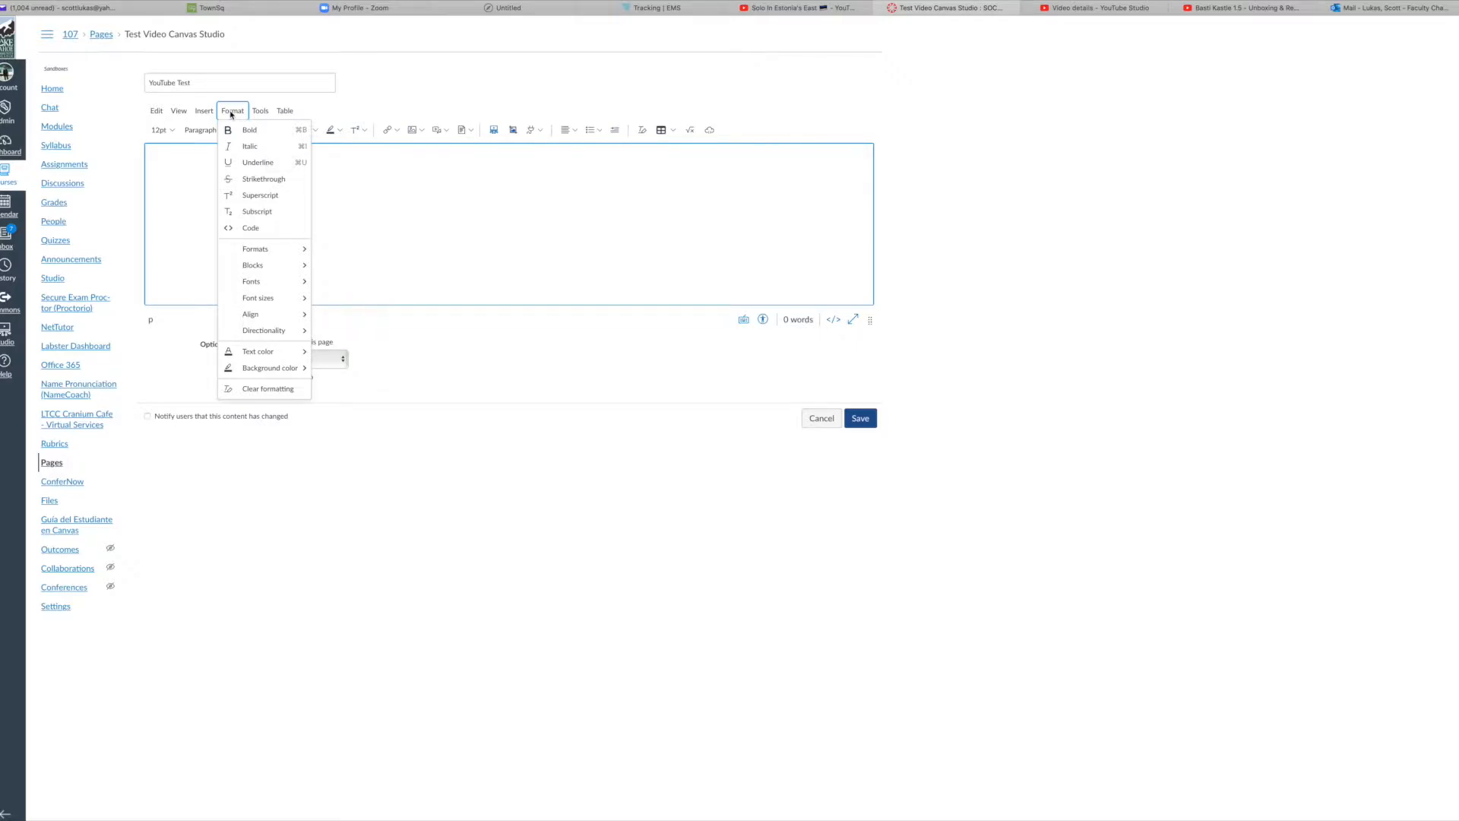
pyautogui.click(994, 206)
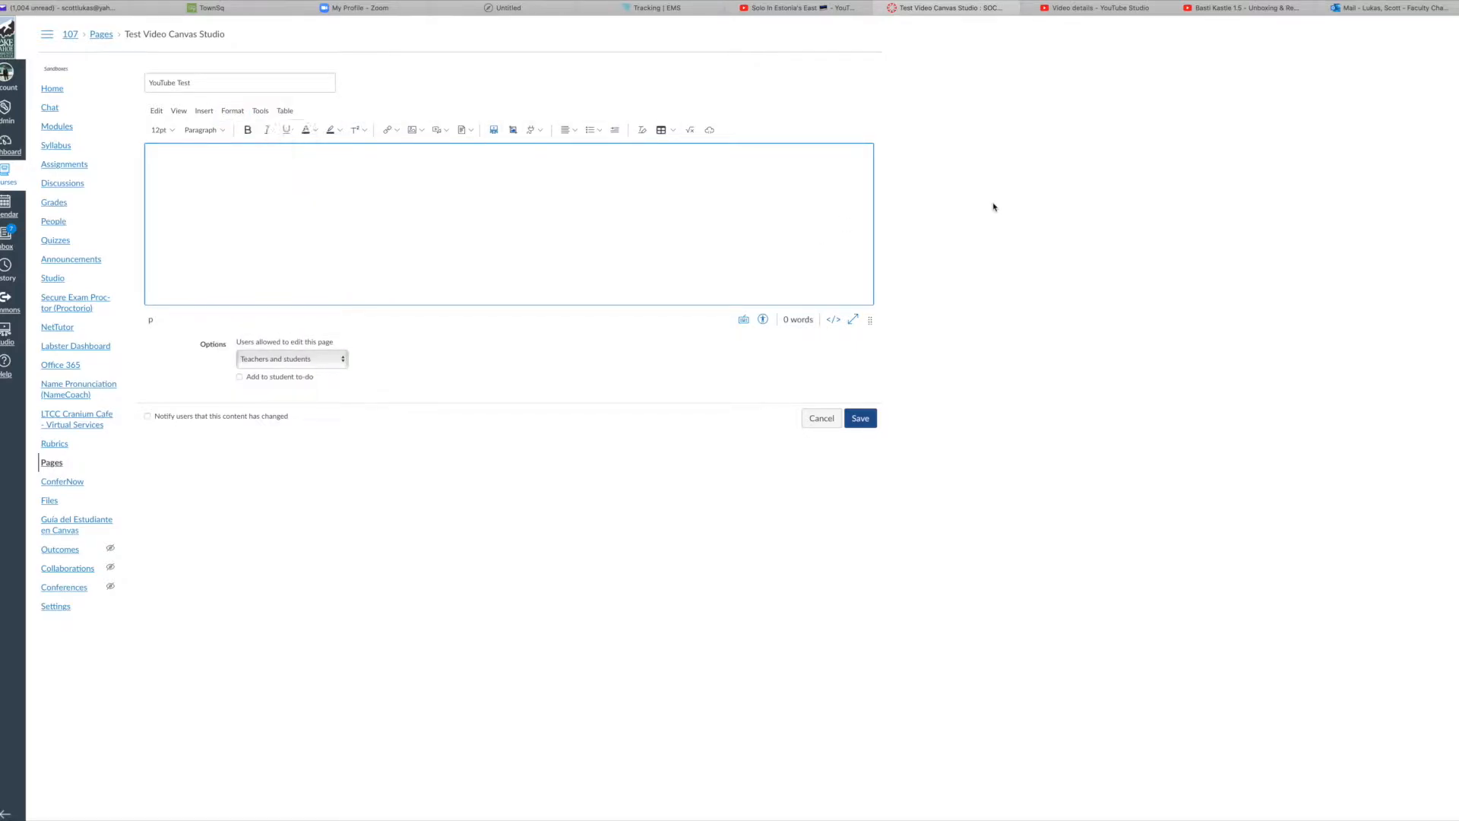
pyautogui.click(157, 111)
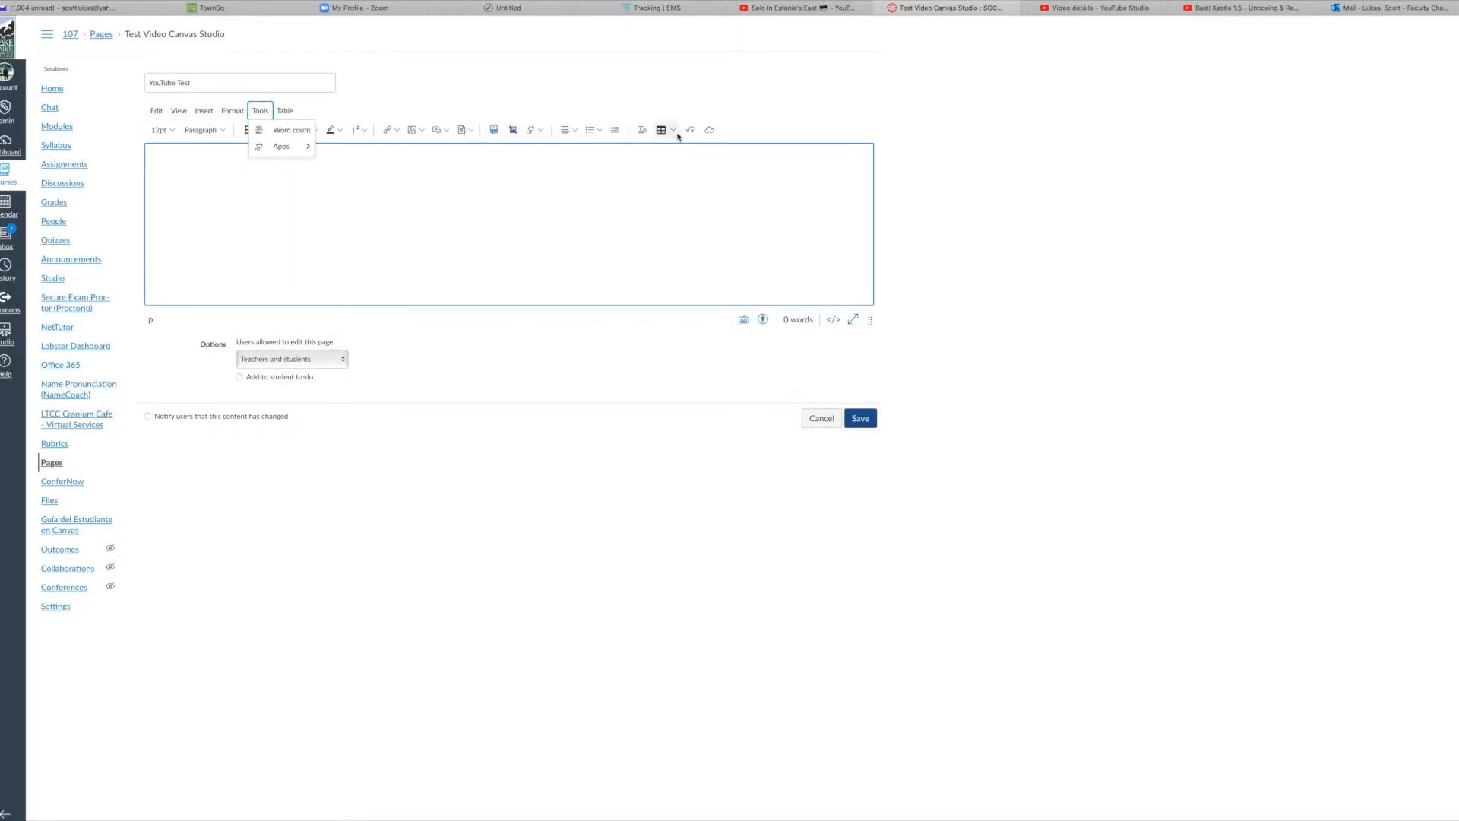
pyautogui.moveTo(177, 113)
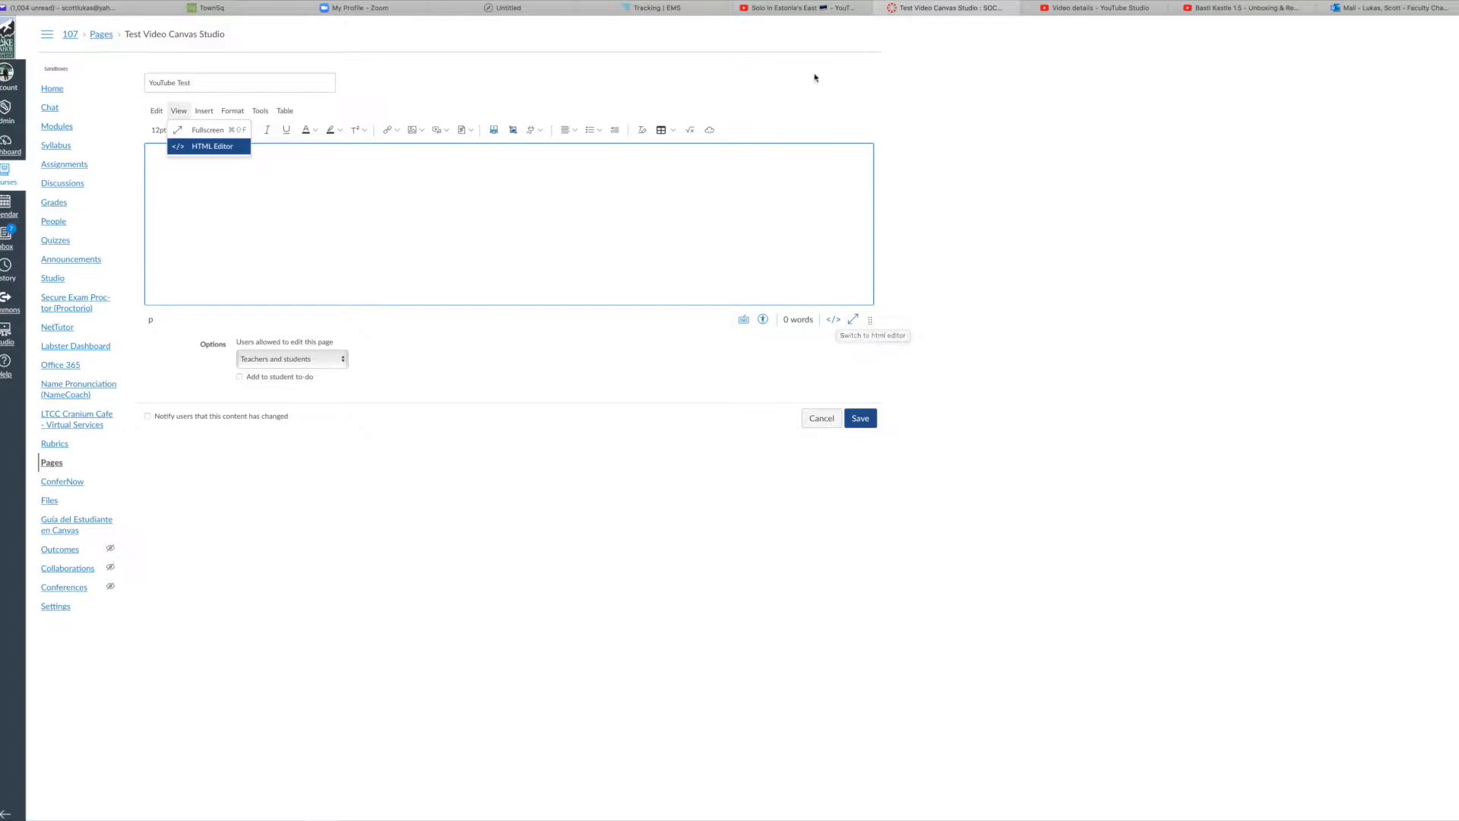
pyautogui.click(432, 228)
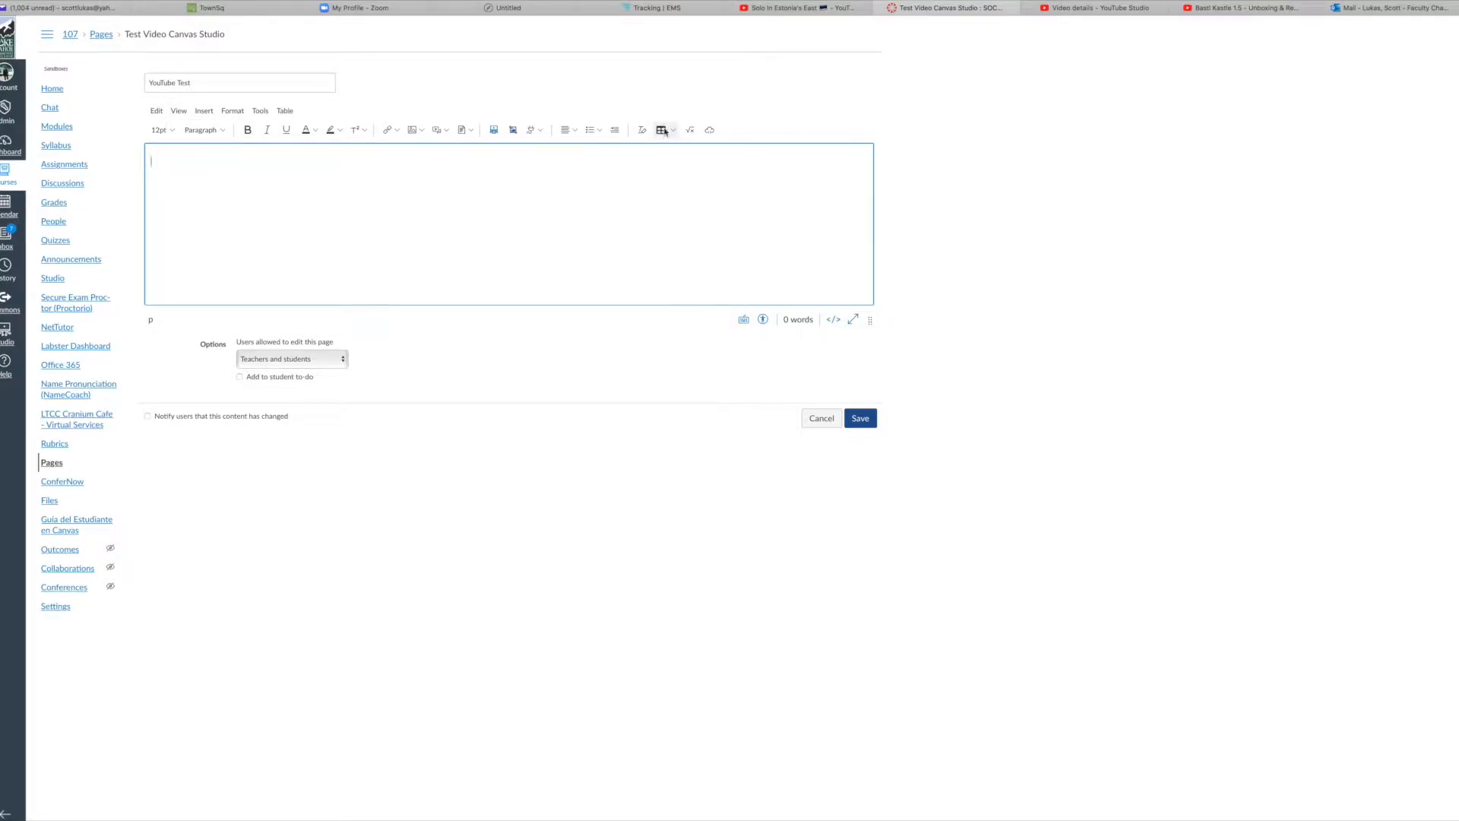
pyautogui.click(691, 131)
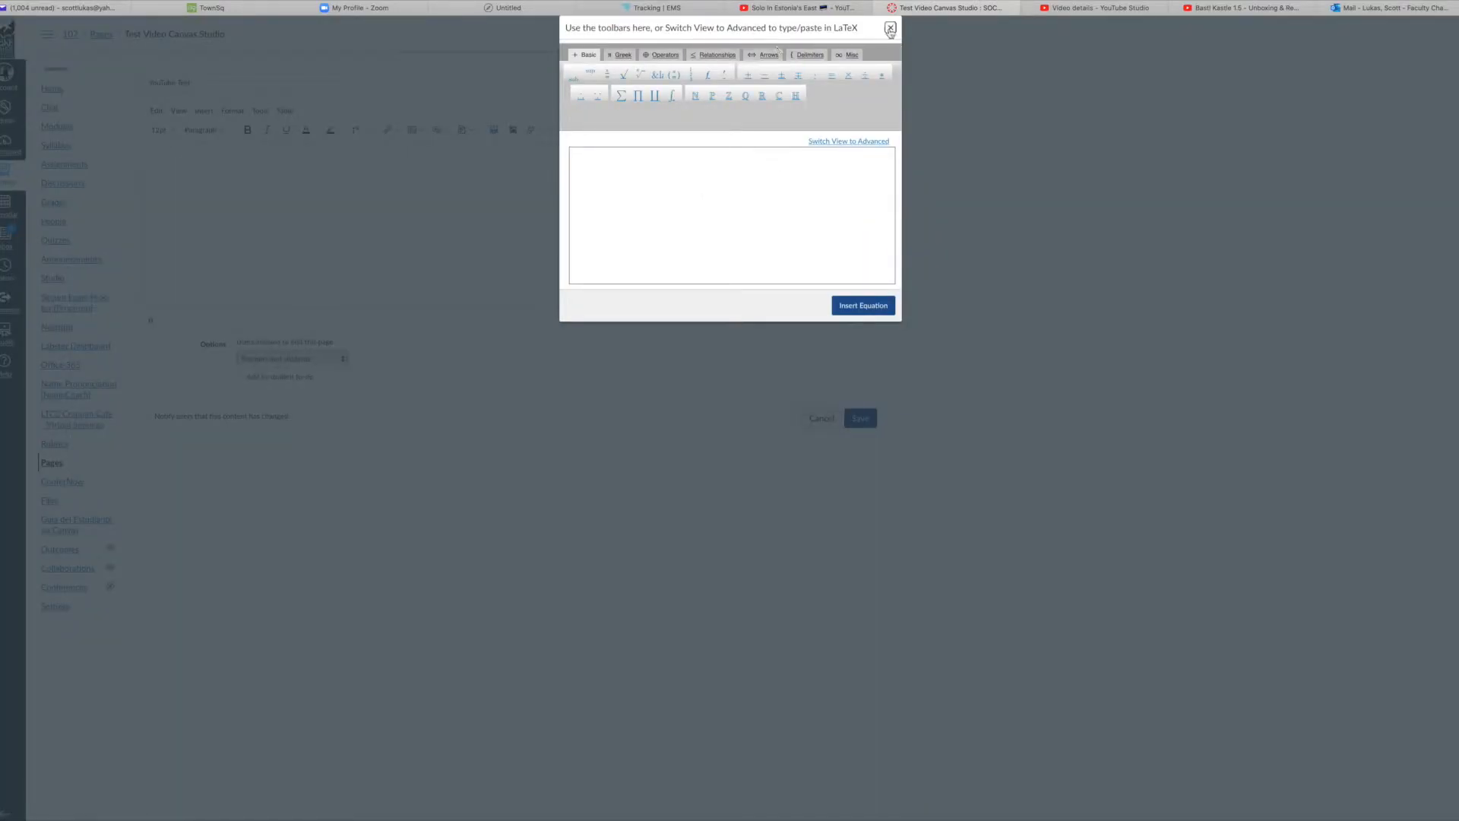
pyautogui.click(889, 31)
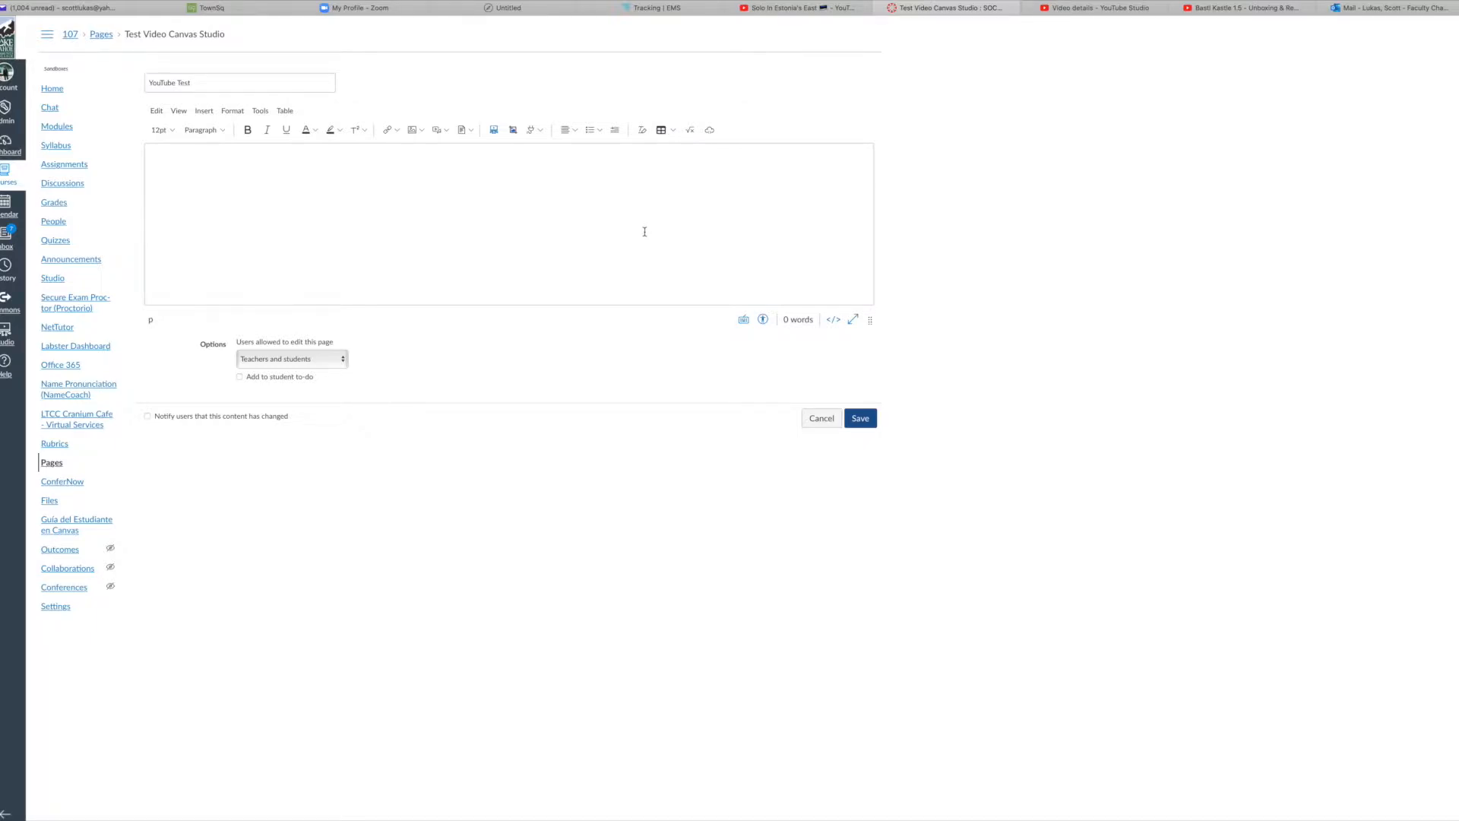
# - Switch to YouTube Studio and review the chapter timestamps listed in the Bastl Kastle 1.5 video's description
pyautogui.click(1099, 9)
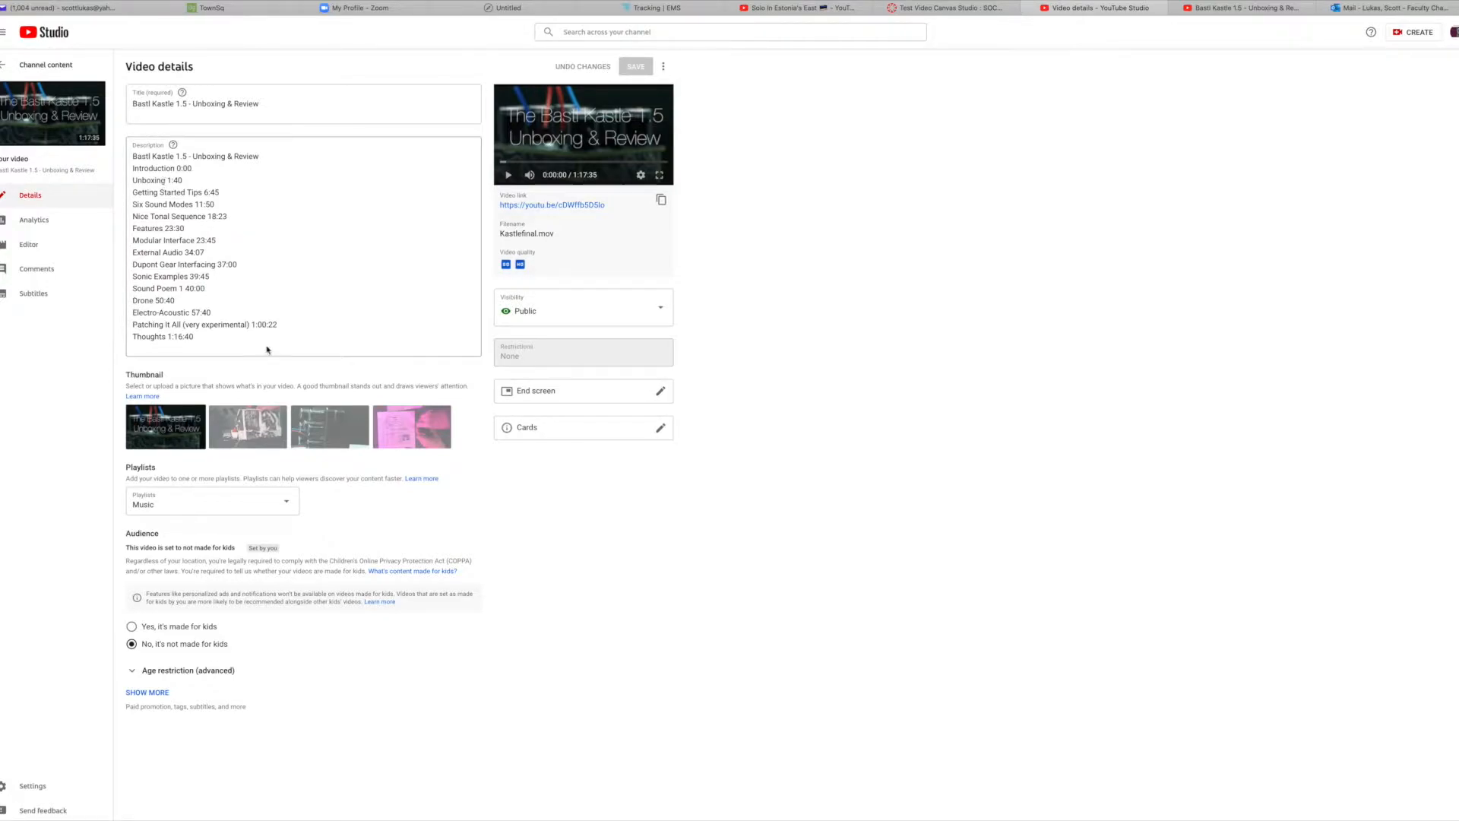
pyautogui.moveTo(228, 337); pyautogui.dragTo(135, 169)
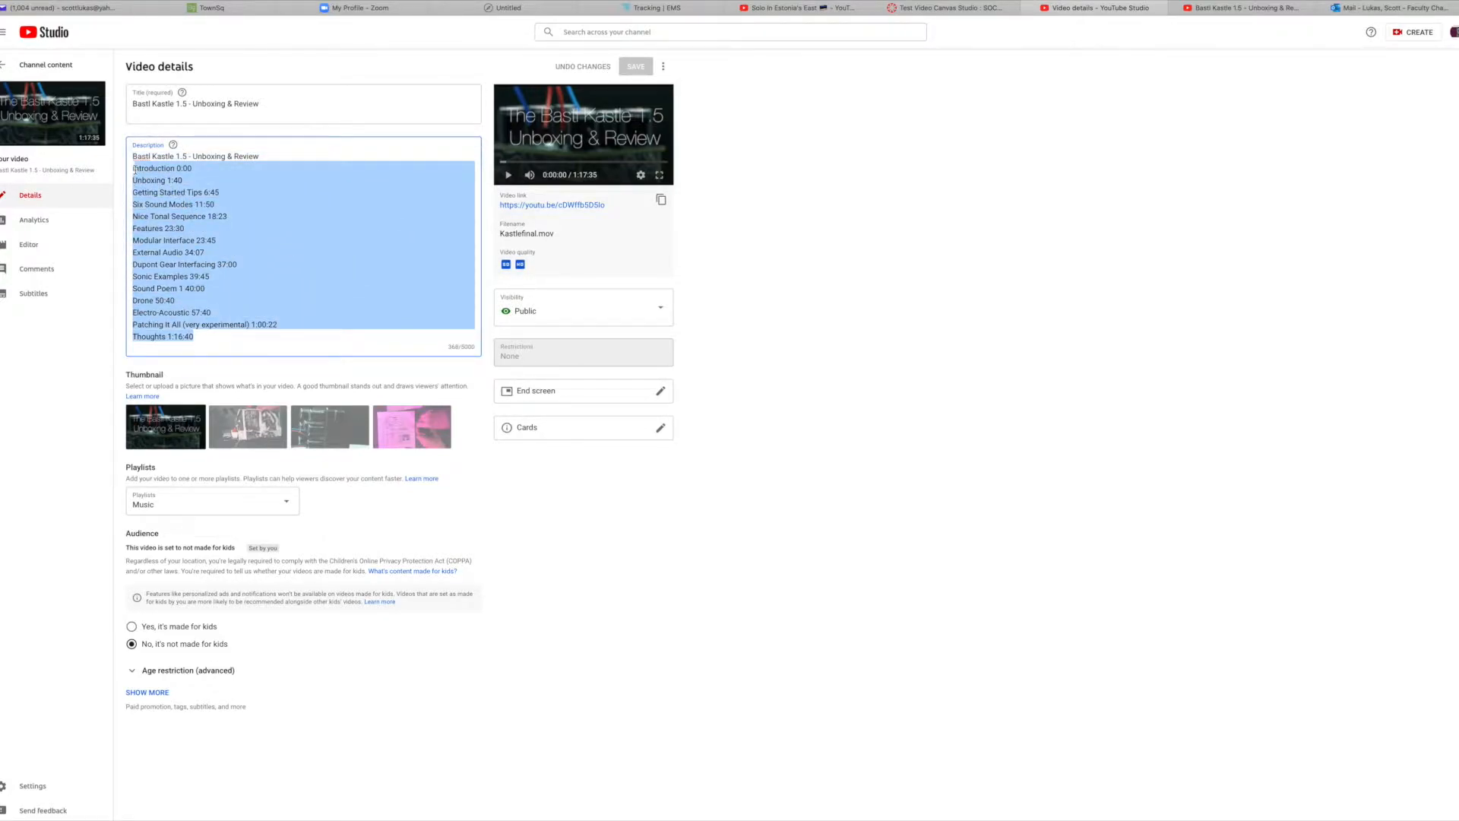
pyautogui.click(273, 195)
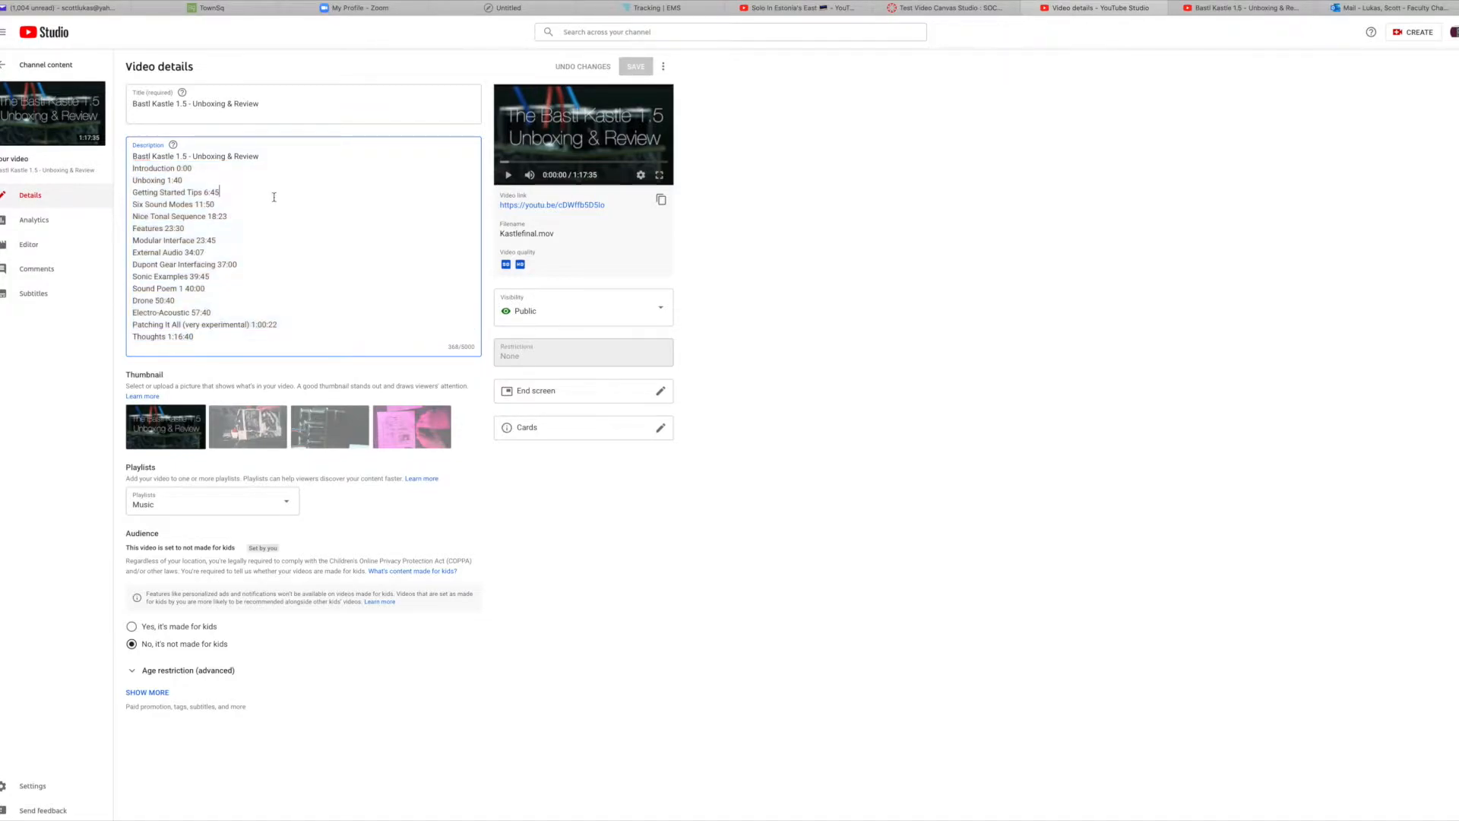
# - Open the video's public watch page from its video link, pause playback and expand the full description
pyautogui.click(525, 206)
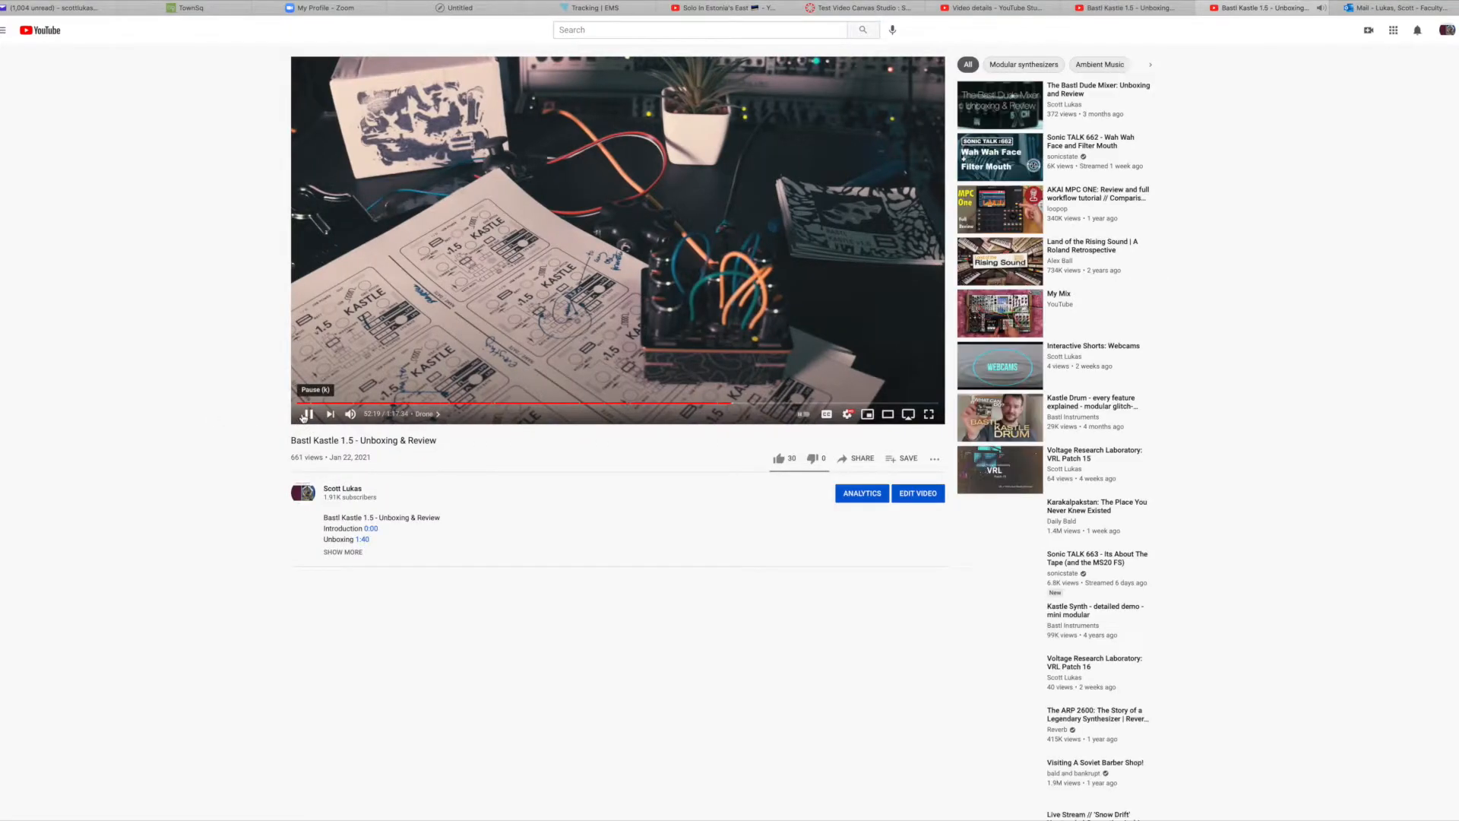
pyautogui.click(305, 414)
pyautogui.click(343, 551)
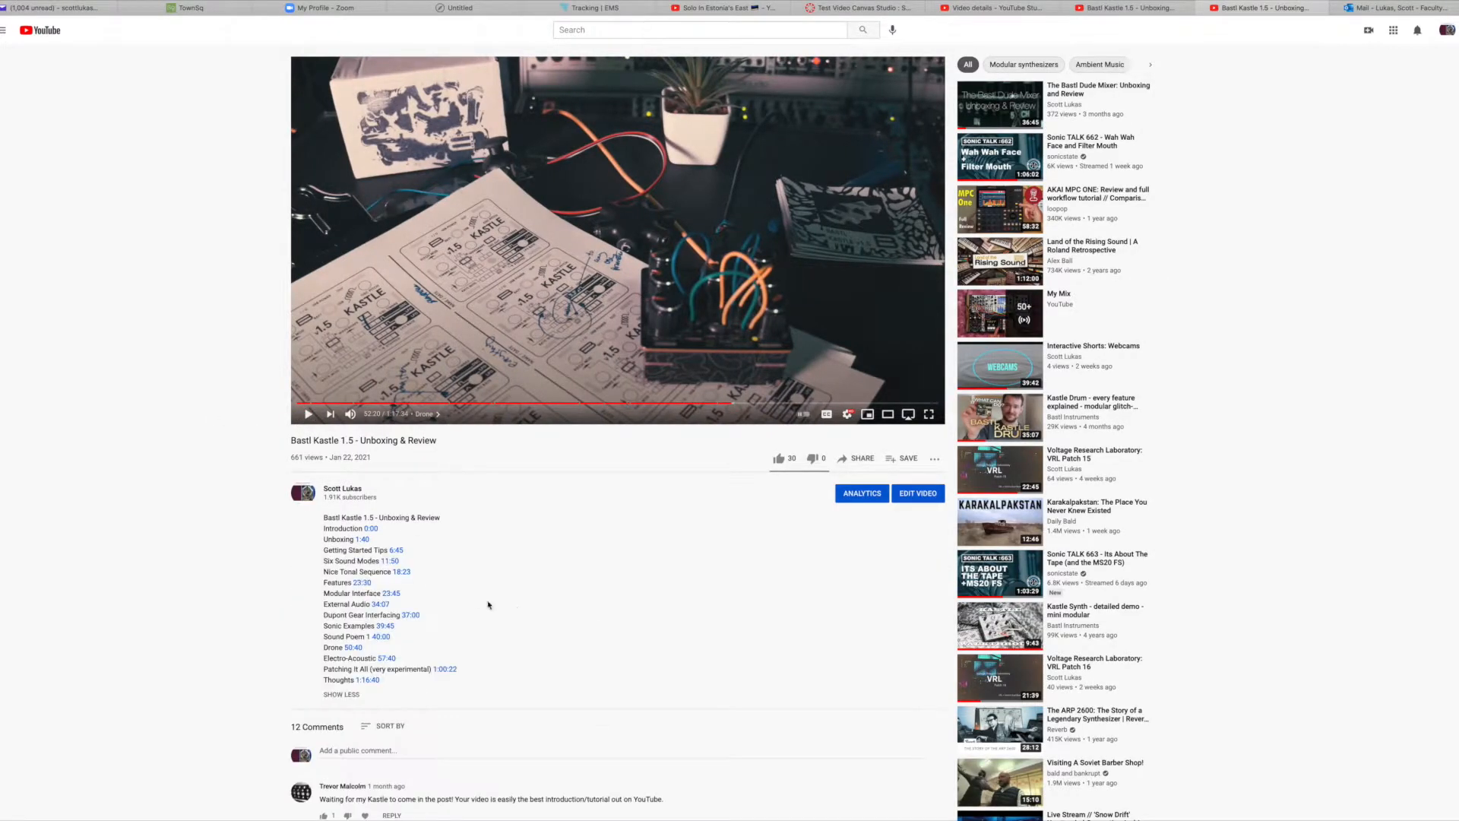
# - Jump to the Dupont Gear Interfacing chapter at 37:00 from the description's timestamps and pause the video
pyautogui.scroll(-1, 384, 602)
pyautogui.scroll(-1, 639, 576)
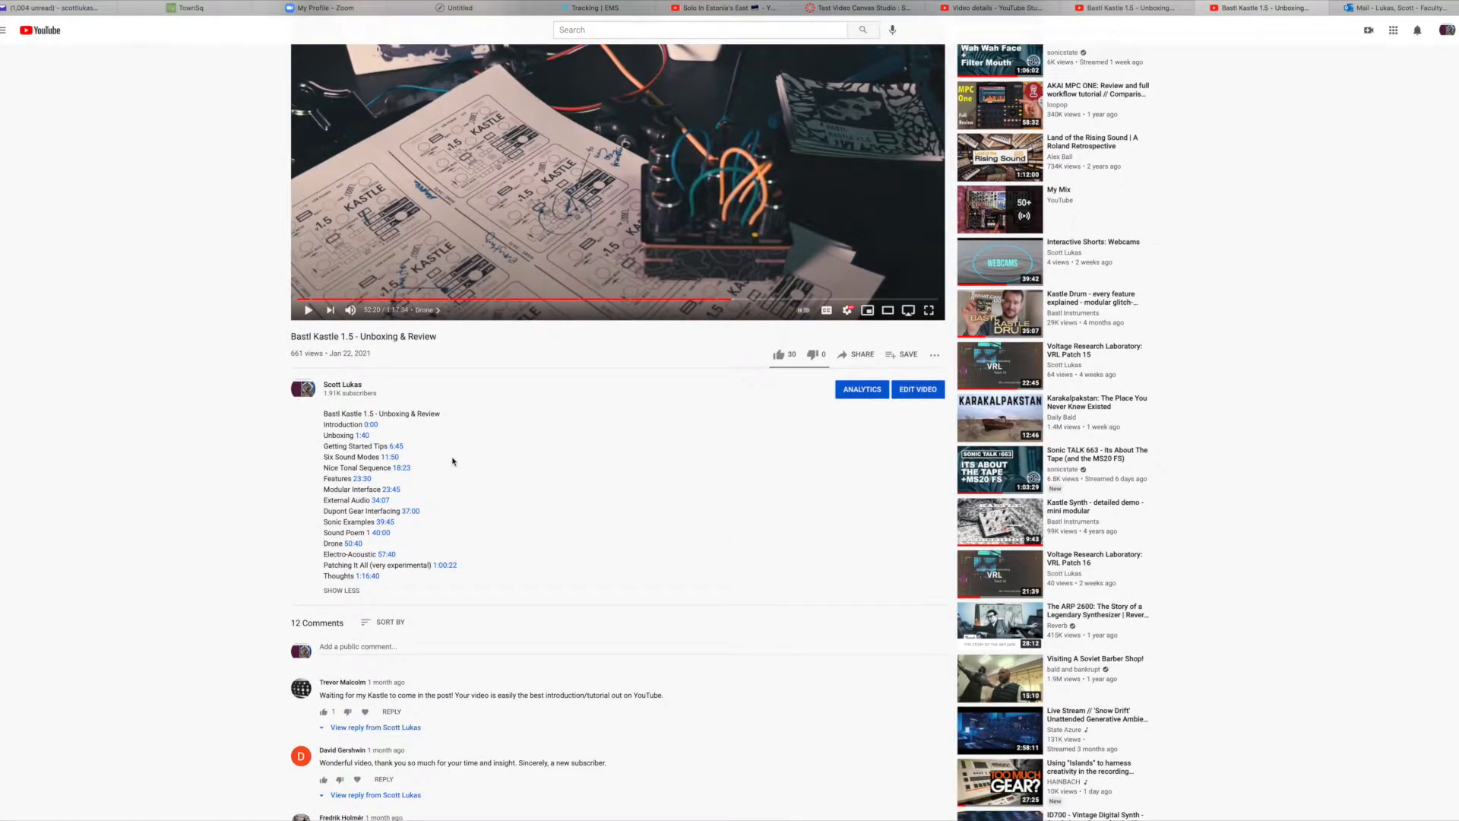
pyautogui.scroll(1, 686, 398)
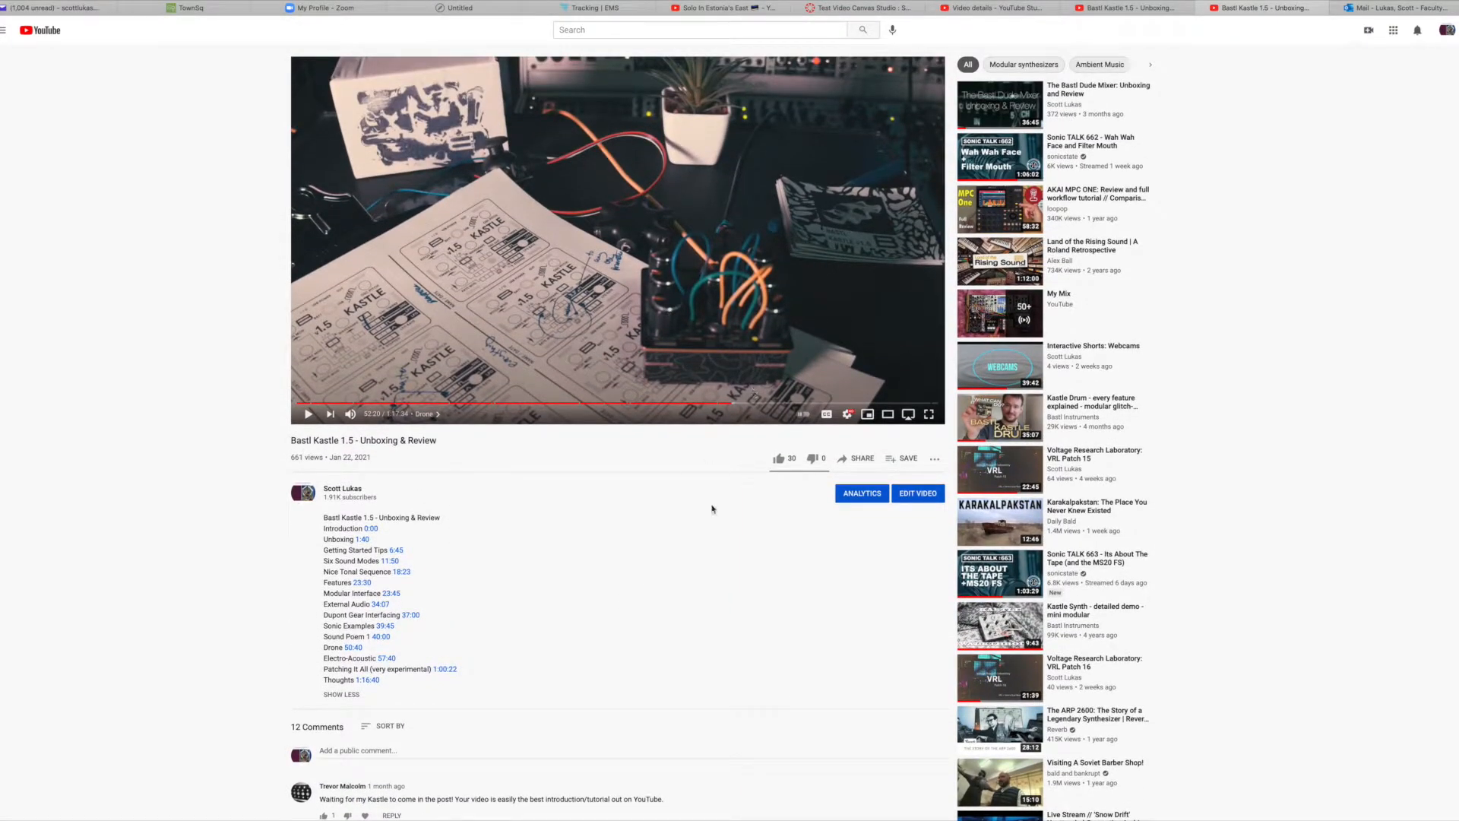
pyautogui.scroll(-3, 560, 618)
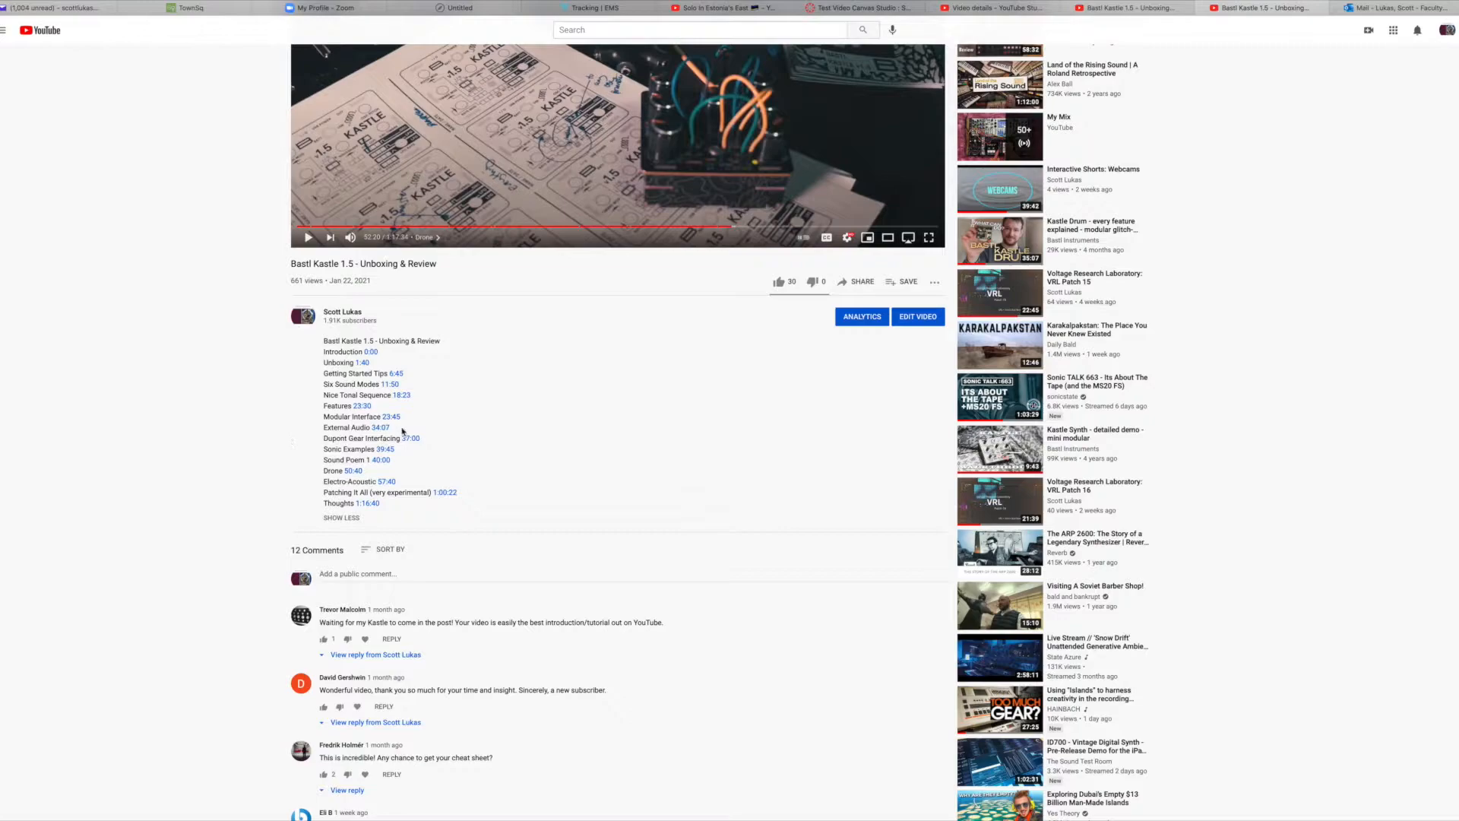
pyautogui.click(416, 439)
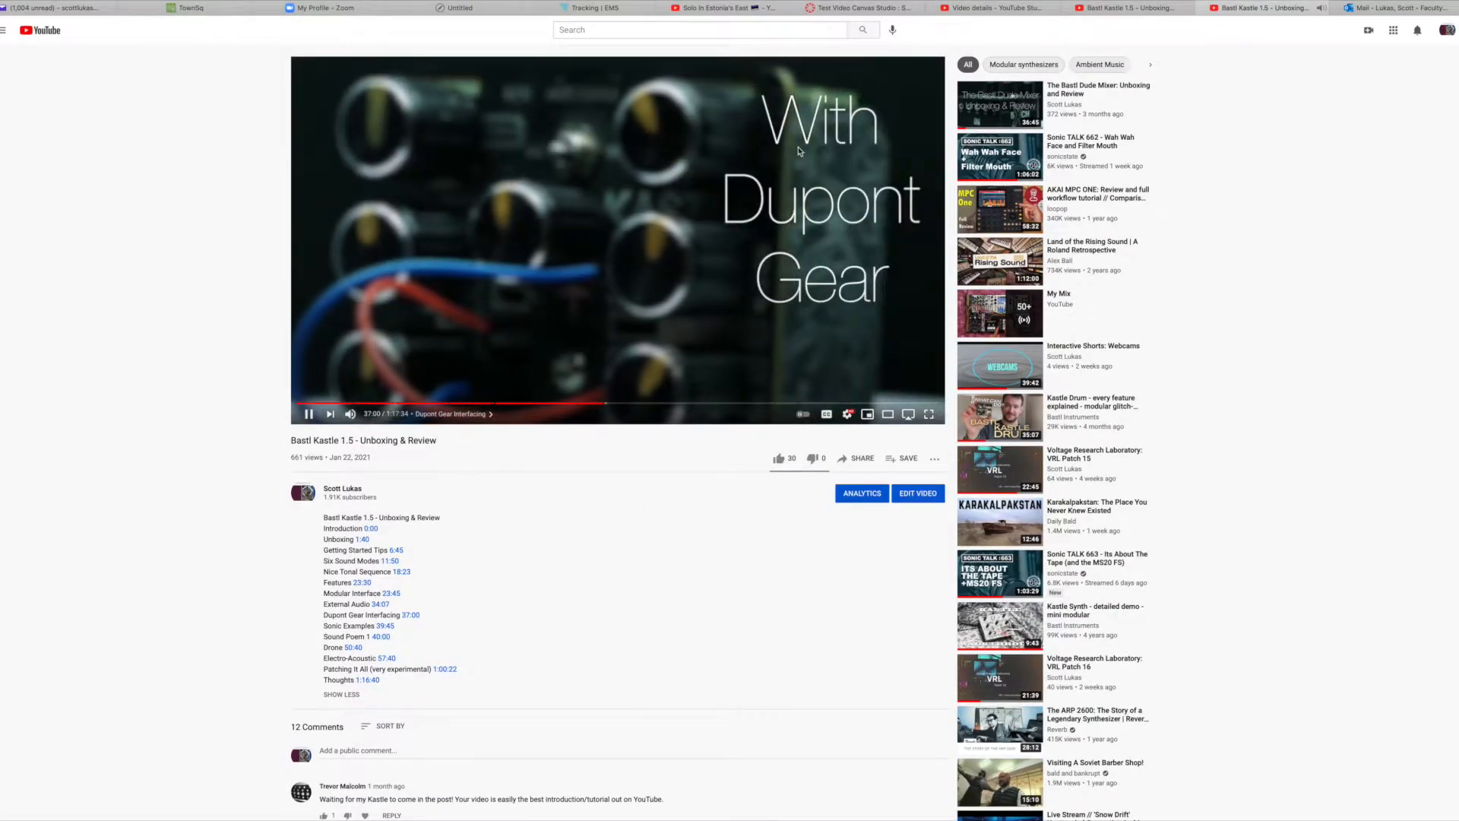
pyautogui.click(310, 414)
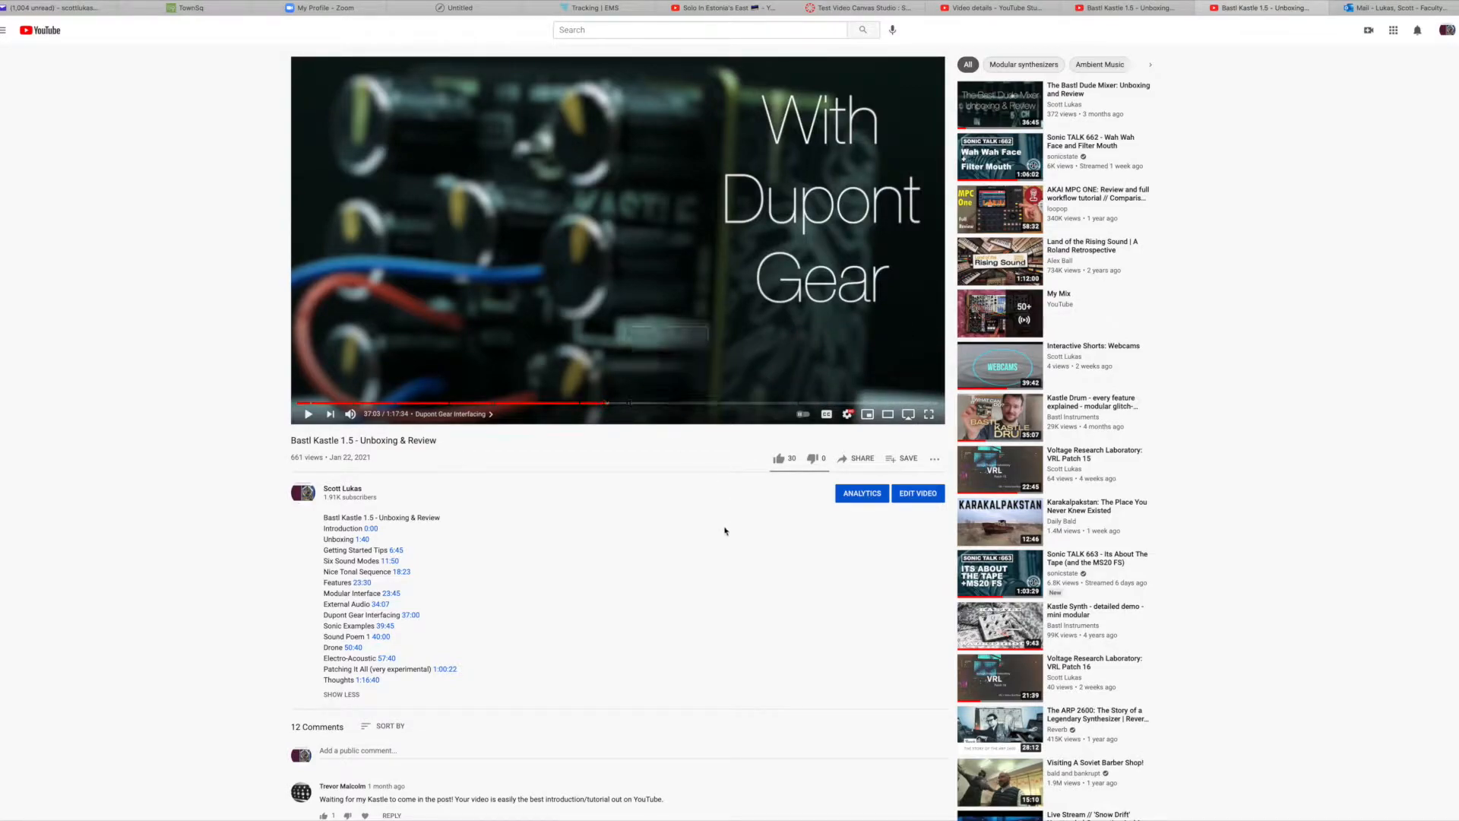
# - Collapse the video description and expand it again to show the complete chapter list
pyautogui.scroll(-1, 726, 530)
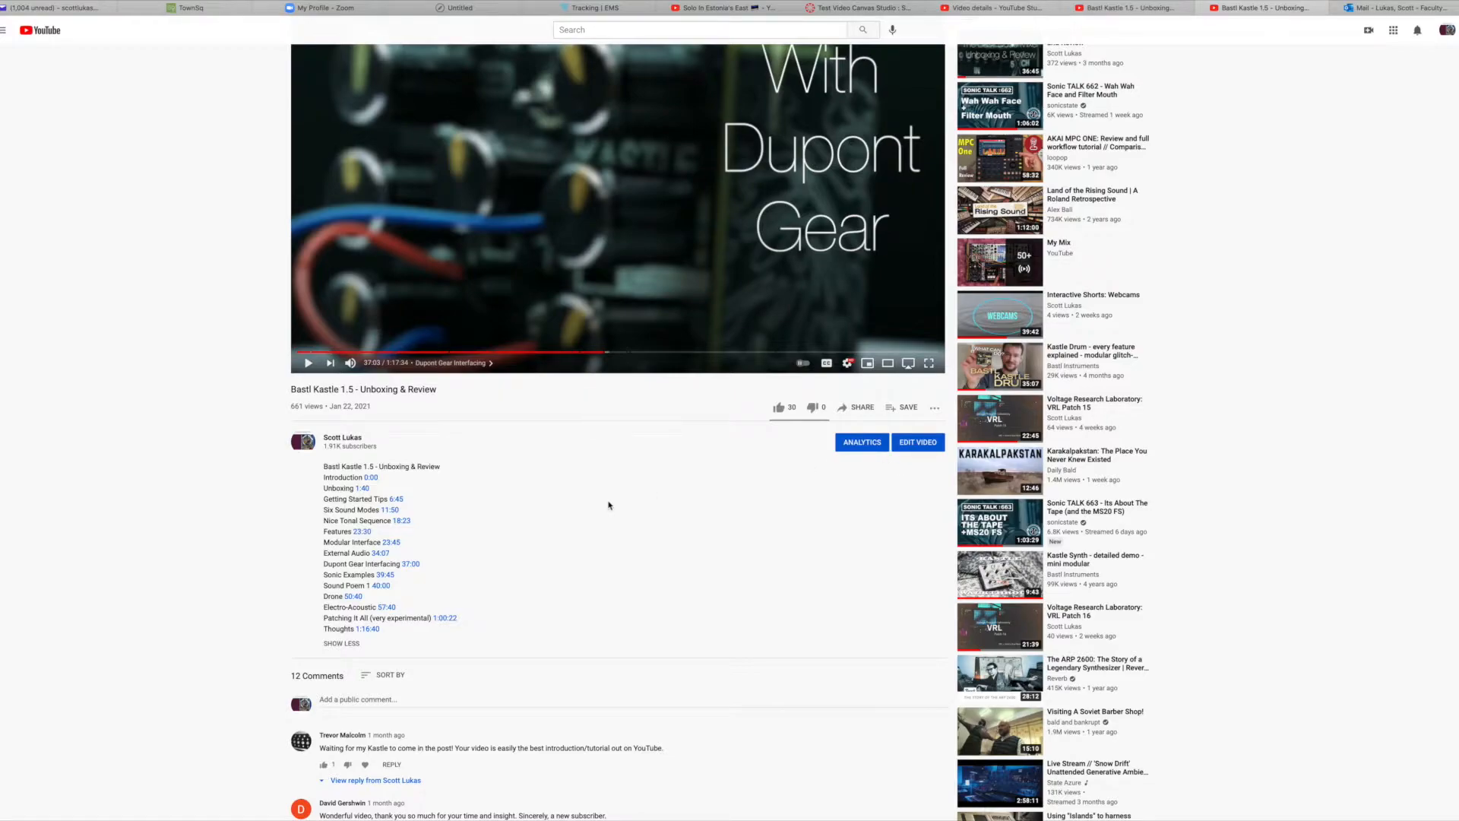
pyautogui.scroll(-1, 608, 505)
pyautogui.click(343, 600)
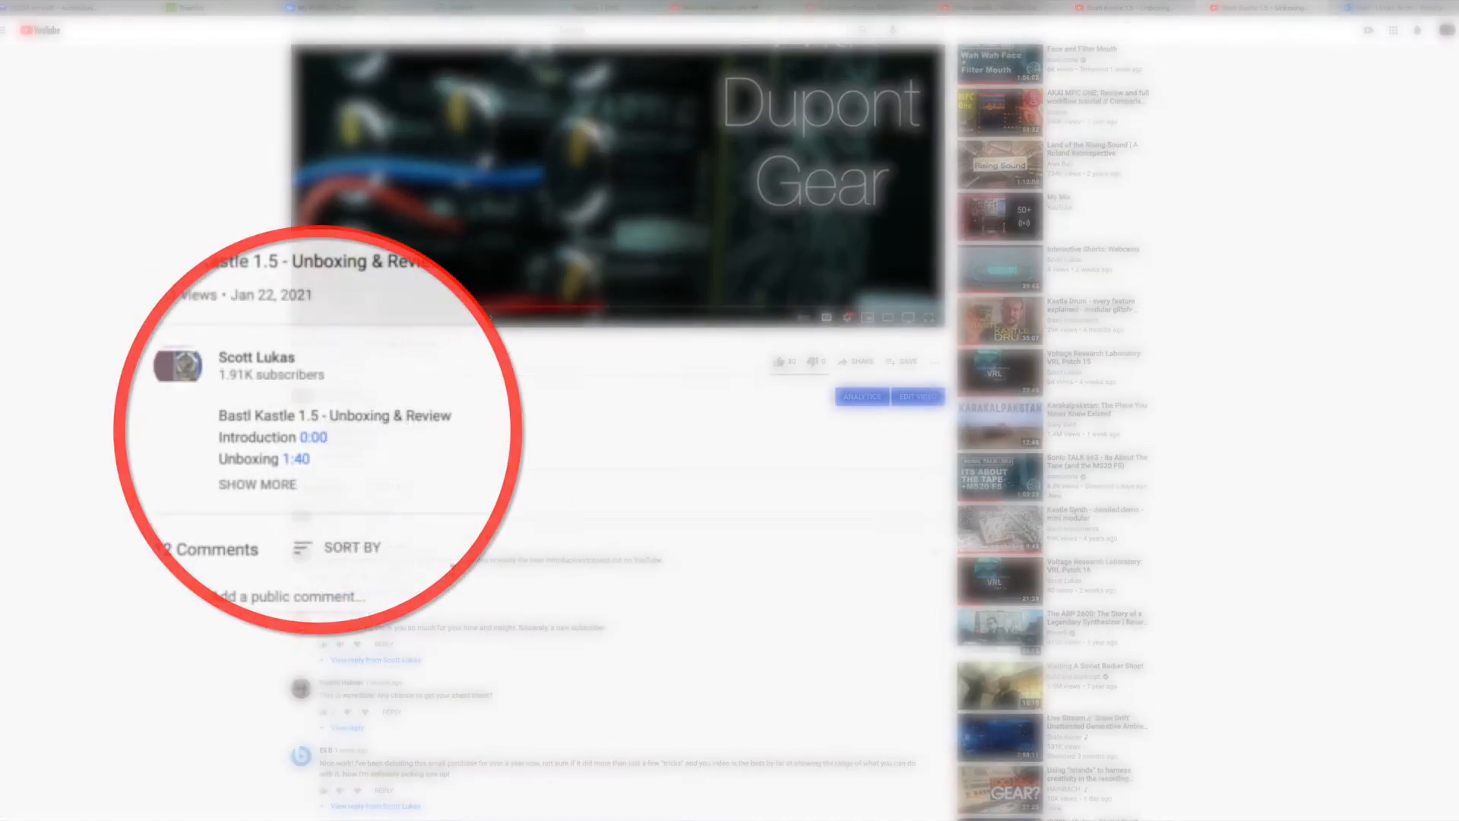
pyautogui.click(273, 494)
# - Jump to the Nice Tonal Sequence chapter at 18:23 from the description and pause the video
pyautogui.scroll(-2, 407, 375)
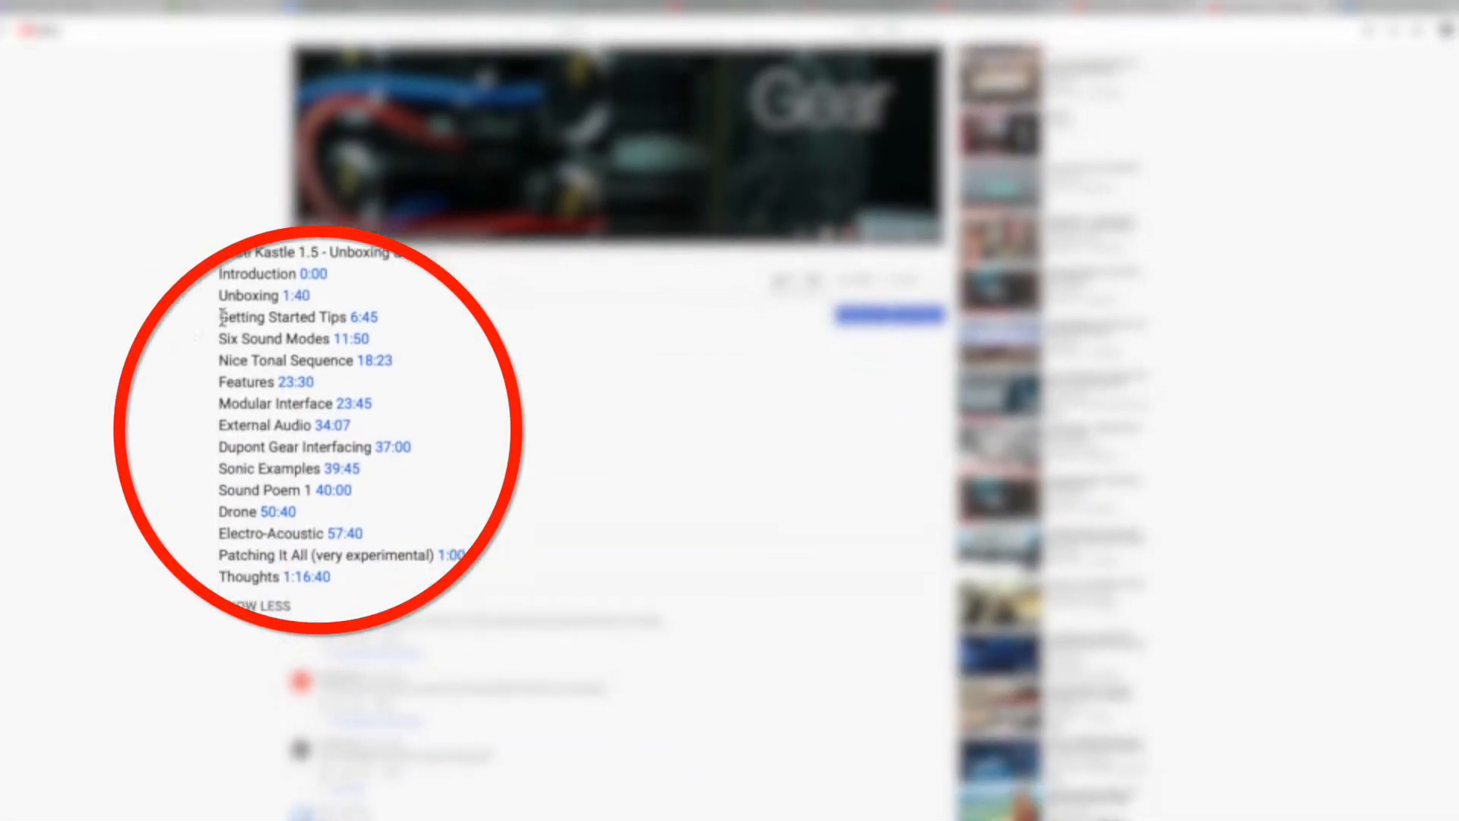
pyautogui.click(375, 353)
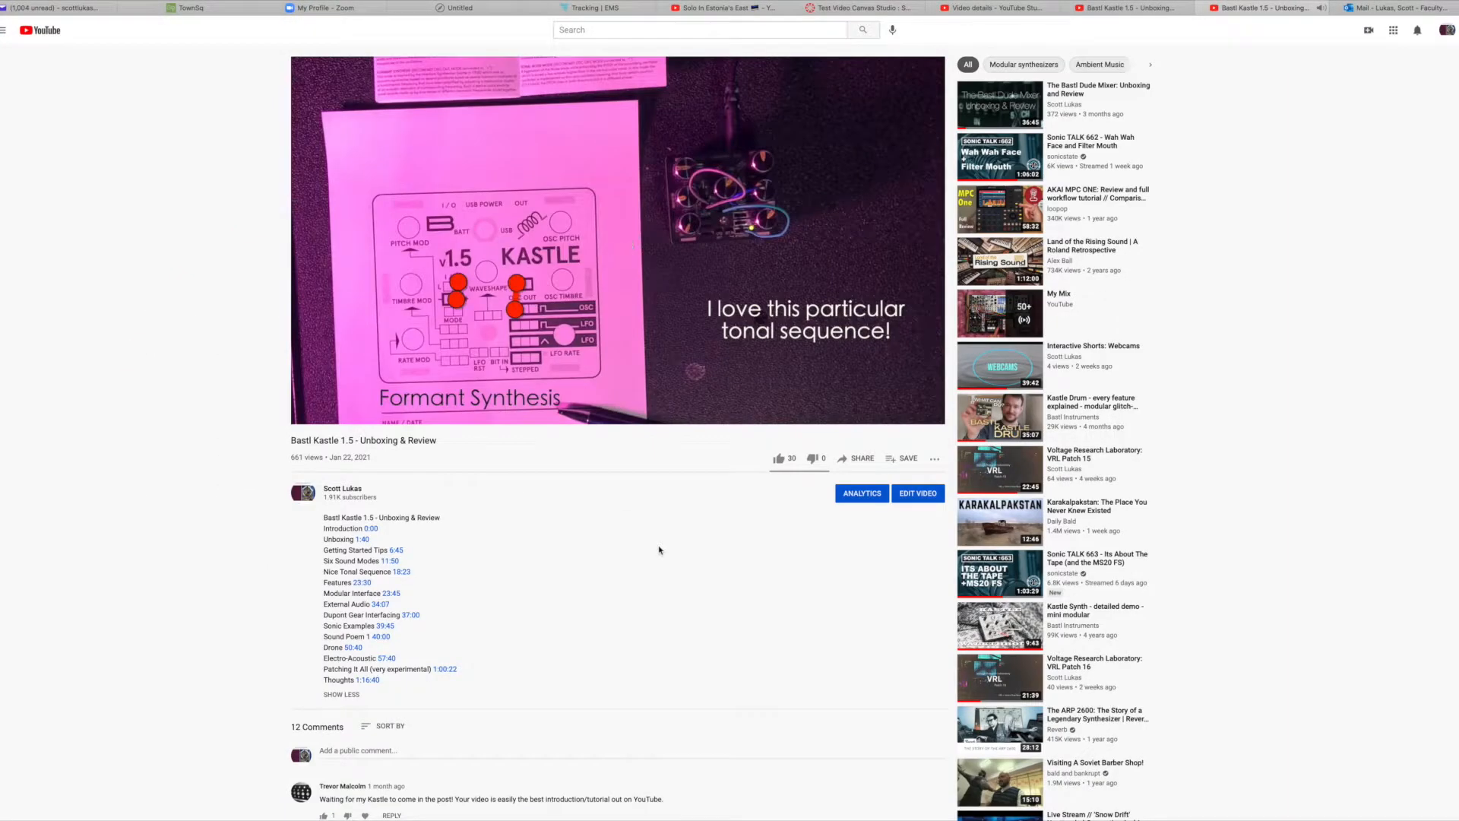
pyautogui.click(309, 414)
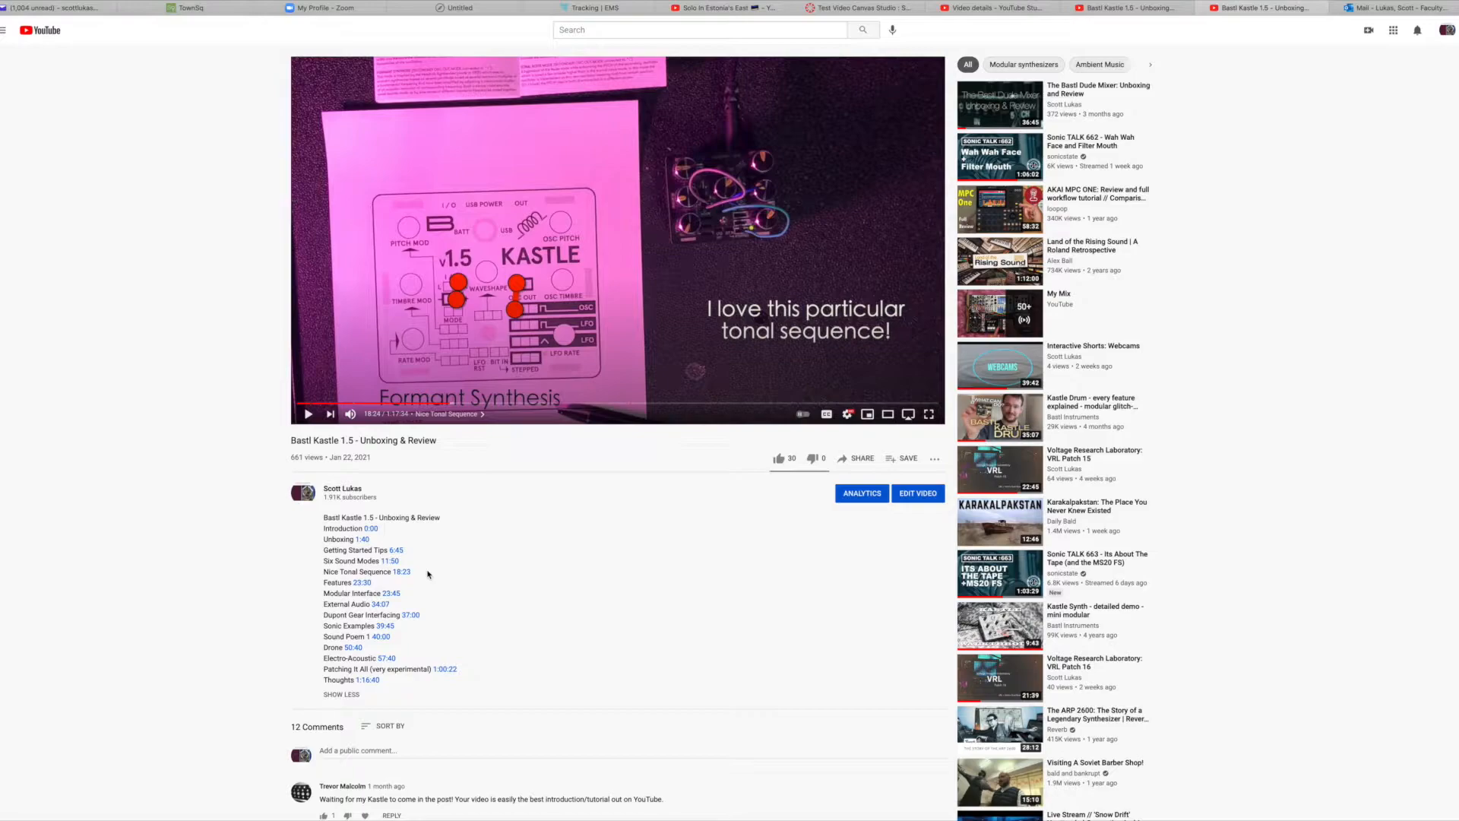
# - Open the suggested video "Karakalpakstan: The Place You Never Knew Existed", skip its ad, pause it and check its expanded description for chapters
pyautogui.scroll(-1, 465, 640)
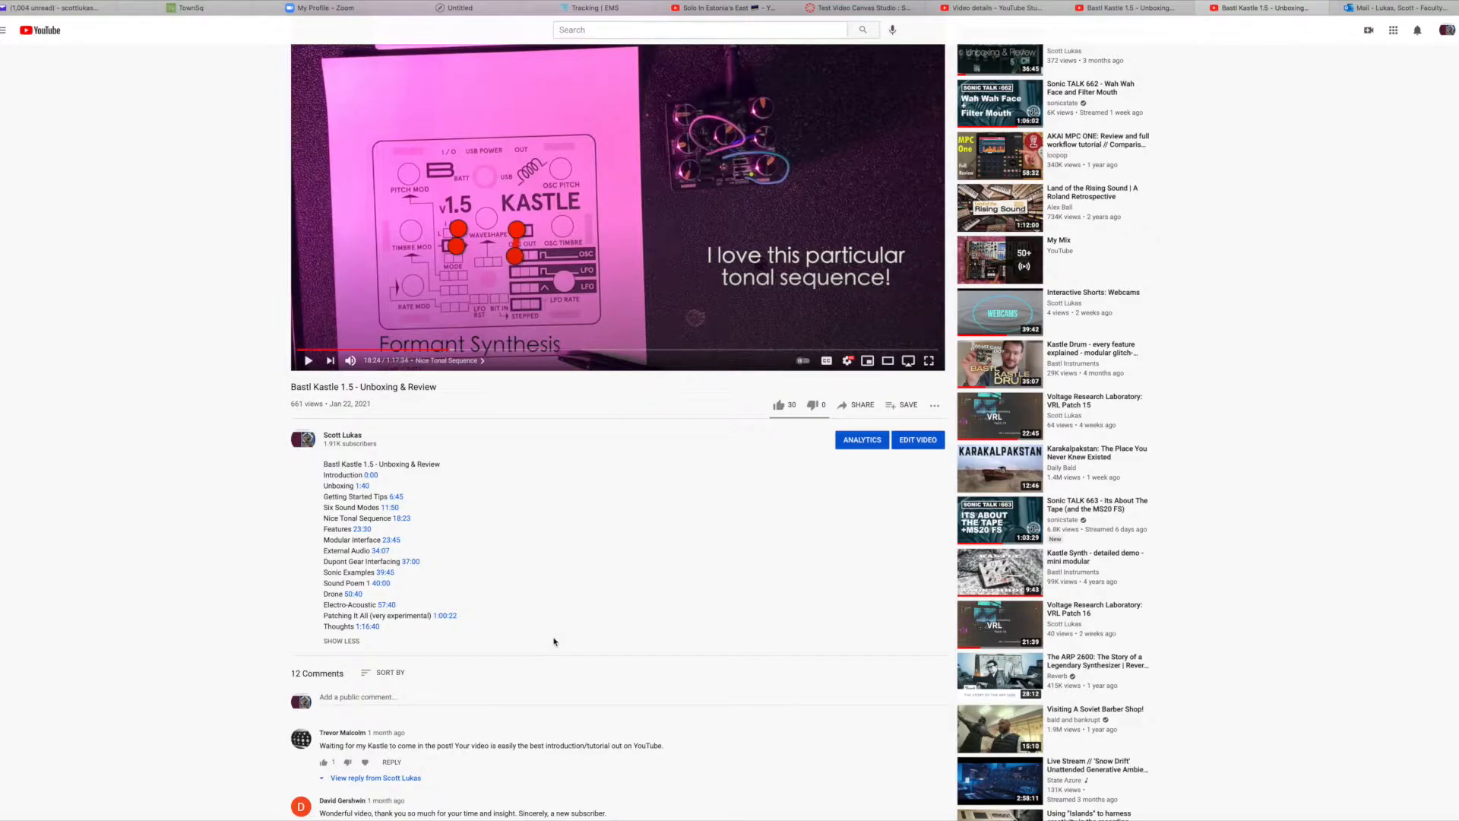
pyautogui.scroll(1, 554, 642)
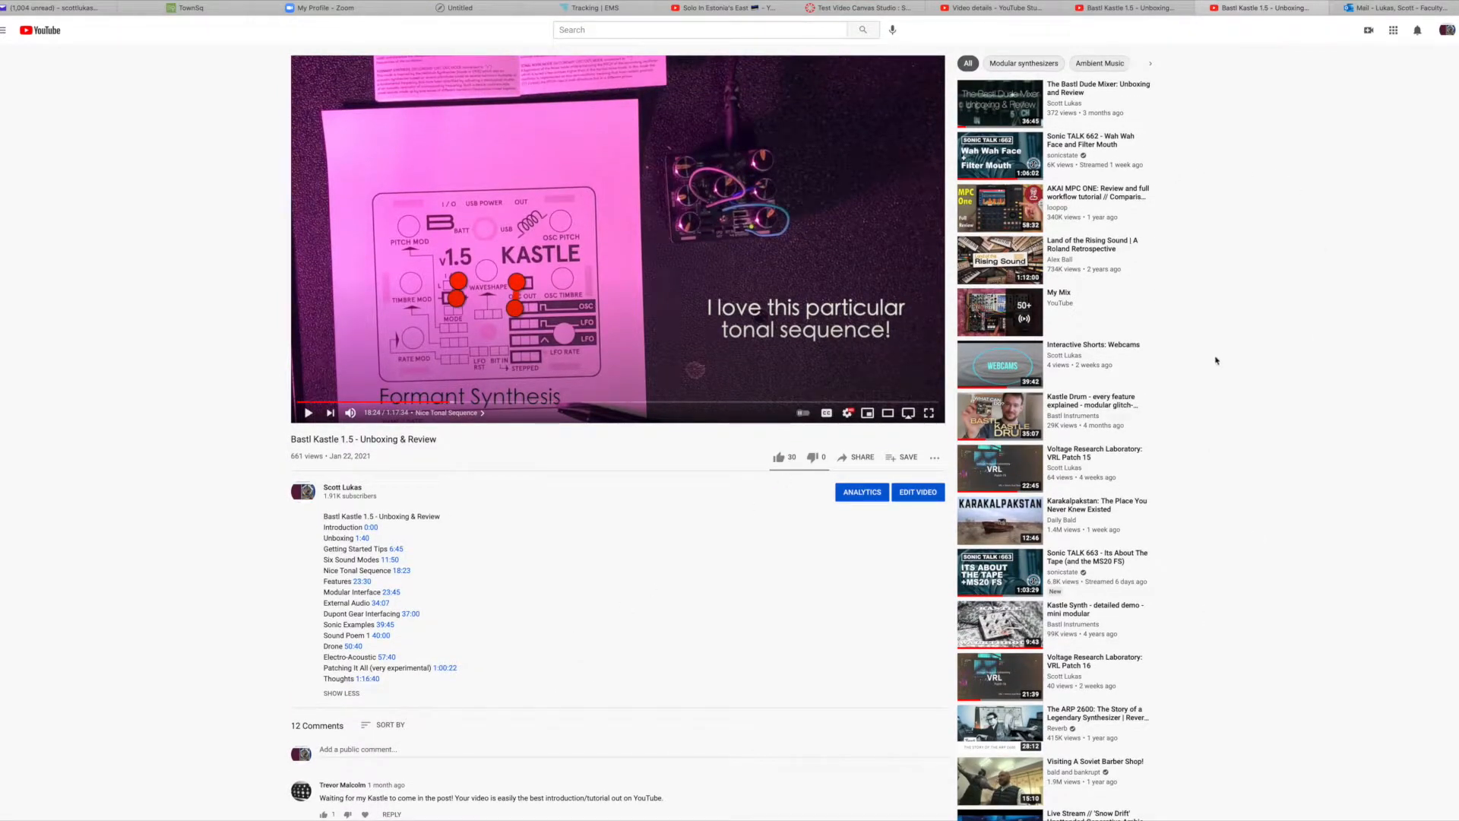
pyautogui.click(1000, 528)
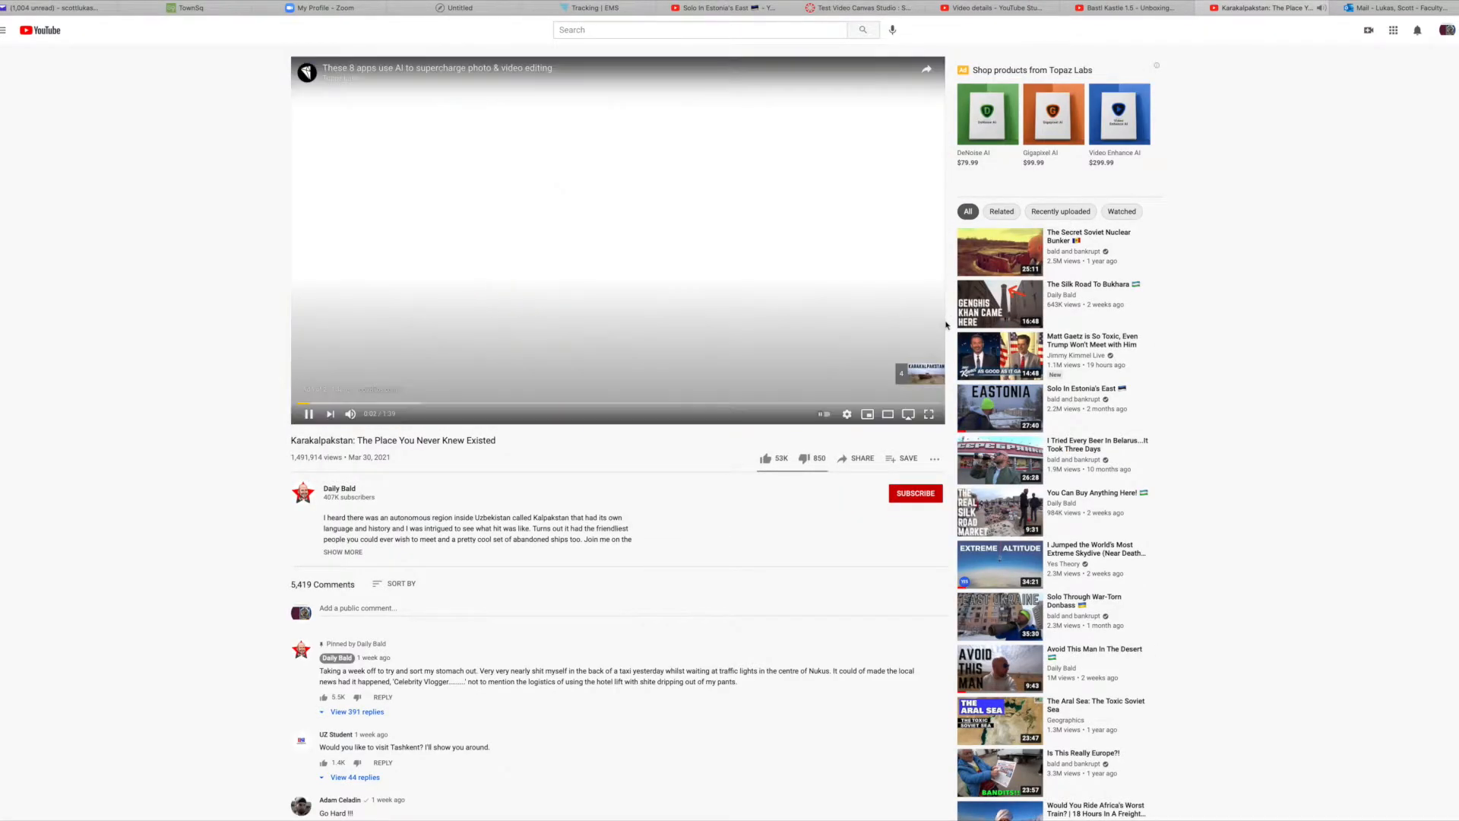
pyautogui.click(915, 374)
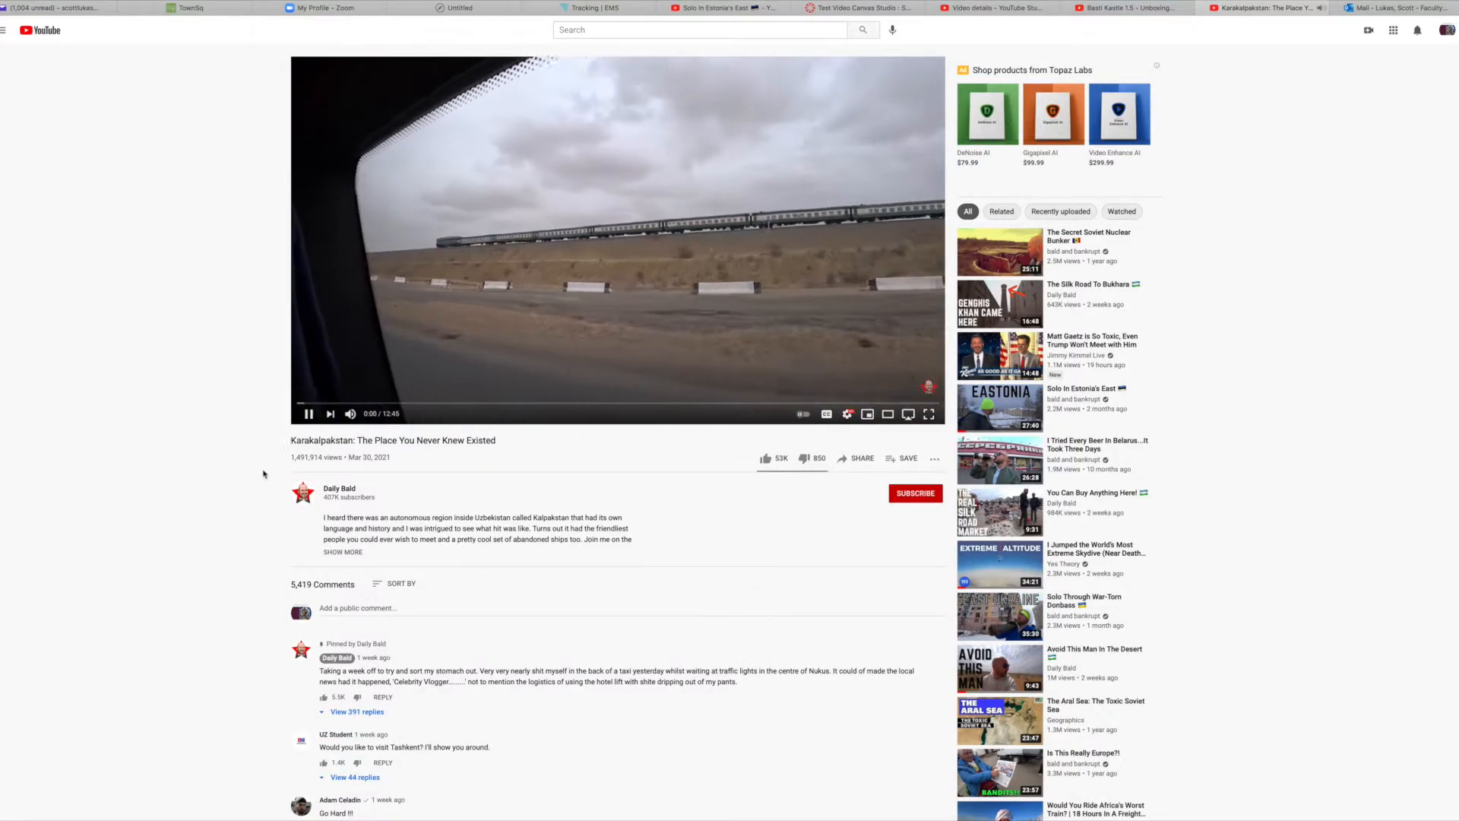
pyautogui.click(309, 413)
pyautogui.click(351, 553)
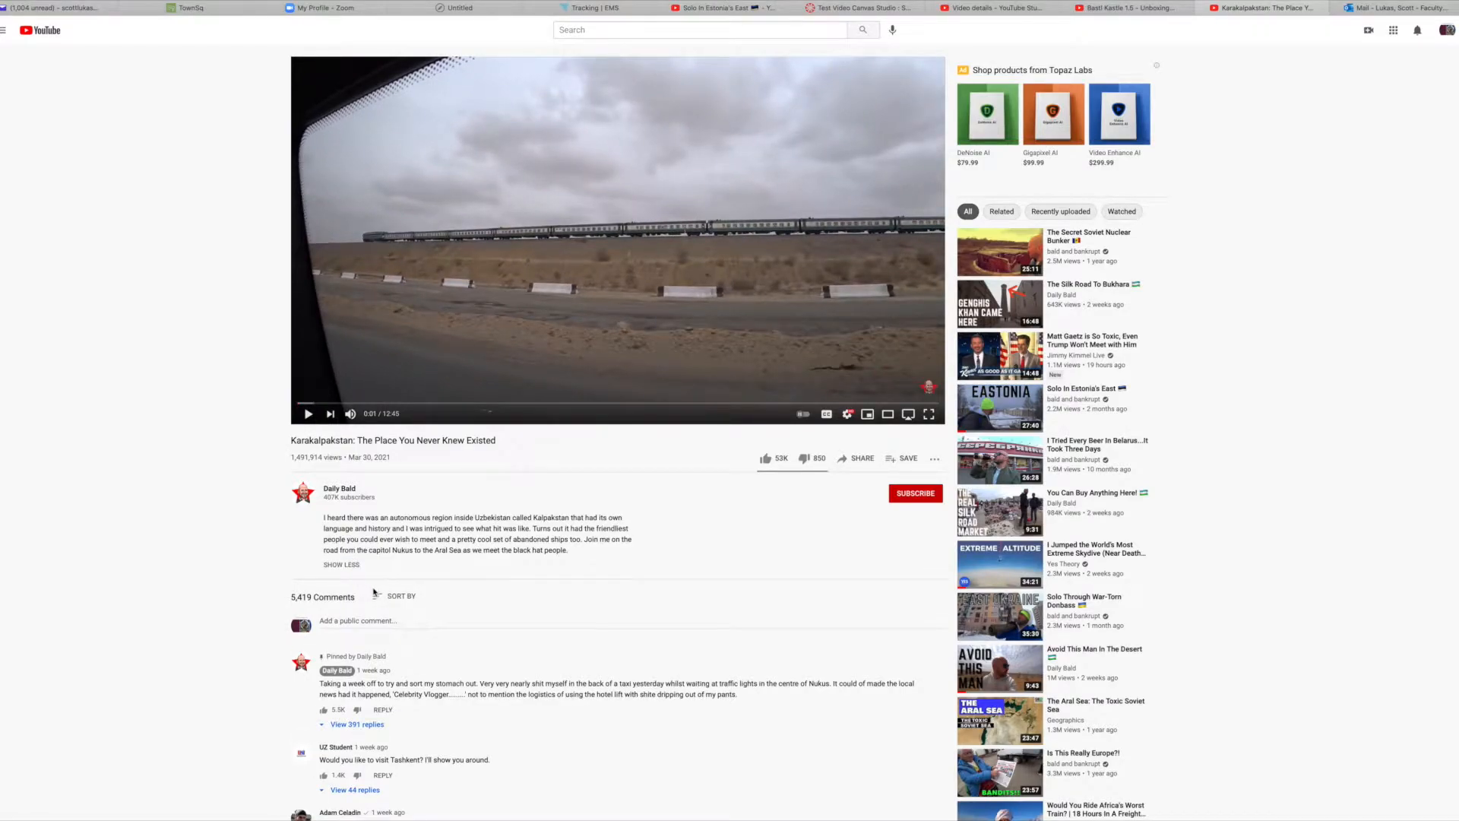
pyautogui.scroll(-1, 390, 575)
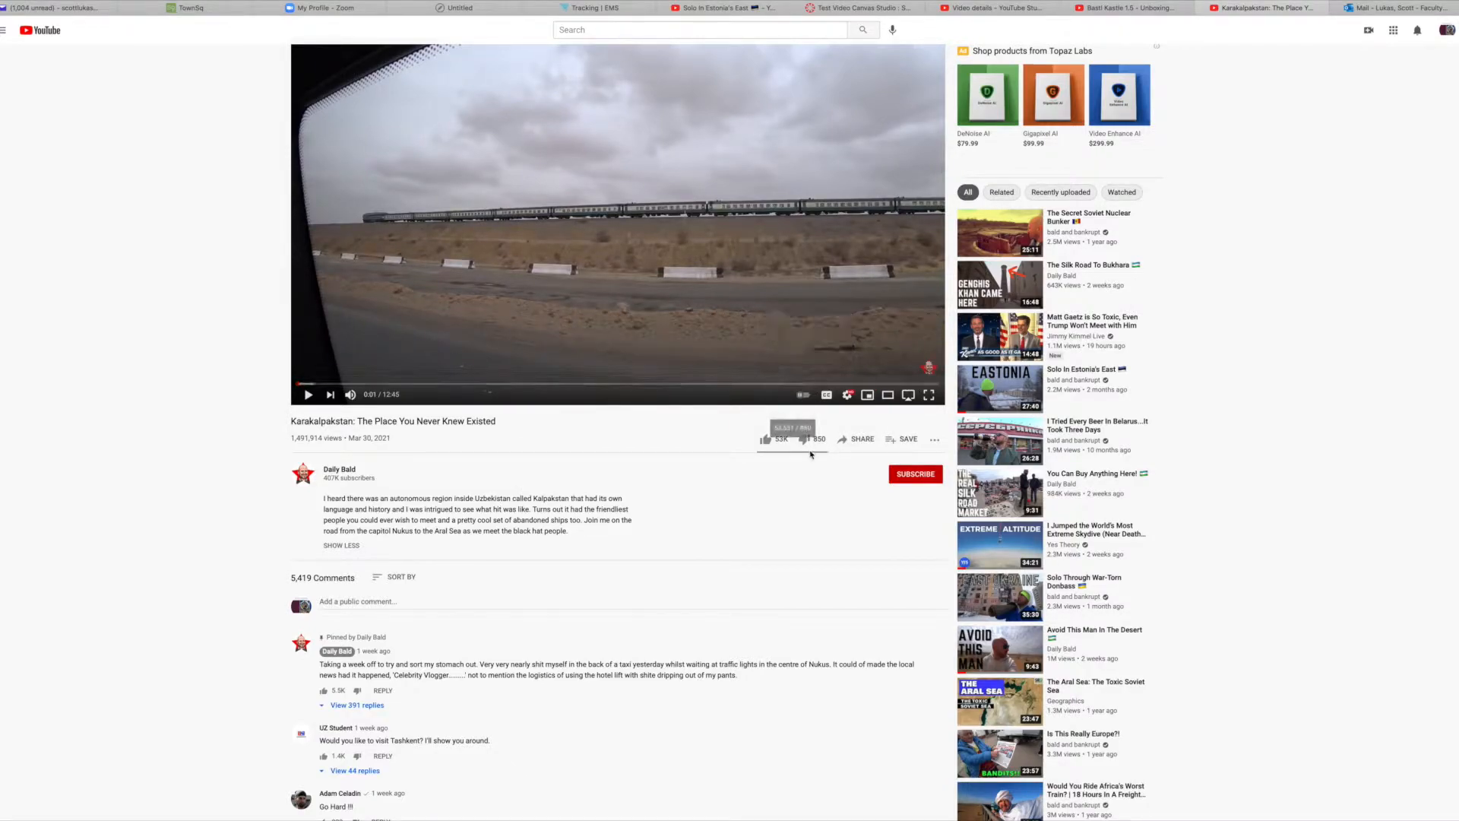
pyautogui.scroll(1, 790, 426)
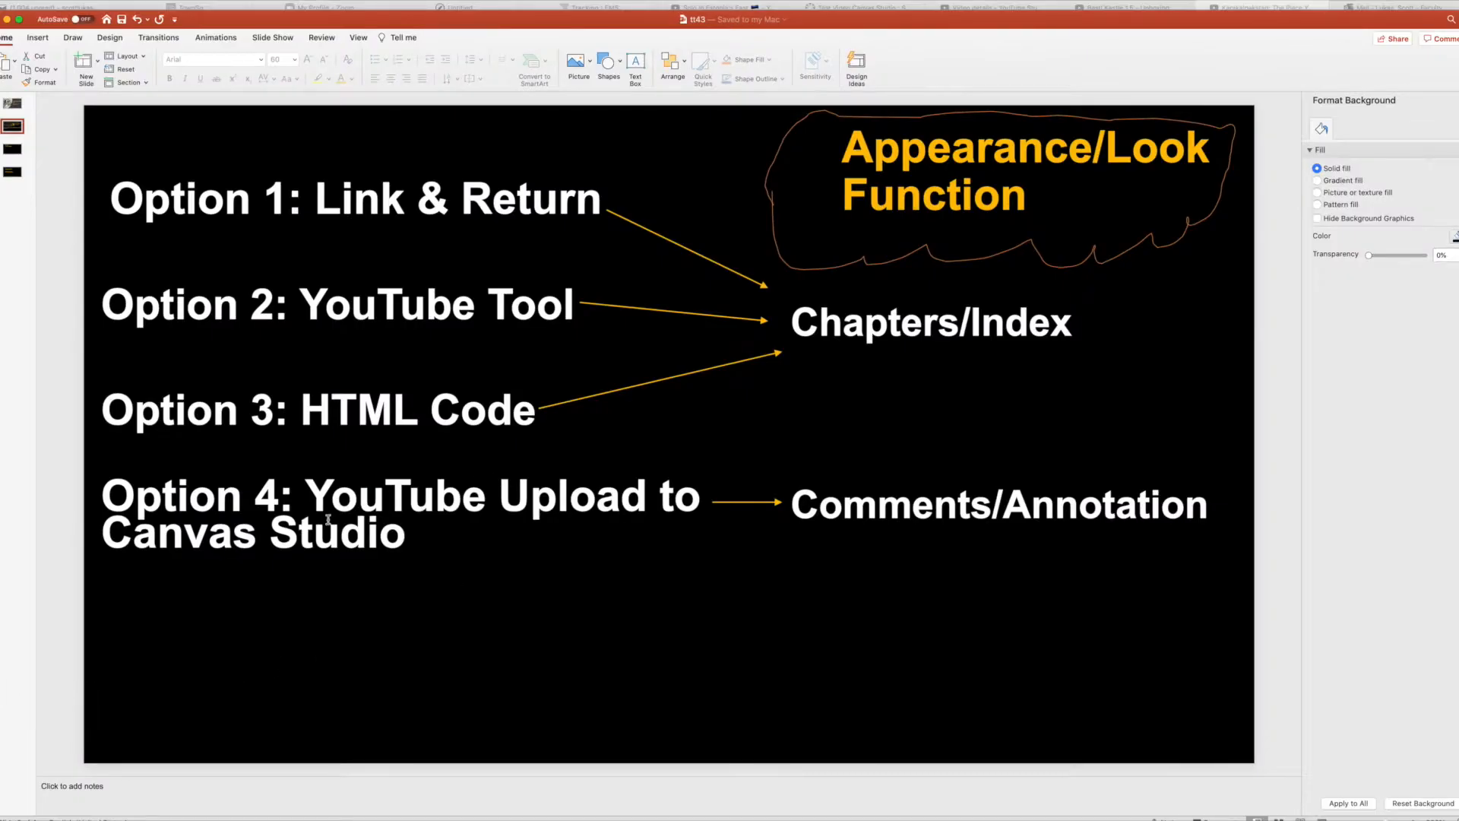
# - Switch to the PowerPoint options slide and highlight the text "Option 4: YouTube Upload to Canvas Studio"
pyautogui.tripleClick(426, 536)
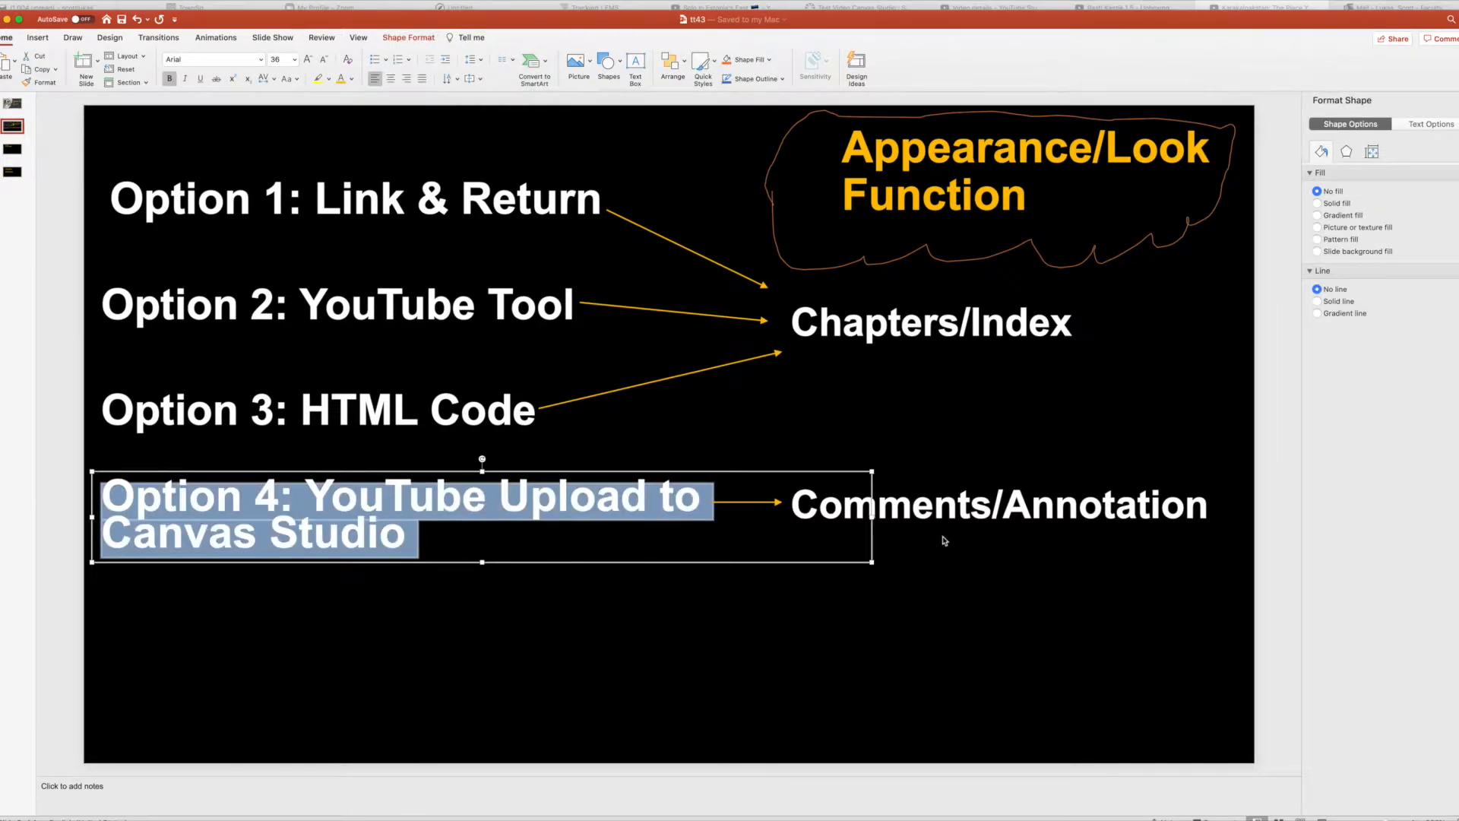
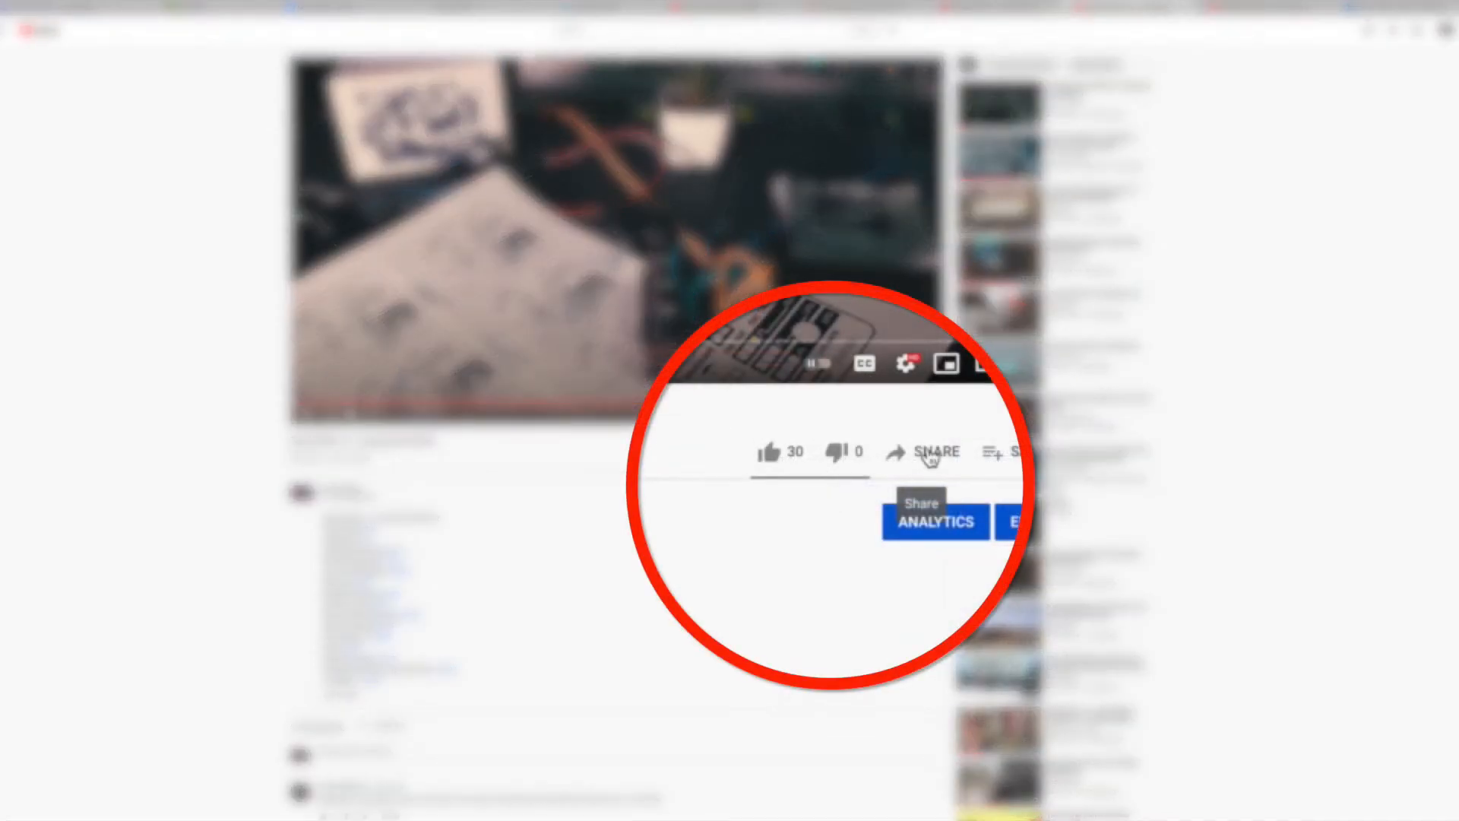
# - Show the Bastl Kastle video's full web address in the browser and dismiss the address suggestions
pyautogui.click(930, 455)
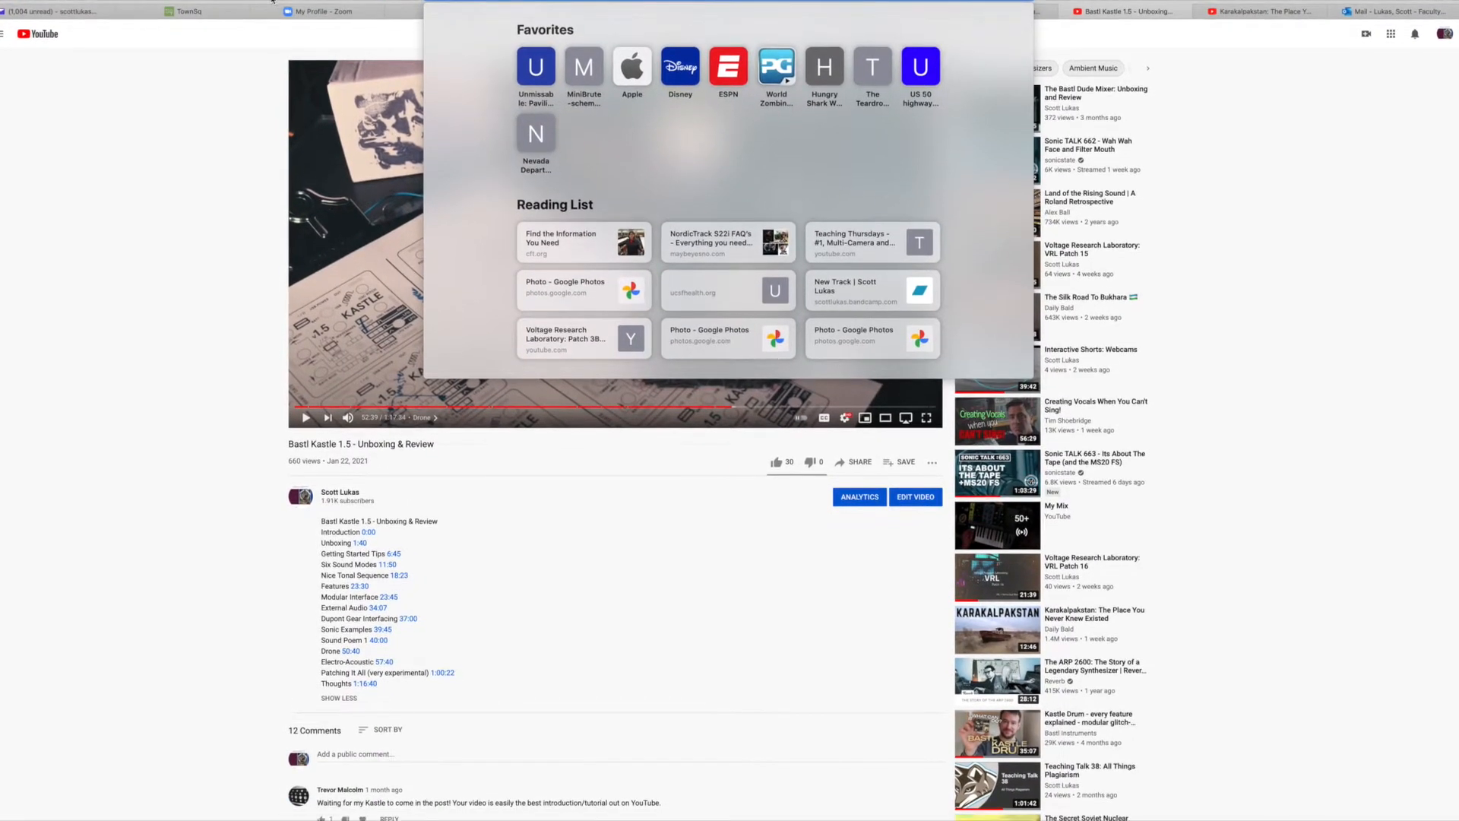
pyautogui.click(1348, 167)
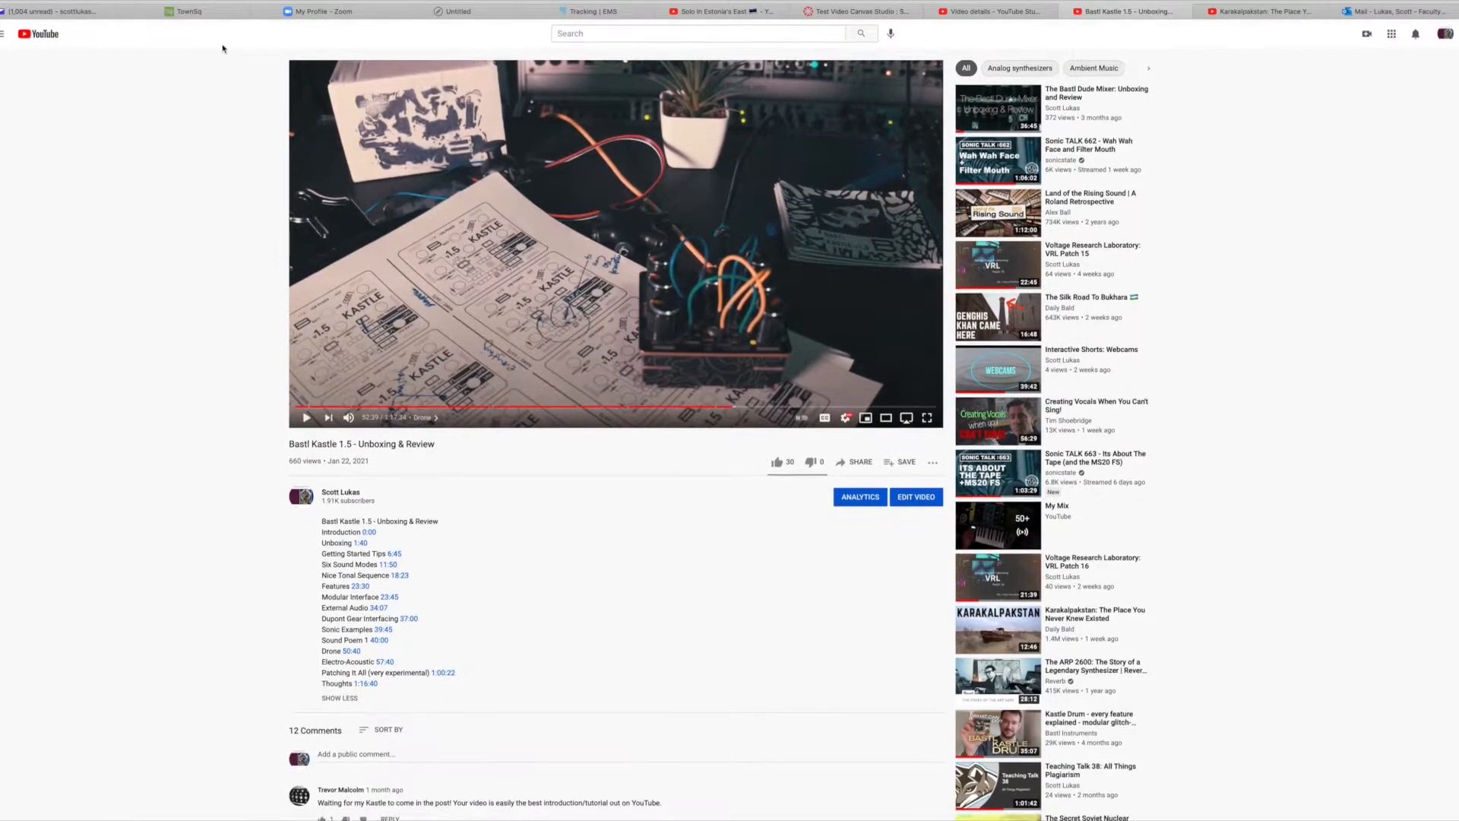
pyautogui.moveTo(653, 0); pyautogui.dragTo(651, 26)
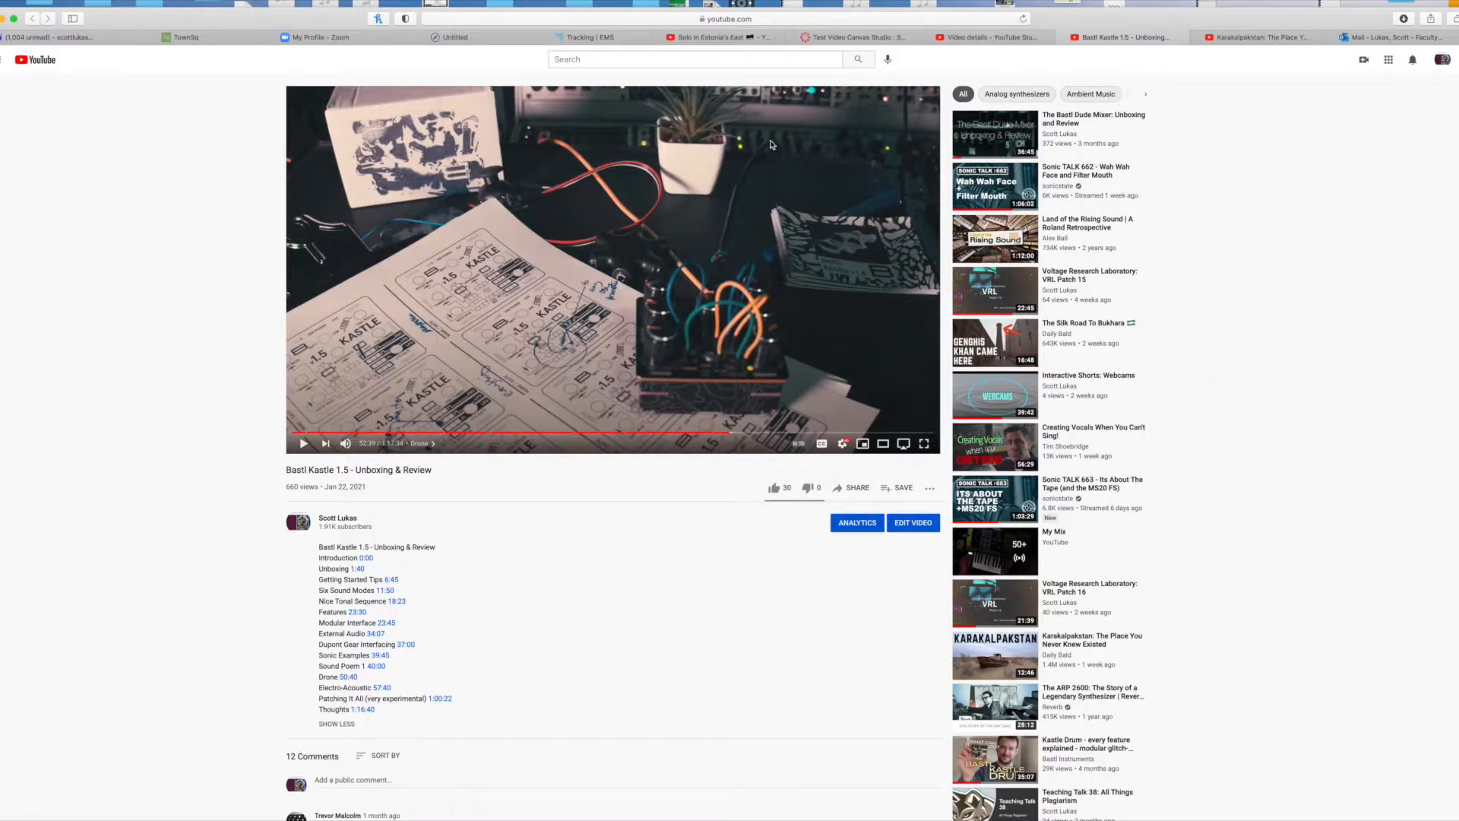
pyautogui.click(752, 19)
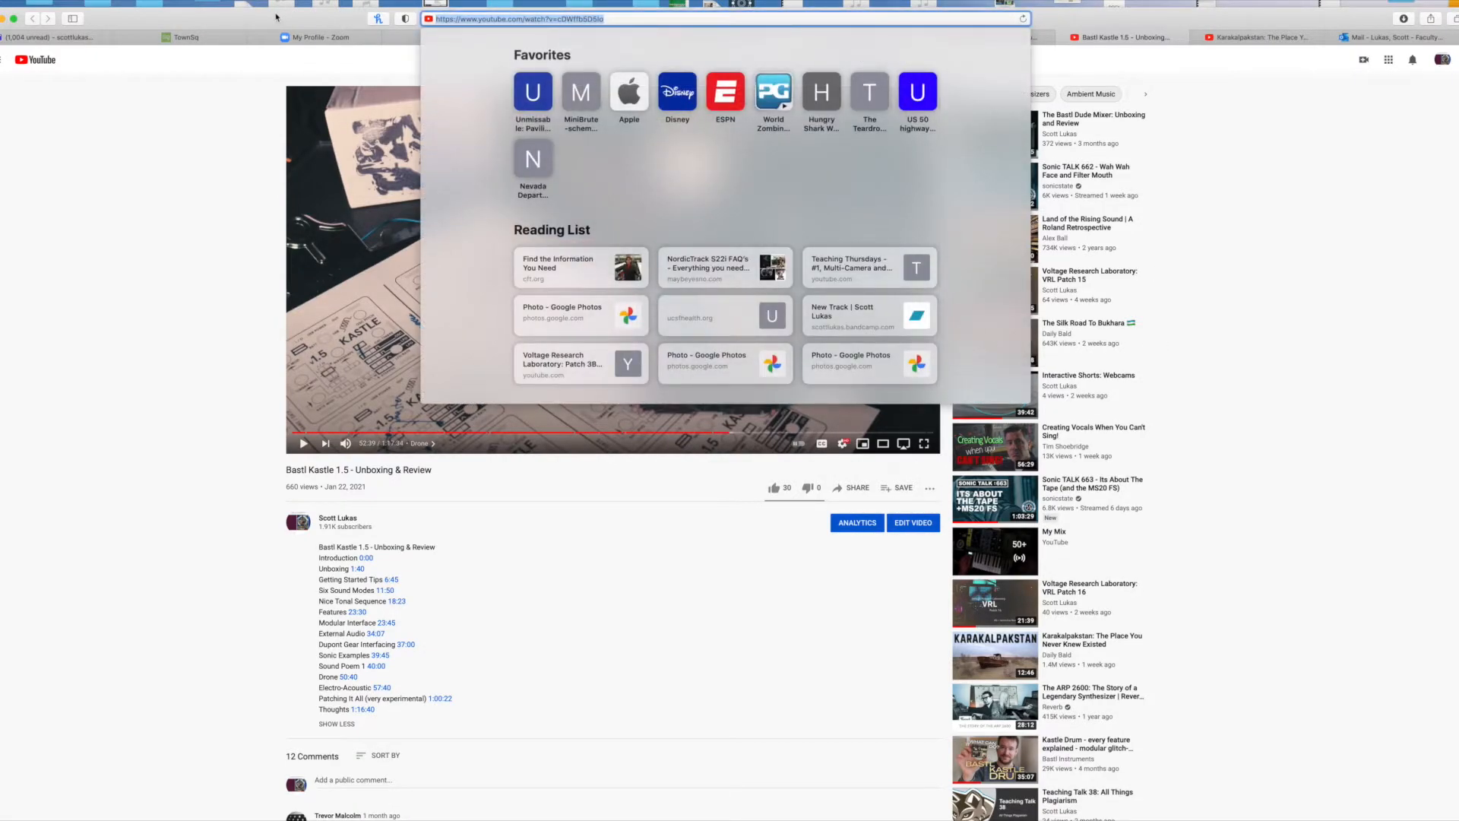
pyautogui.click(623, 537)
# - Open the video's sharing options, browse the available sharing targets and highlight the short link
pyautogui.click(851, 489)
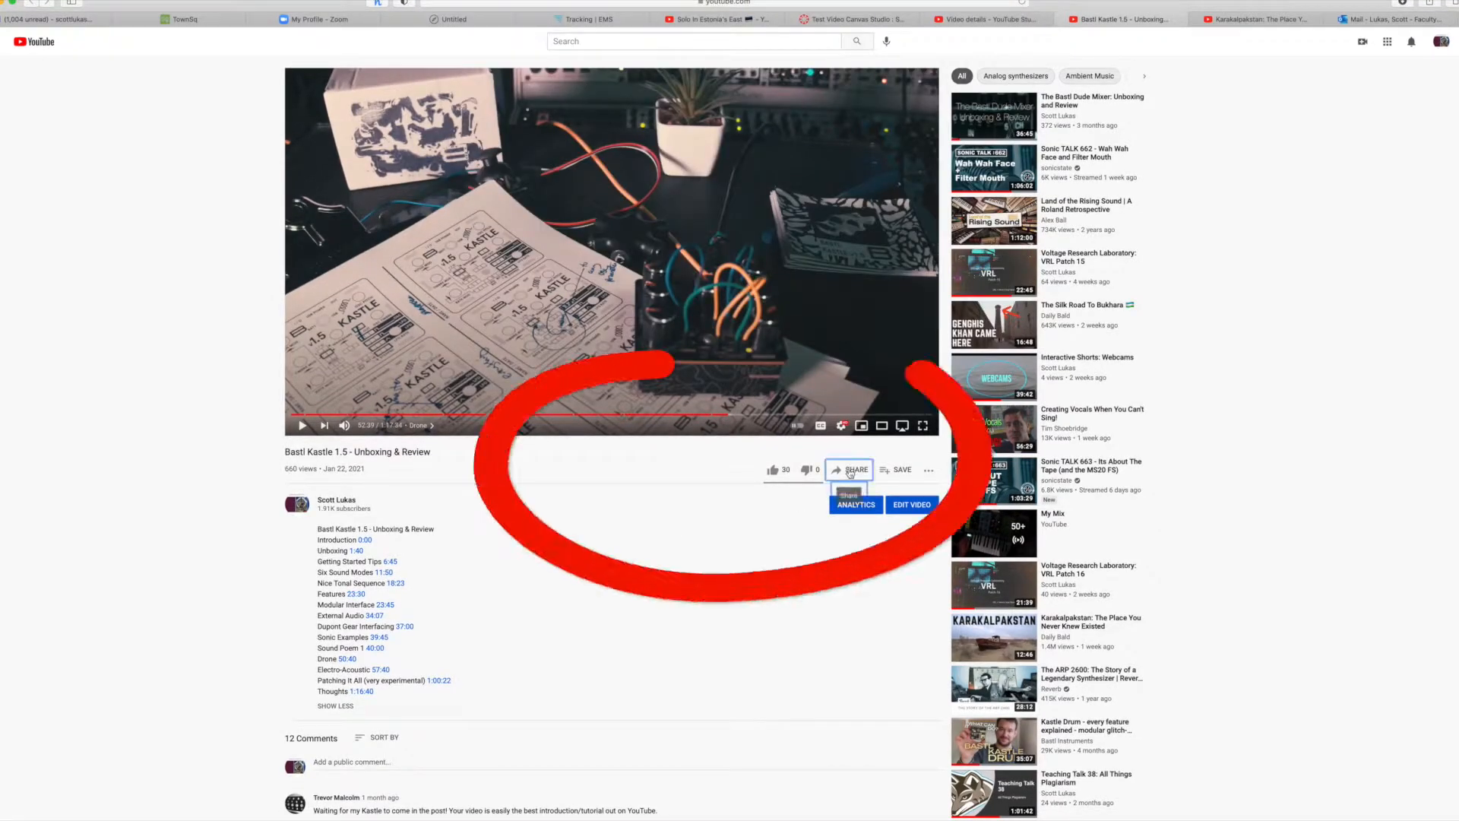
pyautogui.click(841, 439)
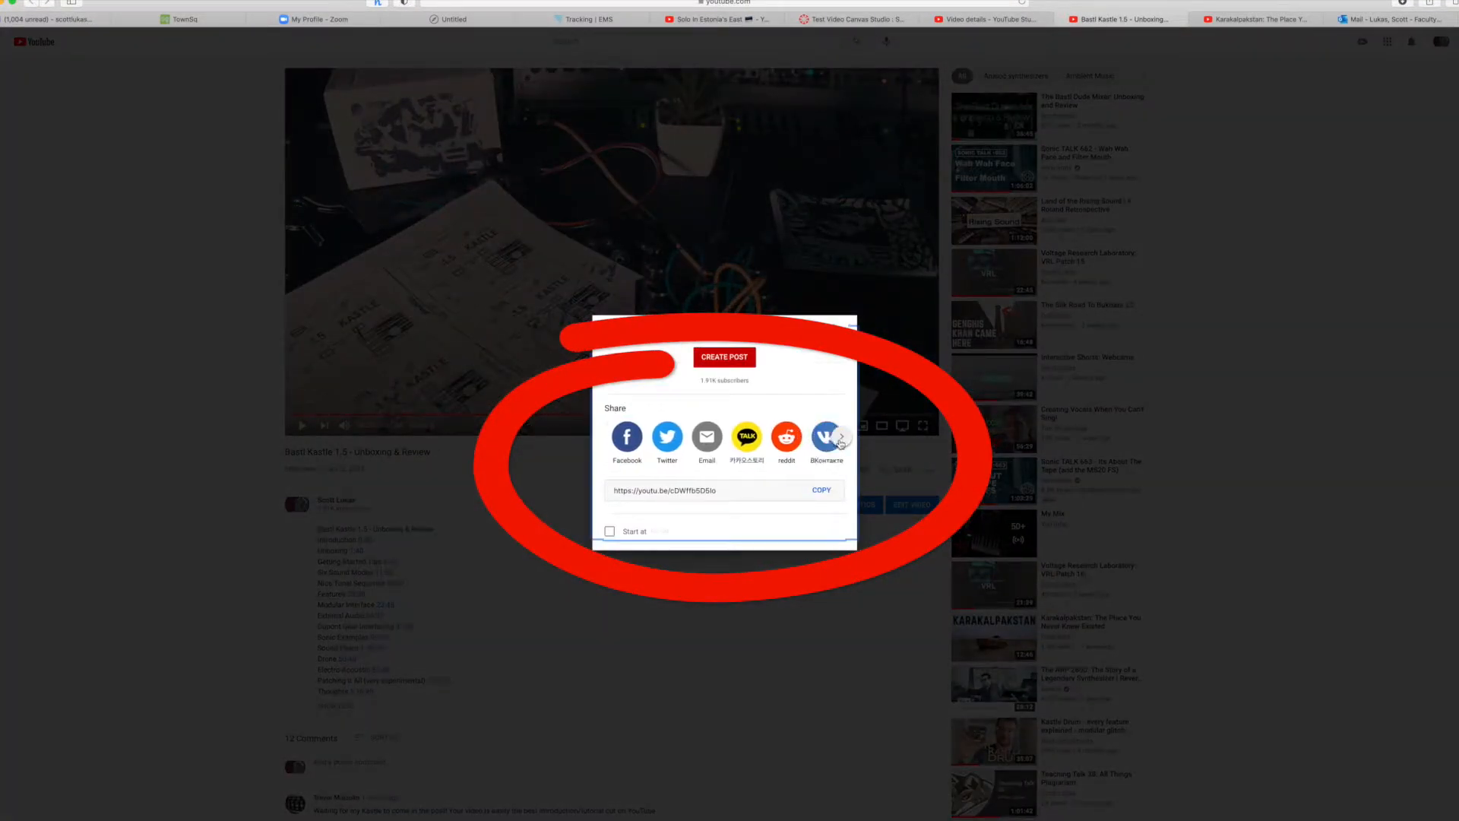
pyautogui.click(842, 439)
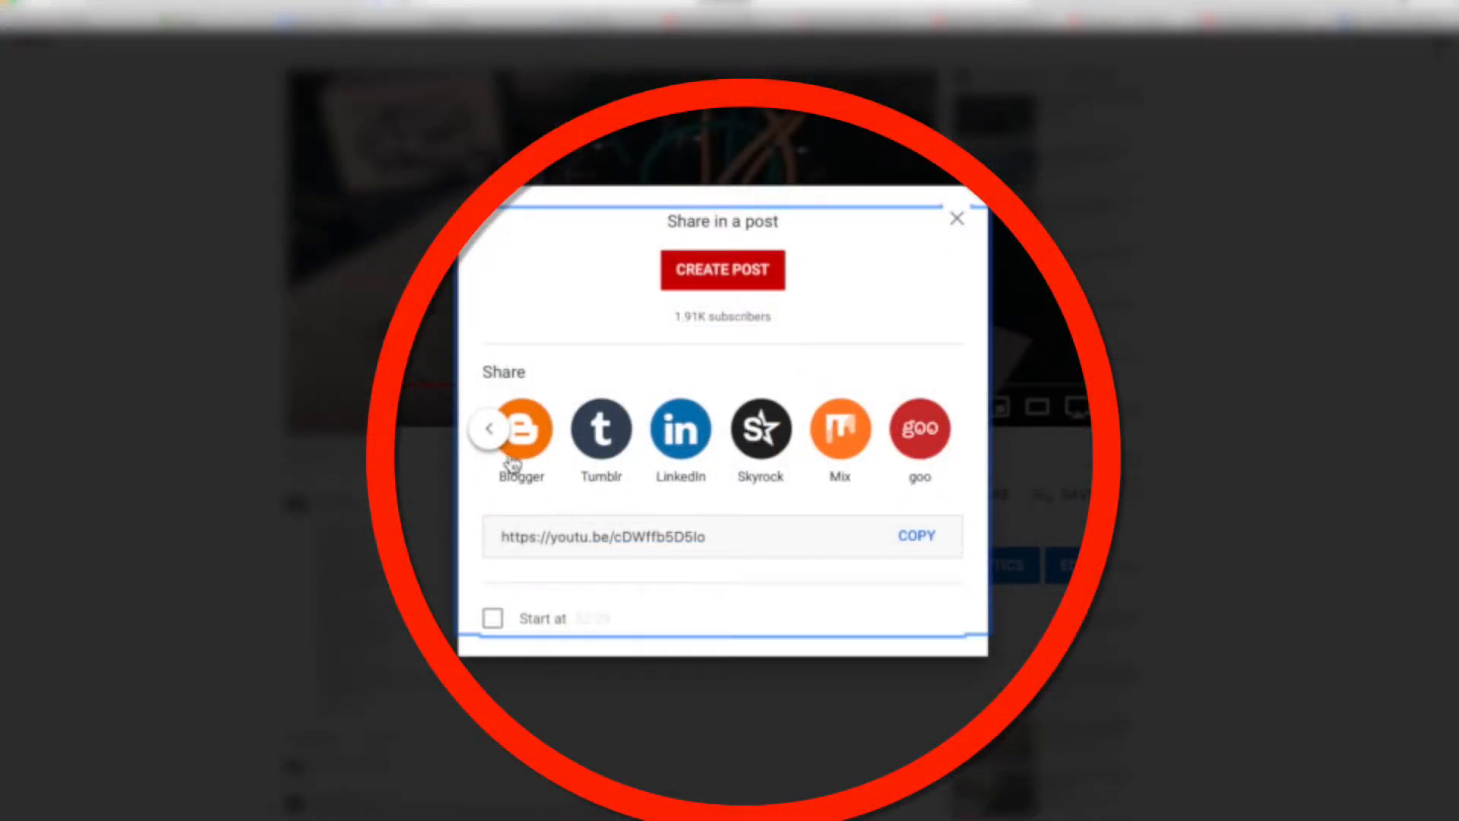
pyautogui.click(490, 430)
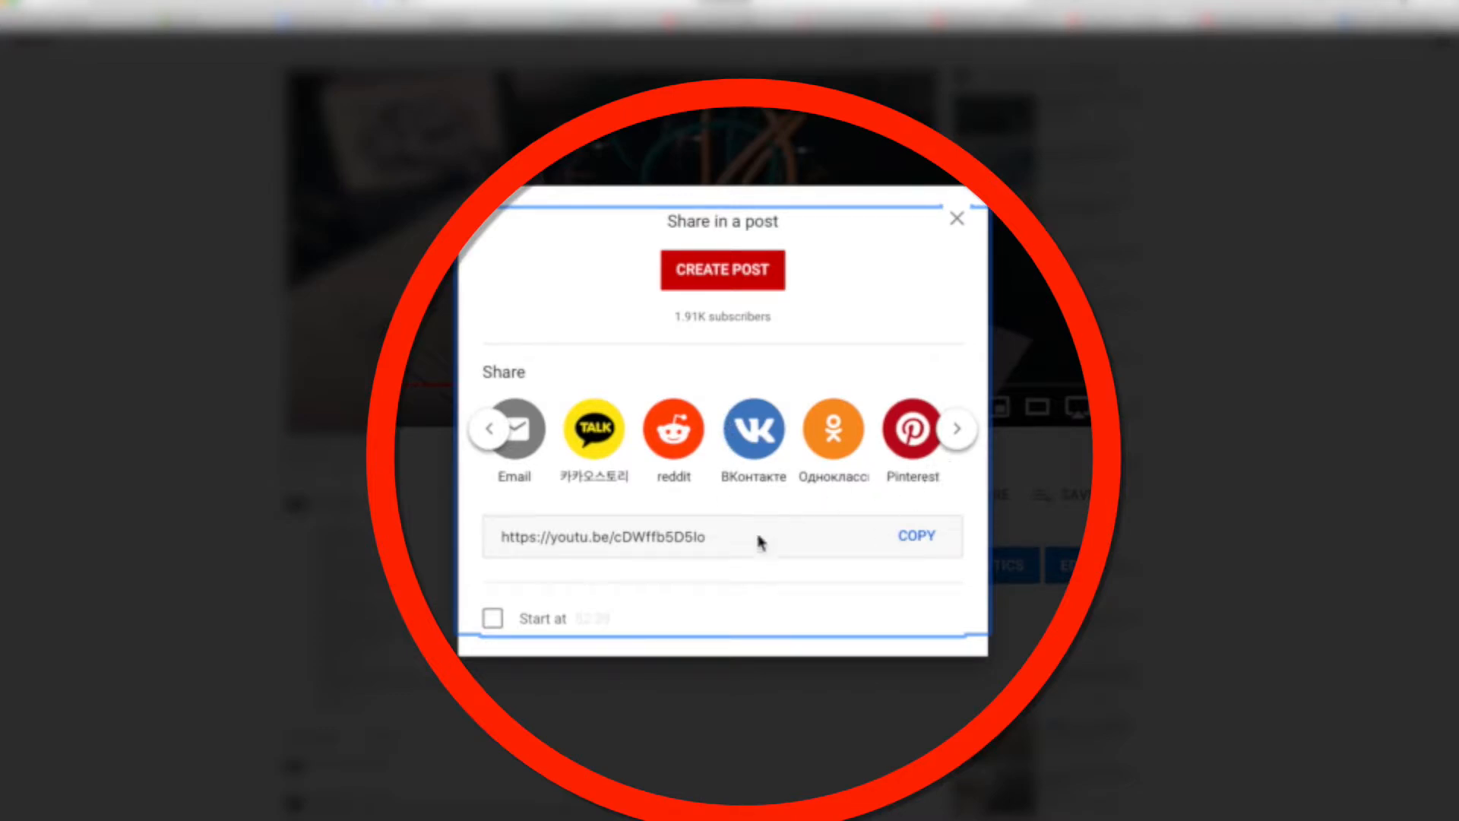
pyautogui.click(490, 428)
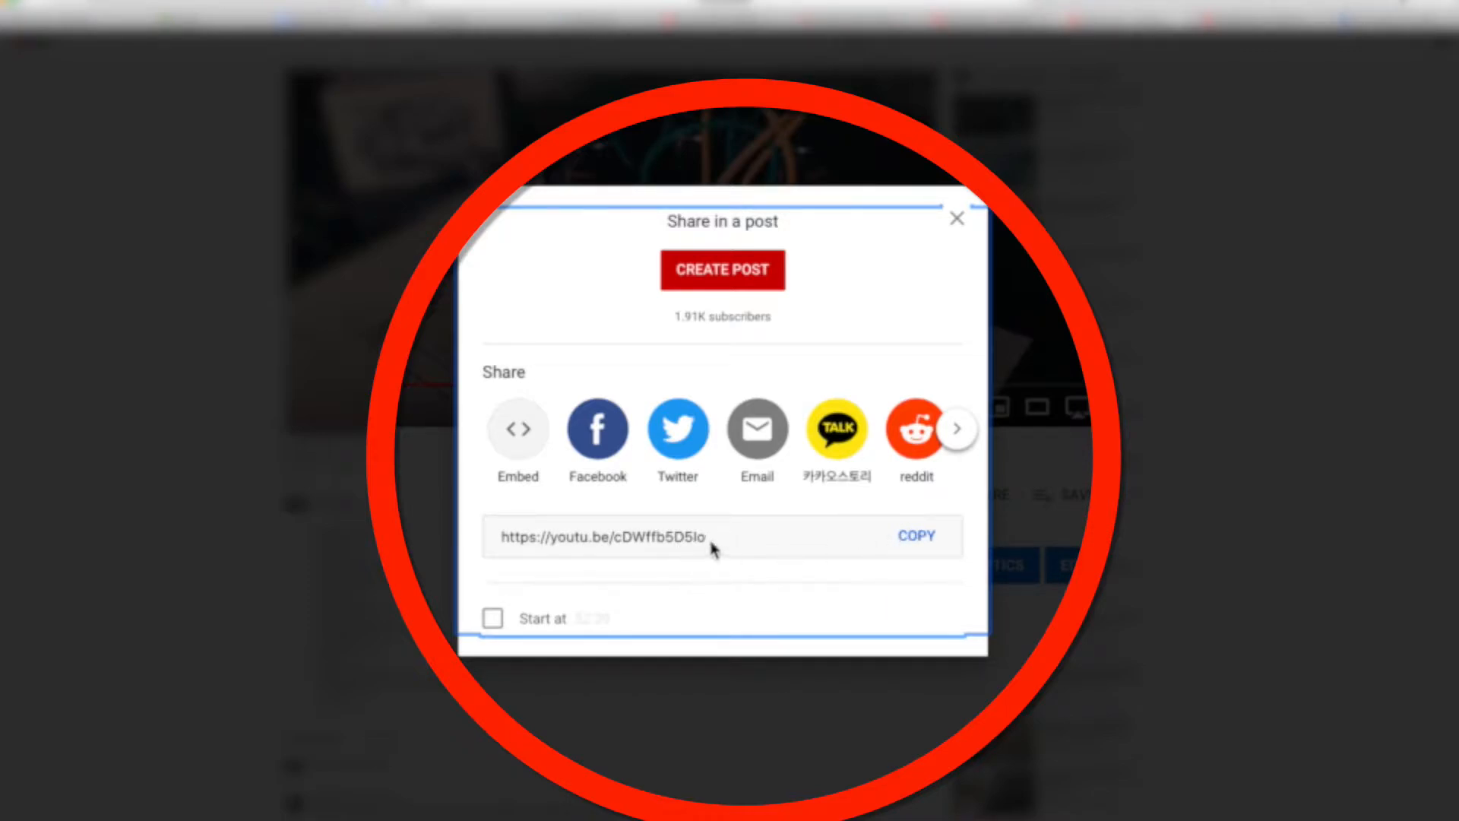
pyautogui.click(471, 536)
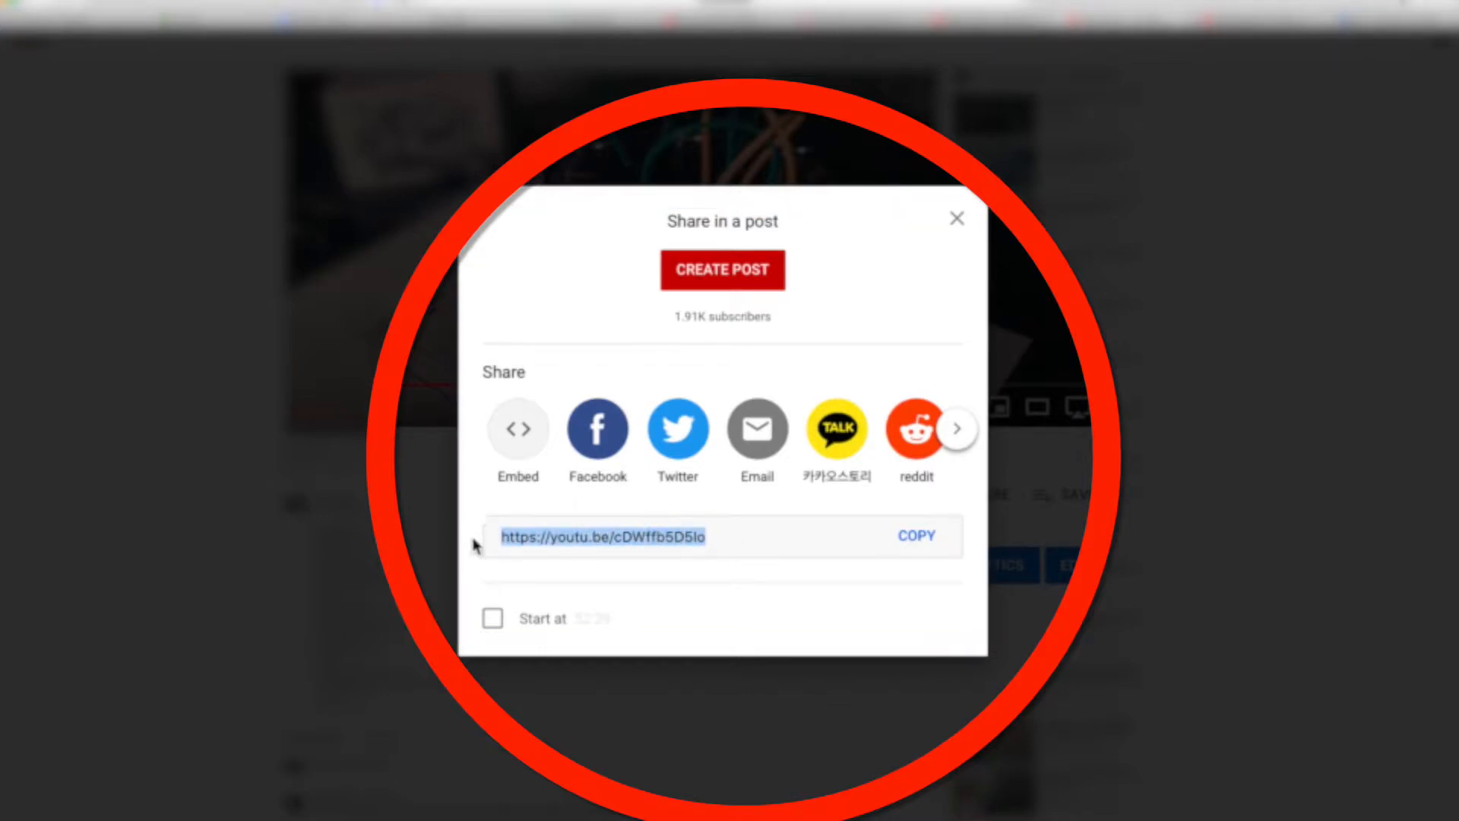
pyautogui.moveTo(700, 537); pyautogui.dragTo(494, 538)
pyautogui.click(494, 538)
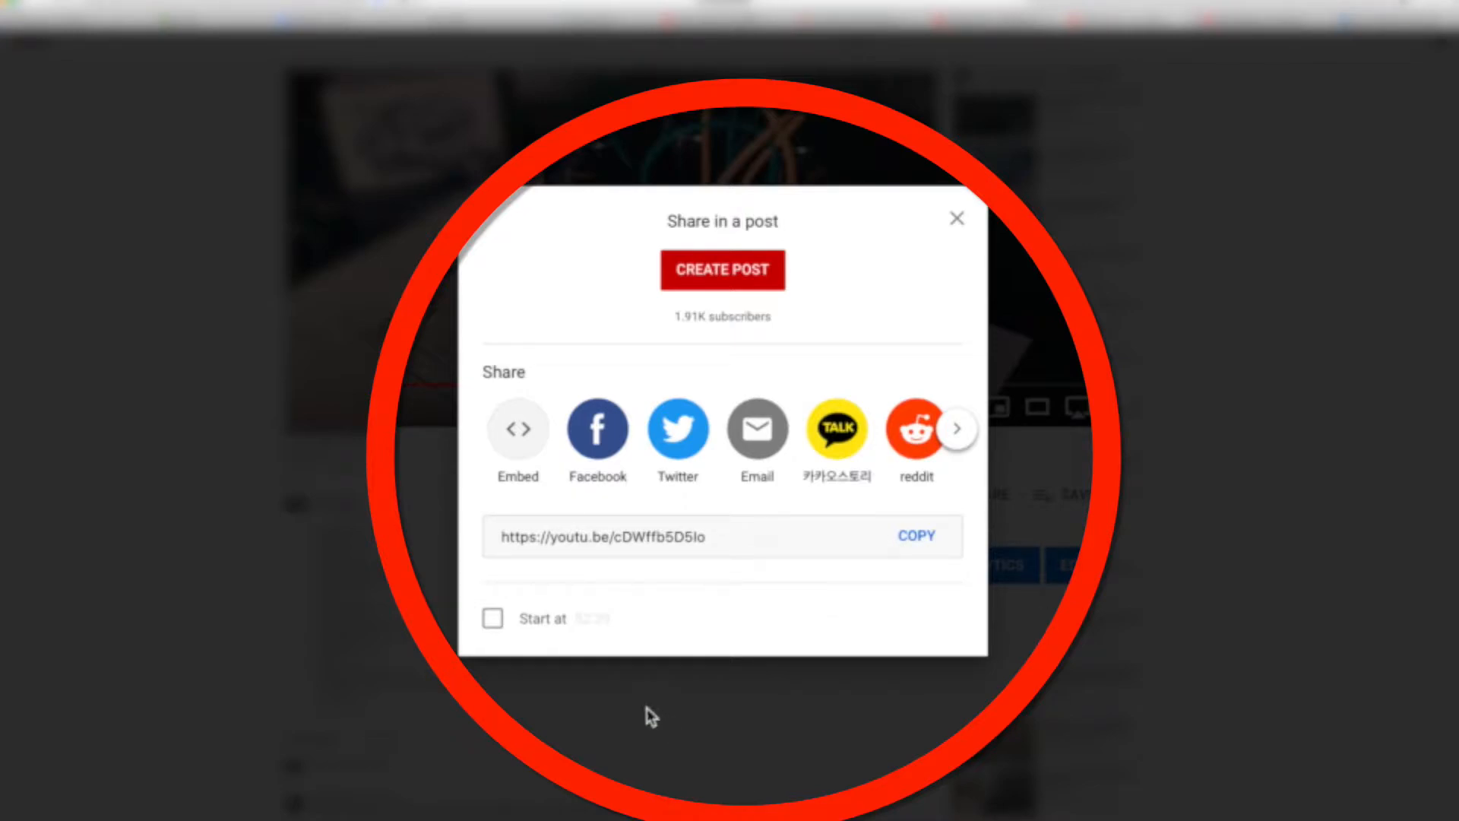
# - Enable a start time for the share link, highlight the link and set the start time to 52:10
pyautogui.click(492, 617)
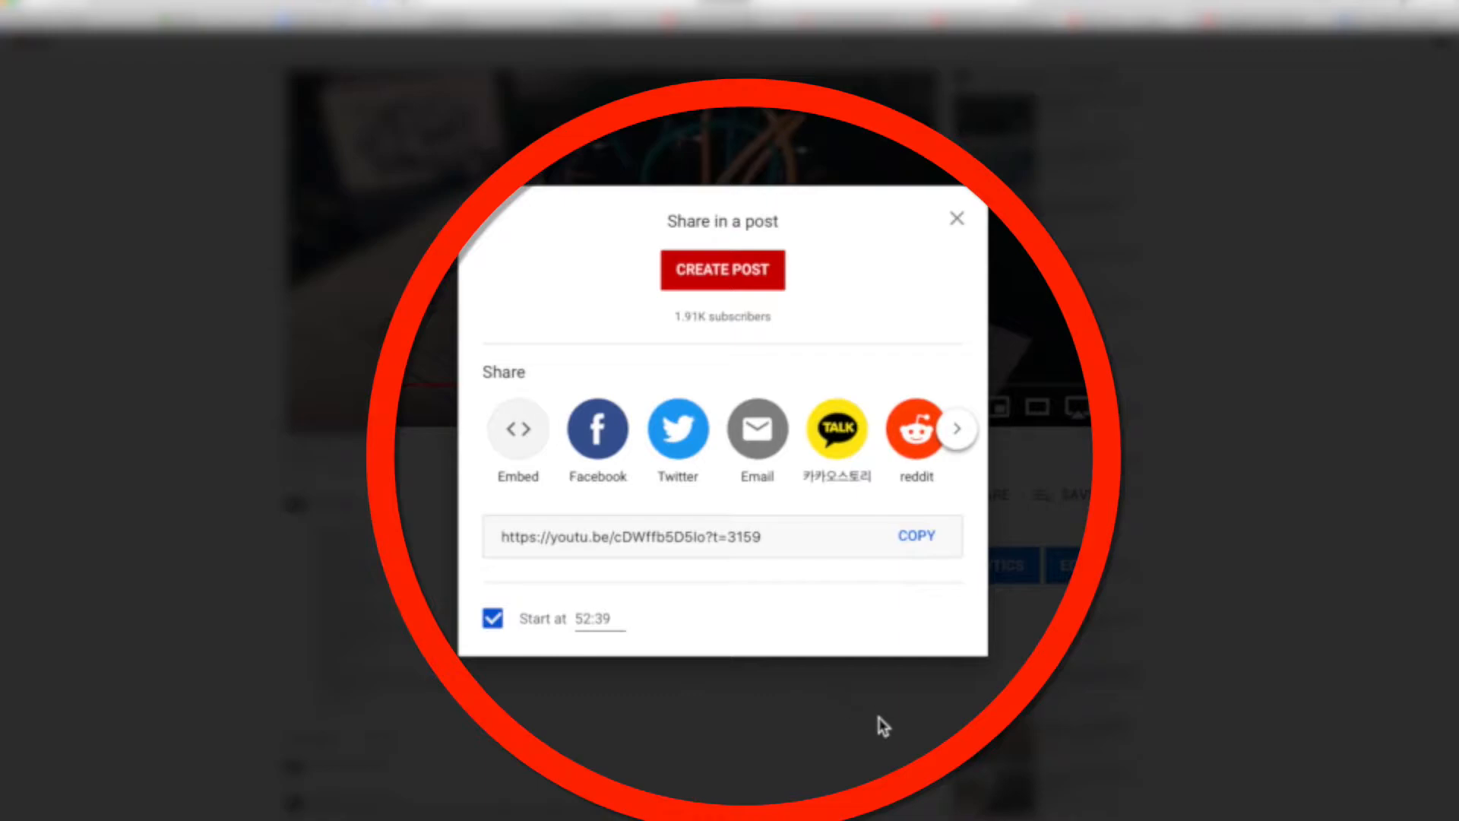
pyautogui.click(744, 544)
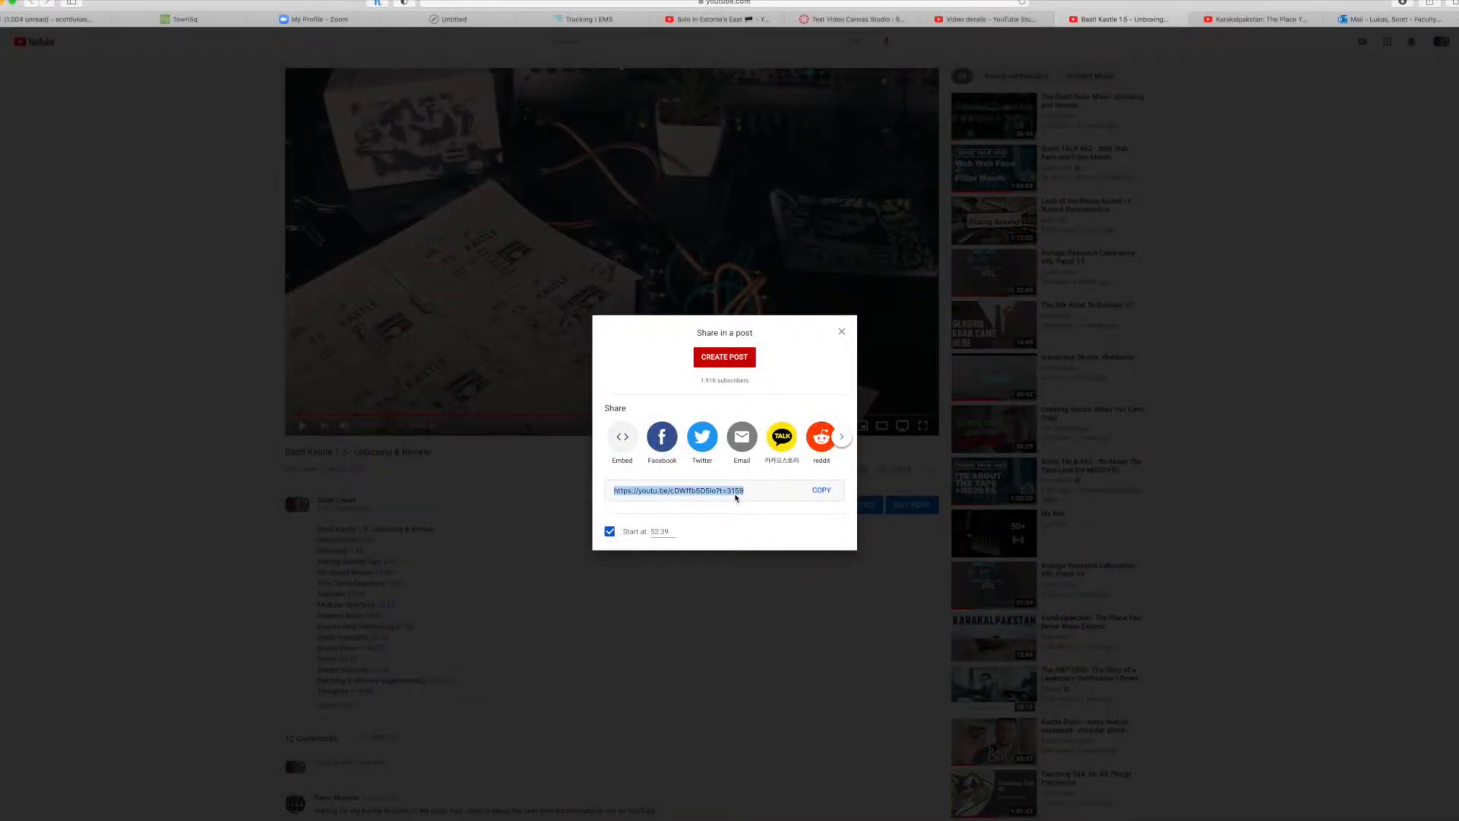
pyautogui.click(664, 530)
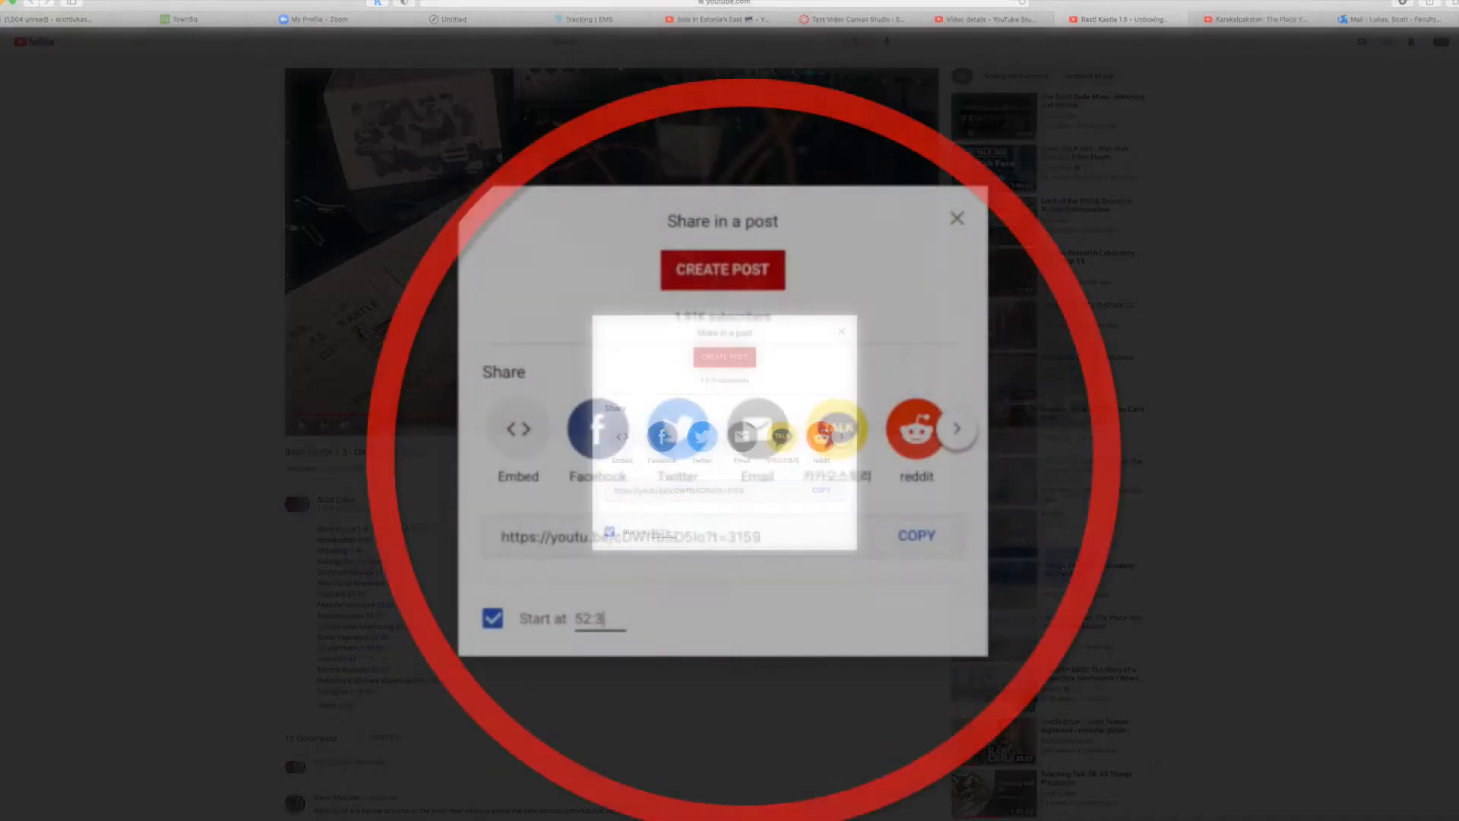
pyautogui.press('BackSpace')
pyautogui.press('BackSpace')
pyautogui.write('10')
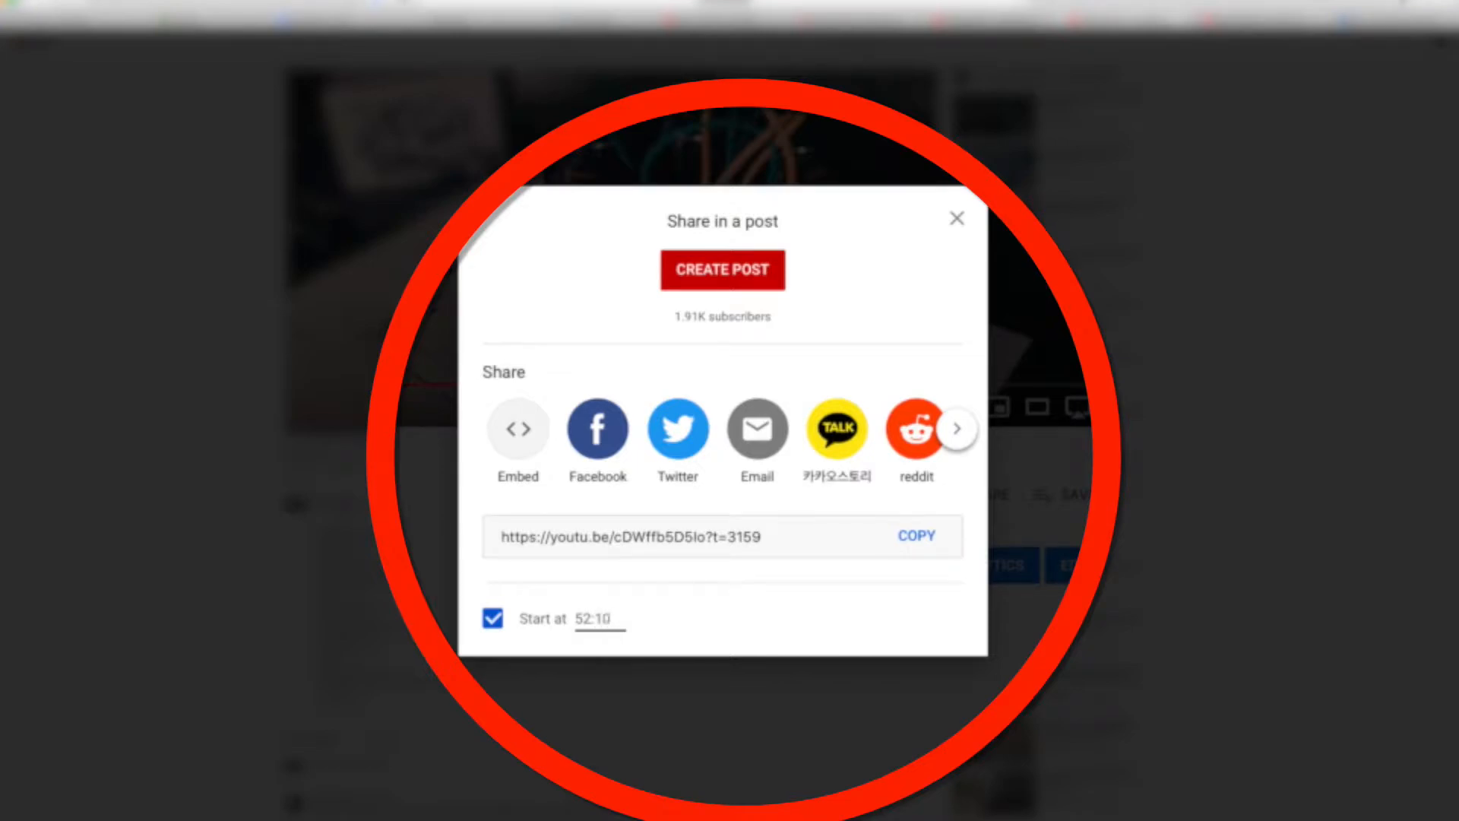
pyautogui.click(734, 619)
# - Set the share link's start time to 33:10
pyautogui.click(598, 623)
pyautogui.press('BackSpace')
pyautogui.press('BackSpace')
pyautogui.write('33')
pyautogui.click(863, 628)
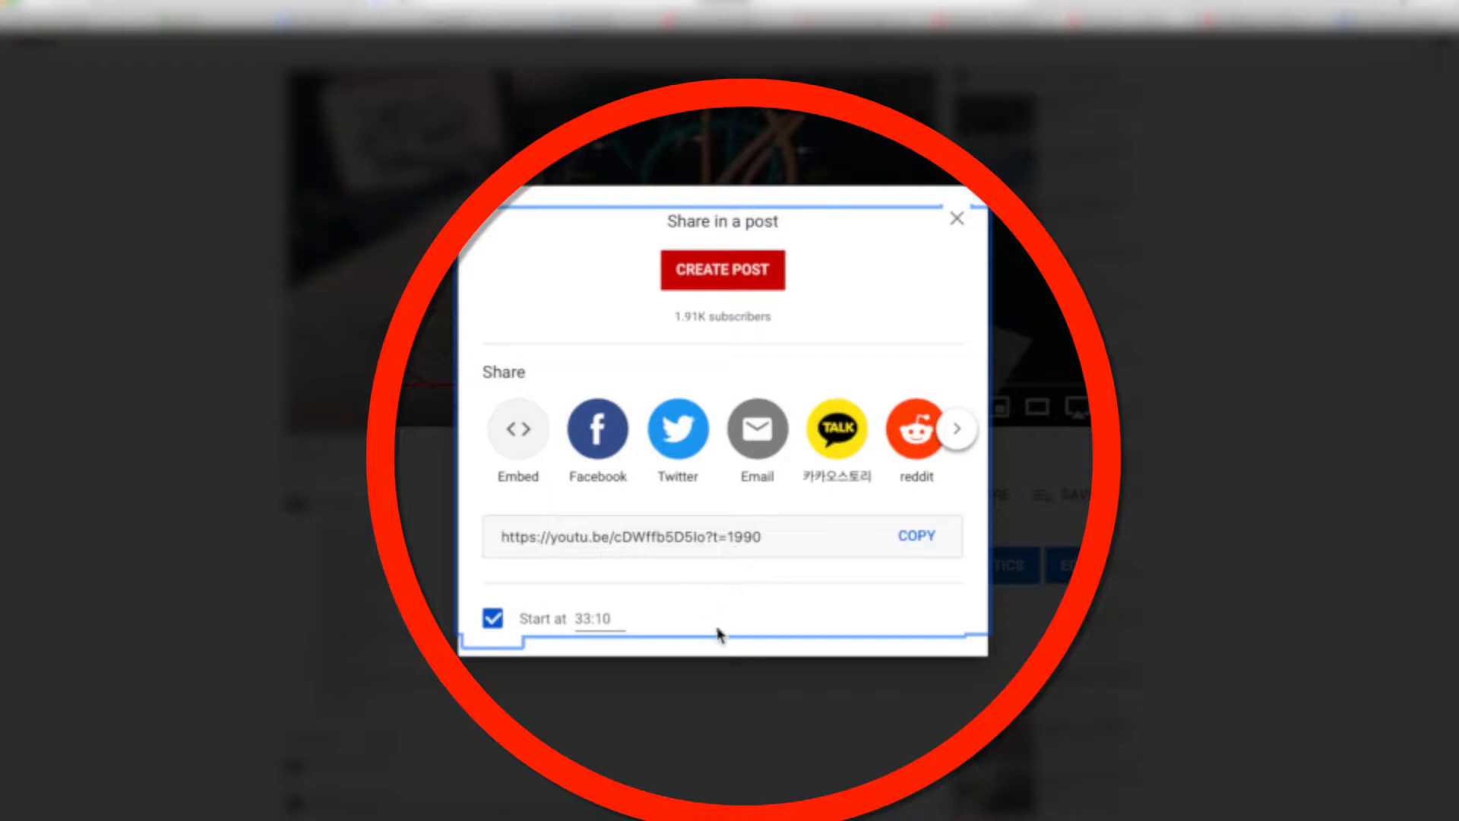
# - Compare the share link without and with its start time, finishing with the start time disabled
pyautogui.click(492, 617)
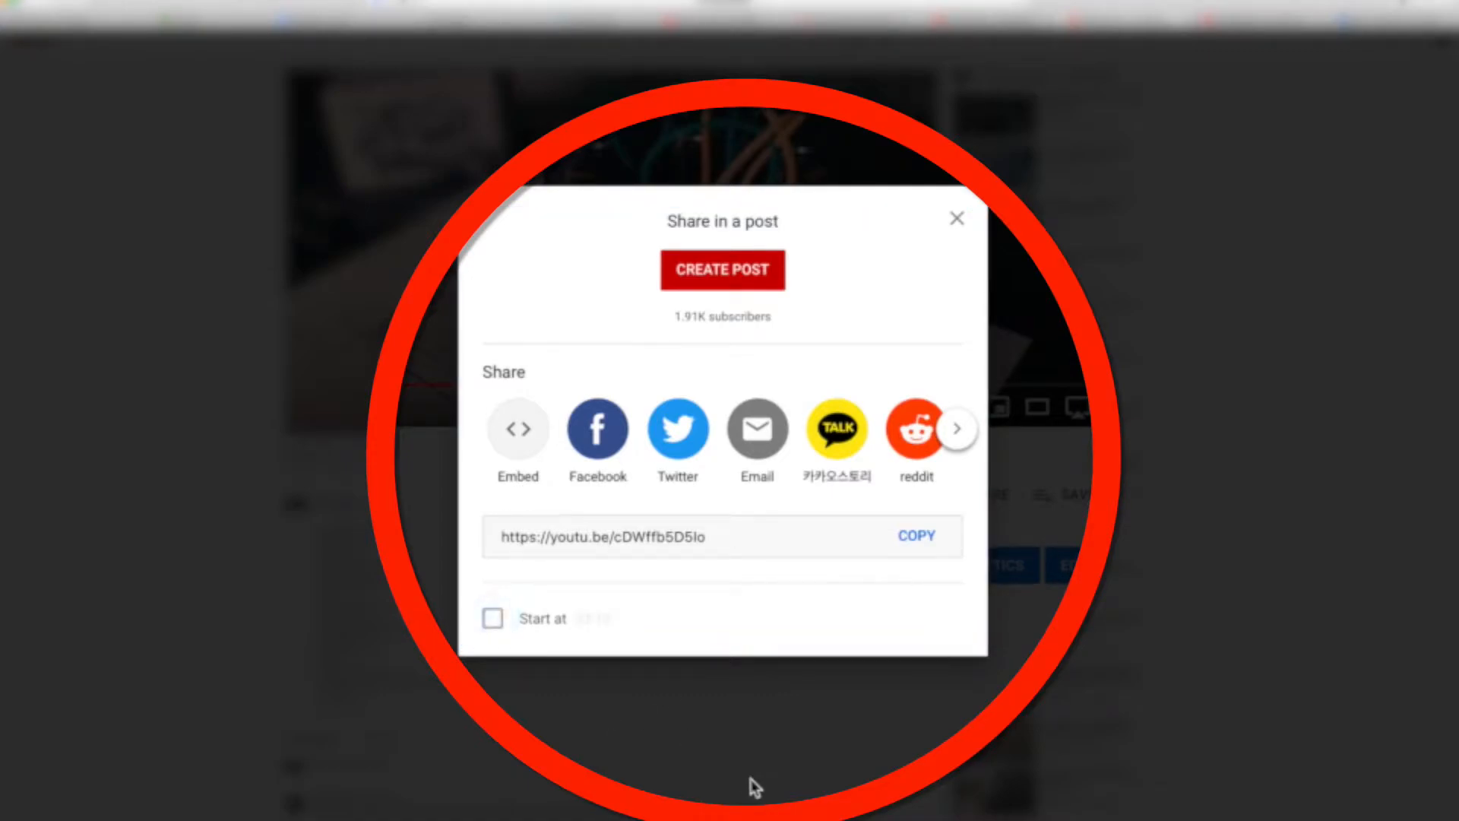
pyautogui.click(733, 544)
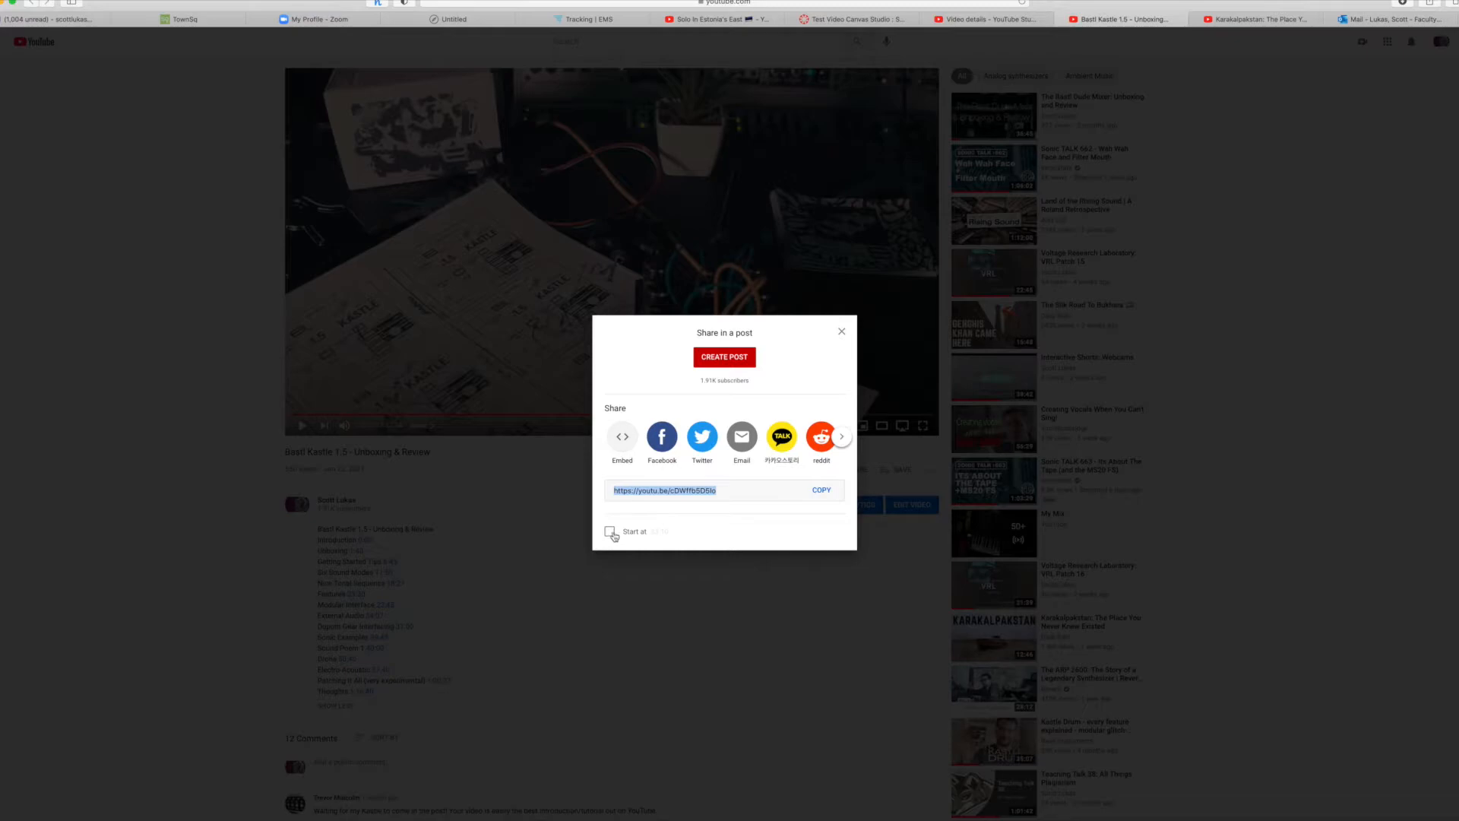
pyautogui.click(611, 532)
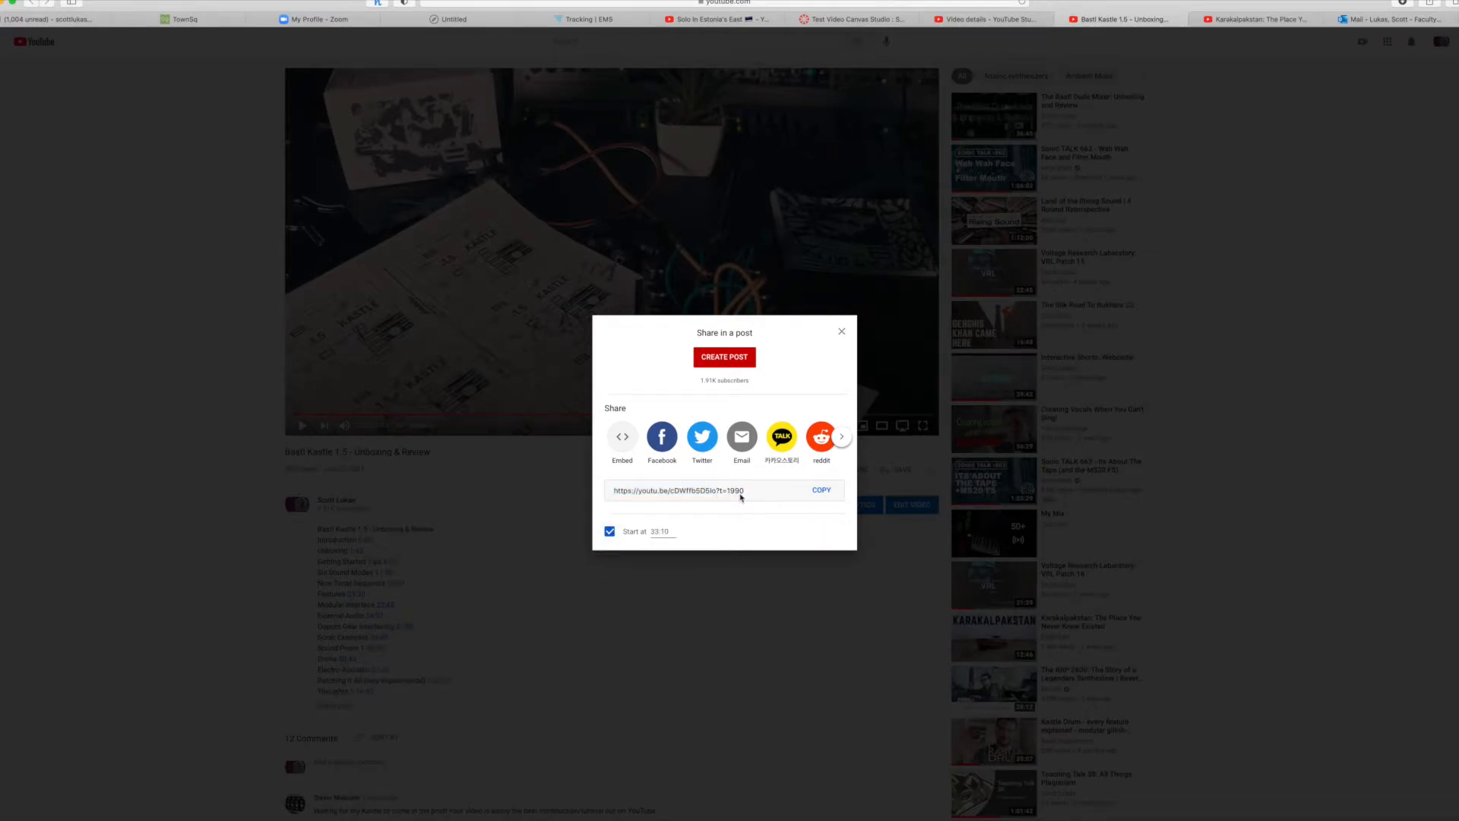
pyautogui.click(609, 533)
# - View the video's embed code, toggle the player controls and start time options off and on, and close it
pyautogui.click(621, 440)
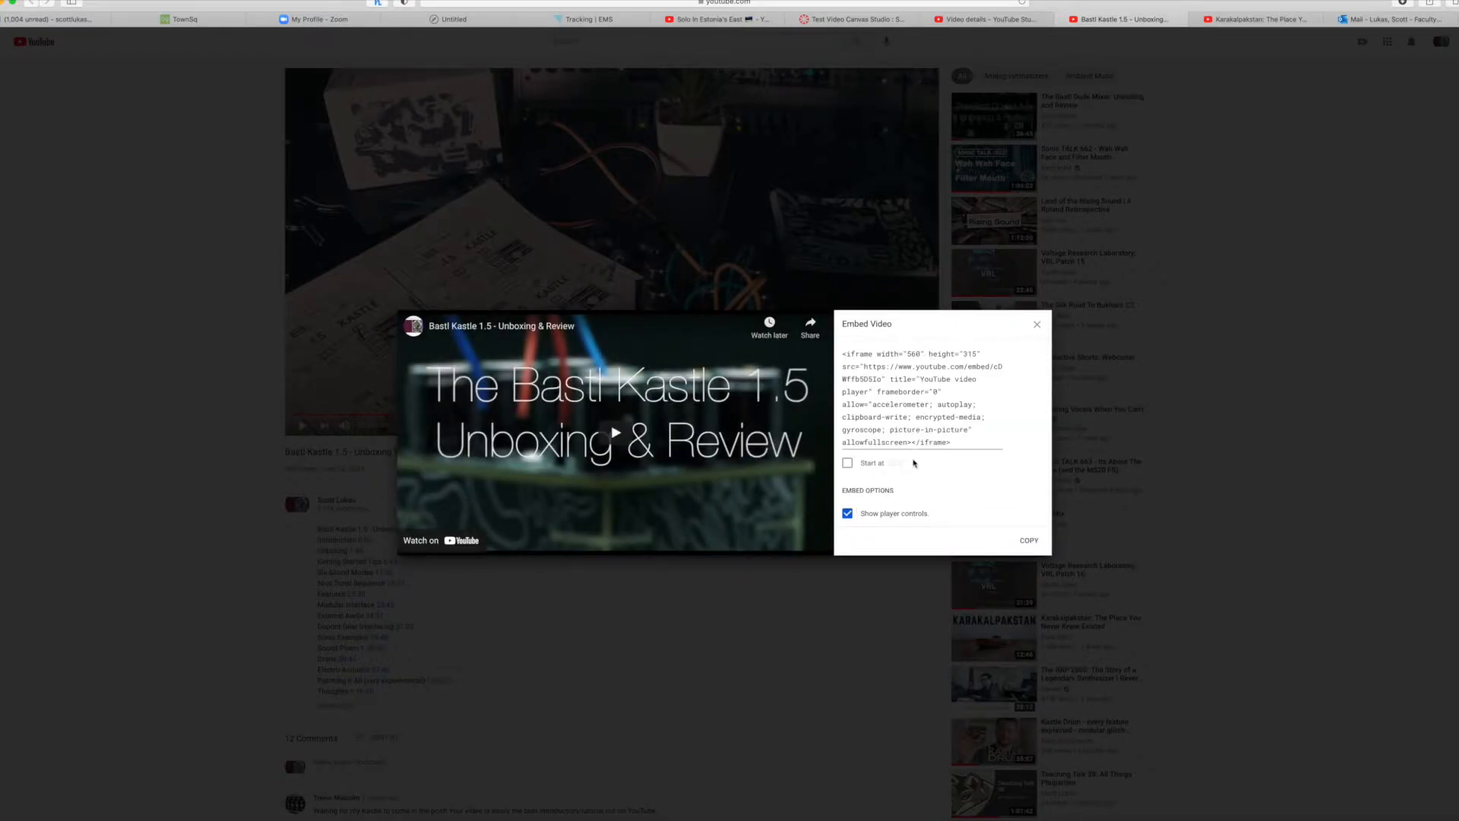
pyautogui.click(848, 515)
pyautogui.click(846, 514)
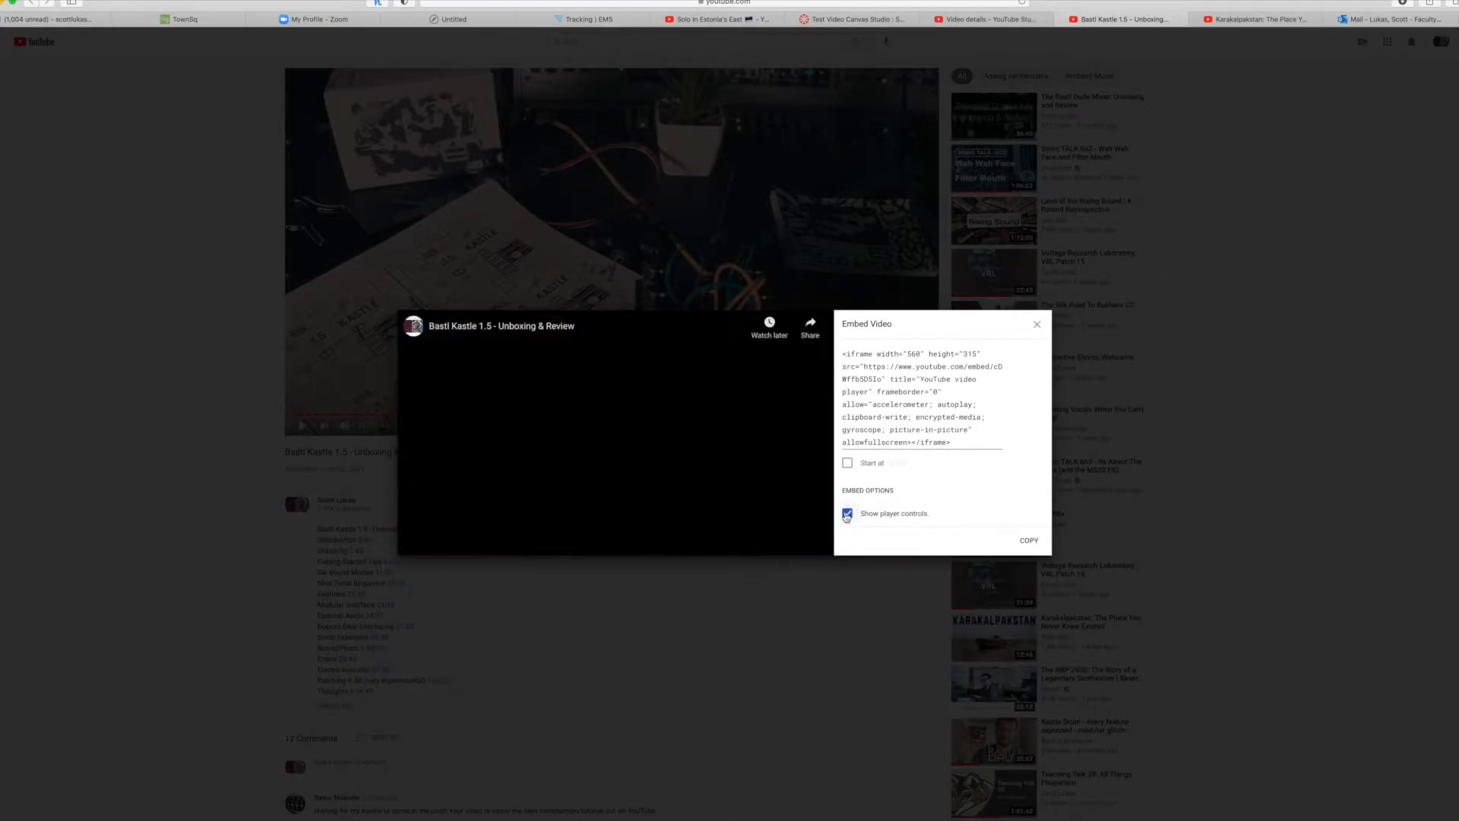
pyautogui.click(847, 464)
pyautogui.click(847, 464)
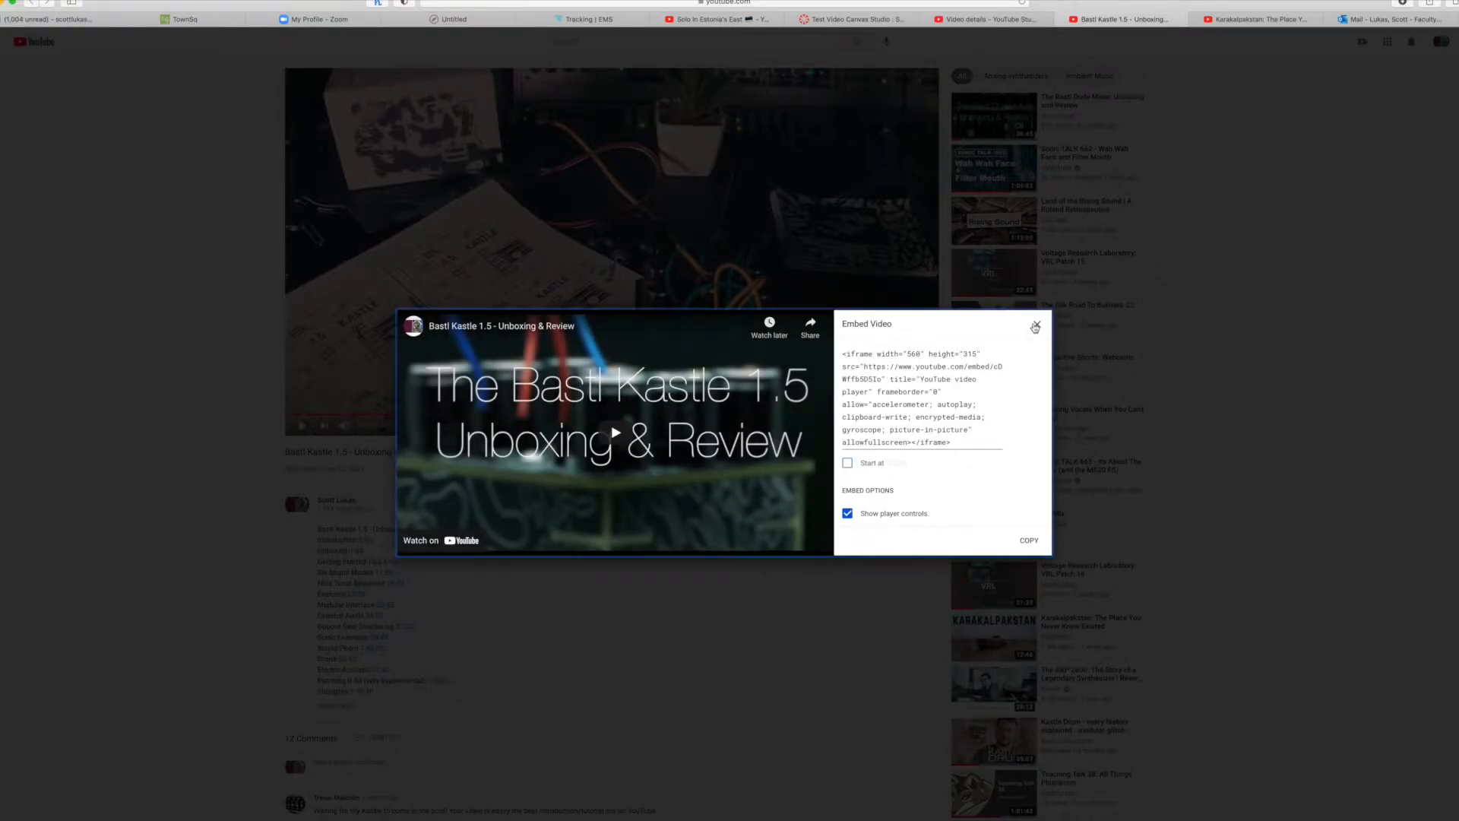
pyautogui.click(1036, 326)
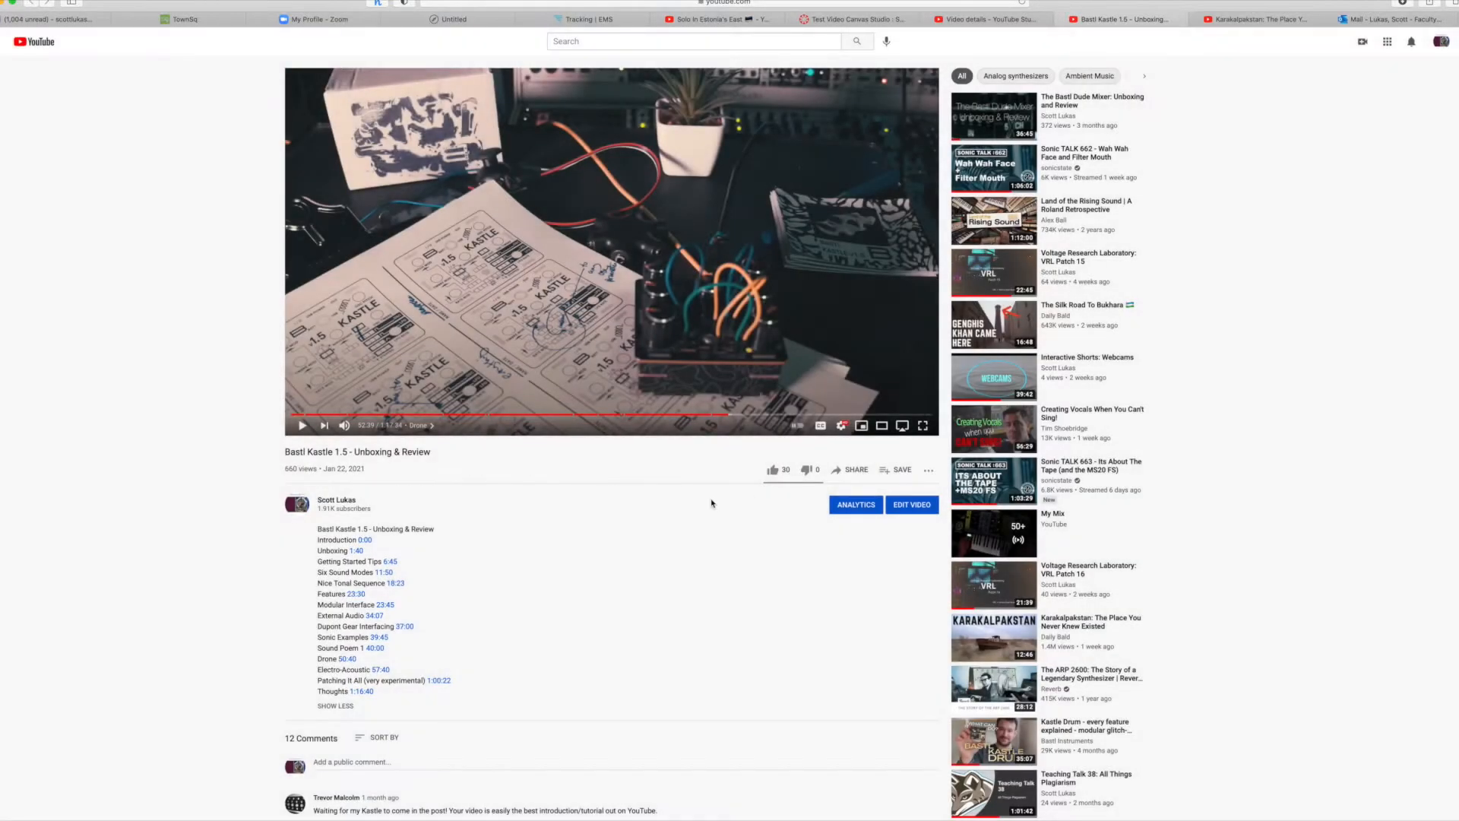
# - Copy the Bastl Kastle video's plain share link without a start time and close the sharing options
pyautogui.click(852, 471)
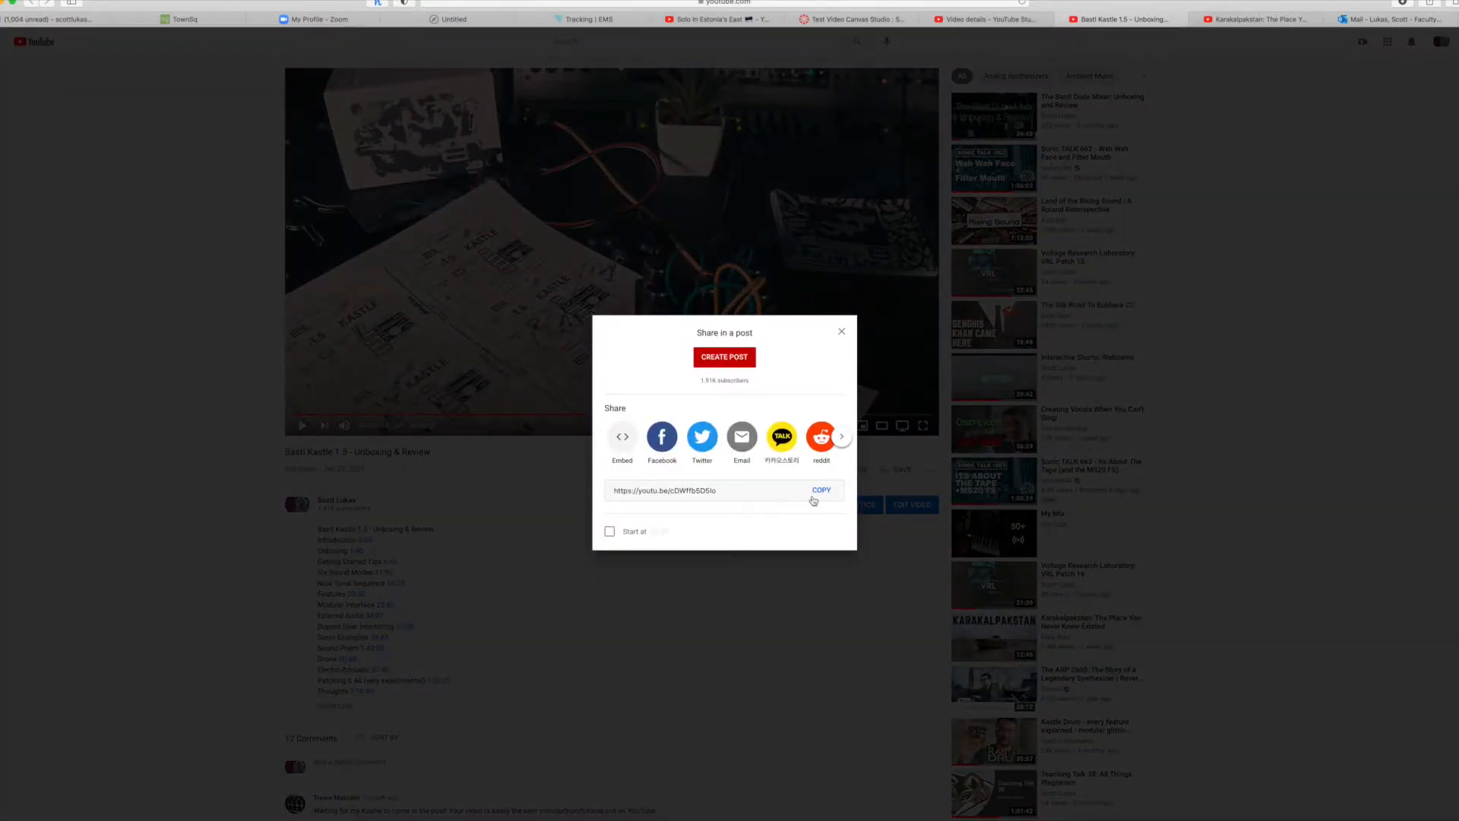
pyautogui.click(821, 490)
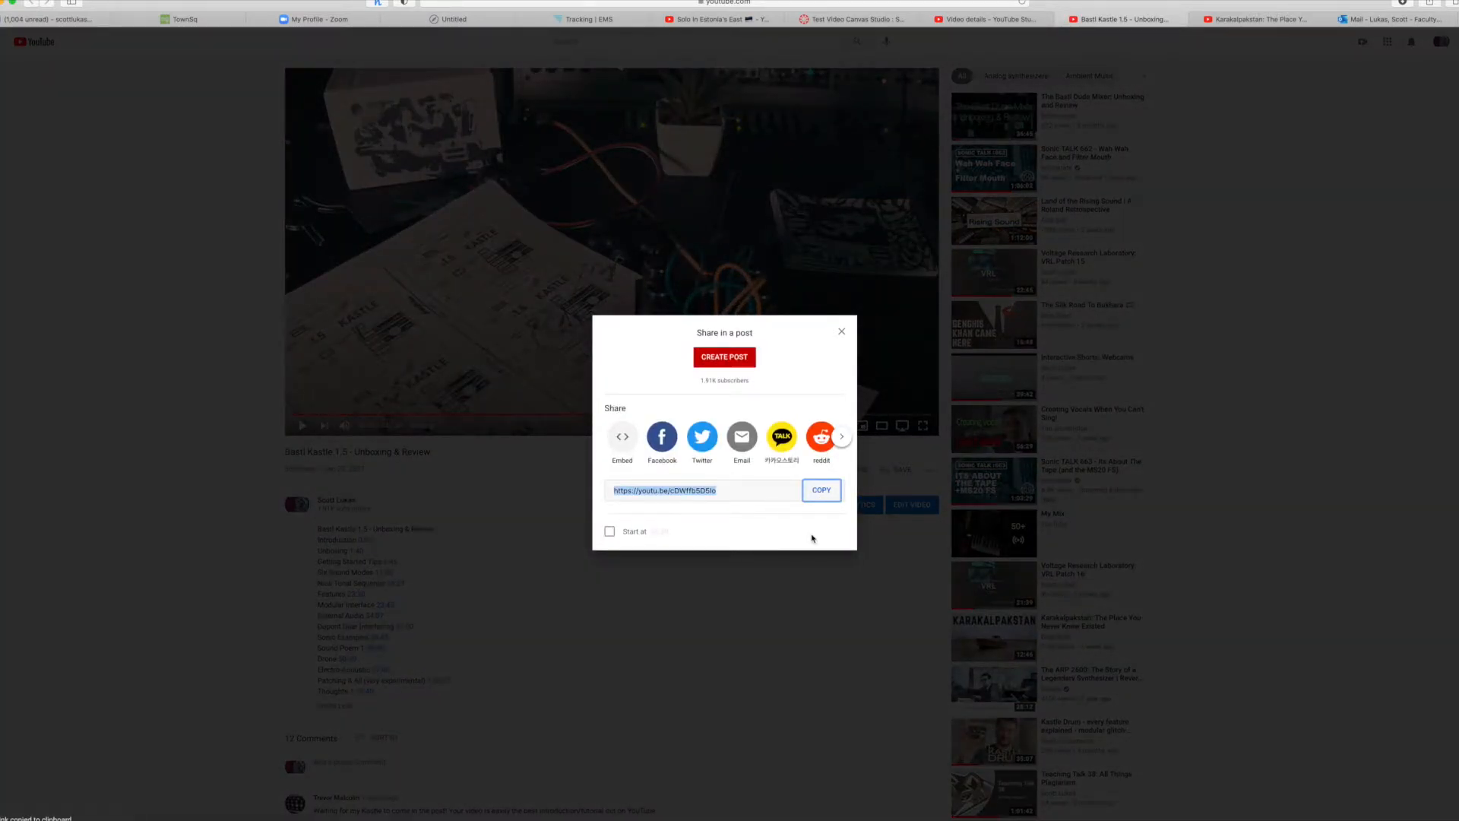
pyautogui.press('Escape')
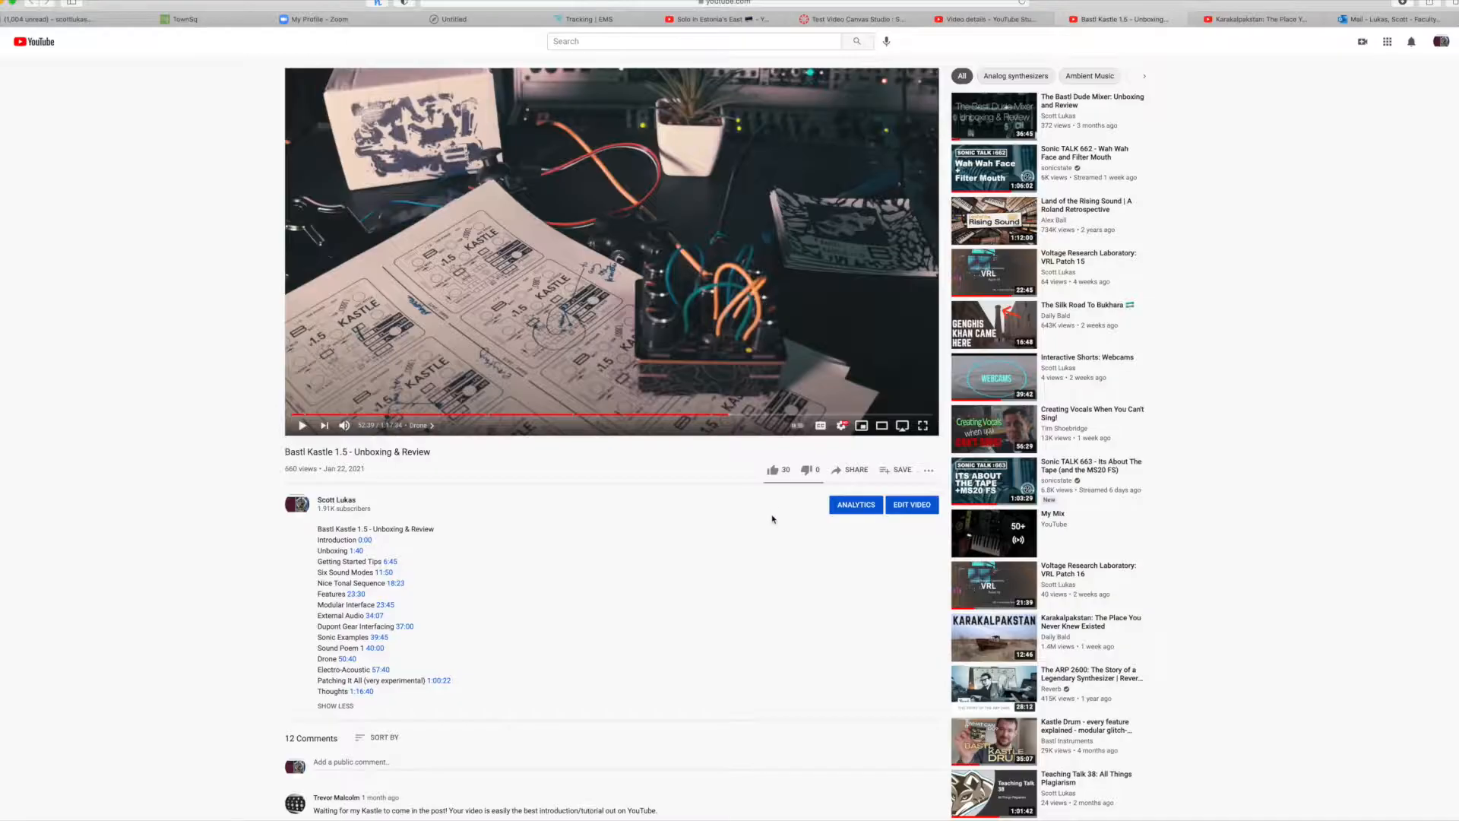
# - Switch between the YouTube Test page in Canvas and the PowerPoint options slide to review the four options, ending in Canvas
pyautogui.click(851, 21)
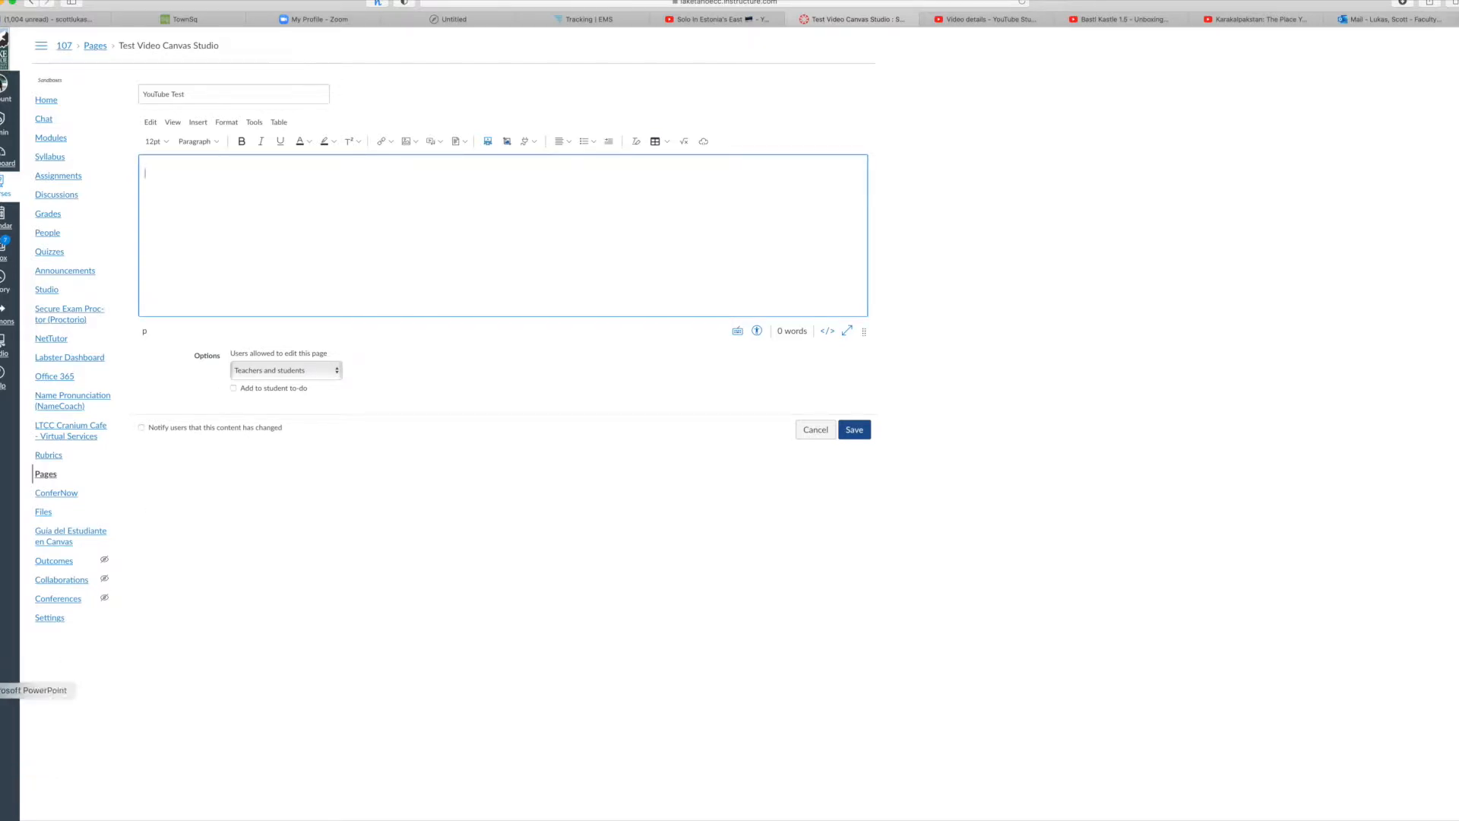
pyautogui.click(8, 688)
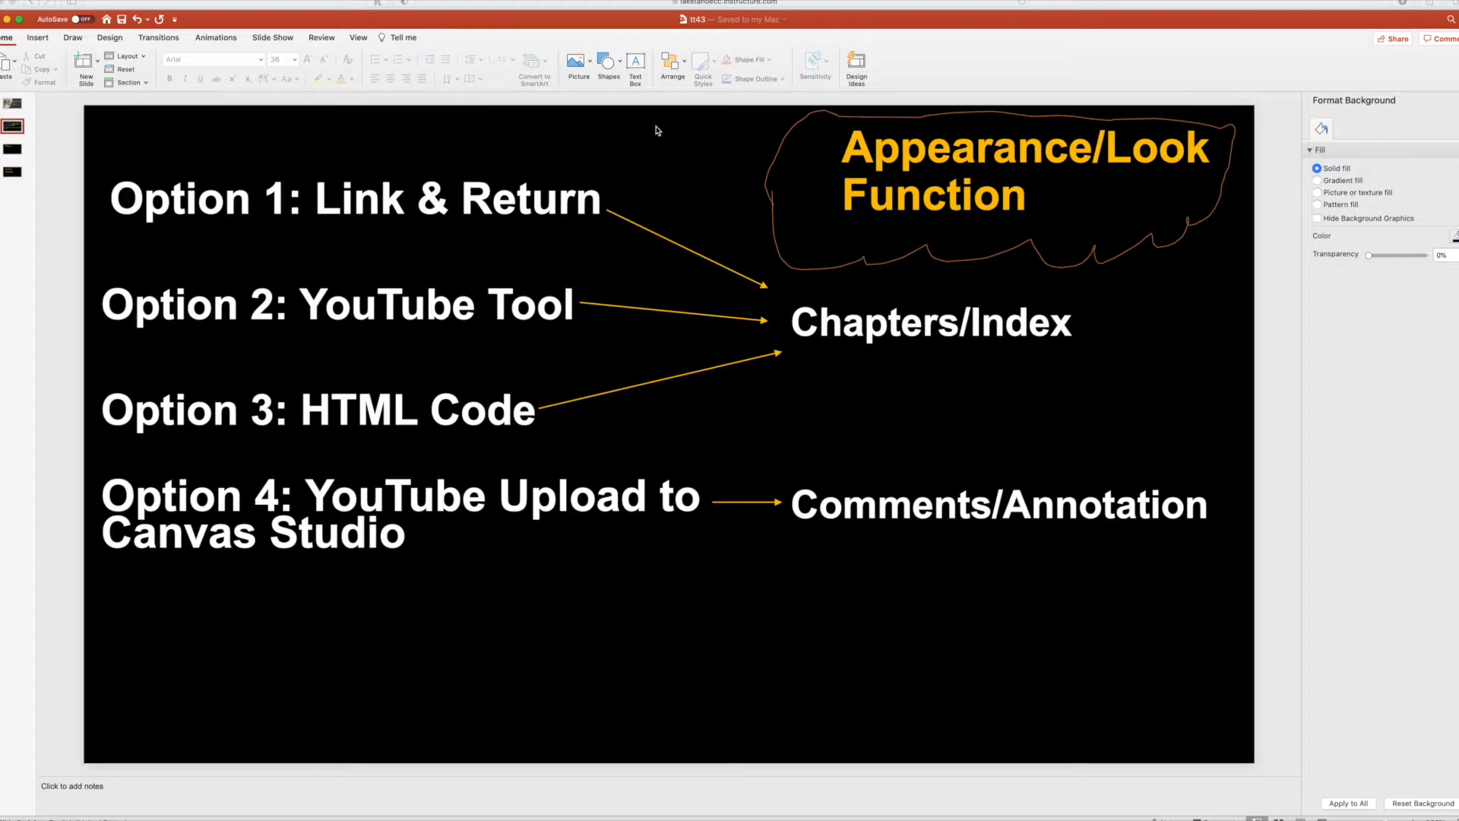
pyautogui.press('super+Tab')
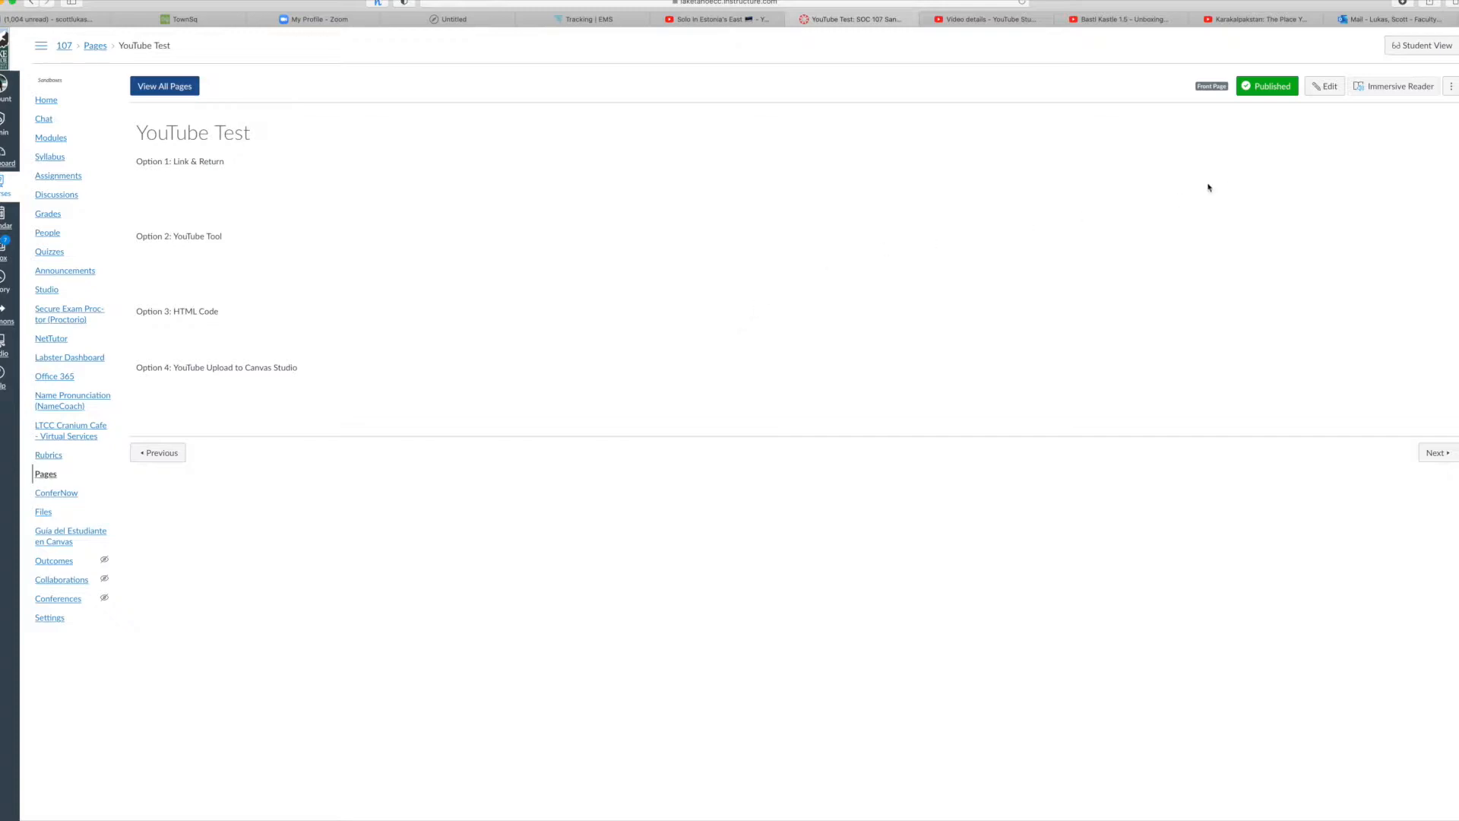
pyautogui.click(11, 691)
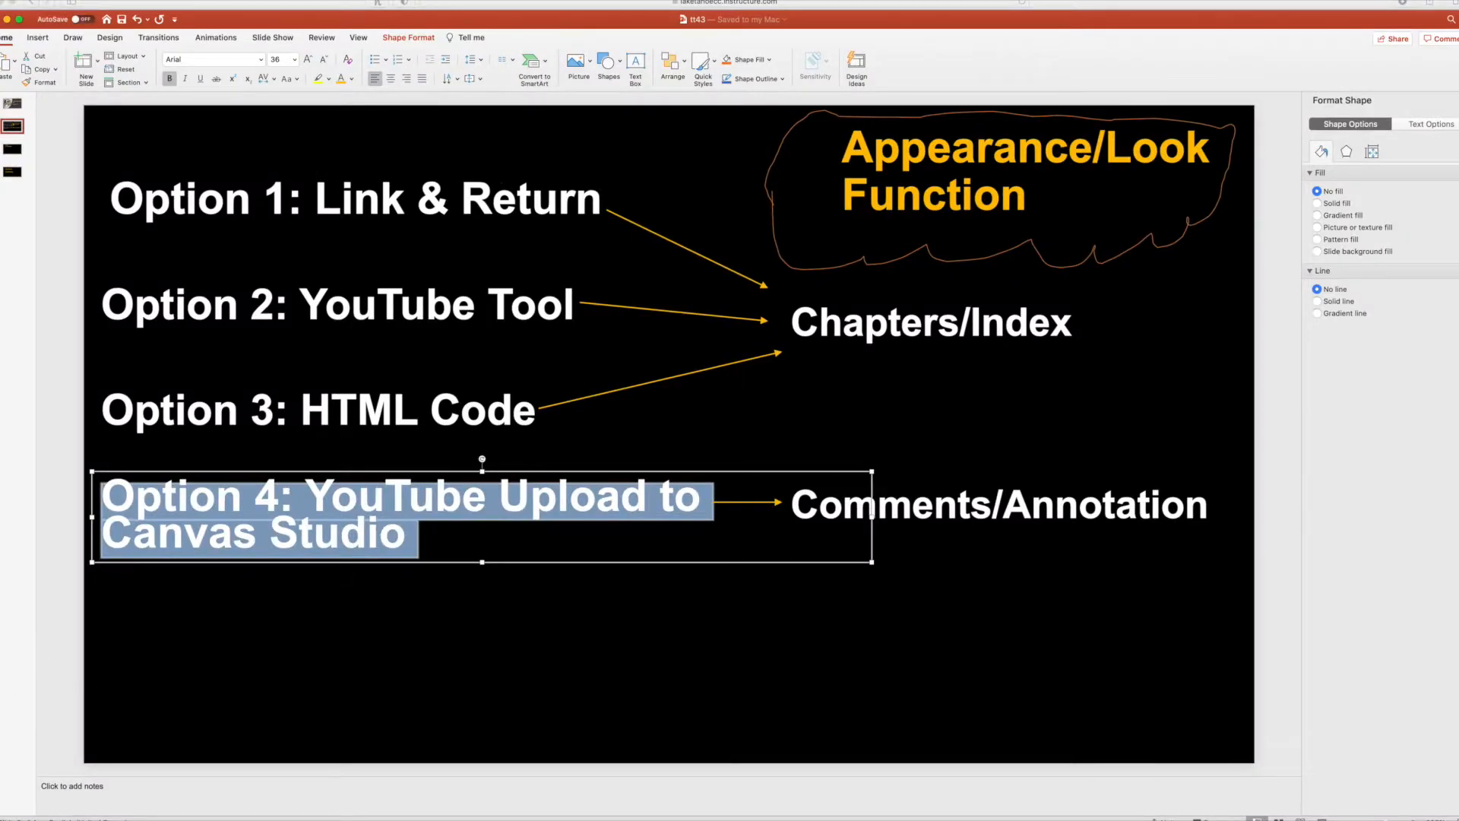
pyautogui.click(198, 4)
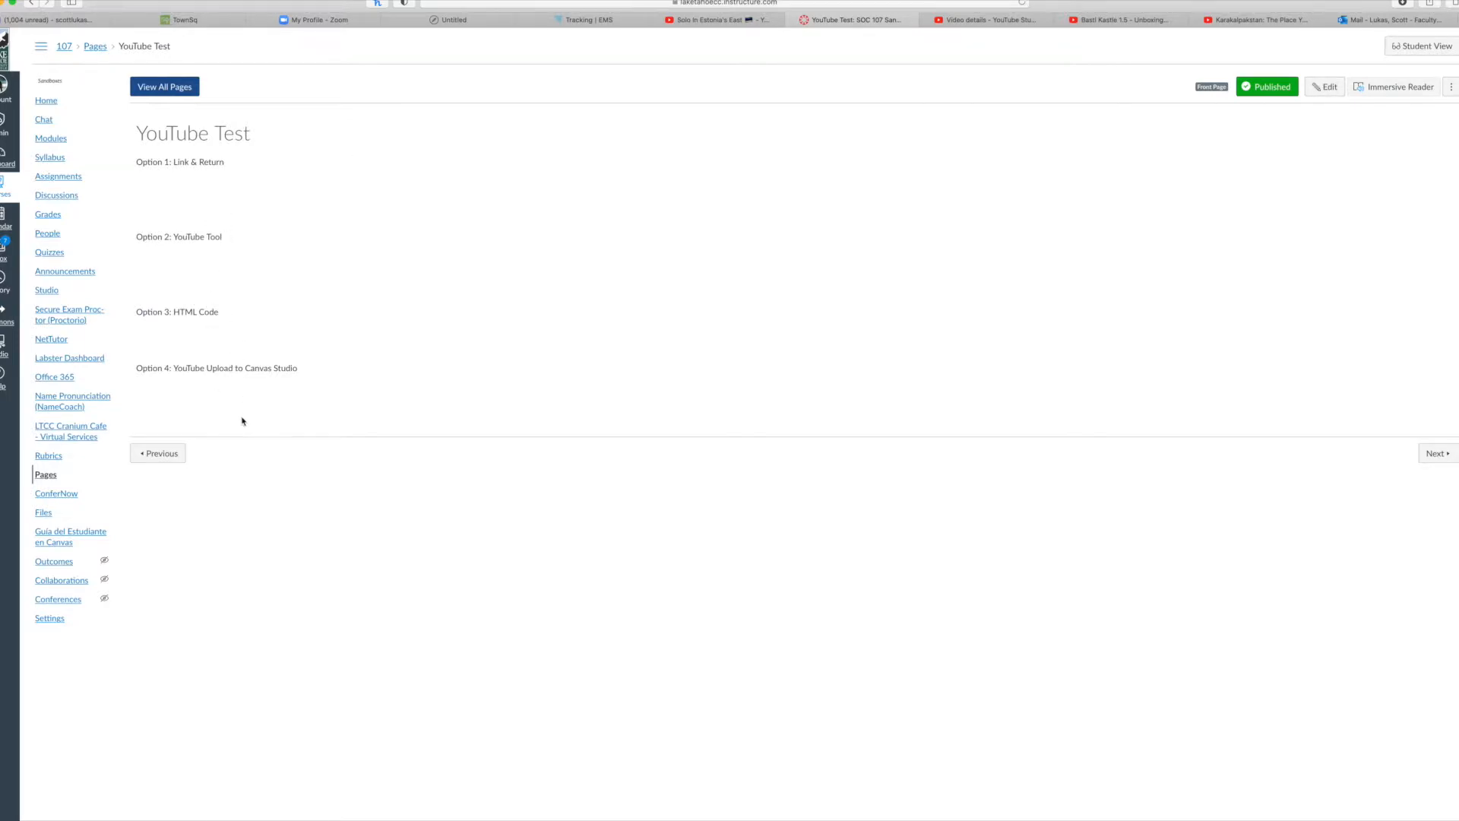
# - Open the YouTube Test page for editing and add two blank lines beneath "Option 1: Link & Return", undoing the mistaken paste there
pyautogui.click(1324, 86)
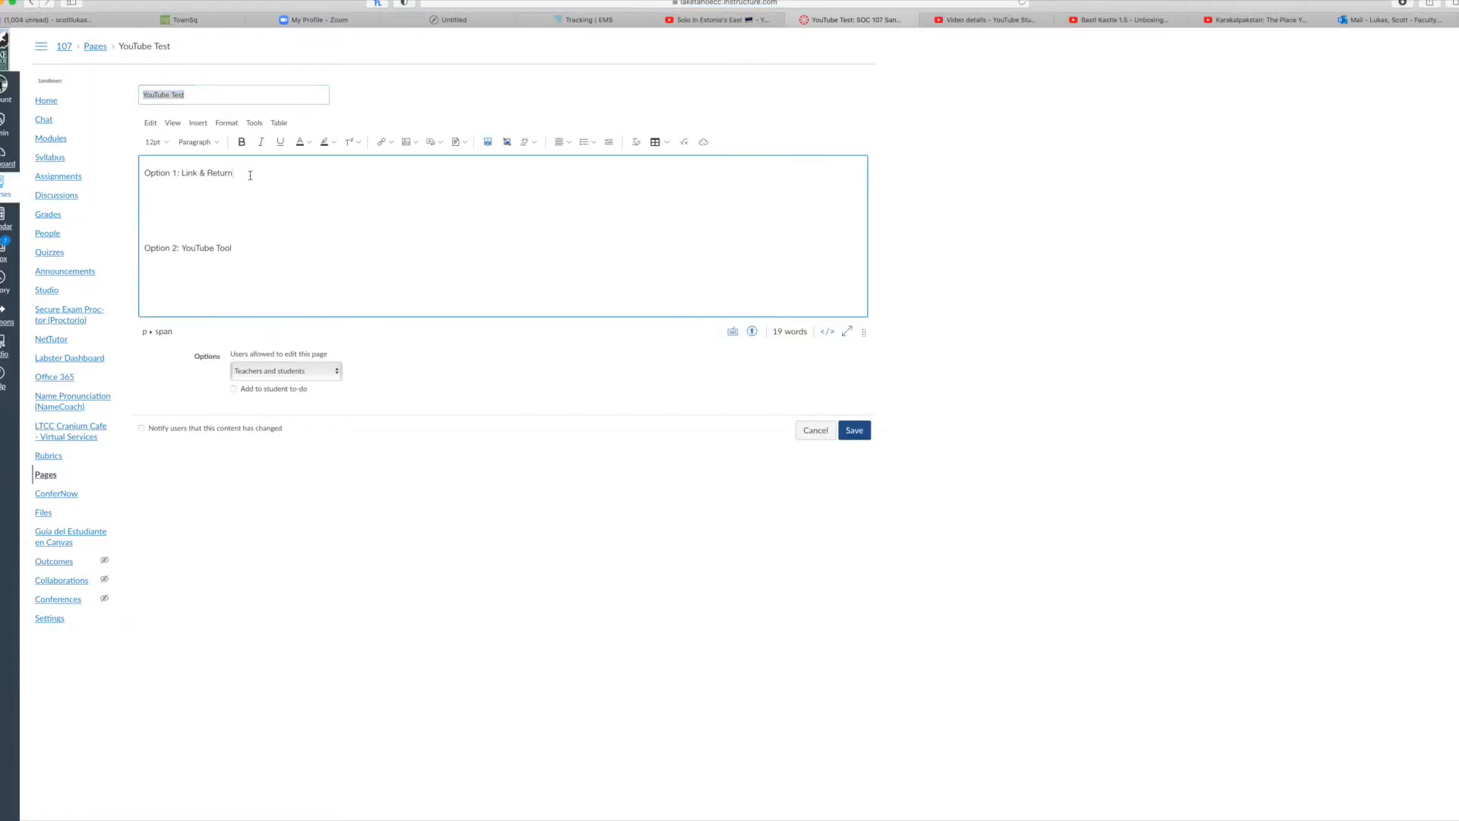
pyautogui.press('Return')
pyautogui.press('Return')
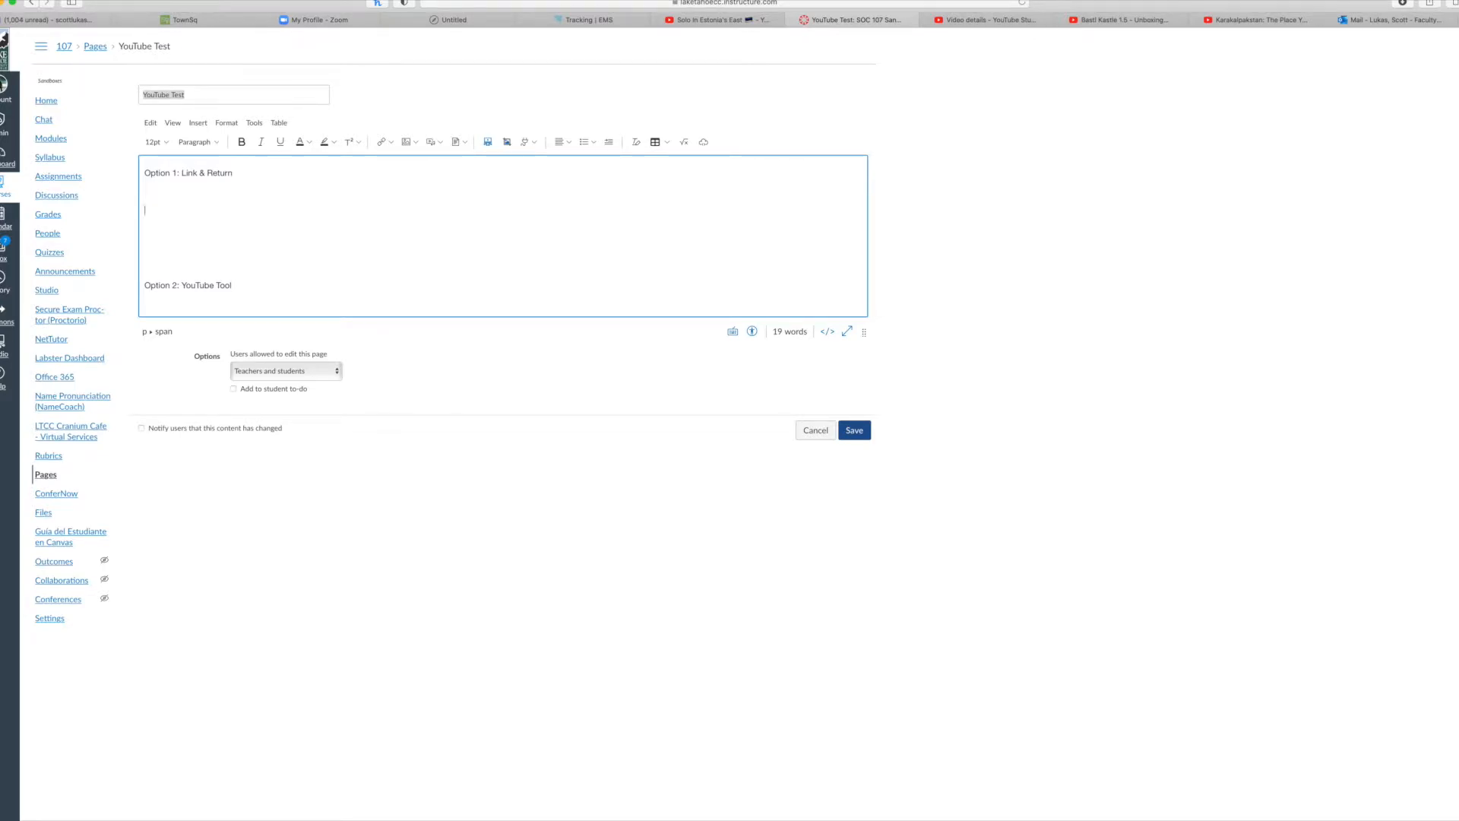
pyautogui.press('super+v')
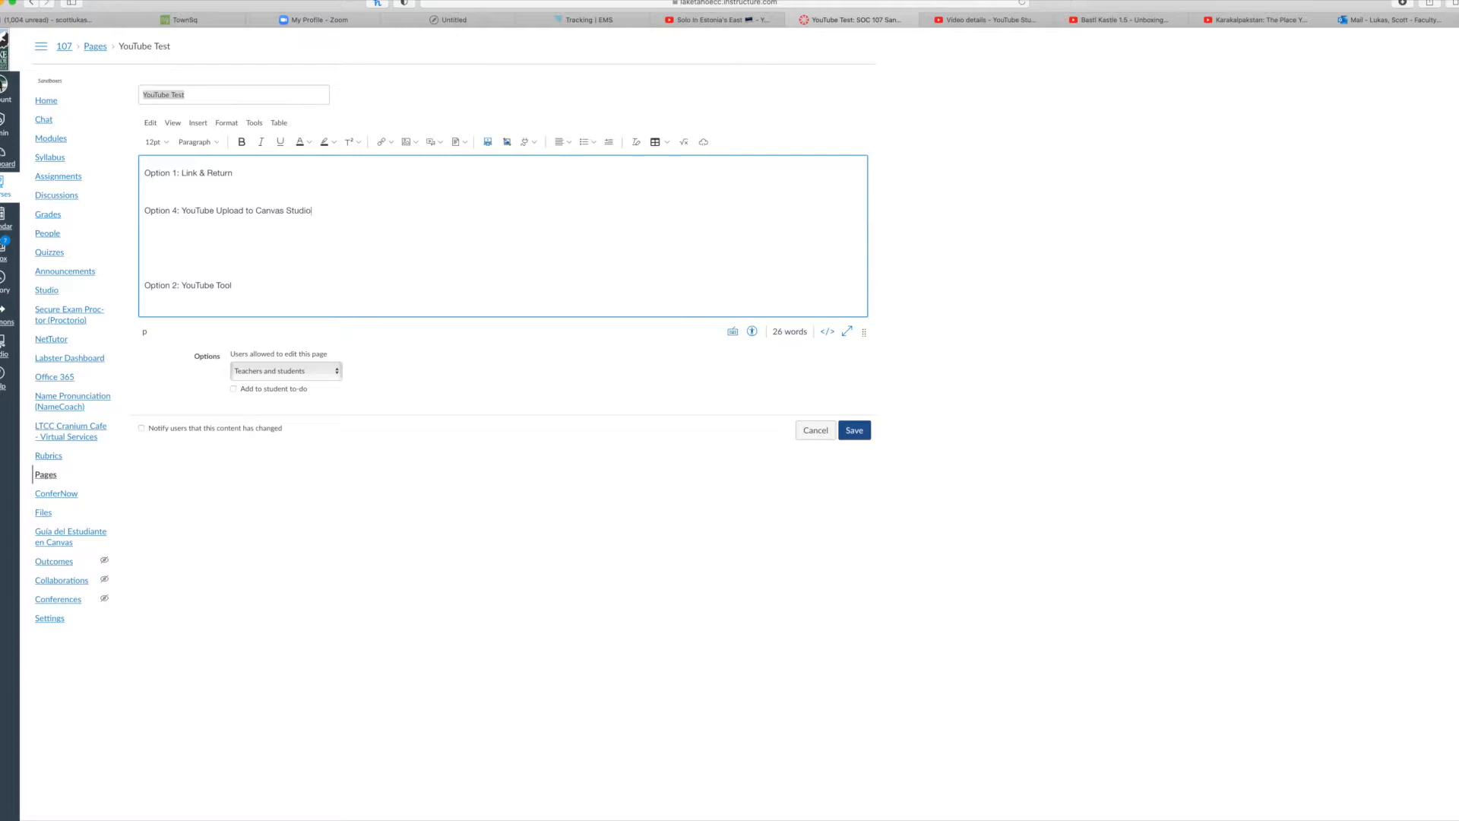
pyautogui.press('super+z')
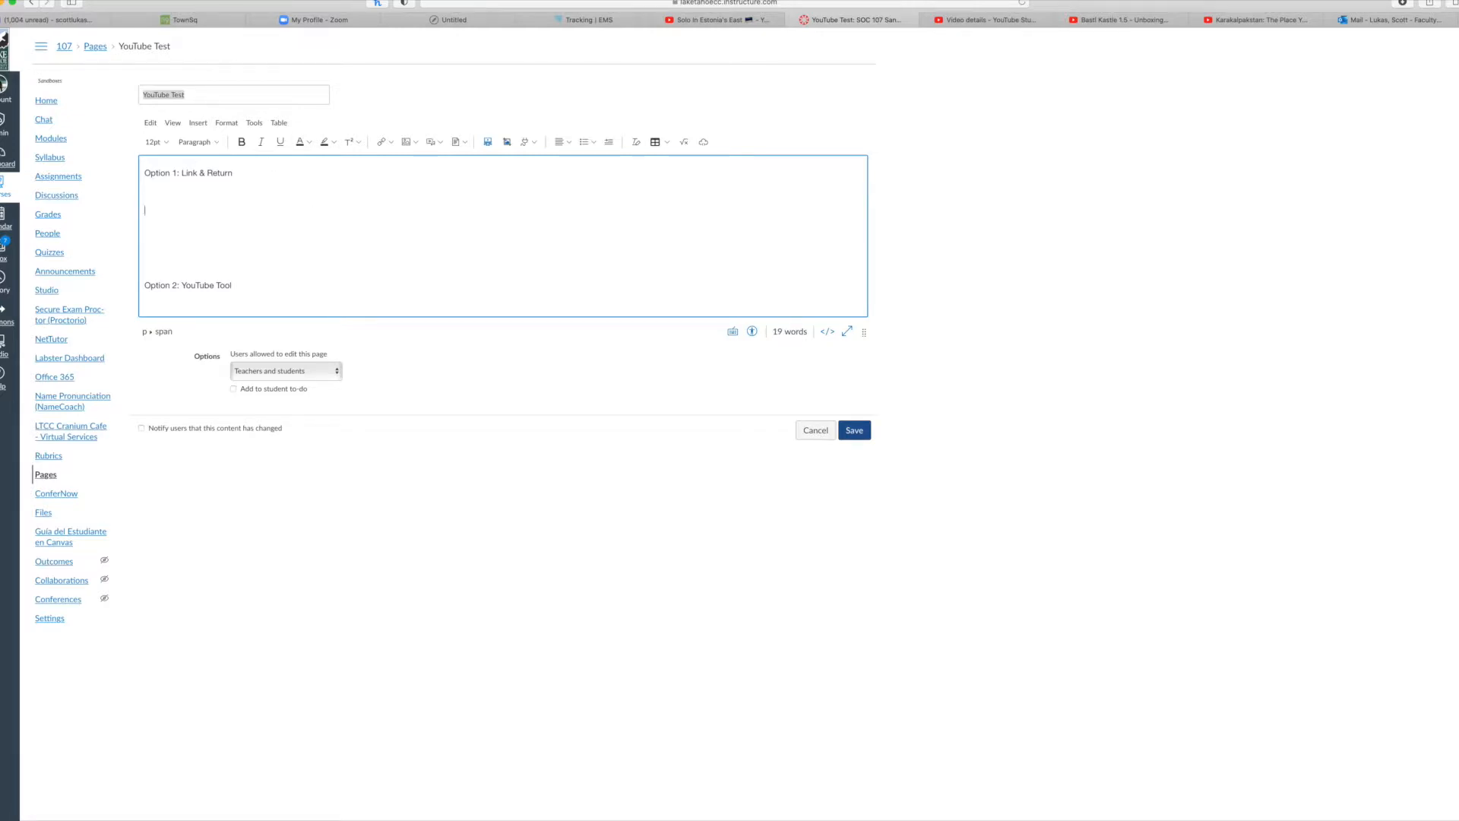
# - Copy the Bastl Kastle video's share link from YouTube again and paste it beneath "Option 1: Link & Return" on the Canvas page
pyautogui.click(992, 21)
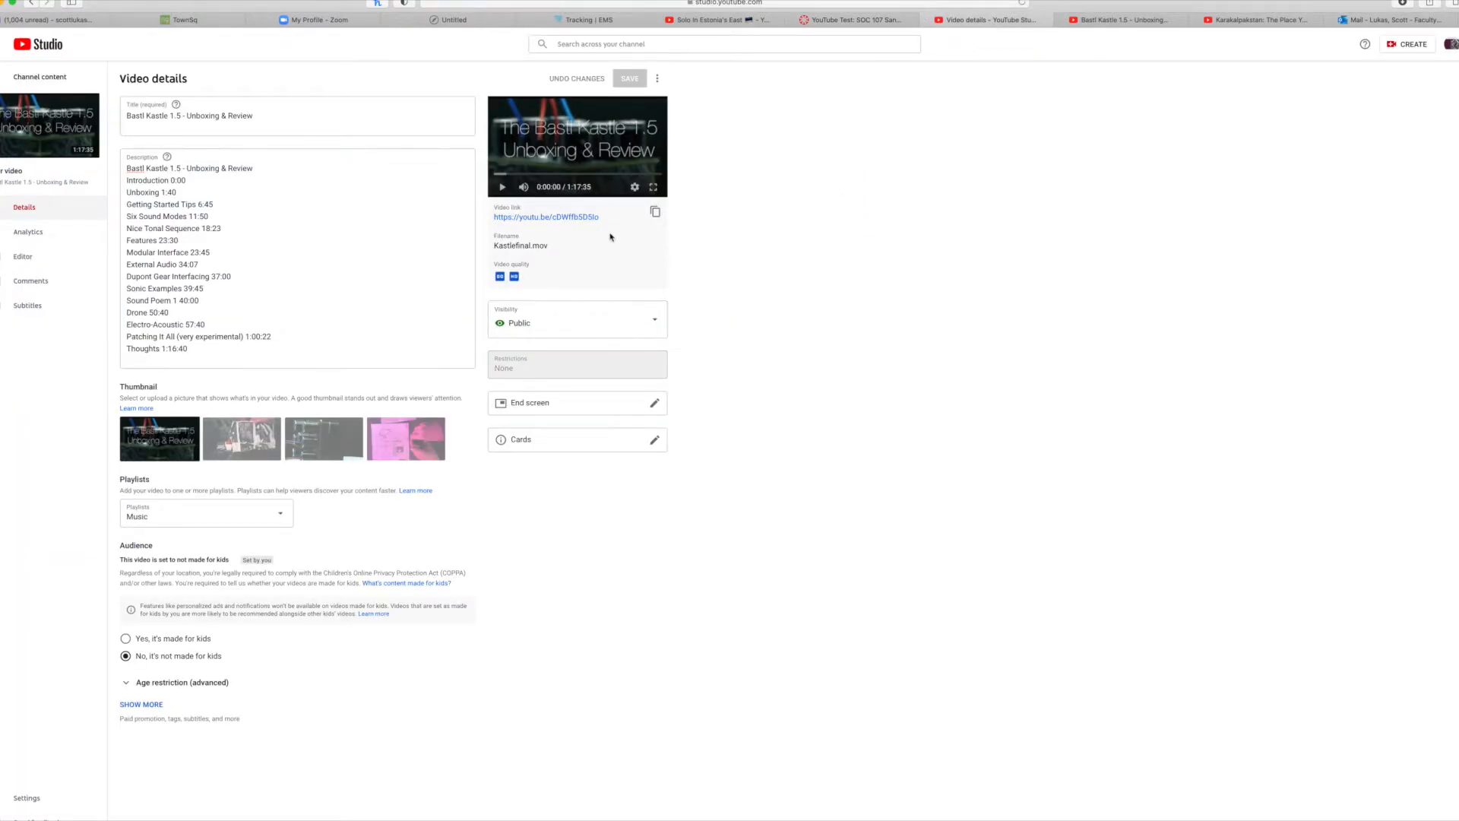
pyautogui.click(1117, 21)
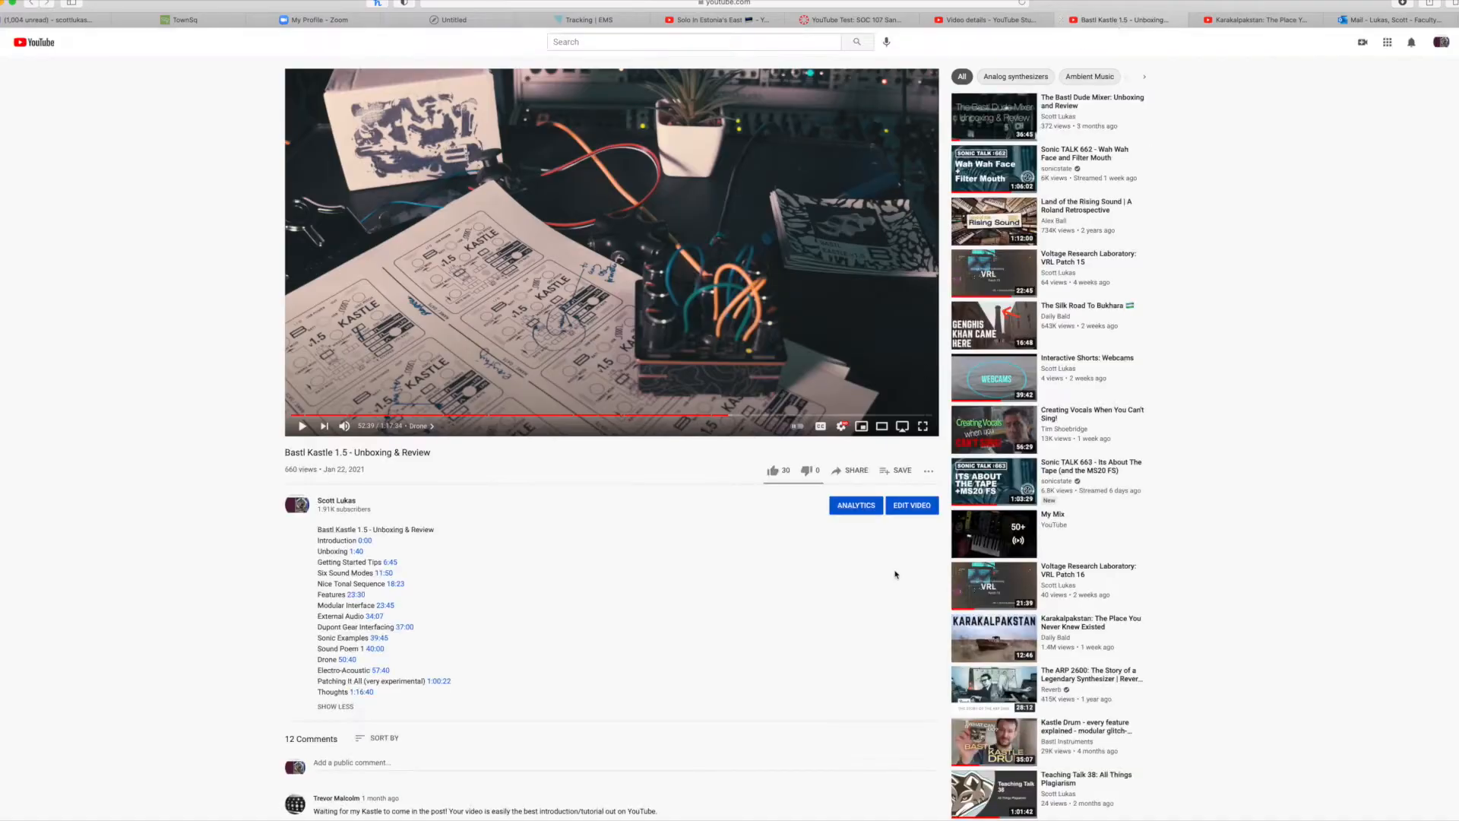
pyautogui.click(855, 469)
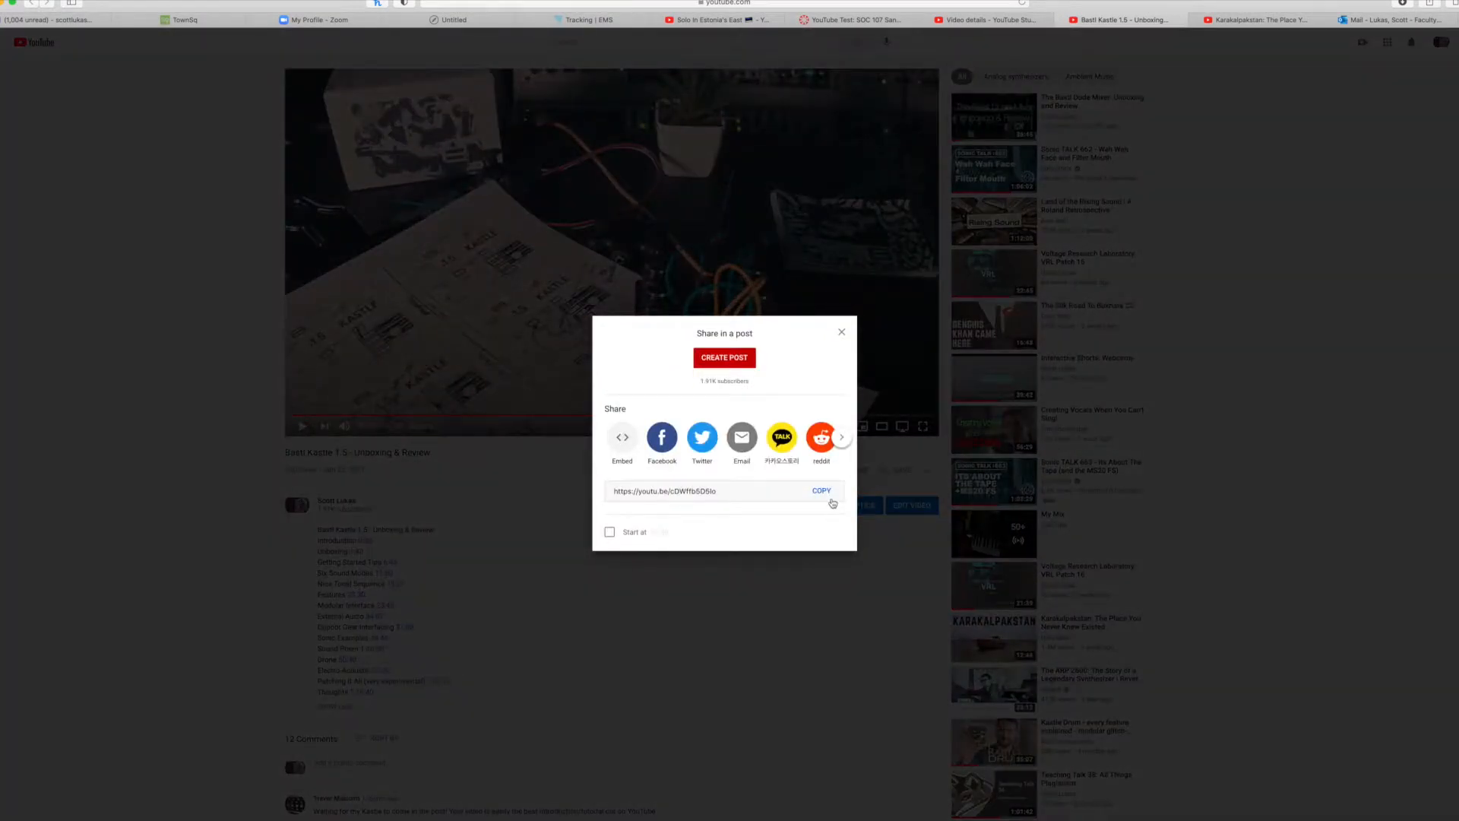
pyautogui.click(821, 490)
pyautogui.click(841, 332)
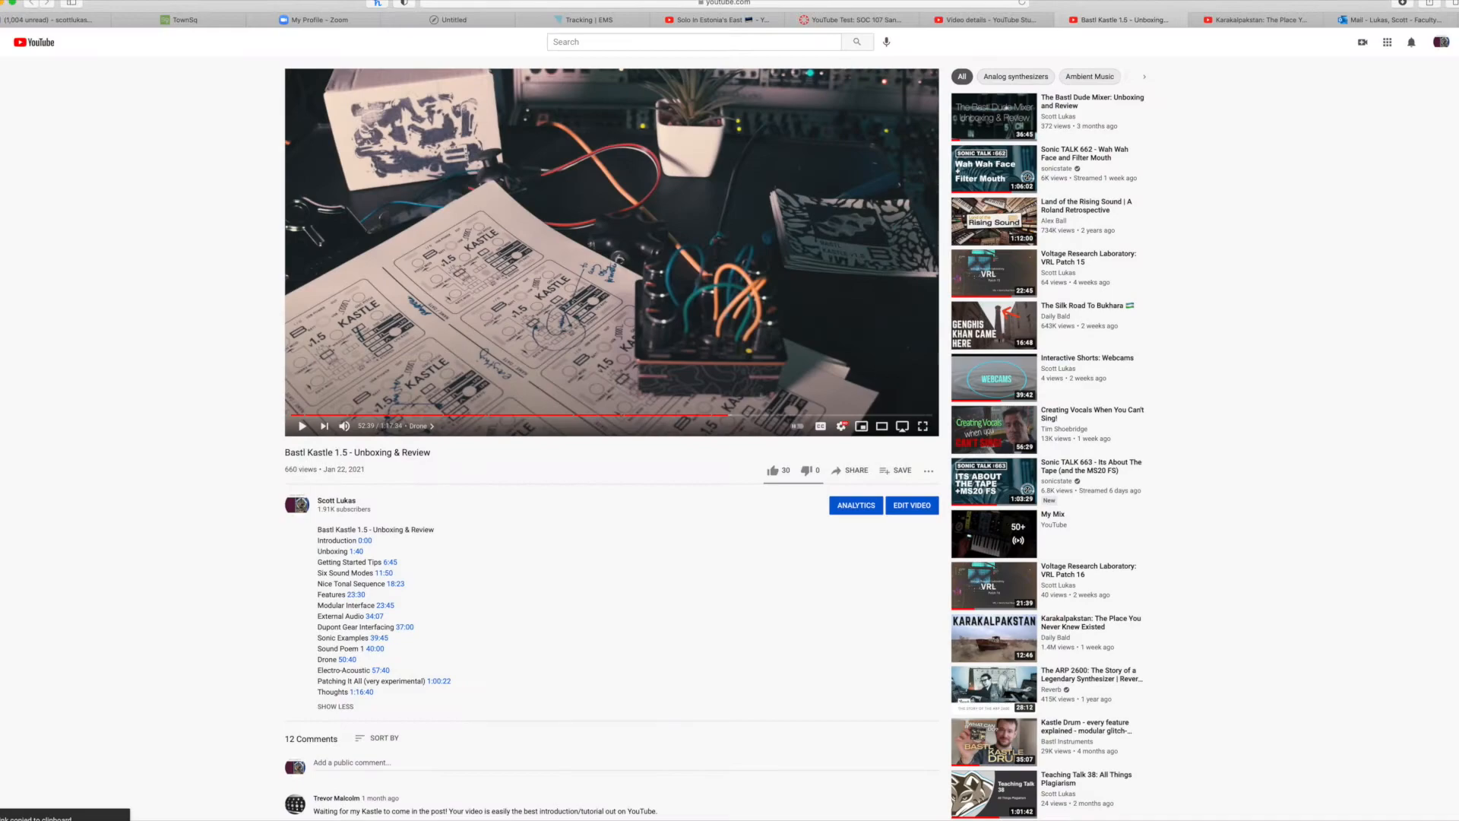
pyautogui.click(894, 21)
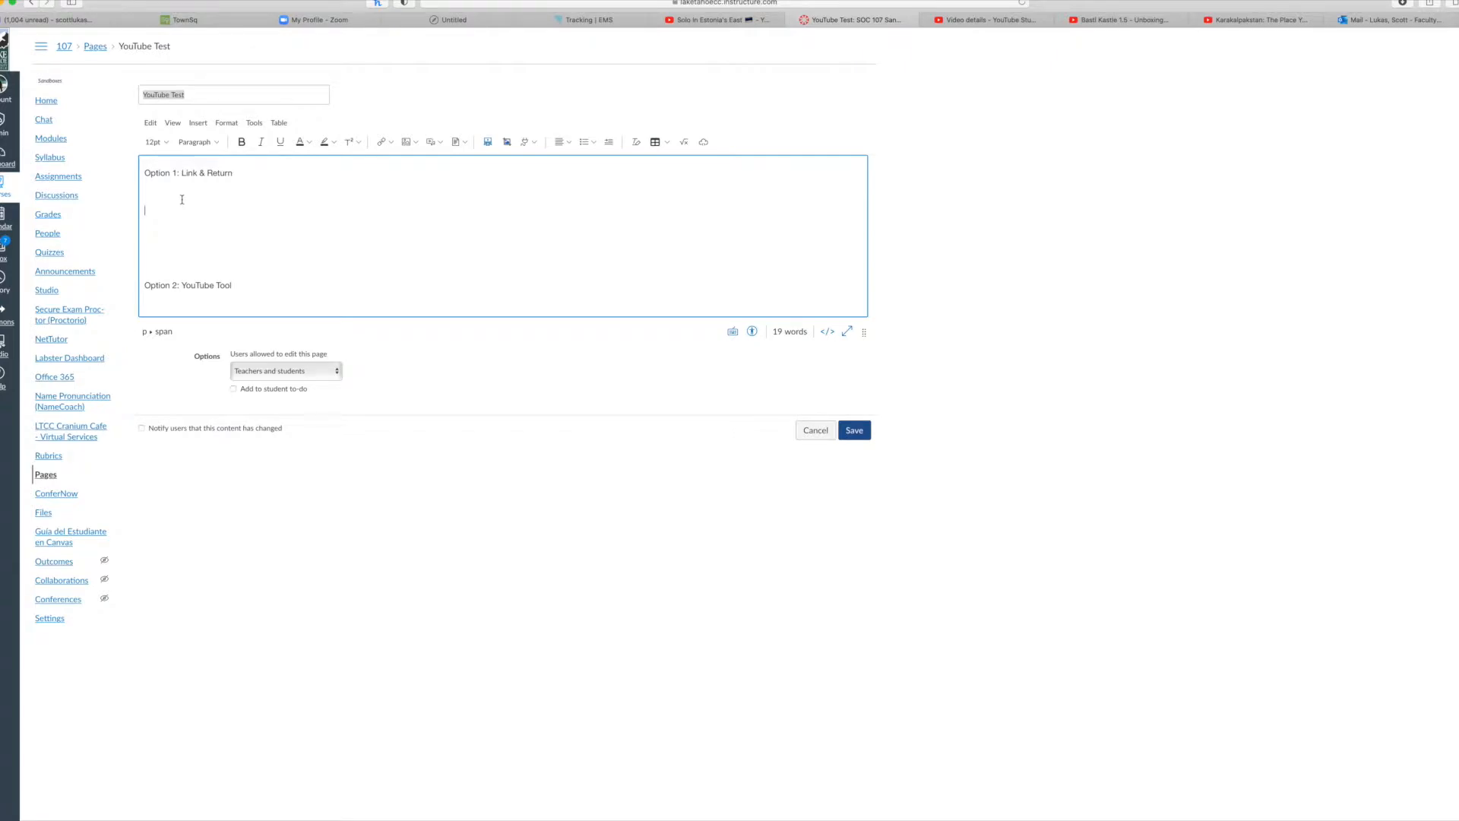
pyautogui.press('super+v')
# - Revisit the Bastl Kastle video's sharing options on YouTube to review where the link comes from, and close them
pyautogui.click(1105, 21)
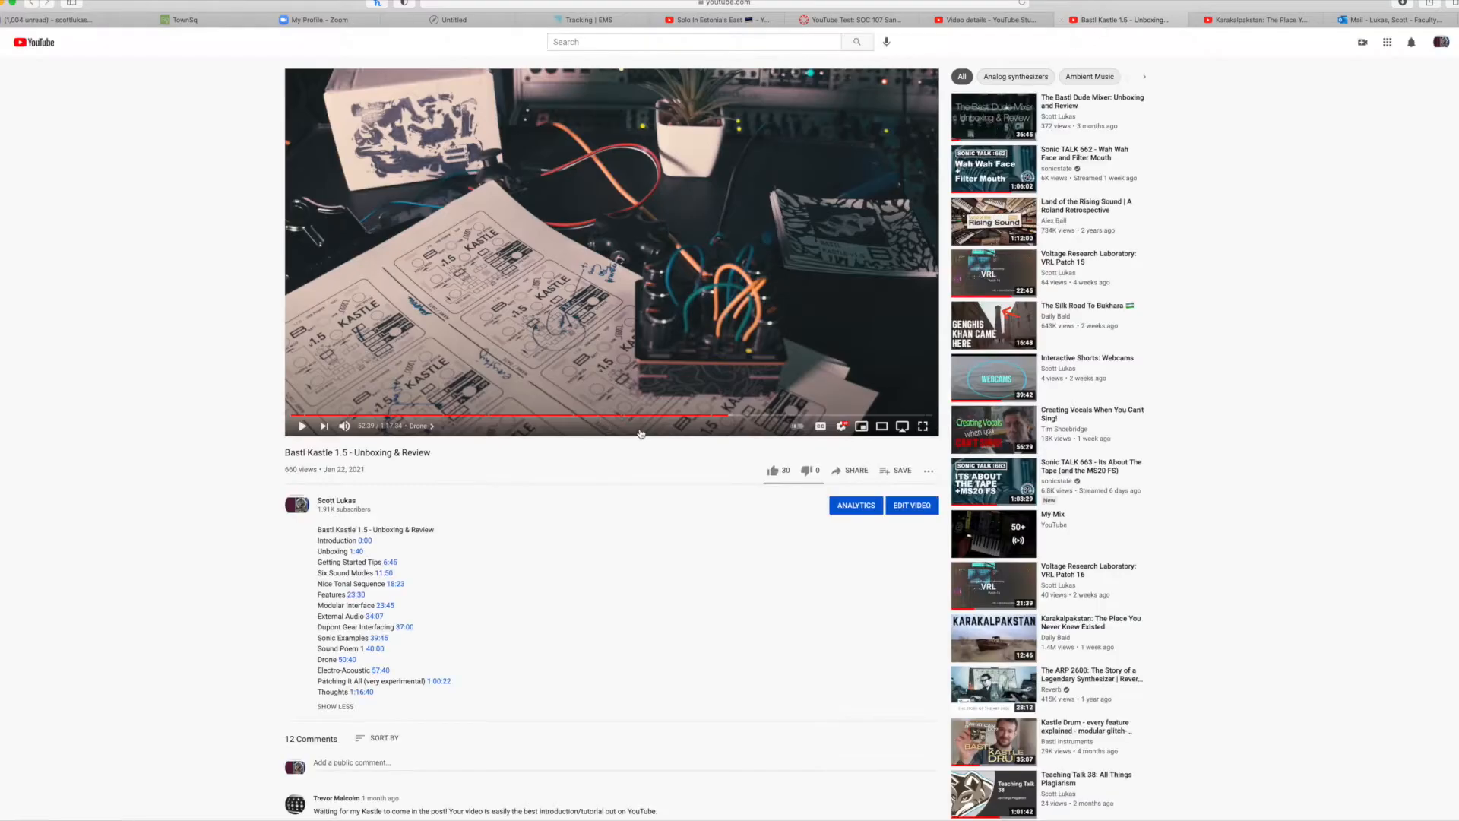
pyautogui.click(857, 473)
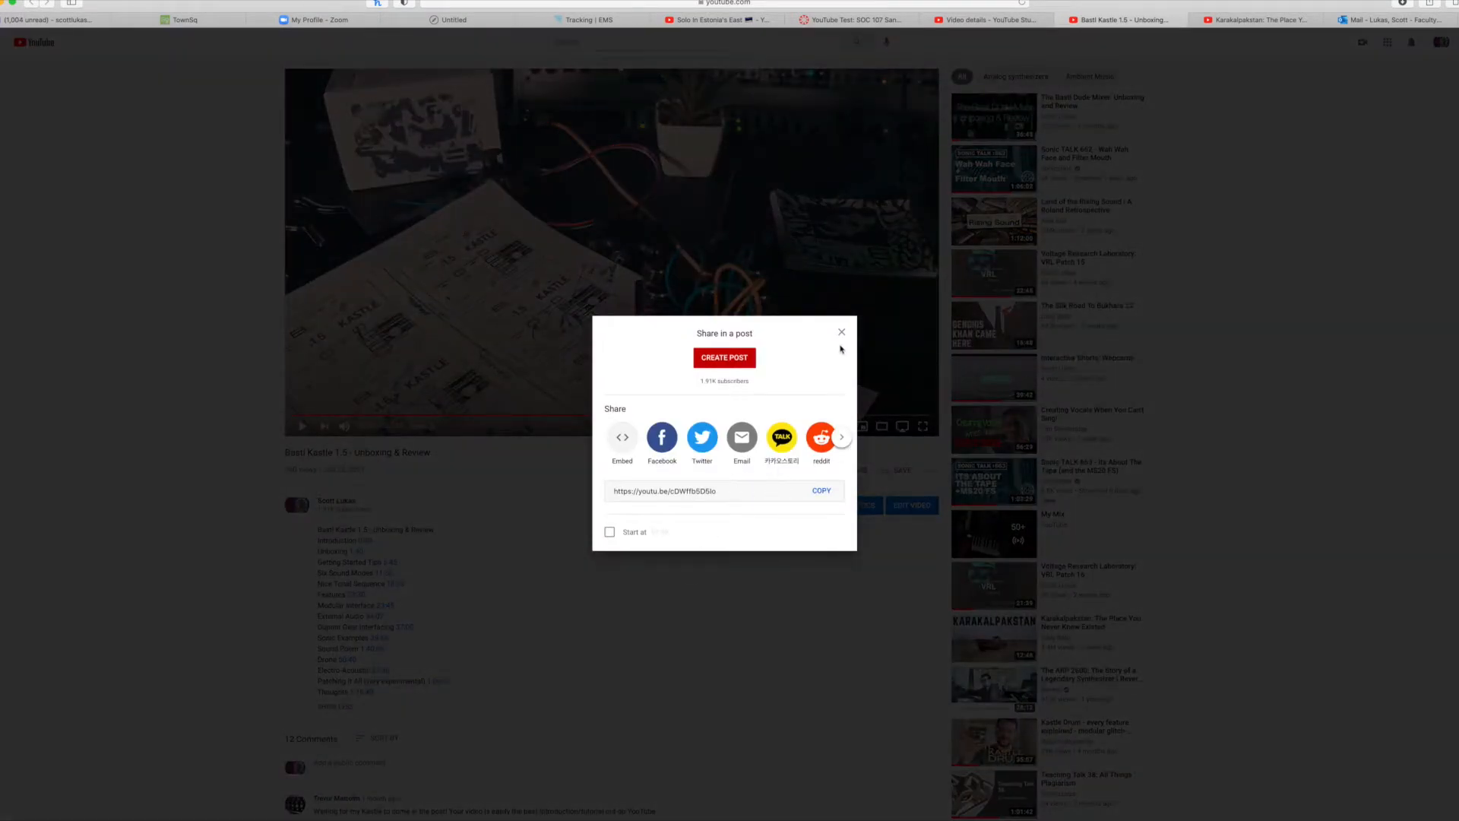
pyautogui.click(842, 335)
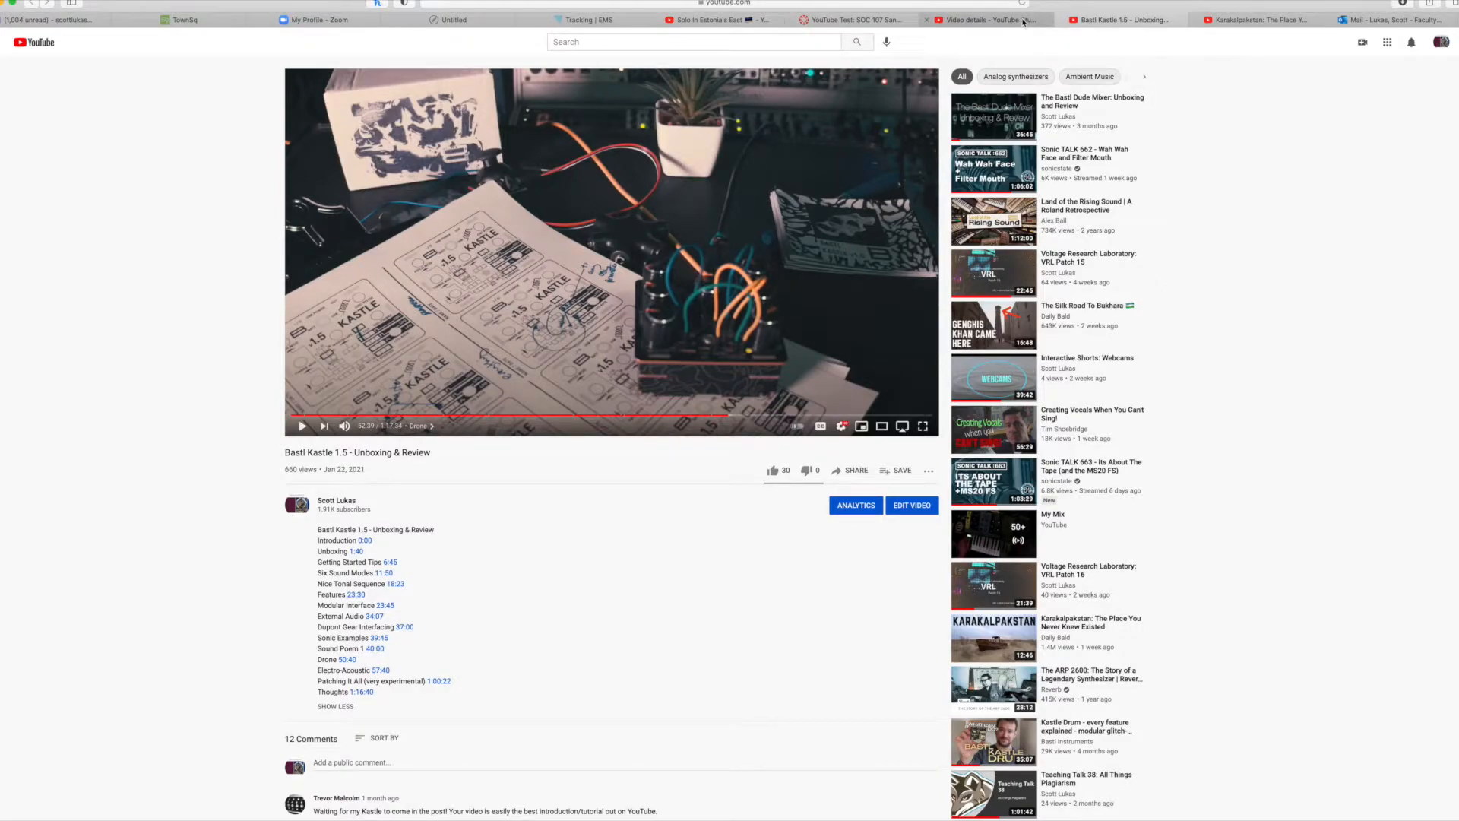
# - Back on the Canvas page, turn the pasted URL into a hyperlink with a new line after it and save the page
pyautogui.click(843, 20)
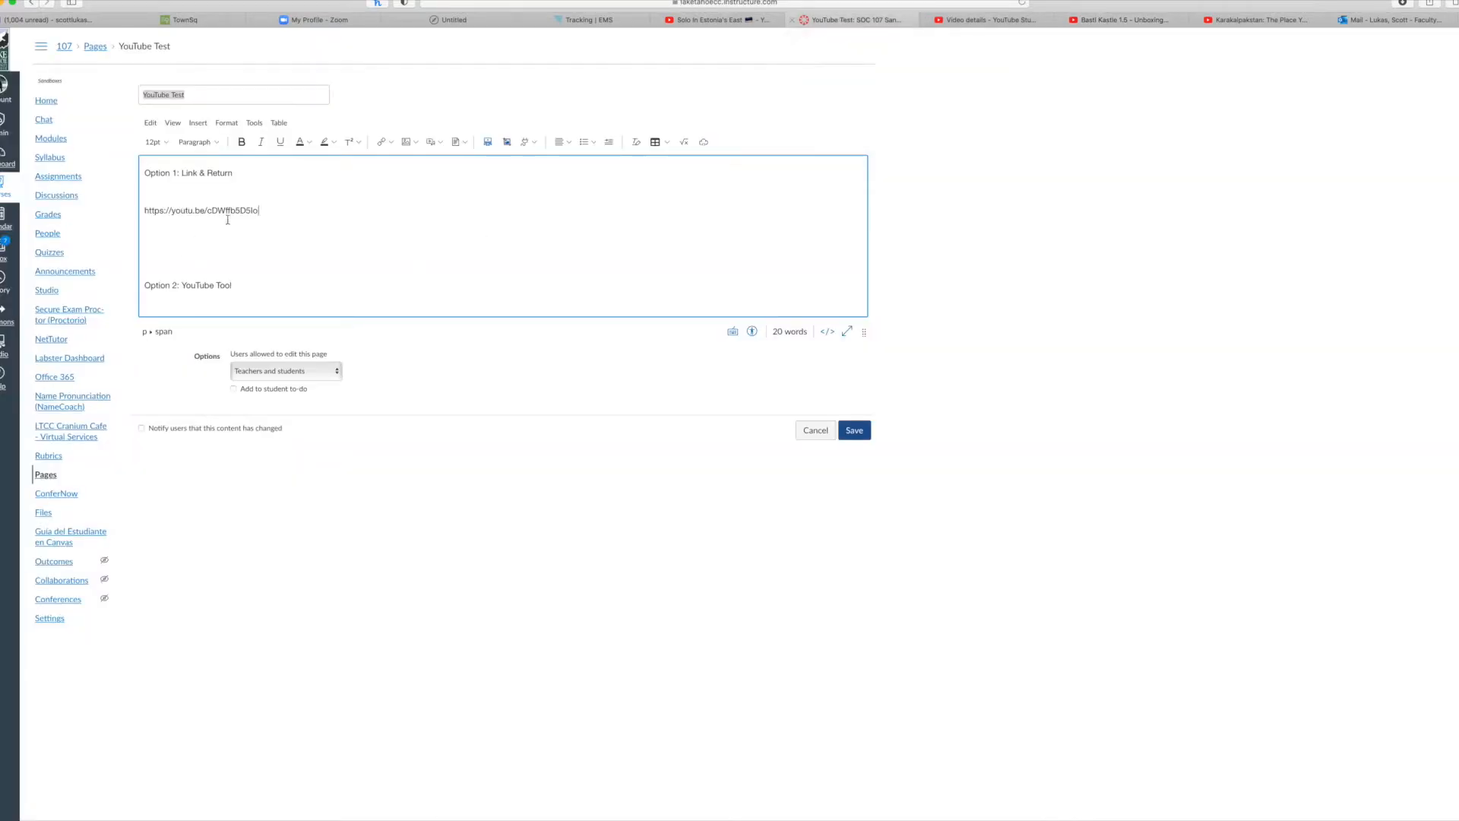
pyautogui.click(267, 211)
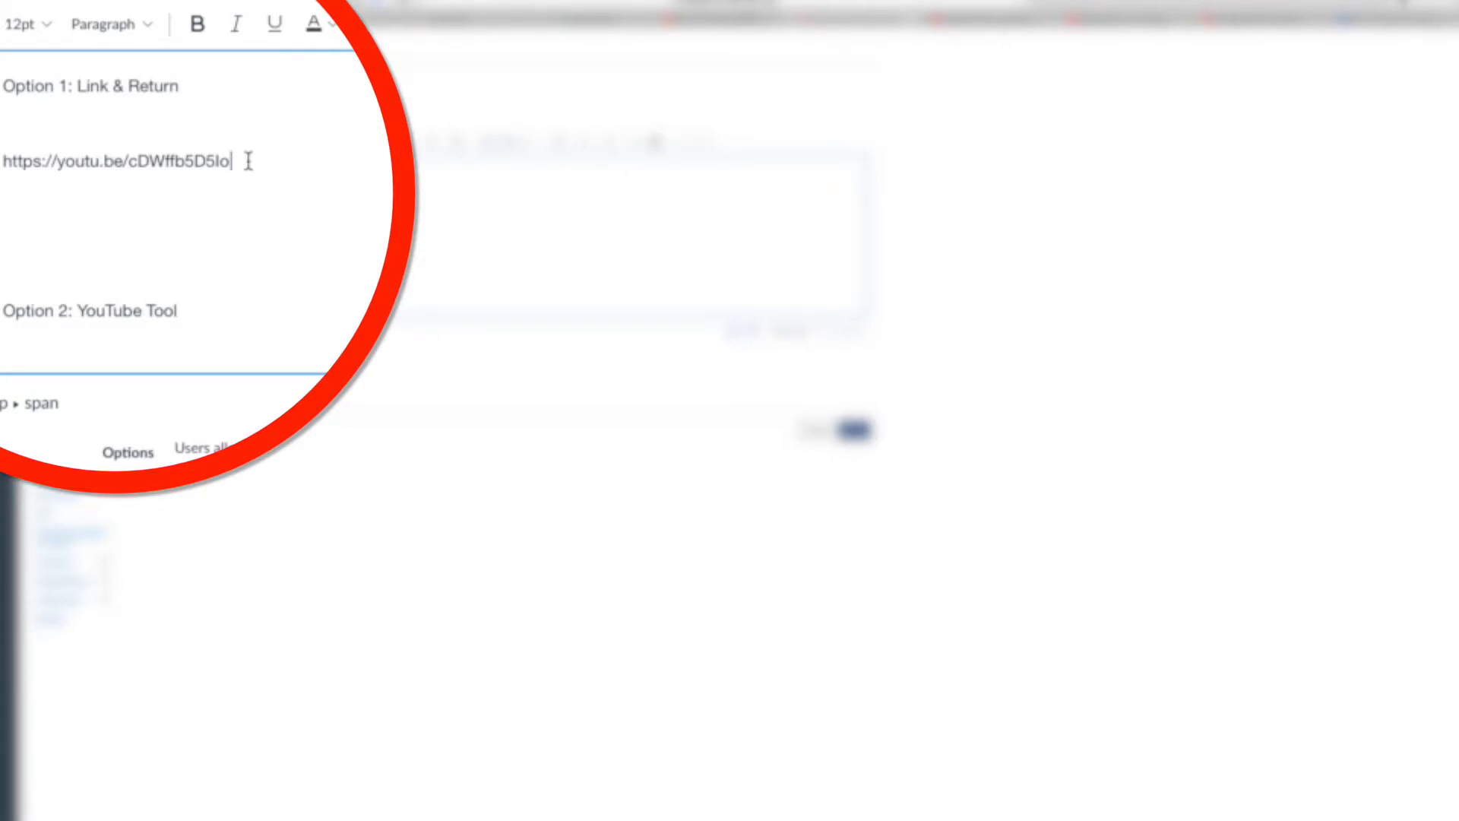
pyautogui.press('Return')
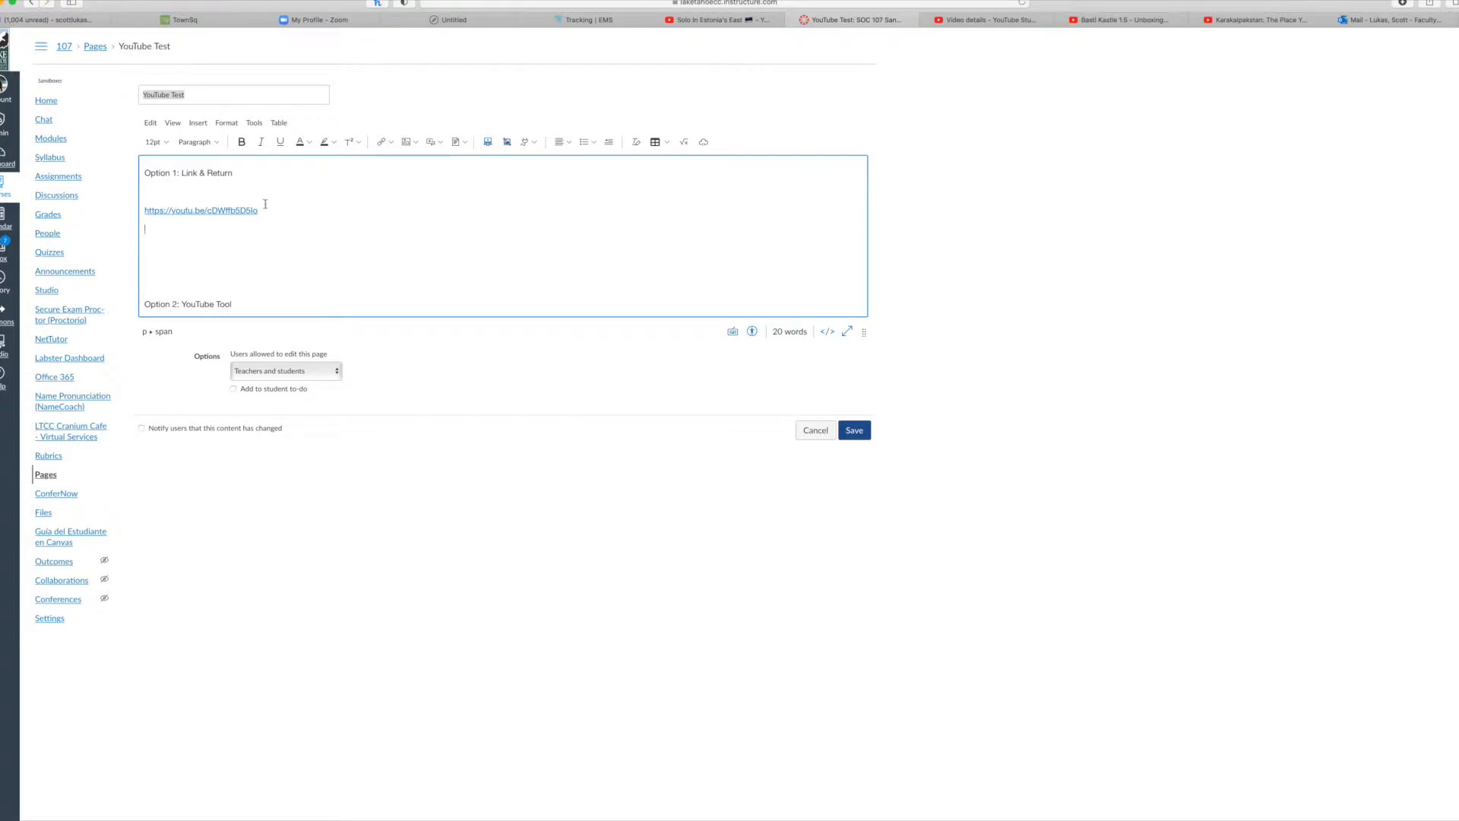
pyautogui.click(854, 431)
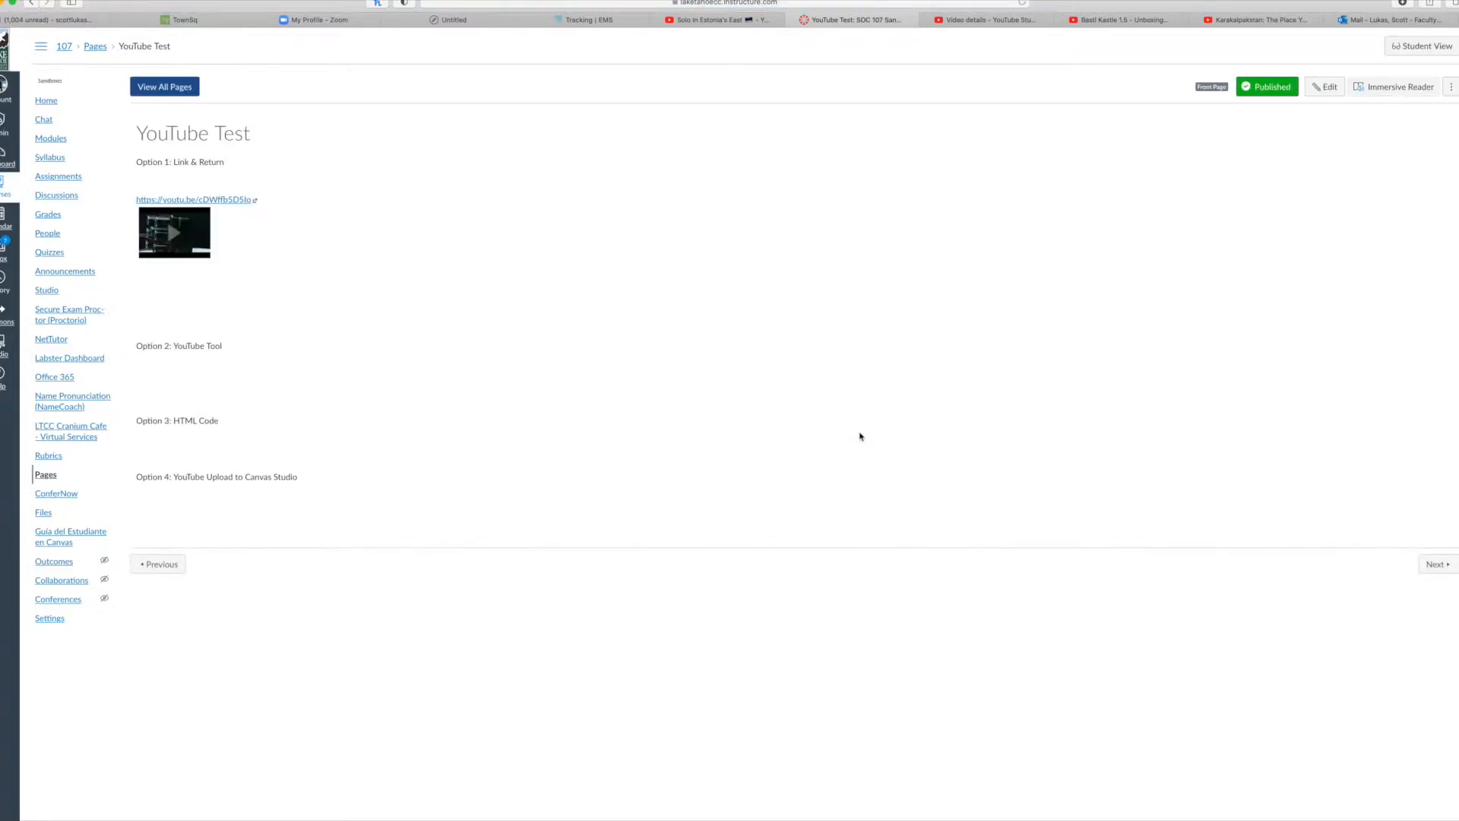
# - Play the embedded video preview under Option 1, pause it, and reload the page
pyautogui.click(174, 233)
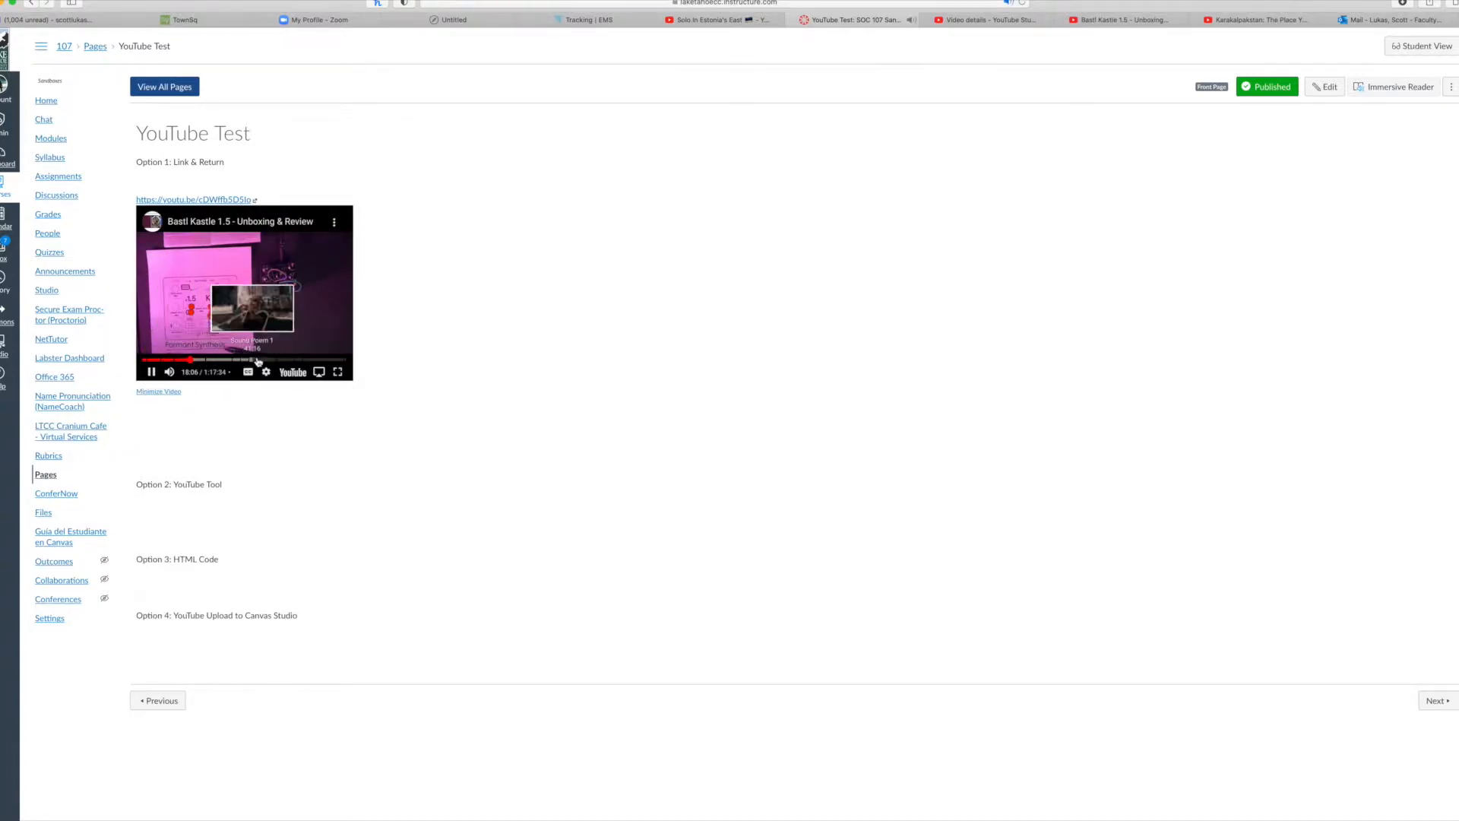
pyautogui.click(151, 372)
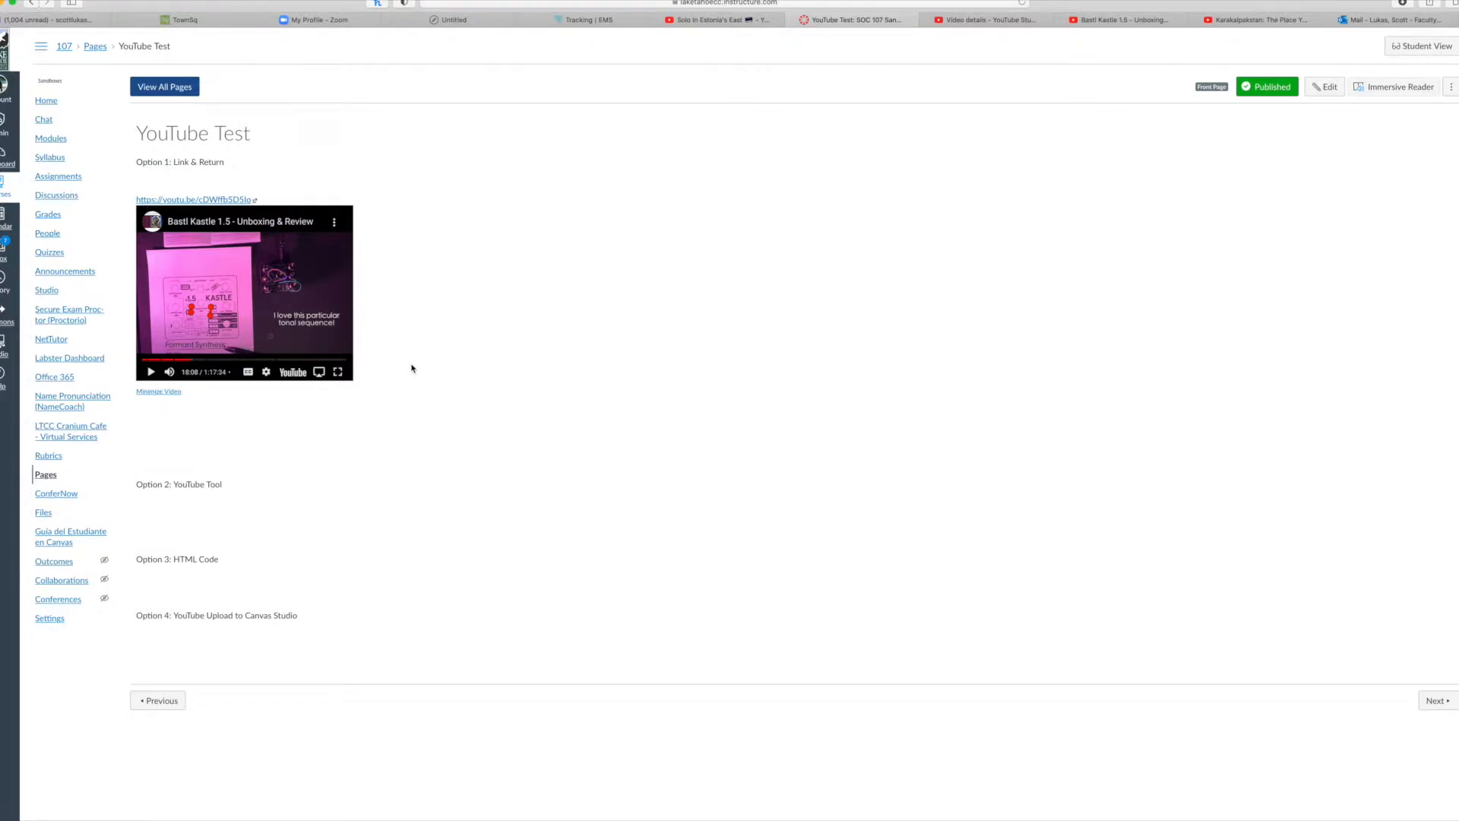
pyautogui.press('super+r')
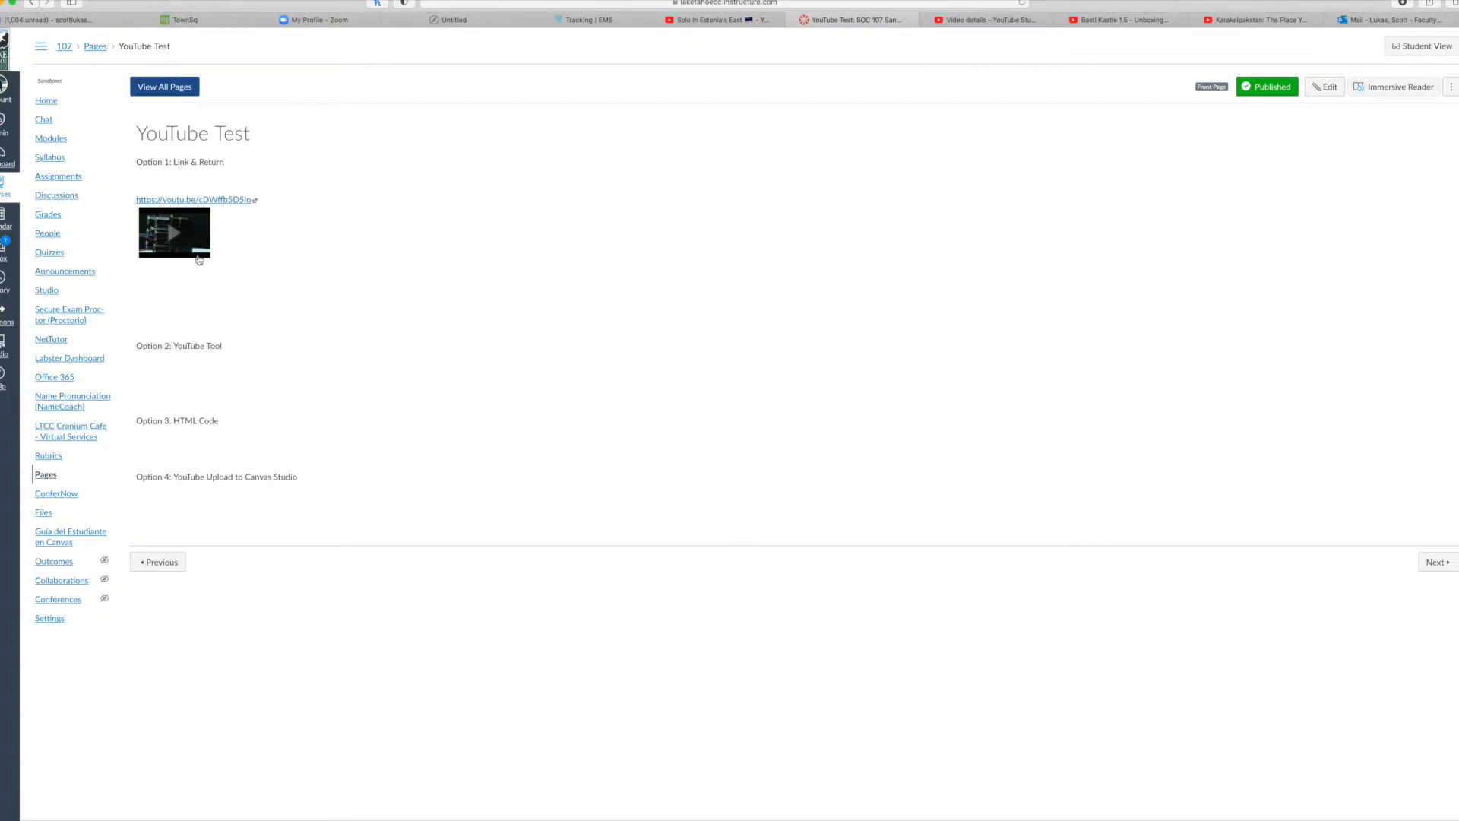
# - Expand the Option 1 video preview again and view the player's Watch later and Share options, closing them when done
pyautogui.click(174, 240)
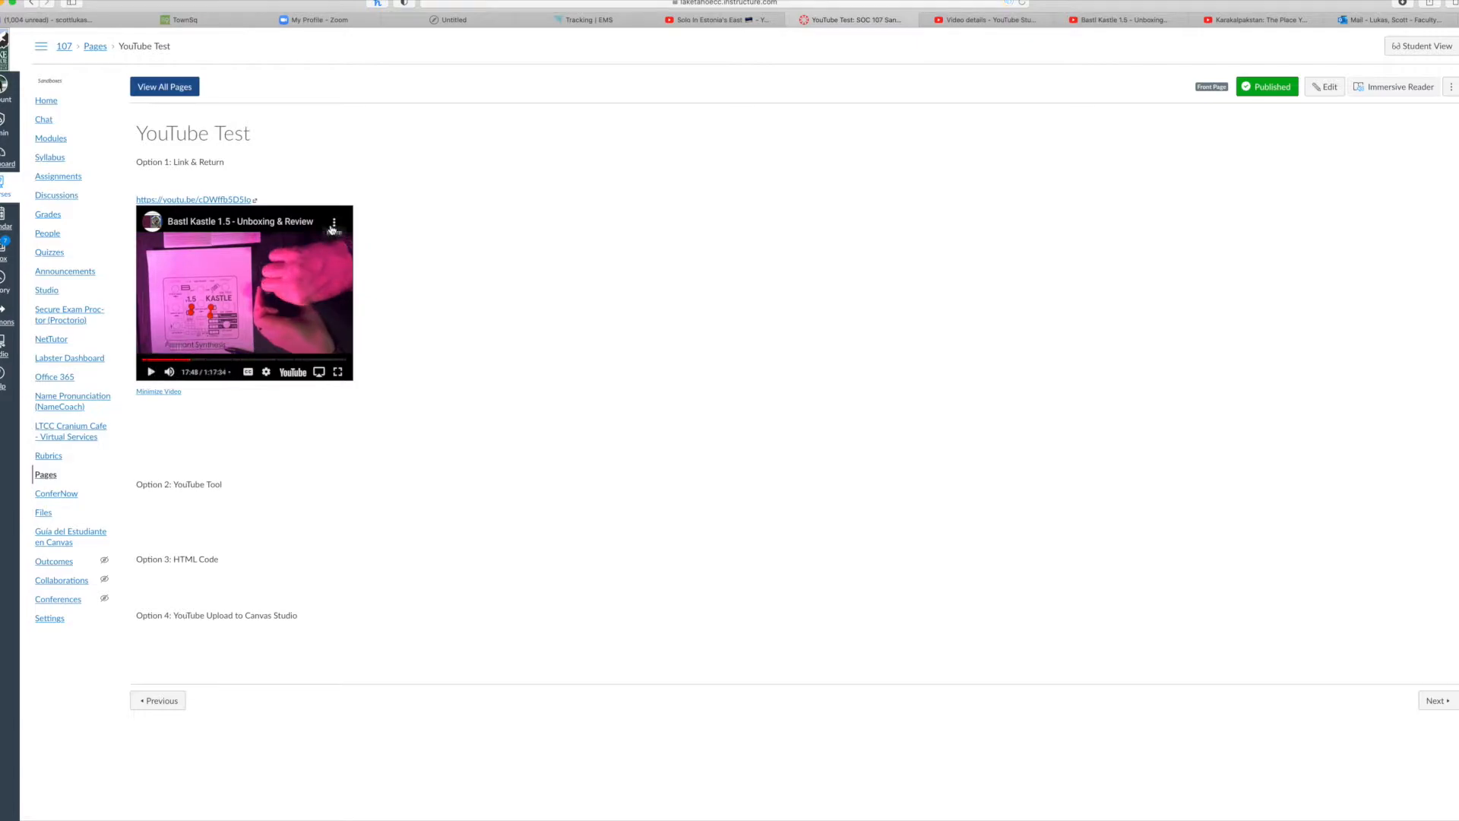
pyautogui.click(268, 311)
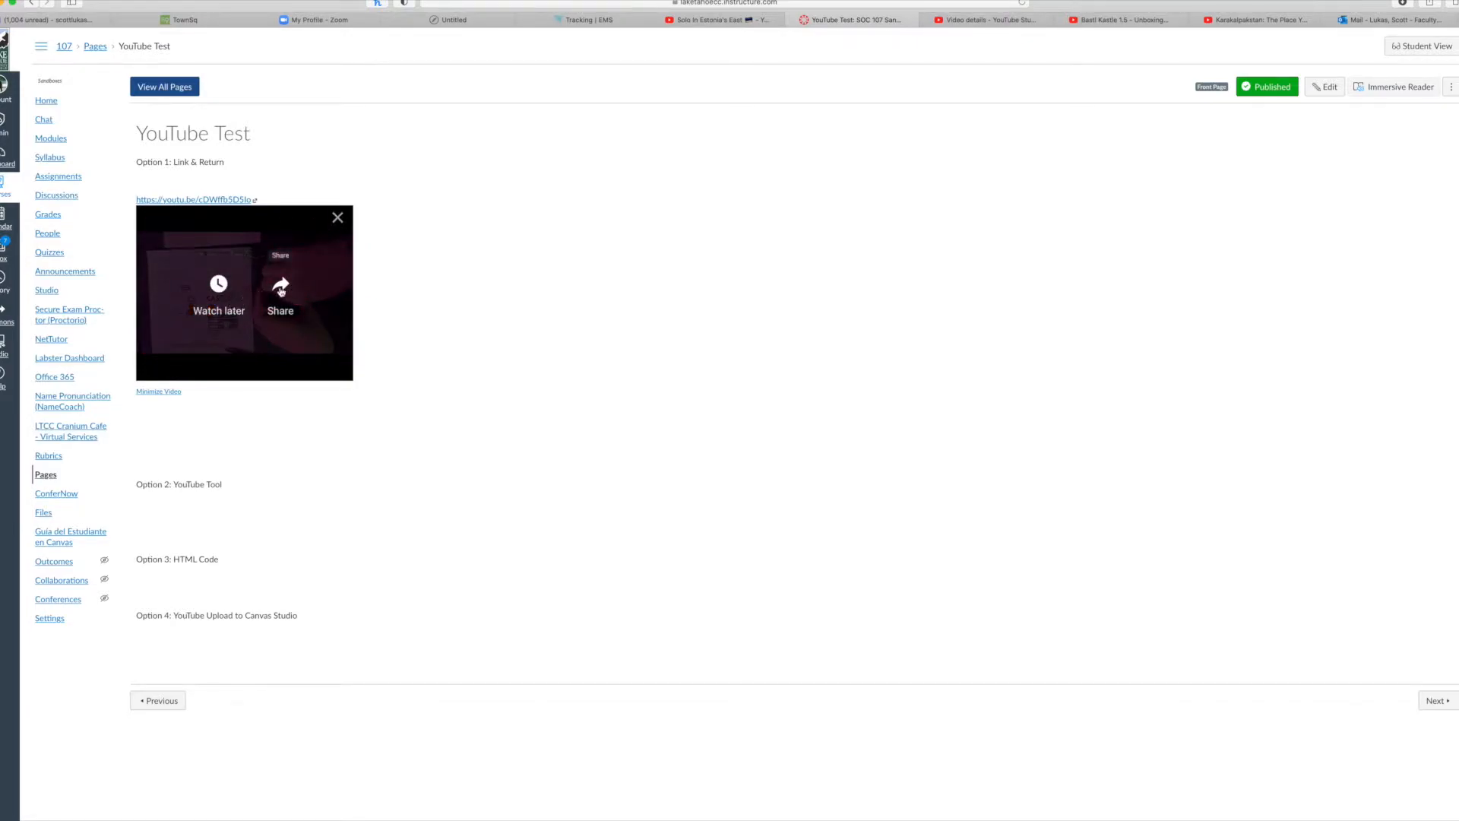
pyautogui.click(338, 218)
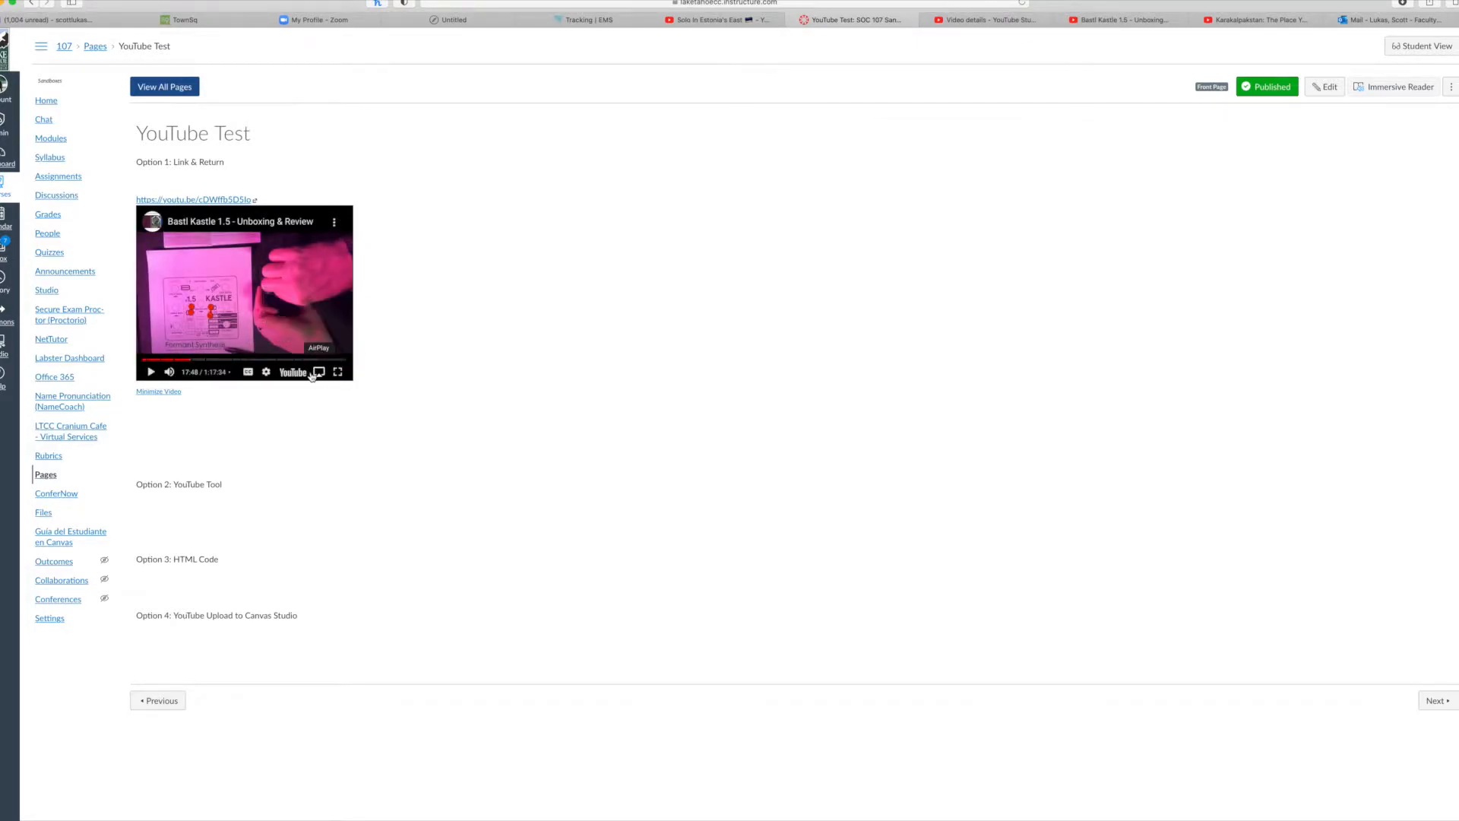
# - Open the embedded video on YouTube, pause it and look over its page, then return to Canvas and reload the YouTube Test page
pyautogui.click(297, 374)
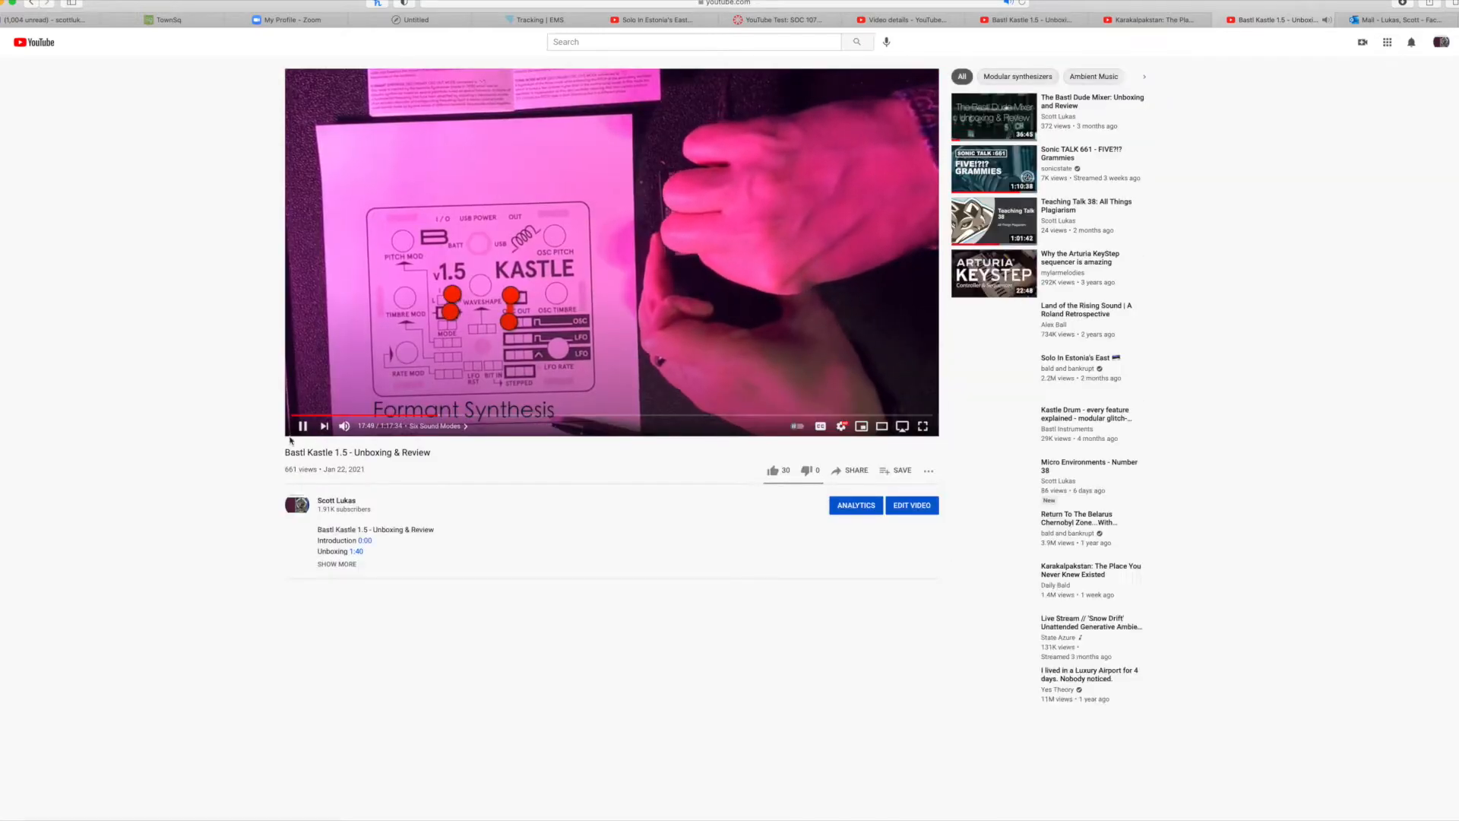
pyautogui.click(575, 219)
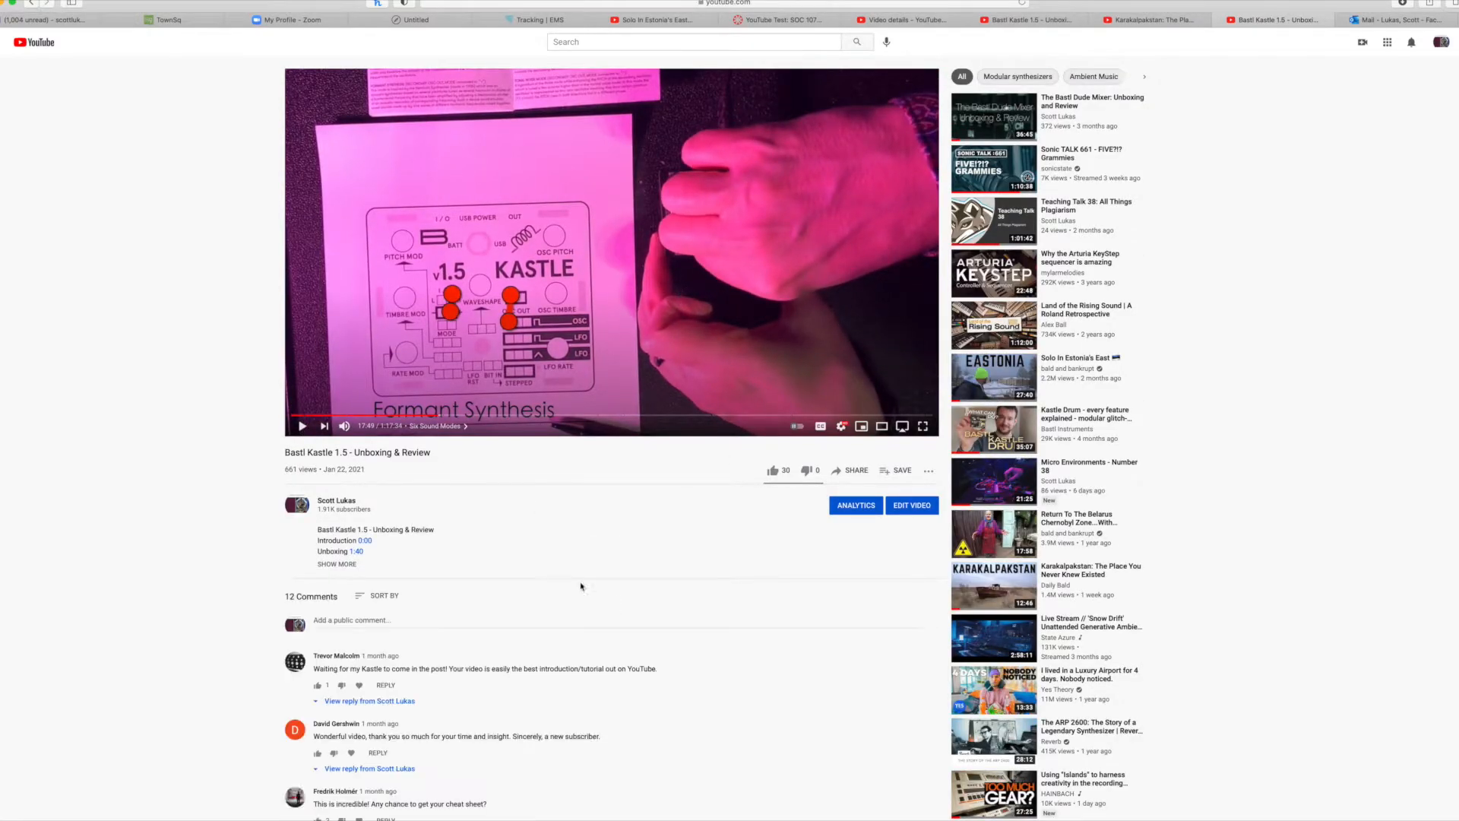
pyautogui.scroll(-5, 396, 643)
pyautogui.scroll(5, 395, 643)
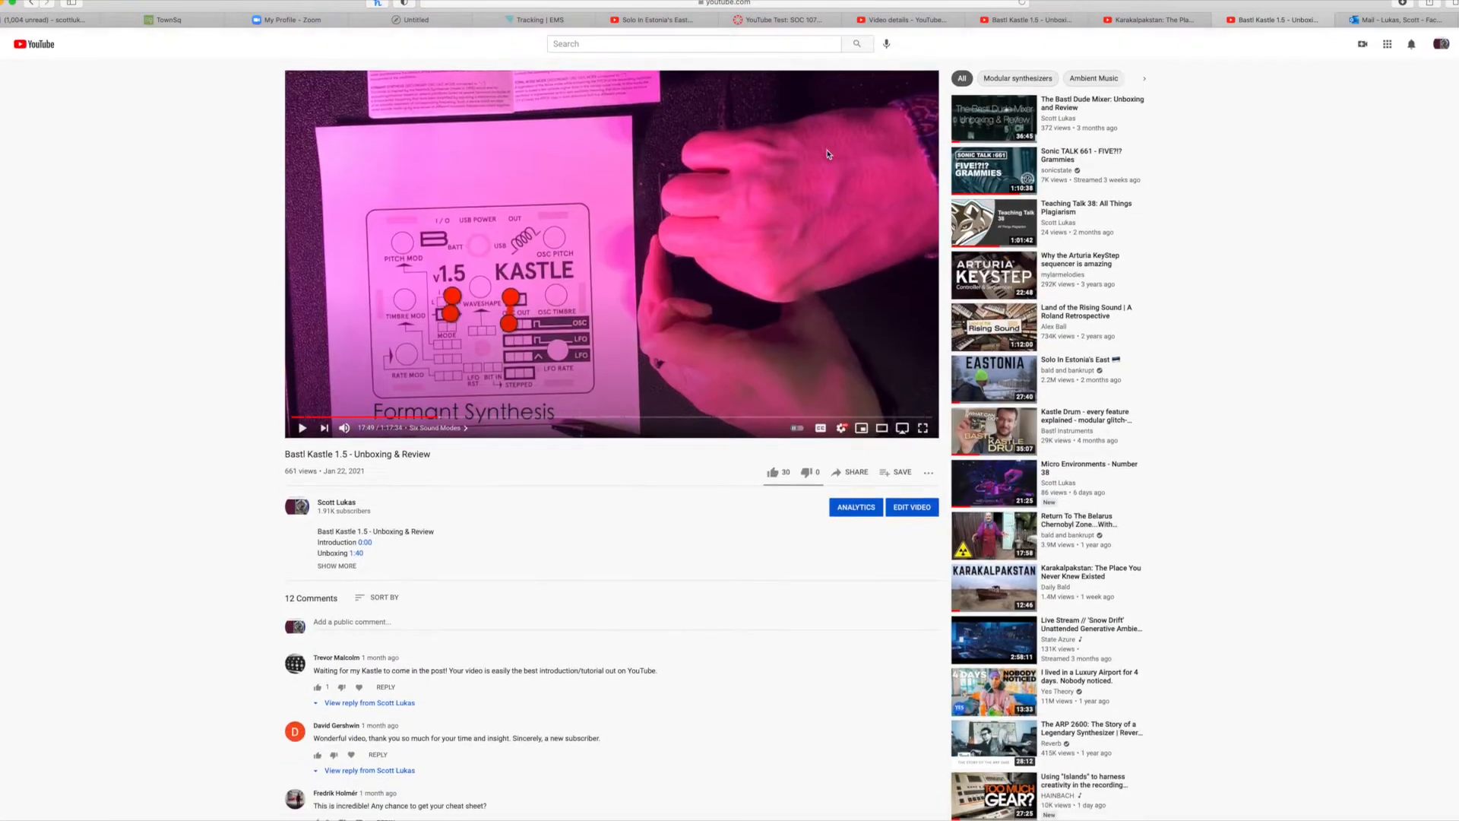
pyautogui.click(776, 20)
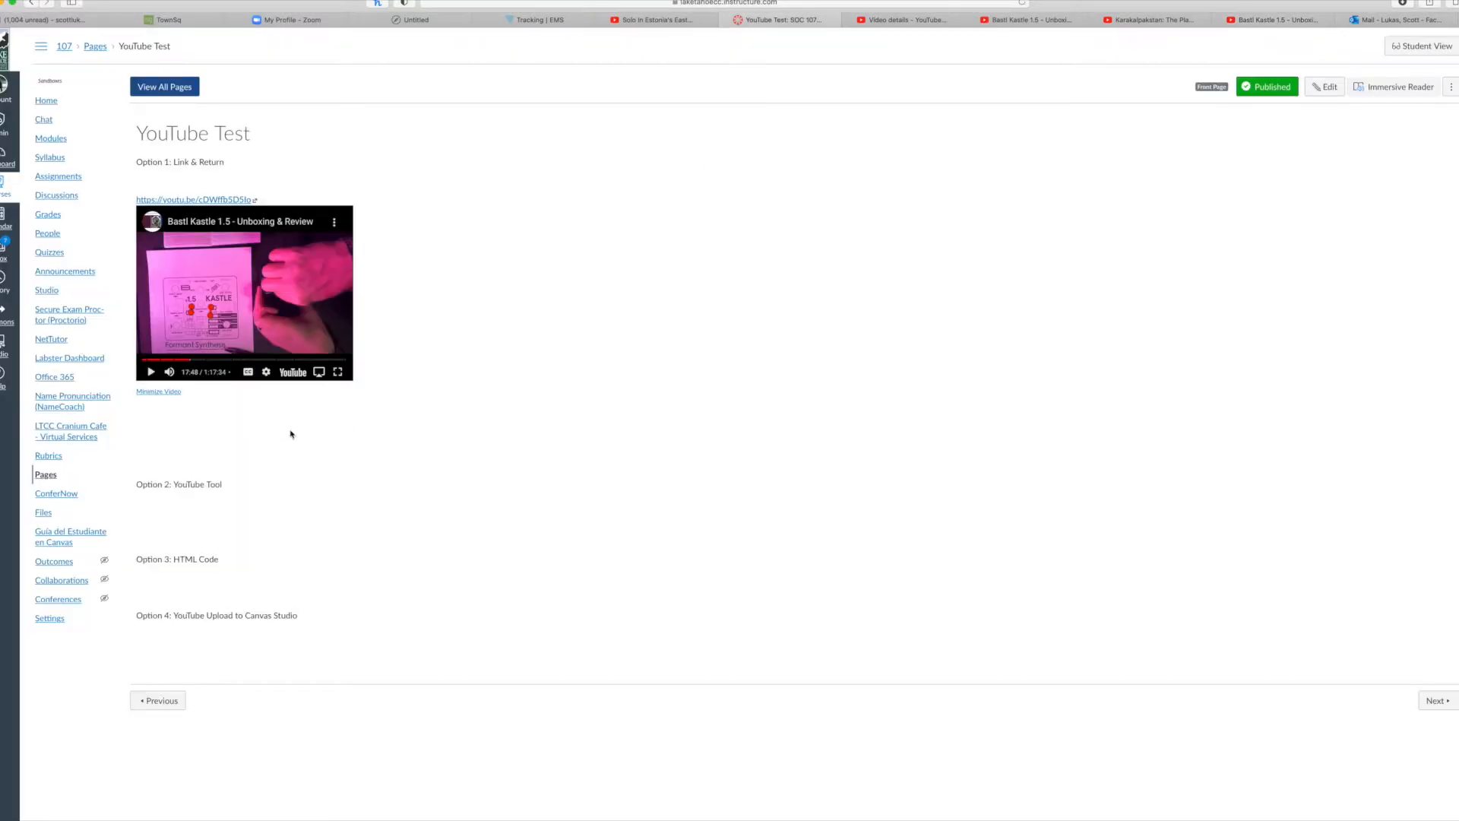
pyautogui.press('super+r')
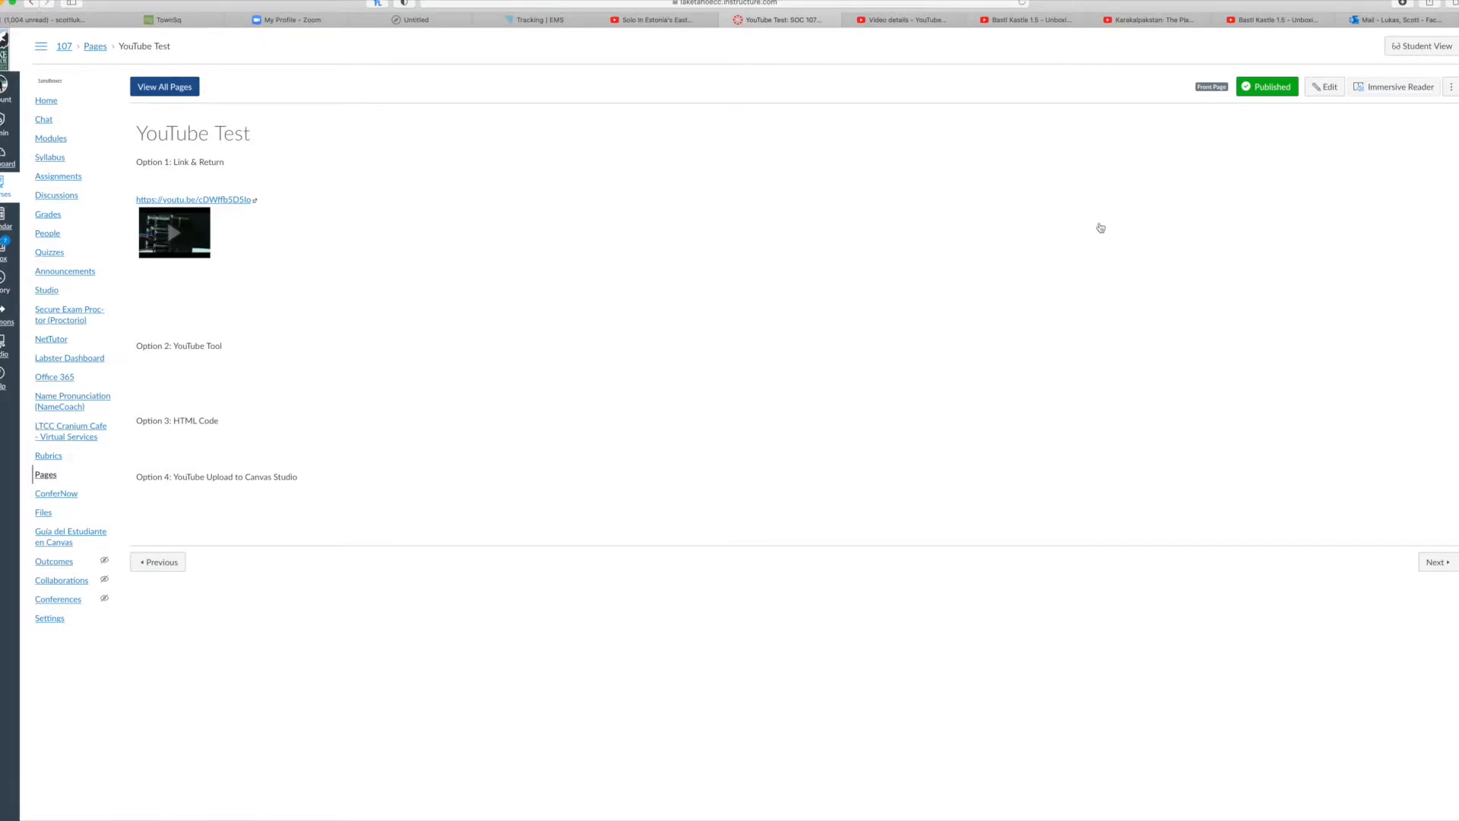
# - Reopen the YouTube Test page for editing and insert the word cloud image from the course images beneath the video link
pyautogui.click(1322, 89)
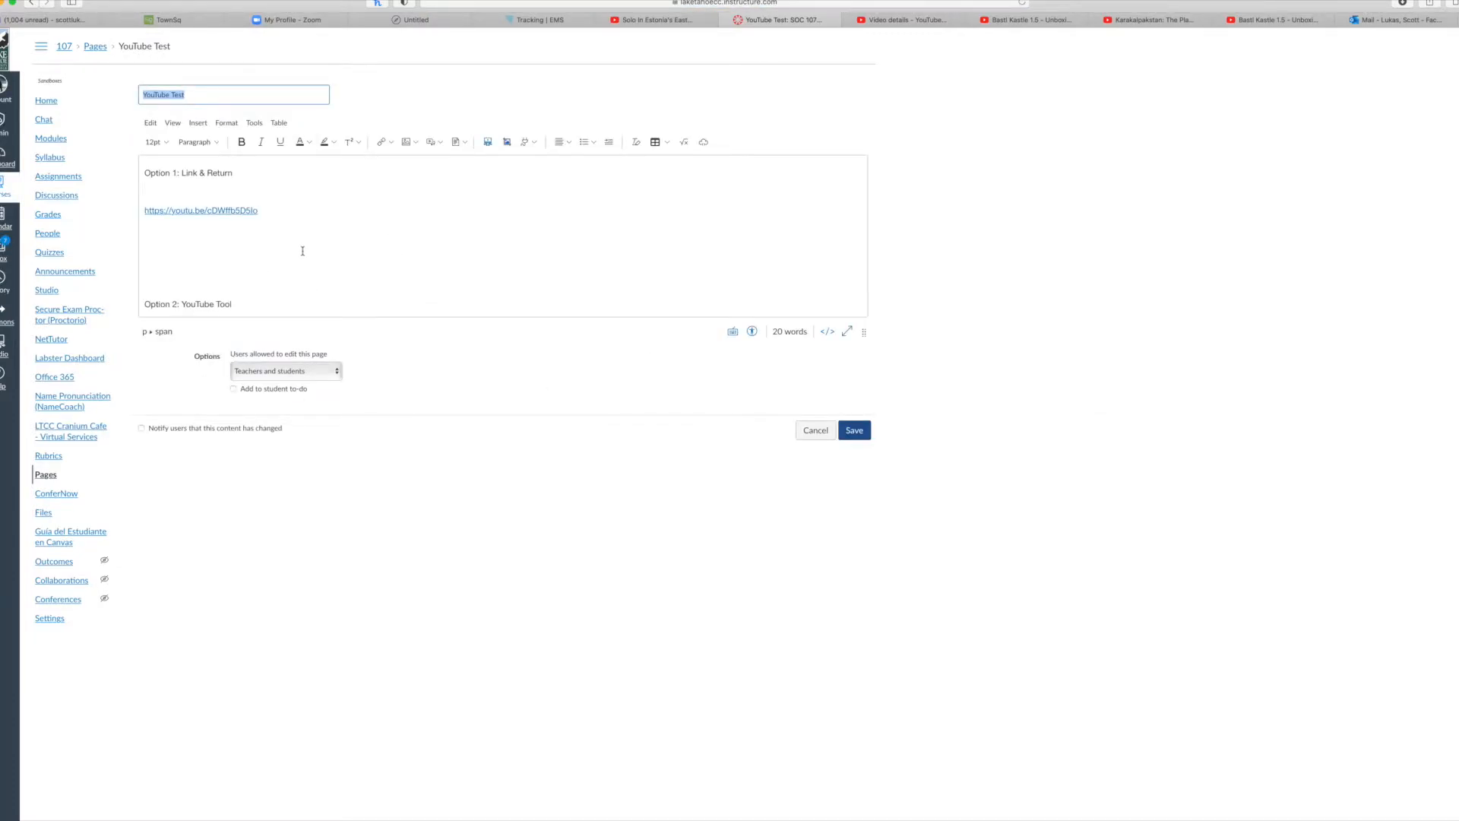
pyautogui.click(341, 243)
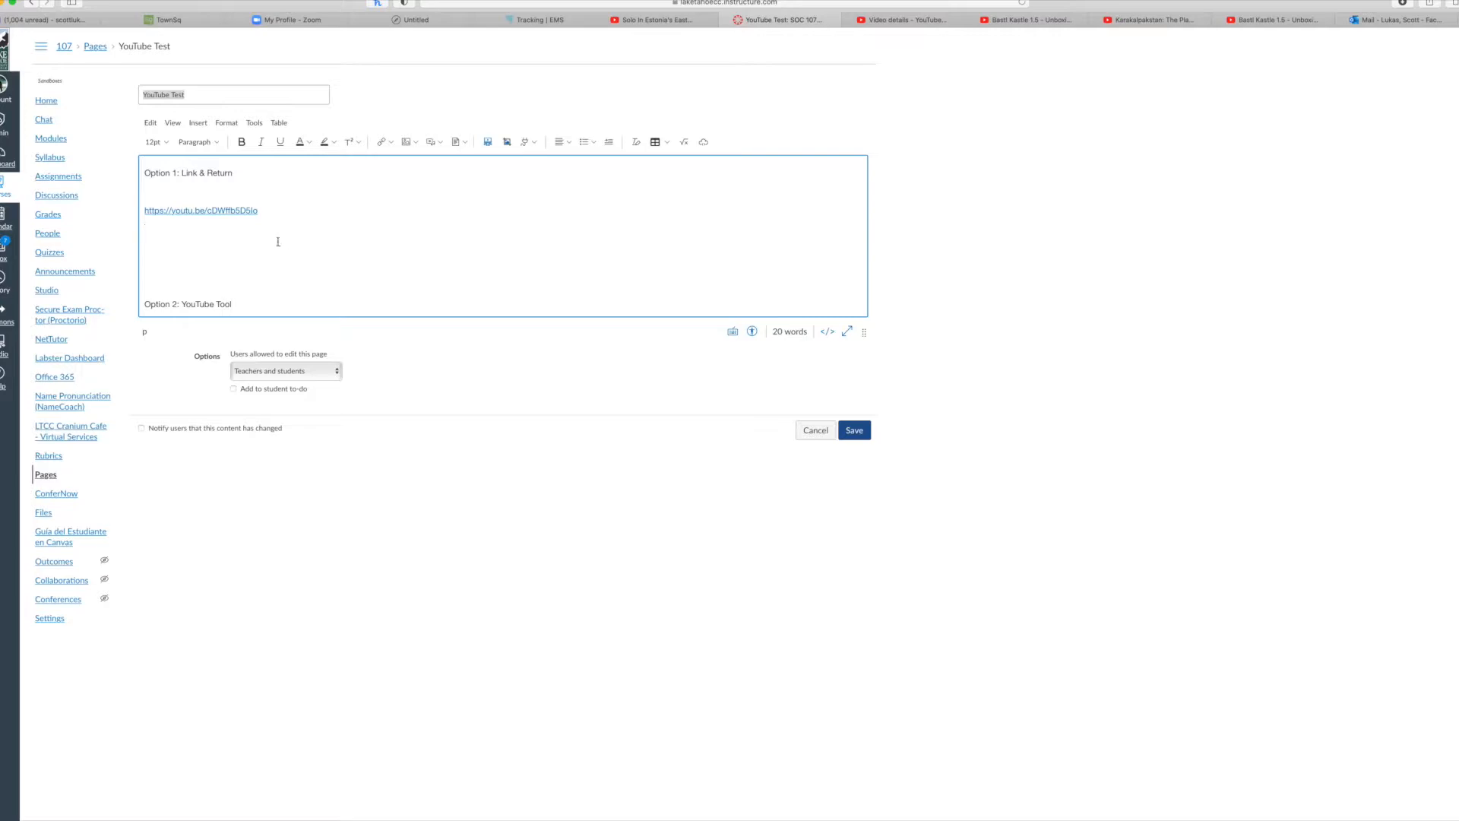
pyautogui.click(411, 142)
pyautogui.click(442, 185)
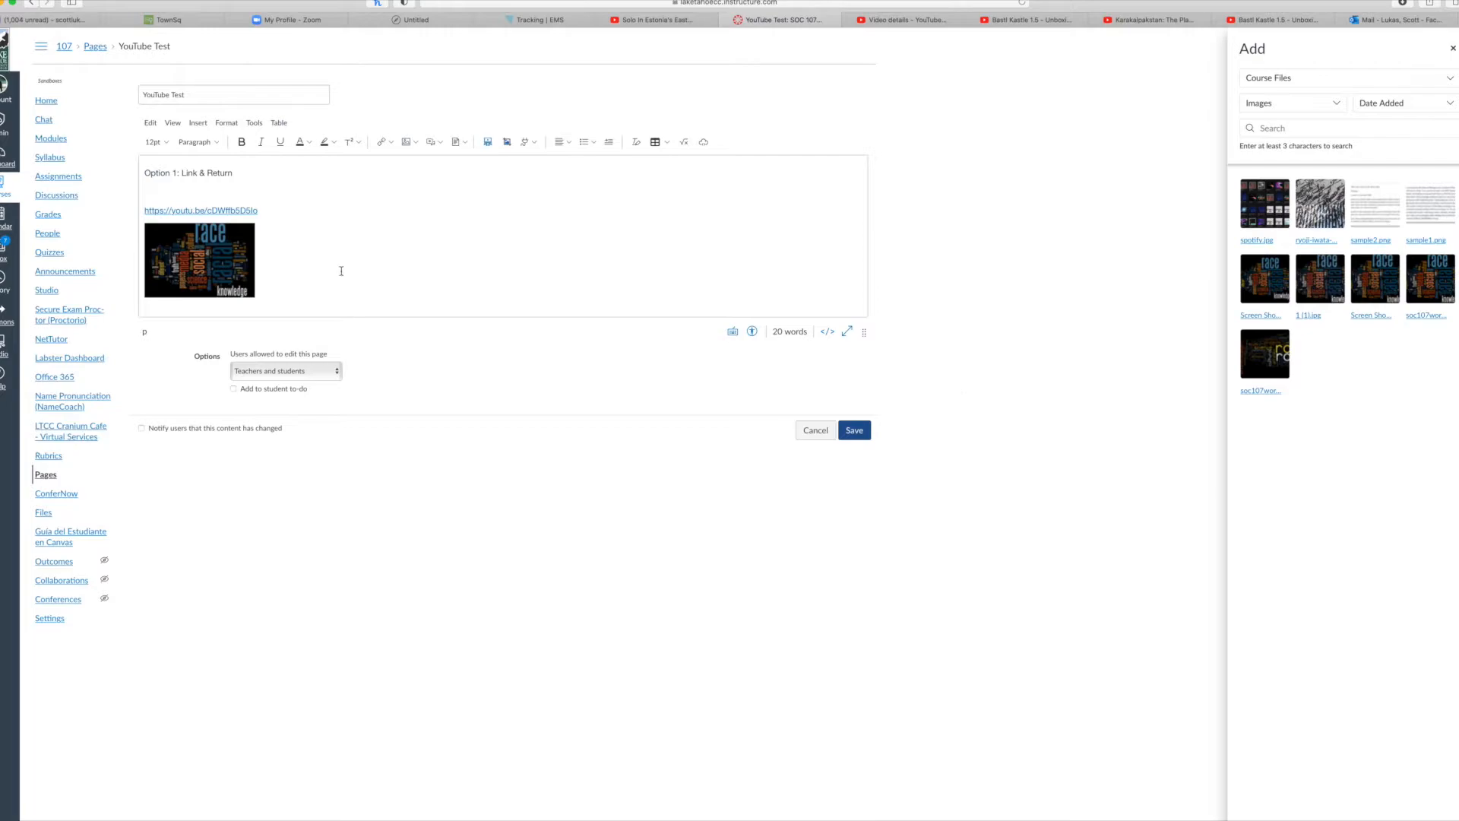
# - Try resizing the word cloud image proportionally, first stretching it larger and ending slightly smaller than it was inserted
pyautogui.click(215, 262)
pyautogui.moveTo(253, 226)
pyautogui.mouseDown()
pyautogui.moveTo(323, 221)
pyautogui.moveTo(264, 236)
pyautogui.mouseUp()
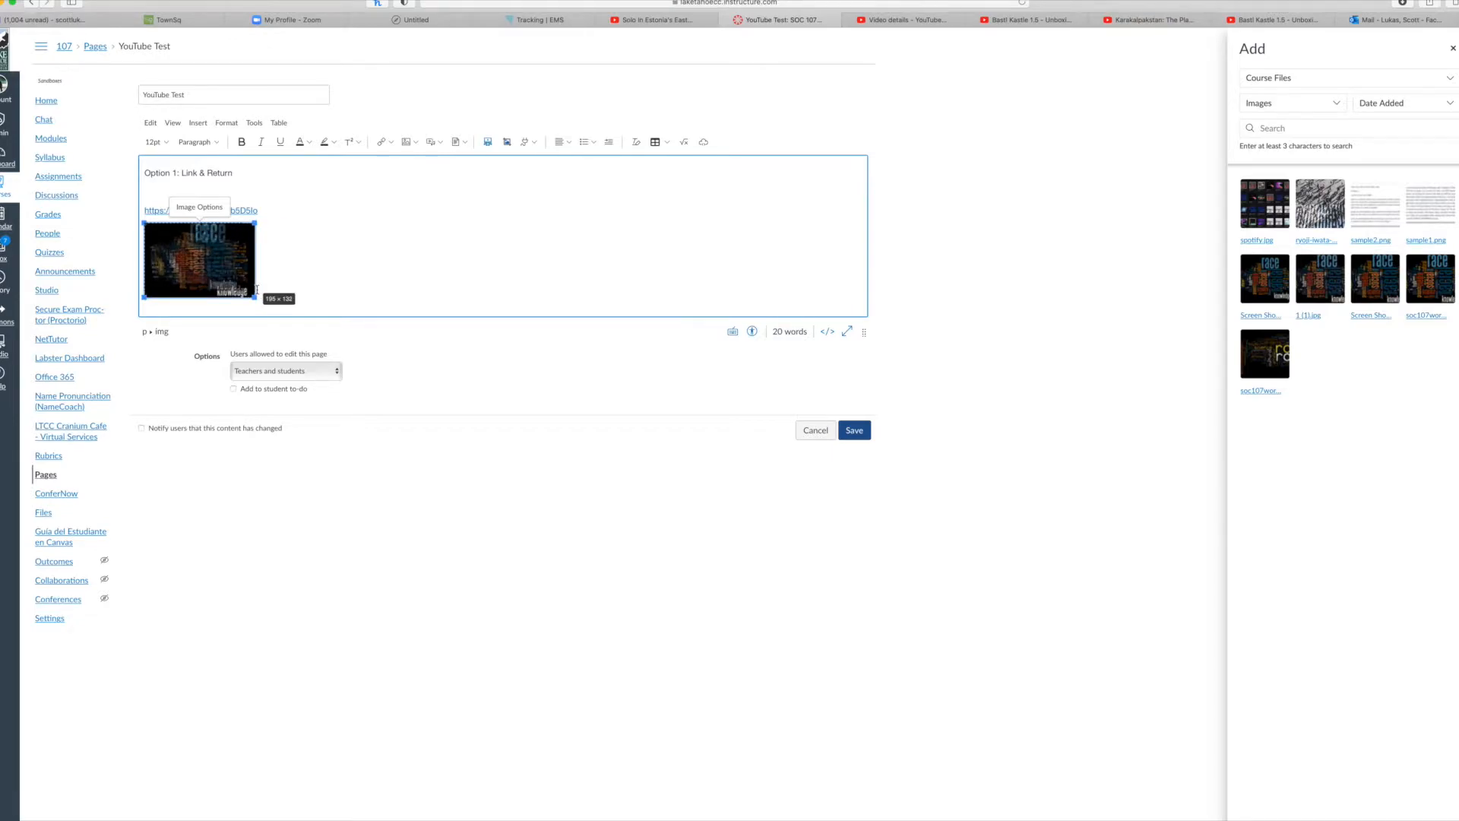
pyautogui.moveTo(255, 299); pyautogui.dragTo(317, 303)
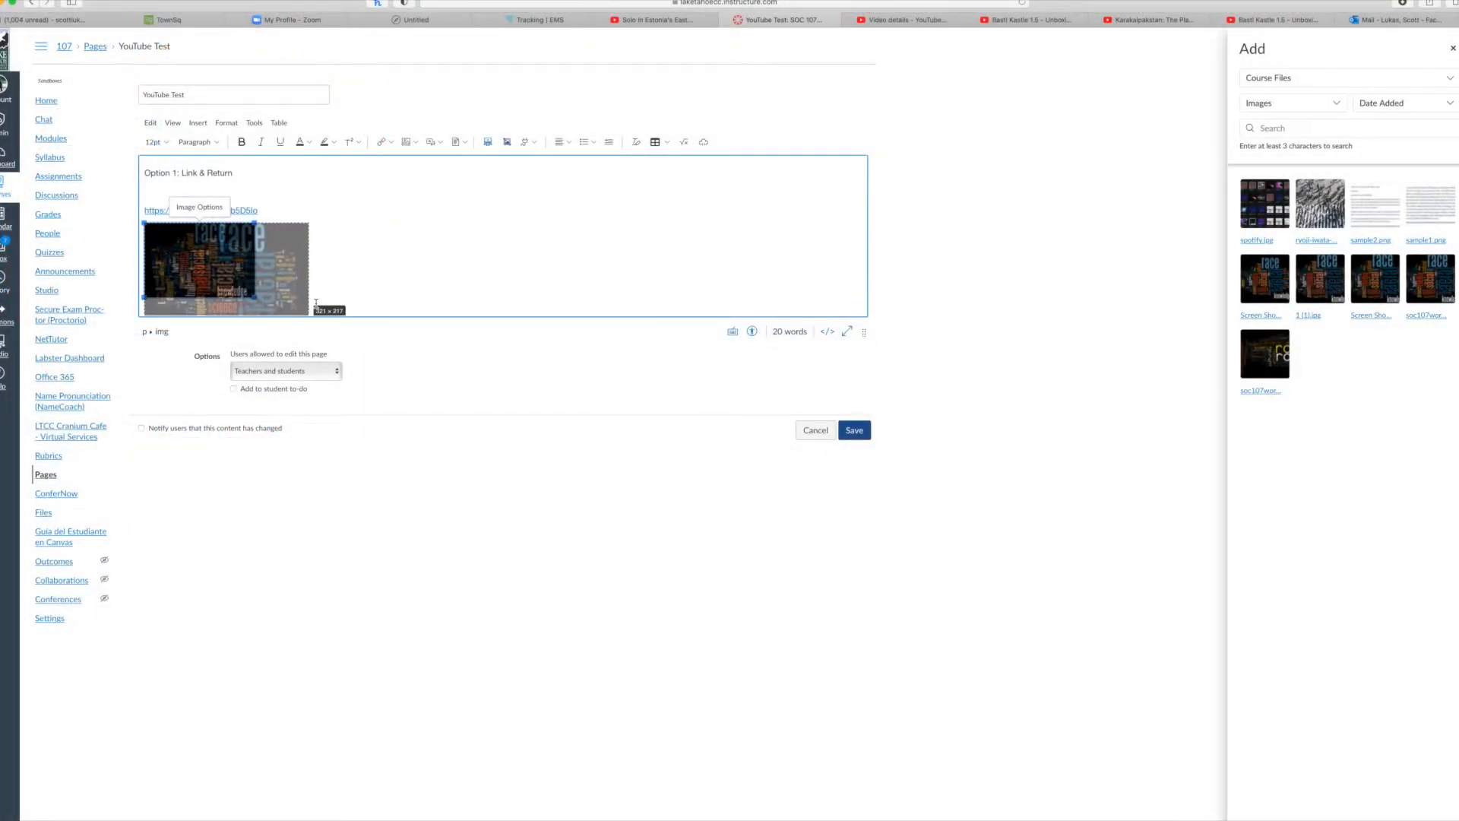
pyautogui.moveTo(316, 303); pyautogui.dragTo(240, 285)
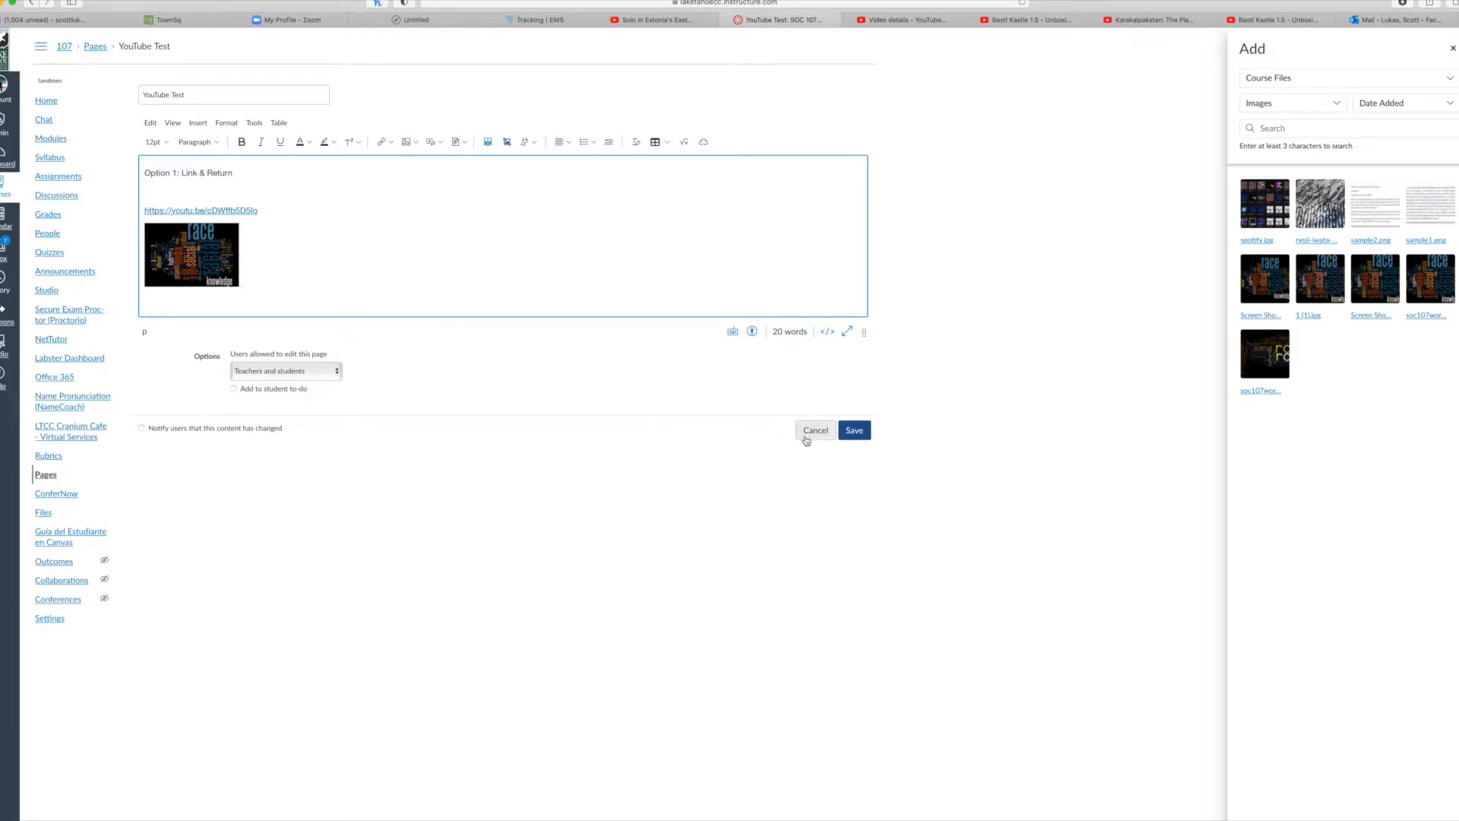
# - Delete the word cloud image from beneath the video link and close the course image browser
pyautogui.click(189, 266)
pyautogui.press('Delete')
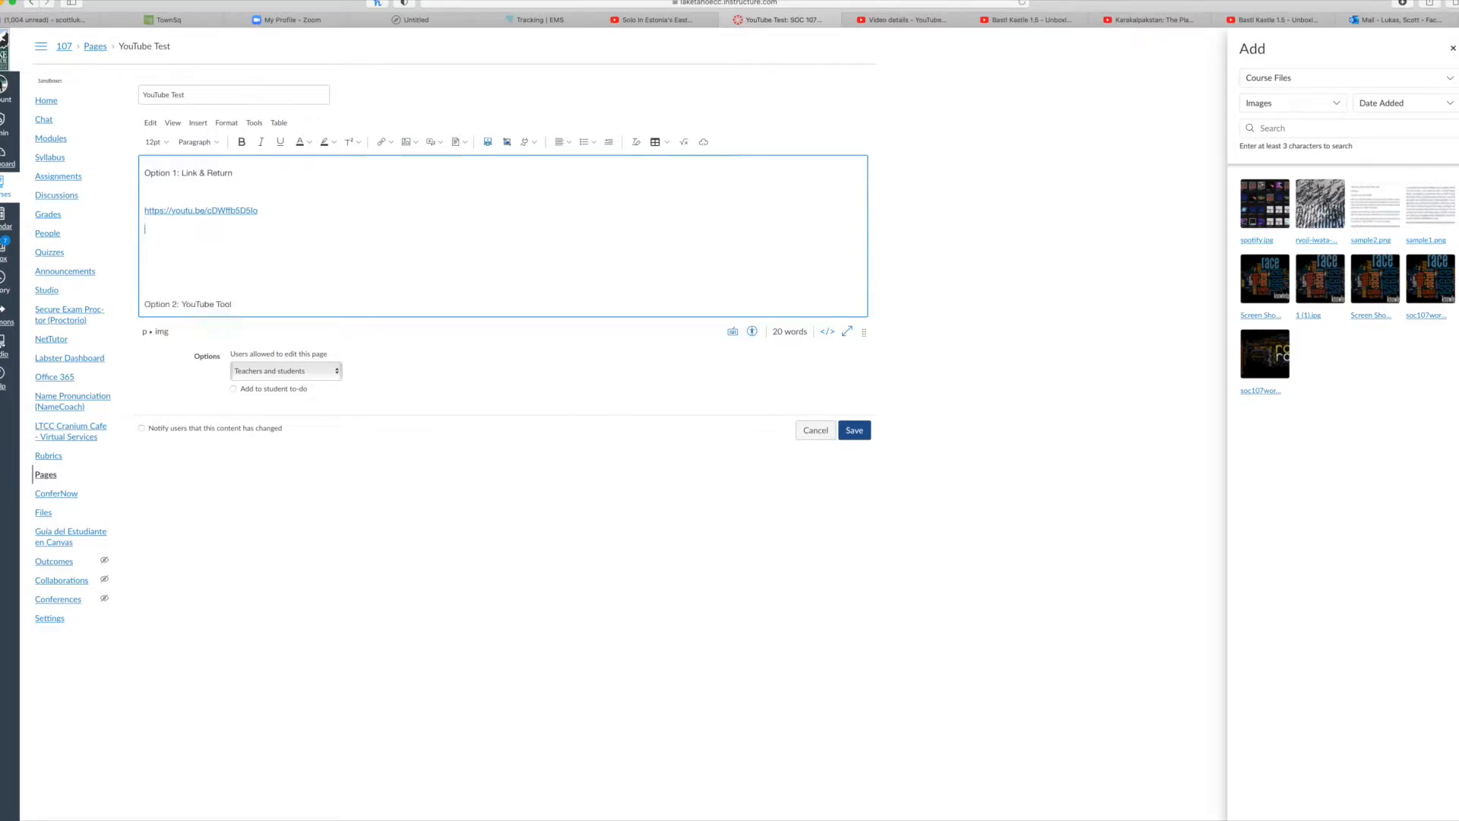
pyautogui.click(1451, 50)
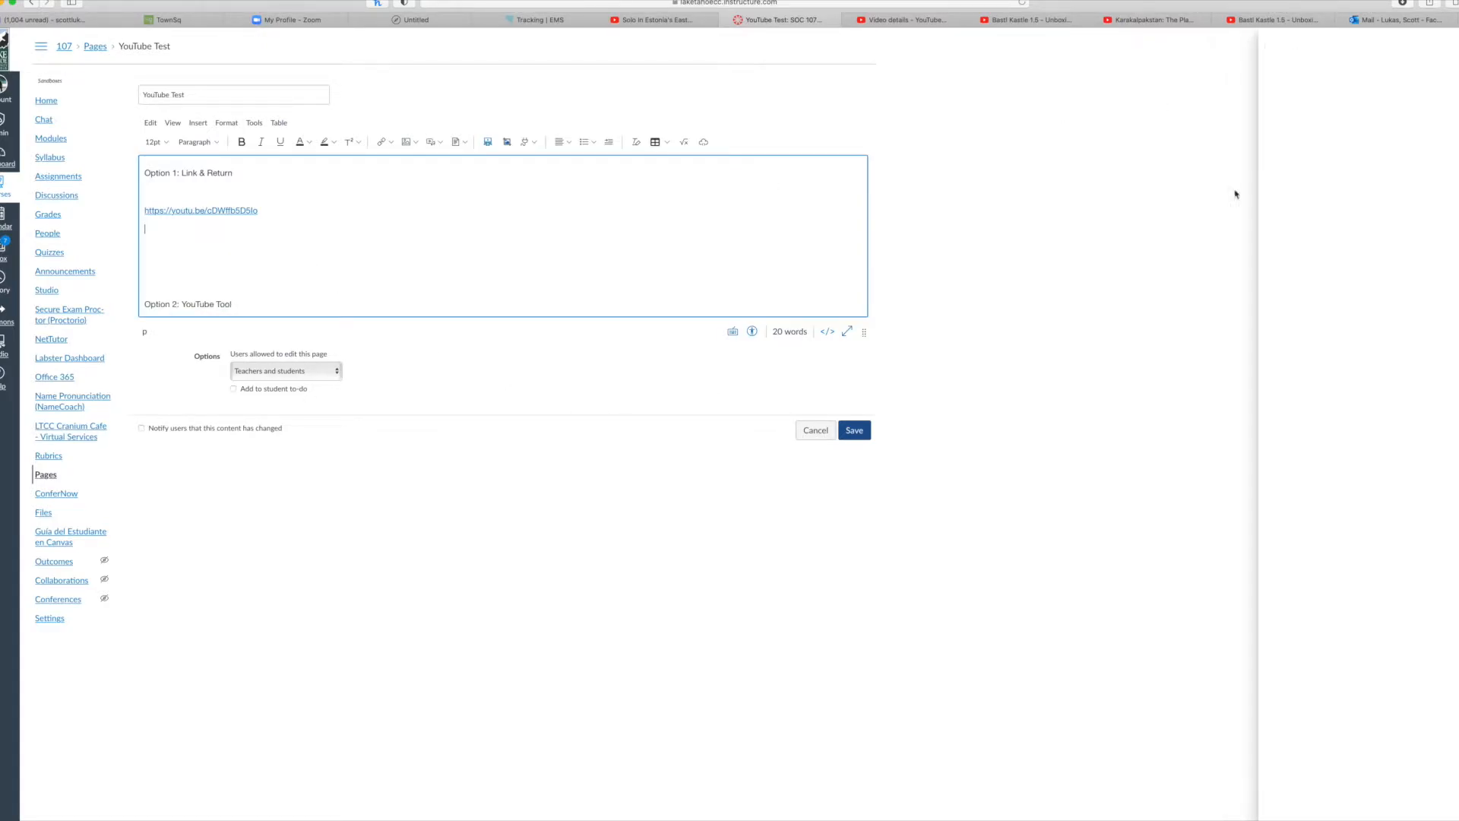
# - Save the YouTube Test page and reopen it for editing at the Option 2: YouTube Tool section
pyautogui.click(853, 433)
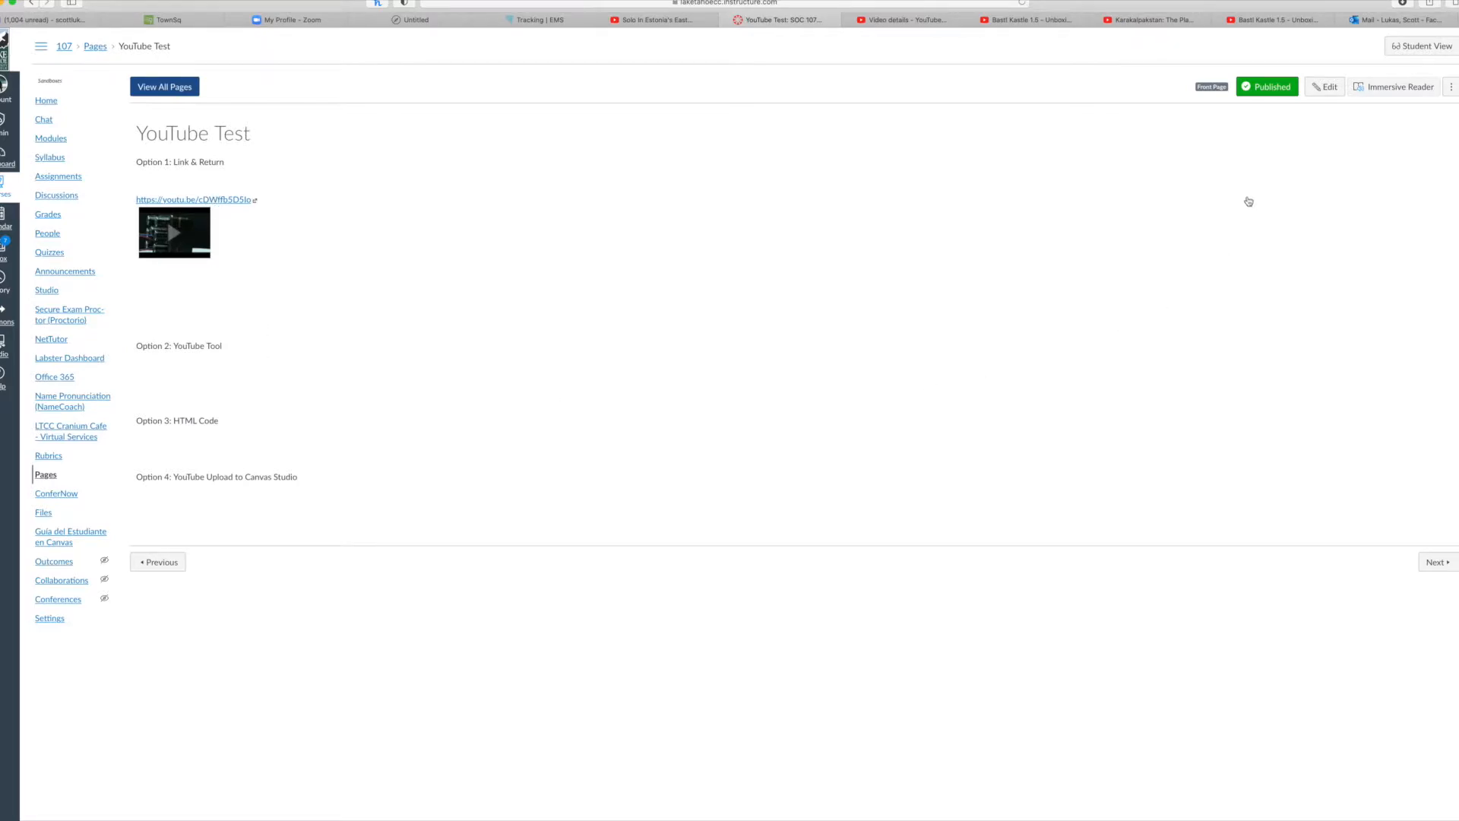
pyautogui.click(1325, 87)
pyautogui.scroll(-2, 292, 260)
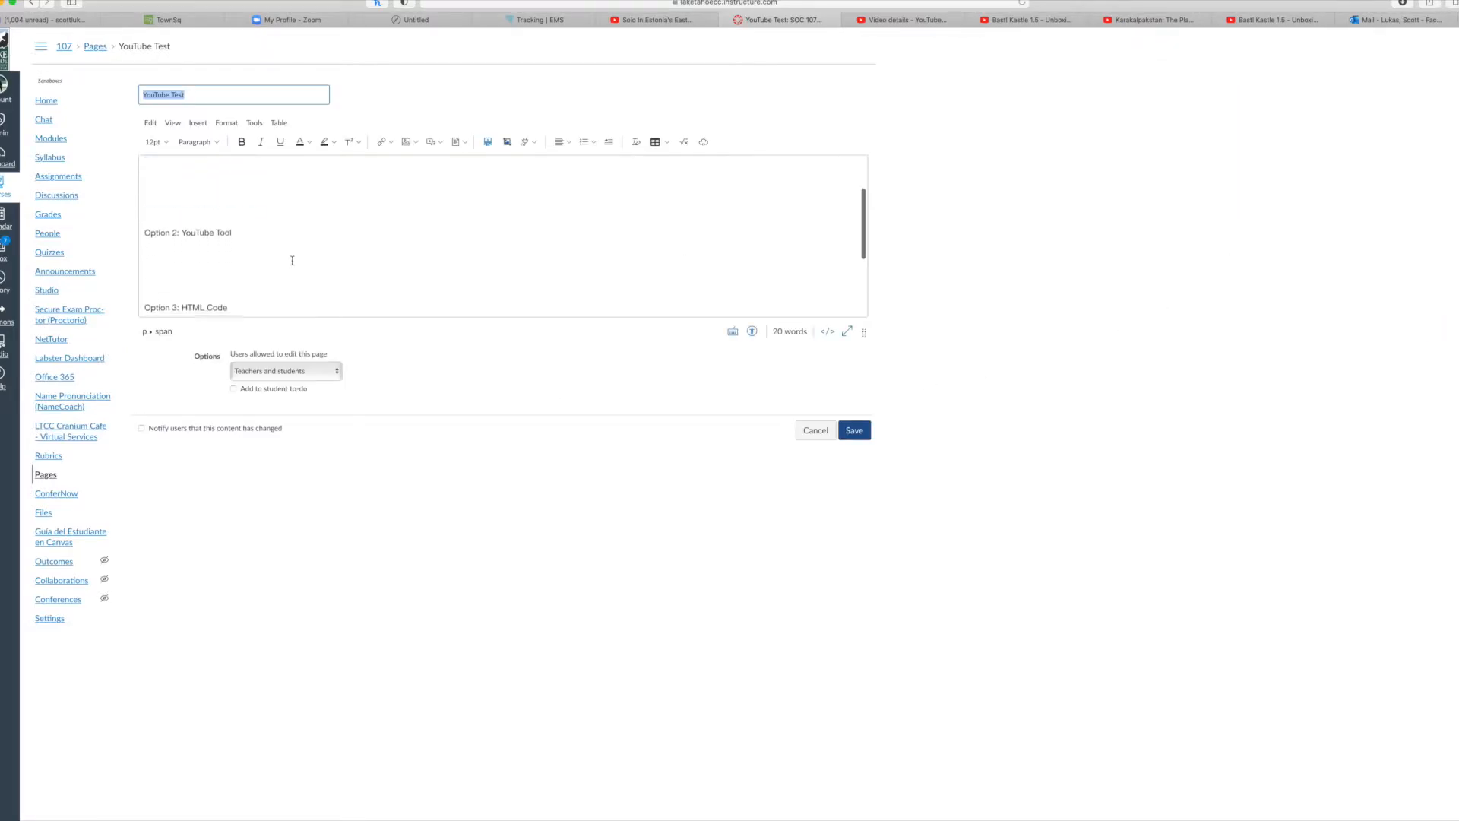
pyautogui.click(253, 232)
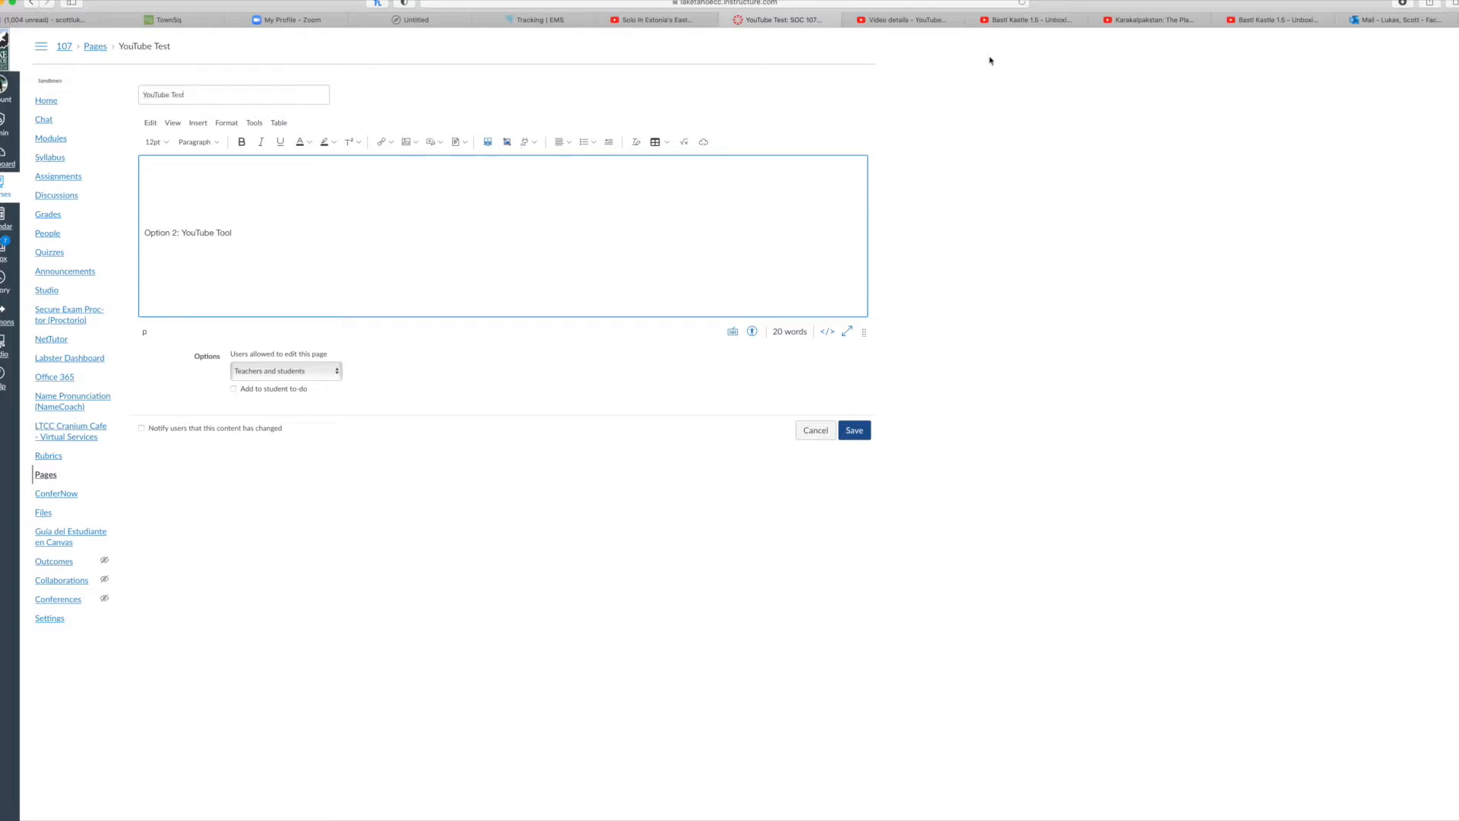
# - Switch to YouTube and copy the share link of the Bastl Kastle 1.5 - Unboxing & Review video
pyautogui.moveTo(930, 22)
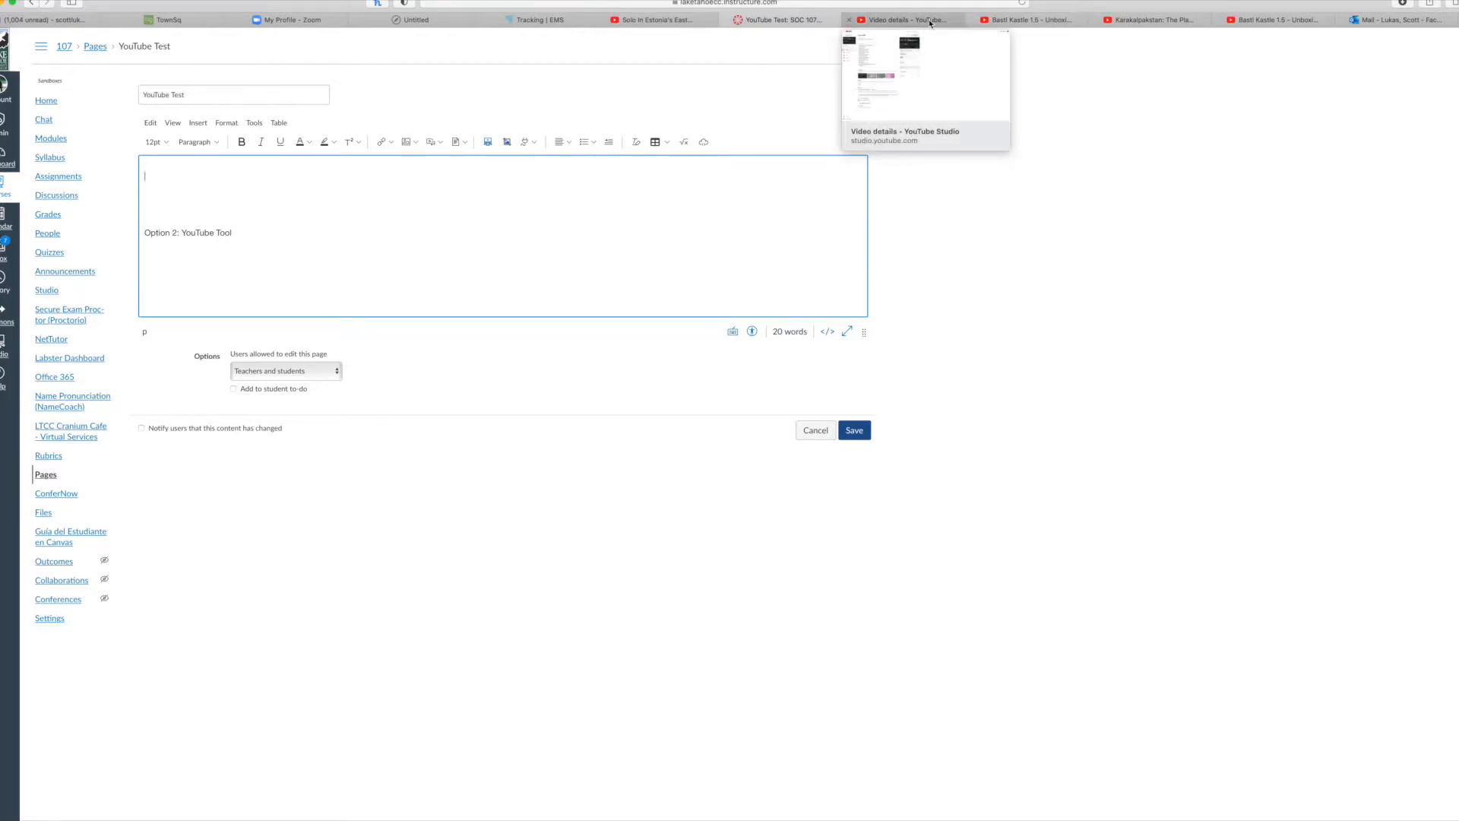
pyautogui.click(1280, 20)
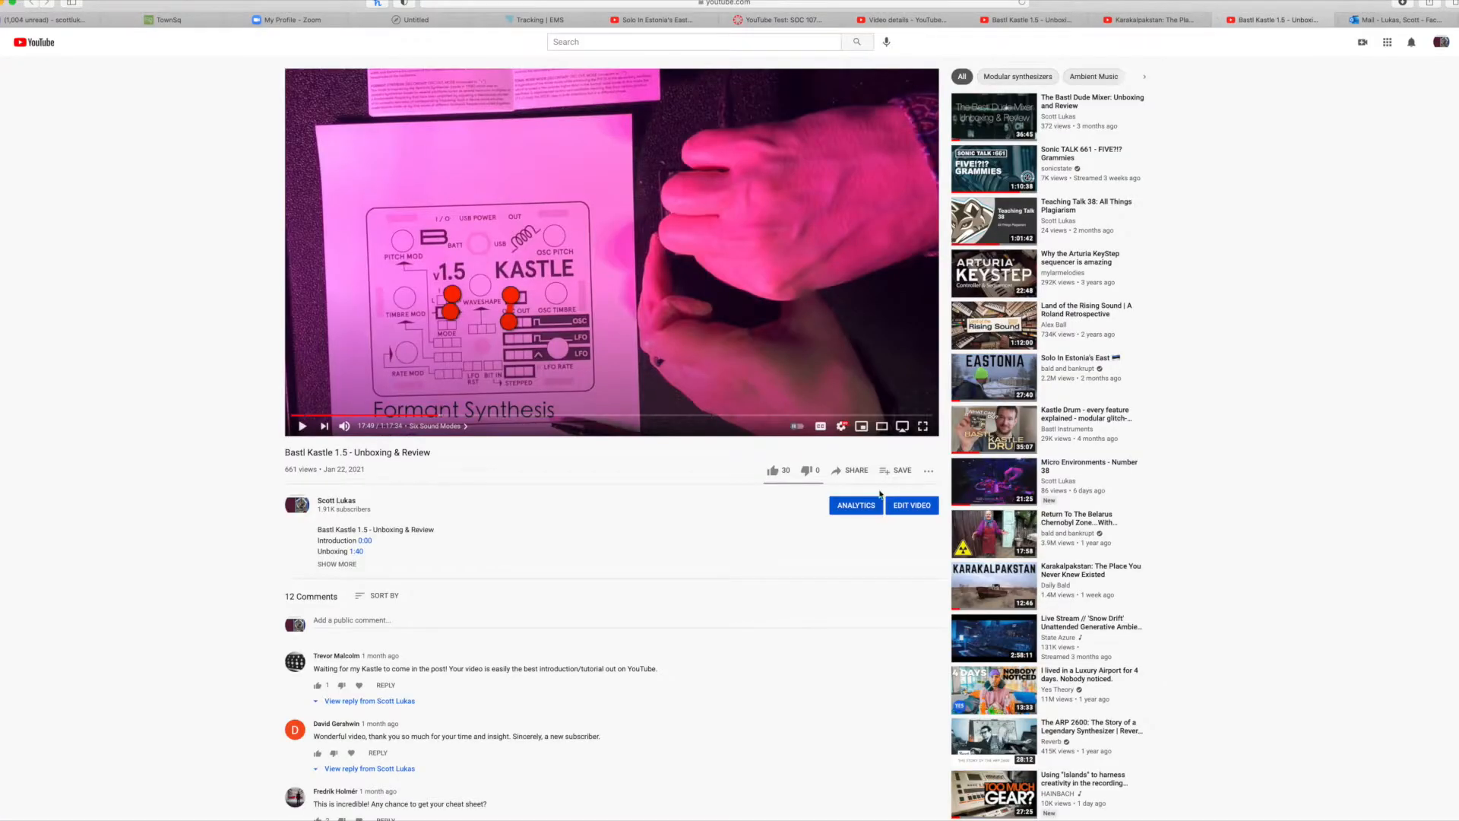
pyautogui.click(852, 471)
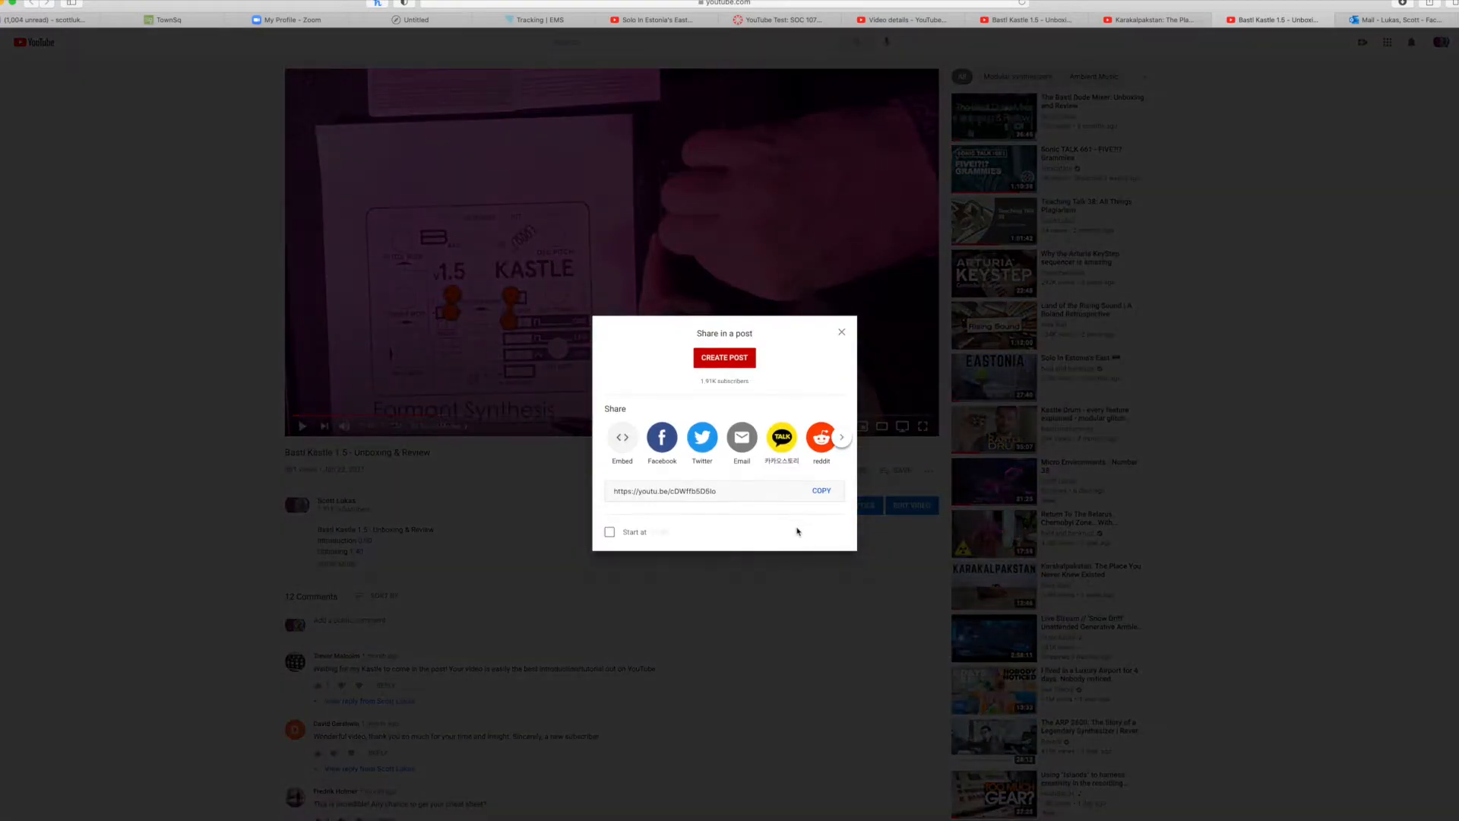
pyautogui.click(821, 490)
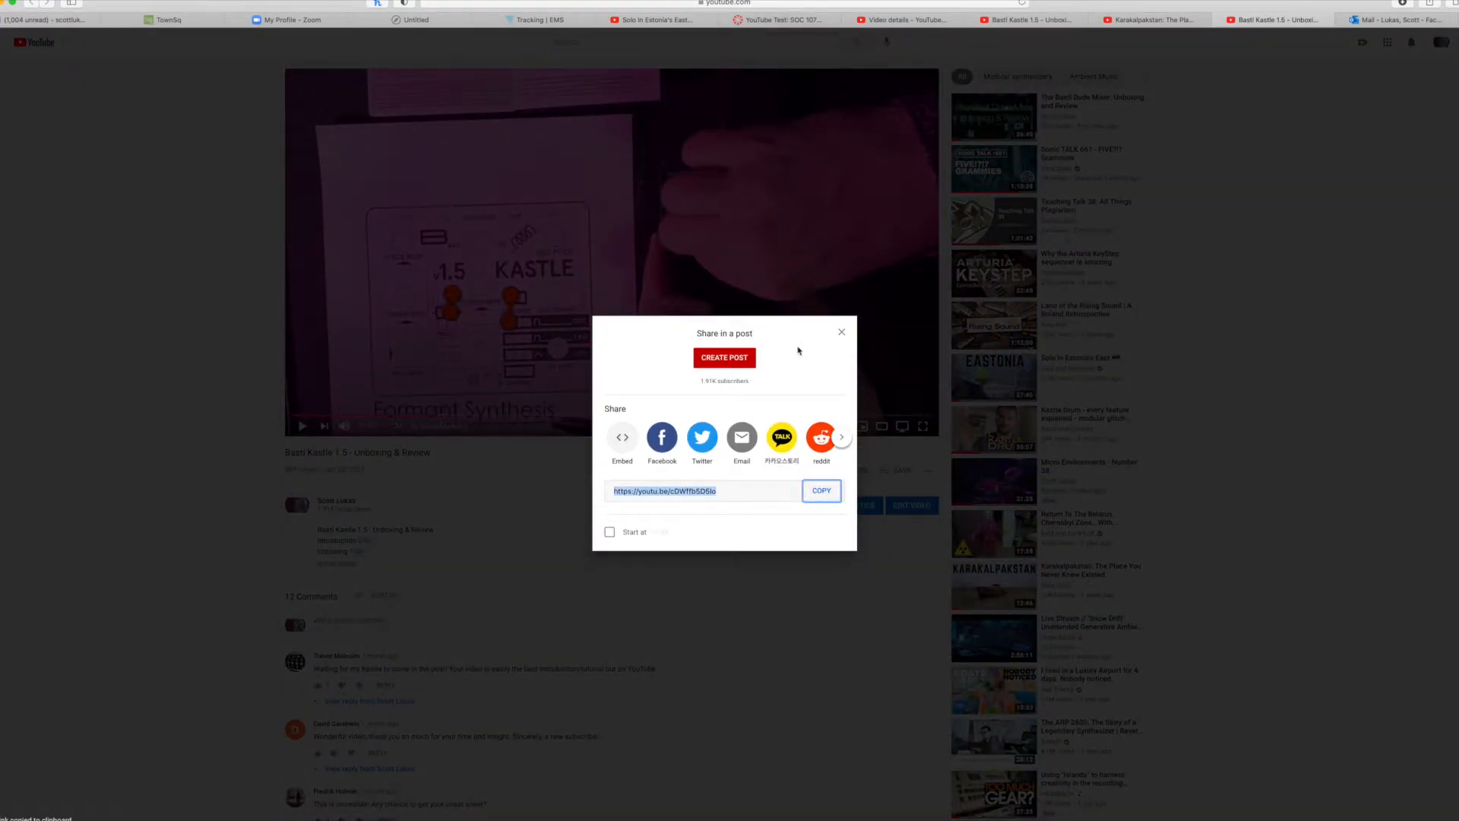
pyautogui.click(841, 332)
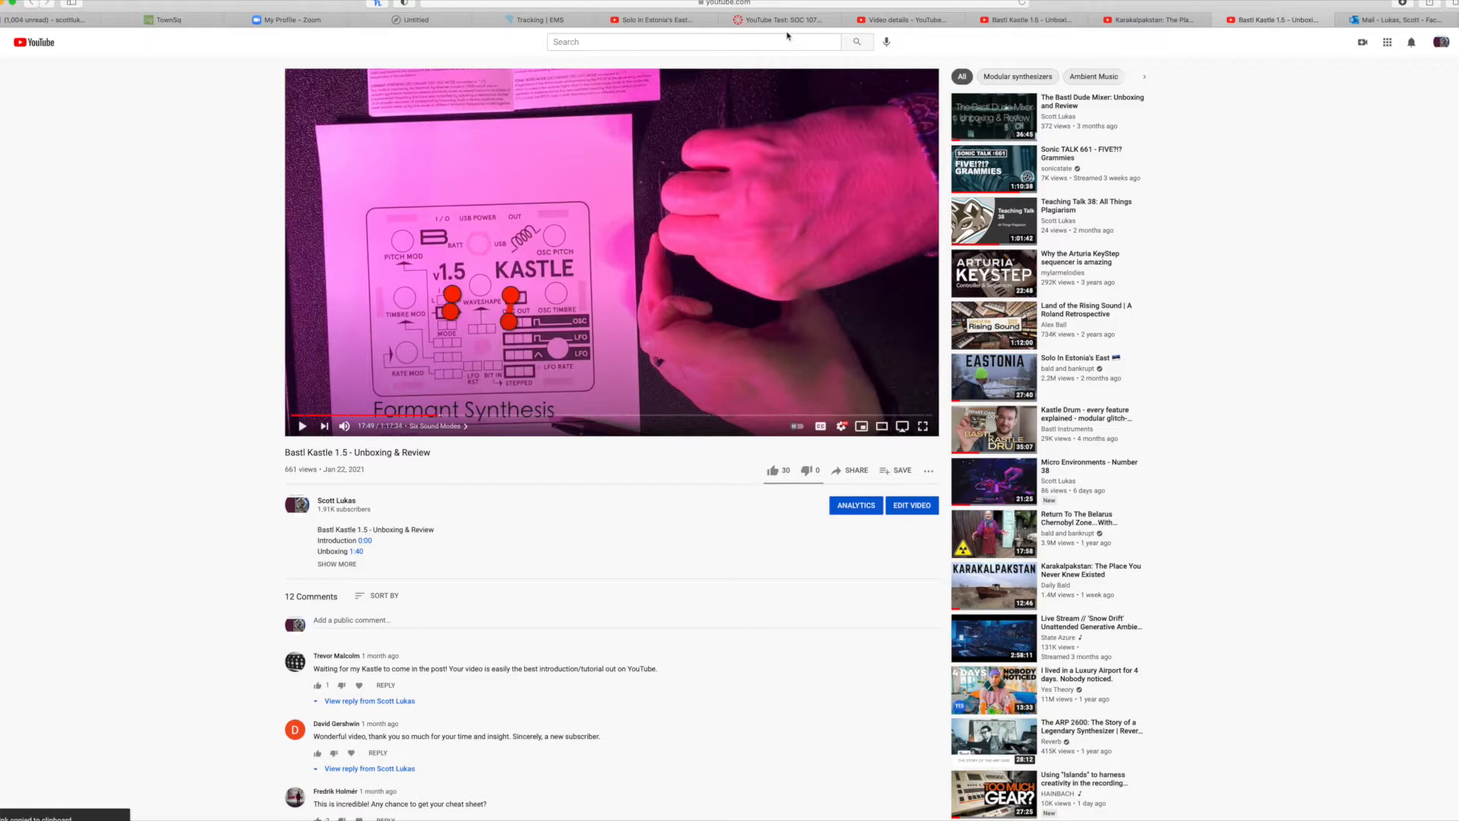
# - Return to the Canvas page editor and place the cursor beneath the Option 2: YouTube Tool heading
pyautogui.click(787, 22)
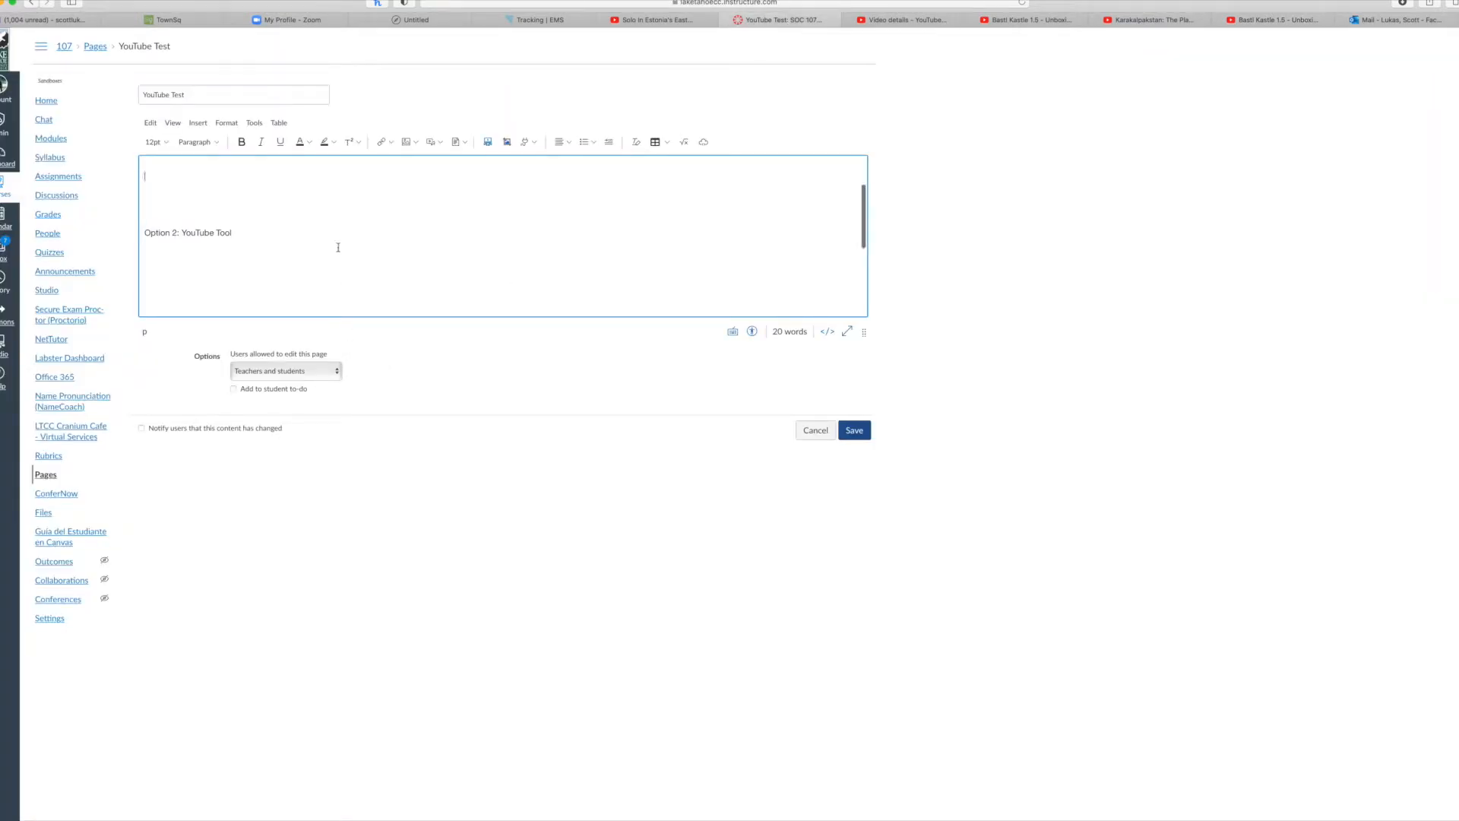
pyautogui.scroll(1, 335, 251)
pyautogui.scroll(-2, 339, 247)
pyautogui.click(173, 227)
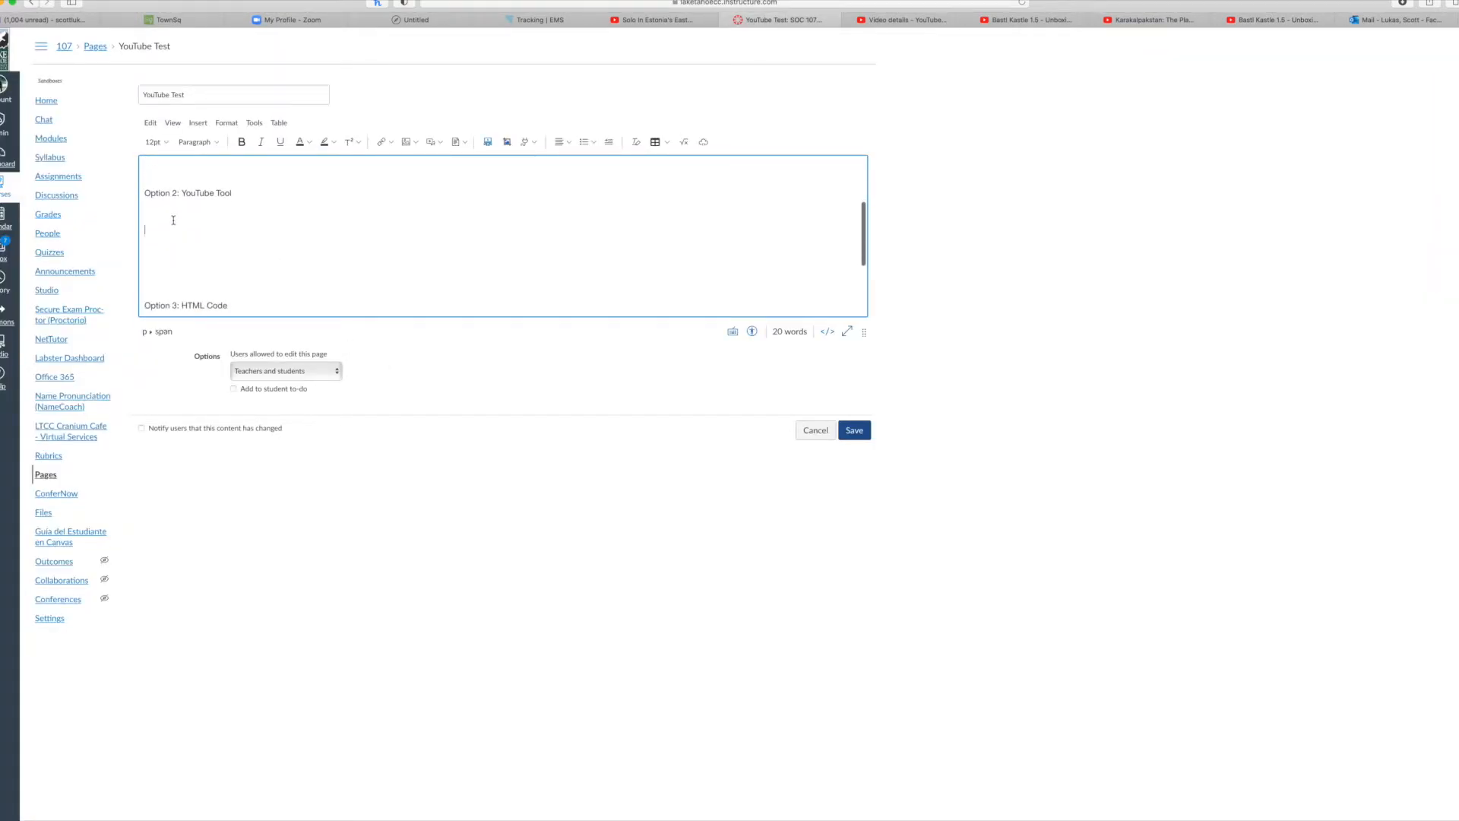
pyautogui.scroll(1, 190, 209)
pyautogui.scroll(-1, 201, 217)
pyautogui.scroll(2, 214, 225)
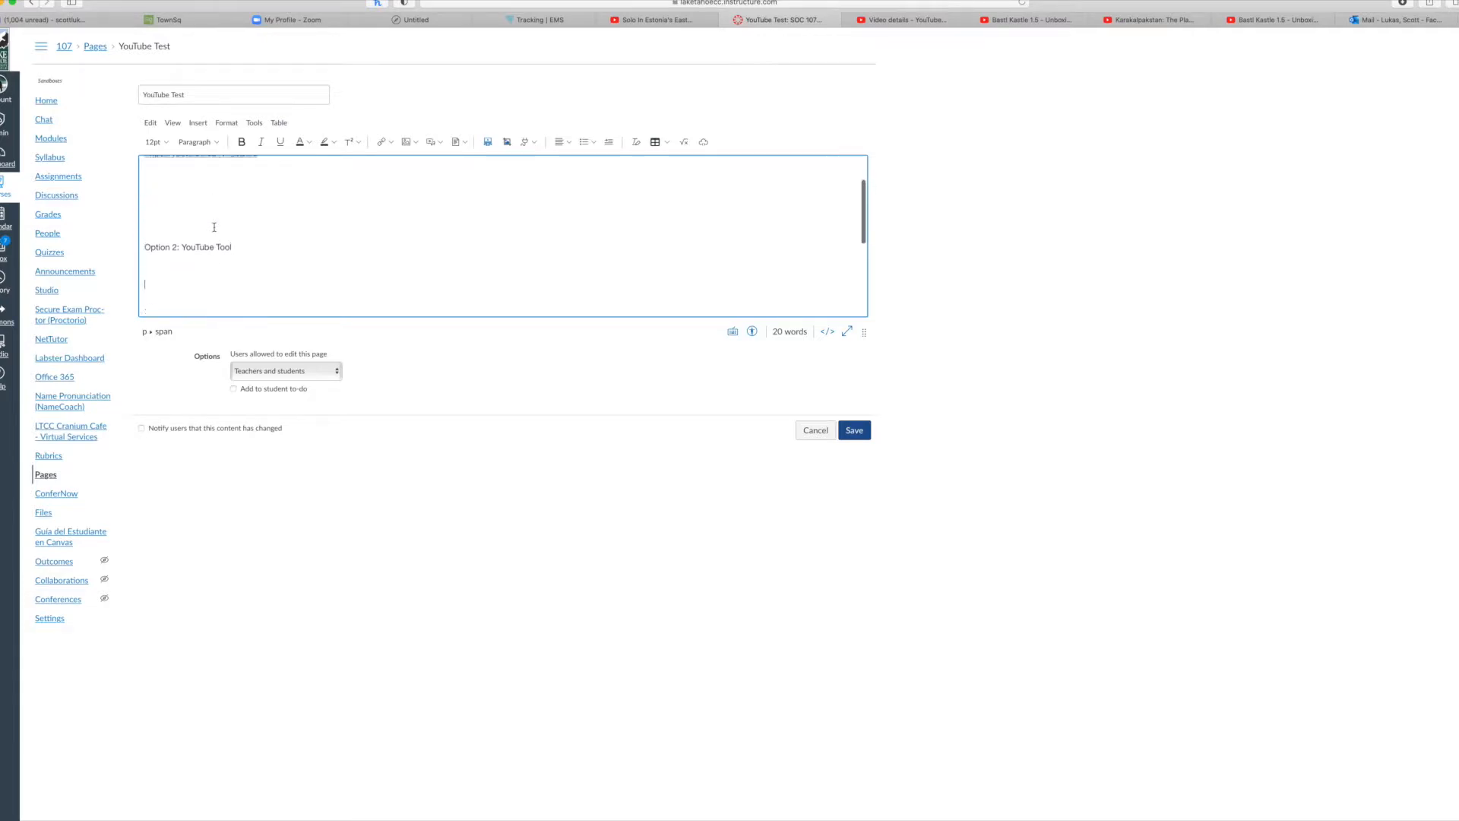
pyautogui.scroll(-2, 214, 227)
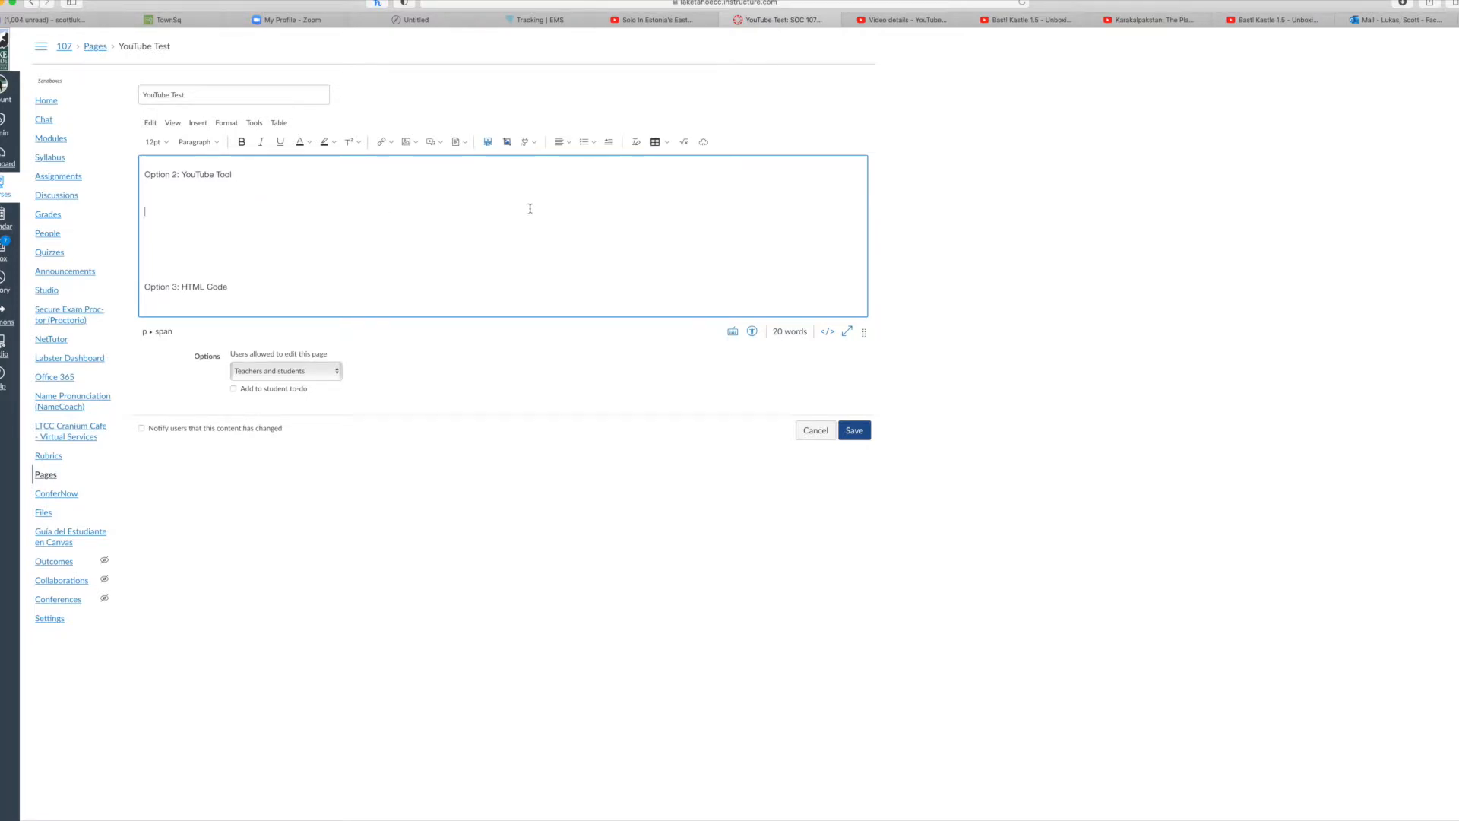
pyautogui.click(535, 143)
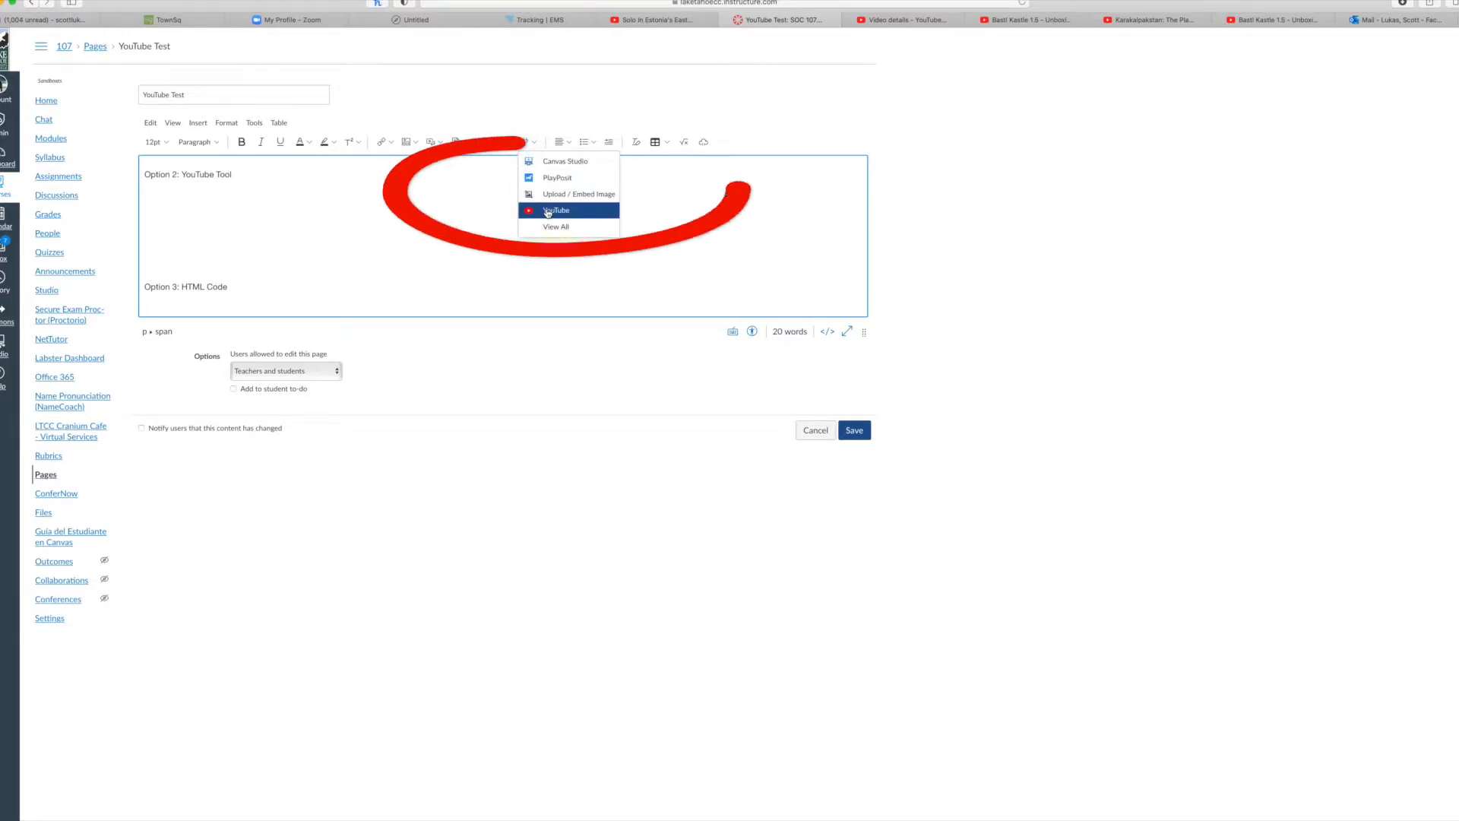
pyautogui.click(394, 218)
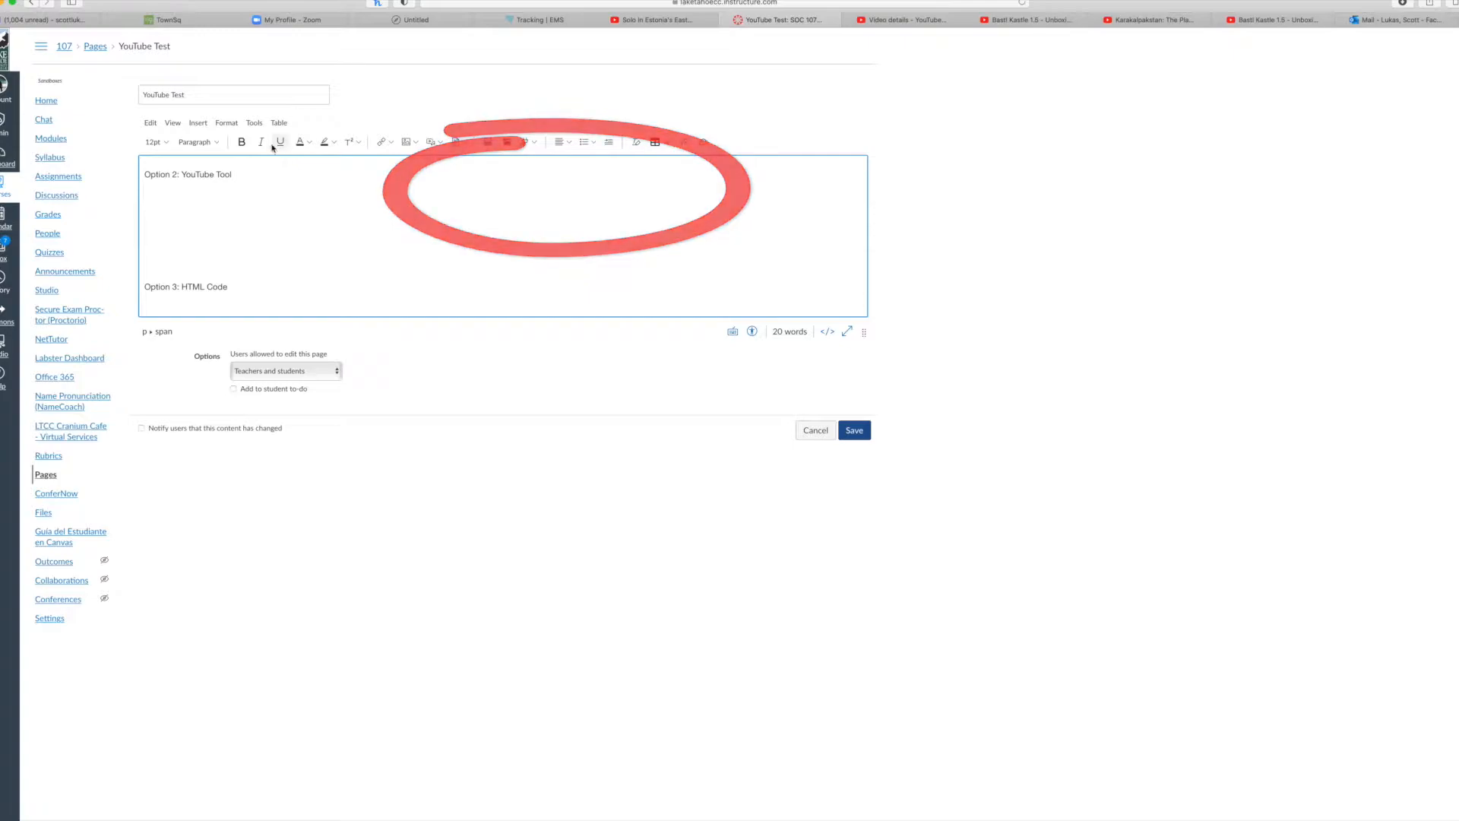
pyautogui.click(197, 122)
pyautogui.moveTo(254, 122)
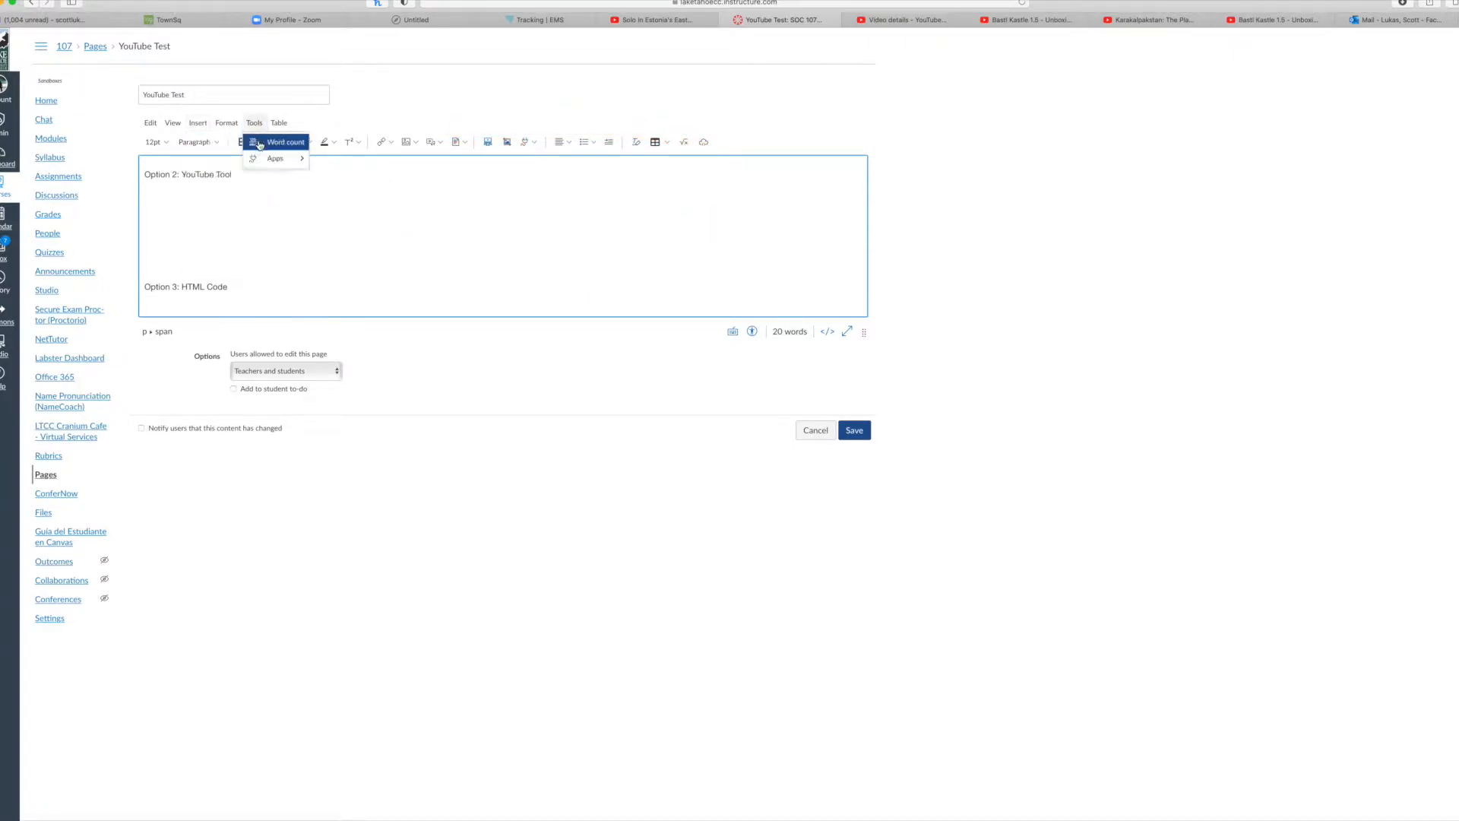
pyautogui.moveTo(259, 158)
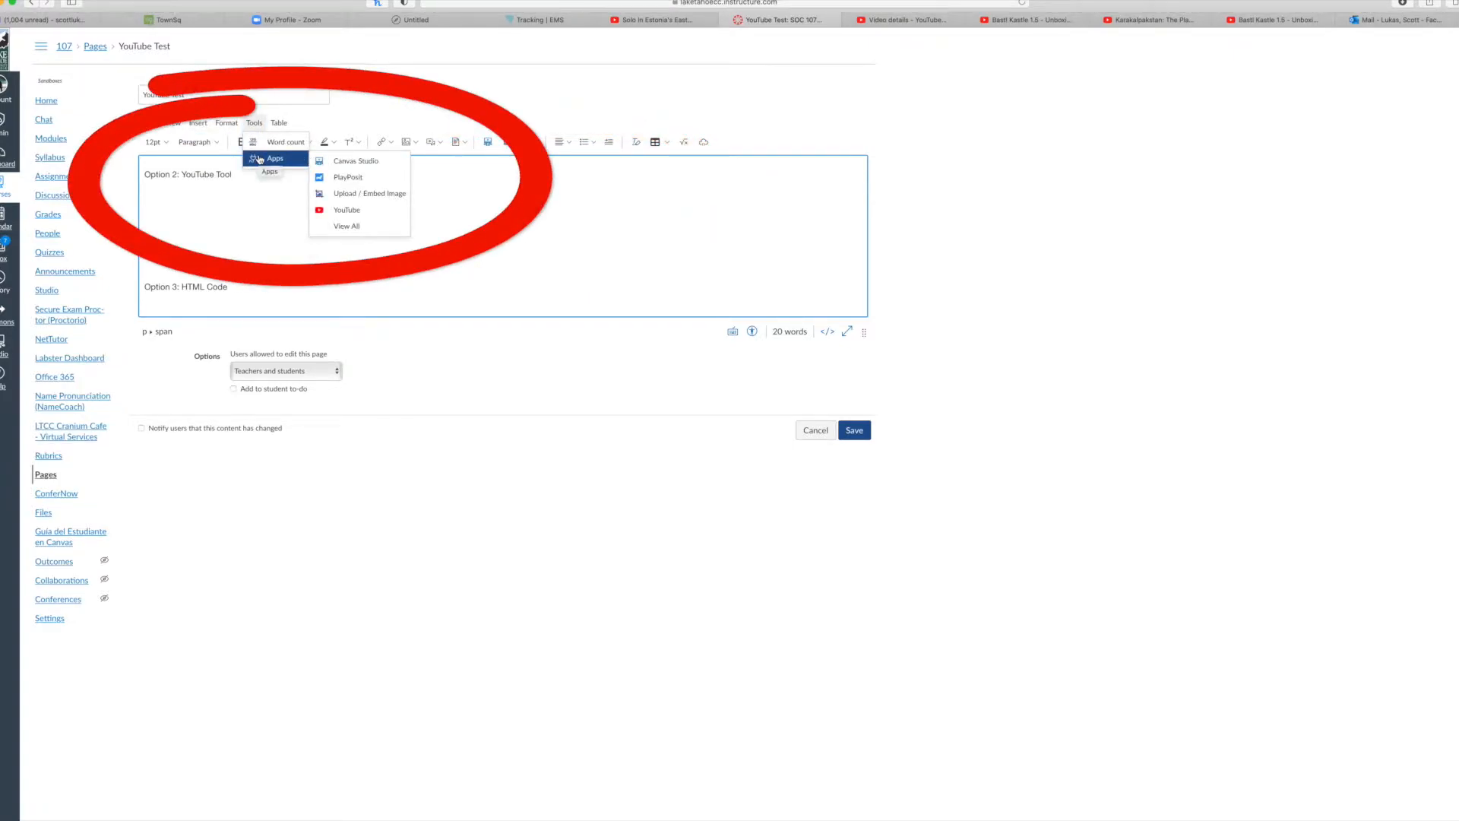
pyautogui.click(327, 210)
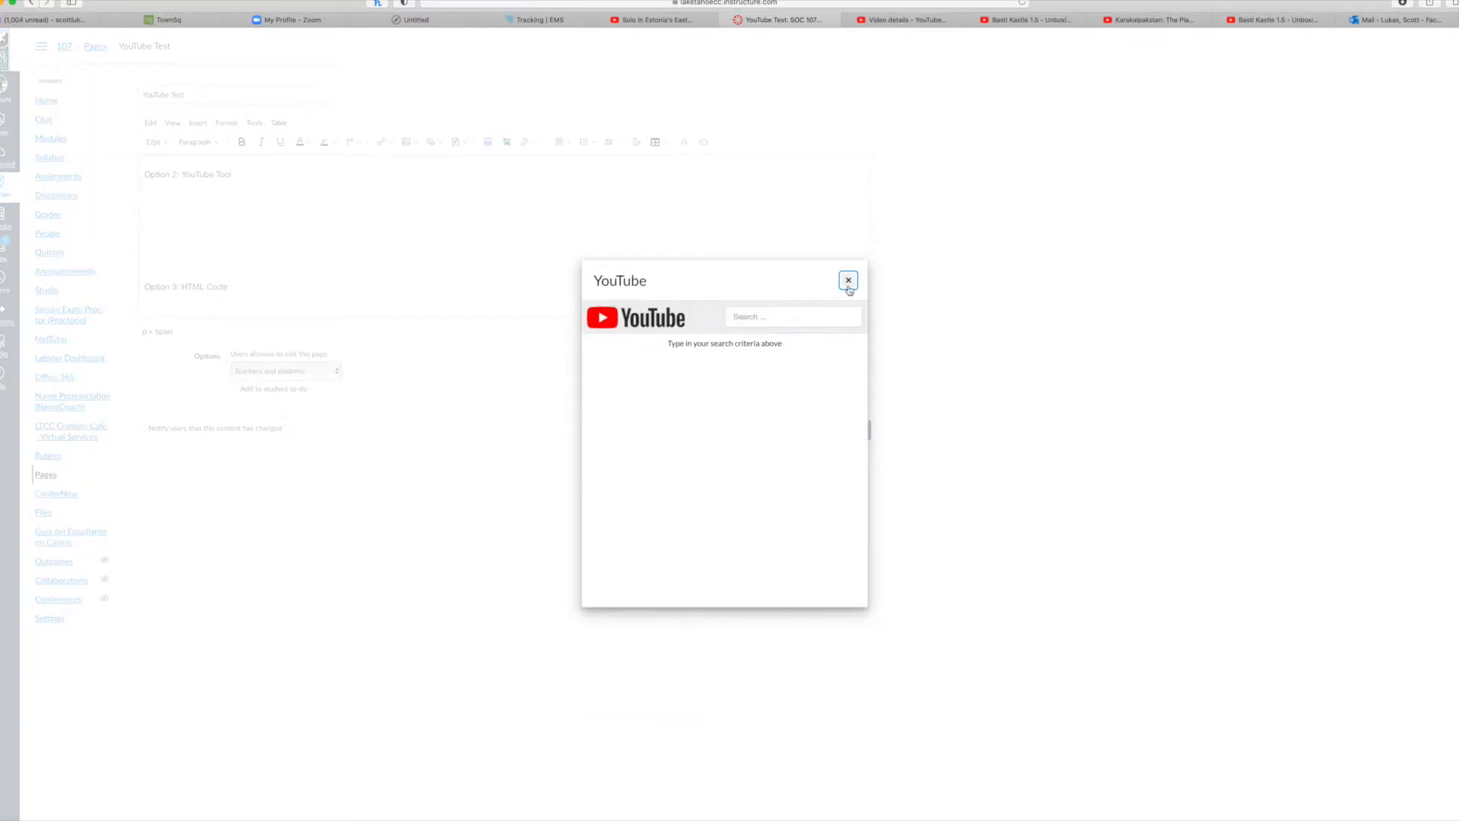
pyautogui.click(848, 281)
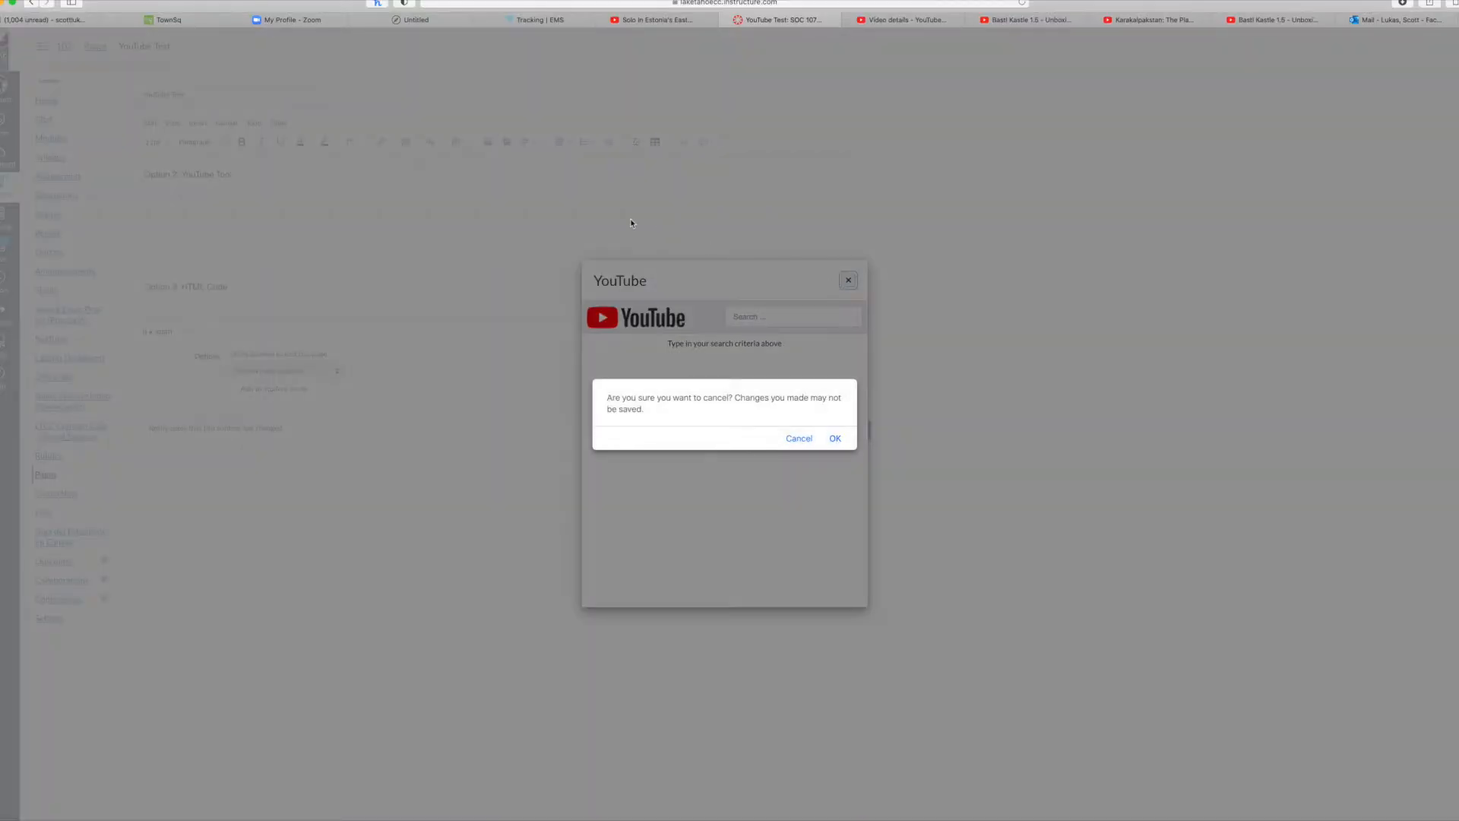
pyautogui.click(835, 439)
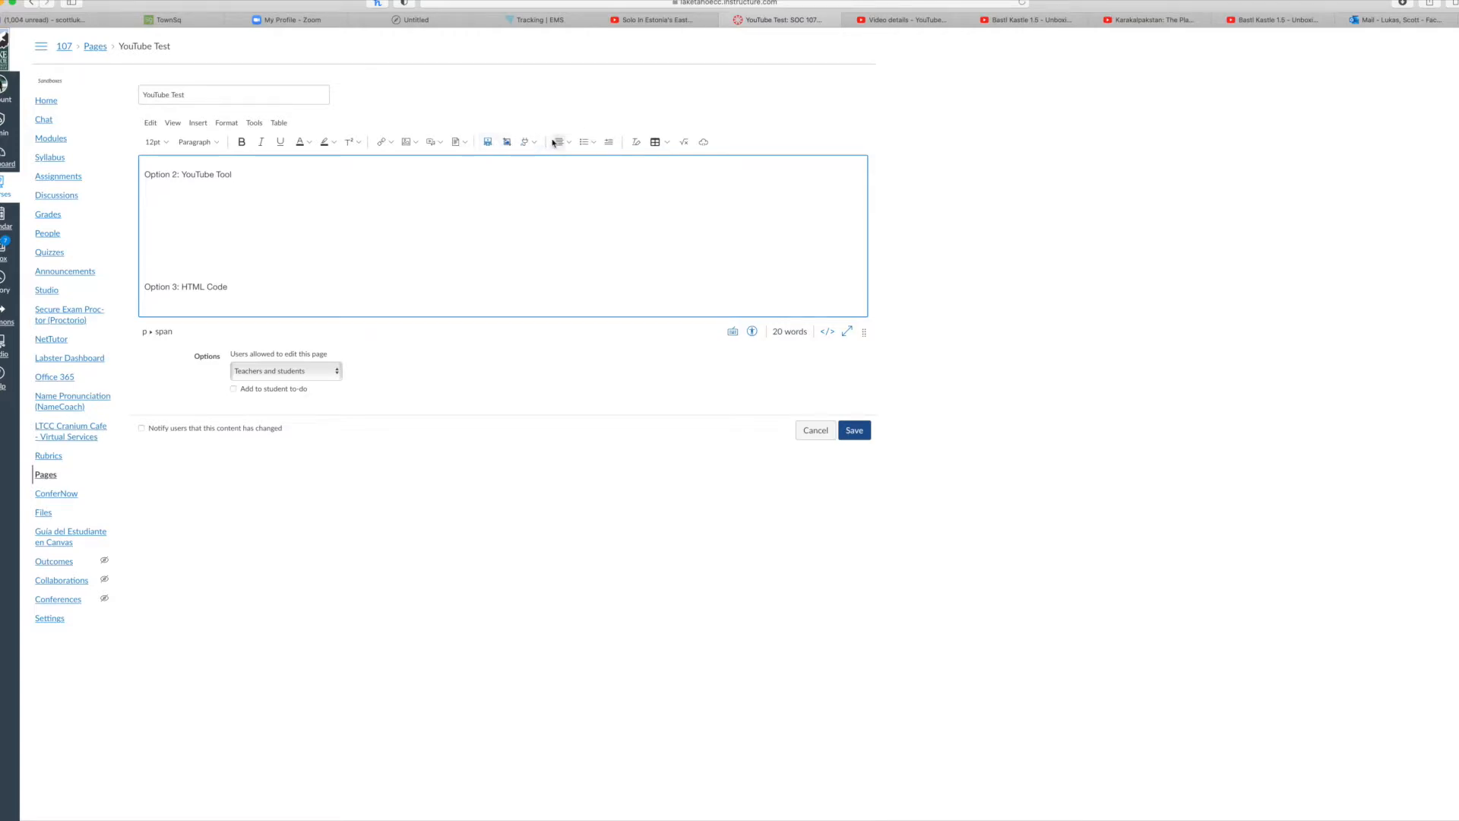
pyautogui.click(532, 142)
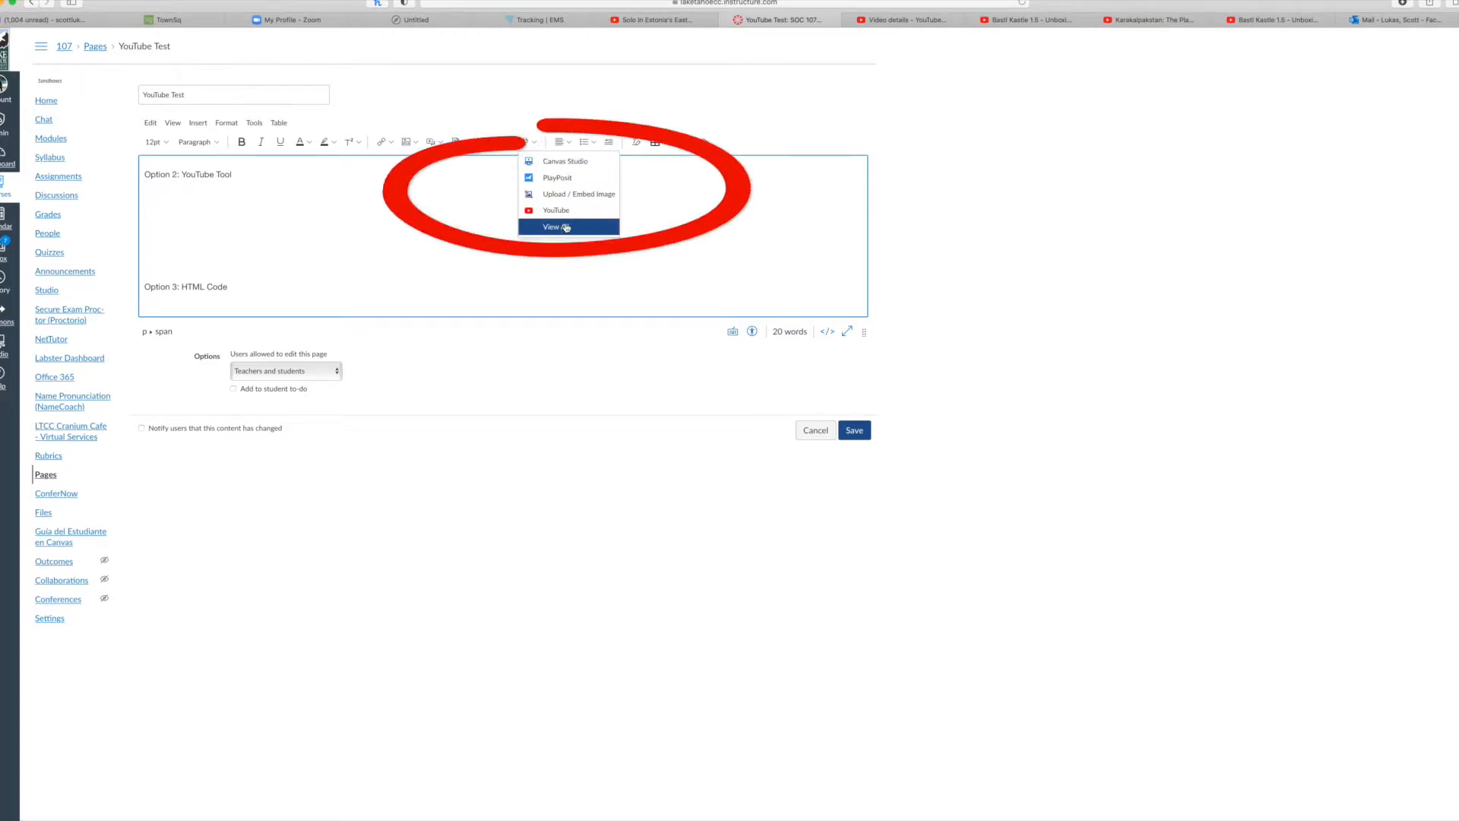
pyautogui.click(496, 221)
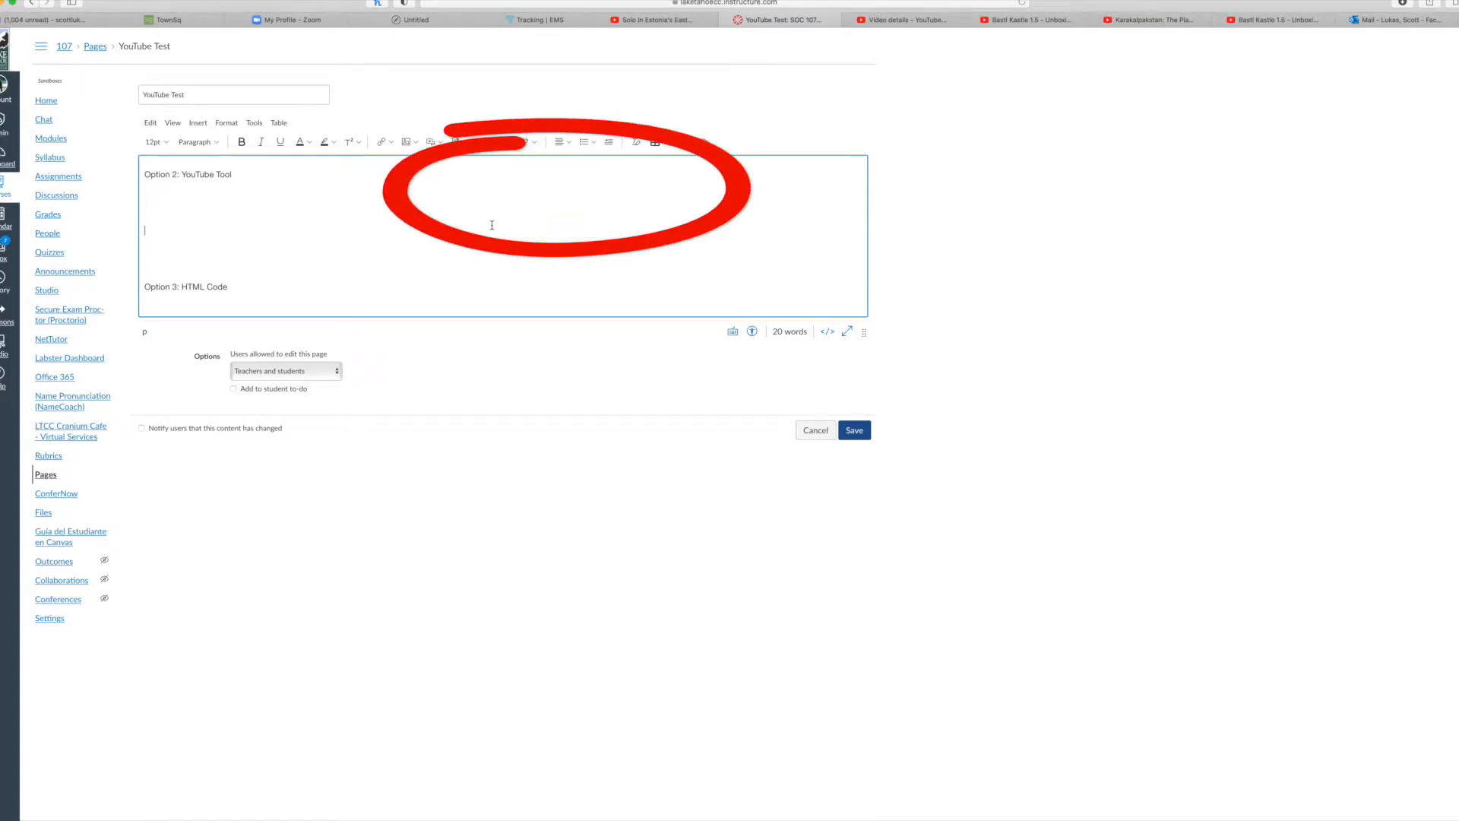
# - Open the YouTube app from the page editor, search for "Bastl Kastle 1.5" and look through the results
pyautogui.click(535, 142)
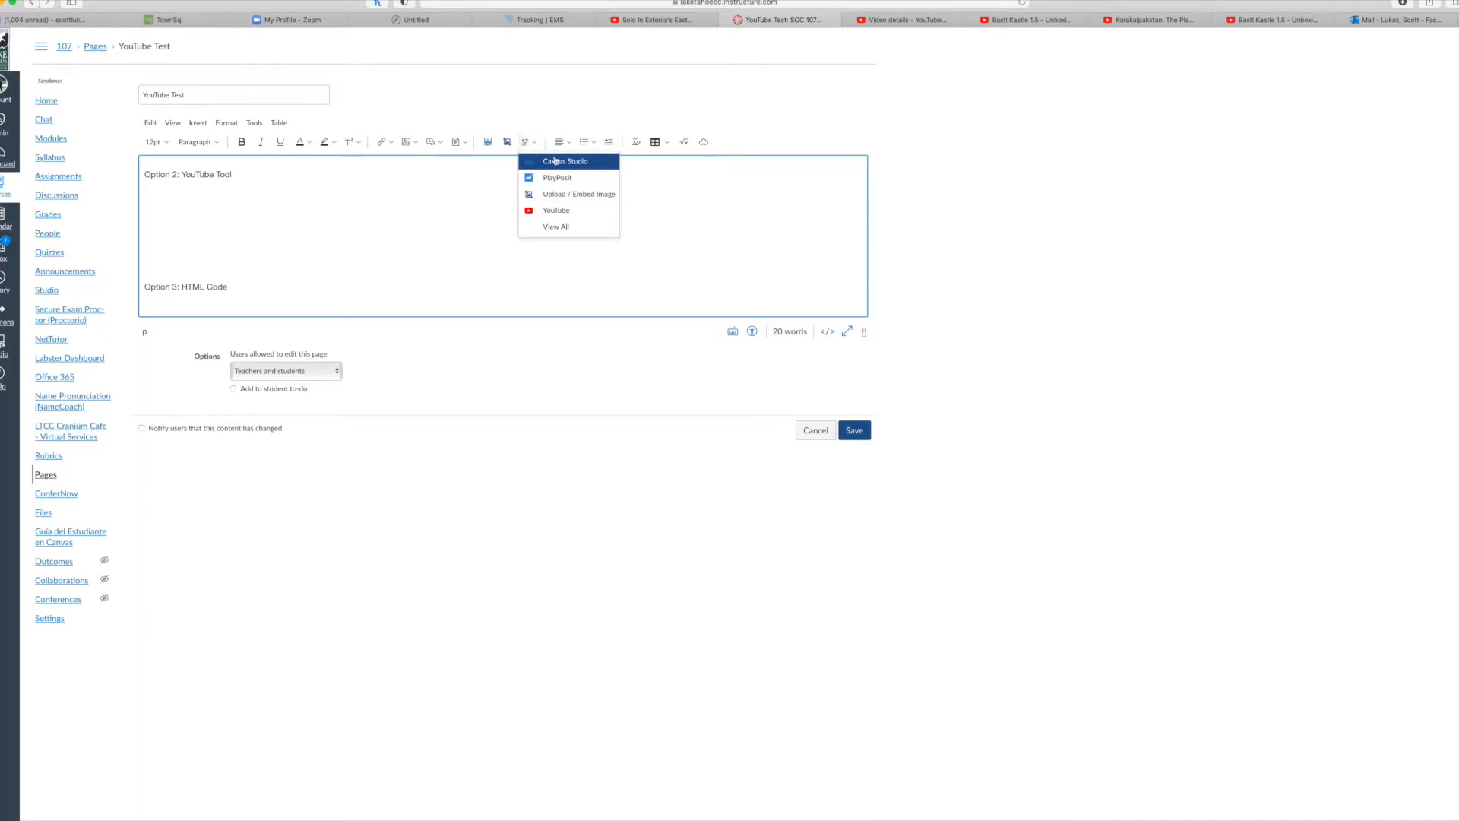
pyautogui.click(555, 210)
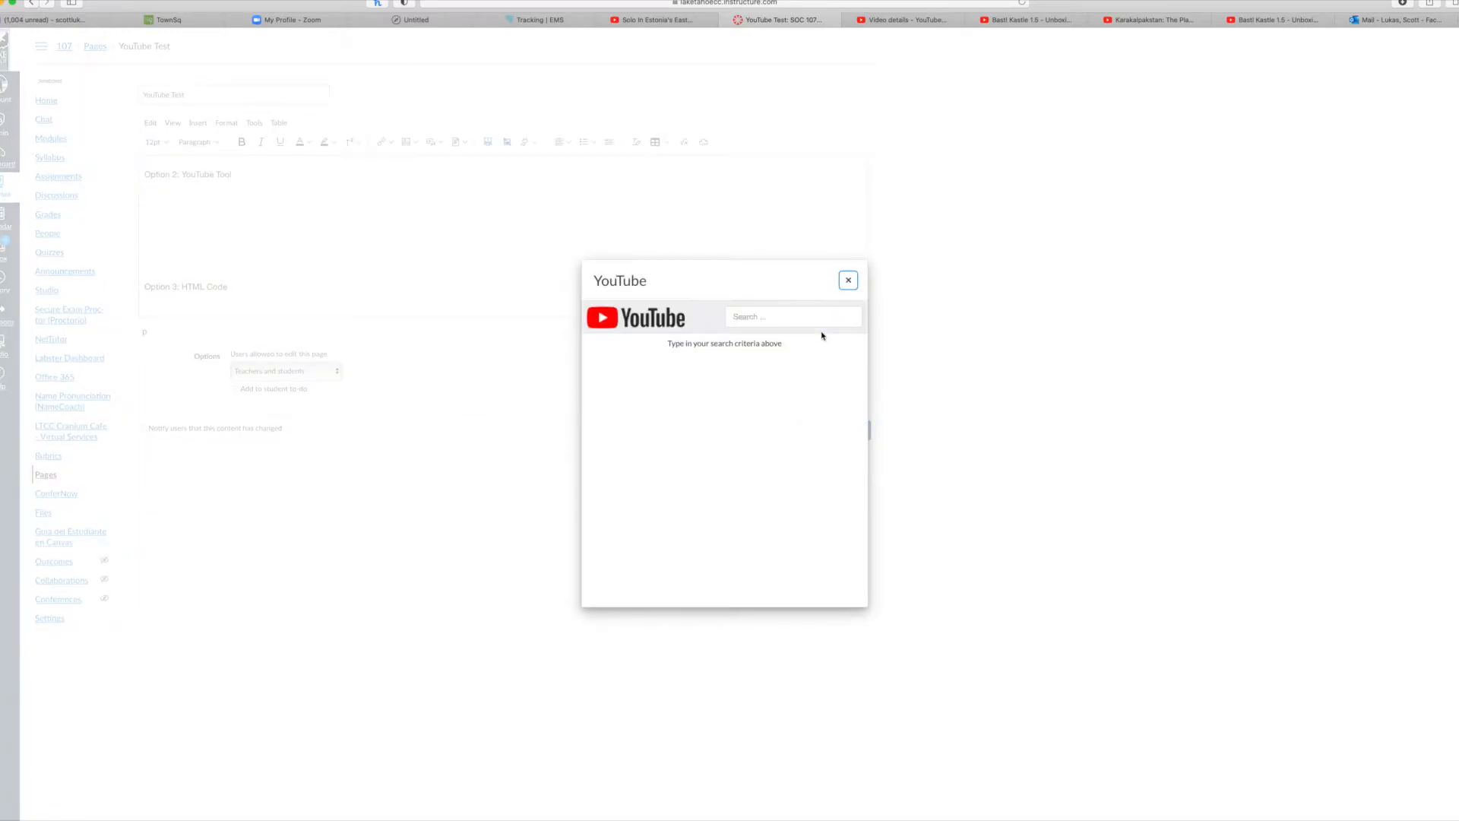
pyautogui.click(767, 321)
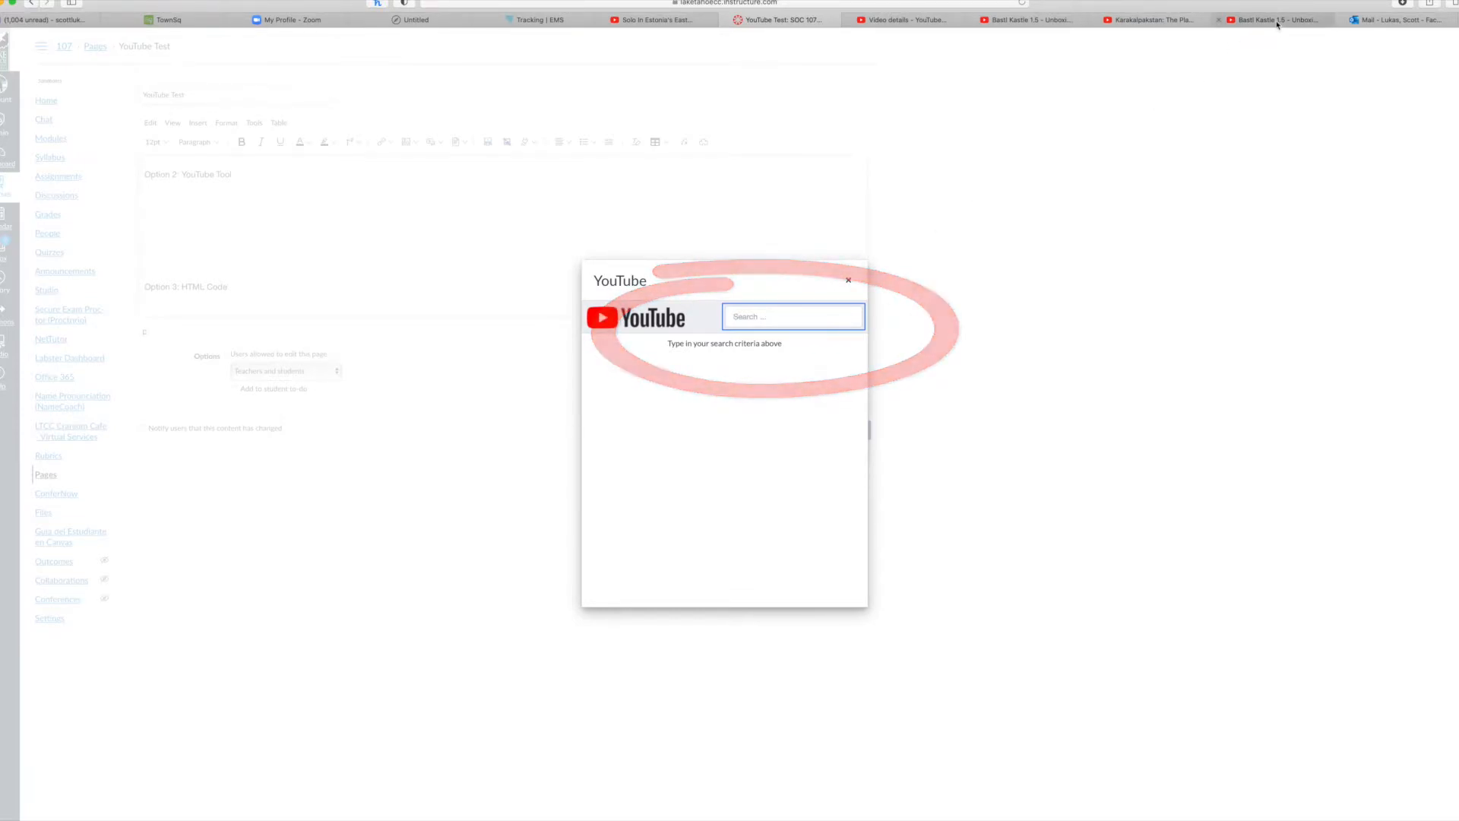
pyautogui.write('Ba')
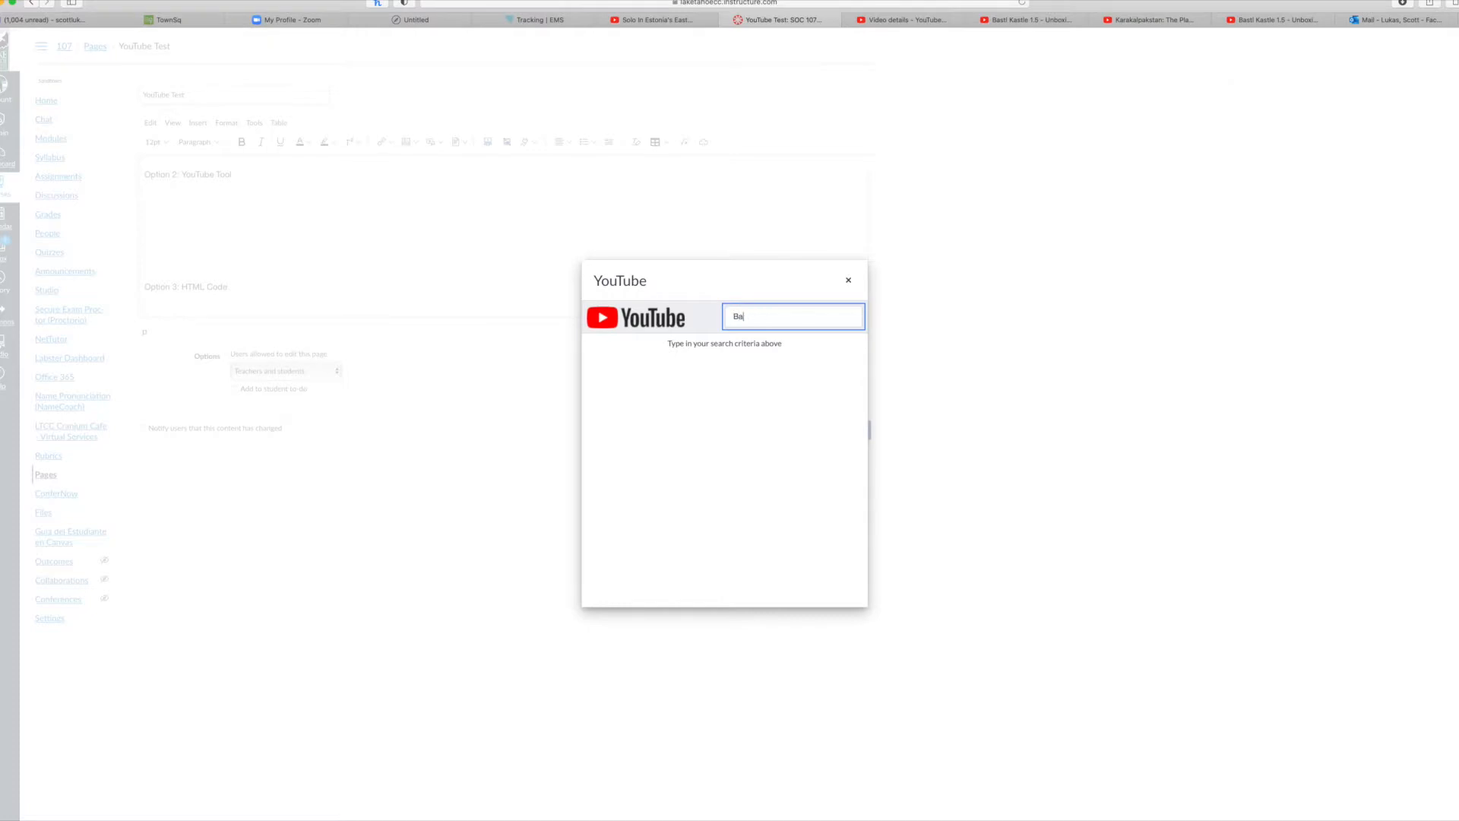
pyautogui.write('sti ')
pyautogui.write('K')
pyautogui.write('astle ')
pyautogui.write('1.5')
pyautogui.press('Return')
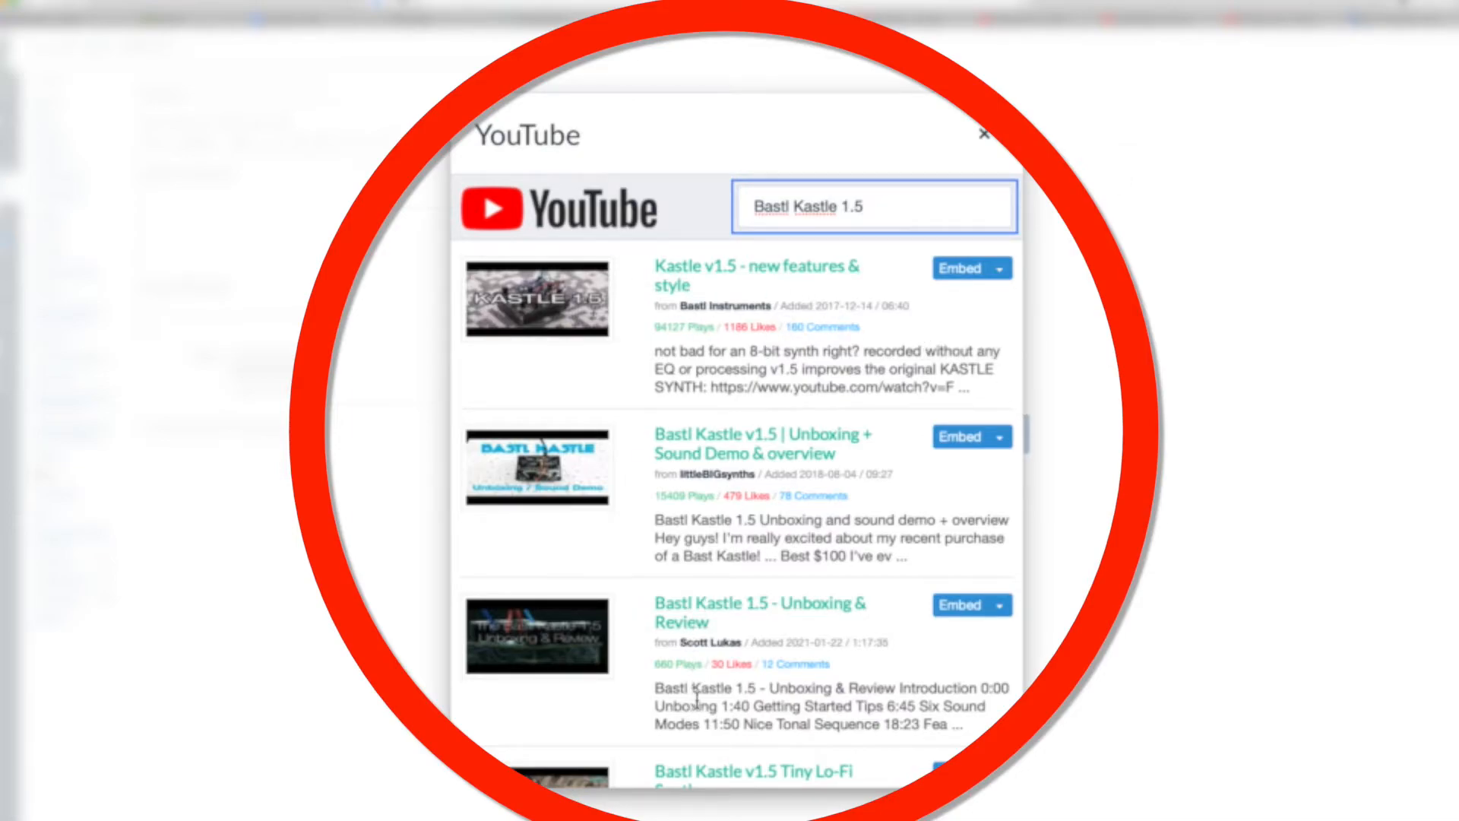
pyautogui.scroll(-2, 606, 673)
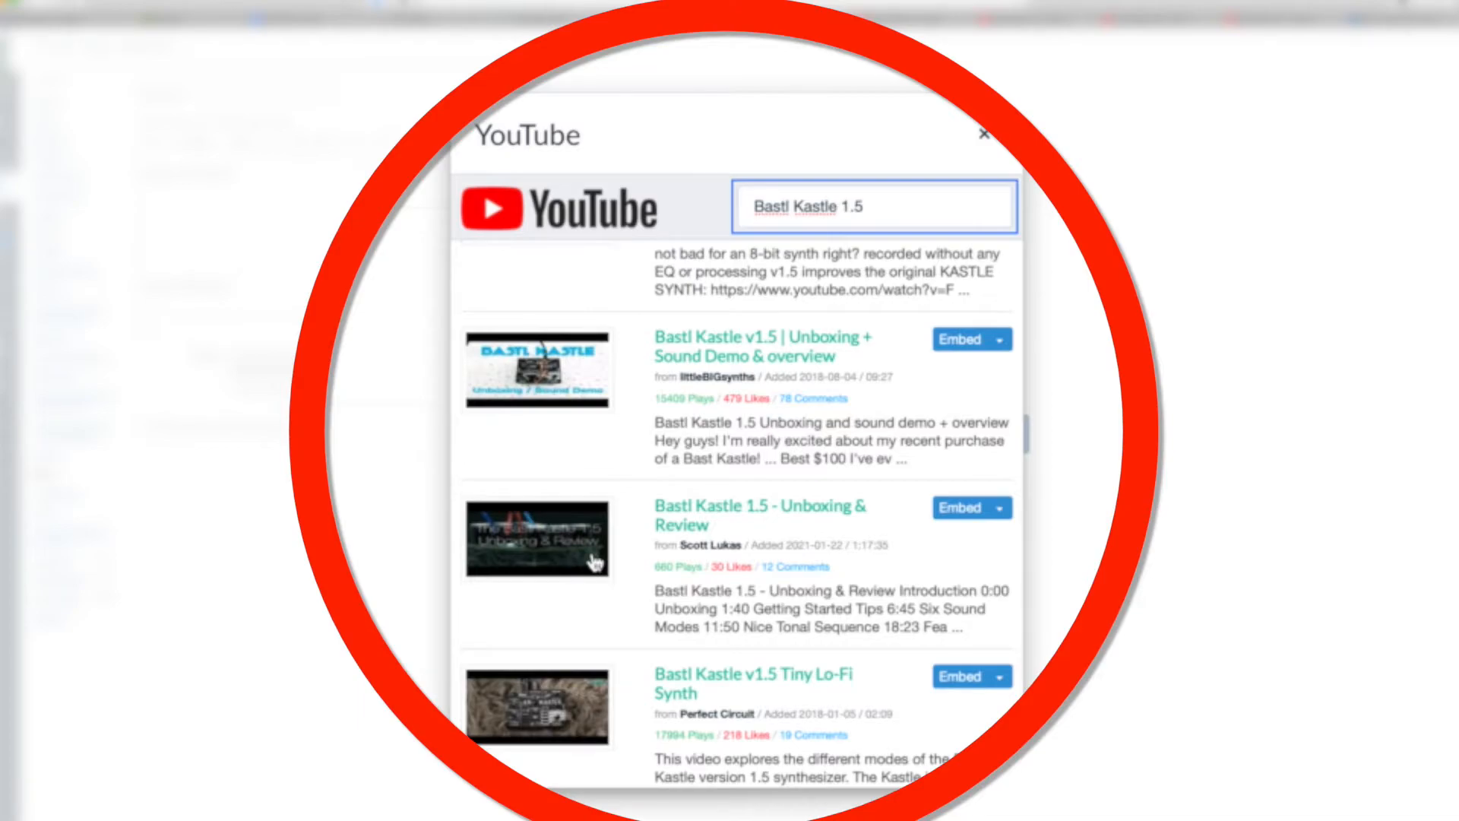
pyautogui.scroll(1, 917, 280)
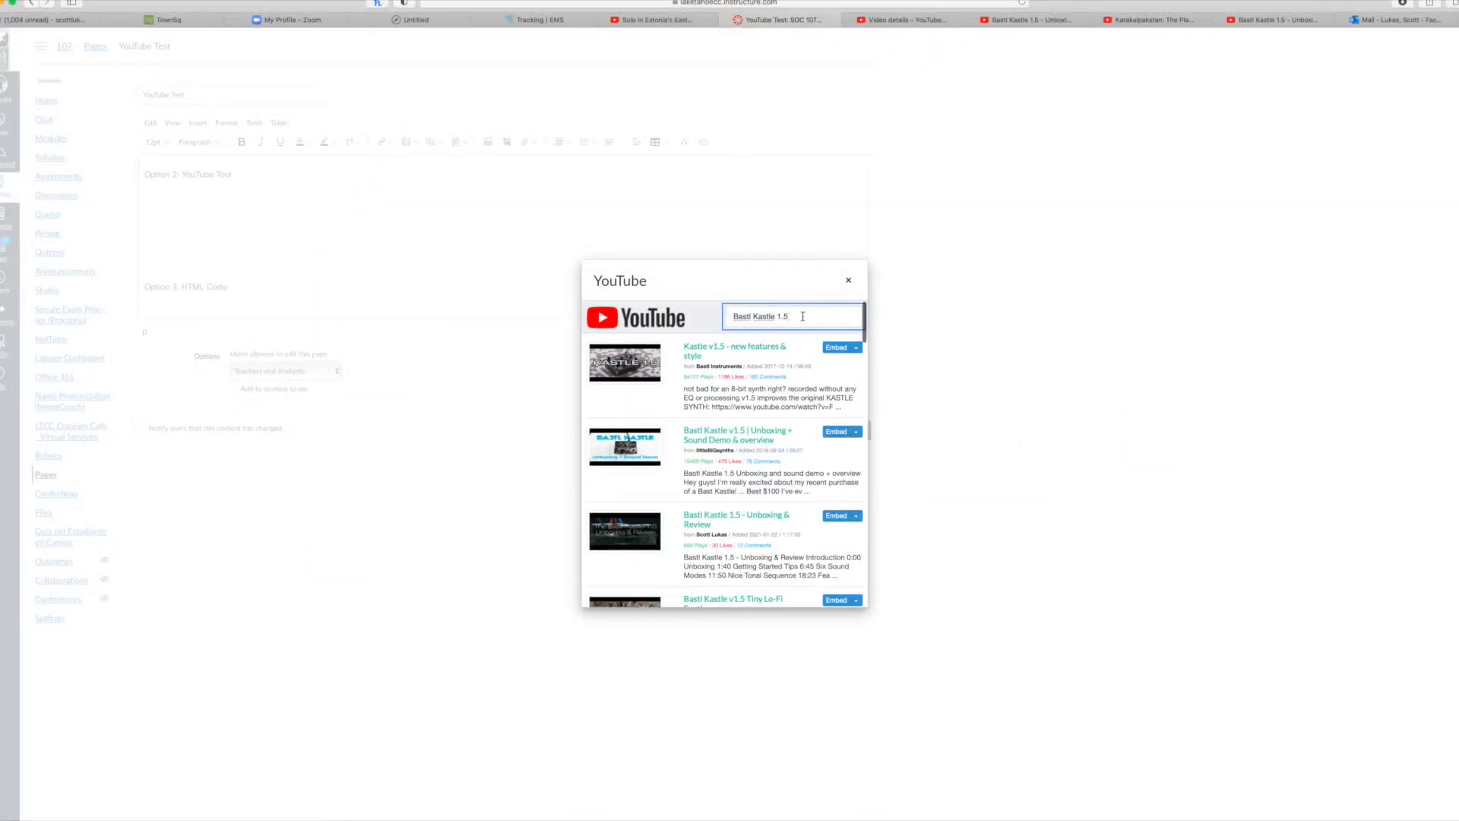
pyautogui.moveTo(805, 315); pyautogui.dragTo(711, 318)
pyautogui.press('BackSpace')
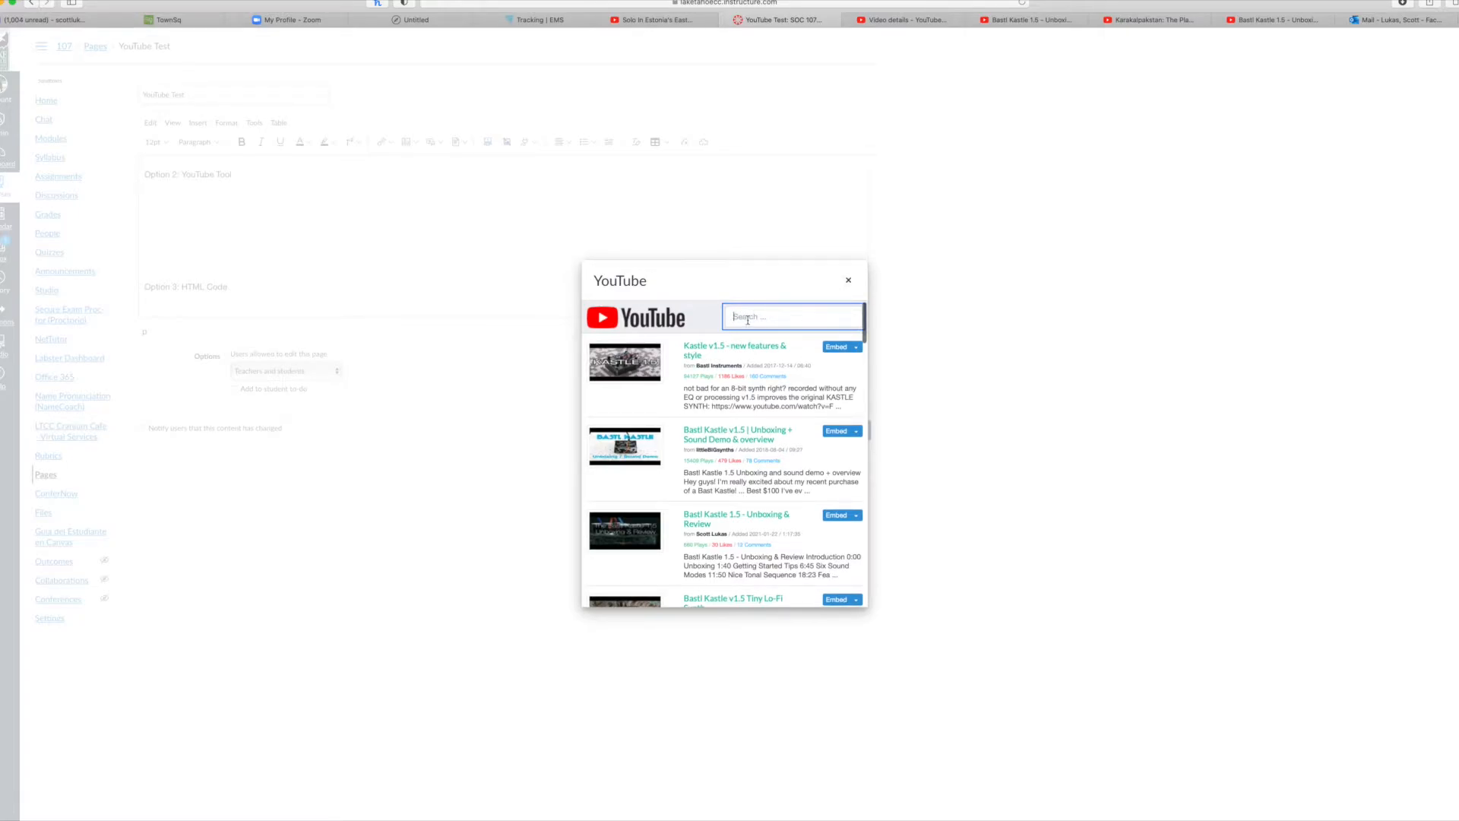
pyautogui.write('https://youtu.be/cDWffb5D5lo')
pyautogui.press('Return')
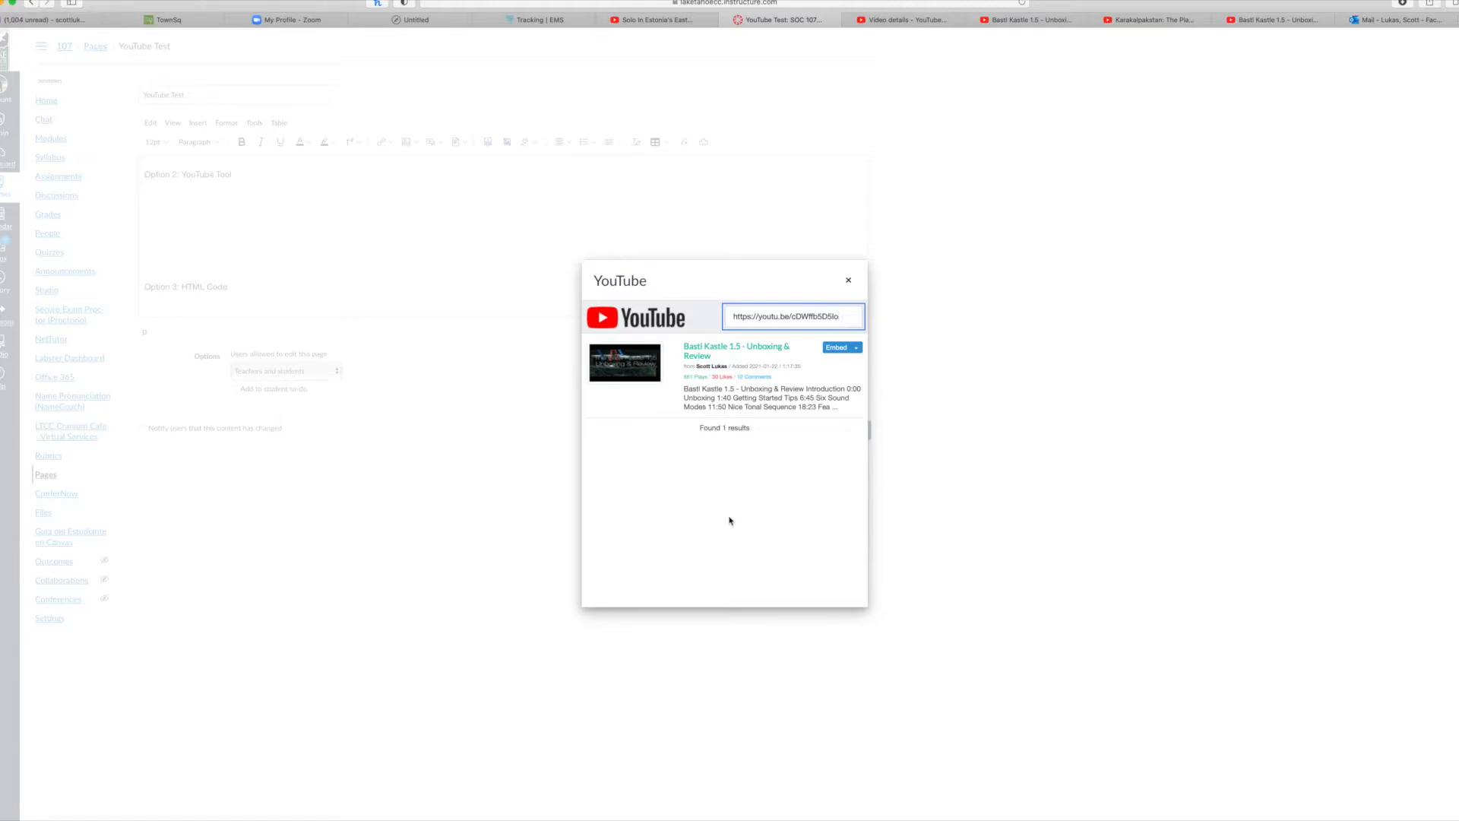
pyautogui.tripleClick(832, 316)
pyautogui.moveTo(853, 316); pyautogui.dragTo(727, 311)
pyautogui.press('super+c')
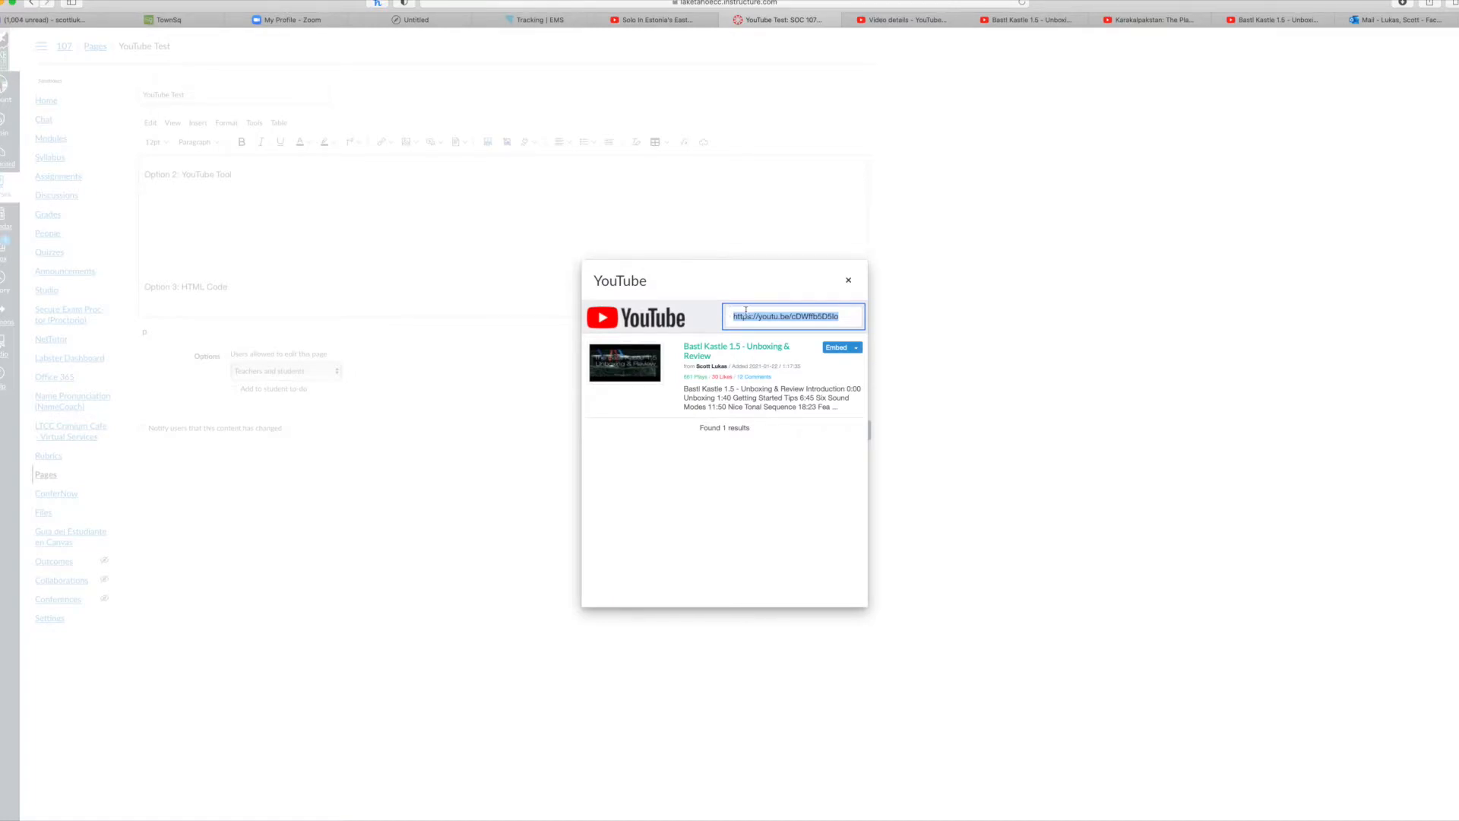
pyautogui.moveTo(849, 317); pyautogui.dragTo(756, 309)
# - Insert the Bastl Kastle 1.5 - Unboxing & Review video under Option 2 as a return link and save the page
pyautogui.click(858, 349)
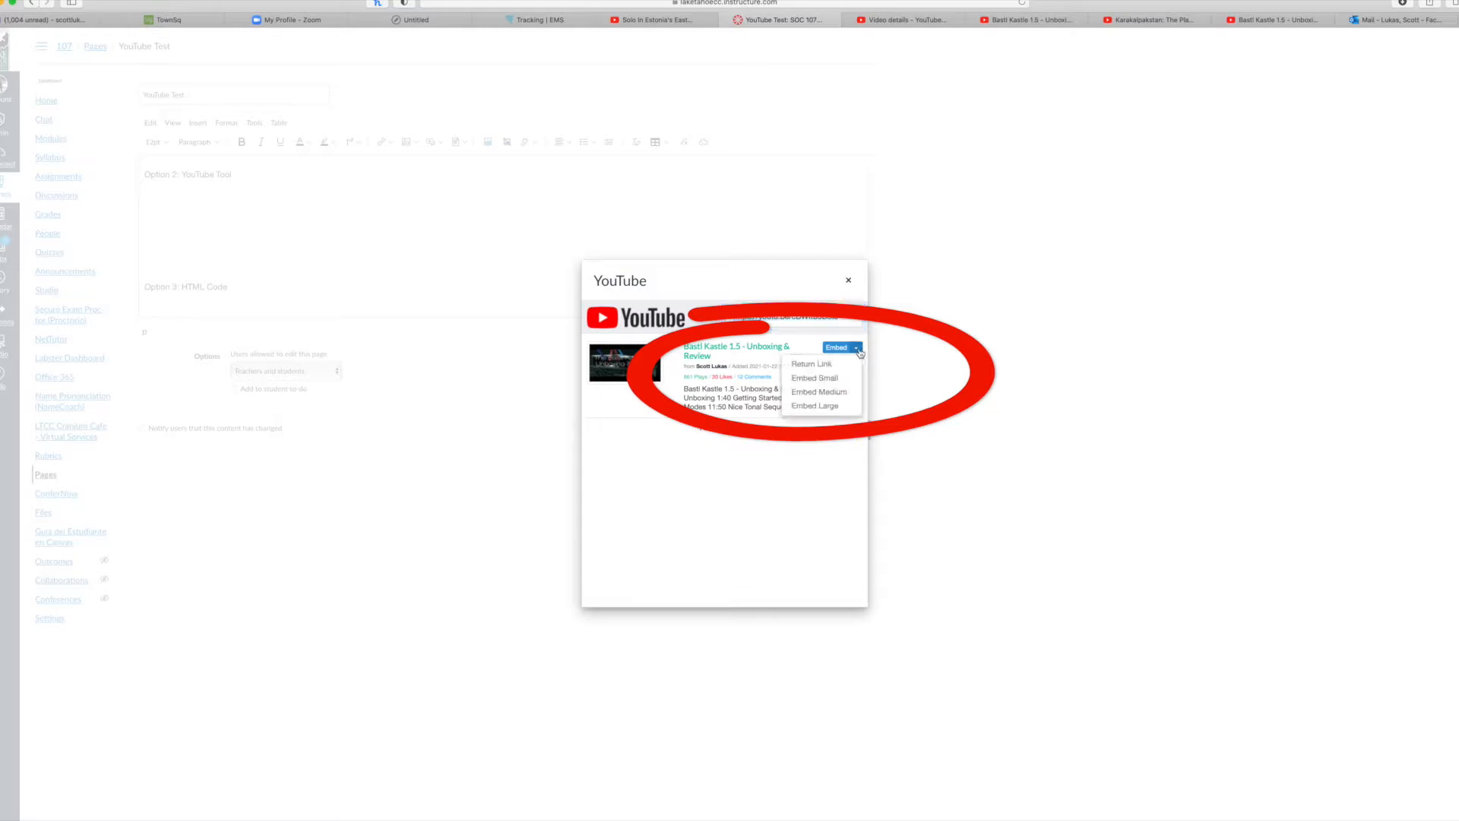
pyautogui.click(826, 368)
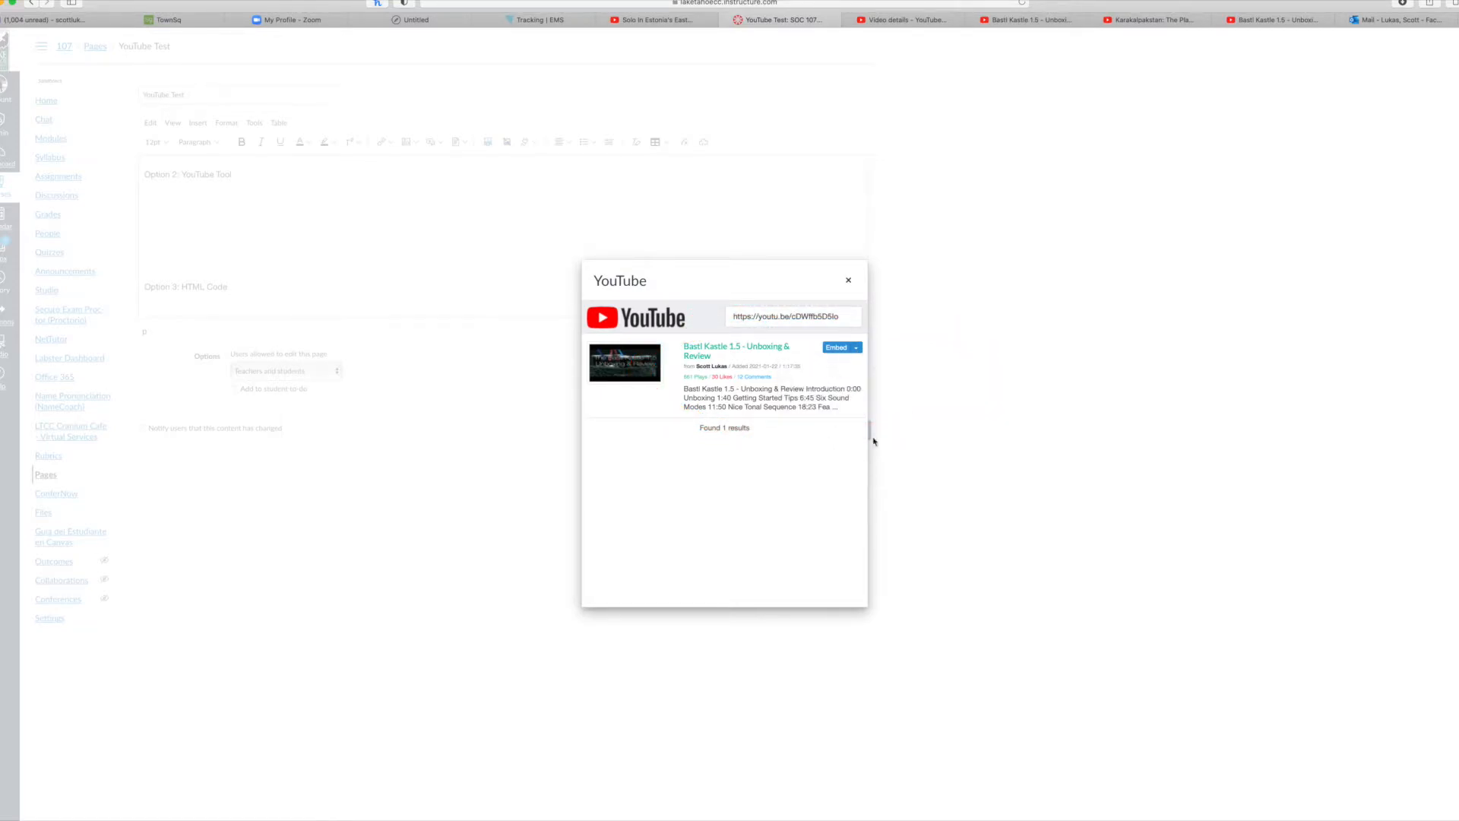
pyautogui.click(854, 430)
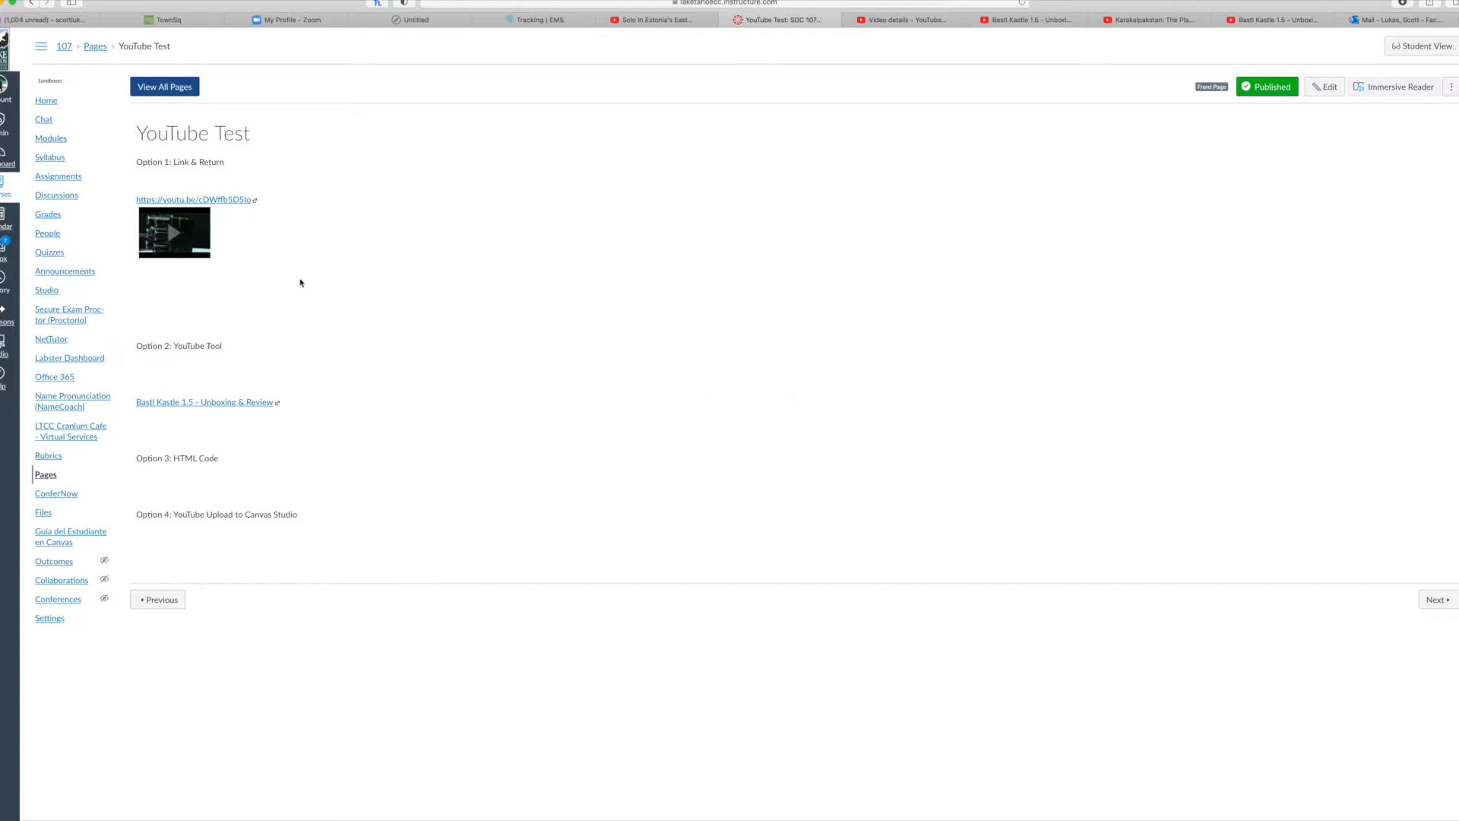
# - Test the Bastl Kastle 1.5 - Unboxing & Review link under Option 2 by playing the video, and return to the Canvas page
pyautogui.click(226, 406)
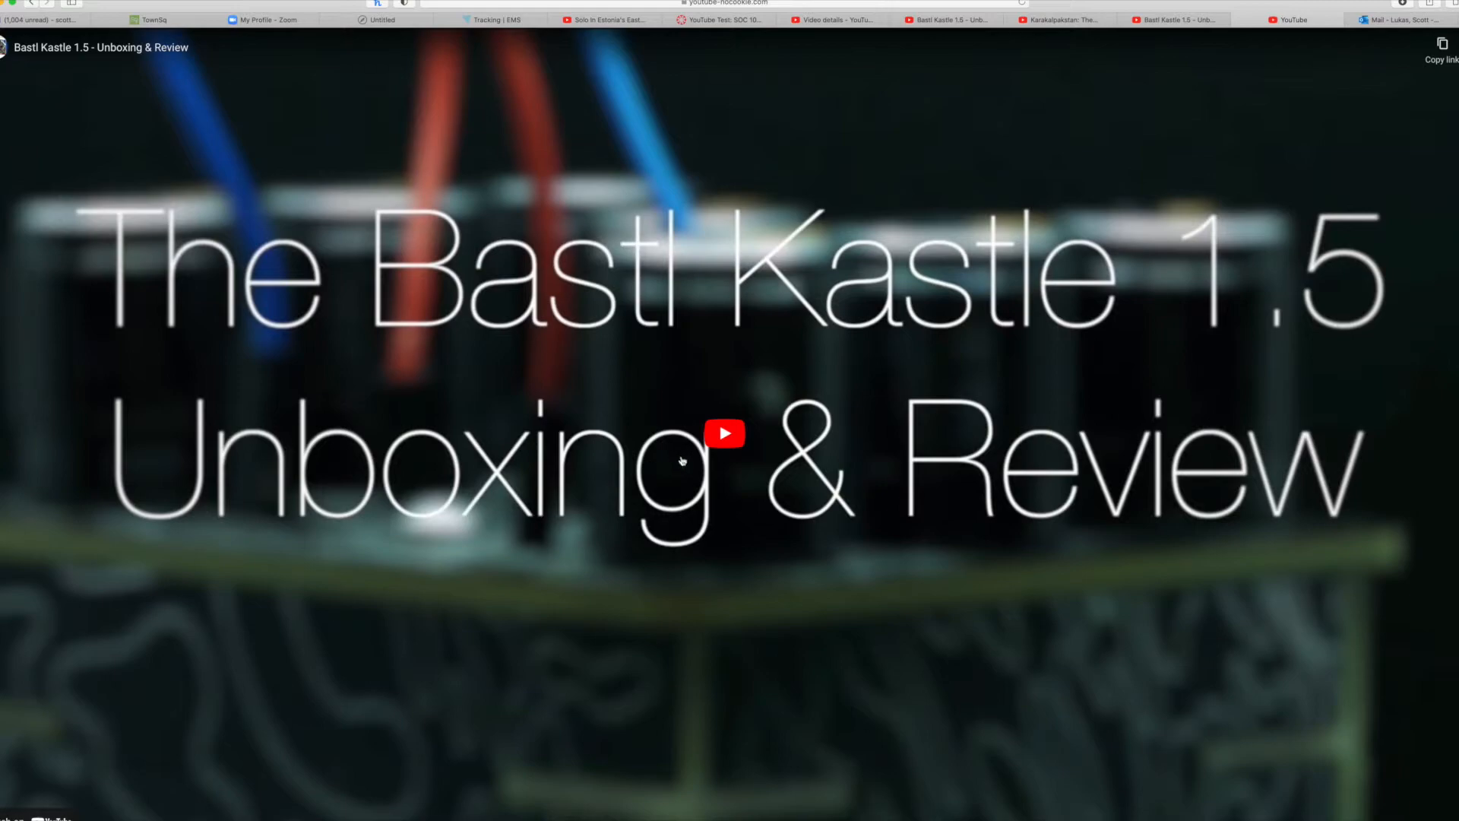
pyautogui.click(731, 437)
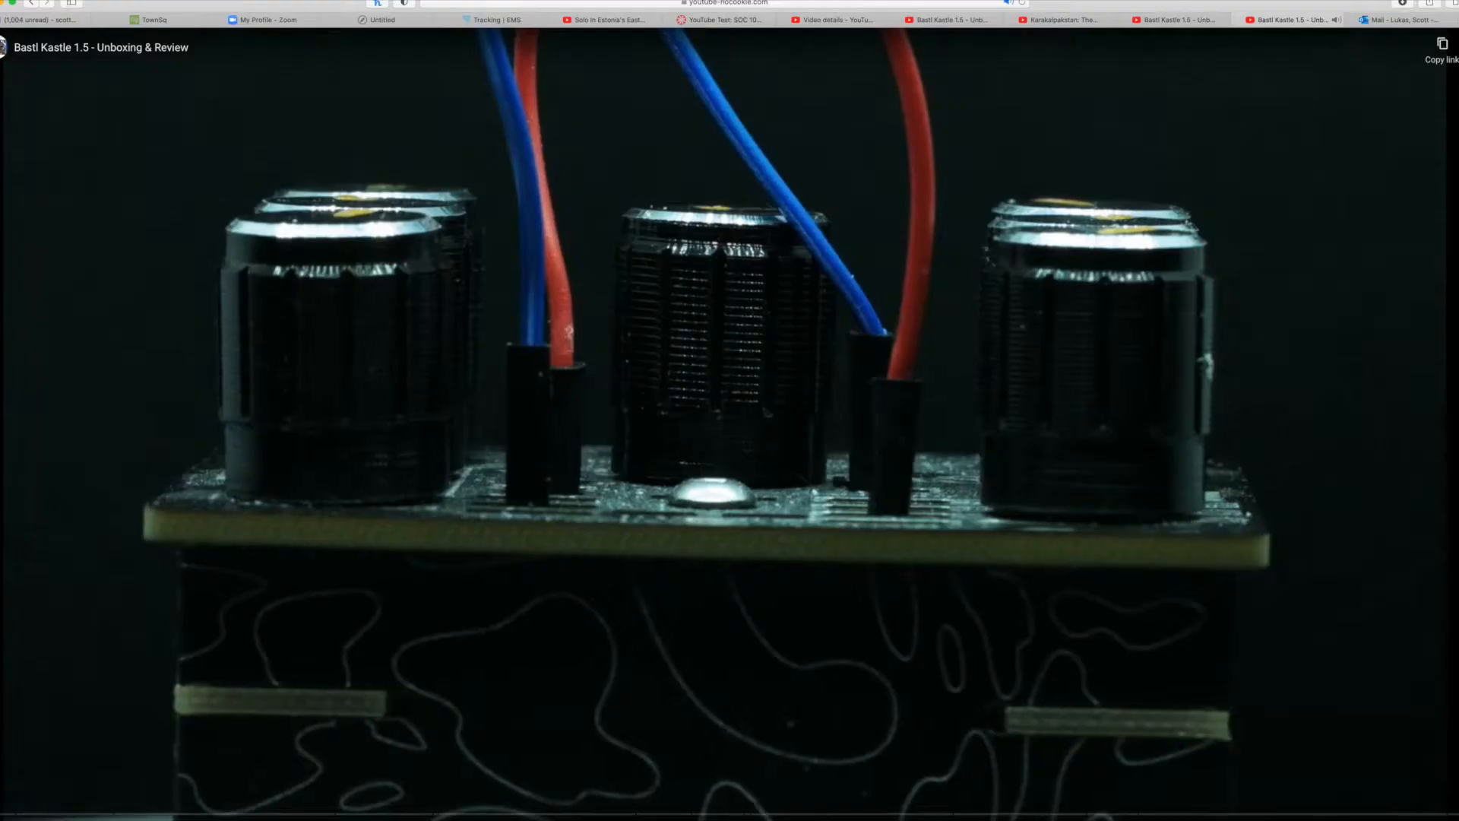
pyautogui.click(1060, 96)
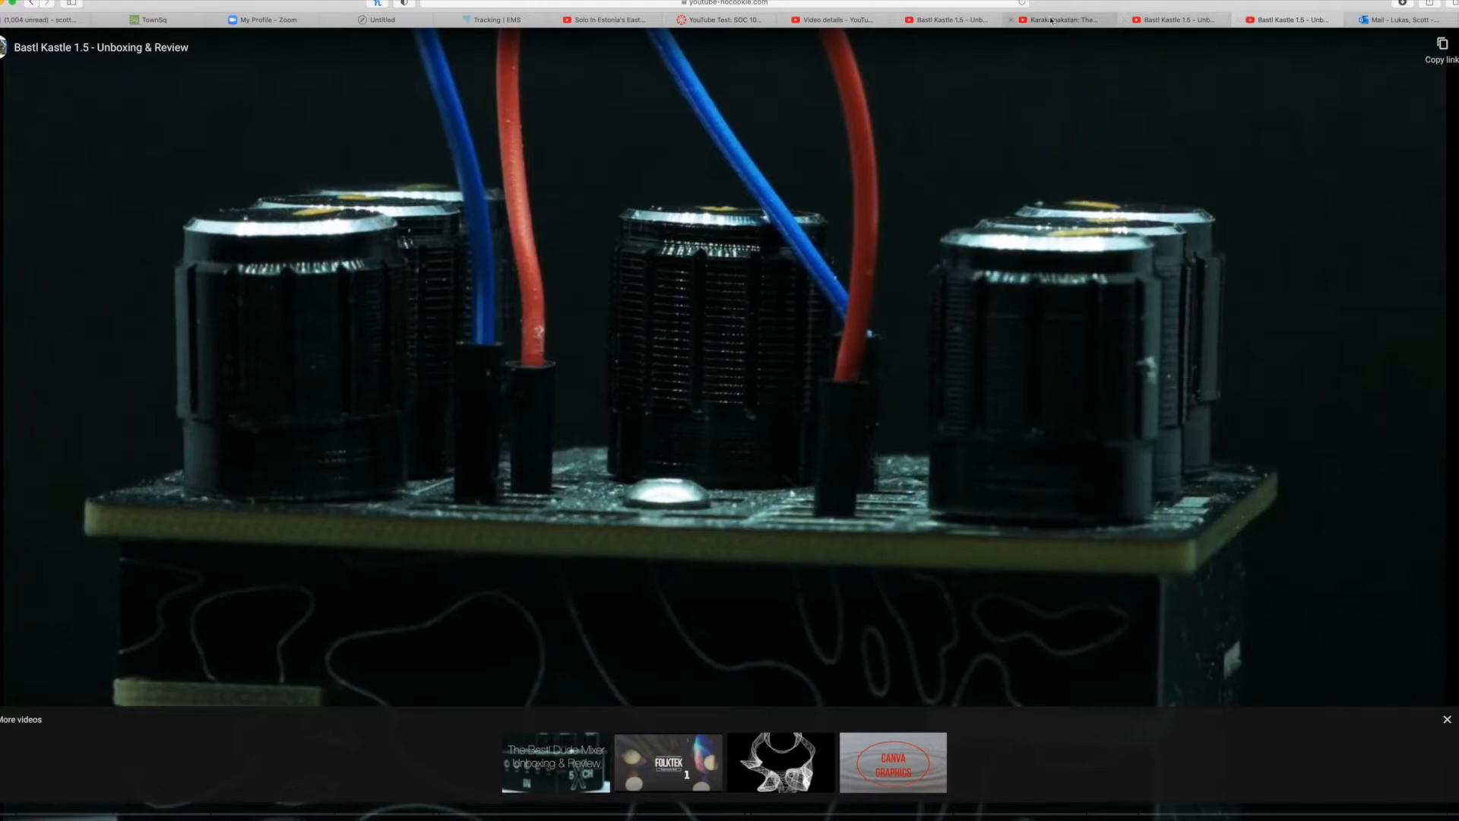
pyautogui.click(722, 20)
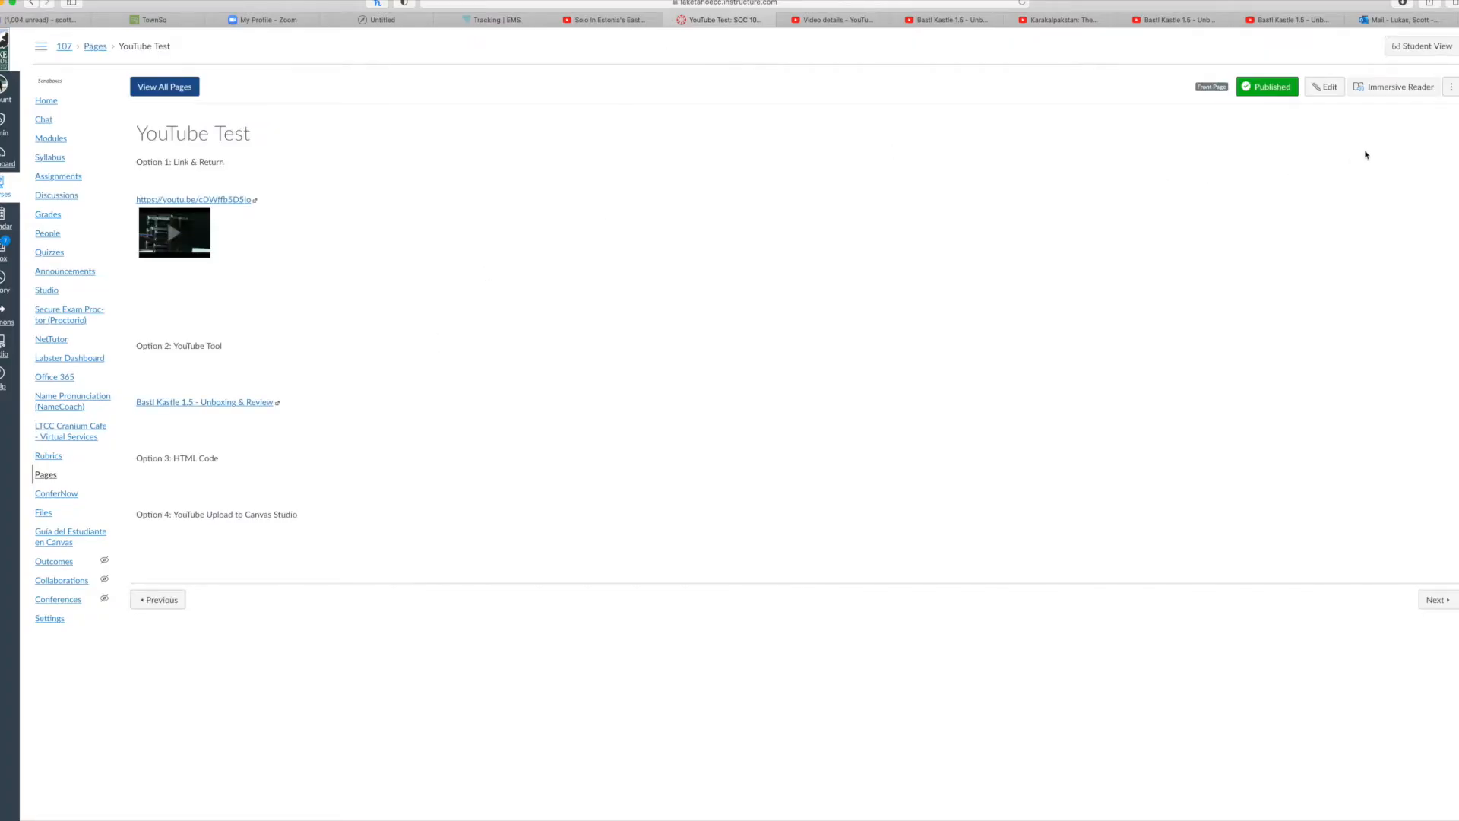
# - Edit the YouTube Test page and delete the Bastl Kastle 1.5 - Unboxing & Review link under Option 2
pyautogui.click(1325, 87)
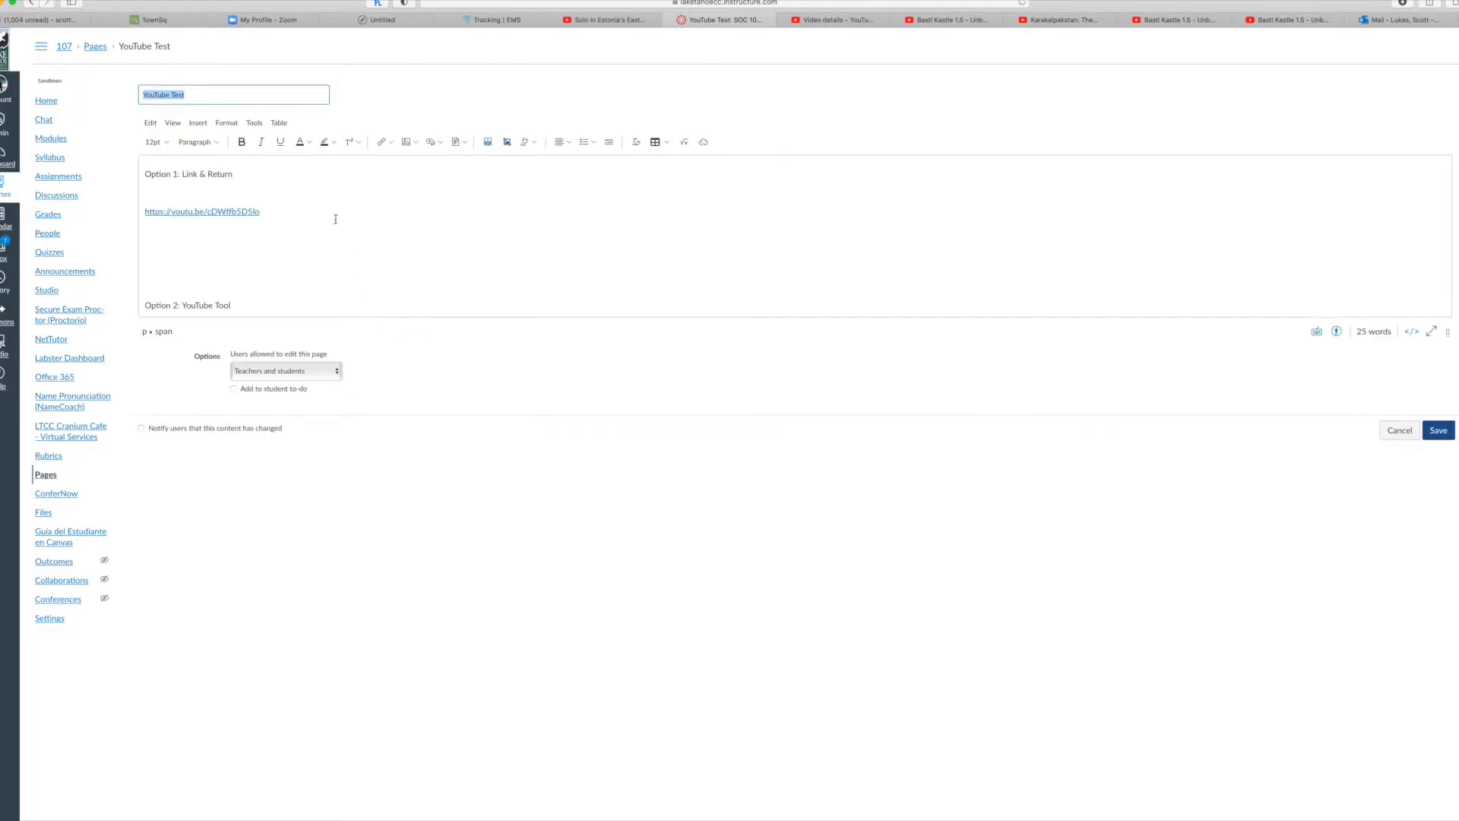
pyautogui.scroll(-3, 327, 265)
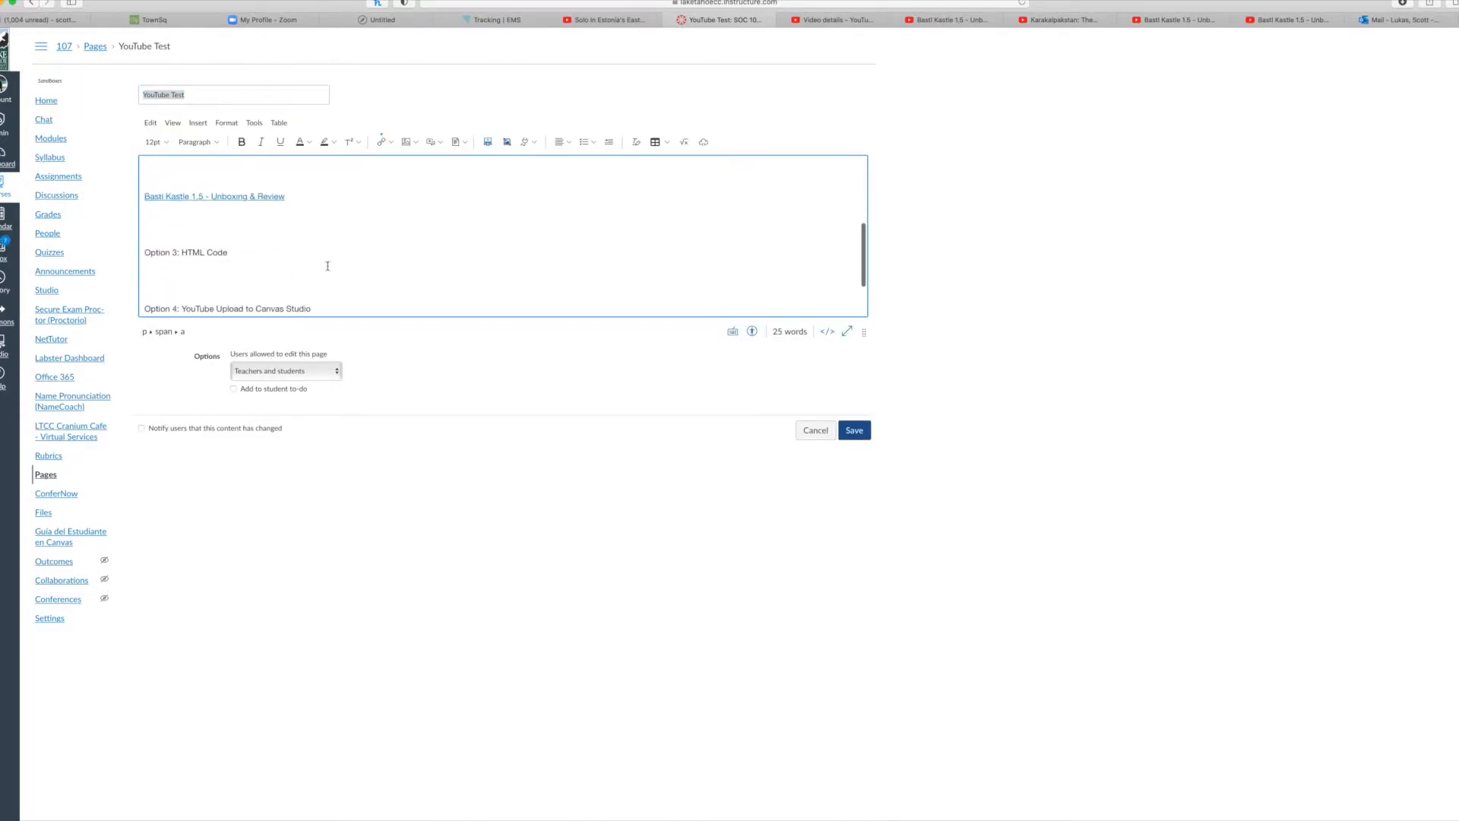
pyautogui.scroll(2, 327, 267)
pyautogui.tripleClick(159, 260)
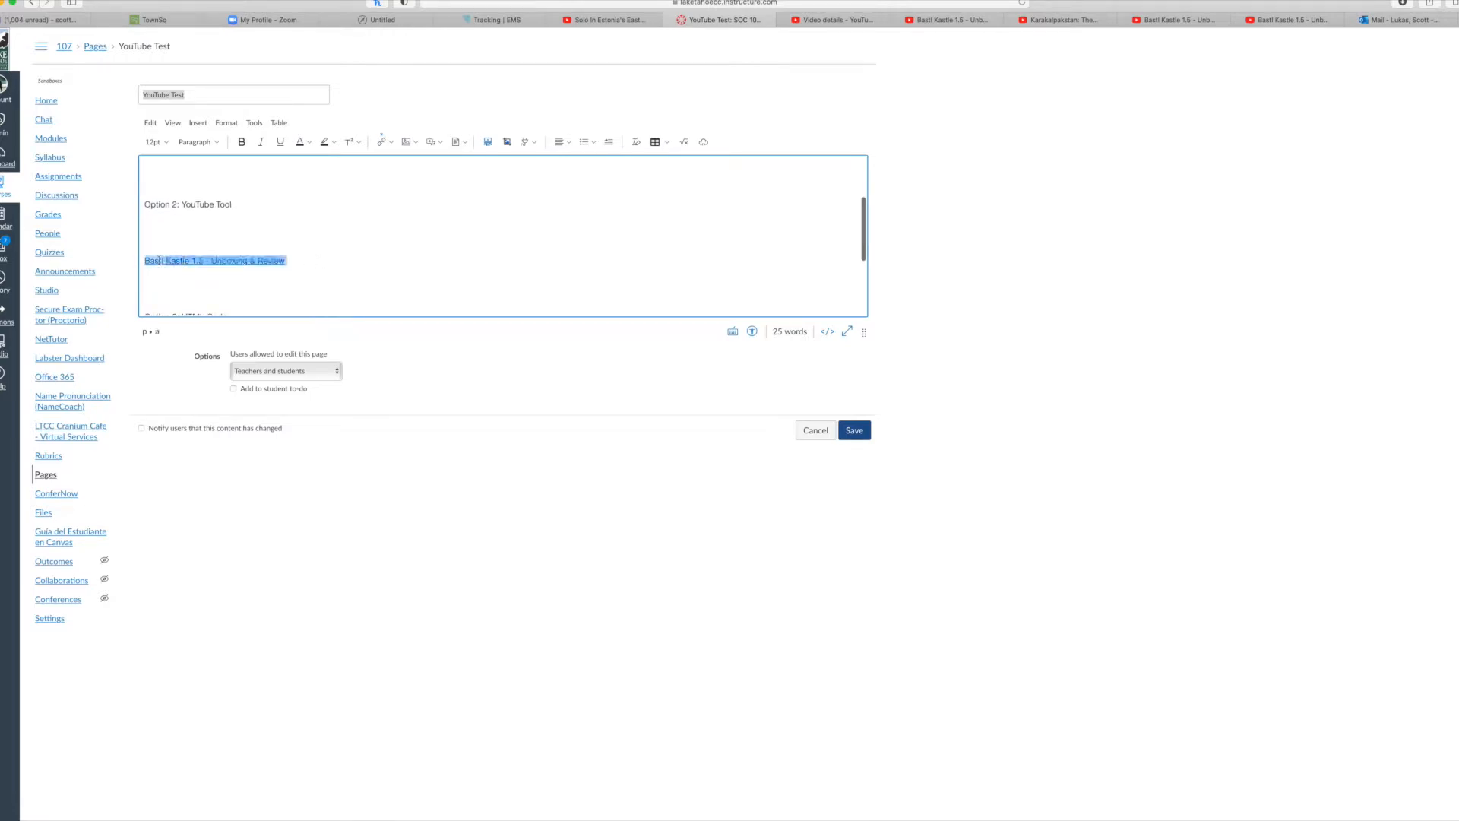
pyautogui.press('BackSpace')
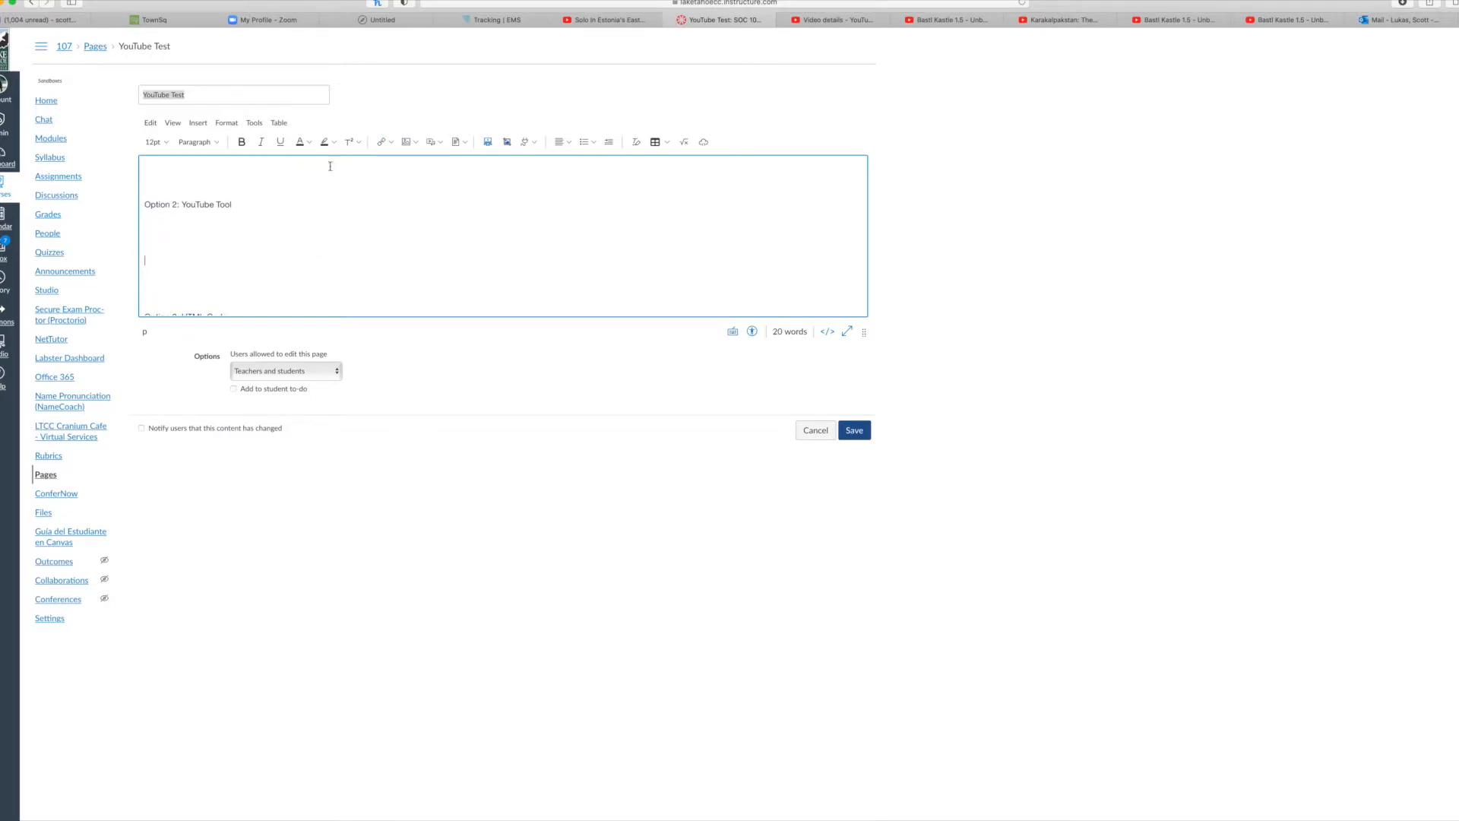
pyautogui.click(530, 142)
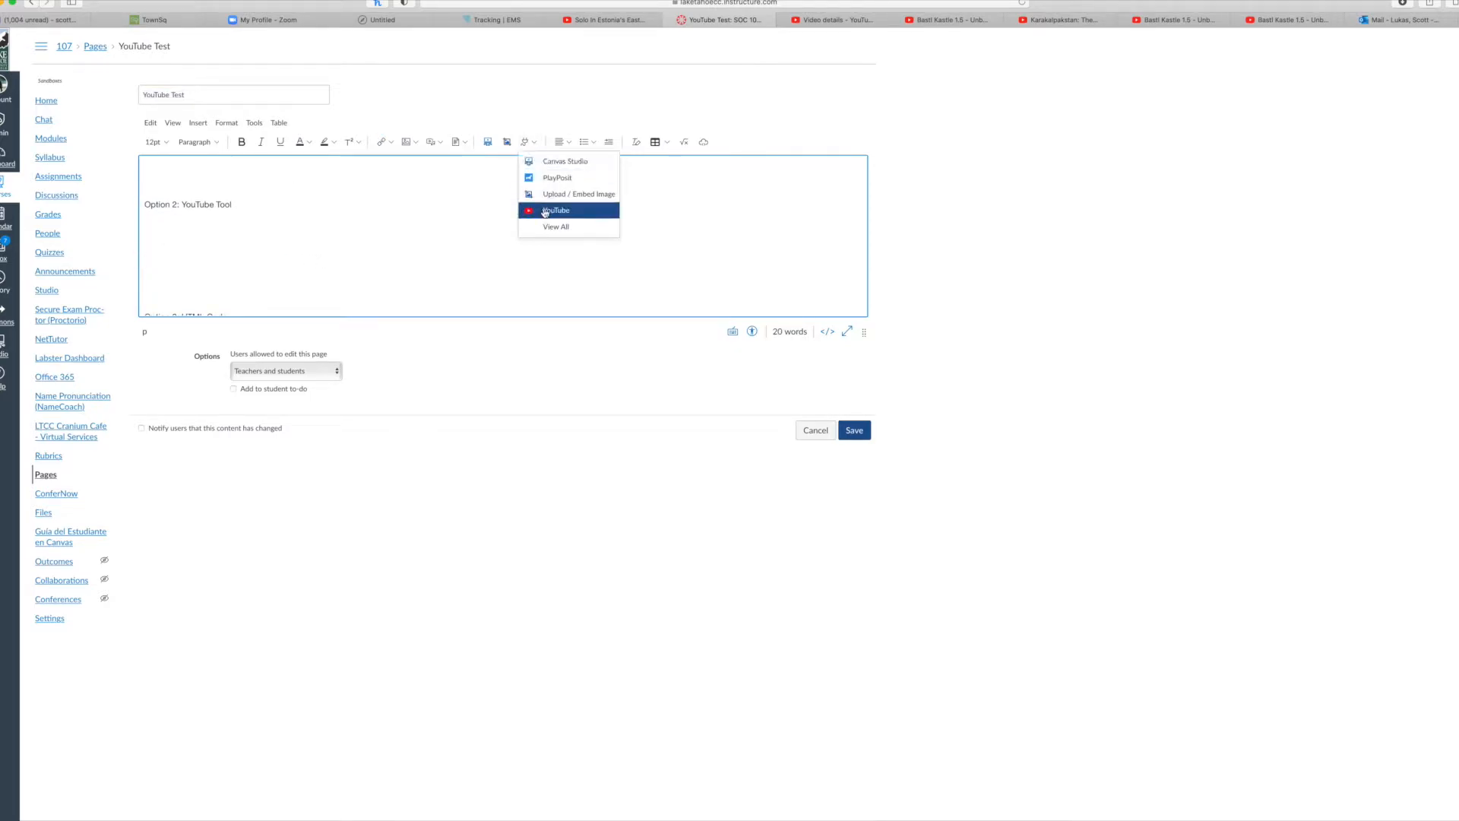
pyautogui.click(545, 211)
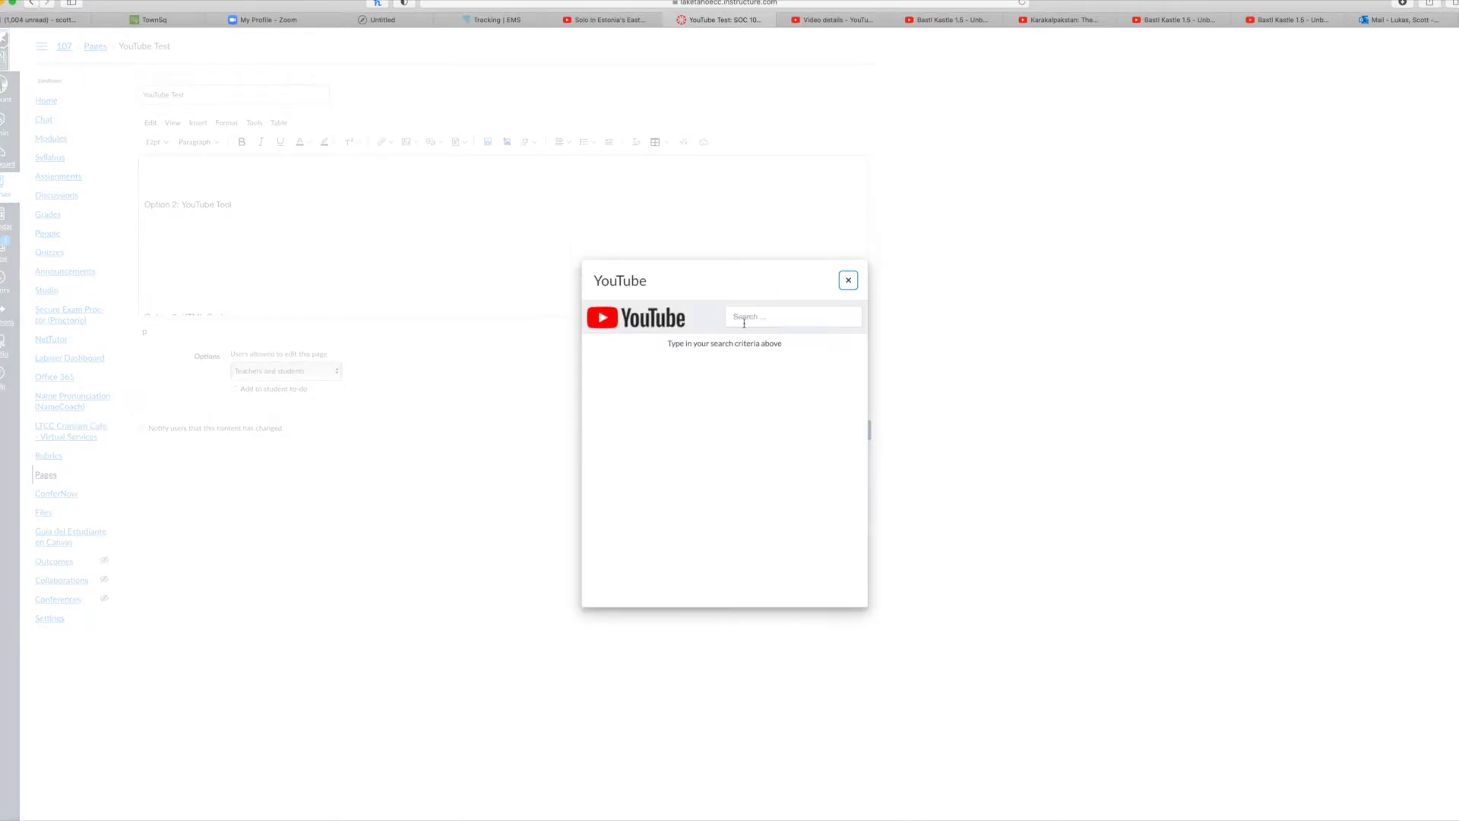
pyautogui.press('super+v')
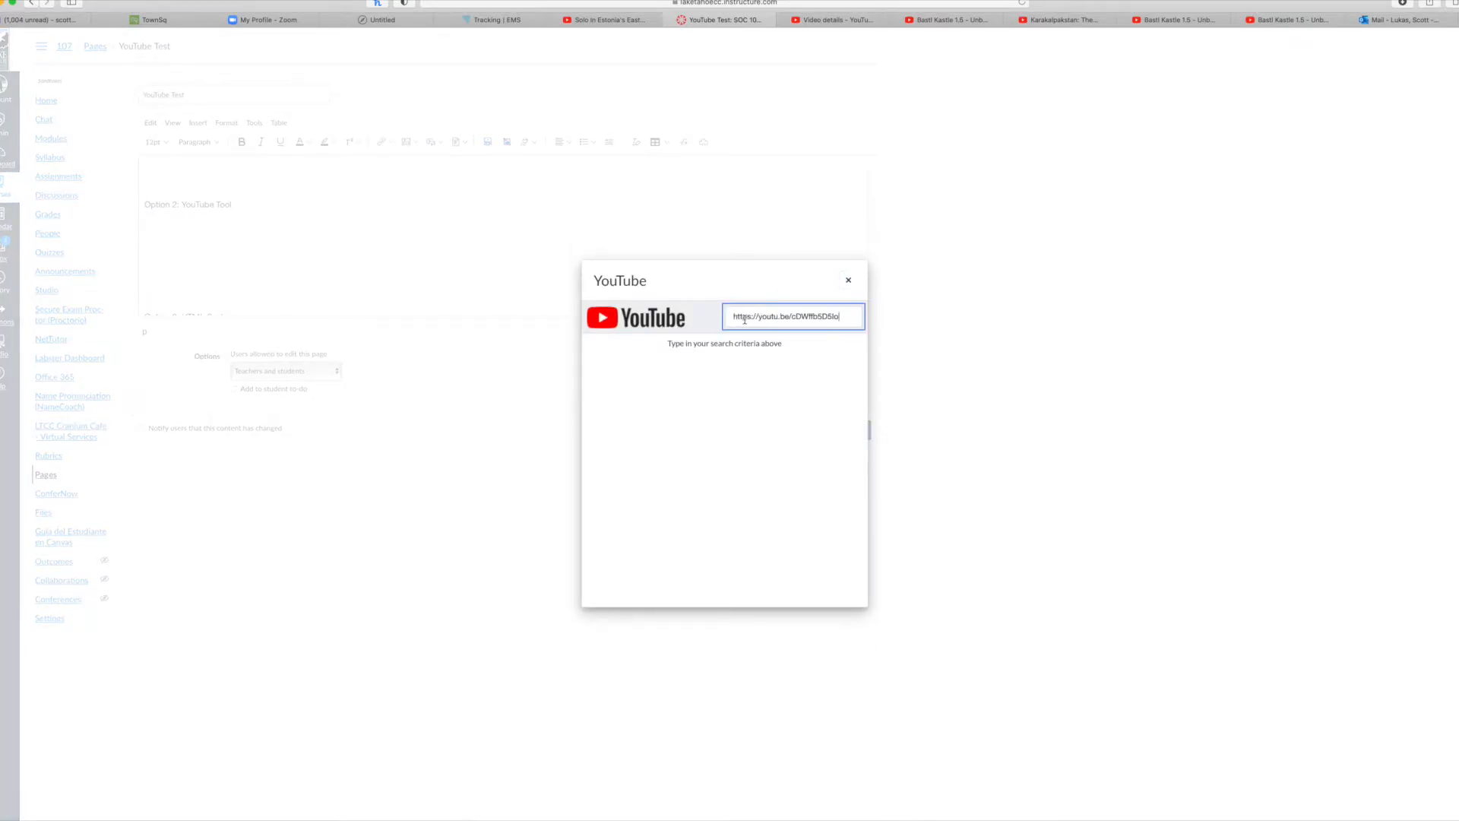
pyautogui.press('Return')
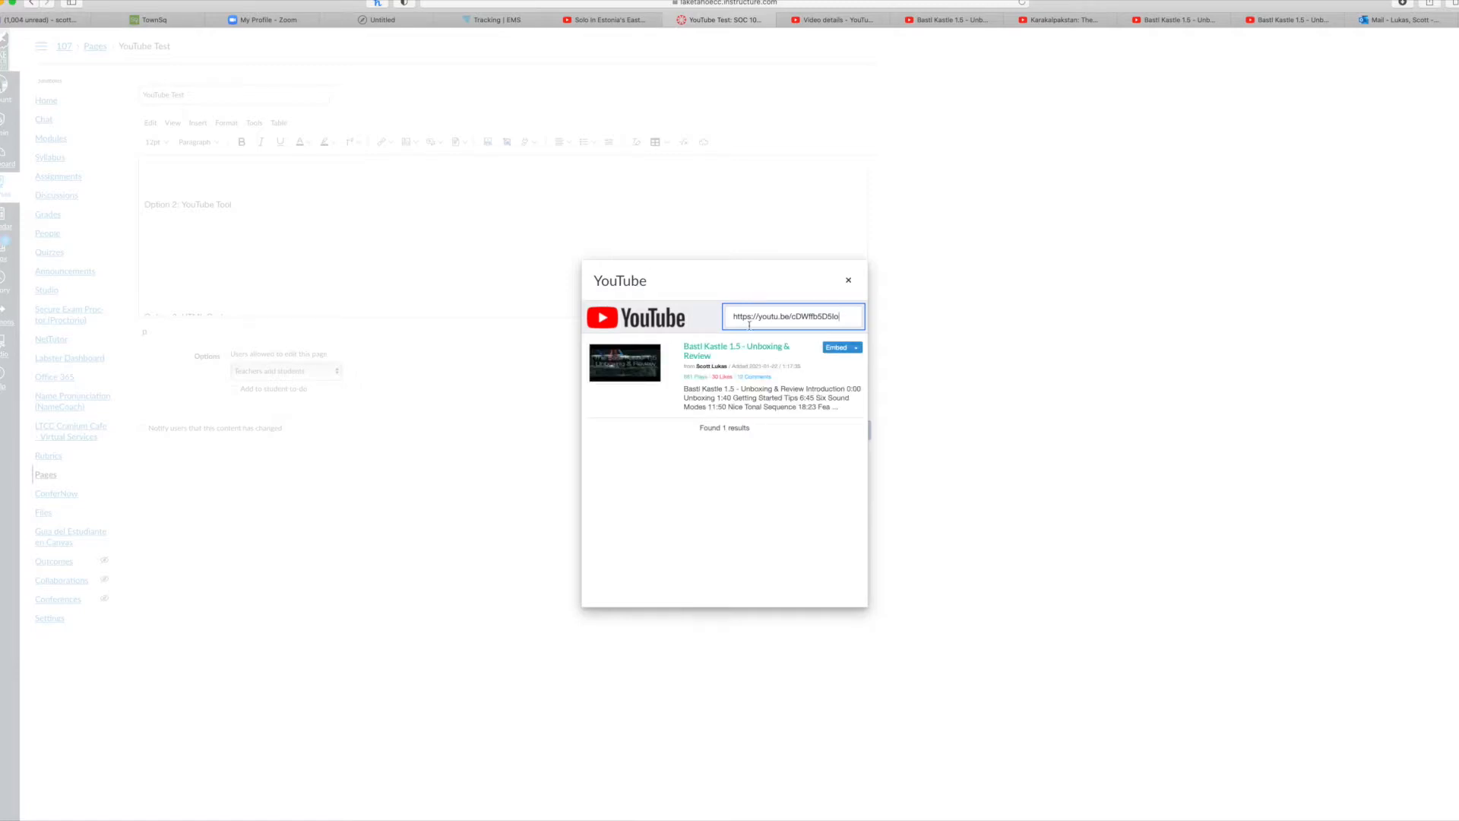
pyautogui.click(856, 348)
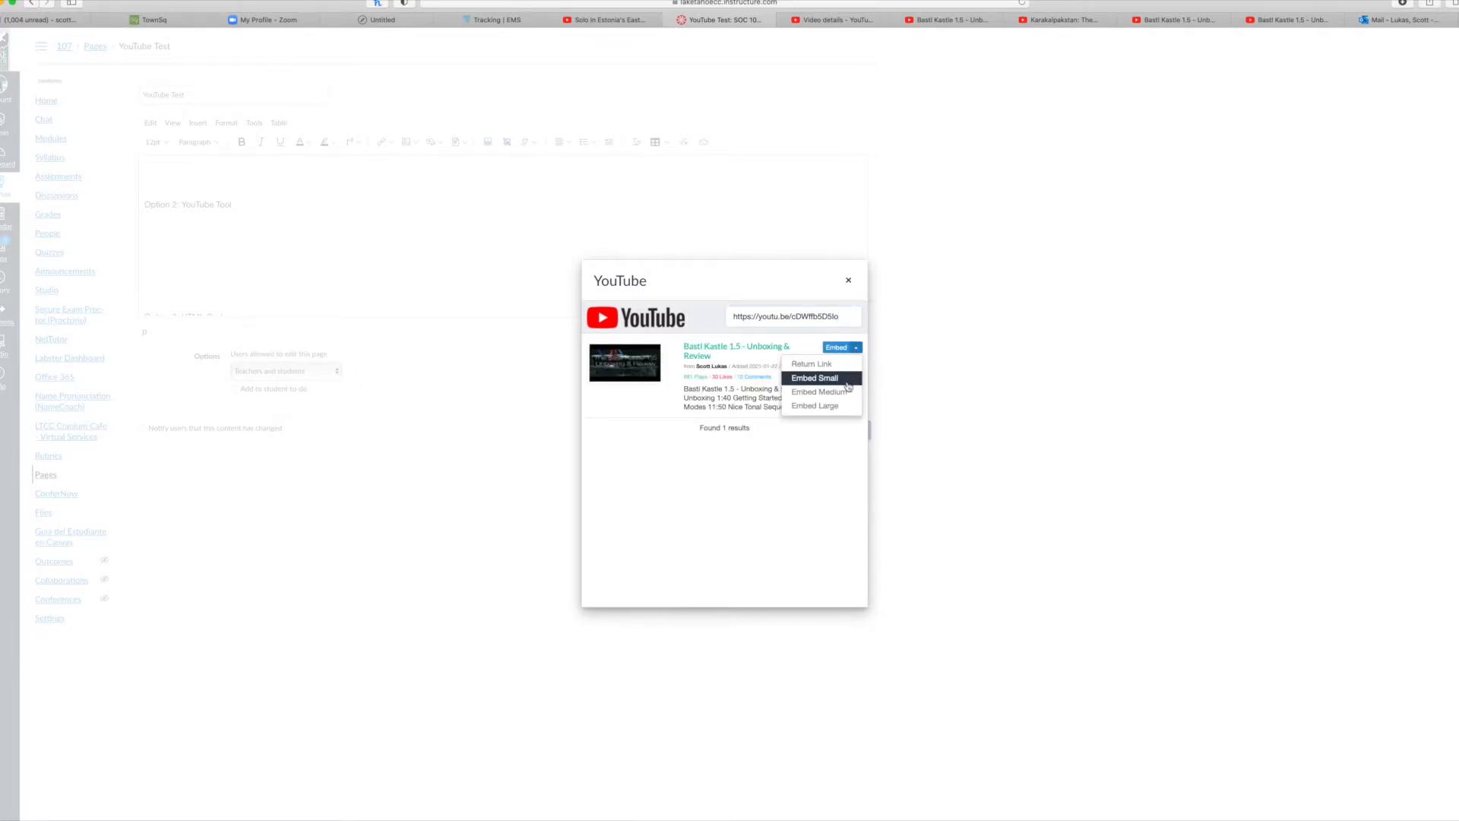
pyautogui.click(843, 379)
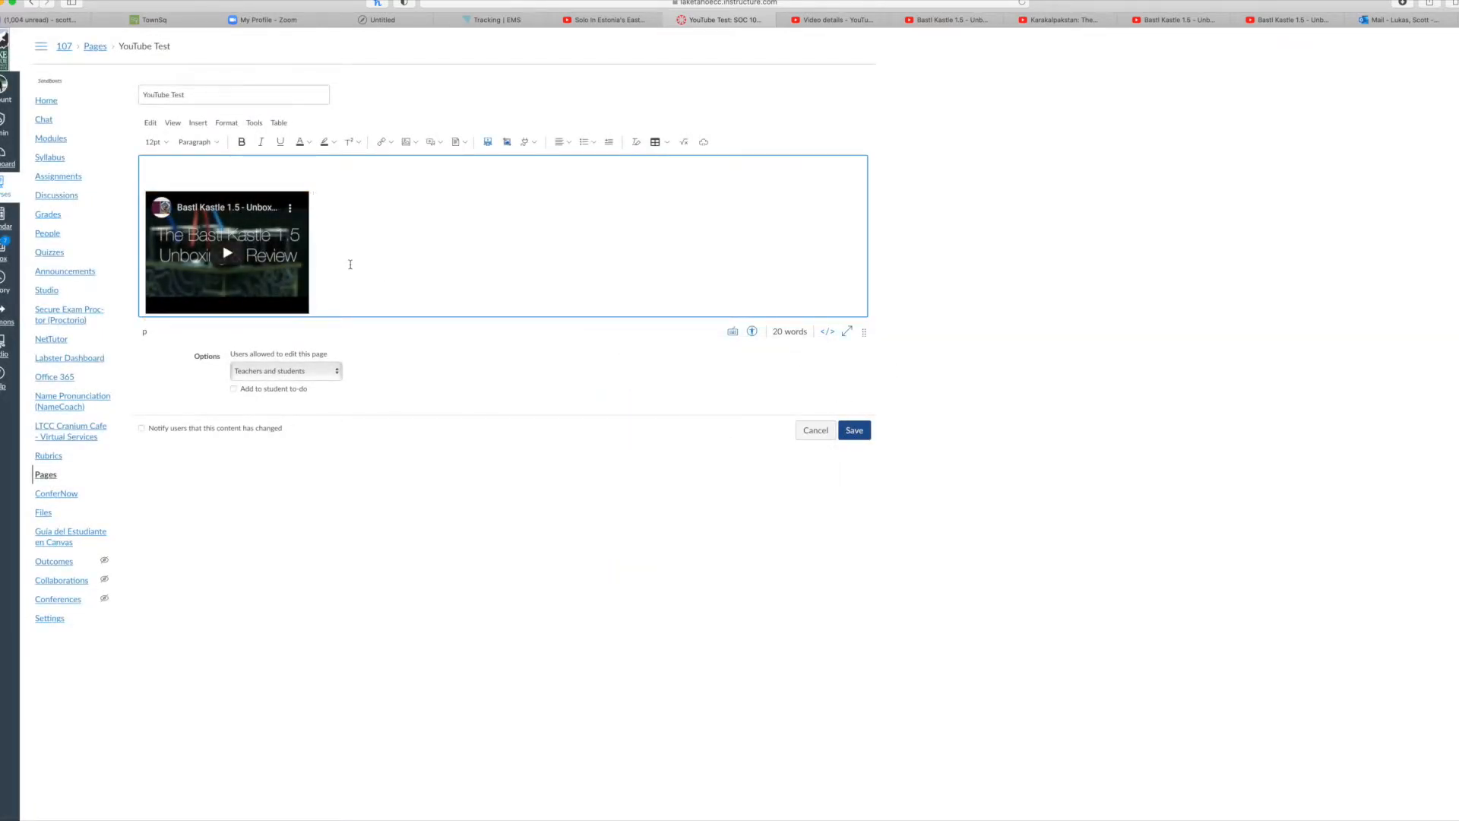
pyautogui.scroll(-1, 348, 264)
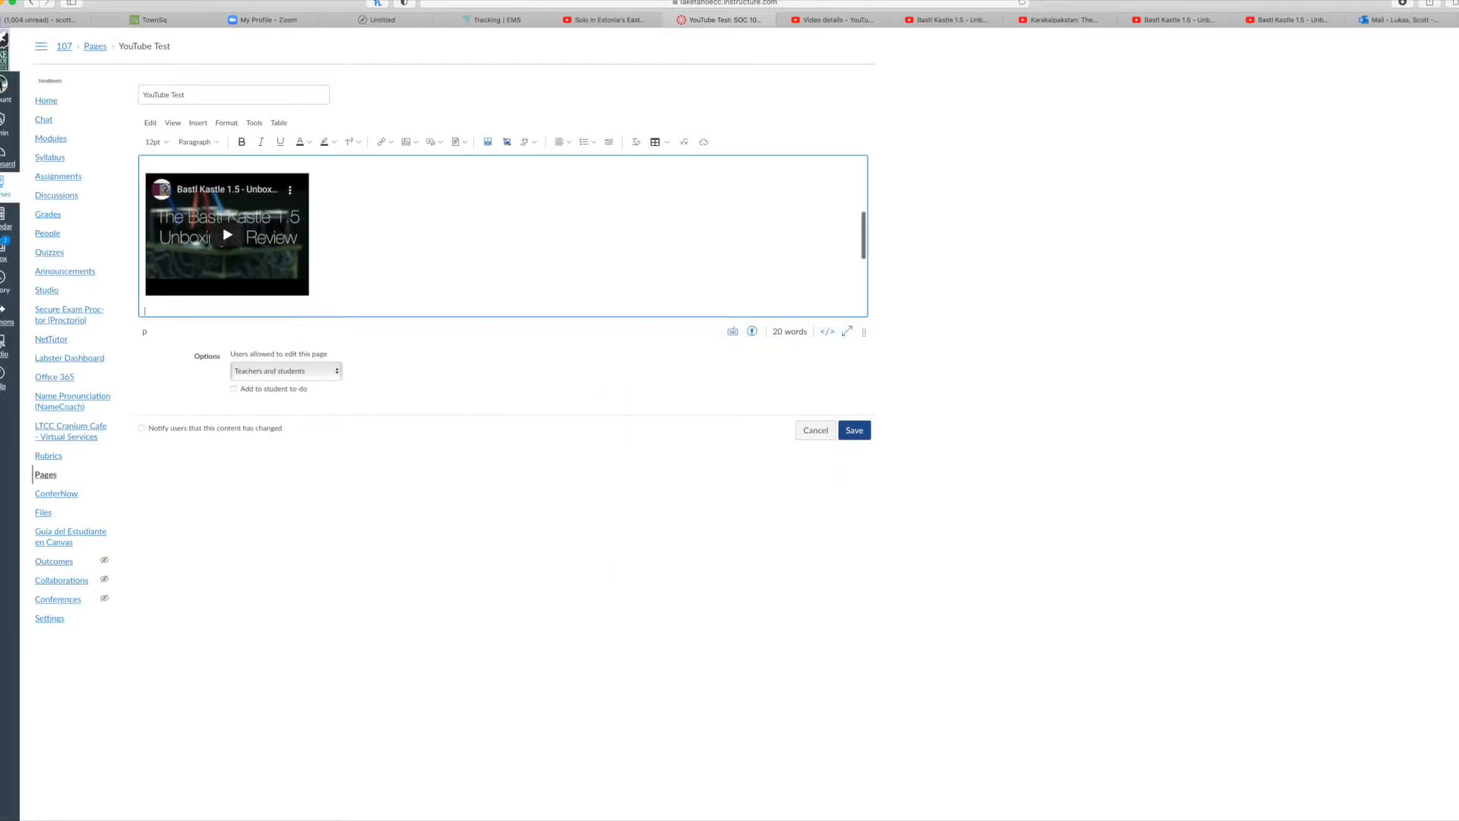
pyautogui.click(859, 433)
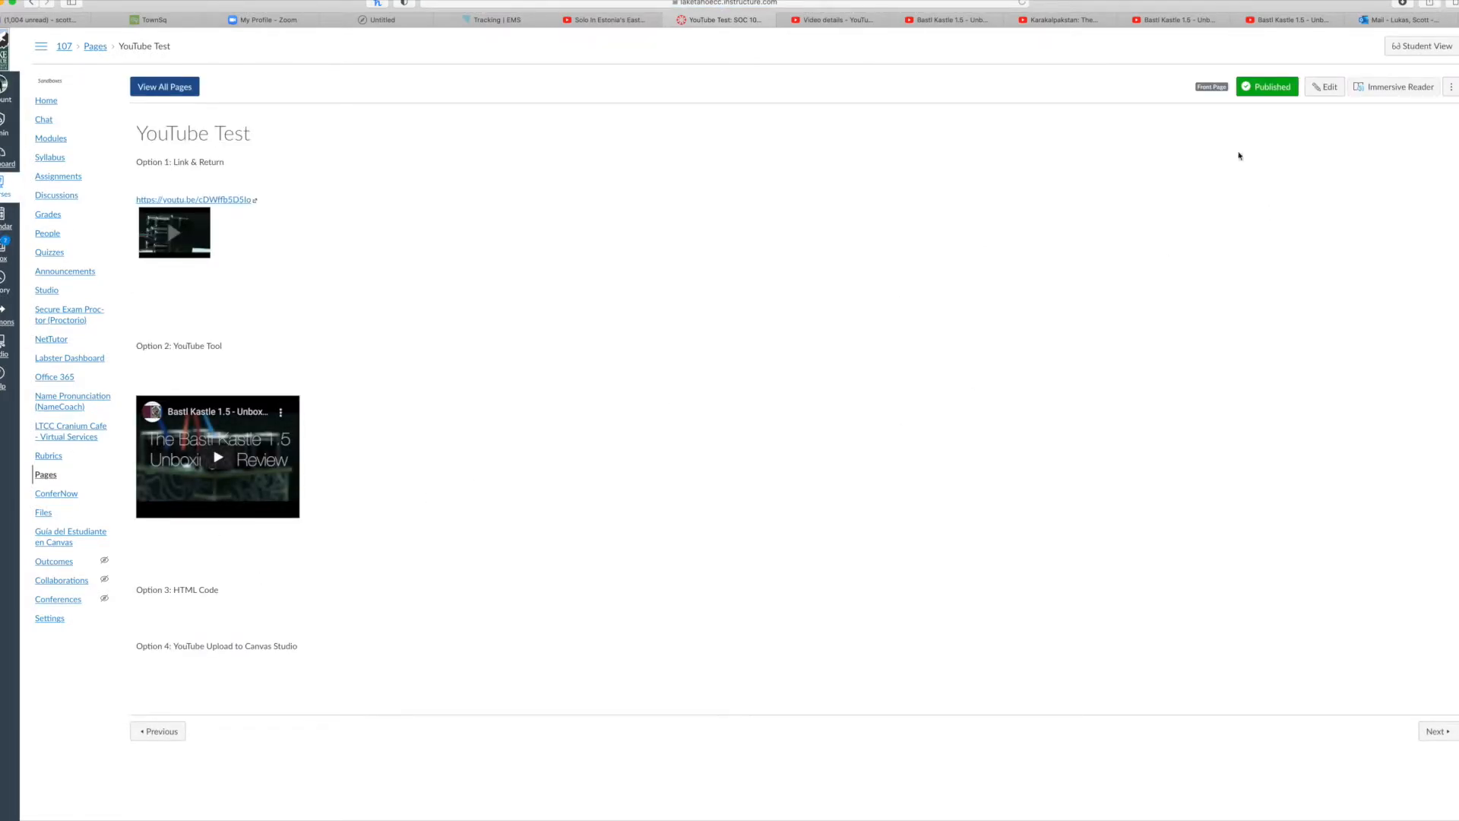
pyautogui.click(1325, 86)
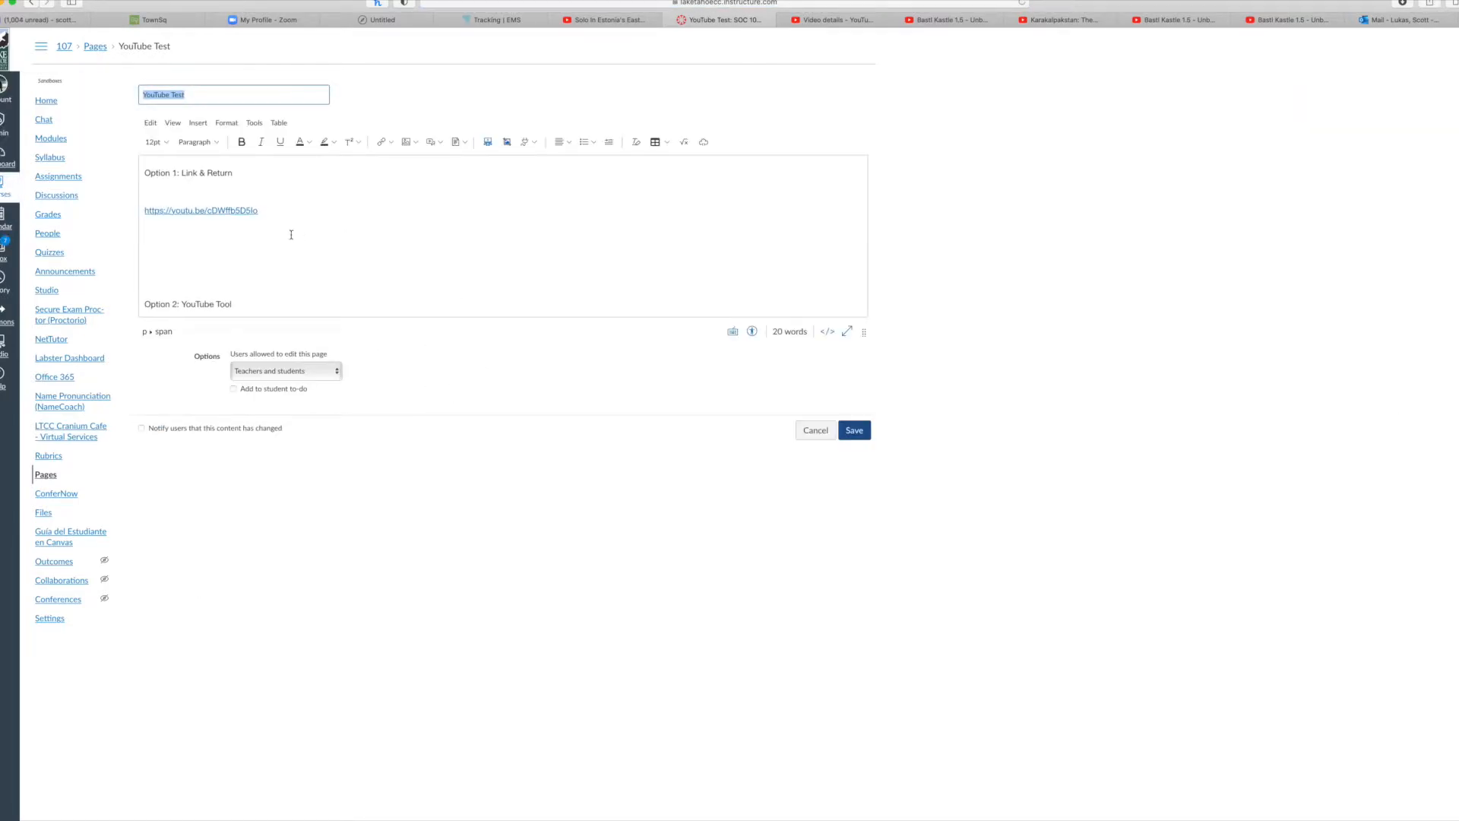
pyautogui.scroll(-5, 296, 233)
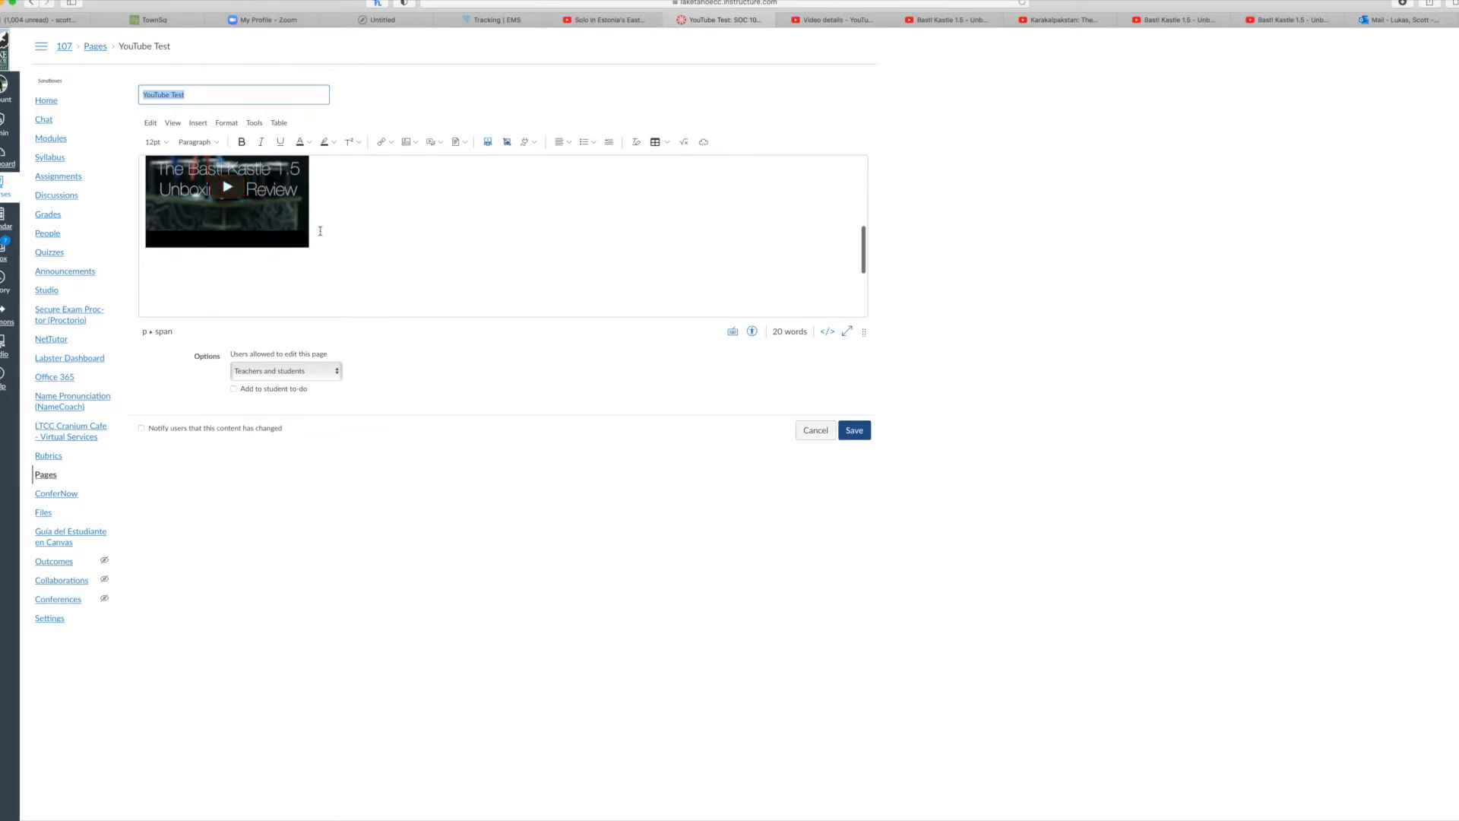
pyautogui.click(329, 234)
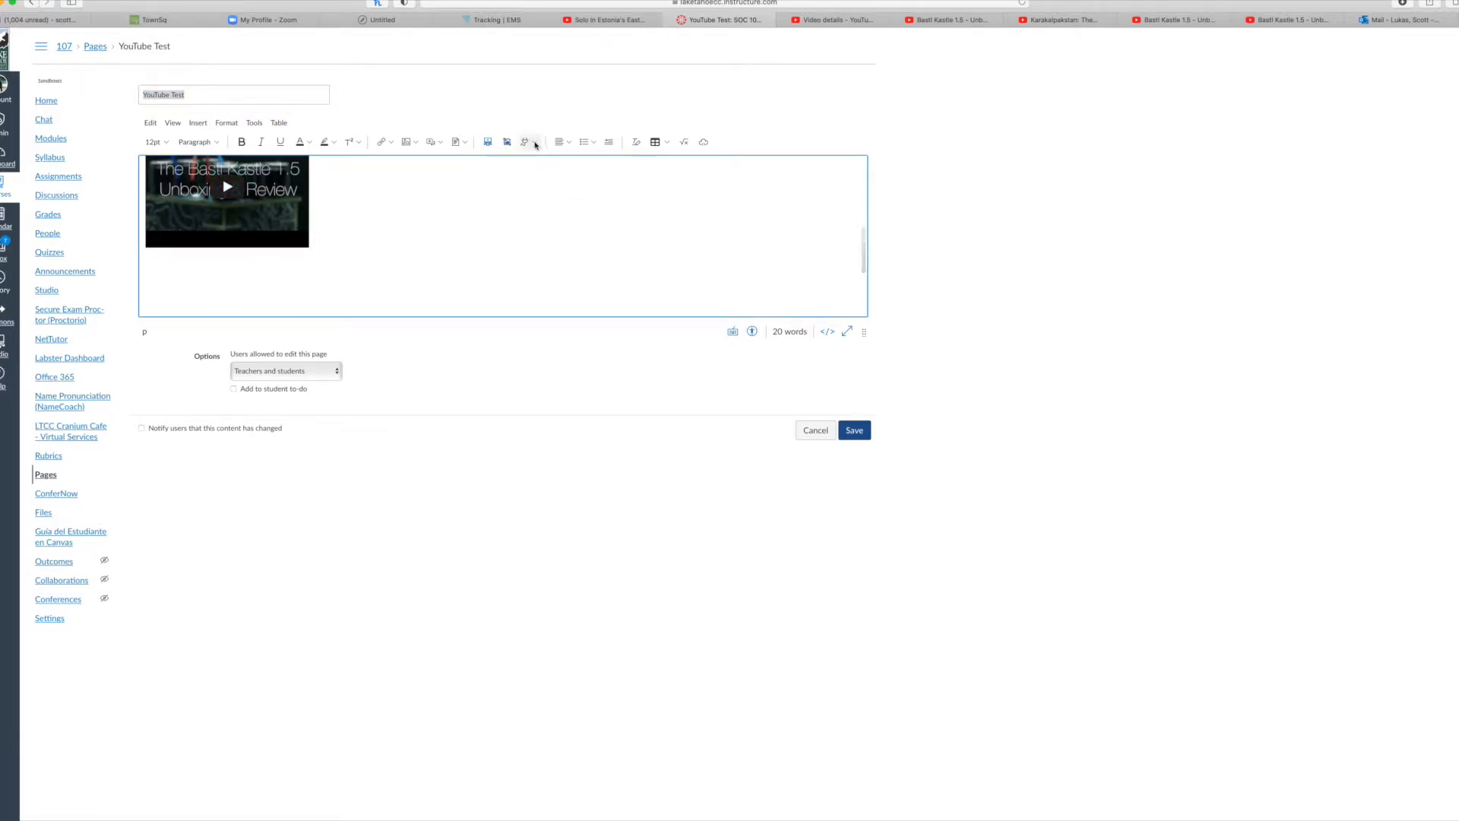
pyautogui.click(530, 143)
pyautogui.click(568, 215)
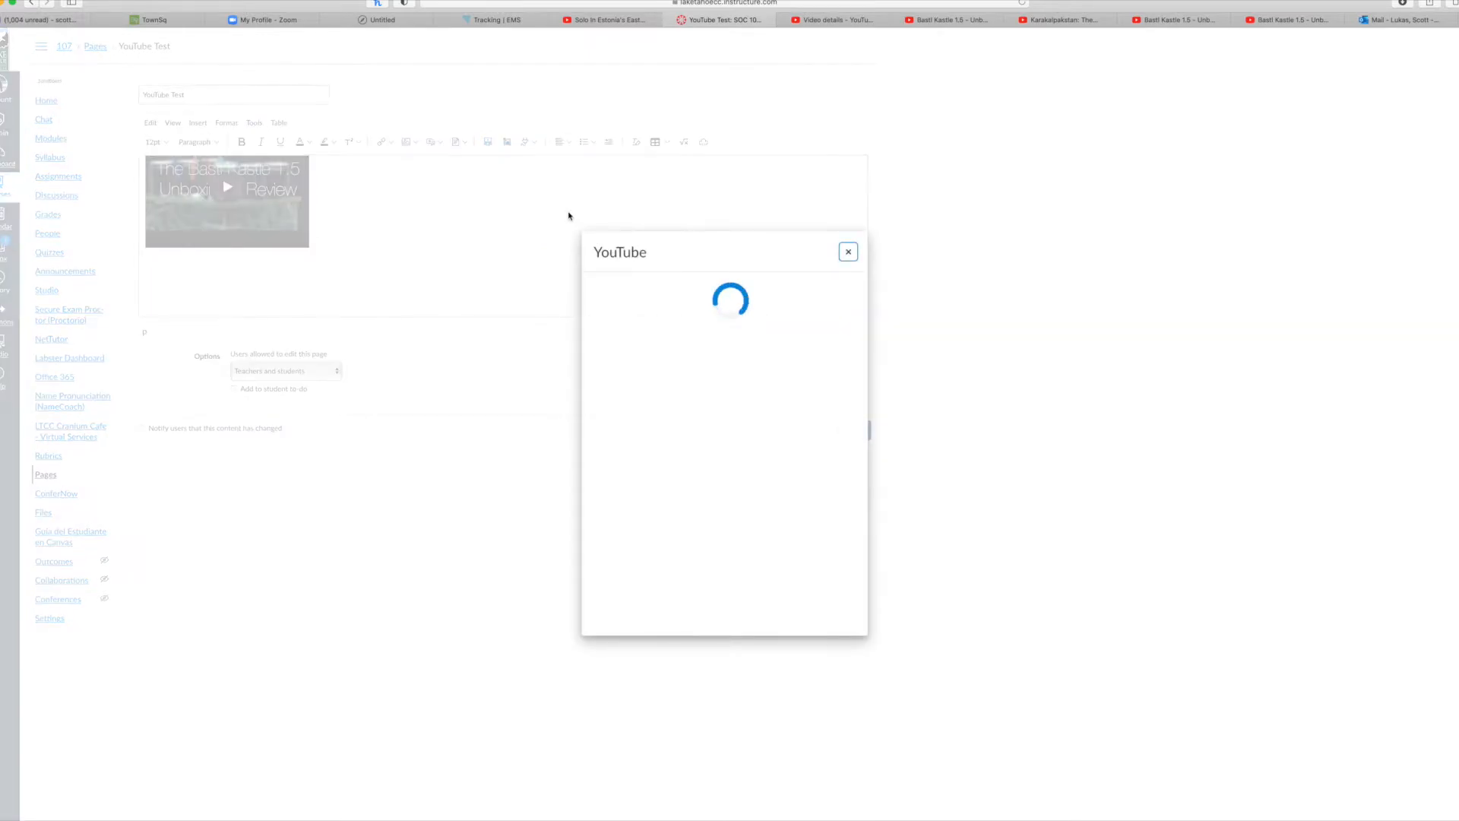
pyautogui.click(757, 316)
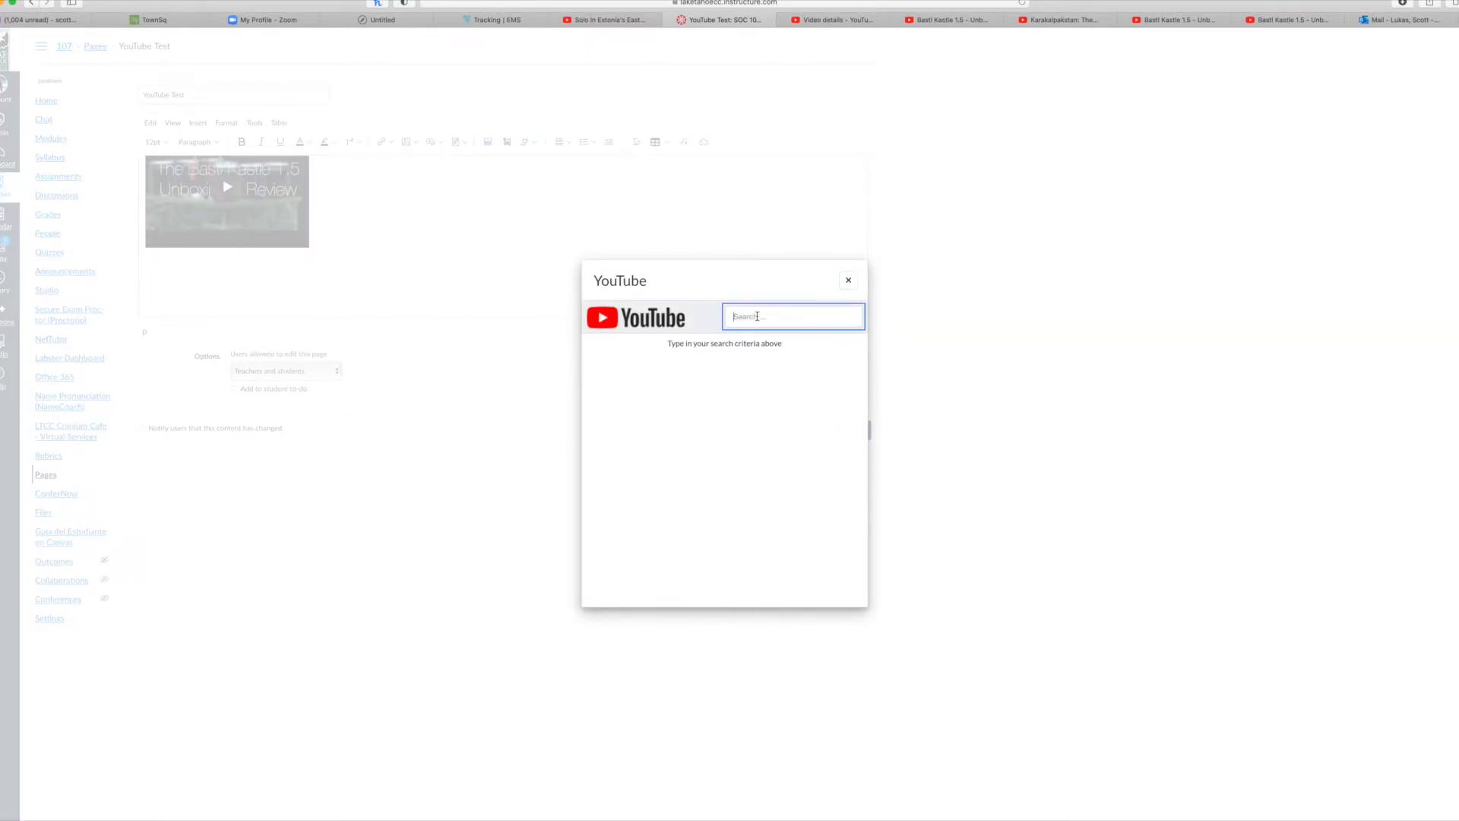
pyautogui.write('https://youtu.be/cDWffb5D5lo')
pyautogui.click(856, 350)
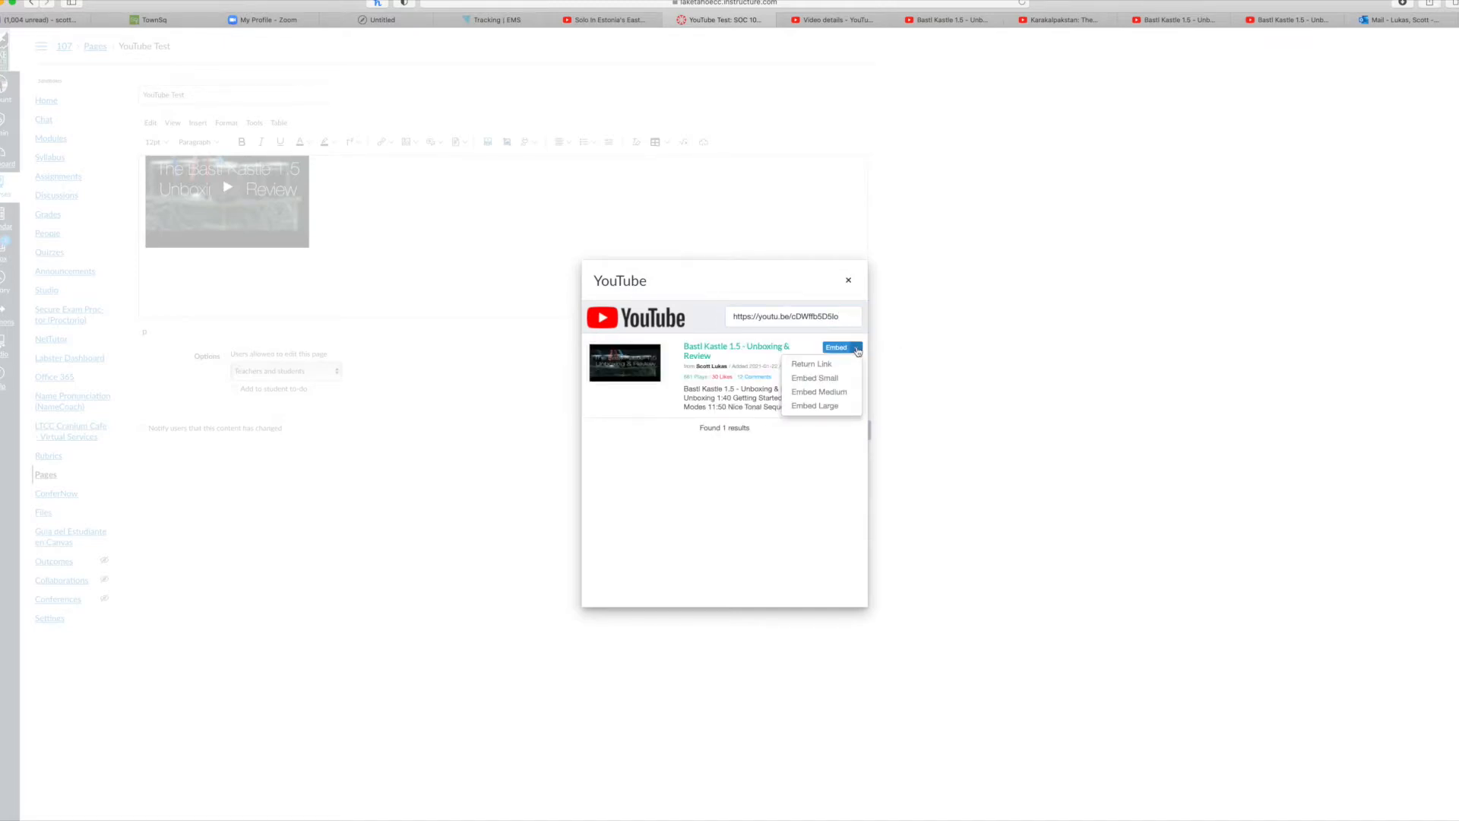
pyautogui.click(819, 392)
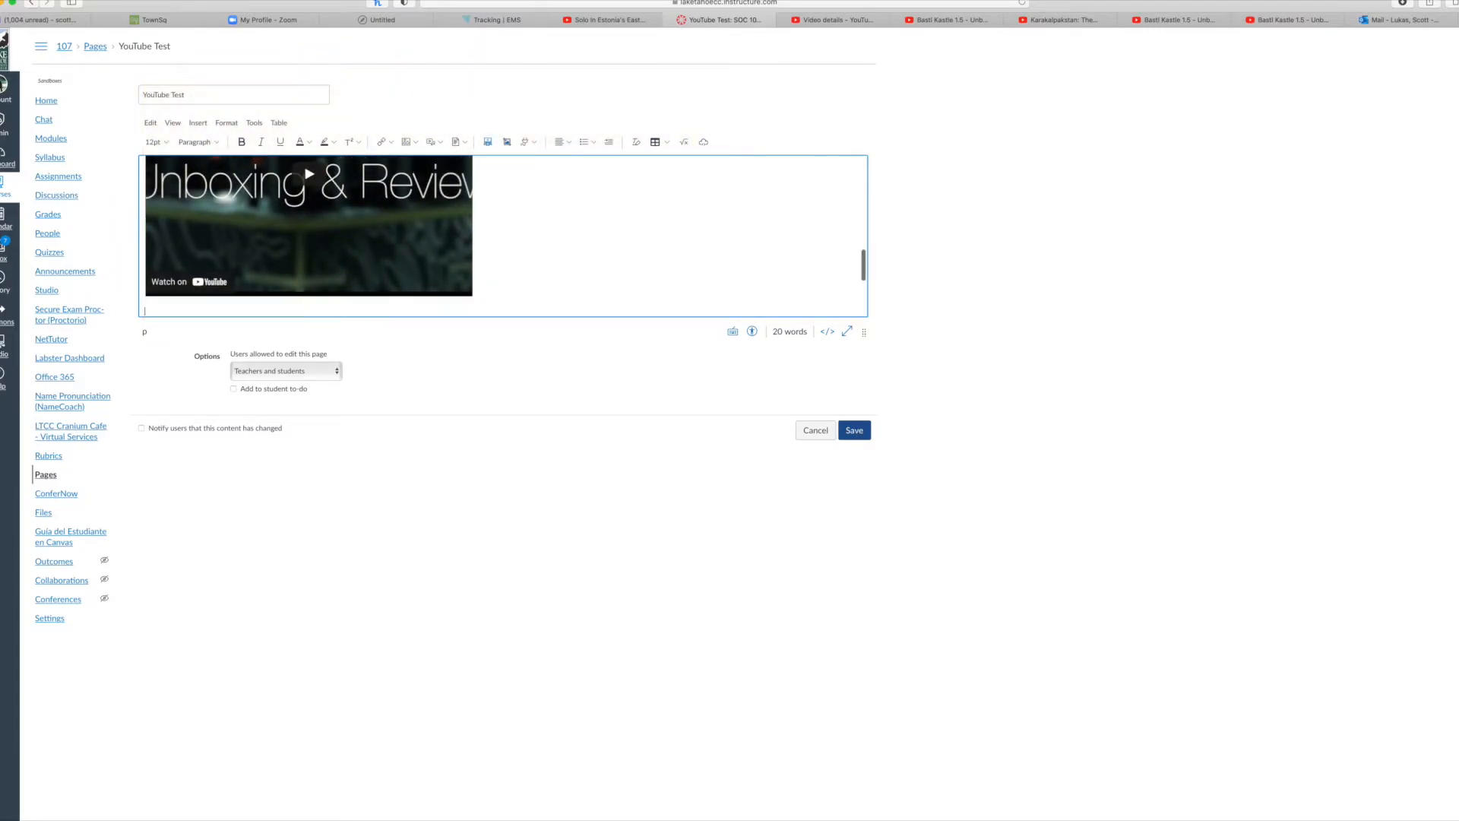
pyautogui.click(849, 429)
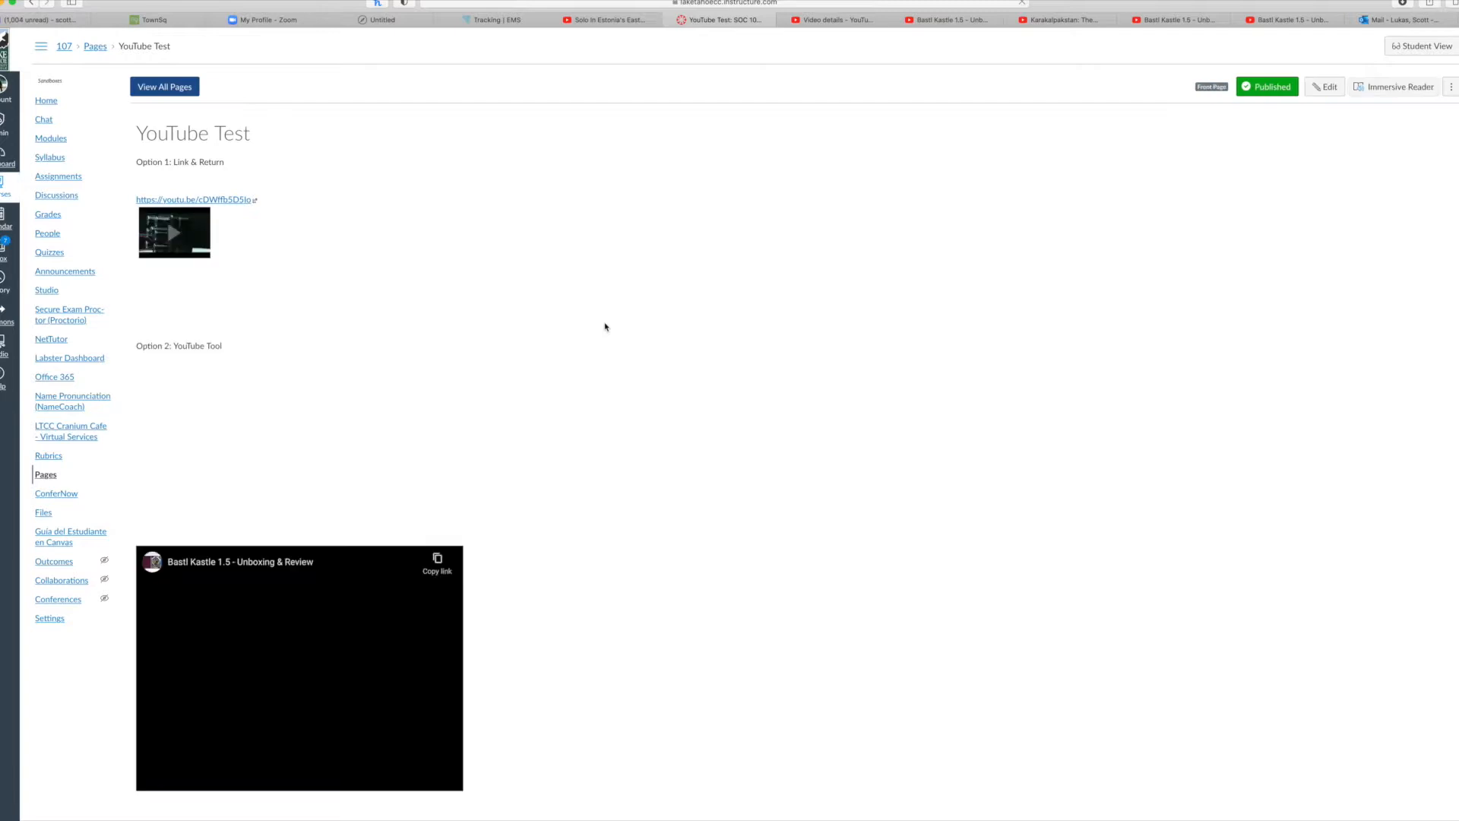
pyautogui.scroll(-3, 537, 381)
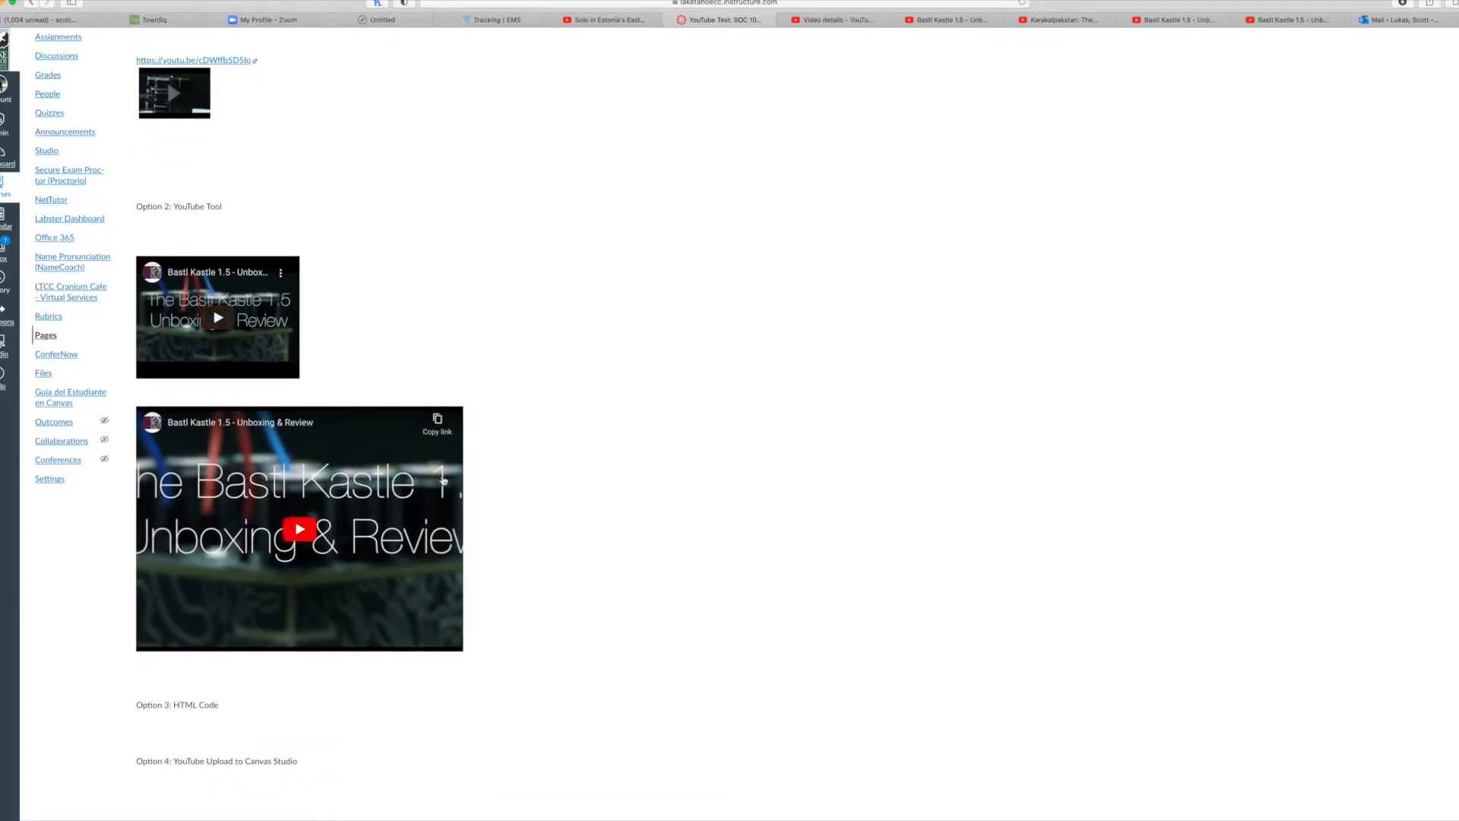
pyautogui.scroll(3, 819, 376)
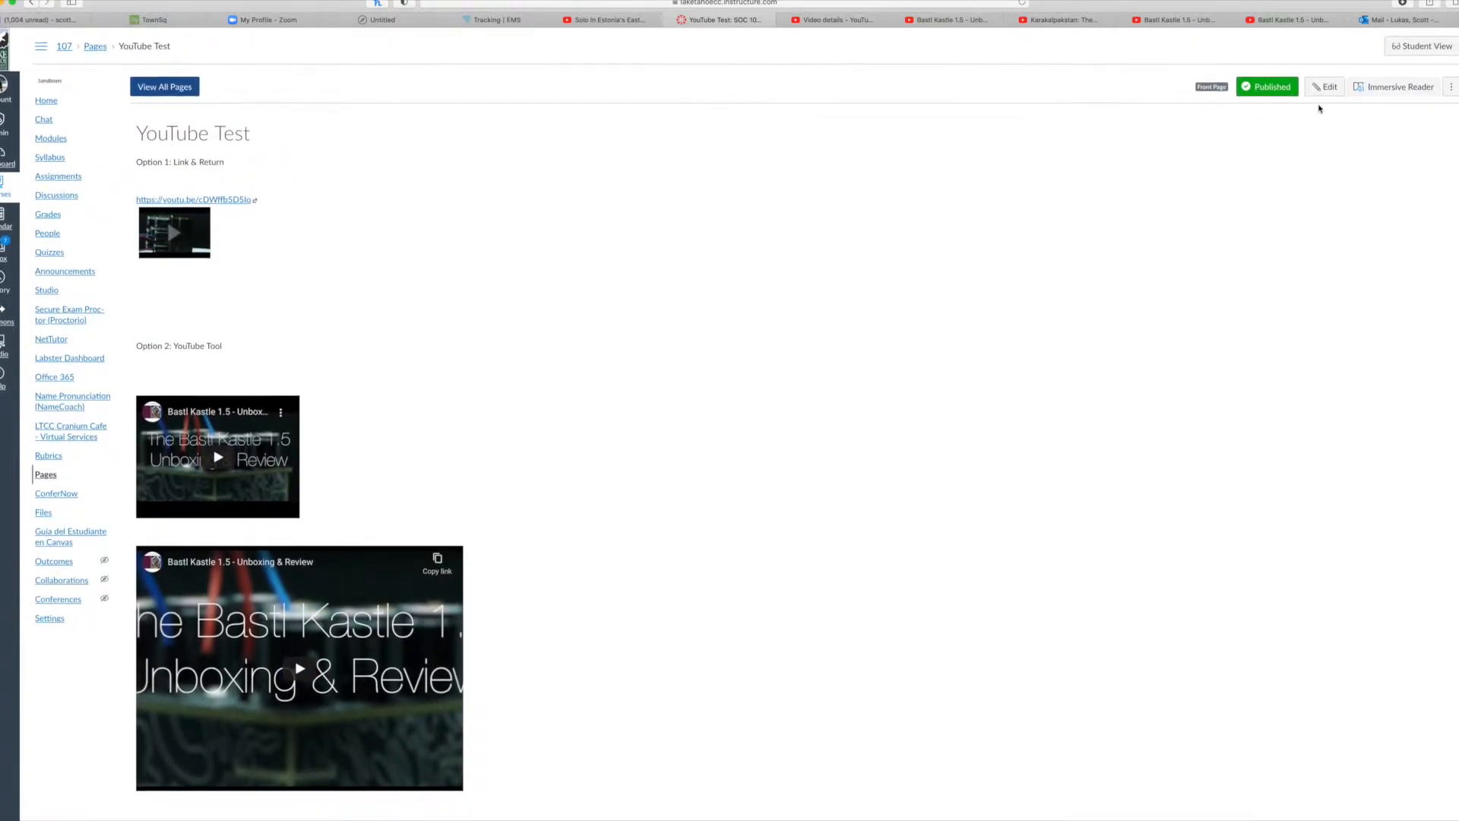
pyautogui.click(1325, 88)
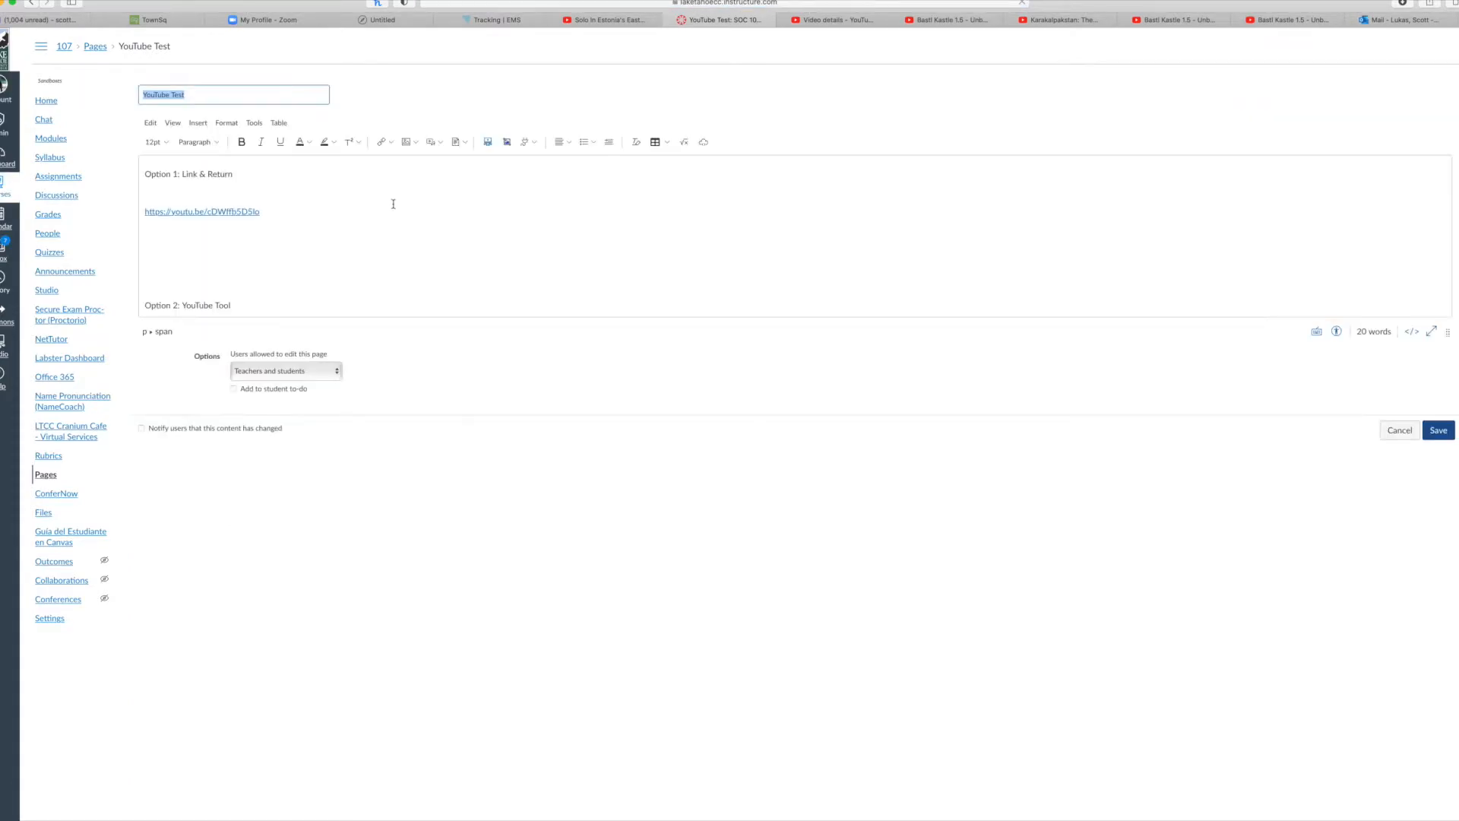
pyautogui.scroll(-5, 352, 239)
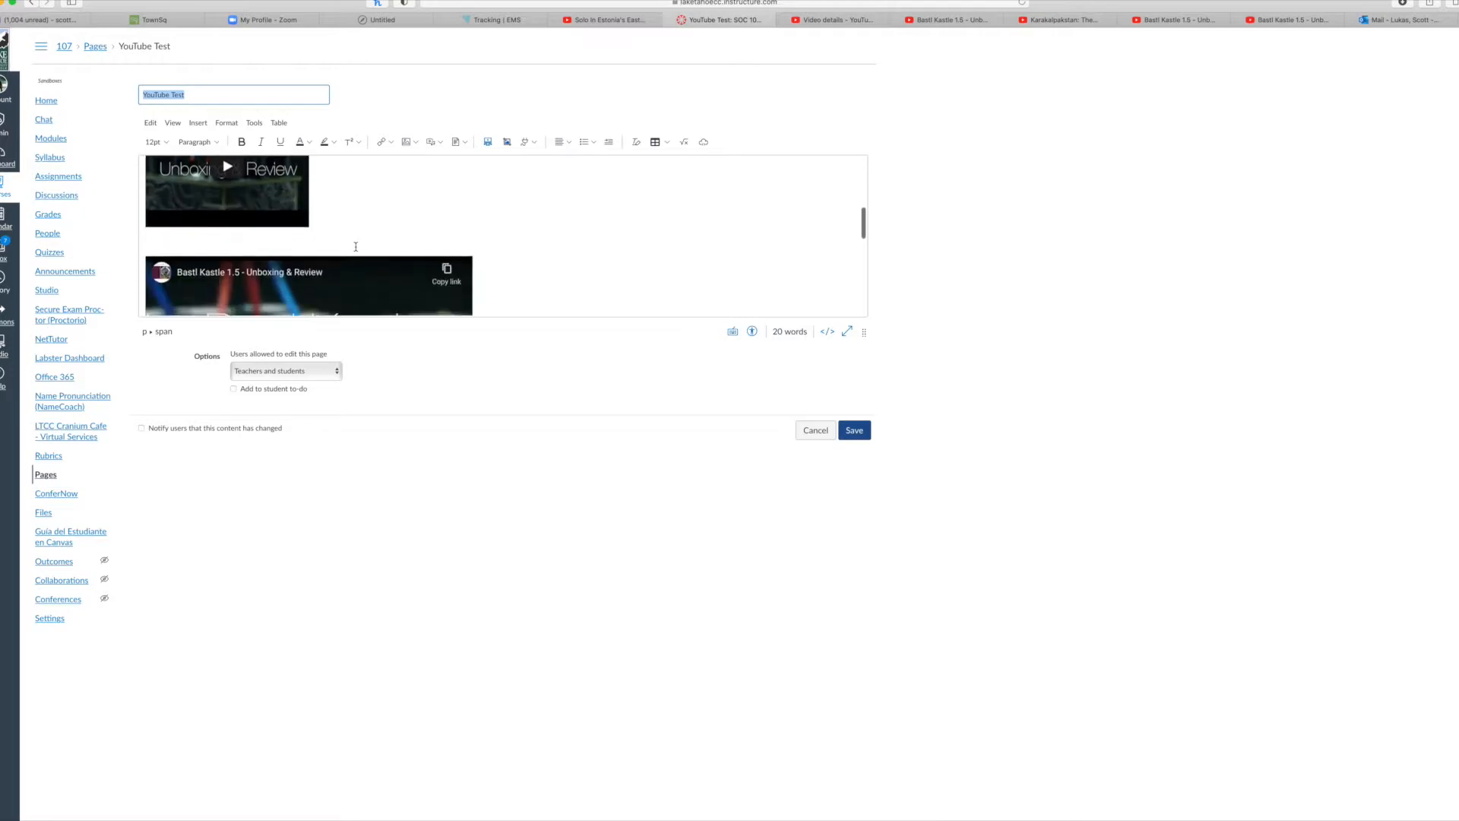
pyautogui.scroll(-2, 355, 247)
pyautogui.click(224, 259)
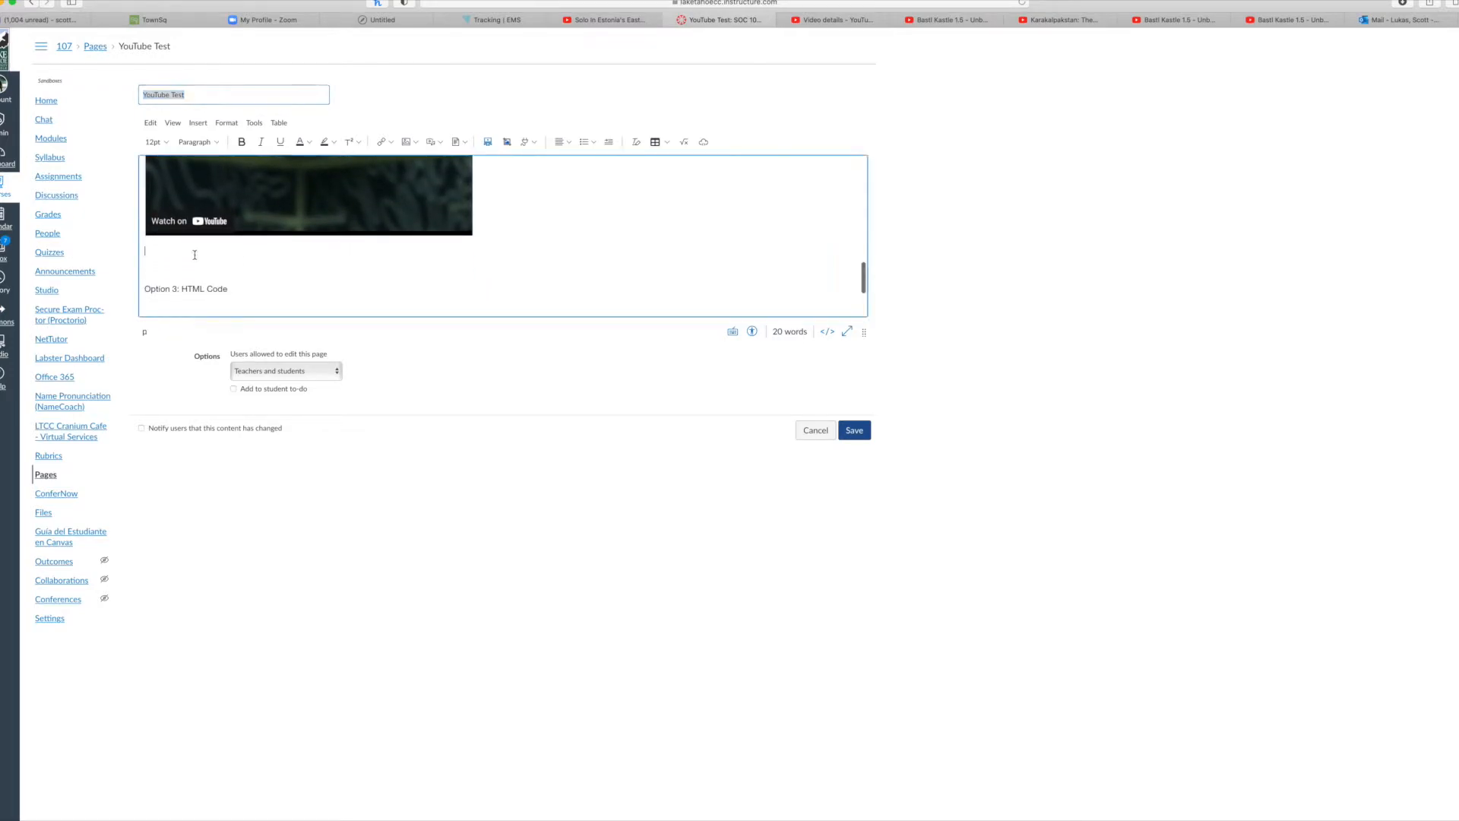
pyautogui.click(539, 145)
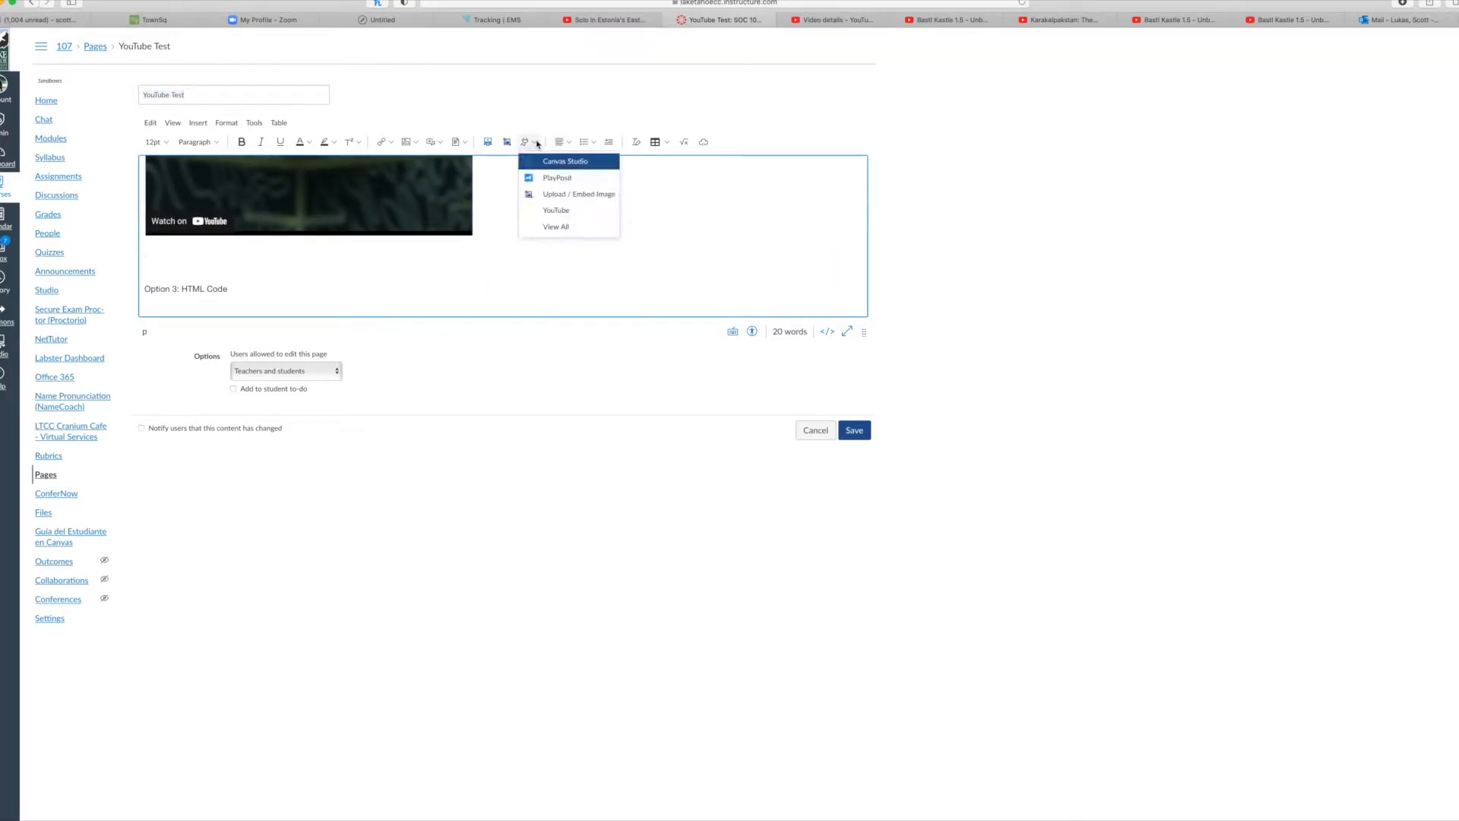
pyautogui.click(560, 212)
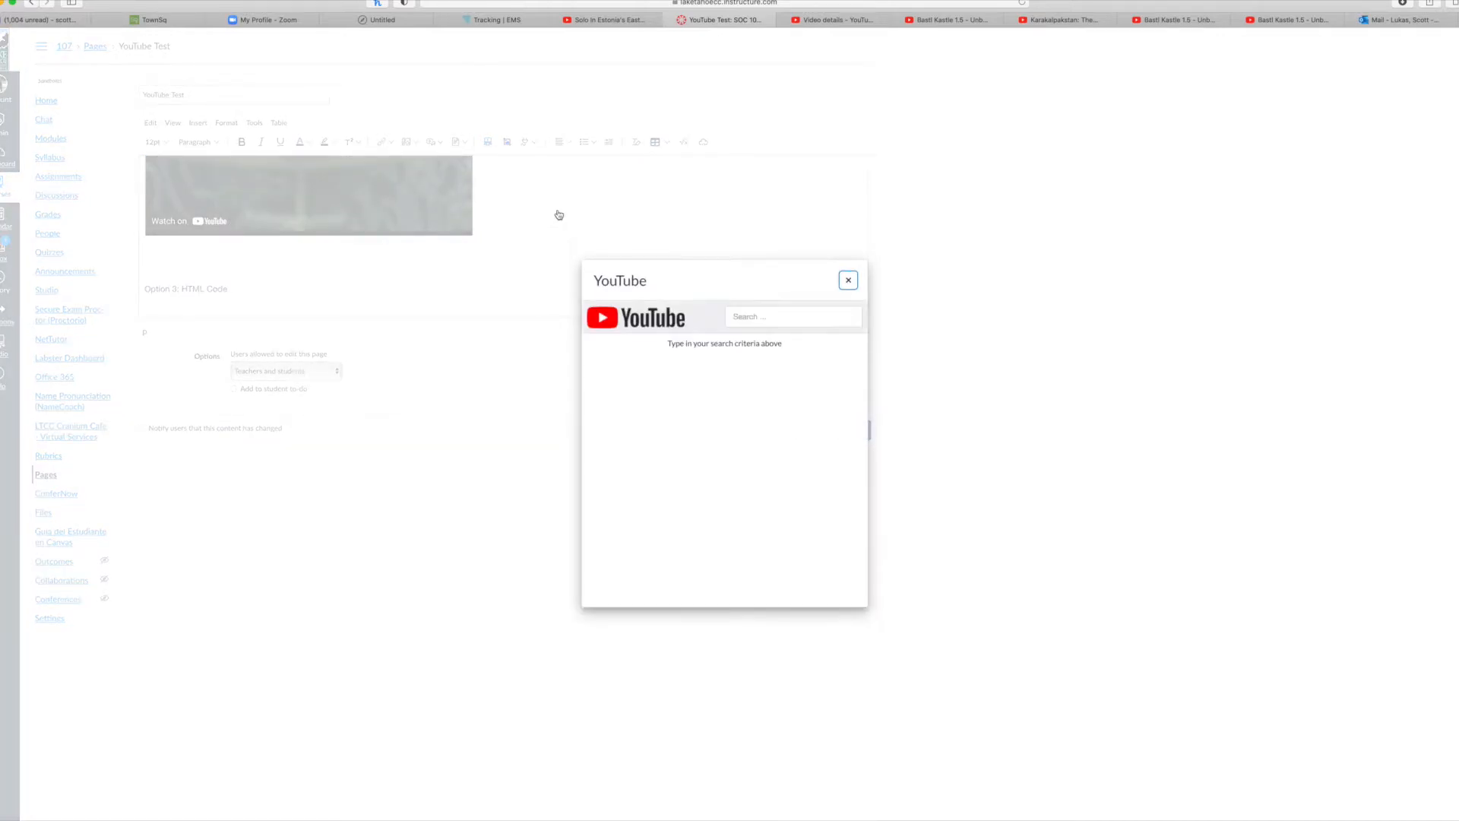
pyautogui.click(805, 316)
pyautogui.write('https://youtu.be/cDWffb5D5lo')
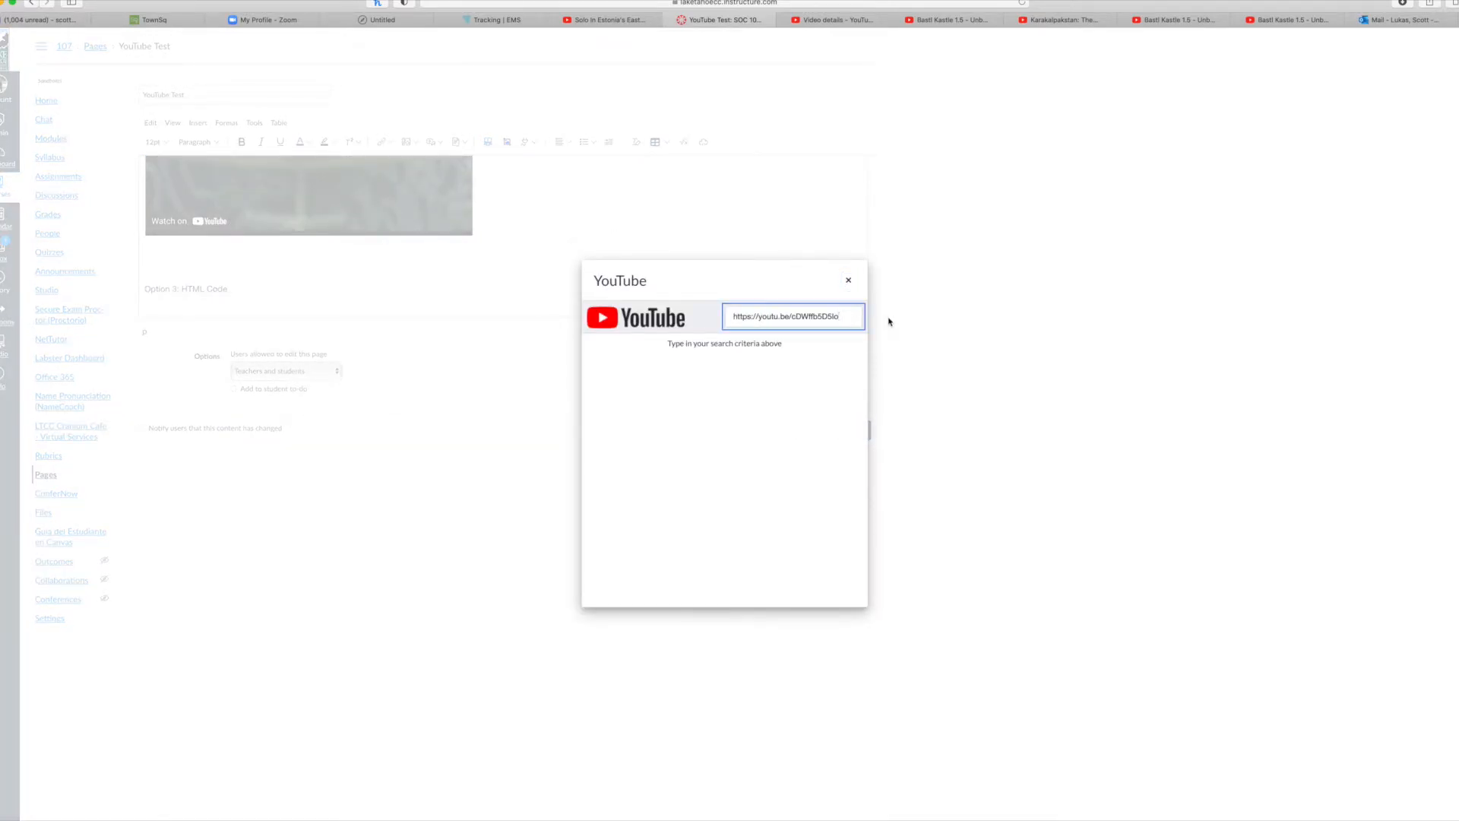
pyautogui.press('Return')
pyautogui.click(856, 348)
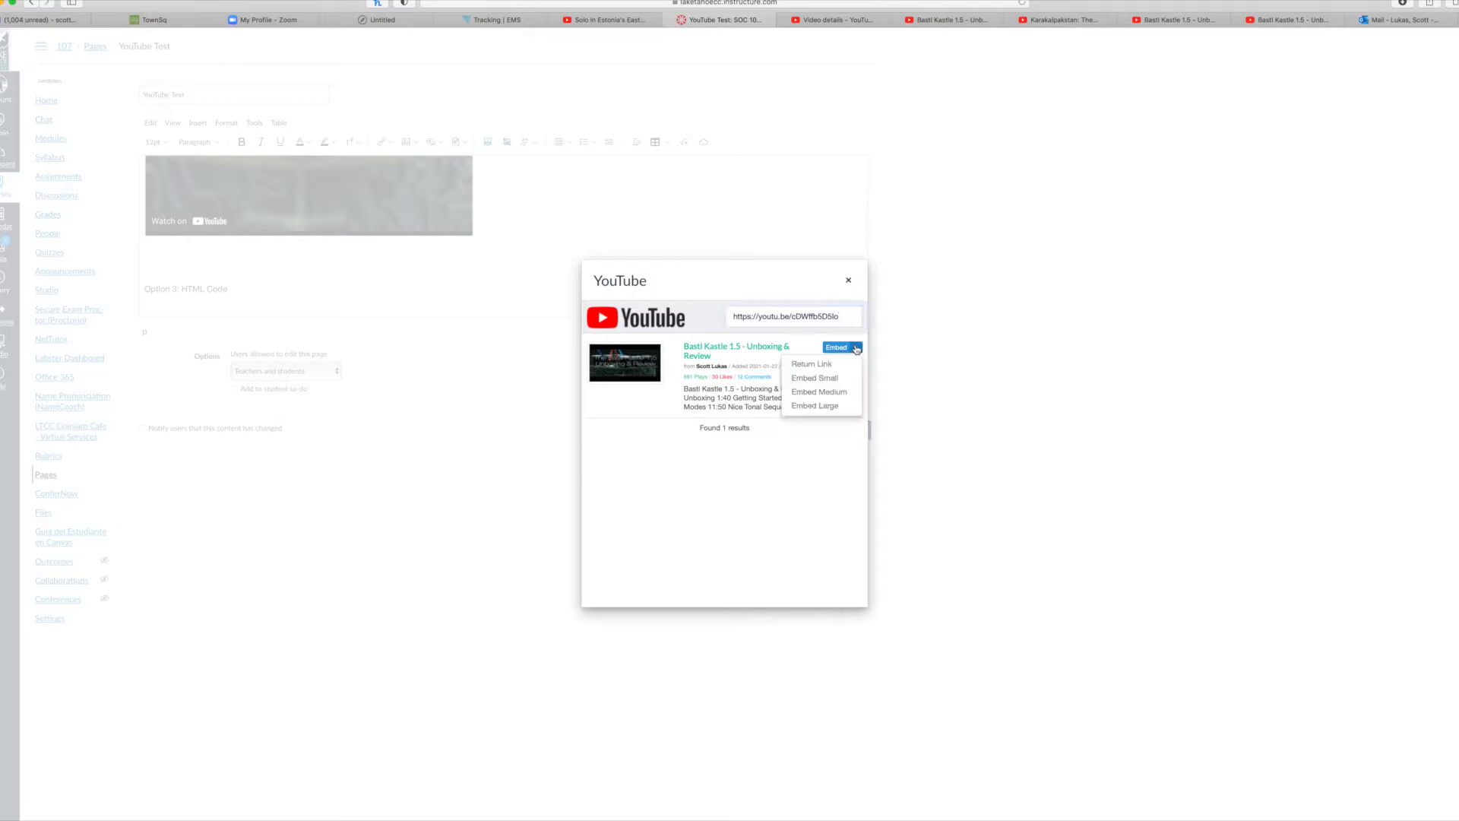
pyautogui.click(854, 405)
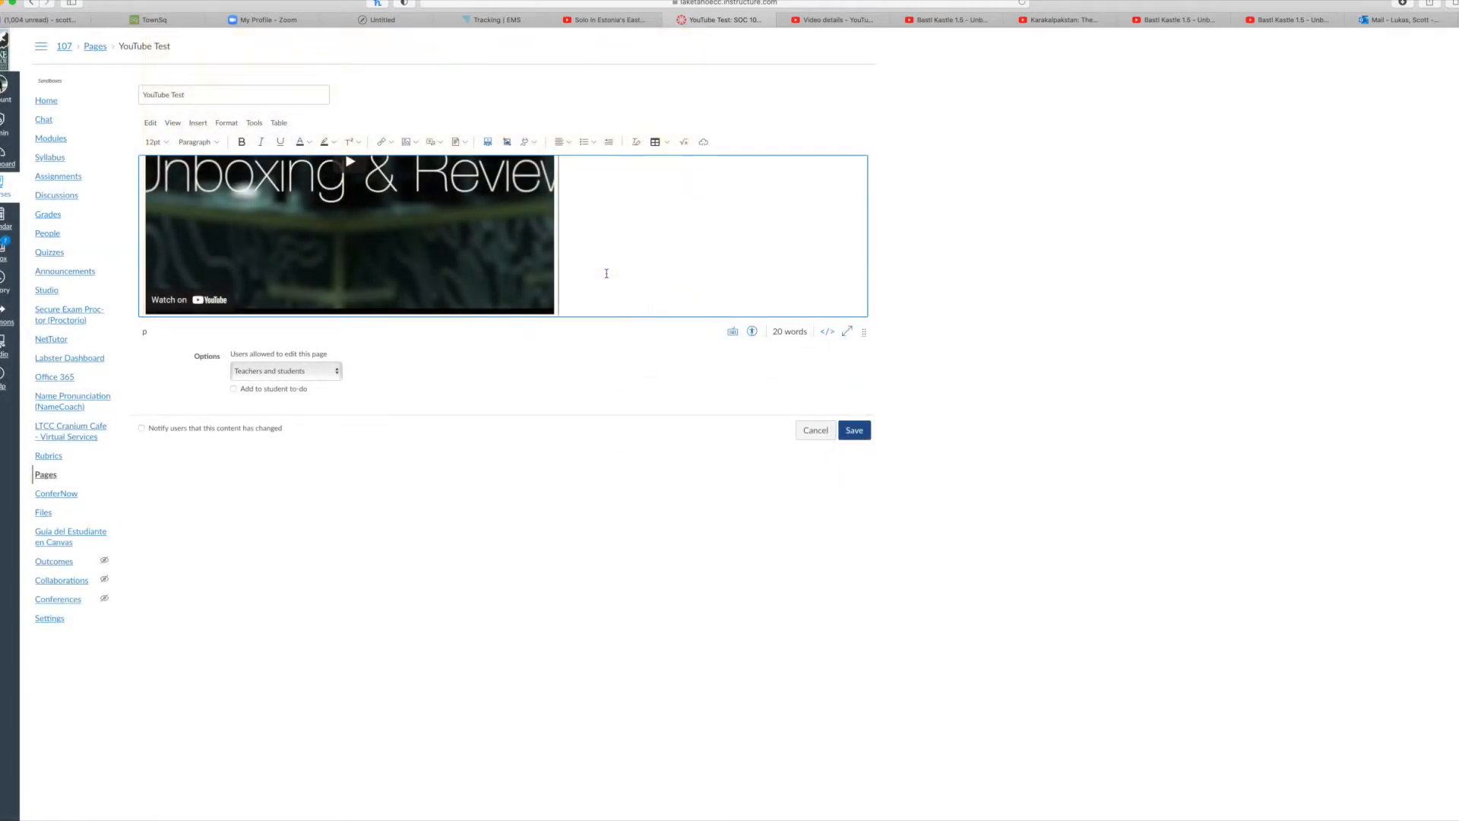
pyautogui.click(862, 436)
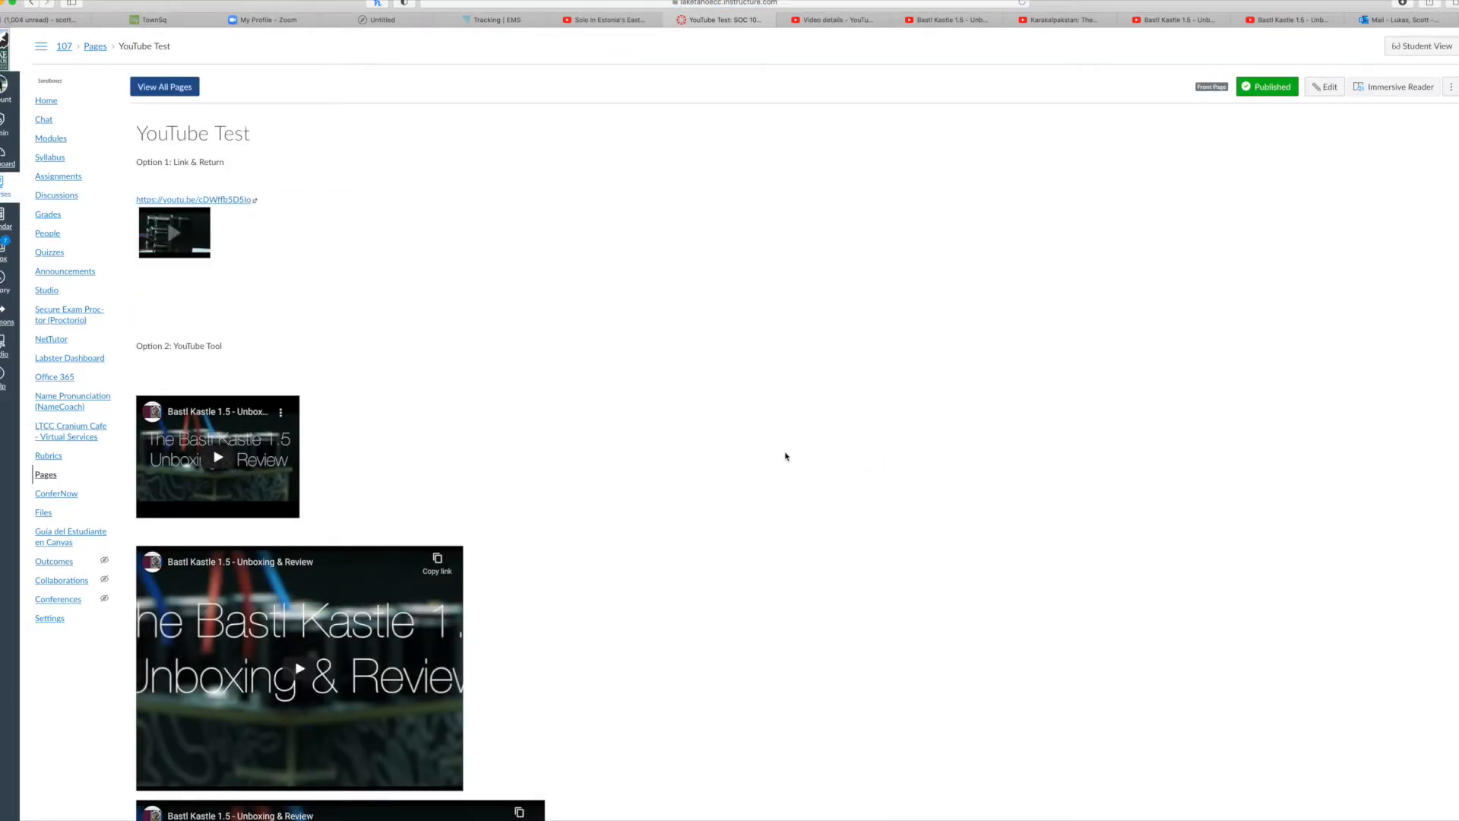
pyautogui.scroll(-5, 785, 456)
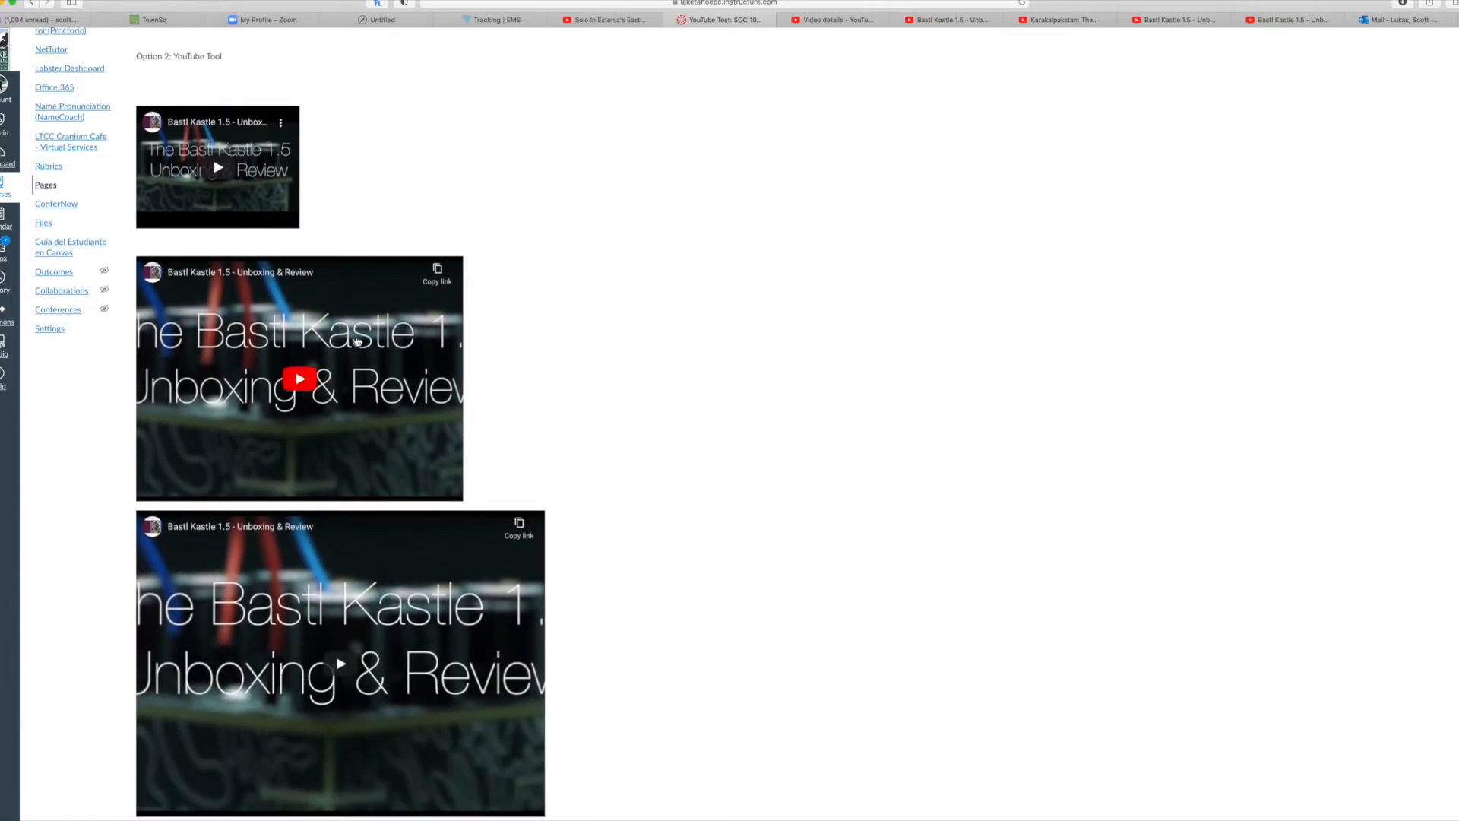
pyautogui.scroll(5, 357, 342)
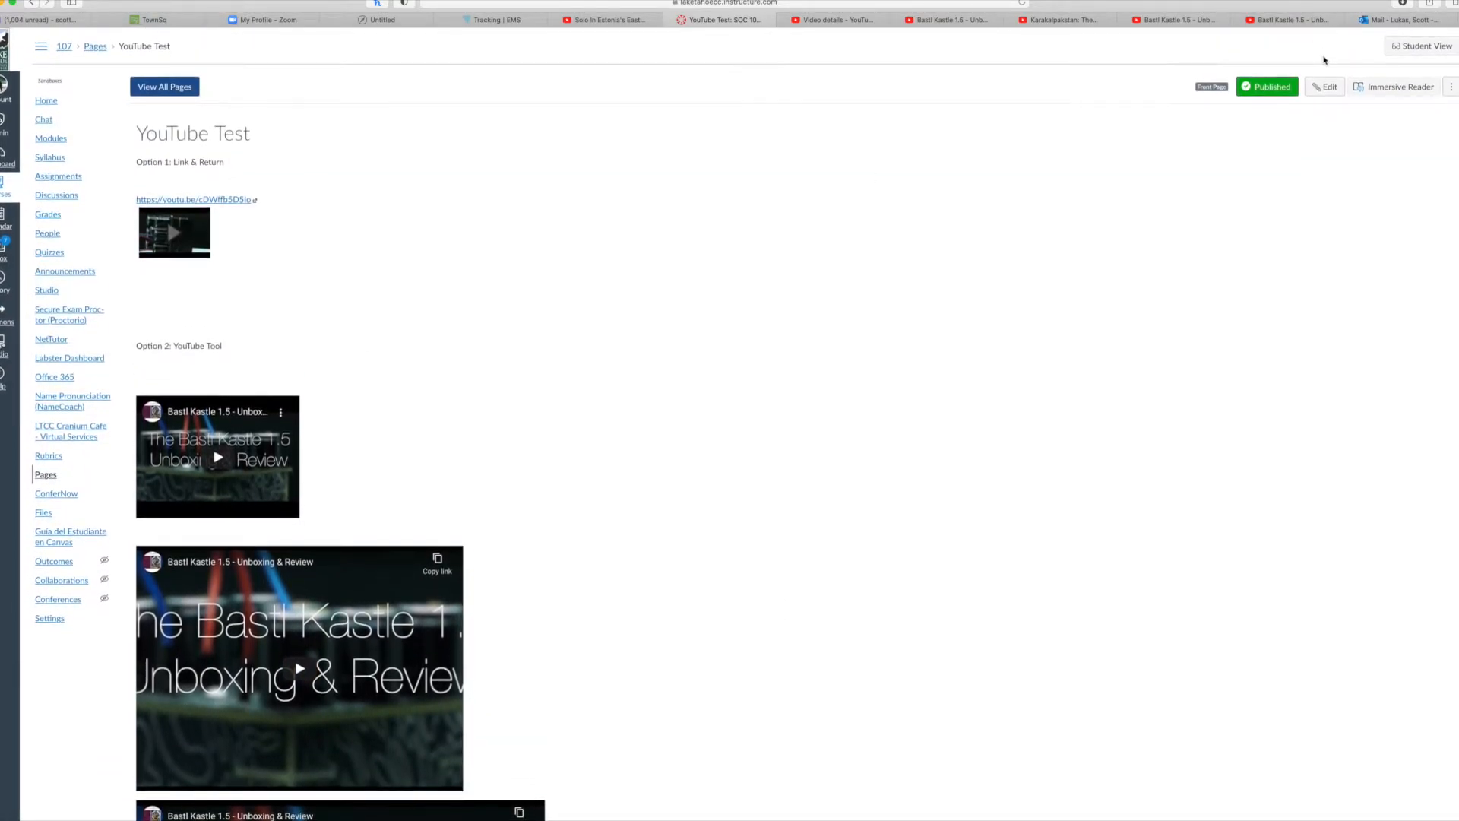
pyautogui.click(1327, 88)
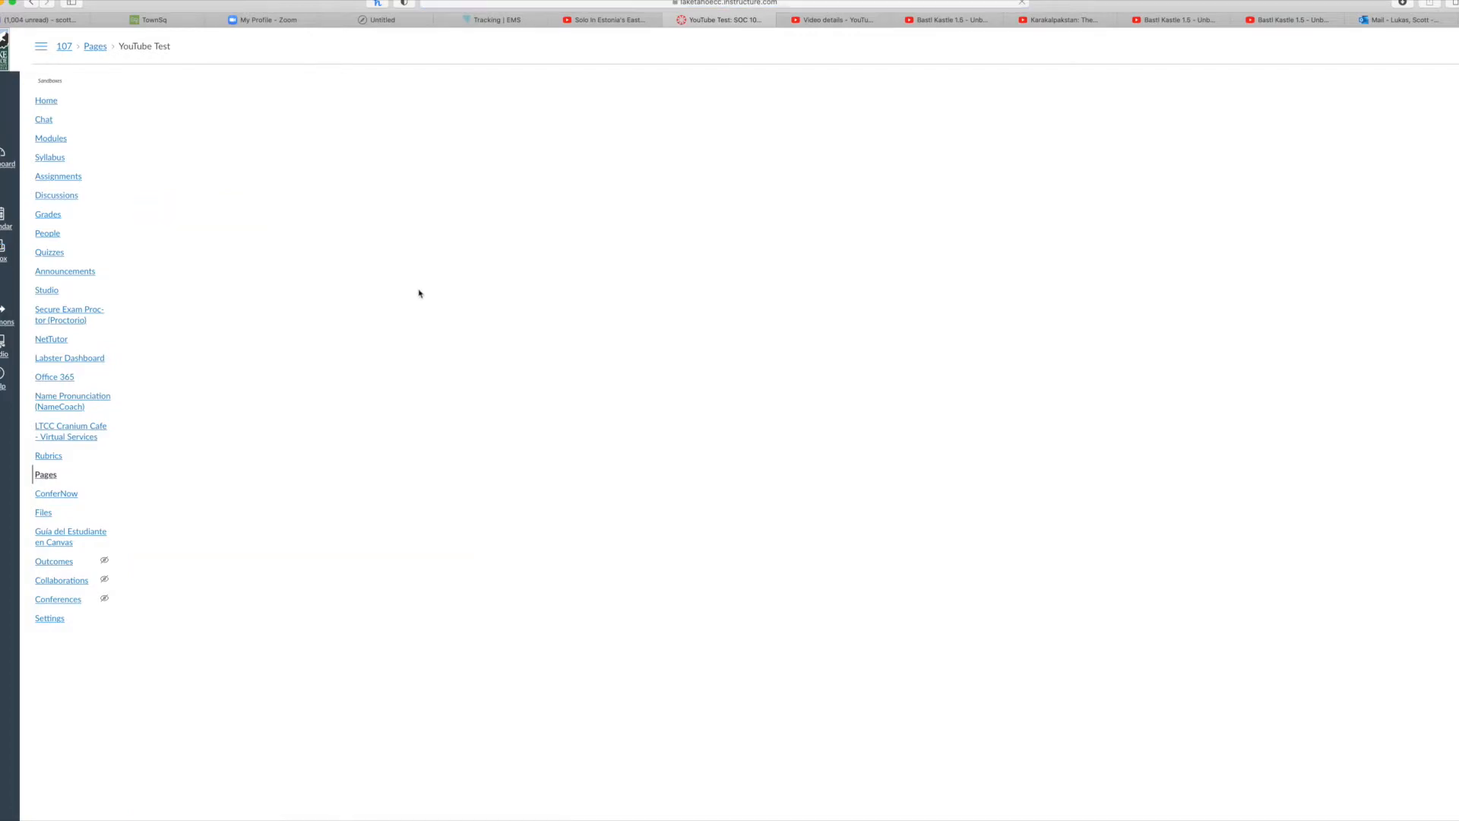
pyautogui.scroll(-1, 296, 272)
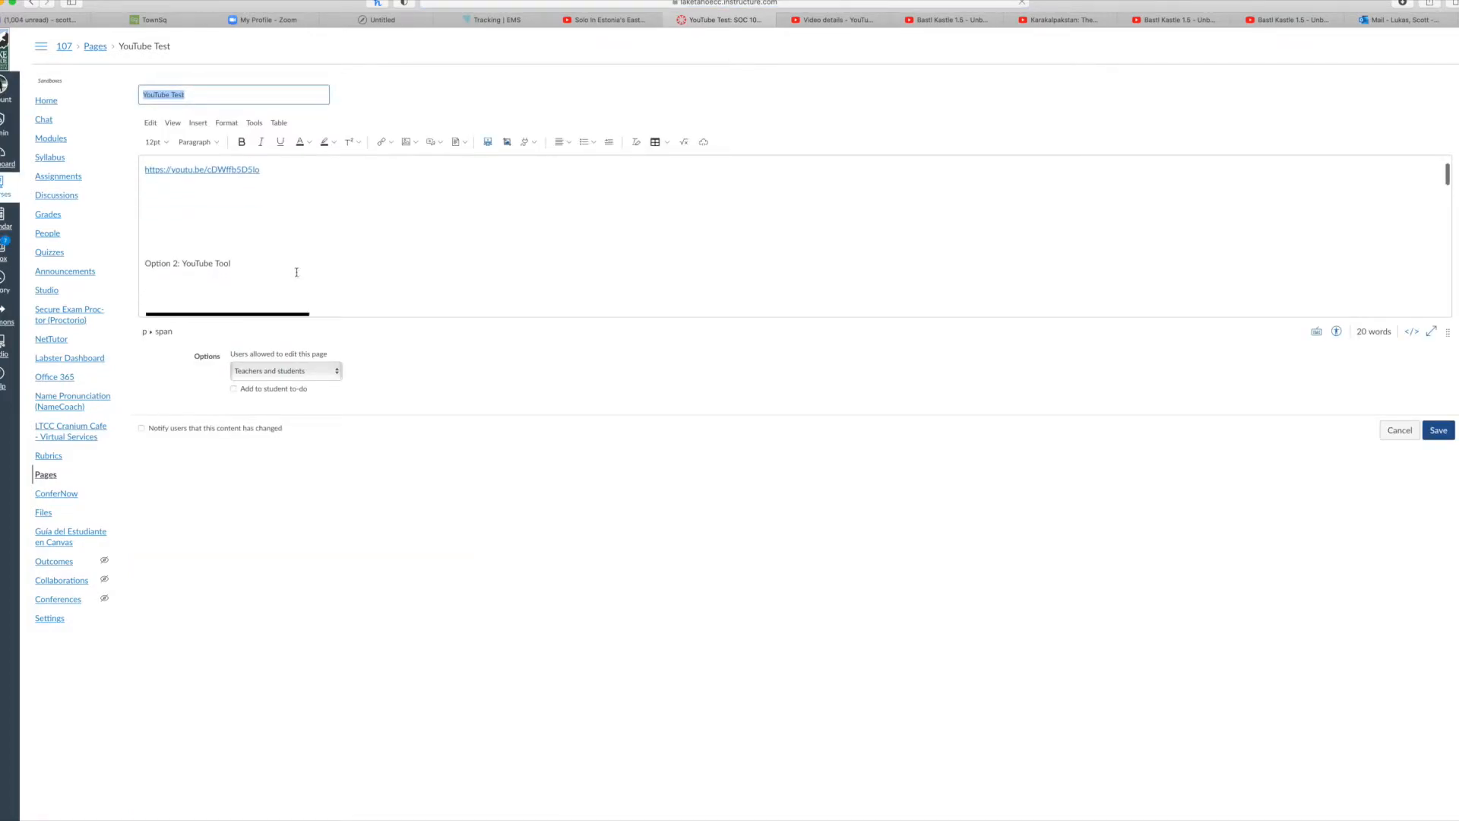
pyautogui.click(214, 283)
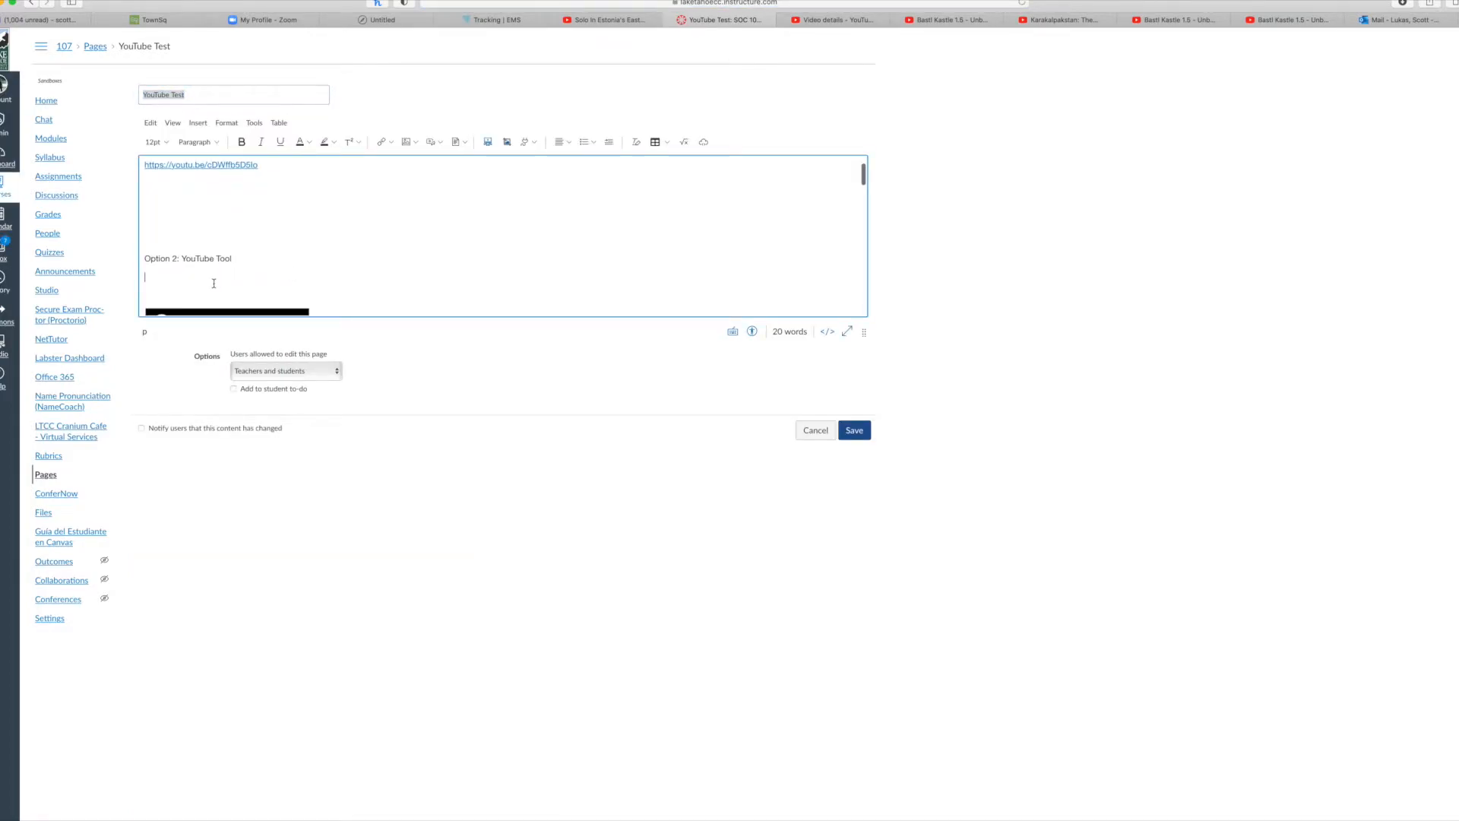
pyautogui.click(535, 144)
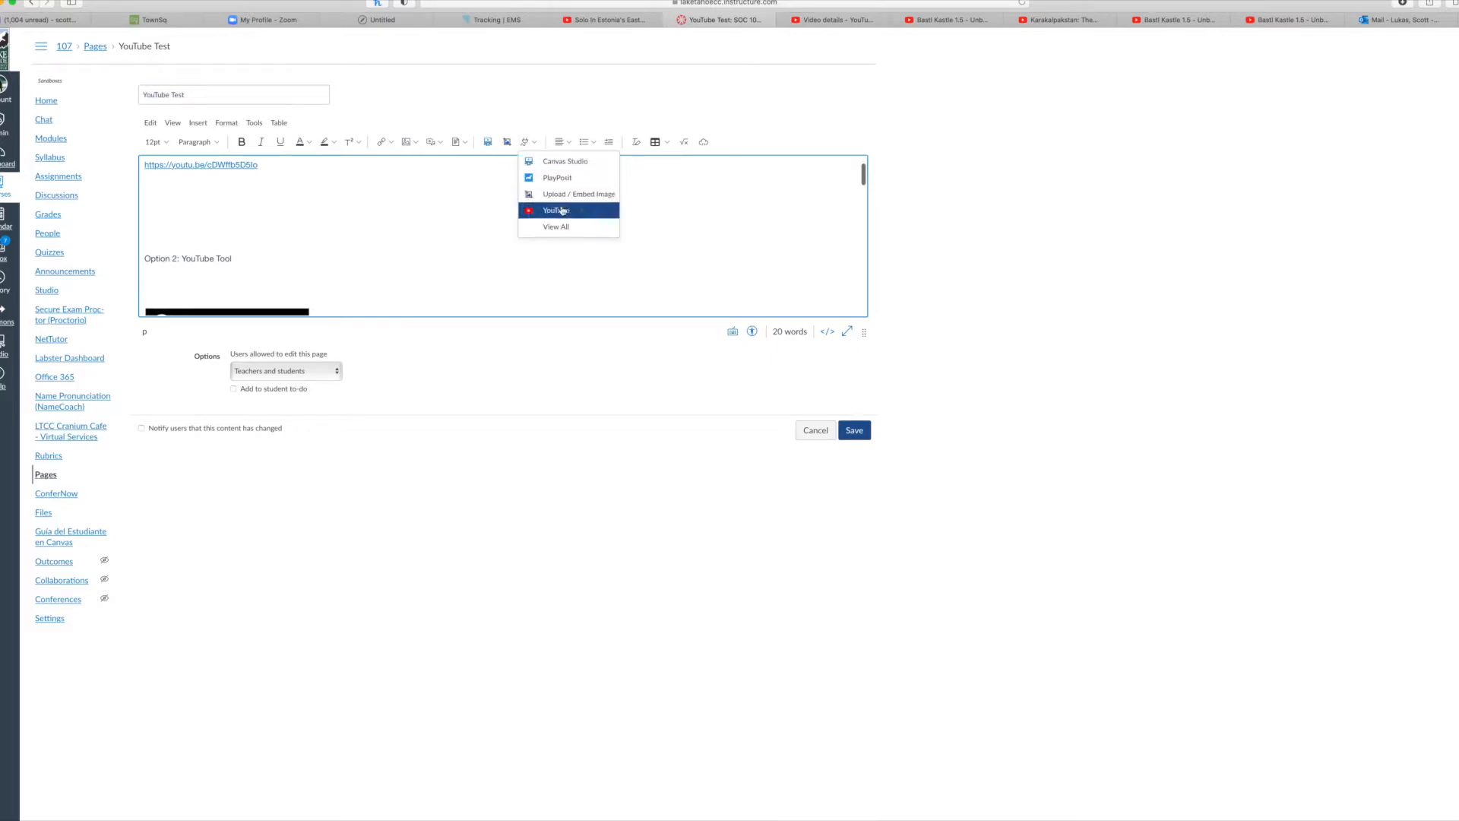
pyautogui.click(562, 211)
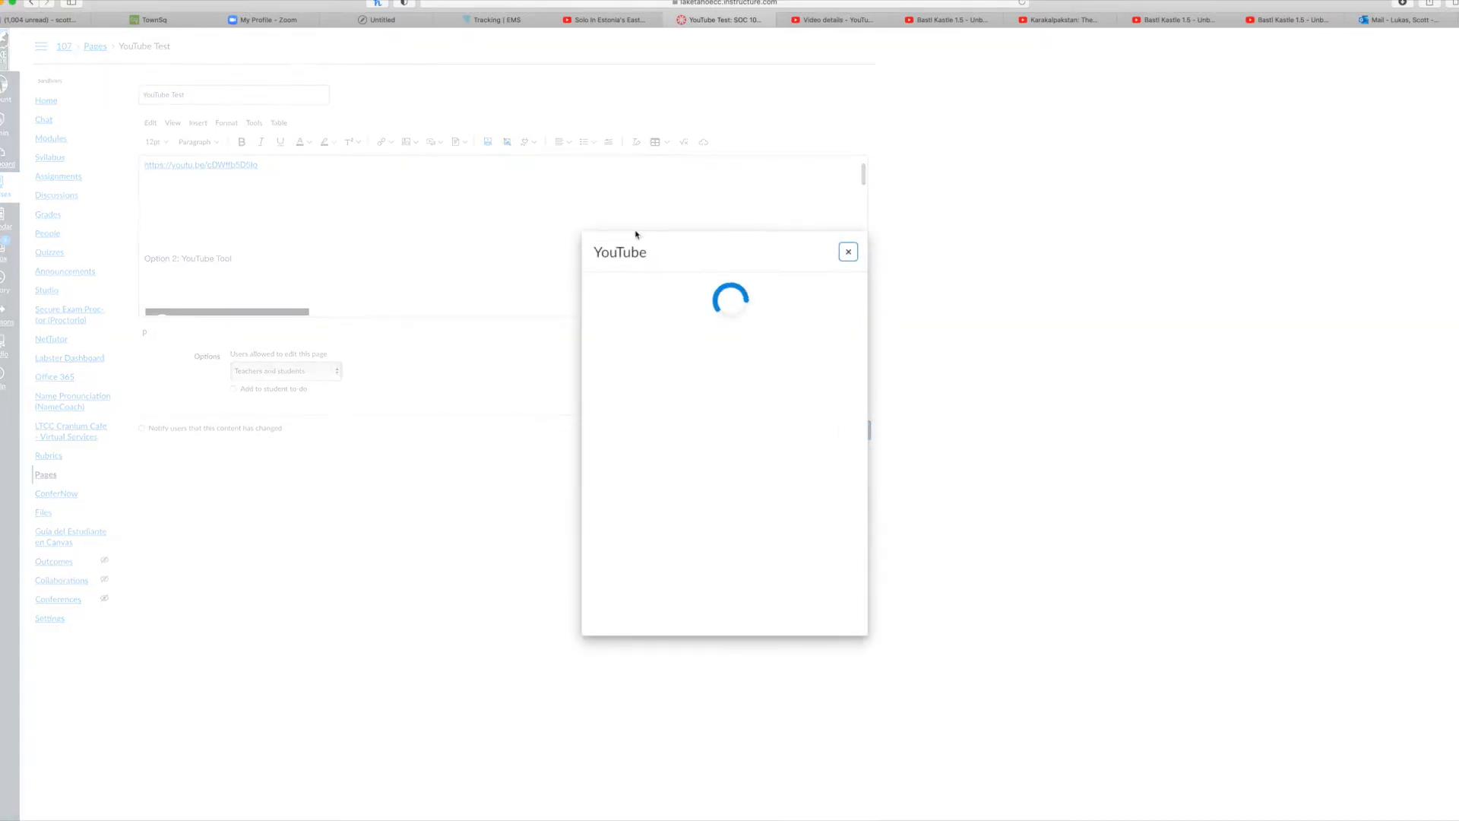
pyautogui.click(767, 315)
pyautogui.write('https://youtu.be/cDWffb5D5lo')
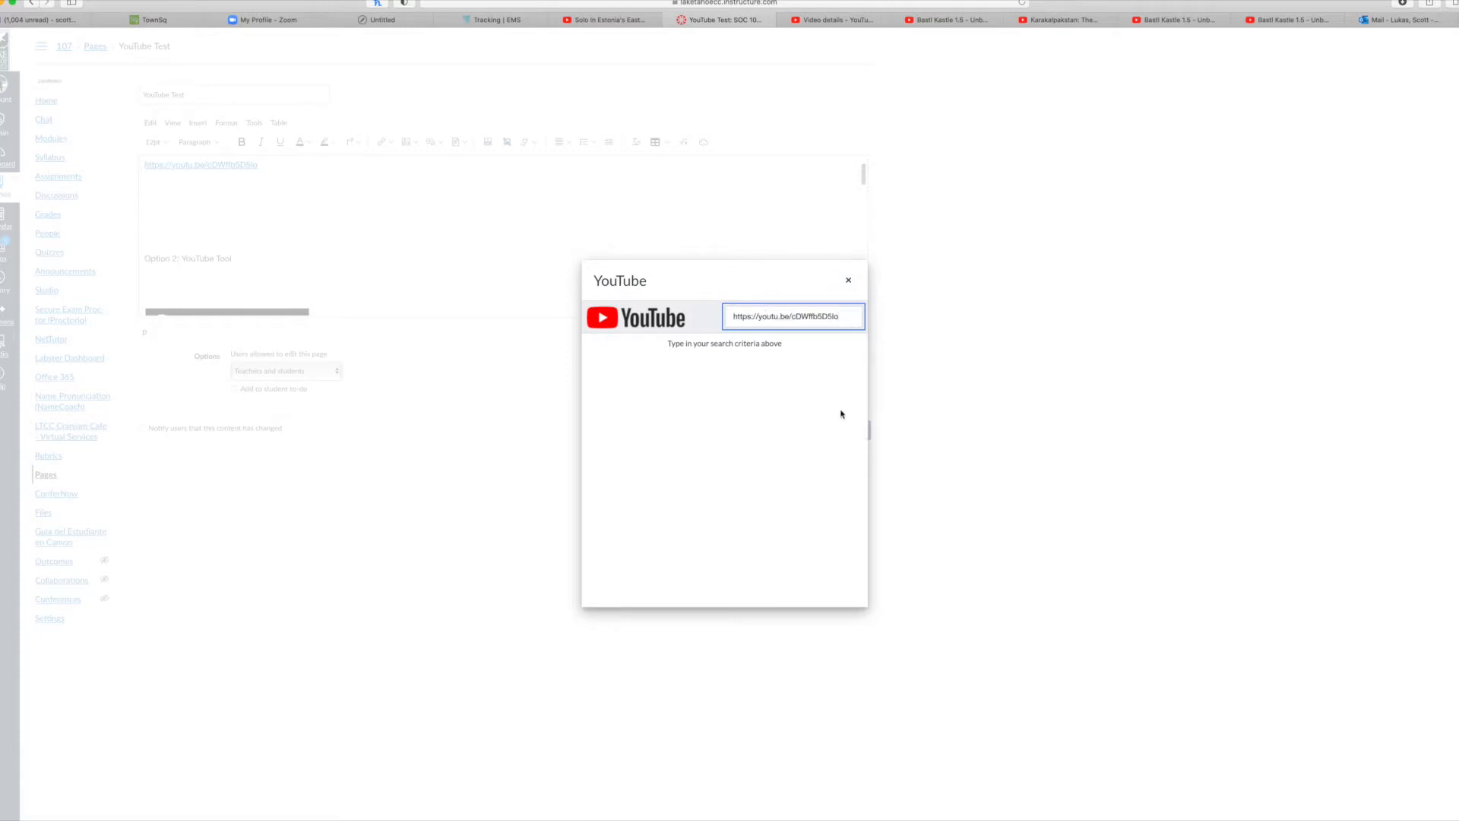
pyautogui.press('Return')
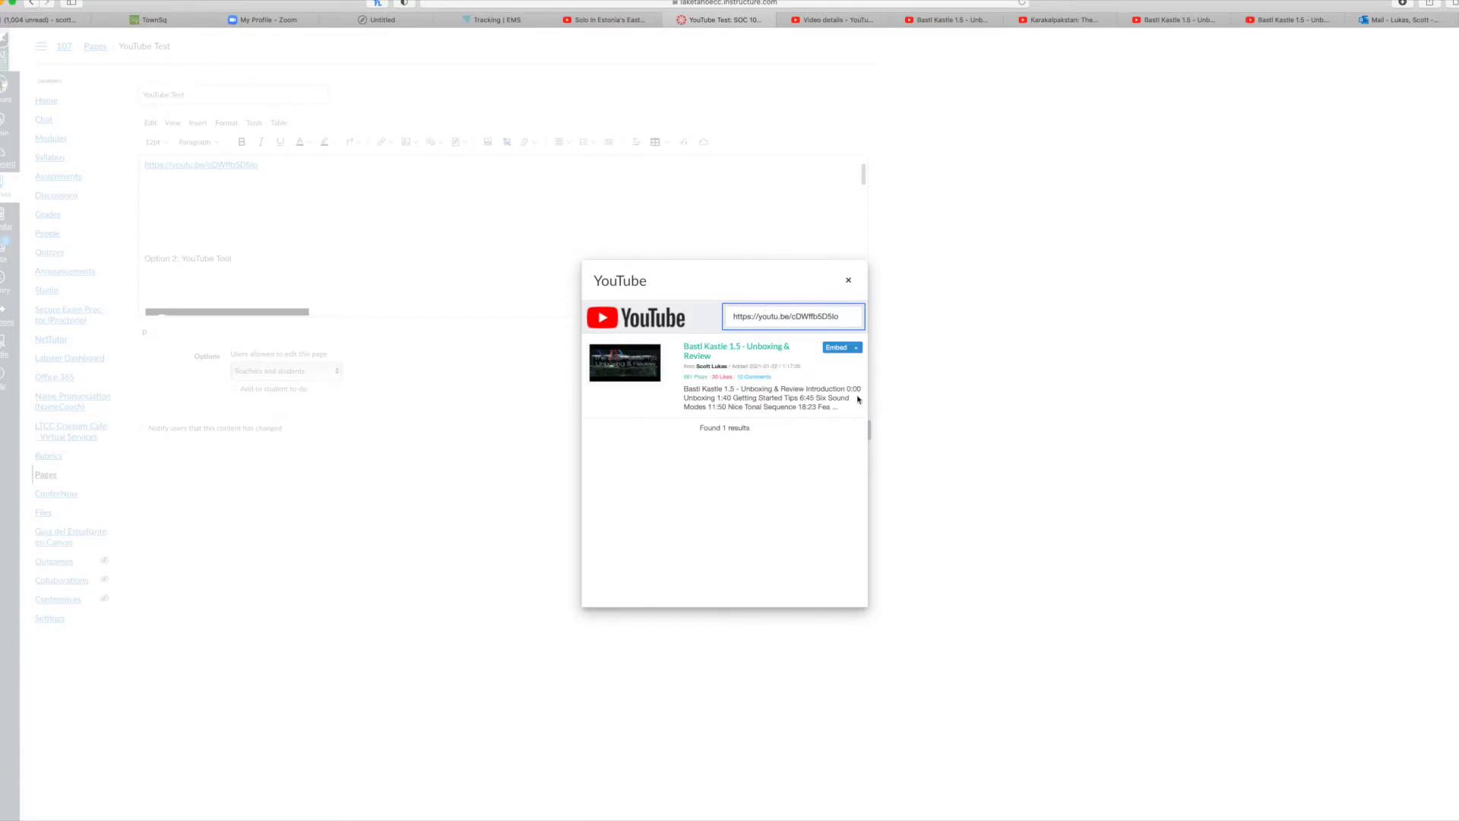
pyautogui.click(856, 348)
pyautogui.click(834, 372)
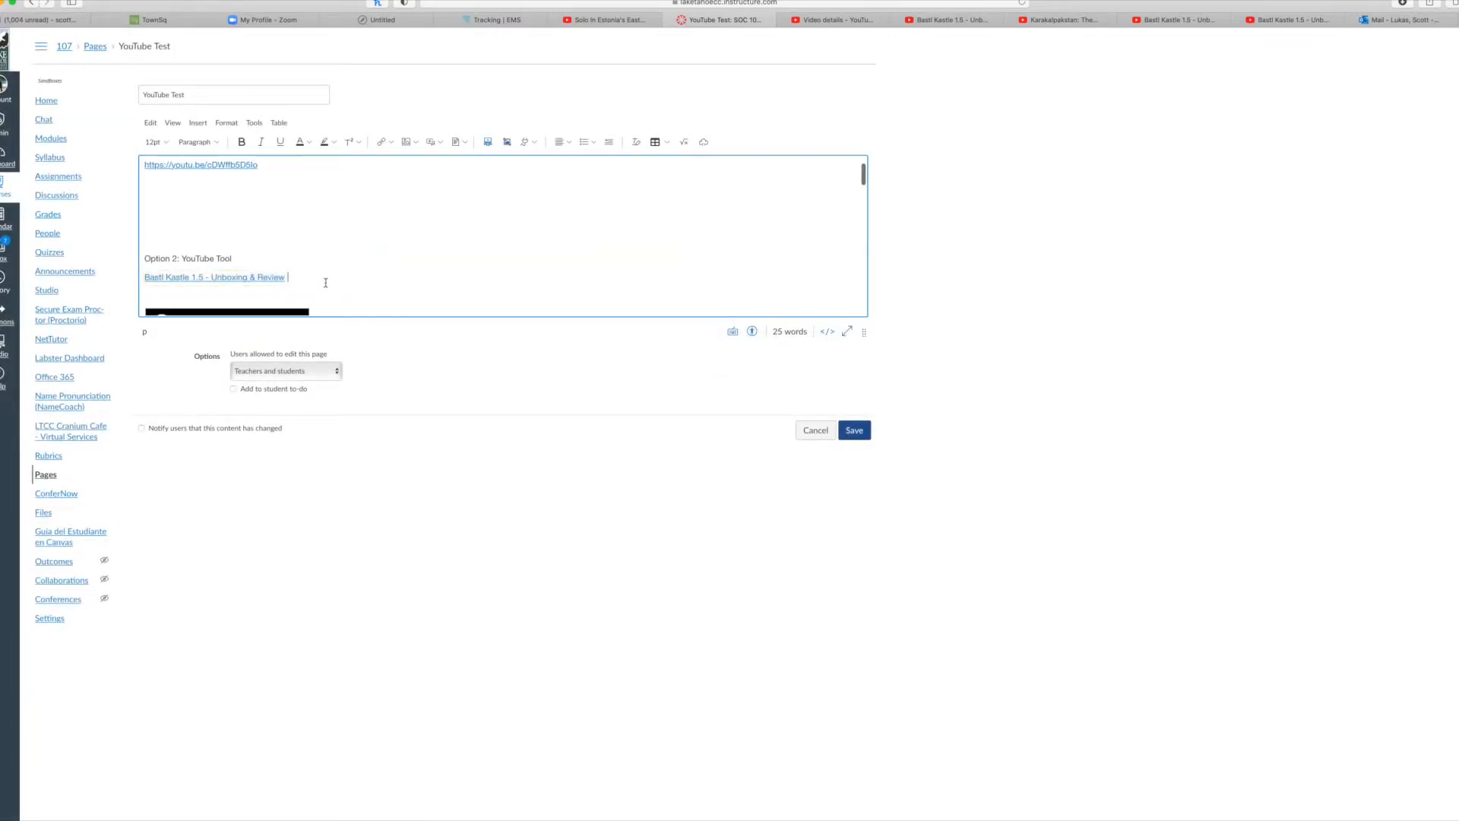
# - Check the link options of the Bastl Kastle 1.5 - Unboxing & Review link, close them unchanged and save the page
pyautogui.tripleClick(287, 278)
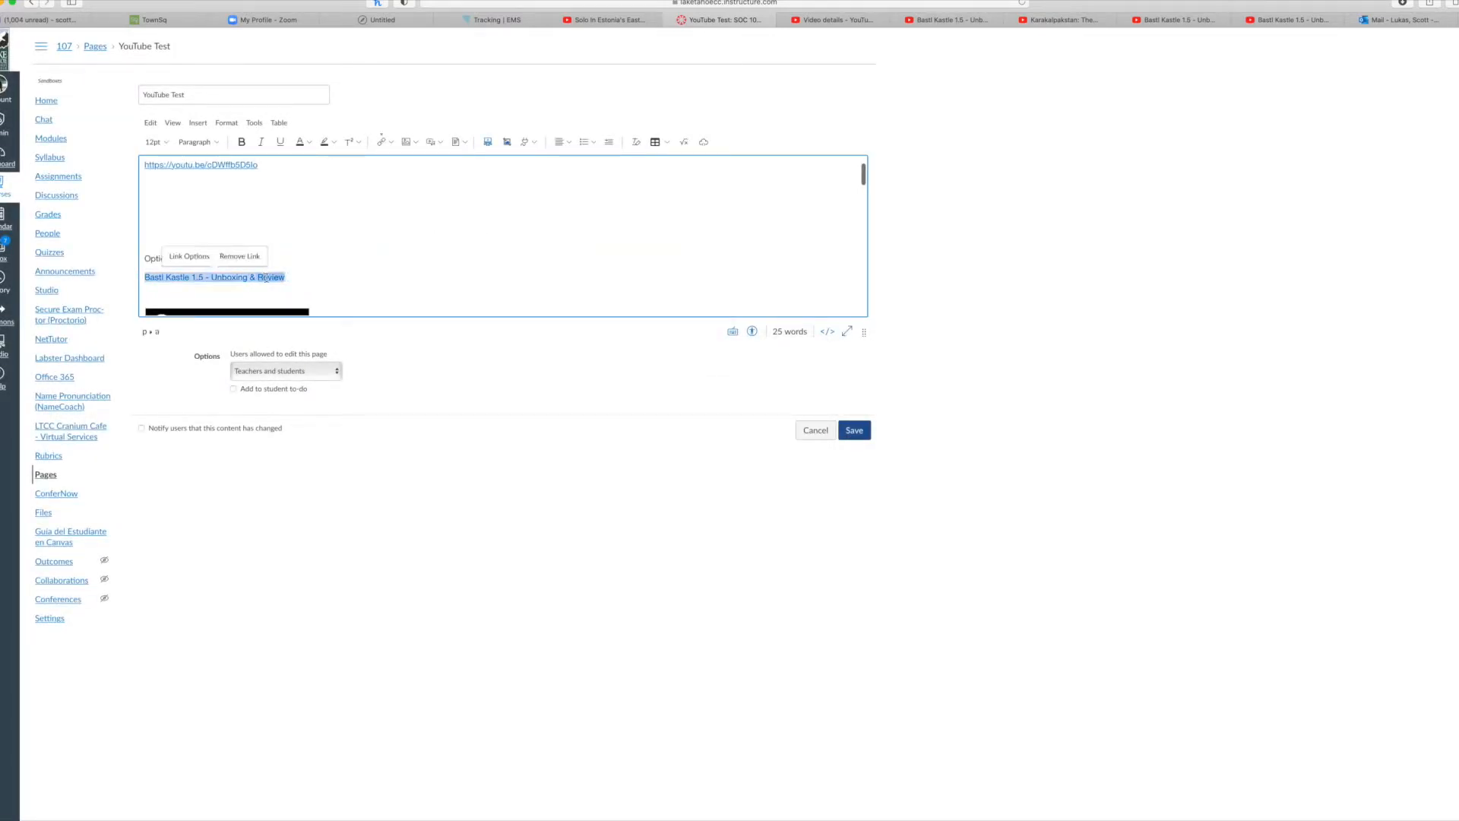
pyautogui.click(190, 257)
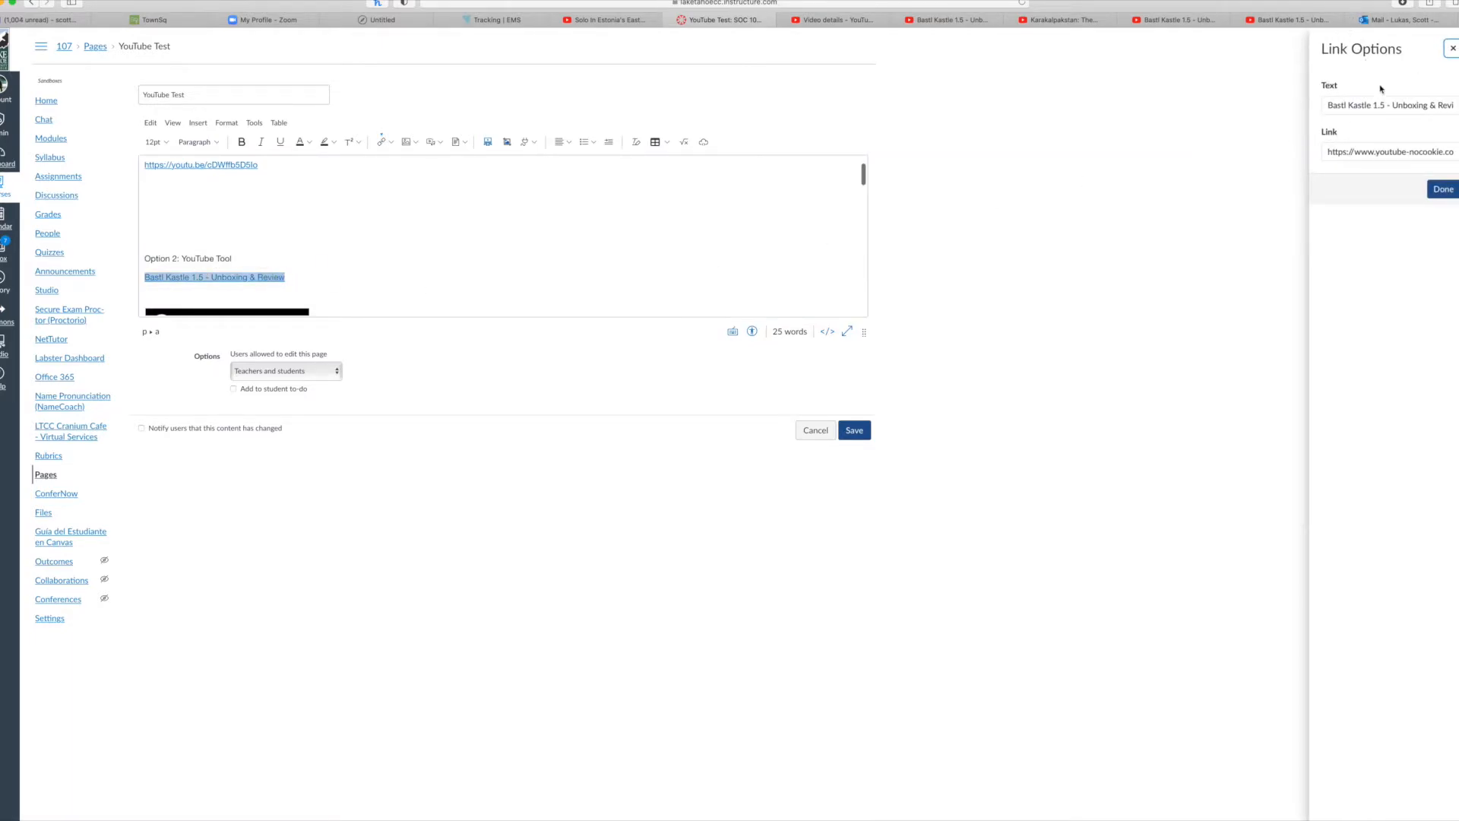
pyautogui.tripleClick(1356, 104)
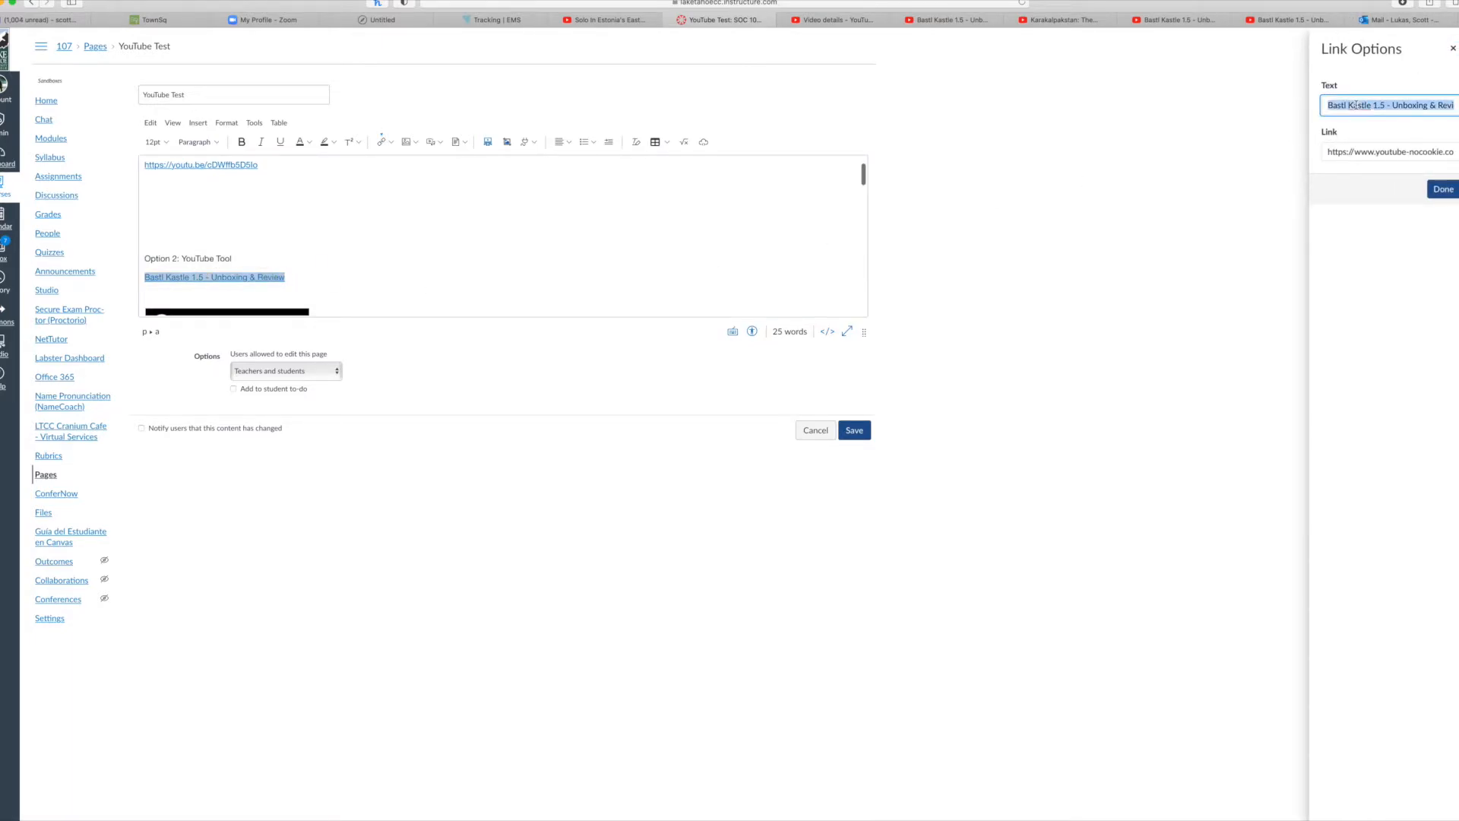
pyautogui.click(1450, 50)
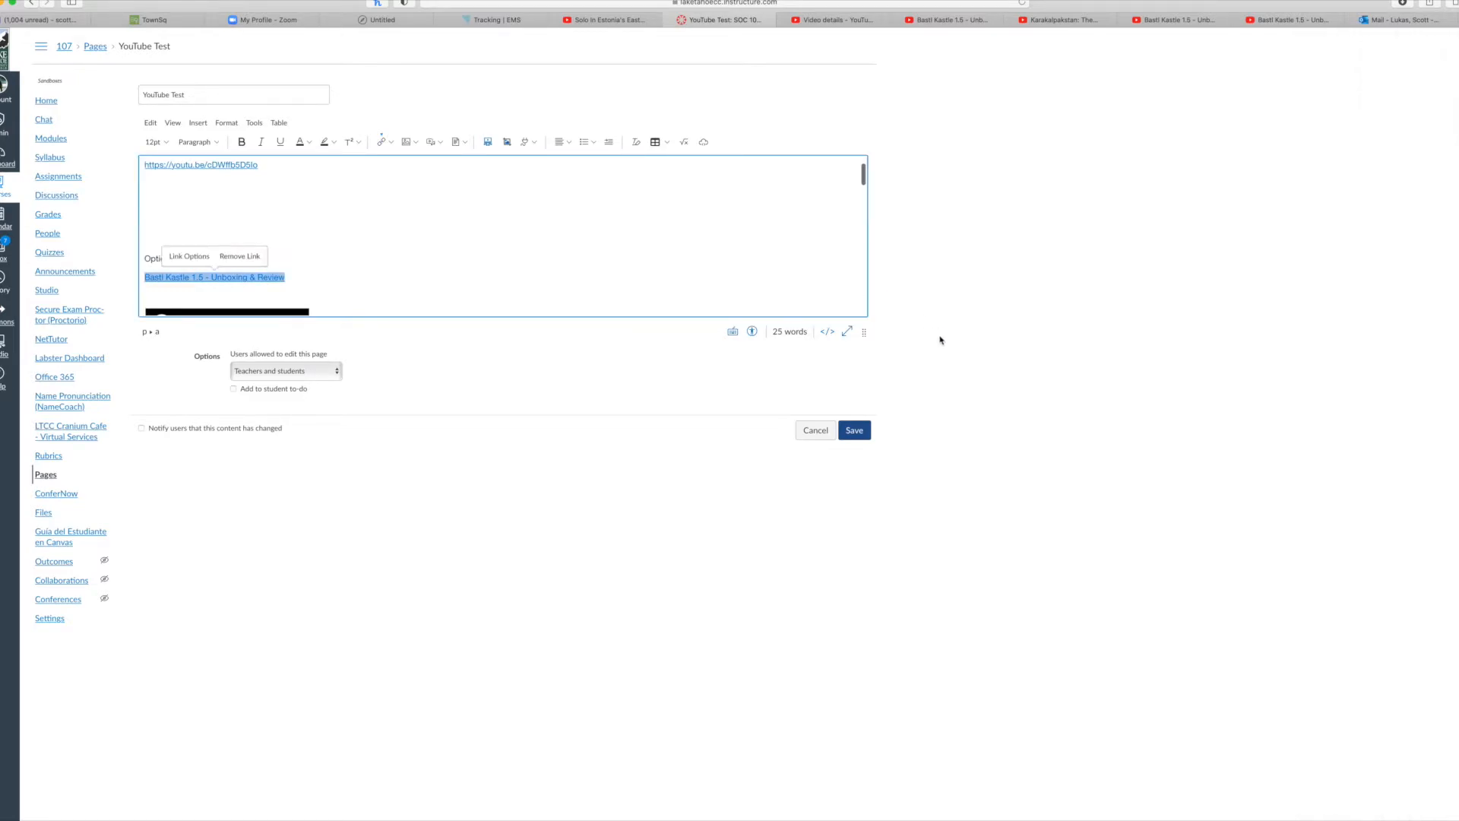
pyautogui.click(854, 431)
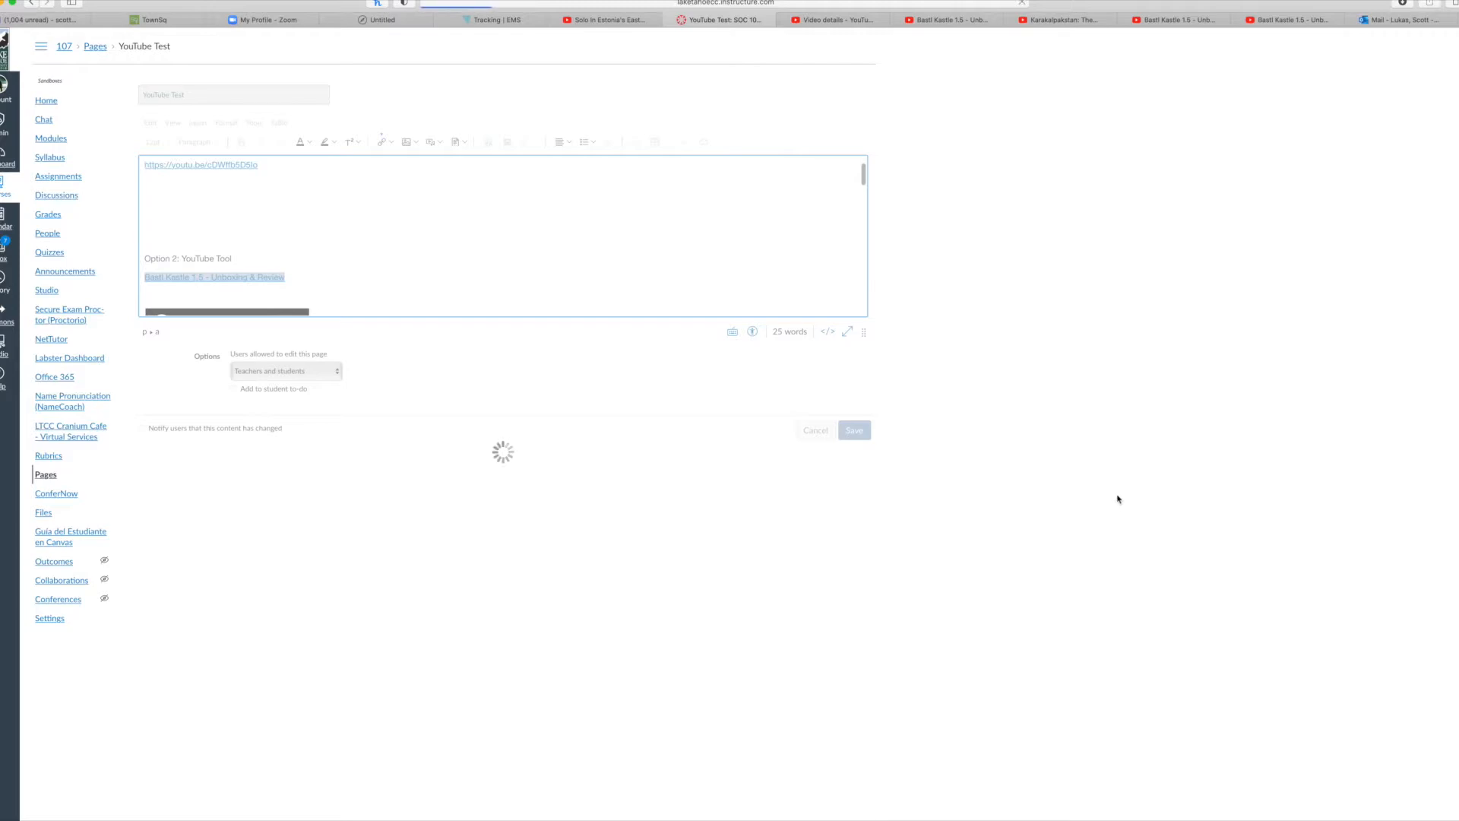
# - Compare the Option 2 link and the three embedded video sizes on the saved page, and consult the options slide in PowerPoint
pyautogui.scroll(-2, 480, 209)
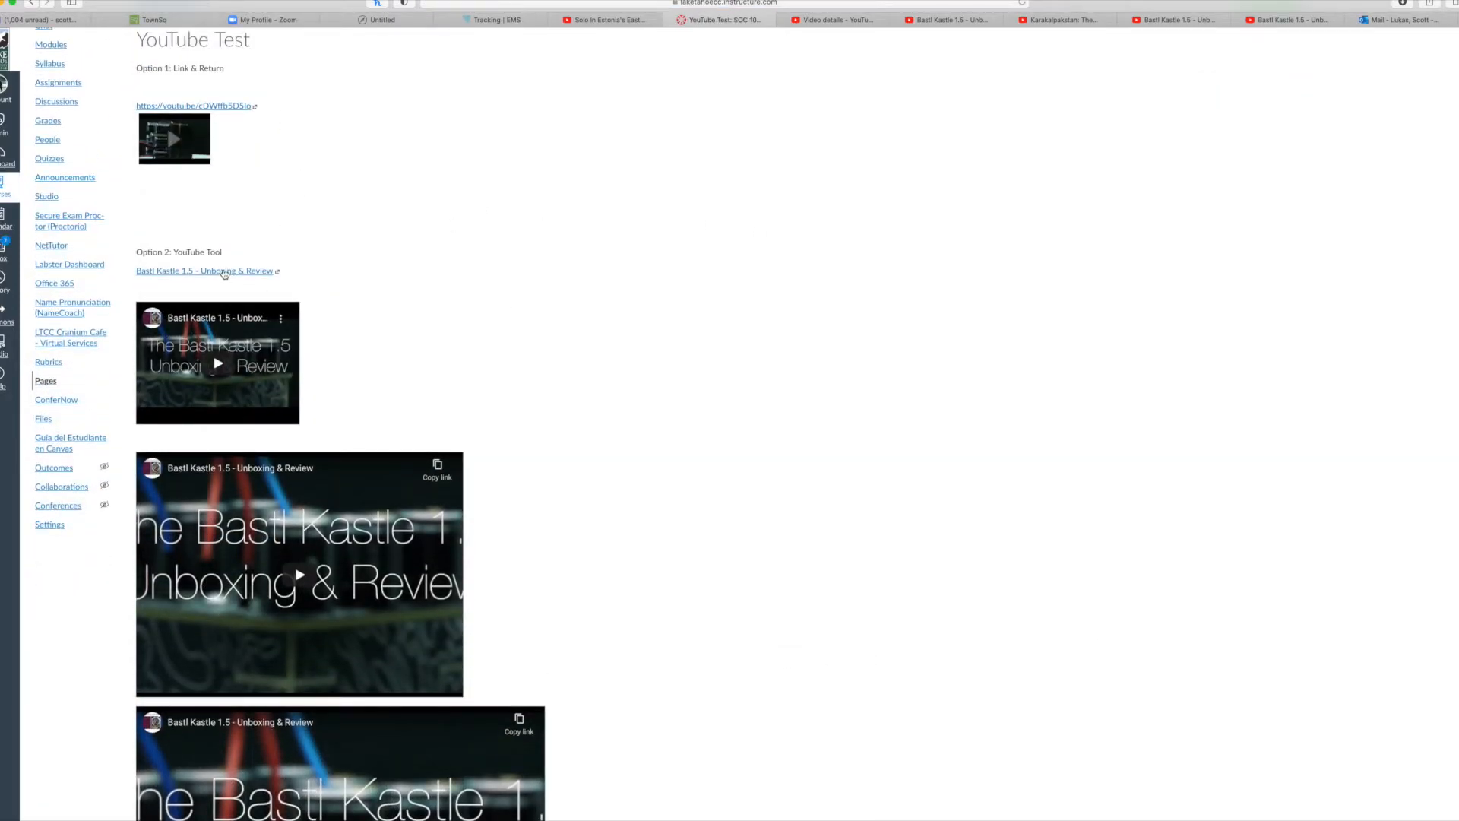
pyautogui.scroll(-3, 225, 274)
pyautogui.scroll(-5, 350, 303)
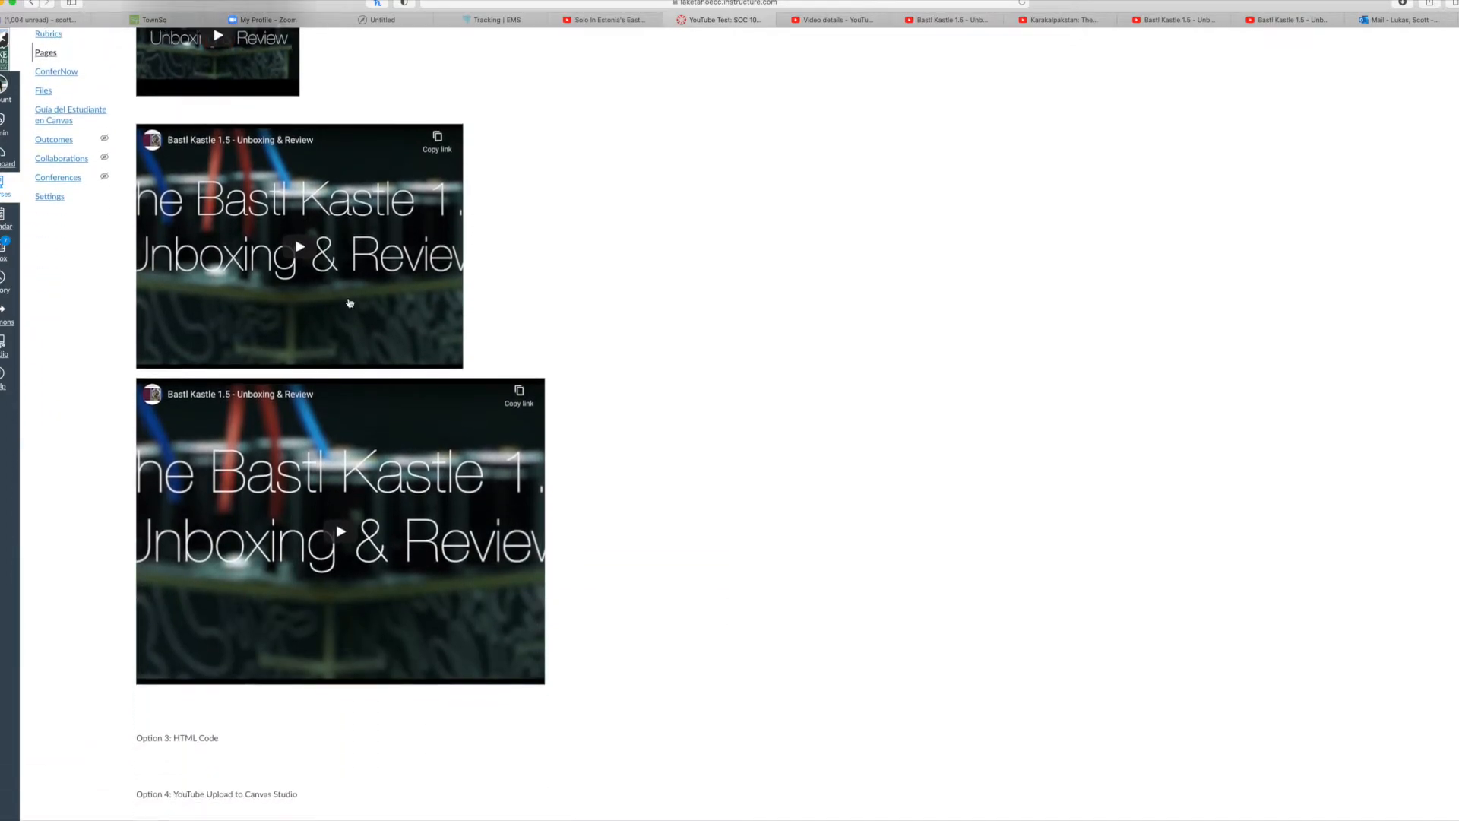
pyautogui.scroll(-1, 350, 303)
pyautogui.scroll(5, 668, 457)
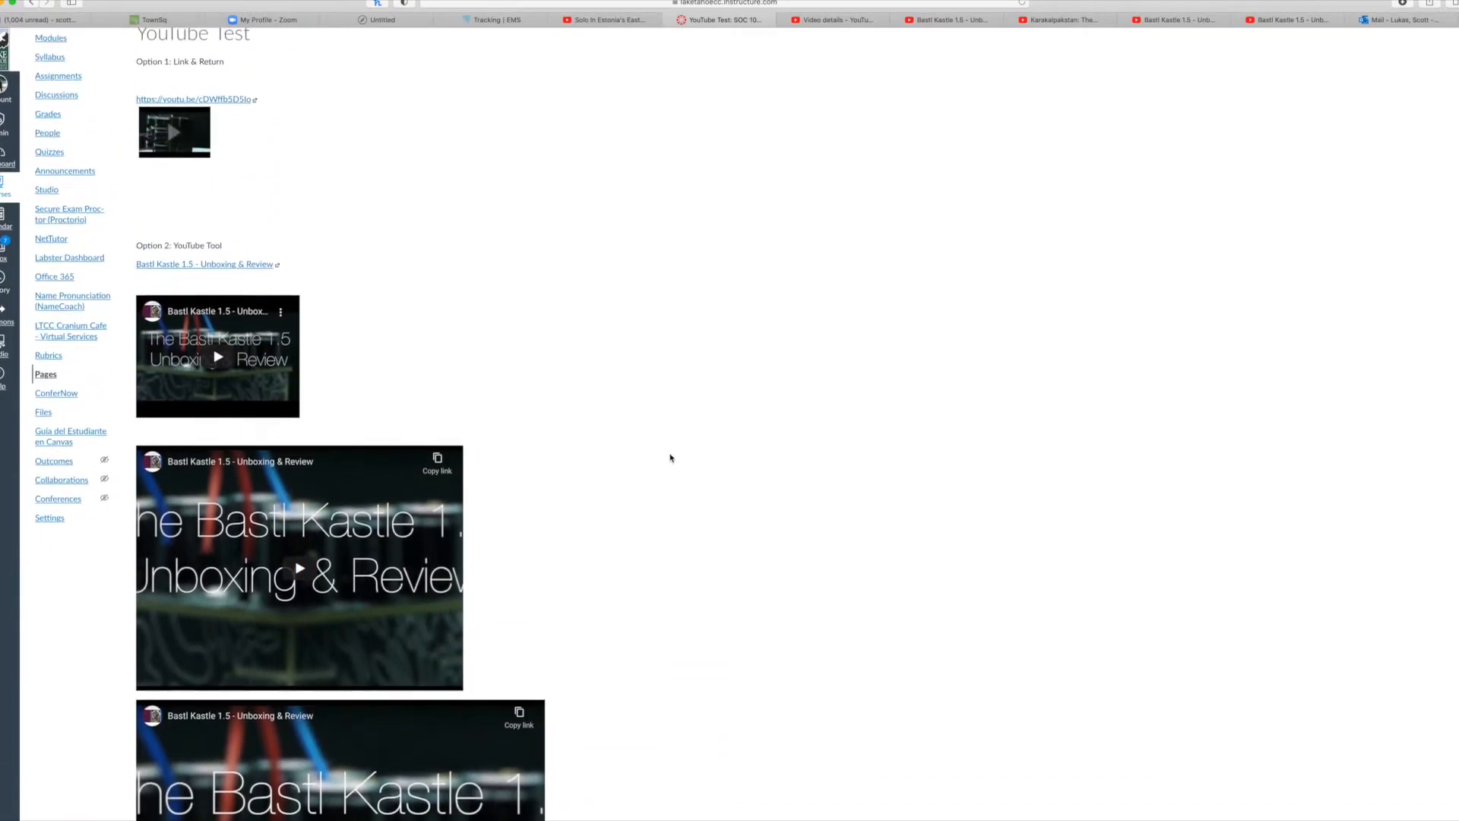
pyautogui.scroll(-5, 670, 457)
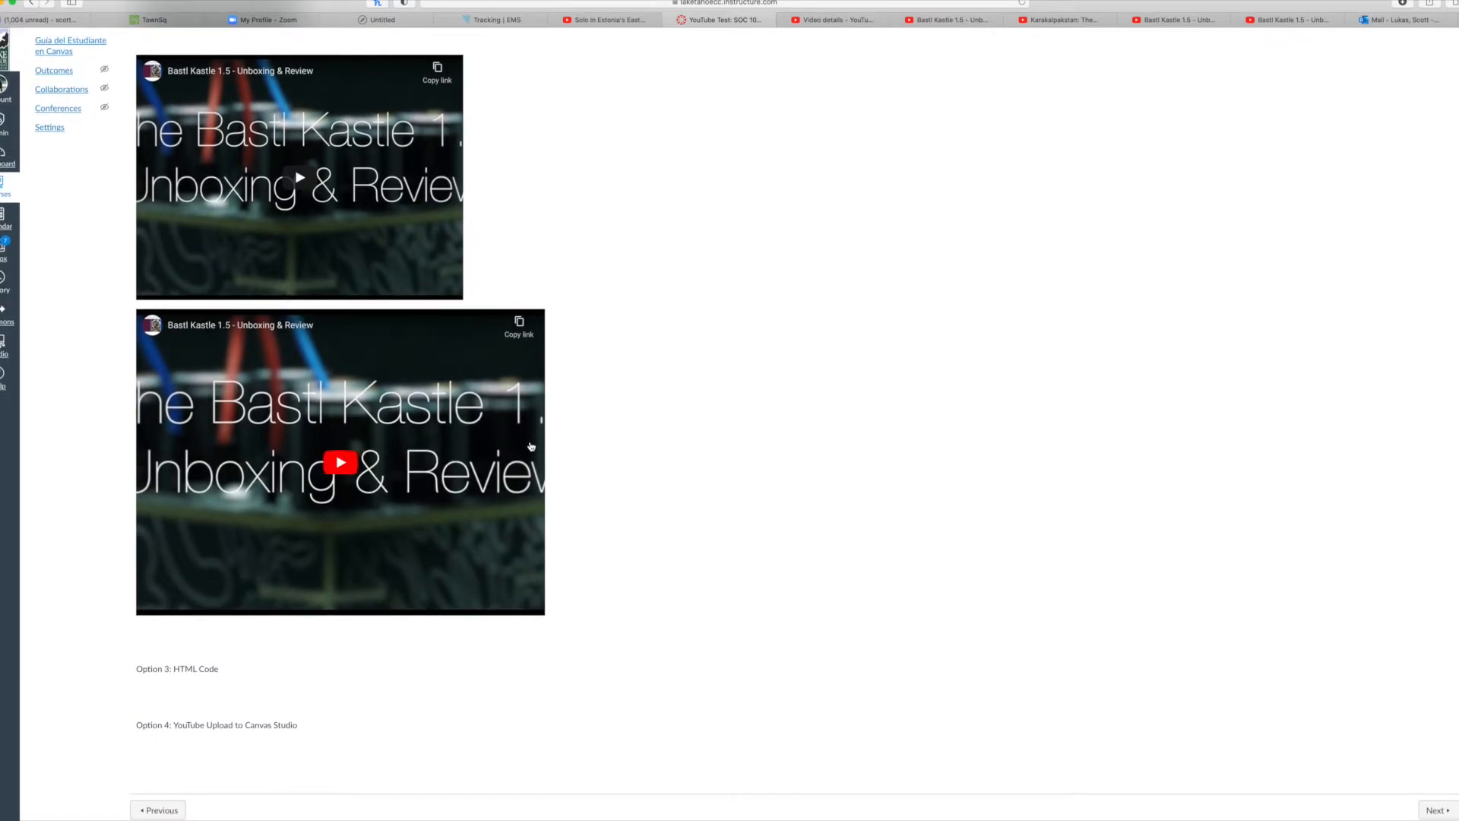
pyautogui.scroll(3, 710, 481)
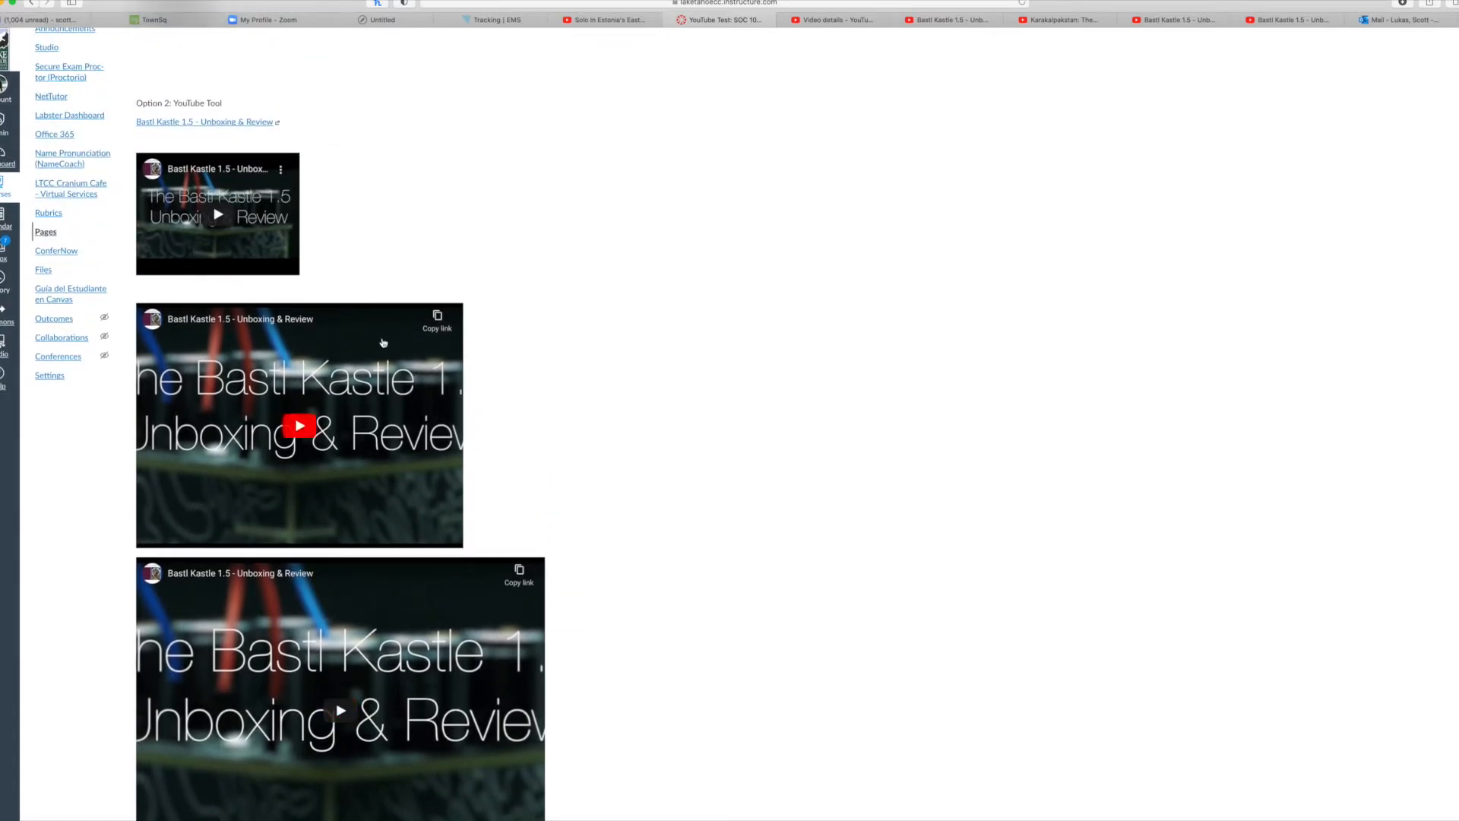
pyautogui.scroll(3, 671, 309)
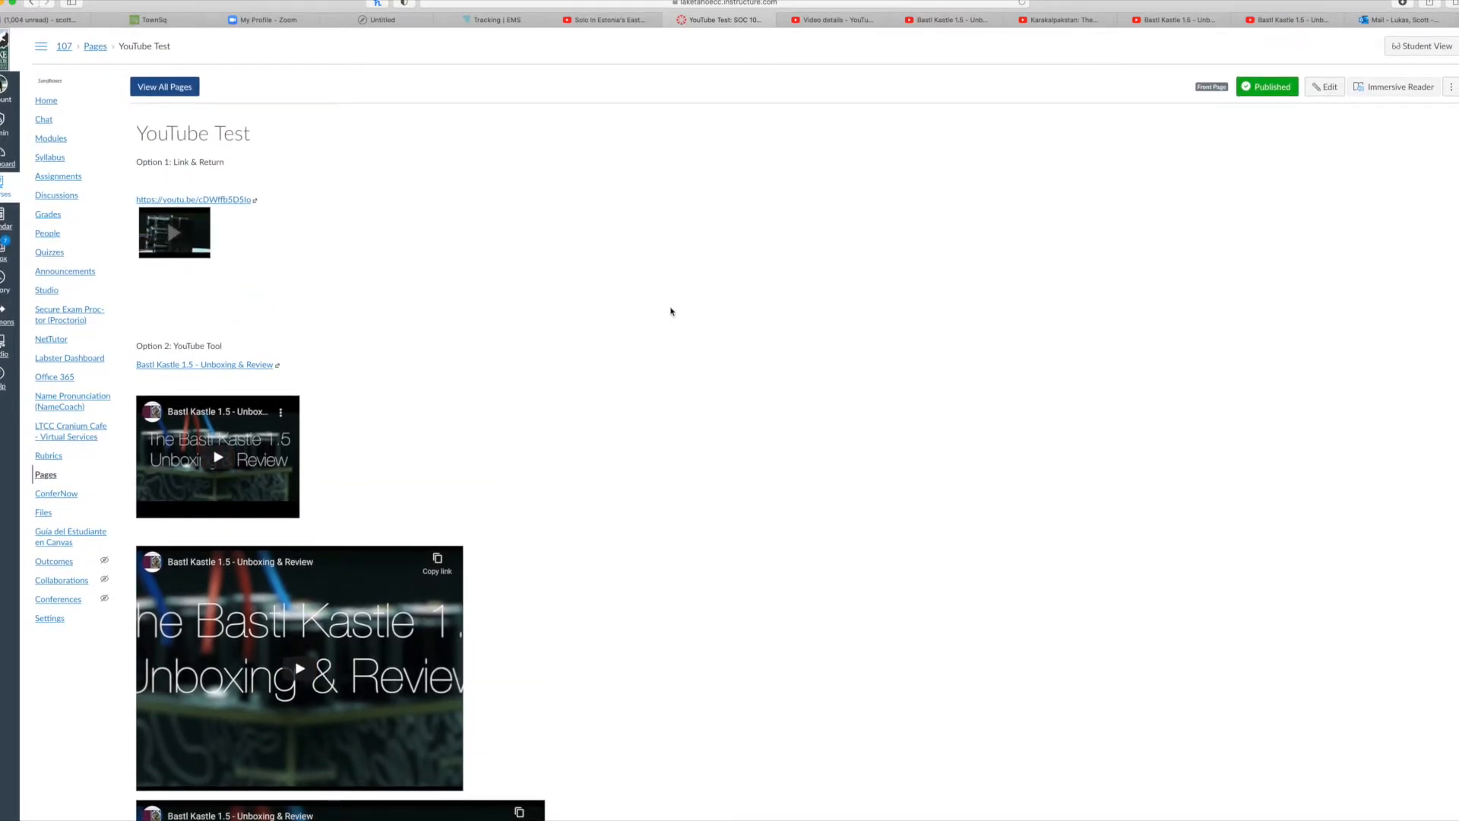
pyautogui.scroll(-6, 671, 310)
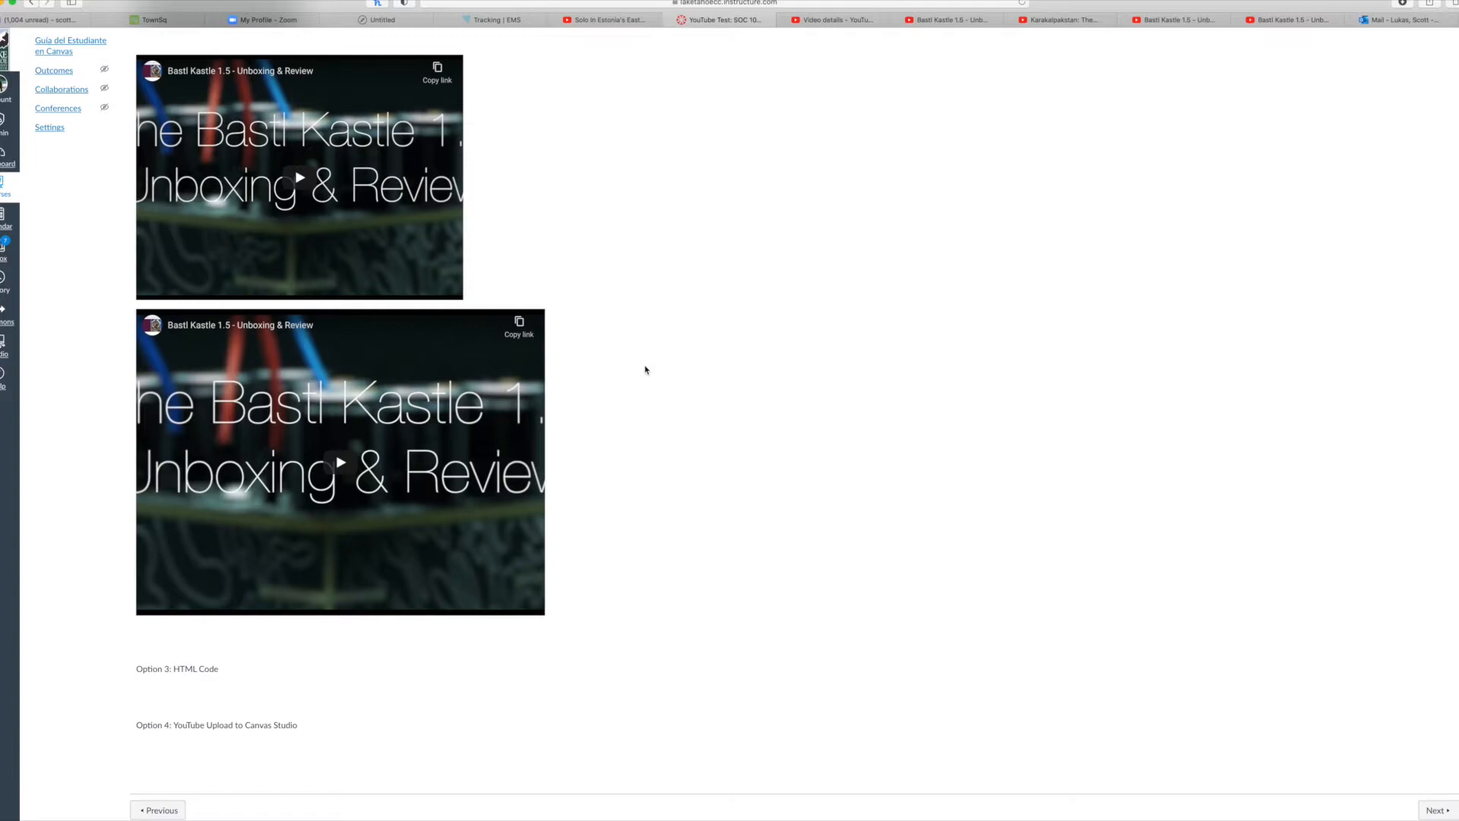
pyautogui.scroll(6, 645, 370)
pyautogui.scroll(-3, 645, 370)
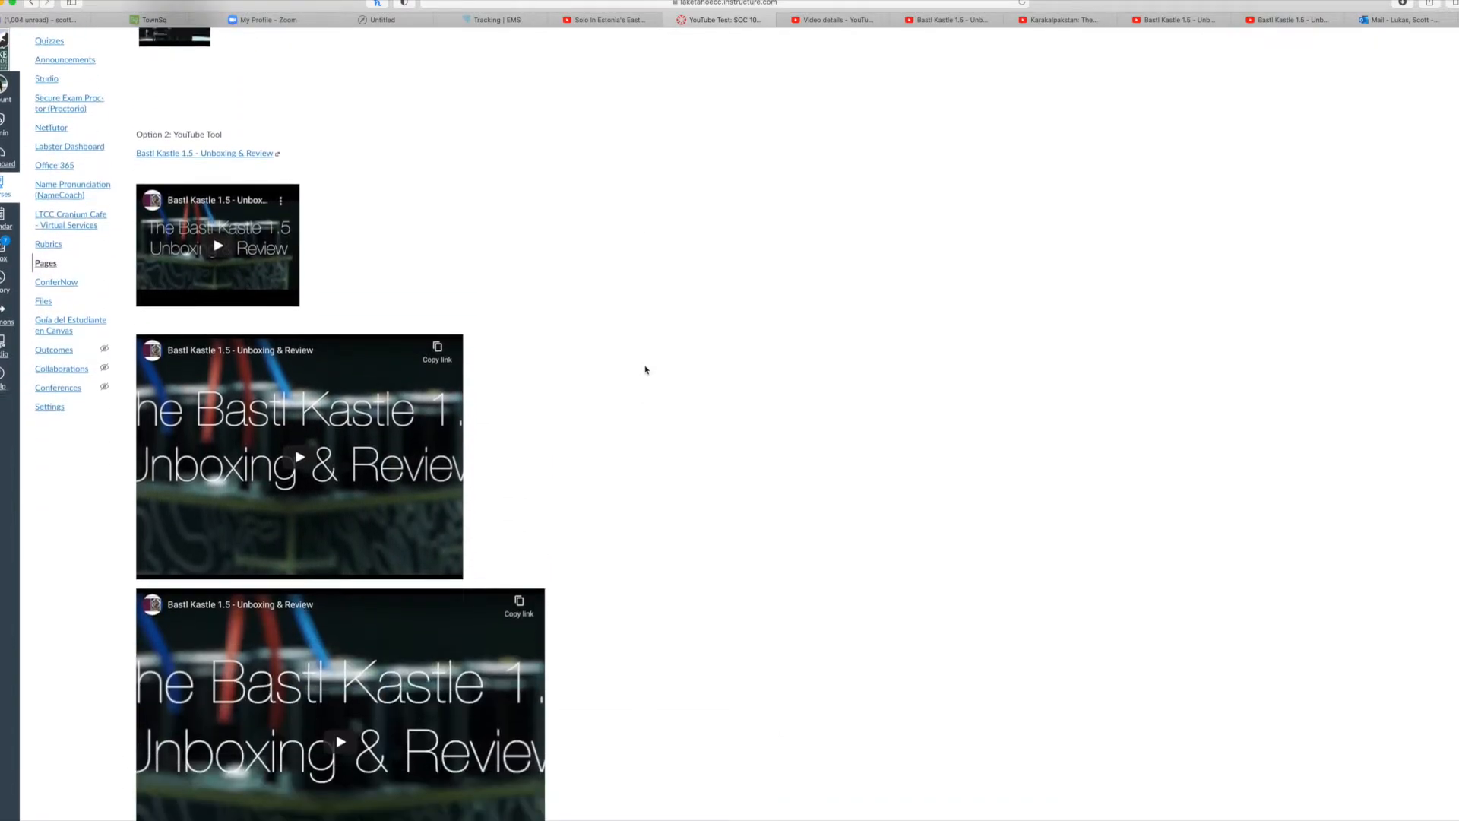
pyautogui.scroll(-4, 645, 370)
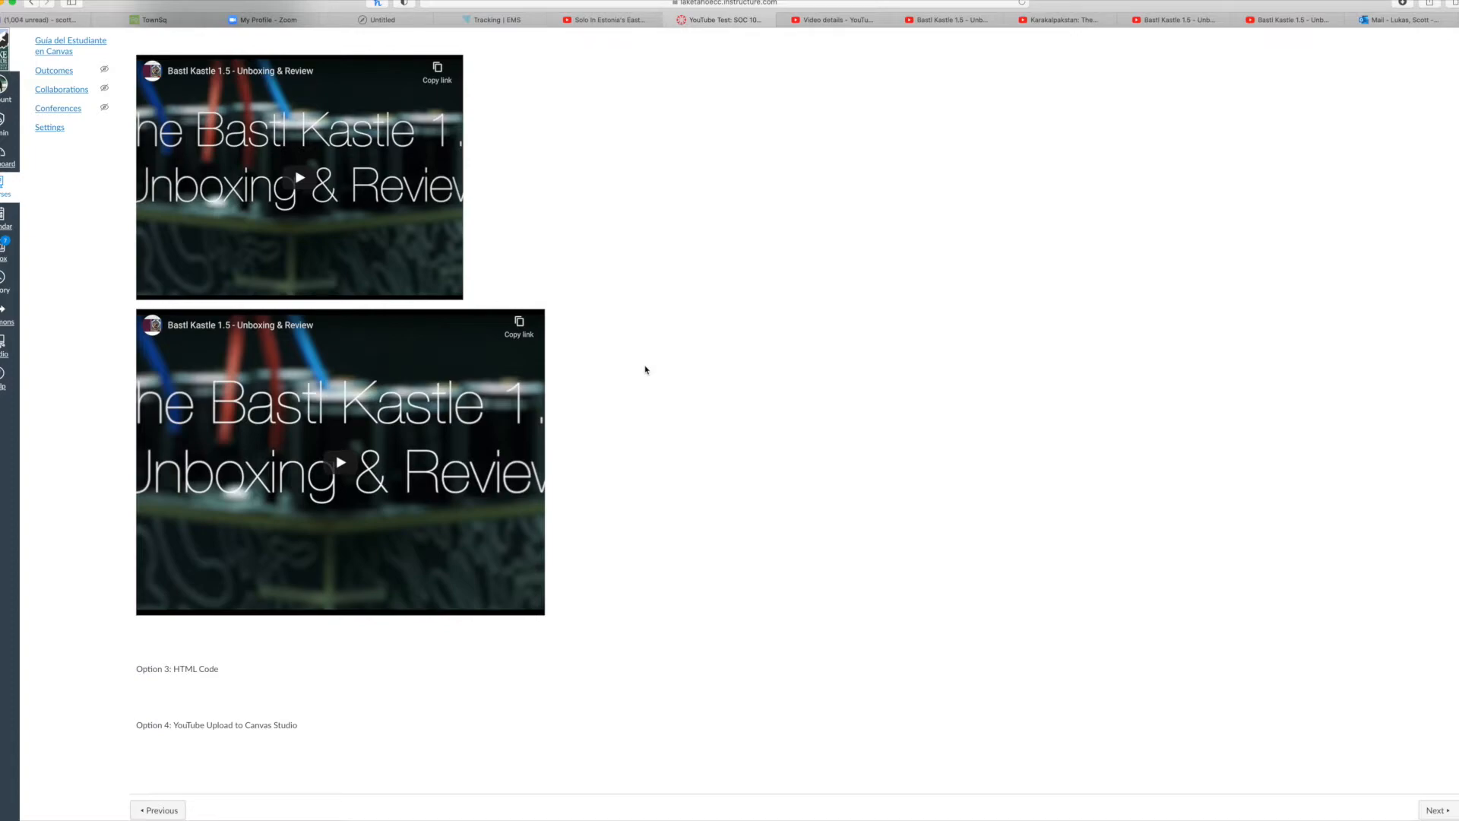
pyautogui.scroll(6, 531, 417)
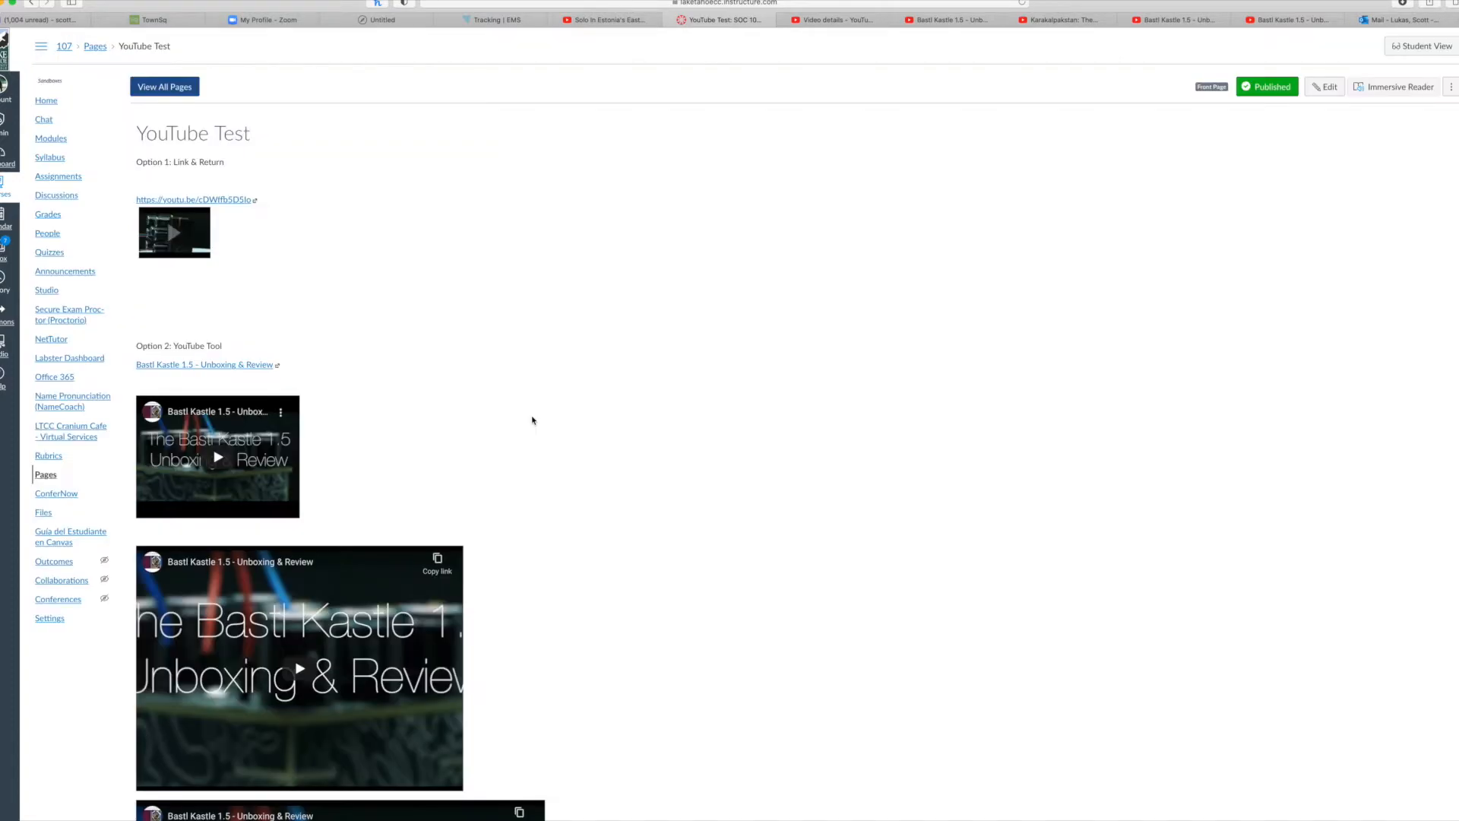
pyautogui.scroll(-1, 532, 420)
pyautogui.scroll(-6, 482, 382)
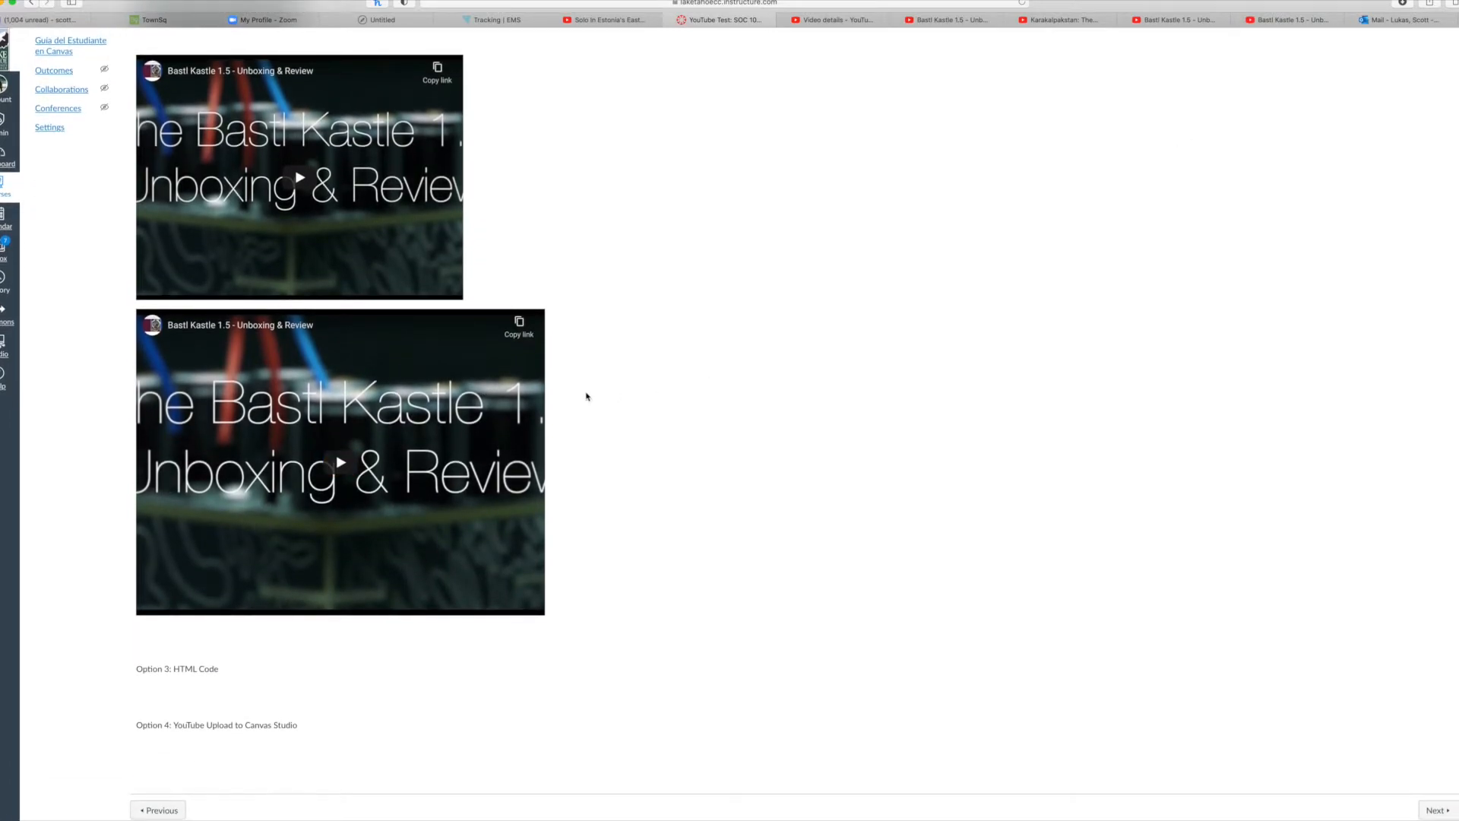
pyautogui.scroll(7, 586, 395)
pyautogui.press('super+Tab')
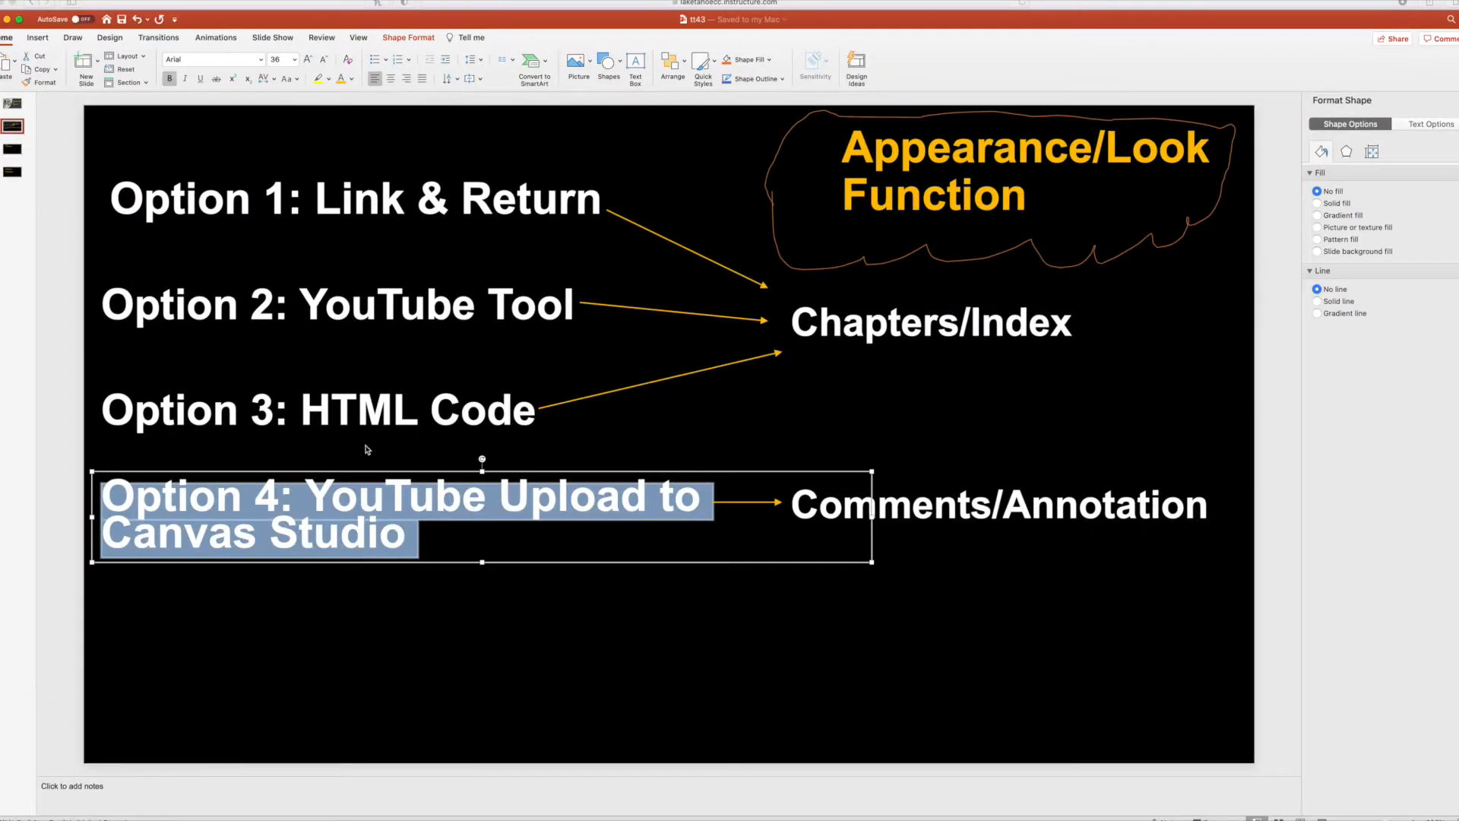
pyautogui.click(565, 393)
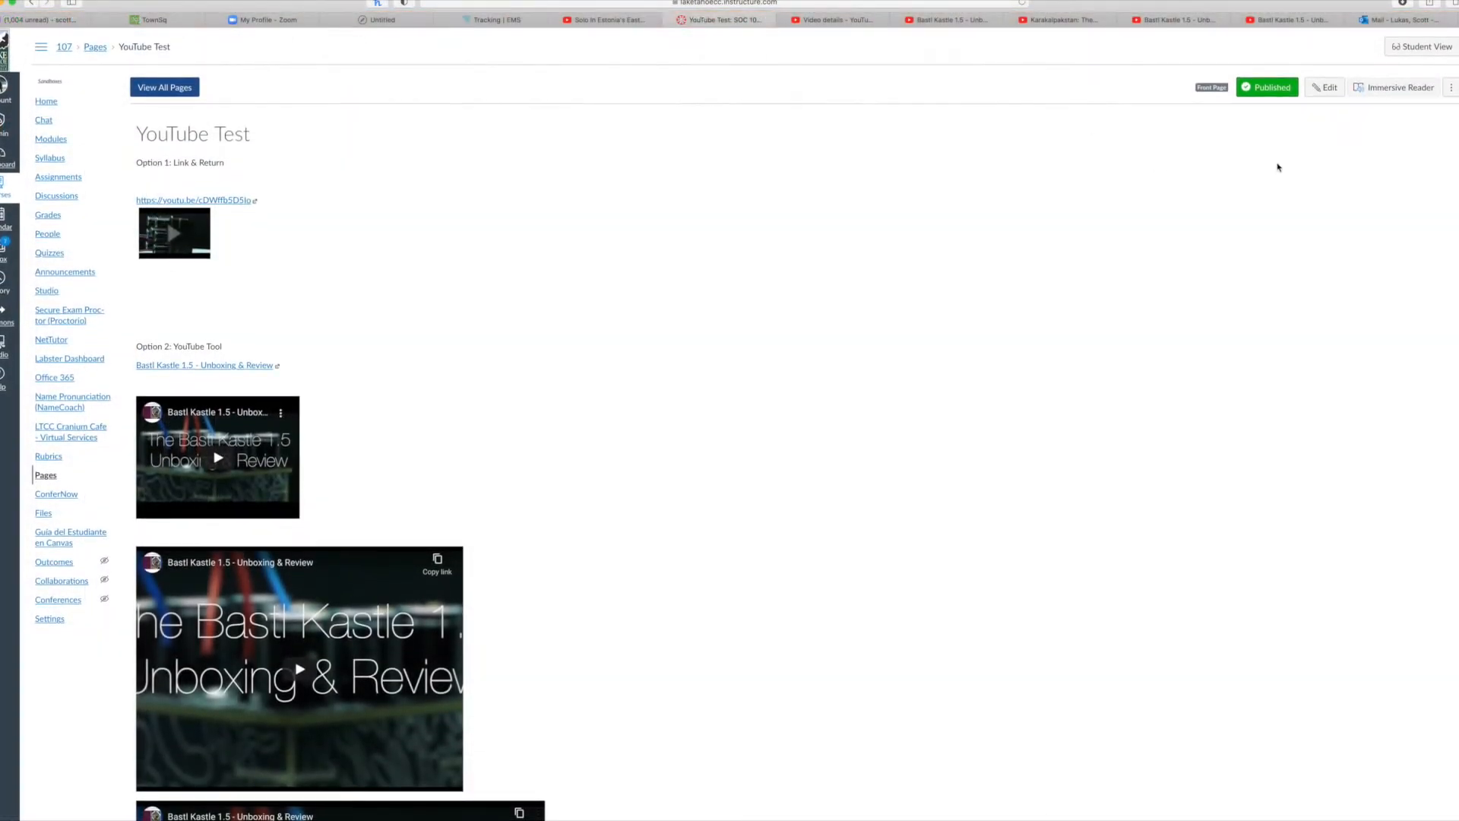
# - Reopen the YouTube Test page for editing and add two blank lines below the Option 3: HTML Code heading
pyautogui.click(1324, 87)
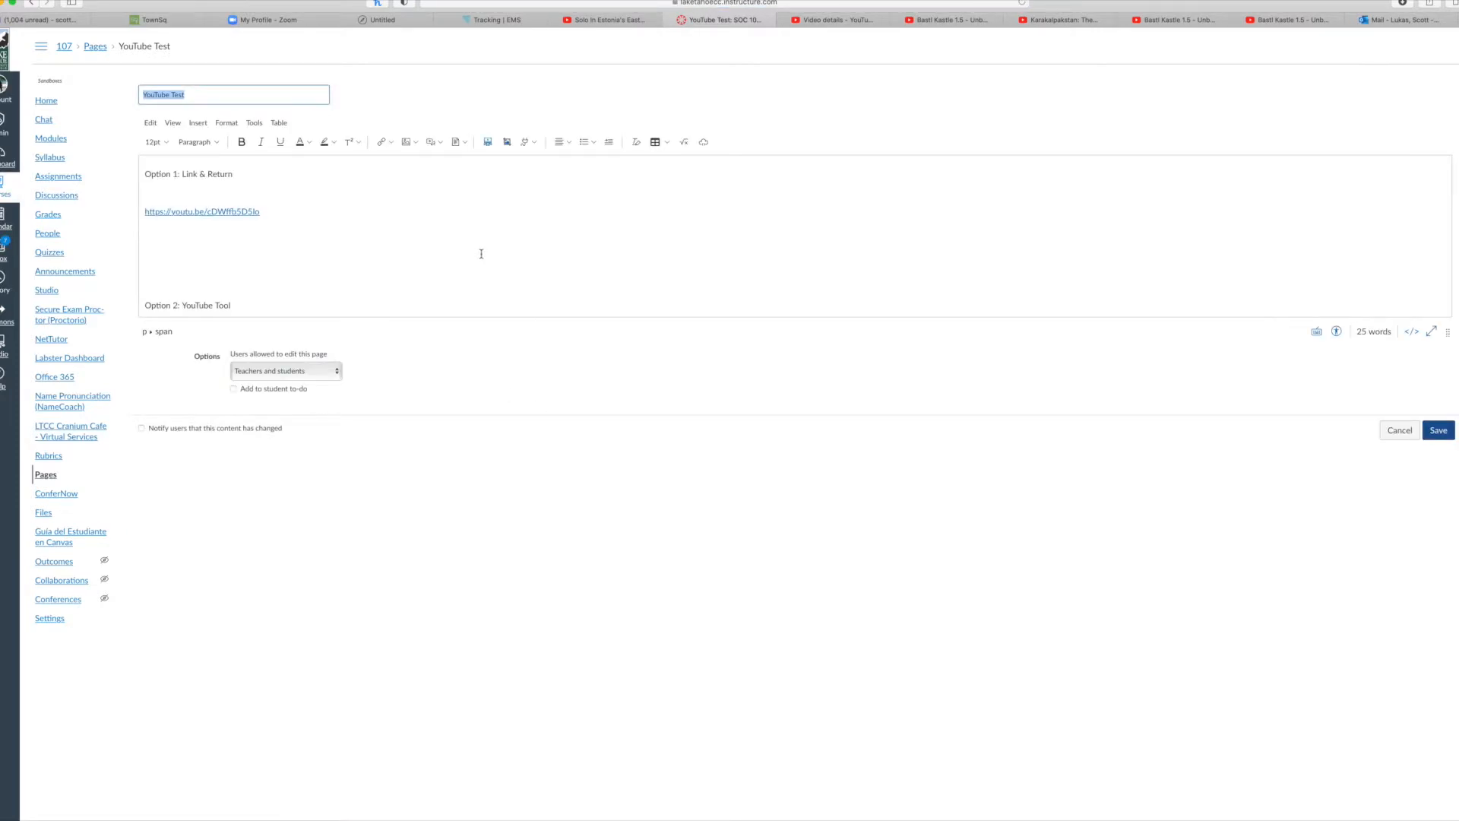
pyautogui.scroll(-7, 578, 261)
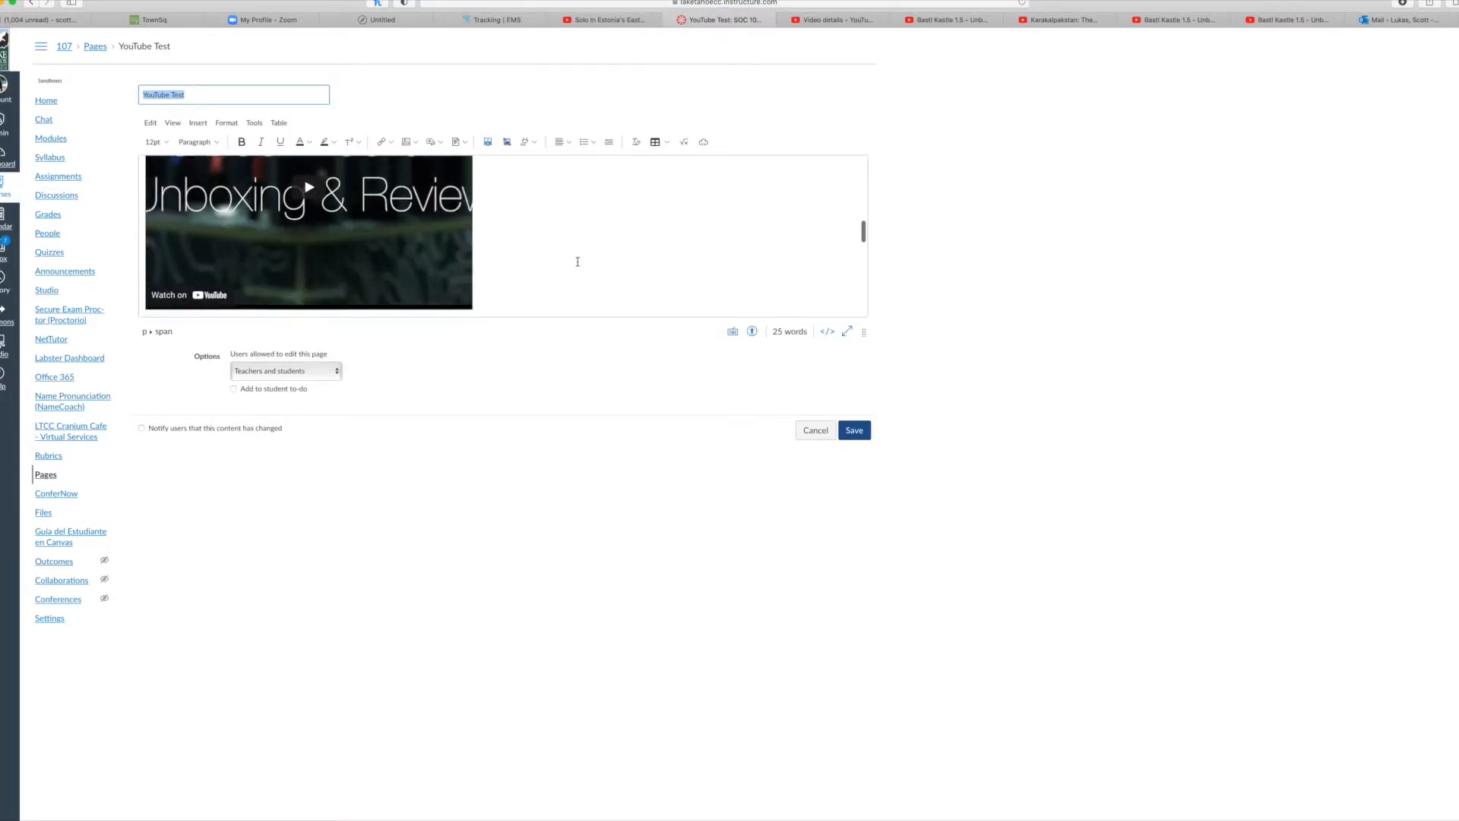
pyautogui.scroll(-10, 577, 262)
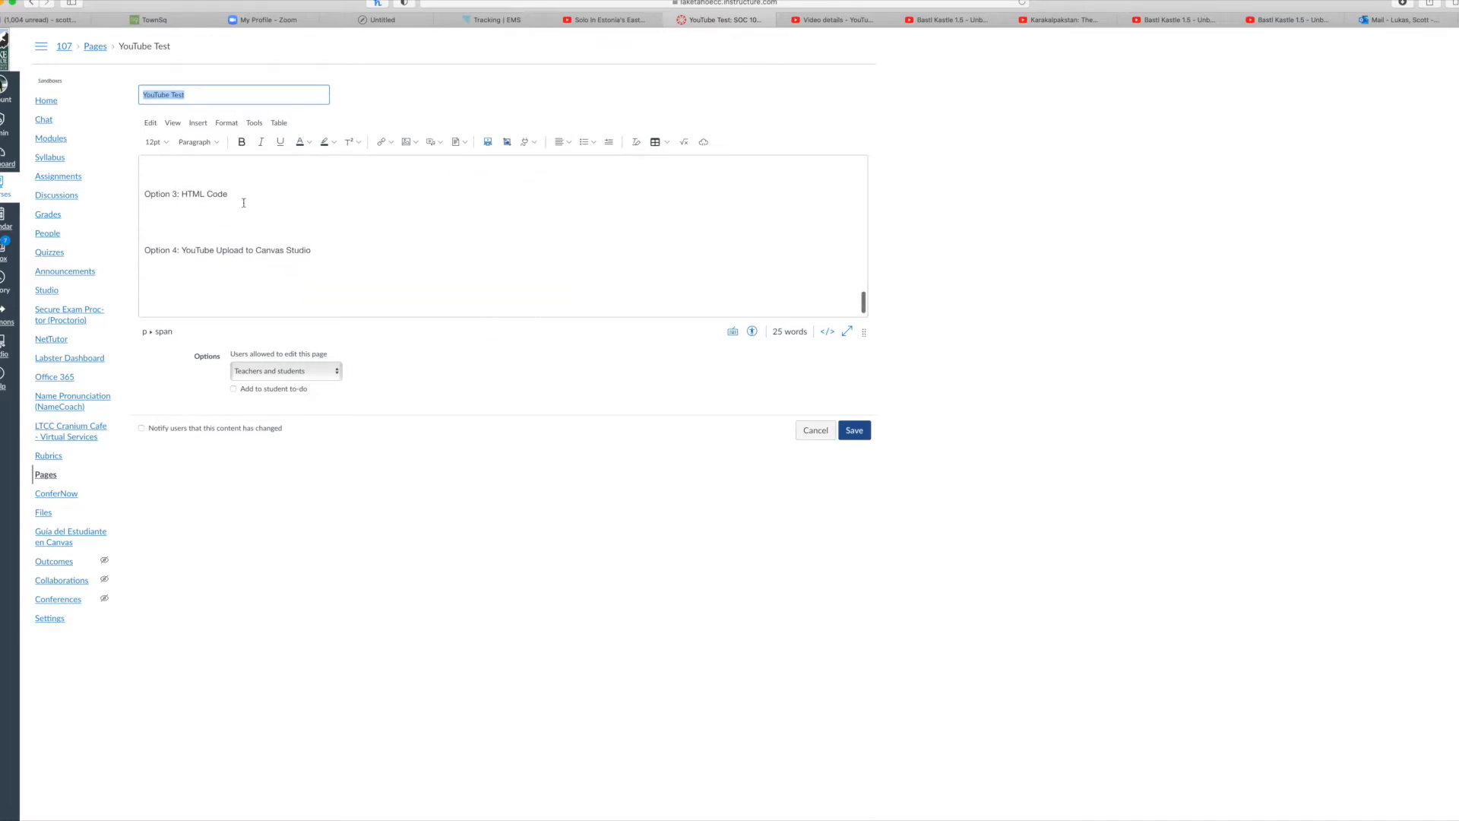
pyautogui.click(247, 199)
pyautogui.press('Return')
pyautogui.press('Return')
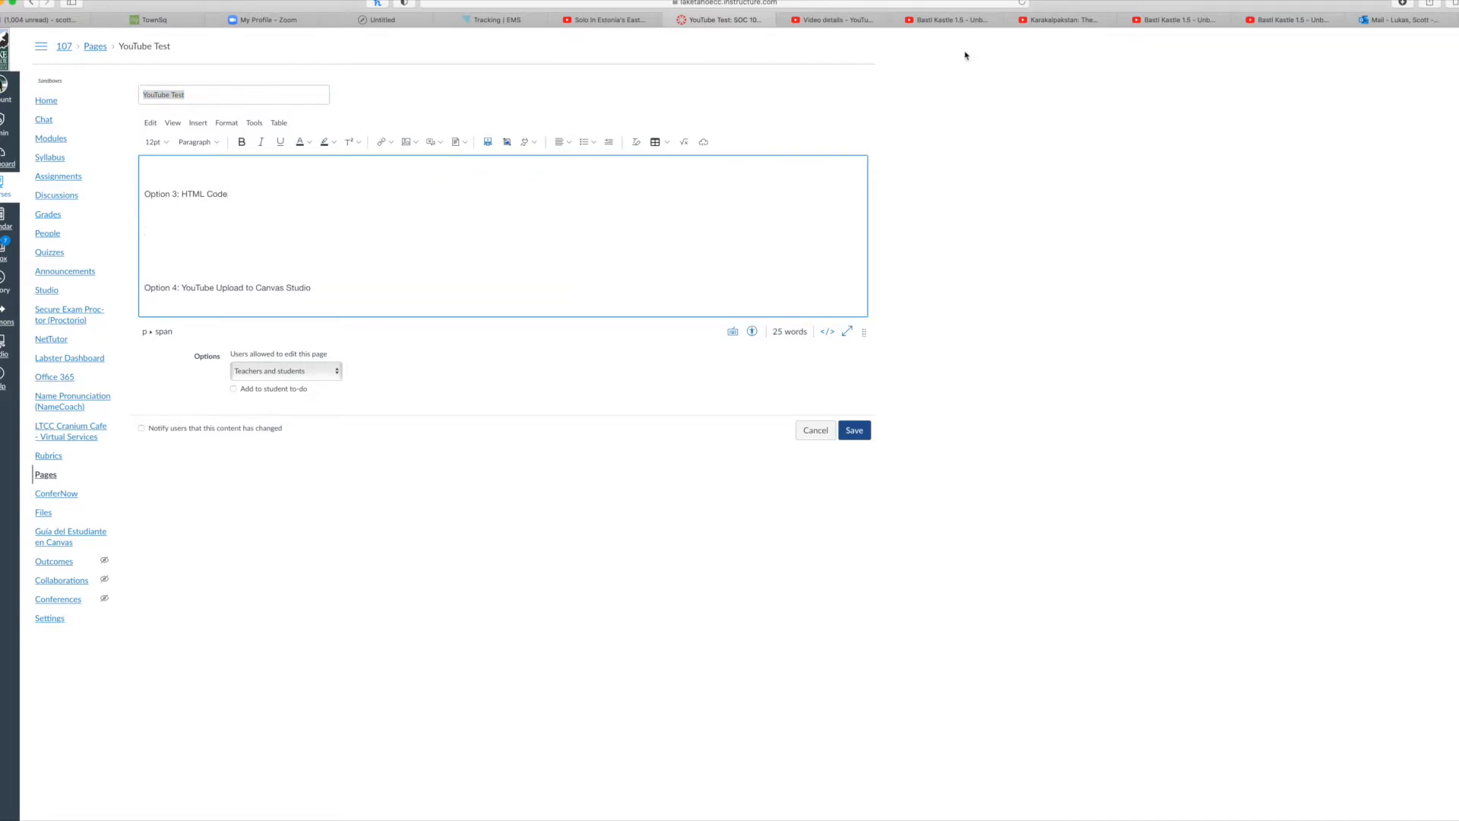
# - Switch to the Bastl Kastle 1.5 - Unboxing & Review video on YouTube and open its embed code from the sharing options
pyautogui.click(950, 20)
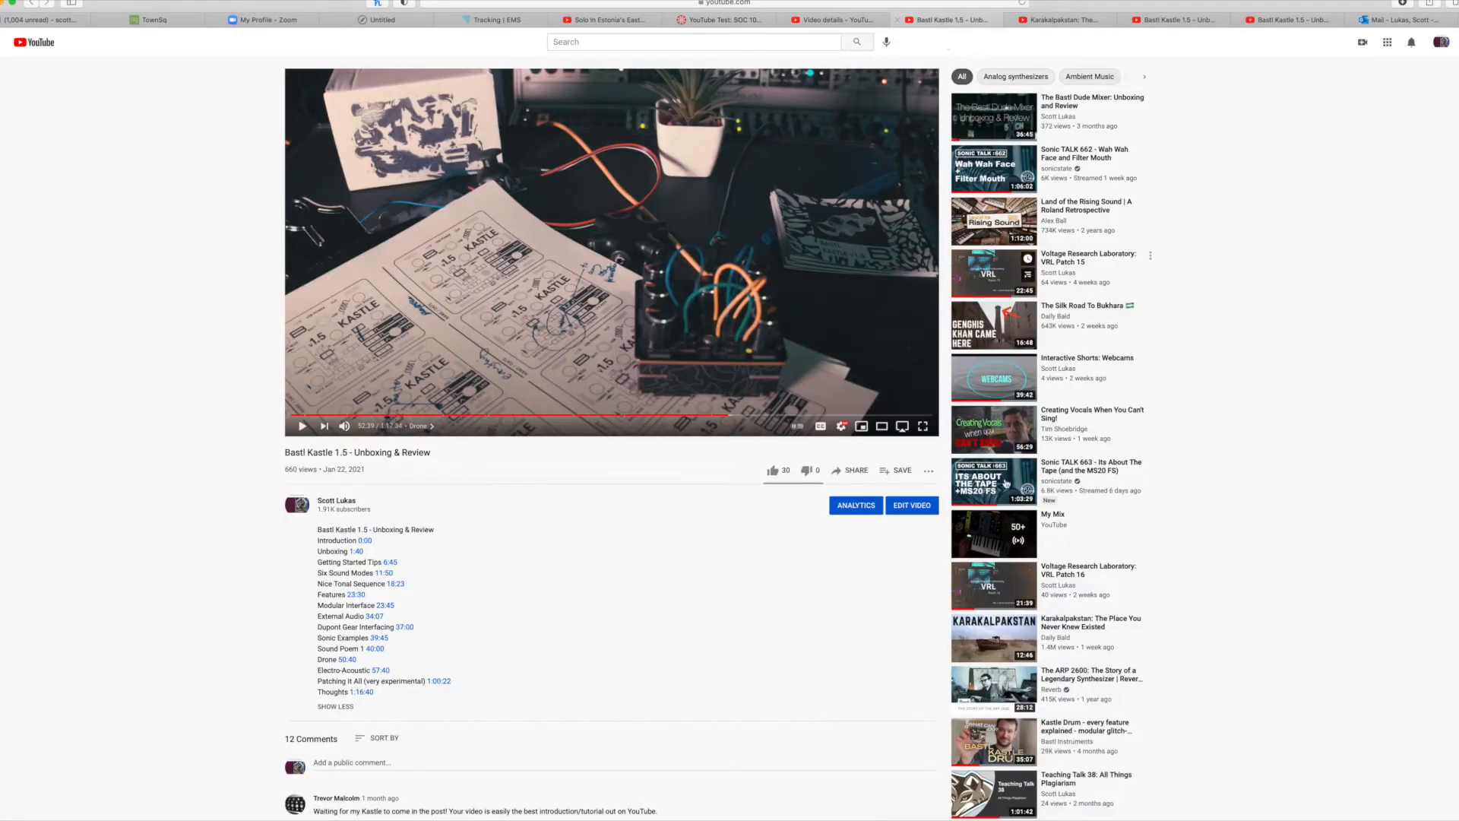
pyautogui.click(851, 471)
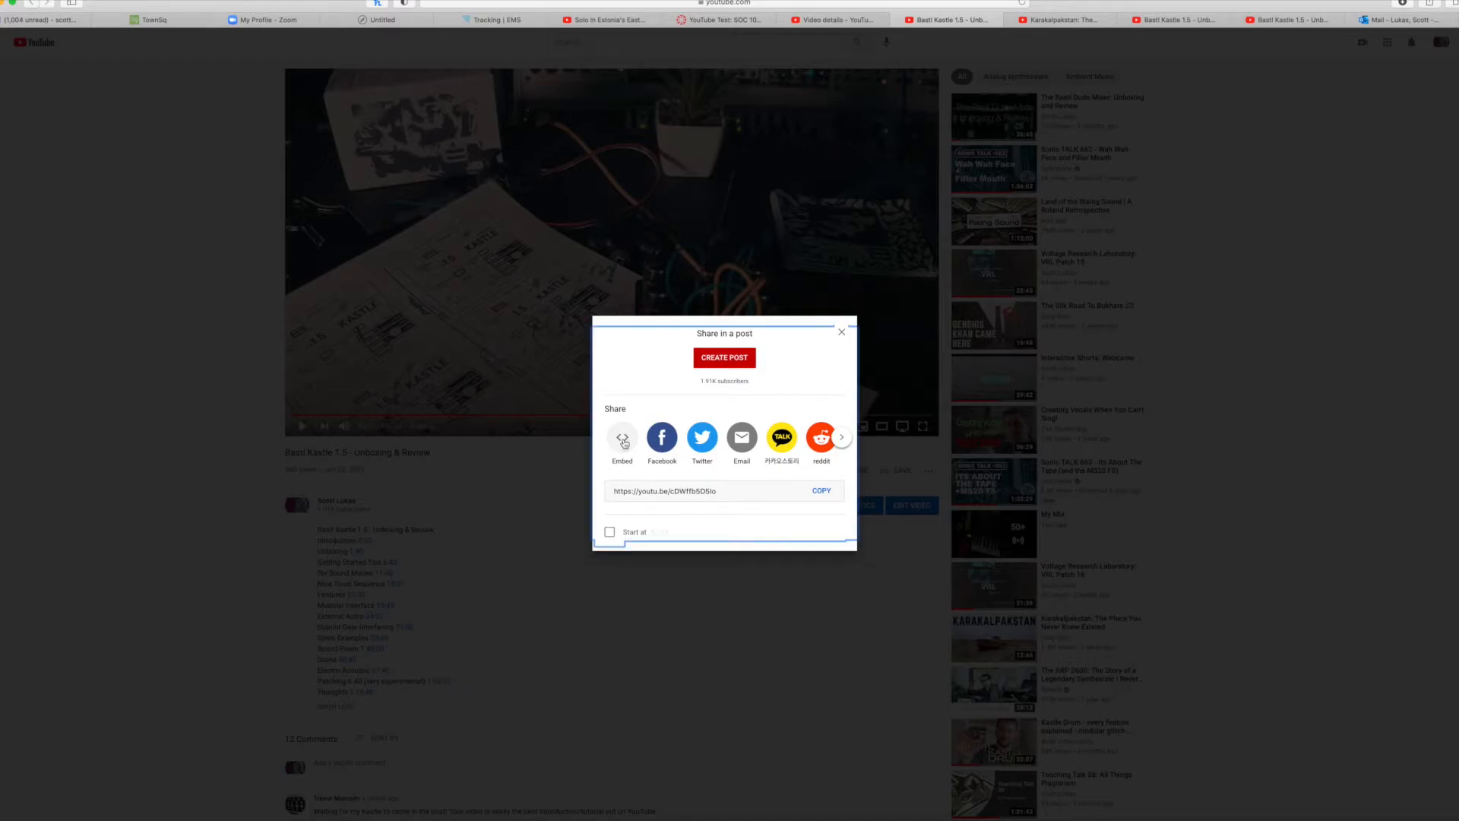
pyautogui.click(623, 441)
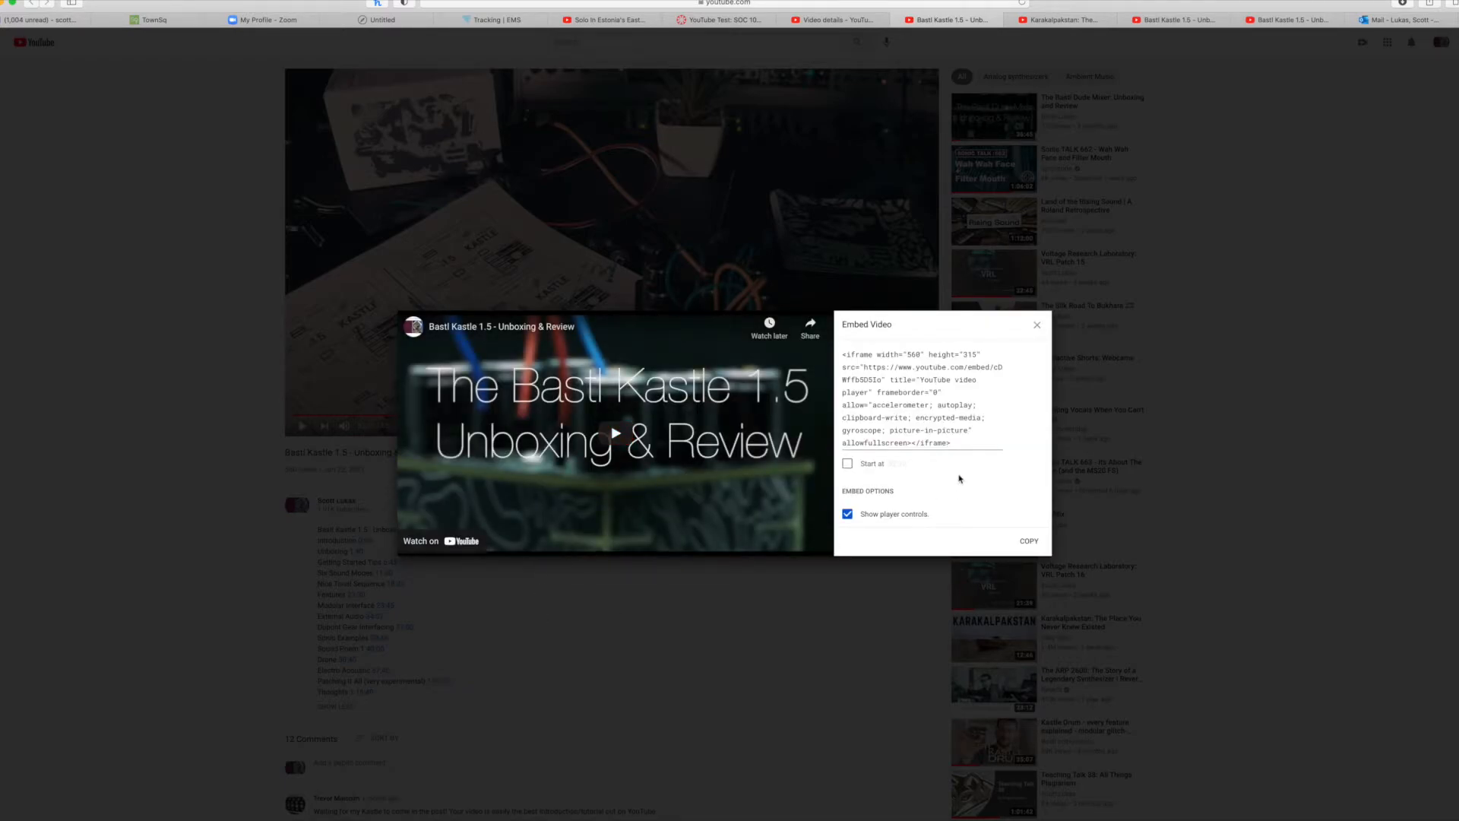
# - Examine the video's iframe embed code, including its embed URL, dimensions and full extent from opening to closing tag
pyautogui.click(907, 364)
pyautogui.click(959, 443)
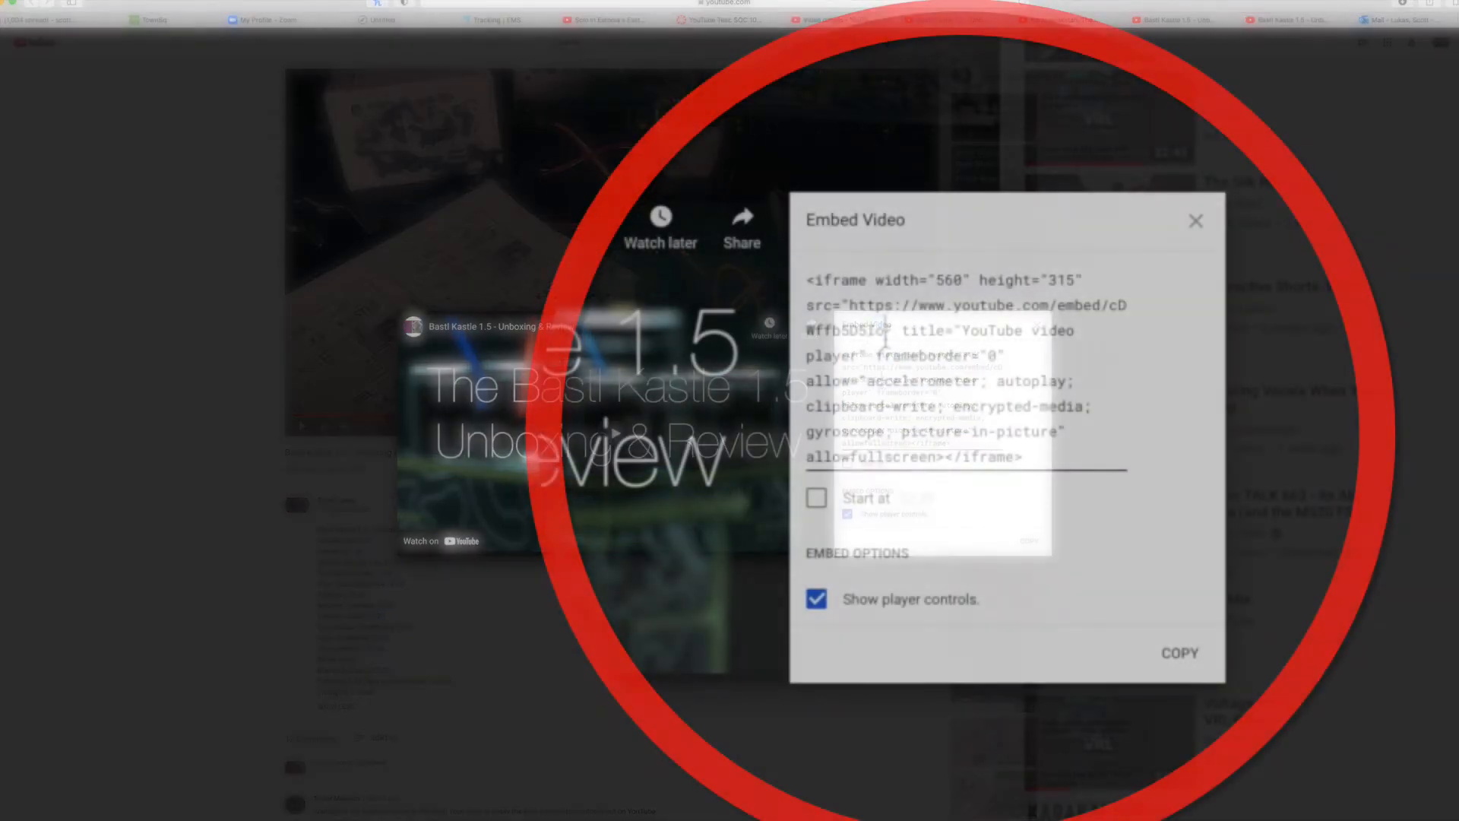
pyautogui.moveTo(884, 386); pyautogui.dragTo(962, 376)
pyautogui.moveTo(1044, 321); pyautogui.dragTo(857, 328)
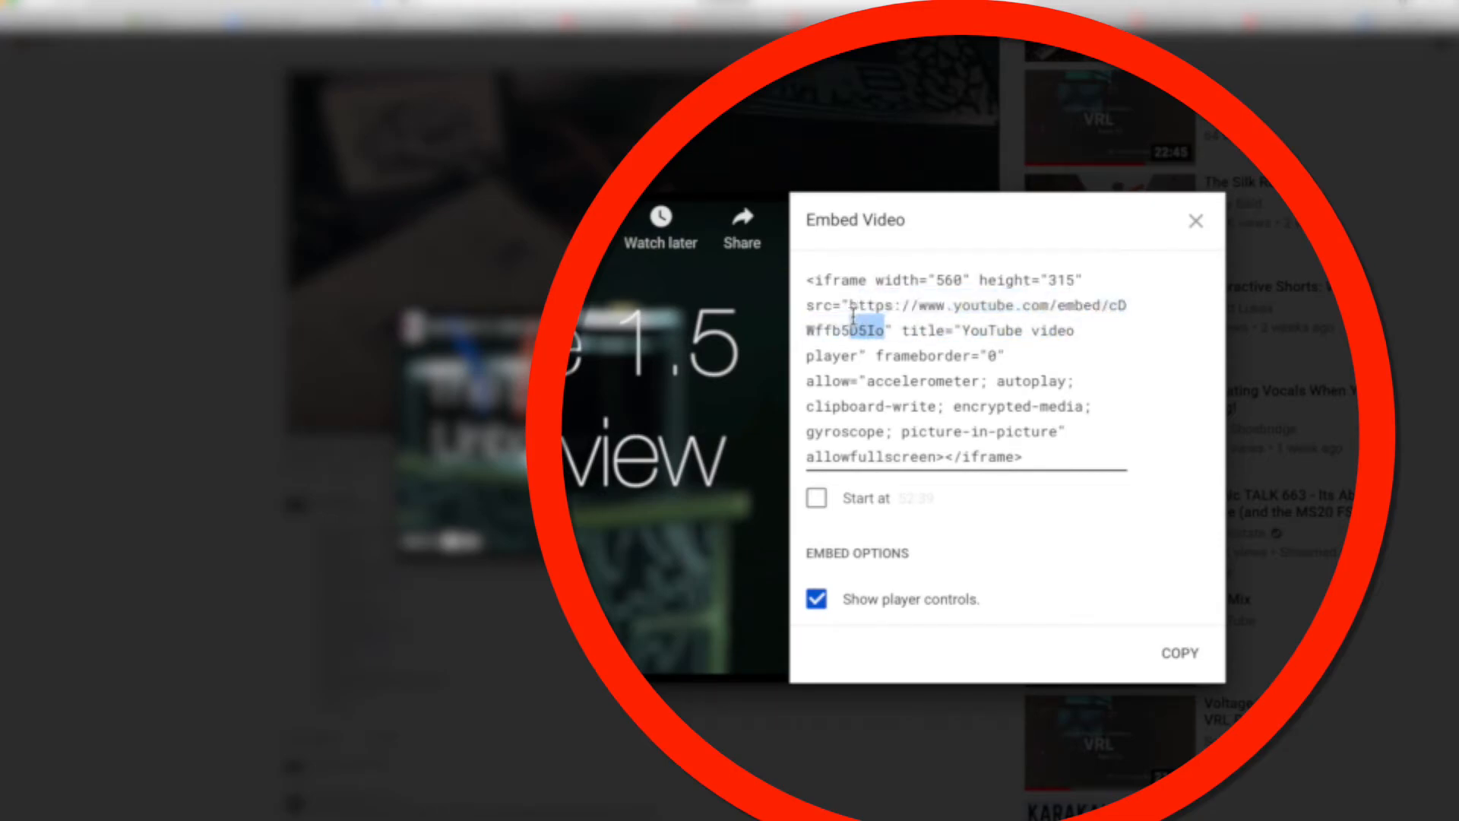
pyautogui.click(1052, 377)
pyautogui.click(1136, 381)
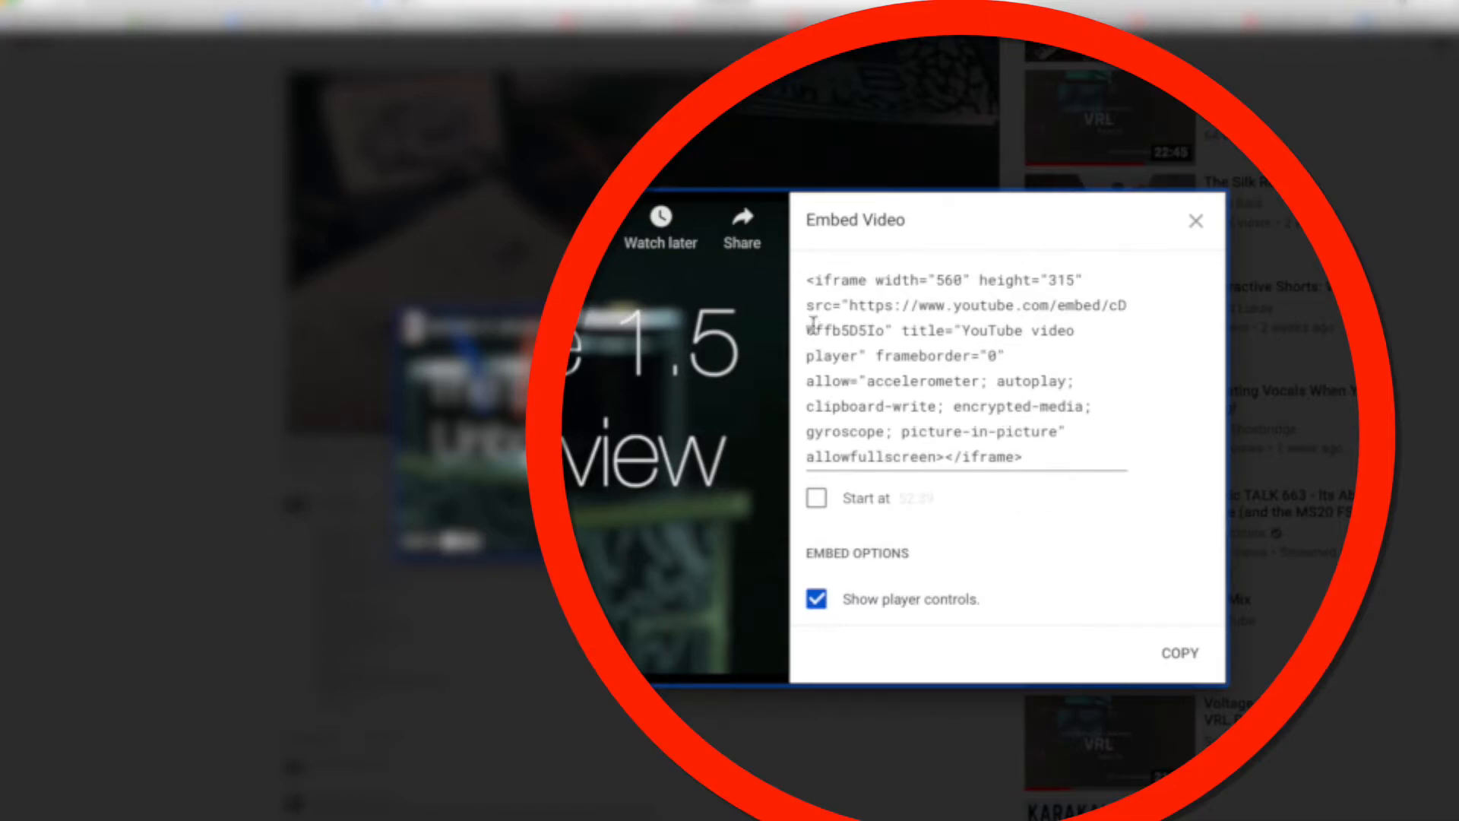
pyautogui.click(810, 281)
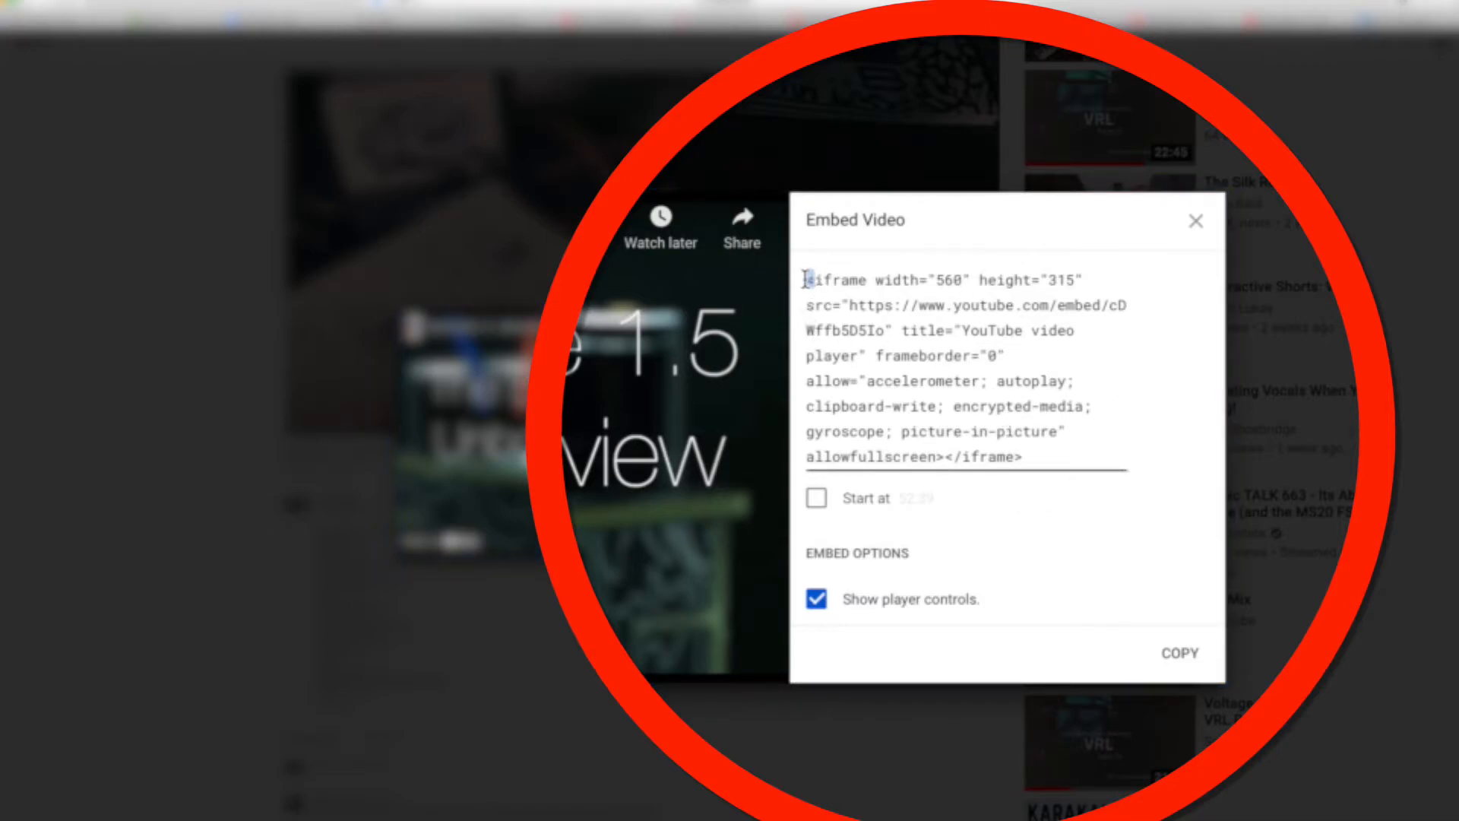
pyautogui.keyDown('shift'); pyautogui.click(1028, 456); pyautogui.keyUp('shift')
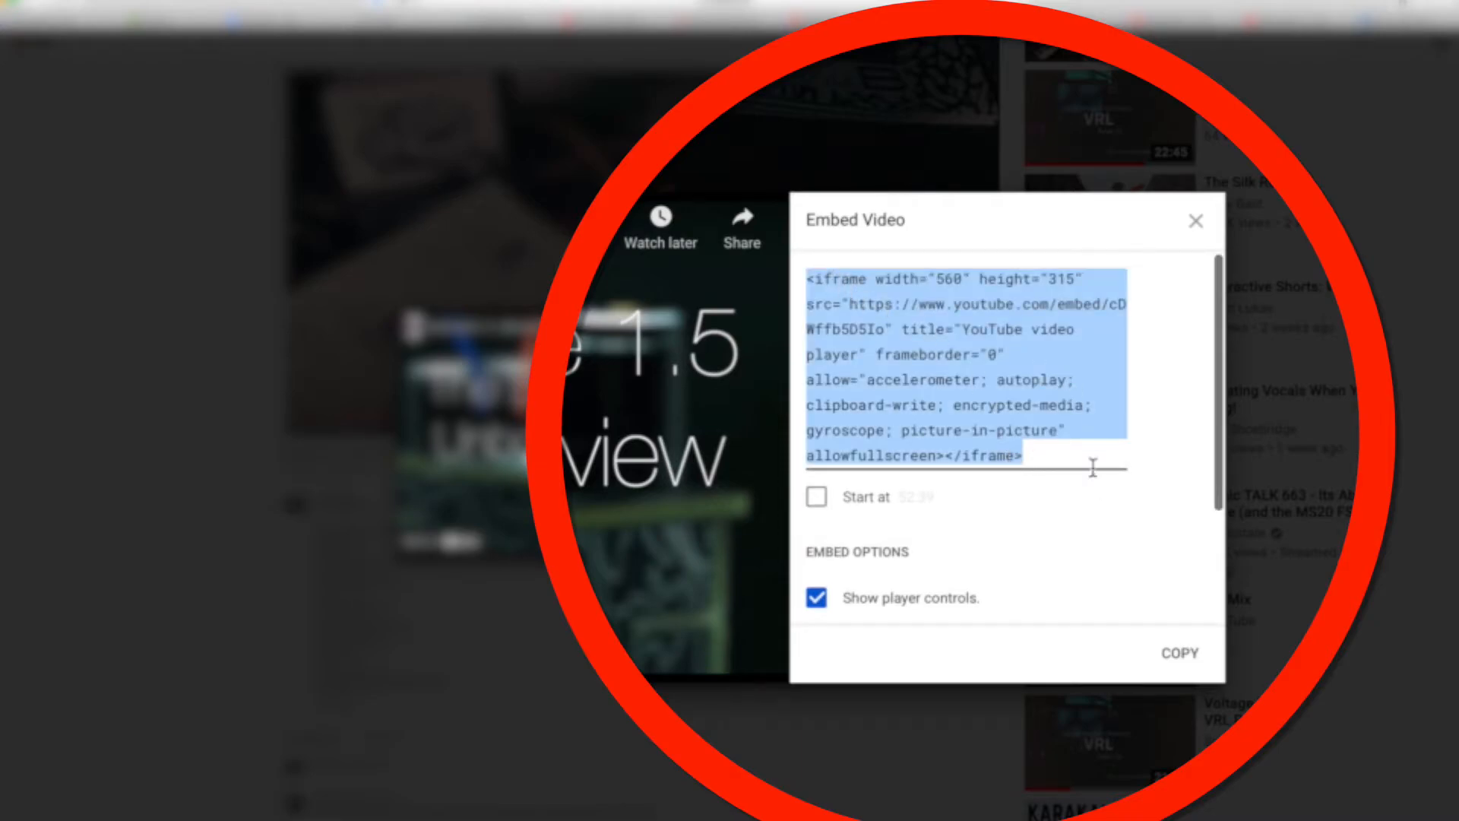
pyautogui.click(1075, 373)
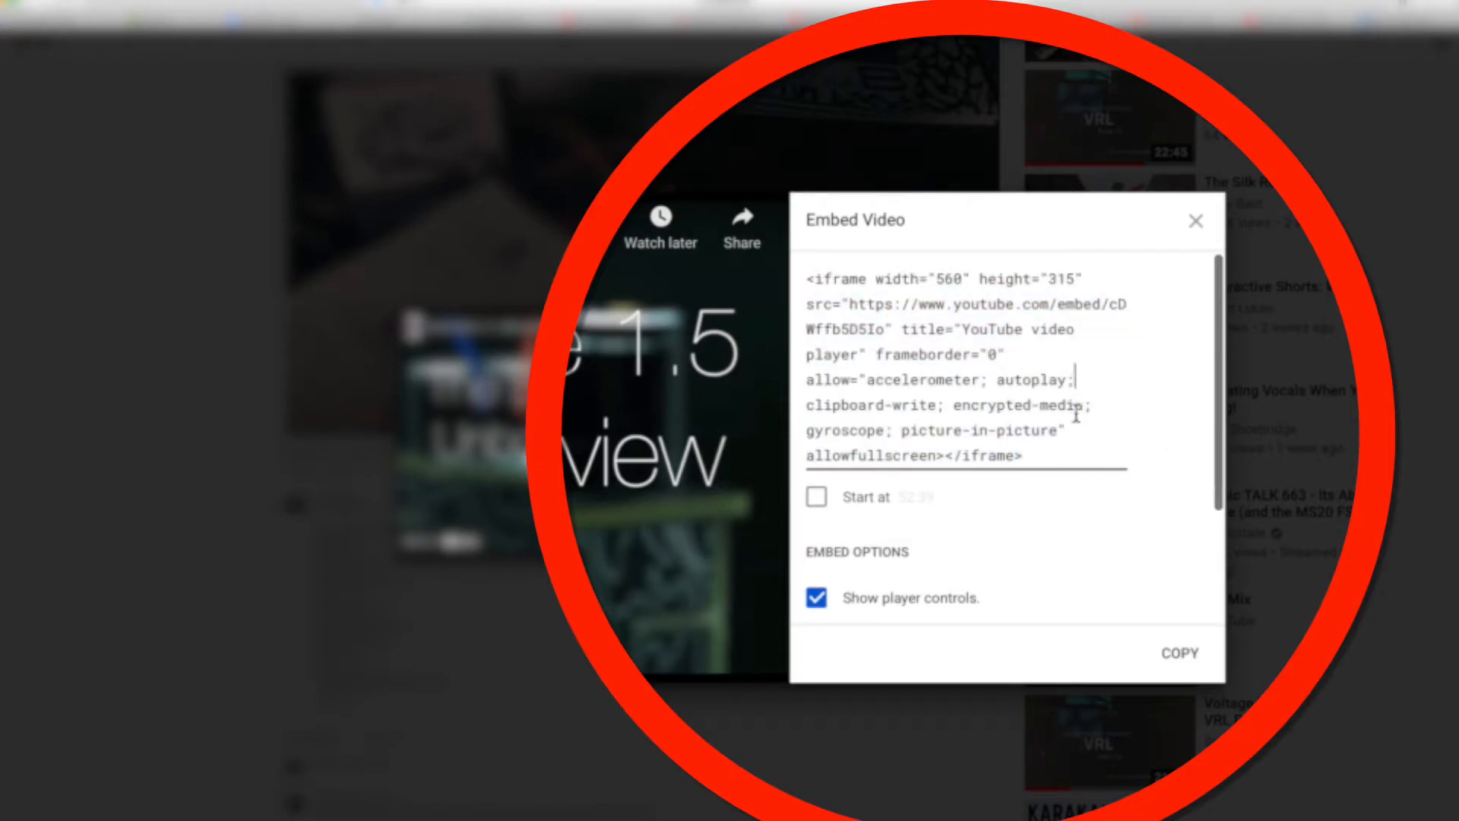
pyautogui.press('super+a')
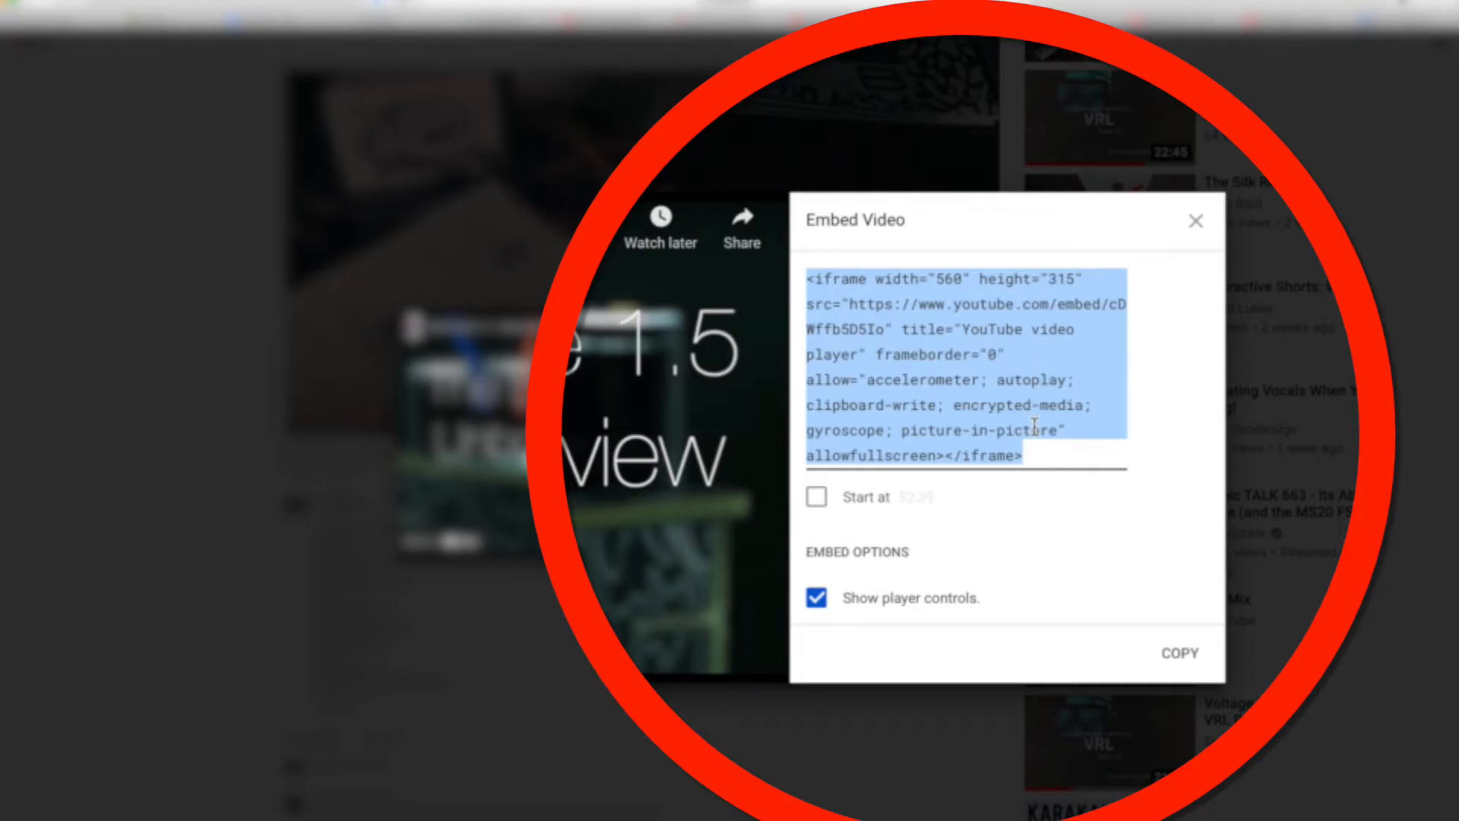
pyautogui.click(1030, 328)
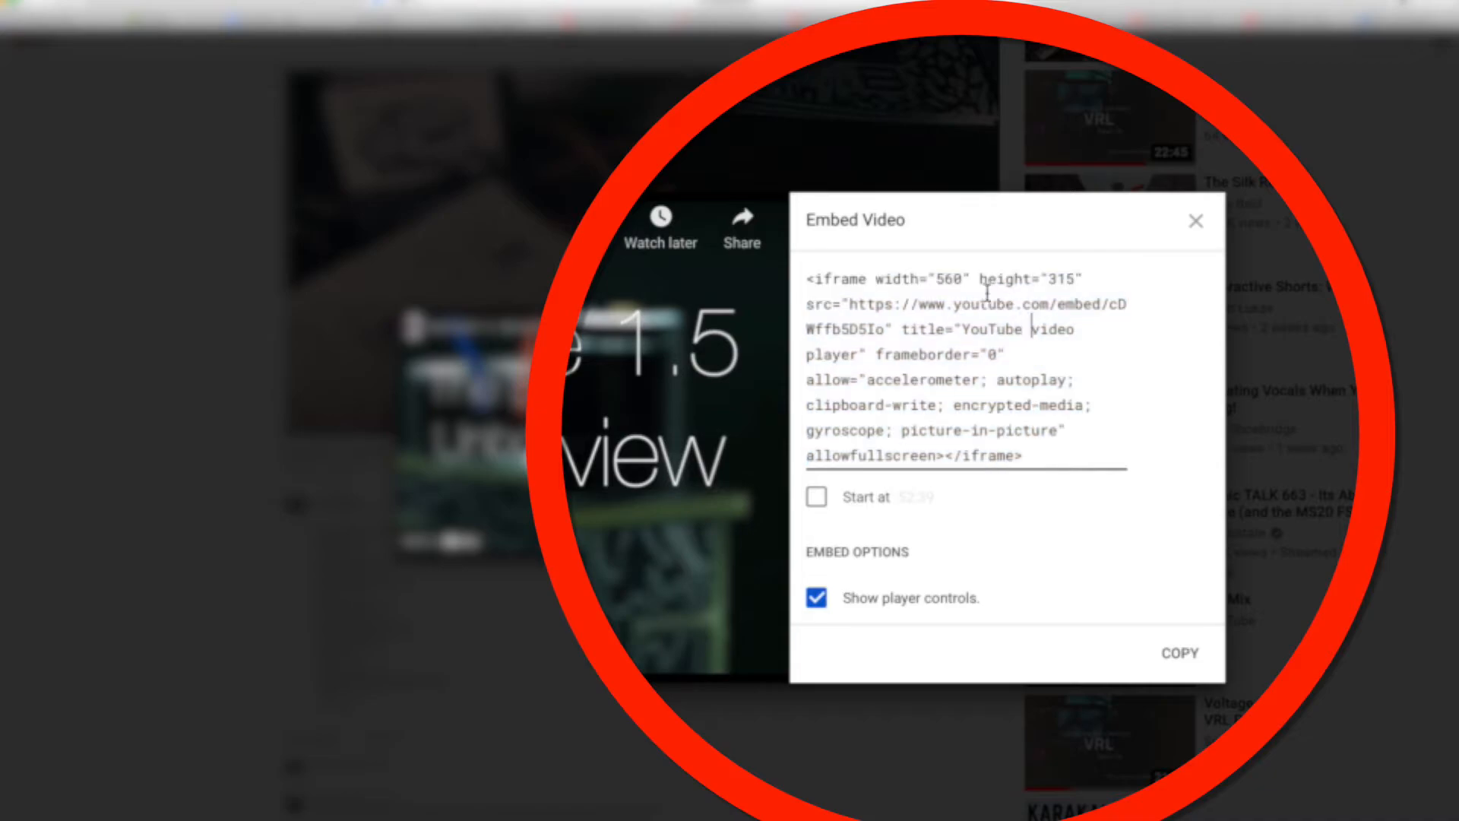
pyautogui.press('super+a')
pyautogui.click(1102, 310)
pyautogui.press('super+a')
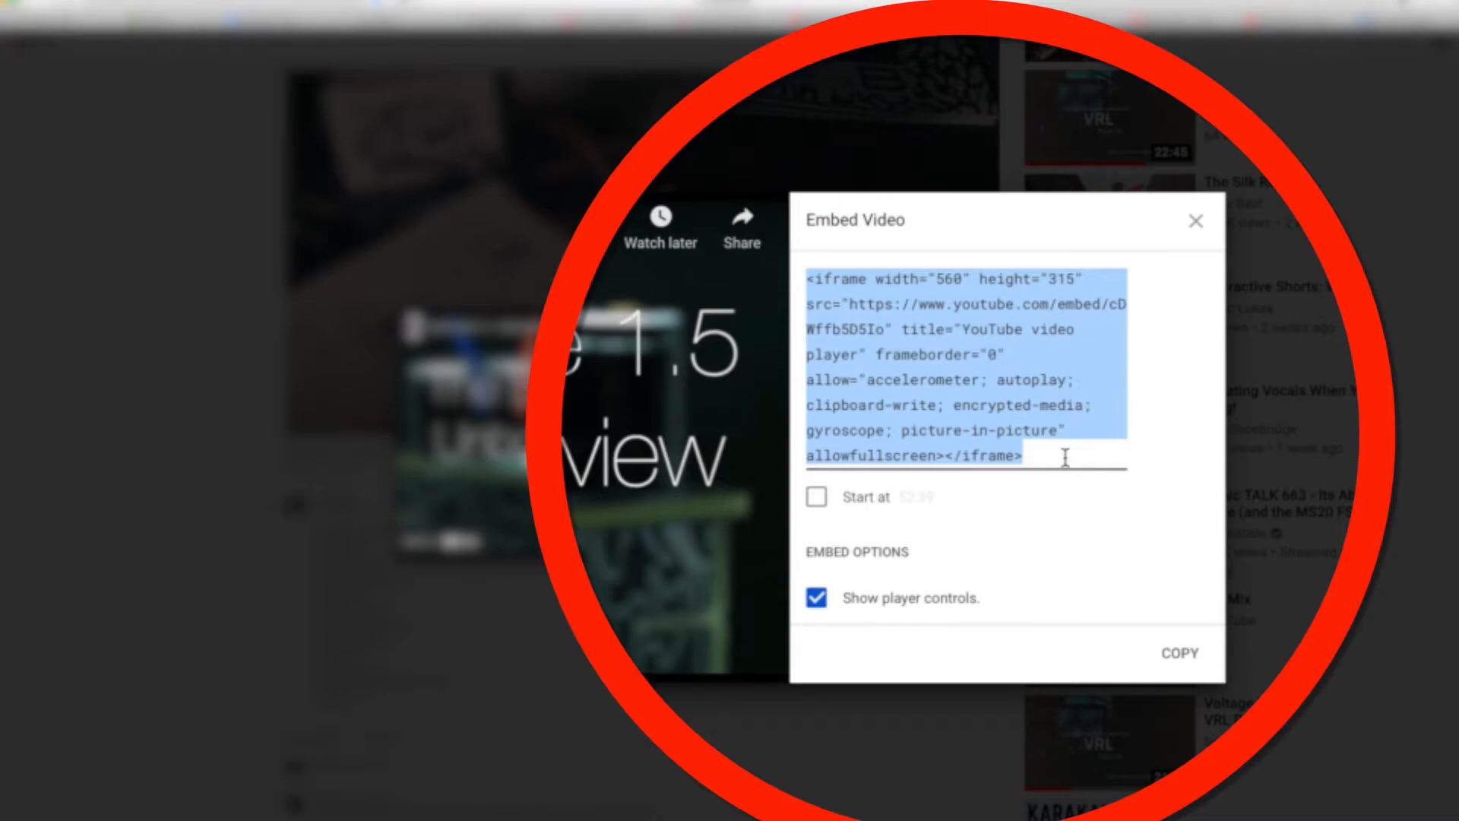
pyautogui.scroll(-1, 953, 276)
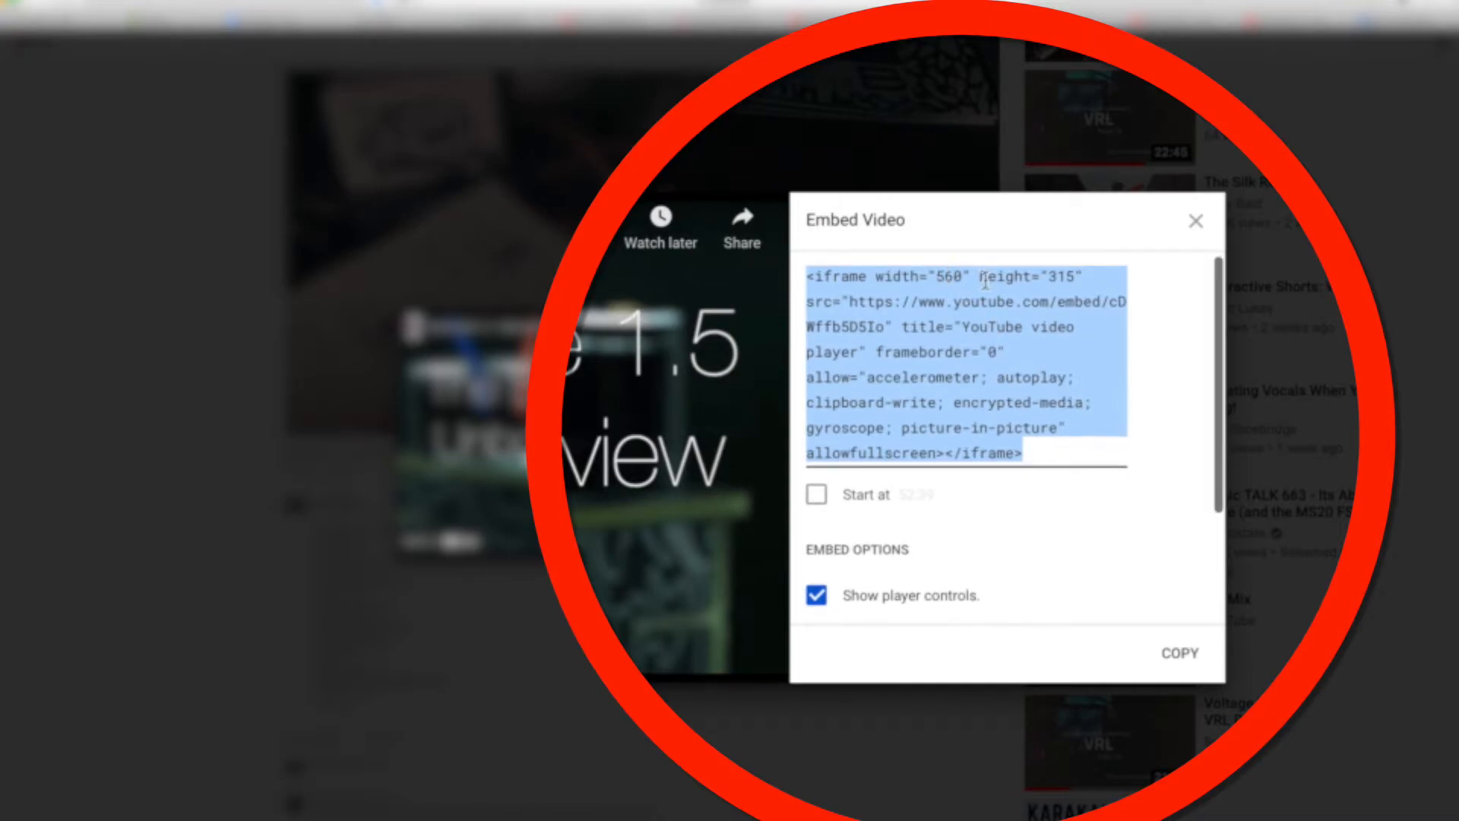
pyautogui.click(1068, 276)
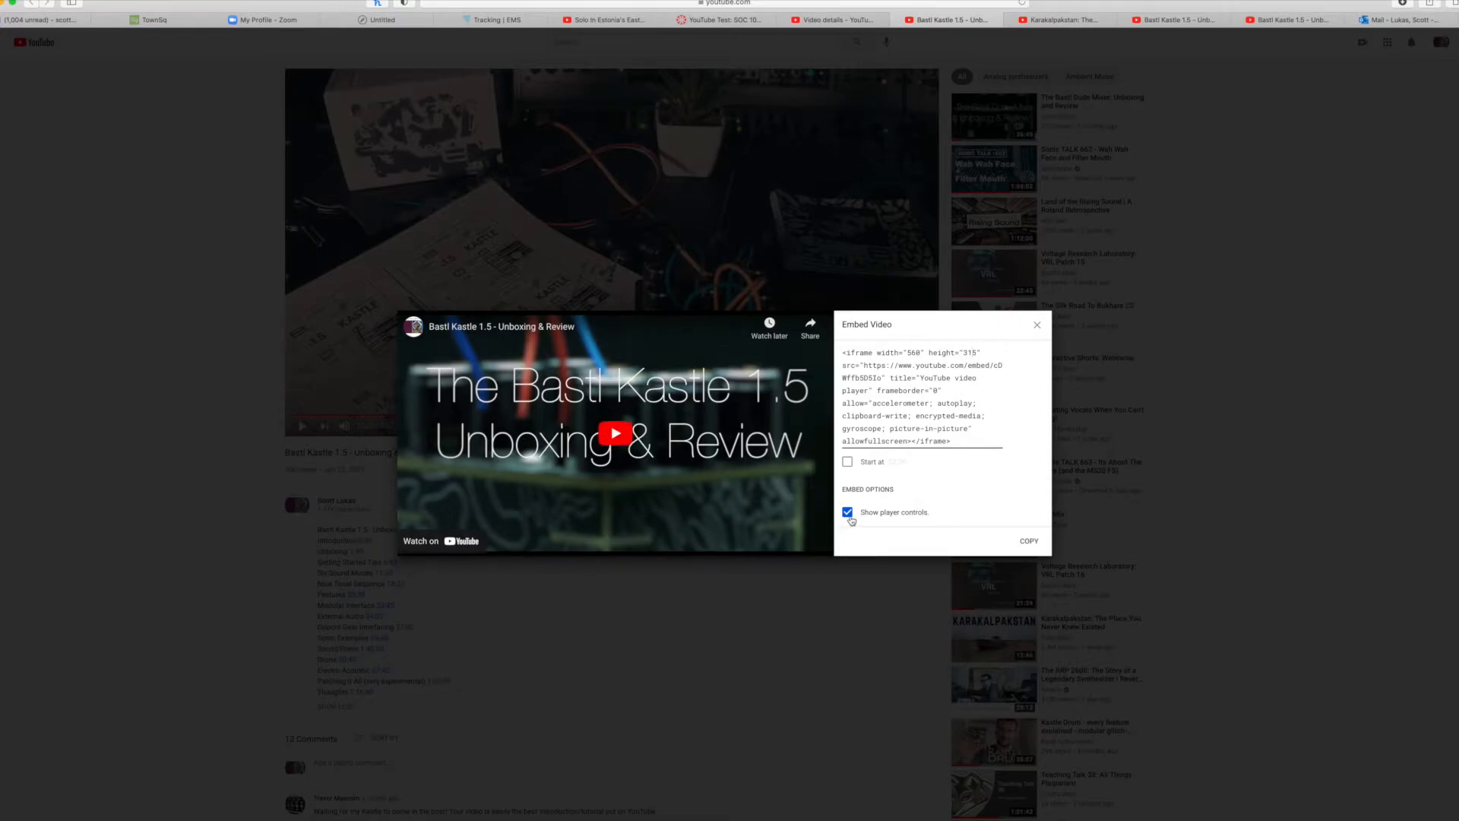
# - Try the embed without player controls, leave Show player controls enabled and copy the embed code
pyautogui.click(848, 513)
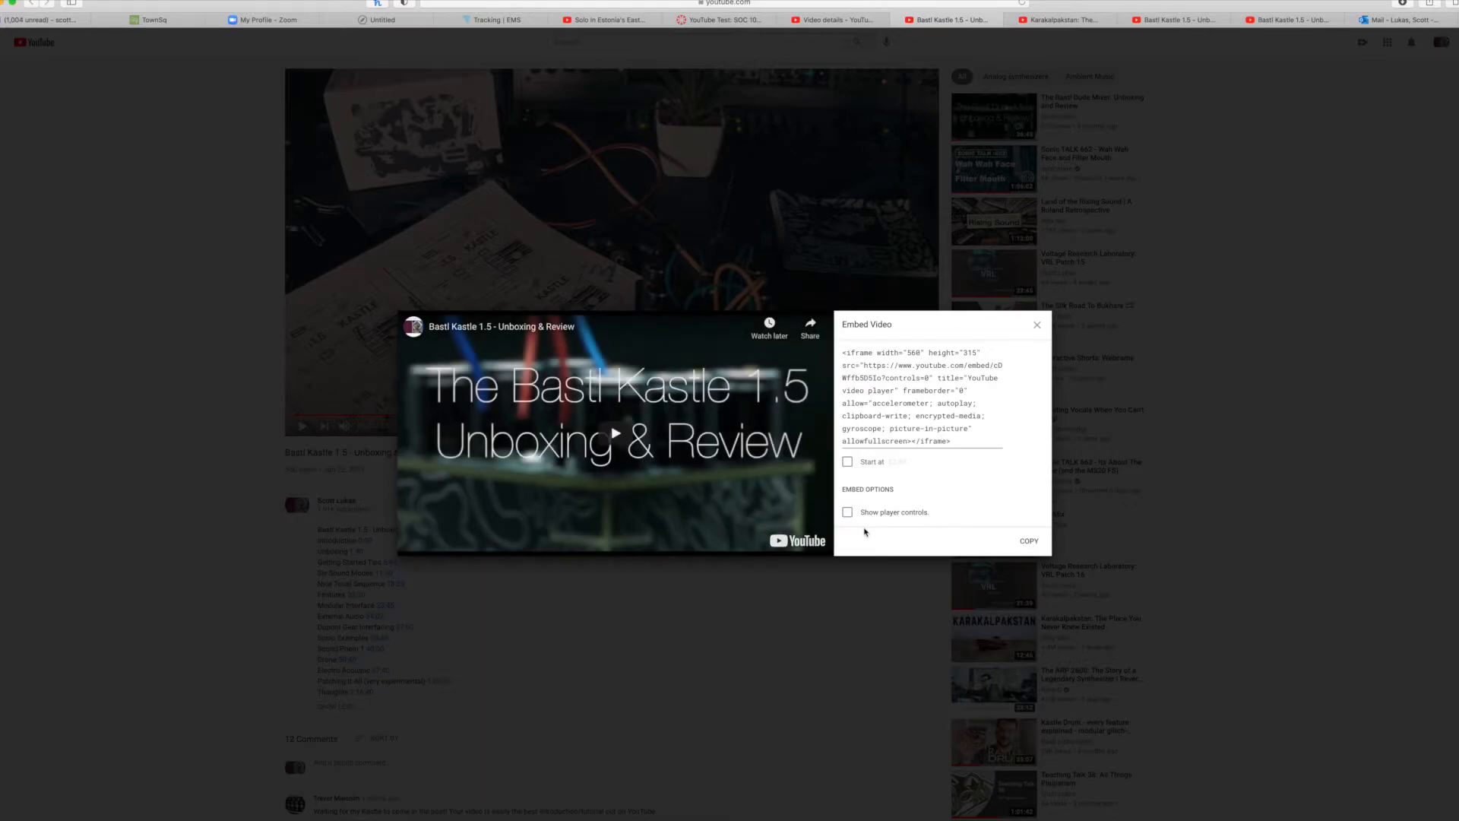
pyautogui.click(846, 514)
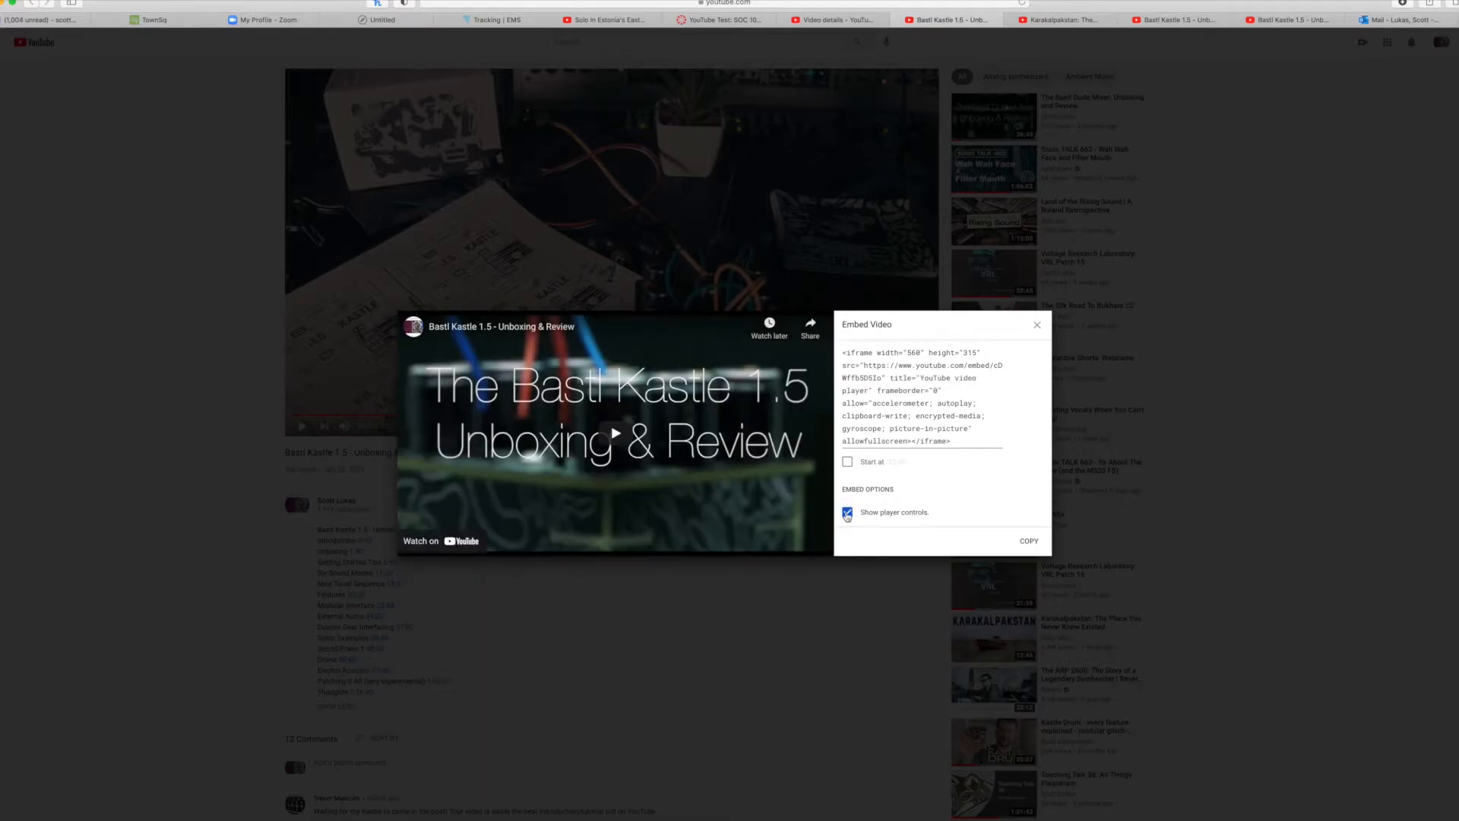
pyautogui.click(847, 514)
pyautogui.click(846, 515)
pyautogui.click(1028, 544)
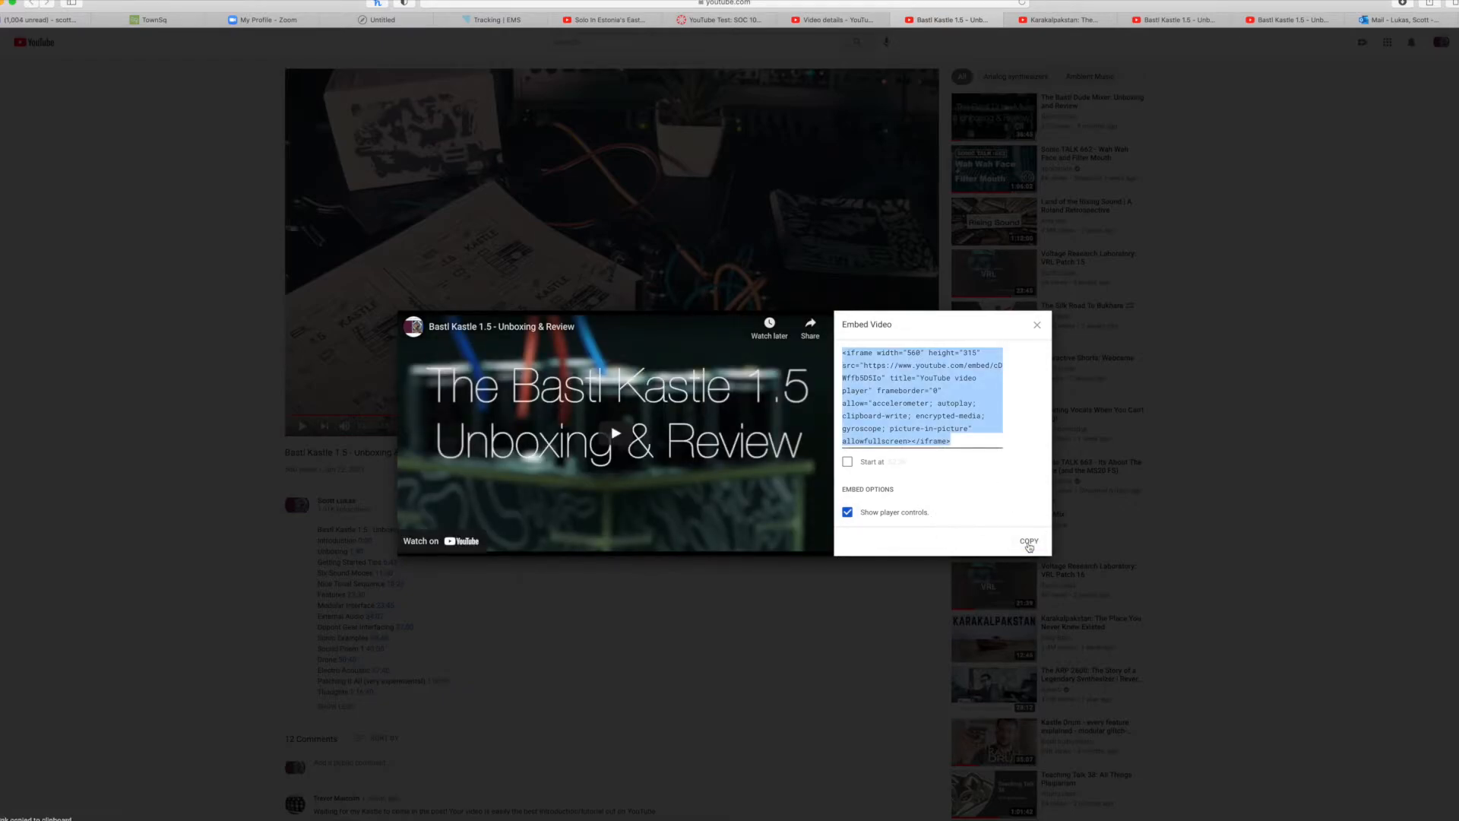
# - Try to paste the iframe code as text below Option 3: HTML Code on the Canvas page, save and check the result
pyautogui.click(742, 23)
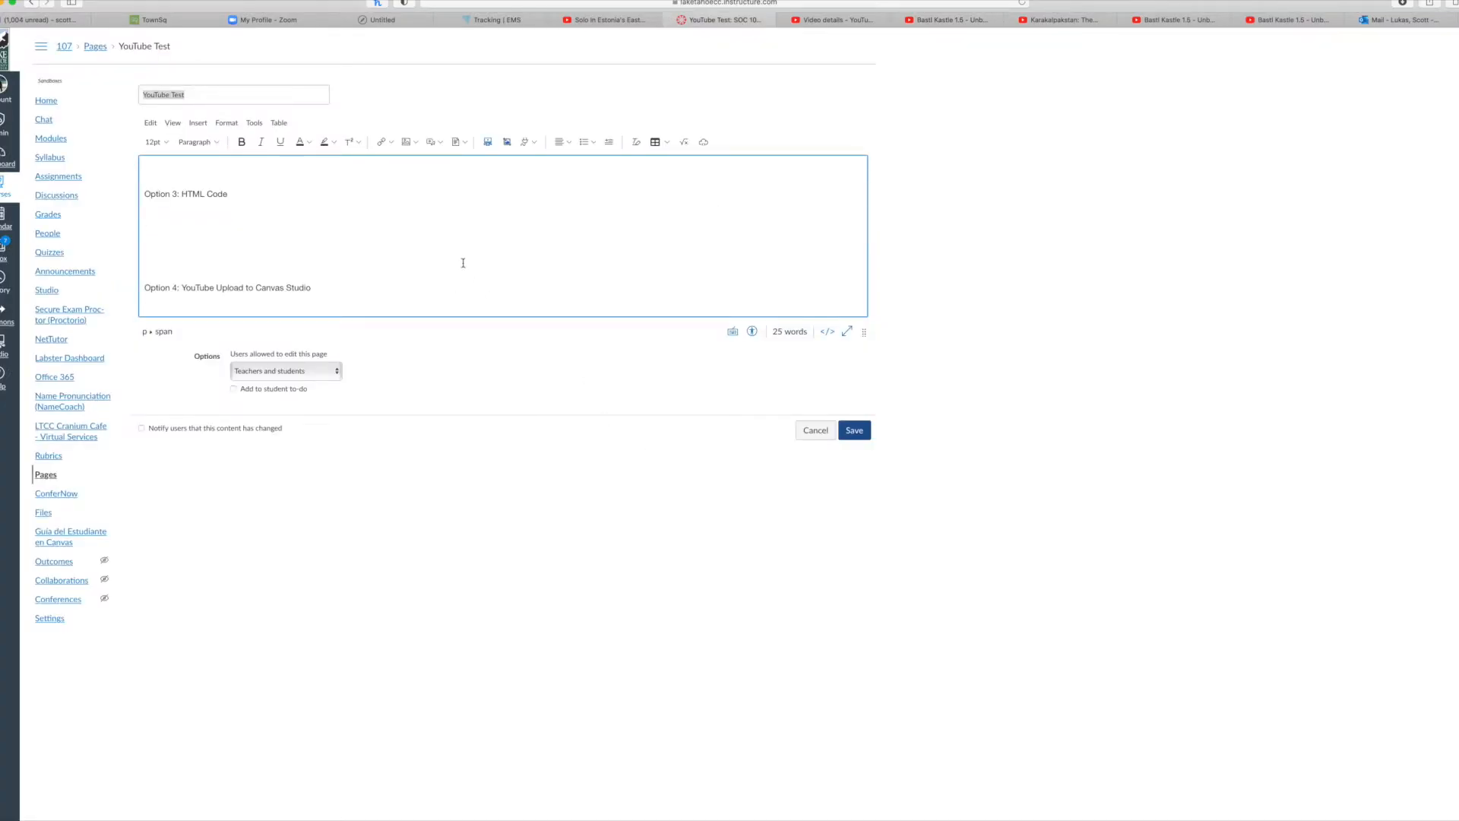
pyautogui.click(227, 239)
pyautogui.press('super+v')
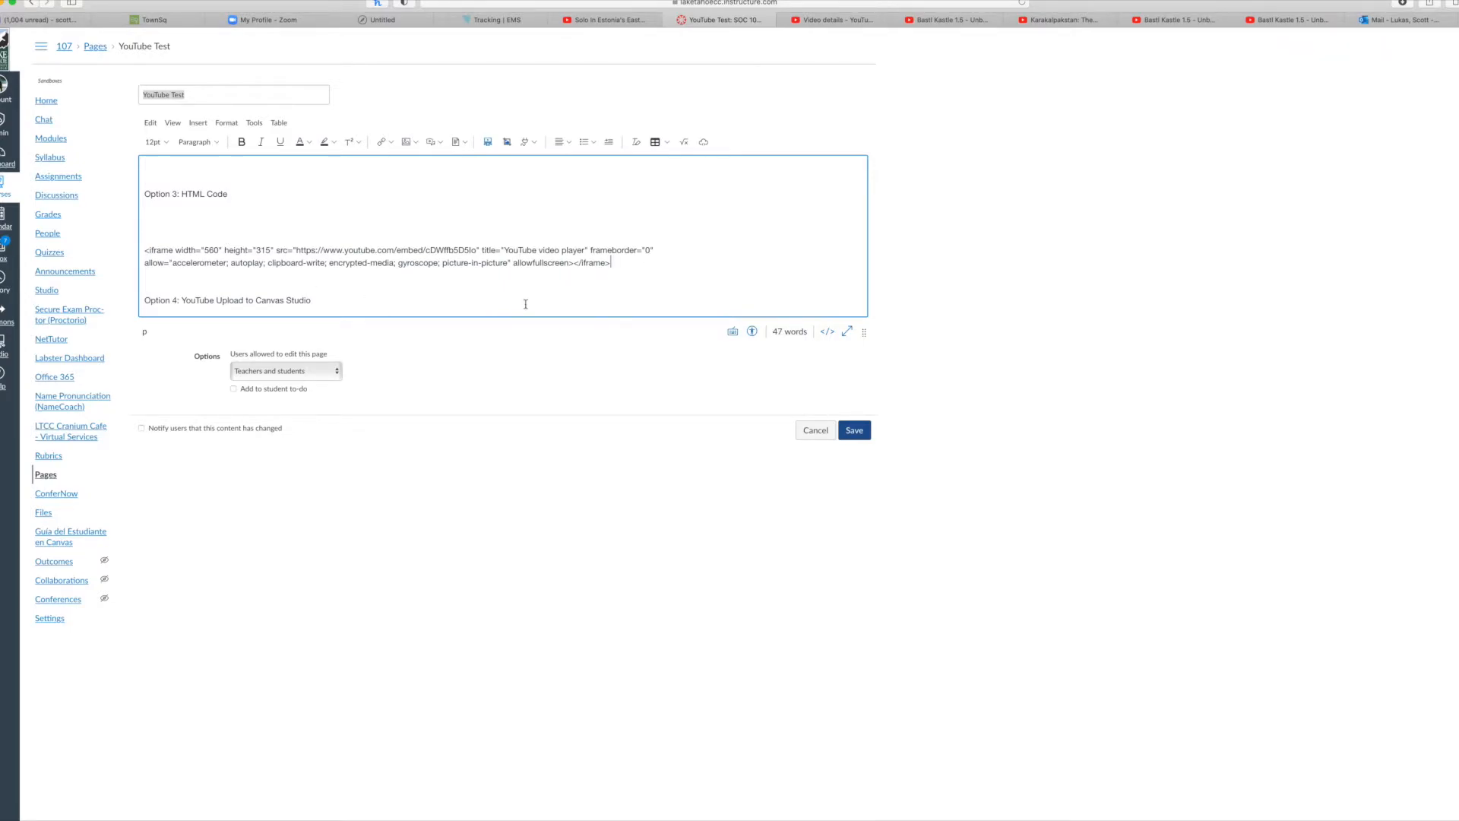
pyautogui.click(854, 430)
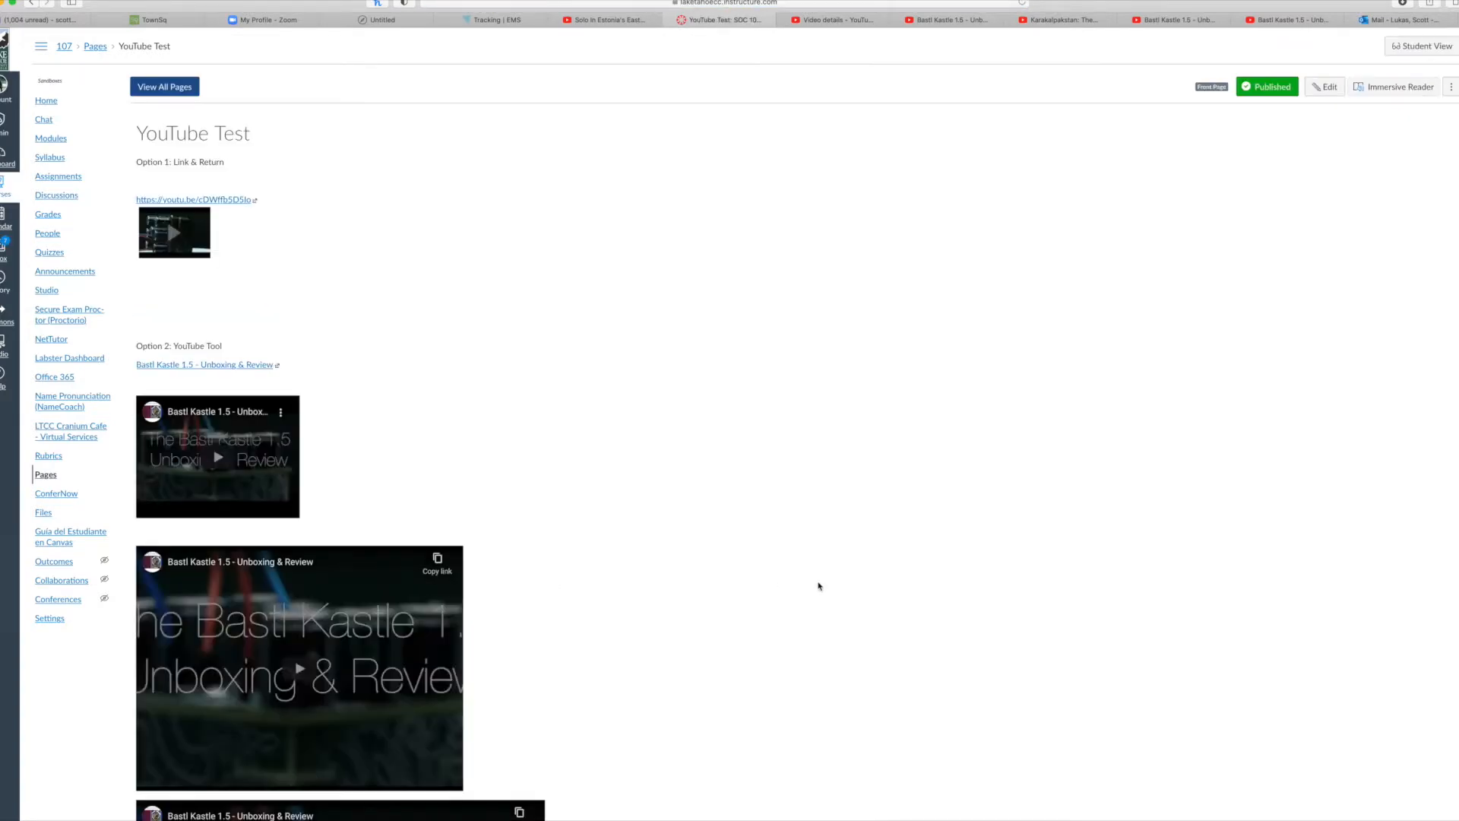
pyautogui.scroll(-1, 798, 586)
pyautogui.scroll(-6, 799, 586)
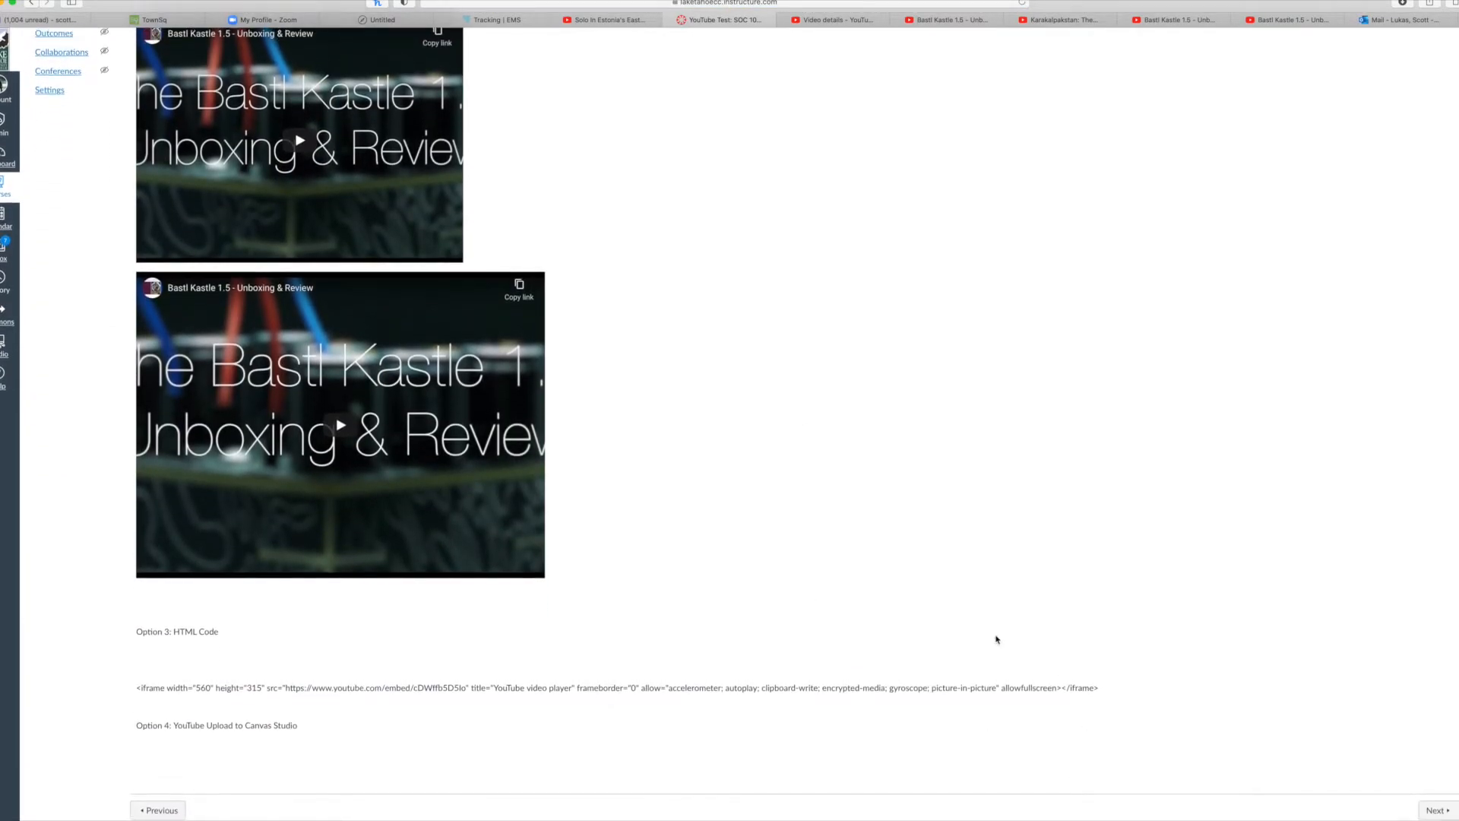
pyautogui.scroll(7, 1277, 306)
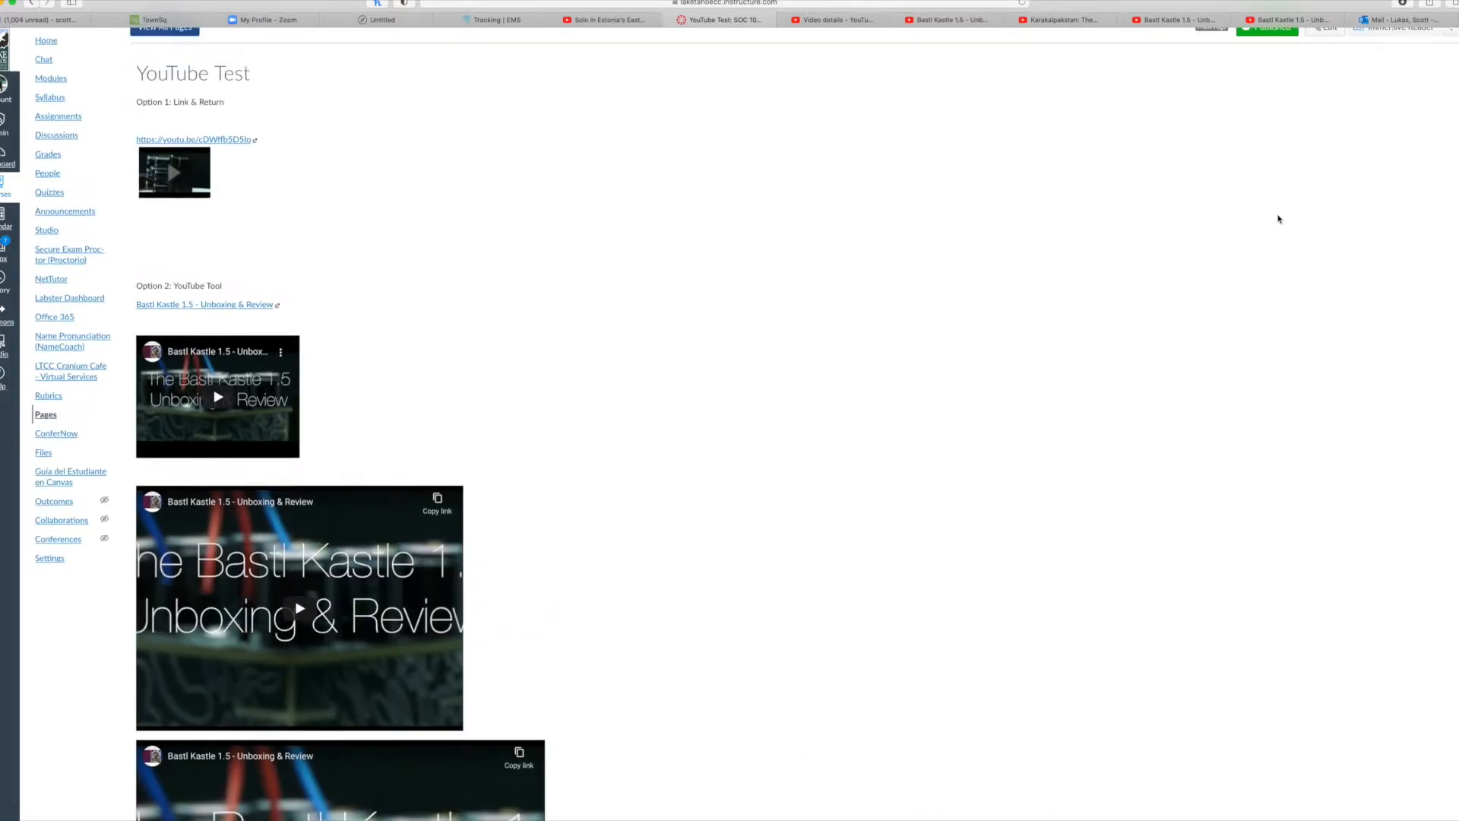
# - Reopen the YouTube Test page for editing and delete the pasted iframe text below the Option 3 heading
pyautogui.click(1325, 87)
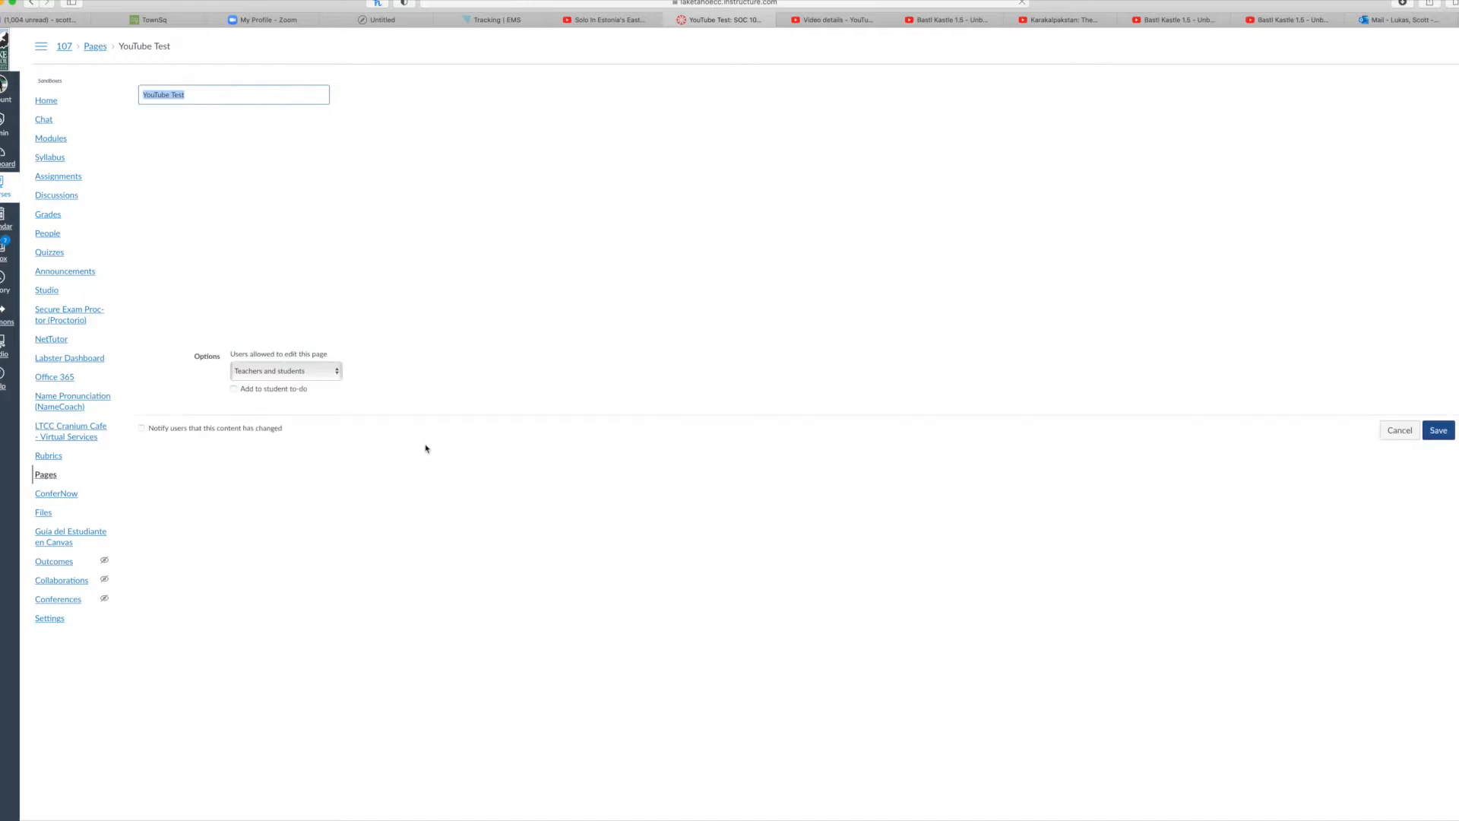
pyautogui.scroll(-10, 417, 275)
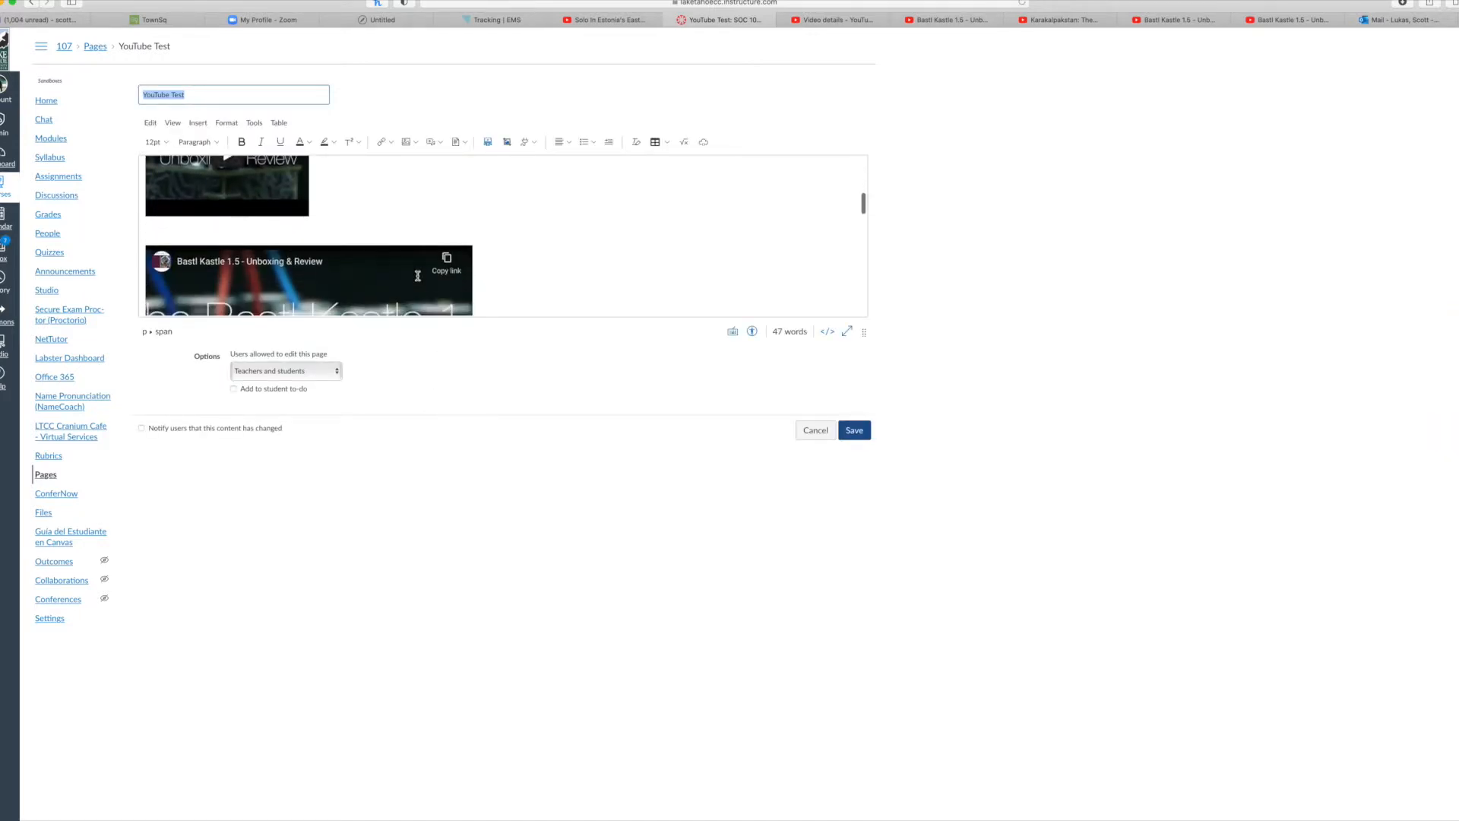
pyautogui.scroll(-5, 417, 275)
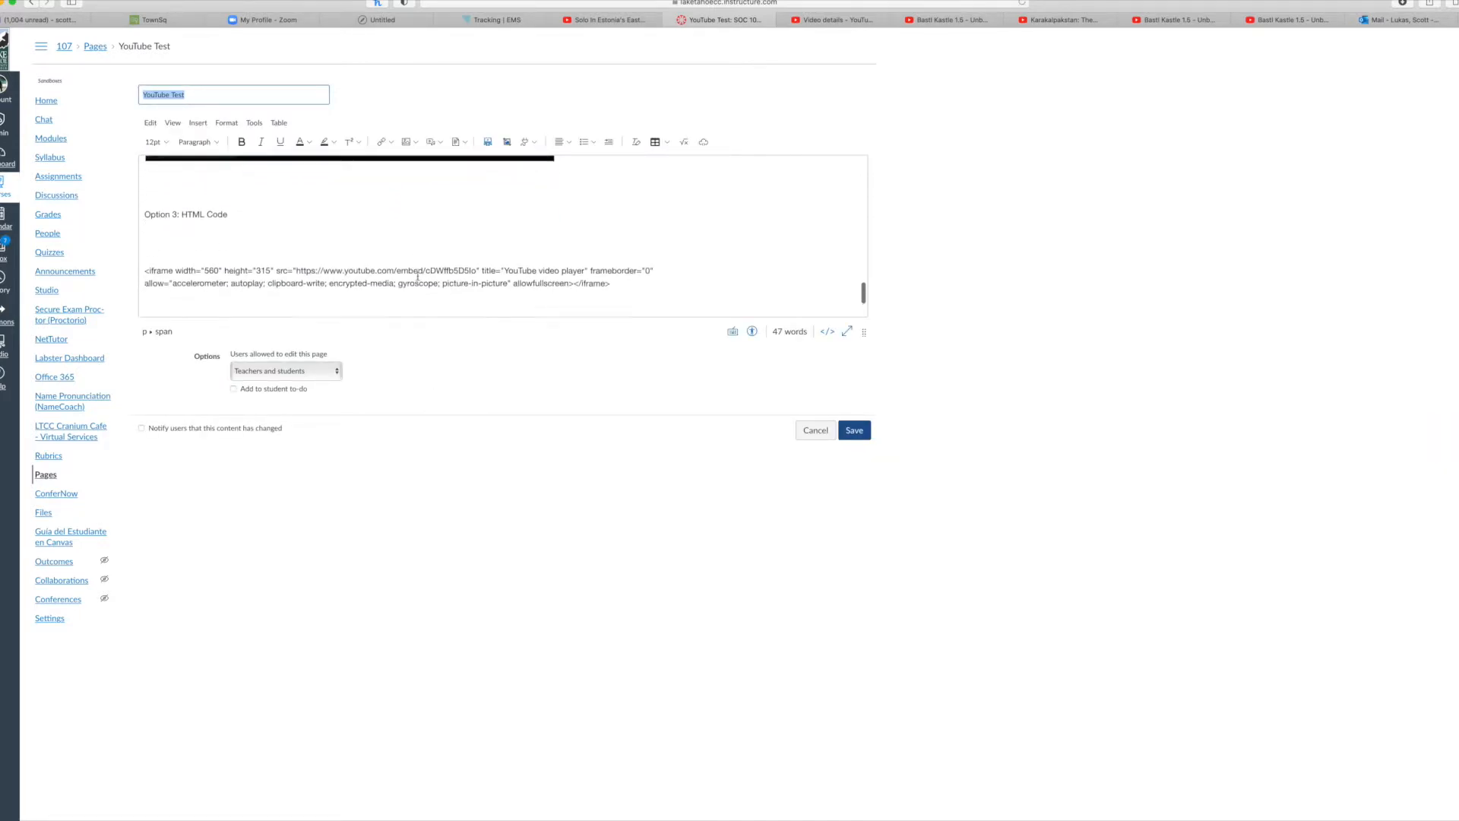
pyautogui.click(668, 270)
pyautogui.tripleClick(560, 272)
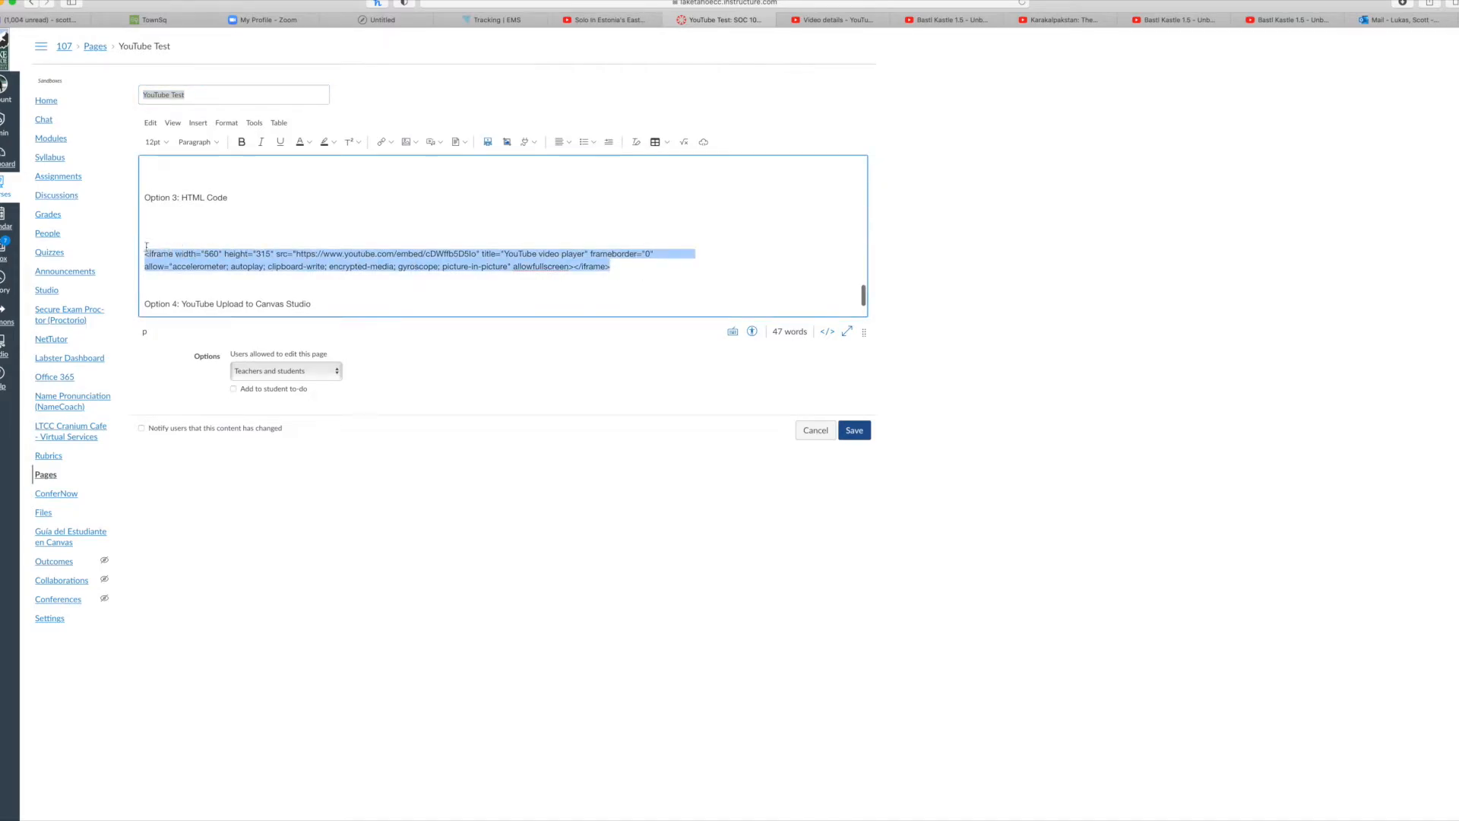
pyautogui.press('BackSpace')
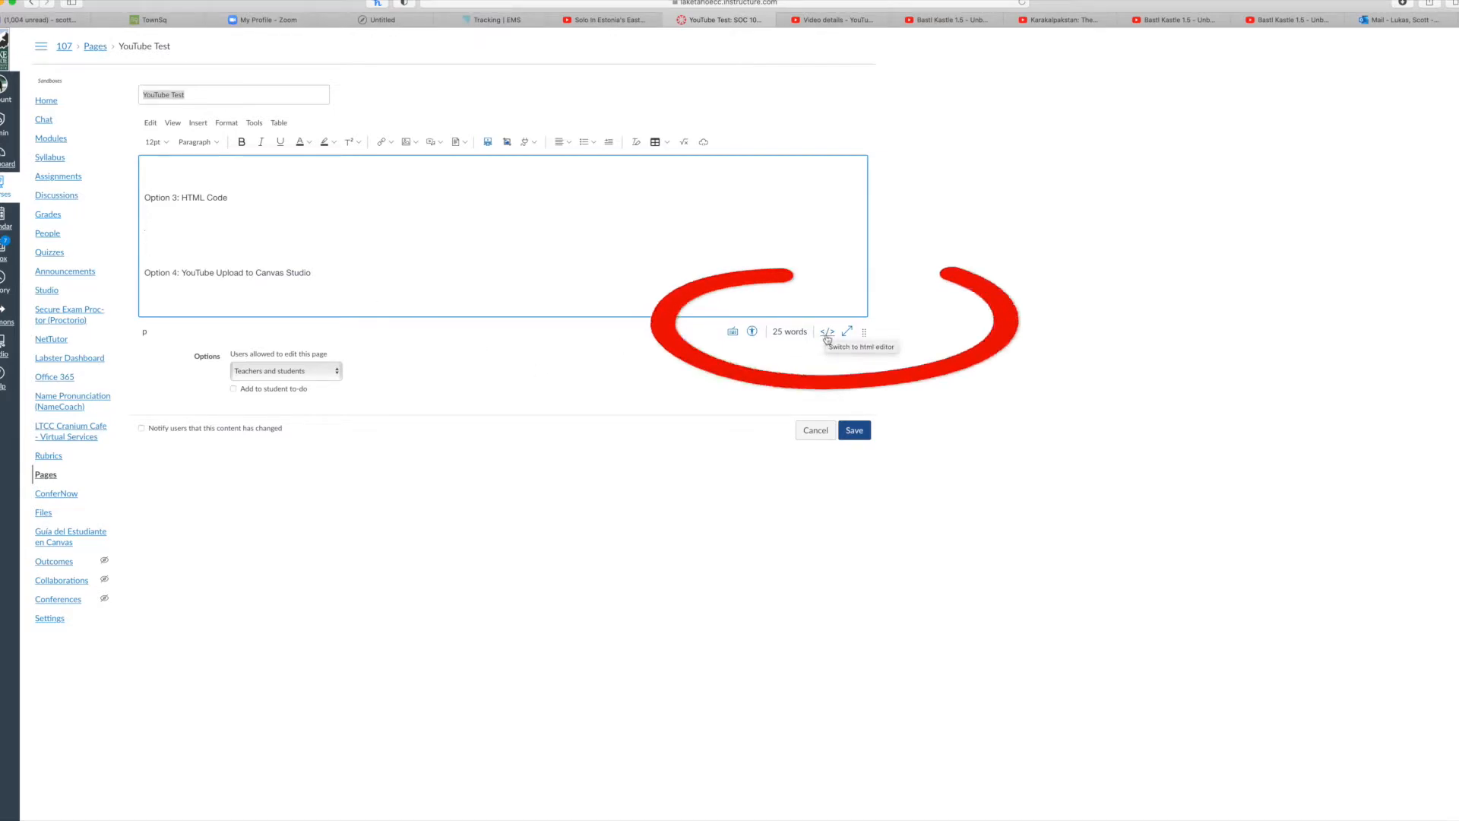
# - Switch the YouTube Test page content from the rich text view to the HTML editor
pyautogui.click(181, 124)
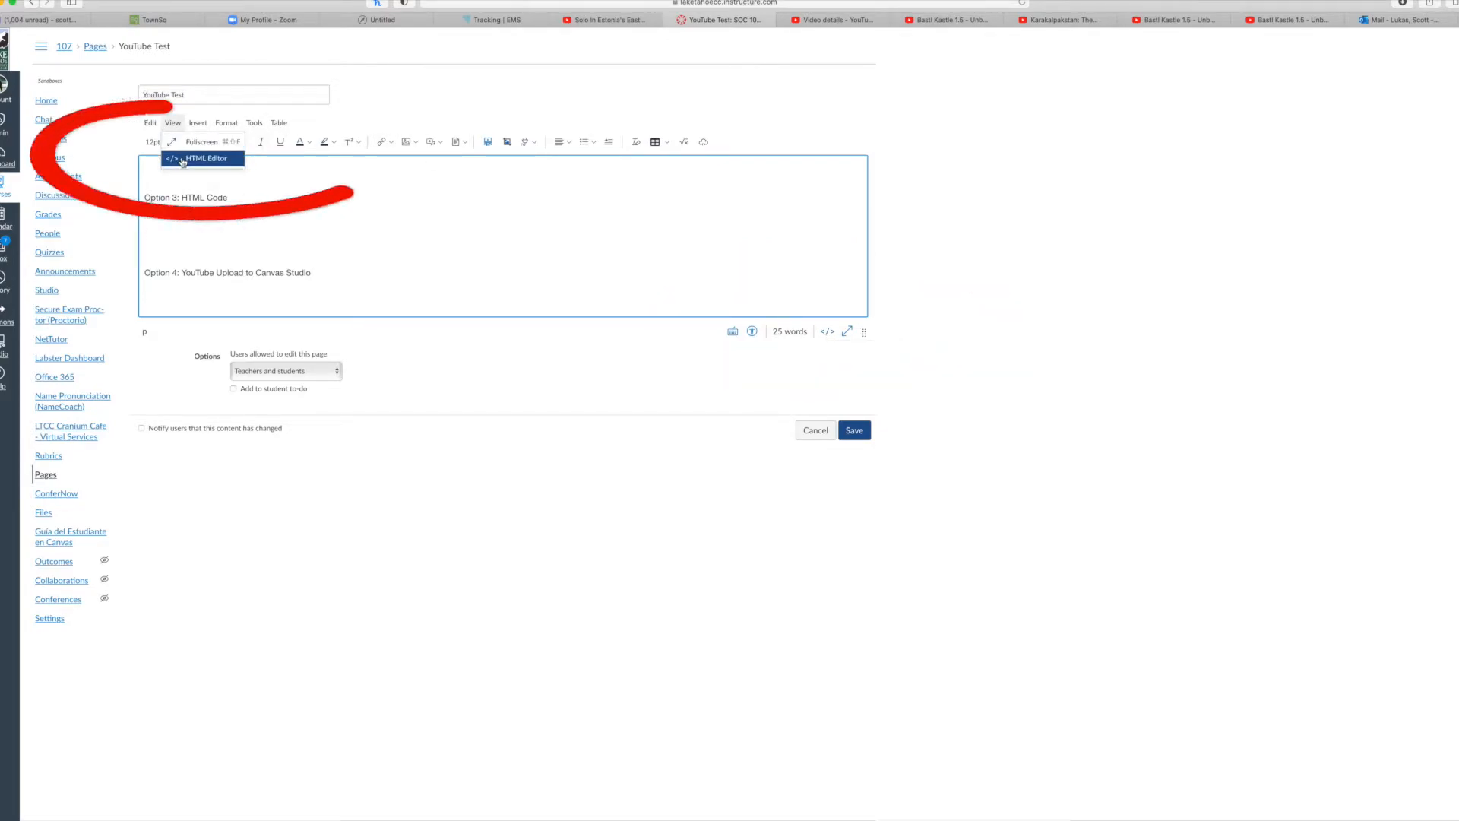
pyautogui.click(970, 372)
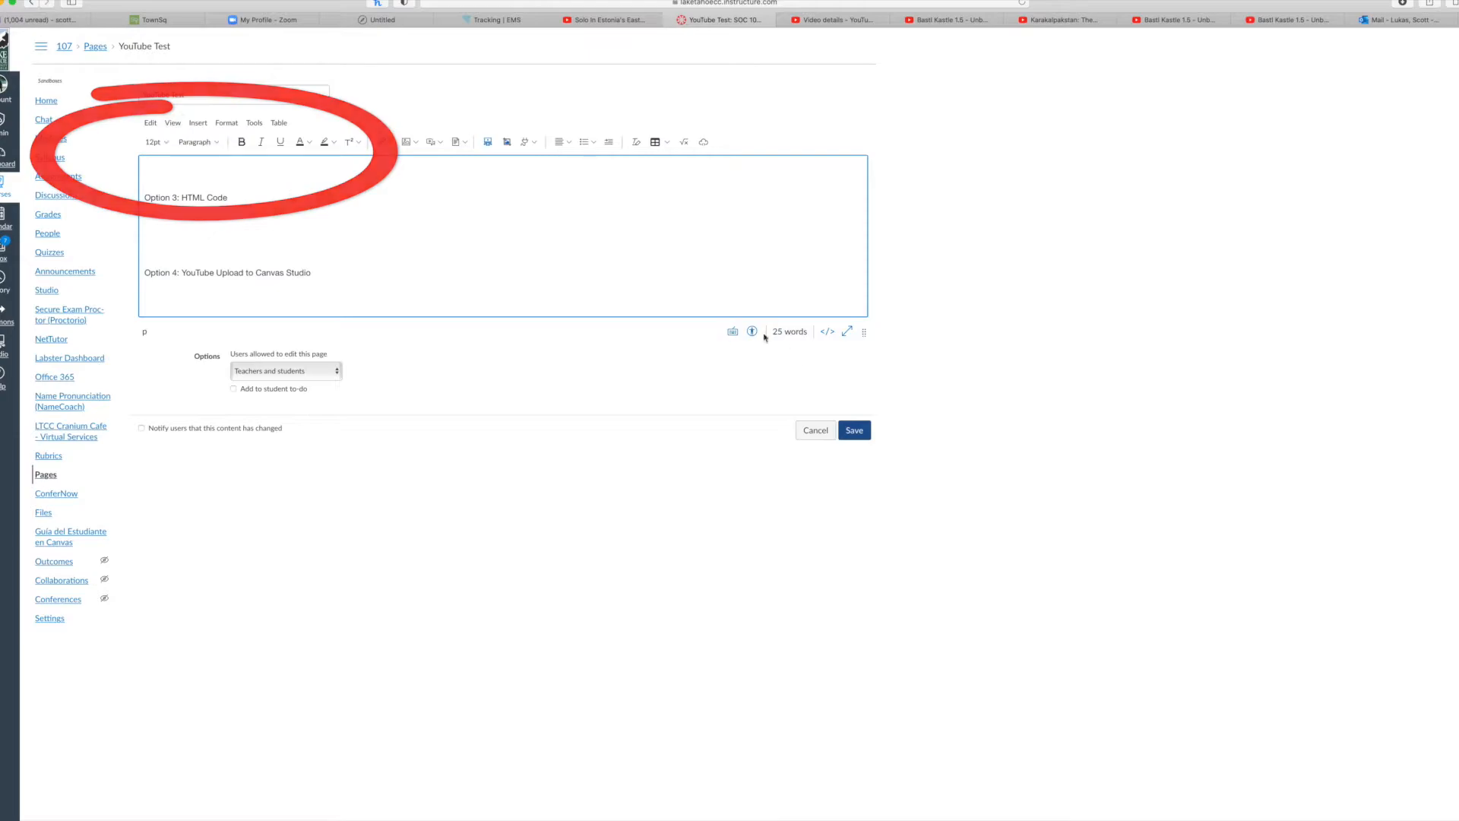
pyautogui.click(828, 333)
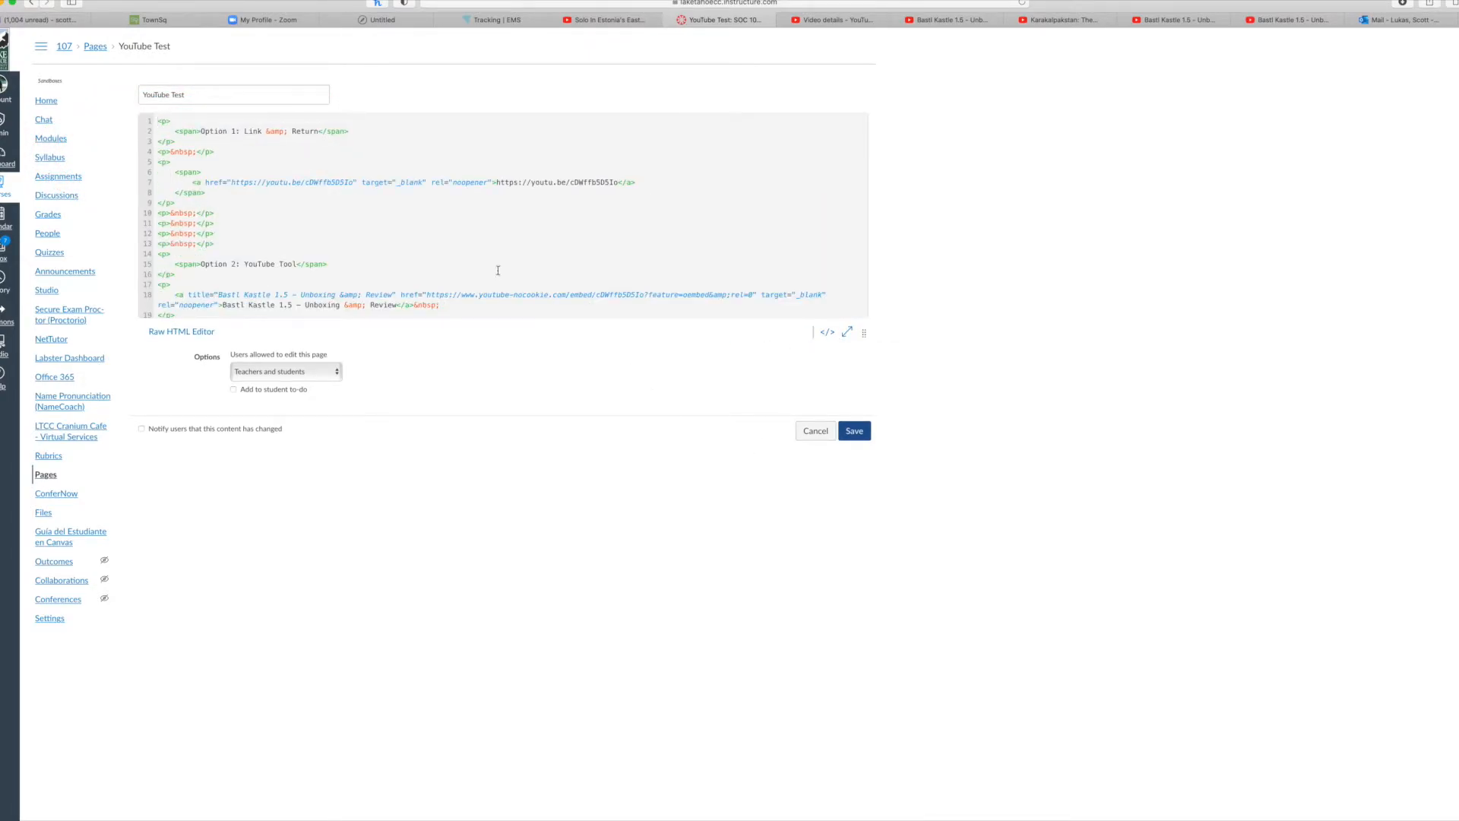
# - Examine the page's HTML source, locating the Option 3 heading and the iframe blocks of the embedded videos under Option 2
pyautogui.scroll(-5, 437, 246)
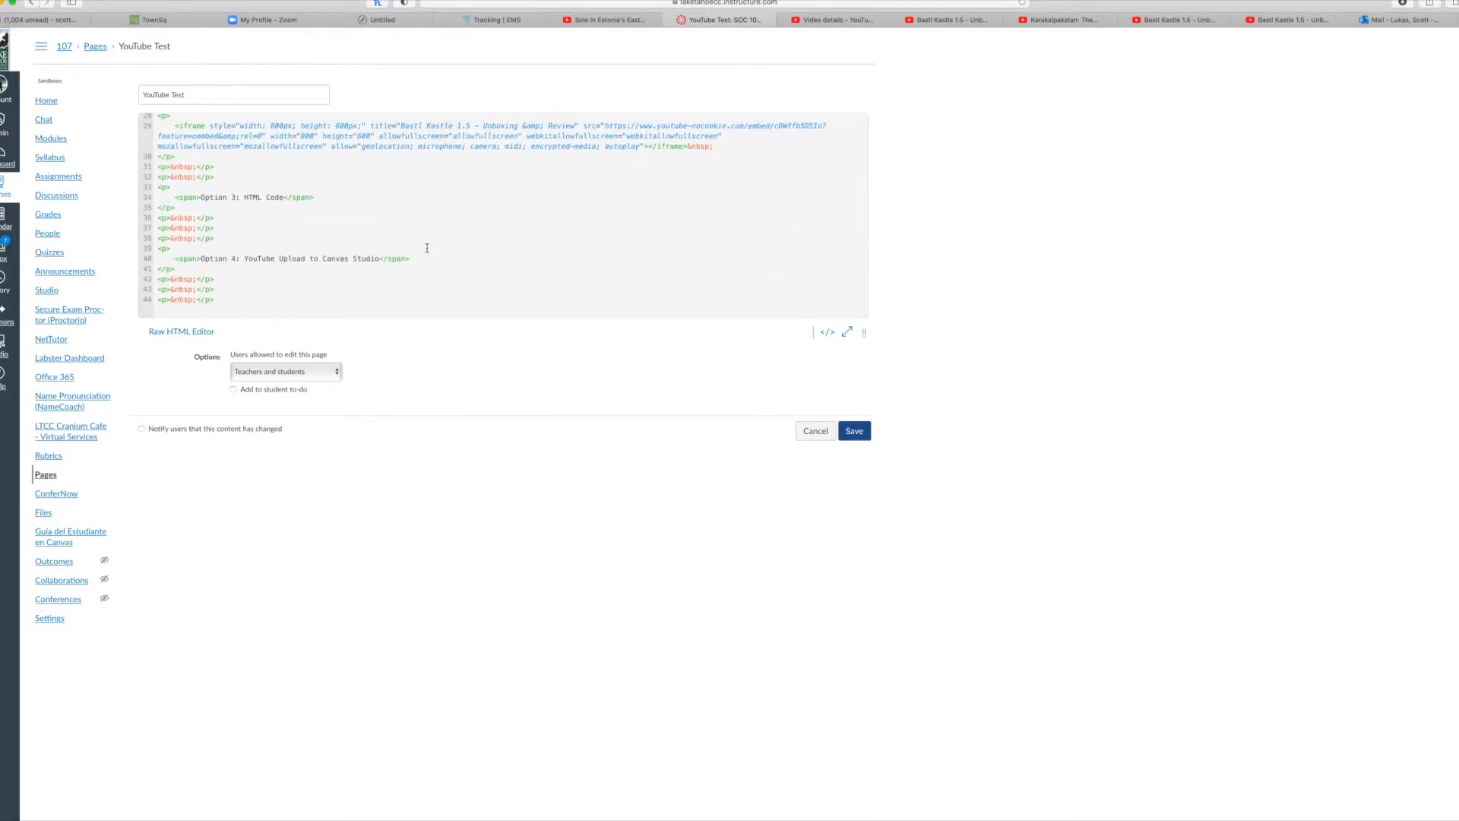
pyautogui.scroll(3, 427, 248)
pyautogui.scroll(-3, 427, 249)
pyautogui.scroll(2, 427, 248)
pyautogui.scroll(-2, 427, 248)
pyautogui.scroll(1, 377, 228)
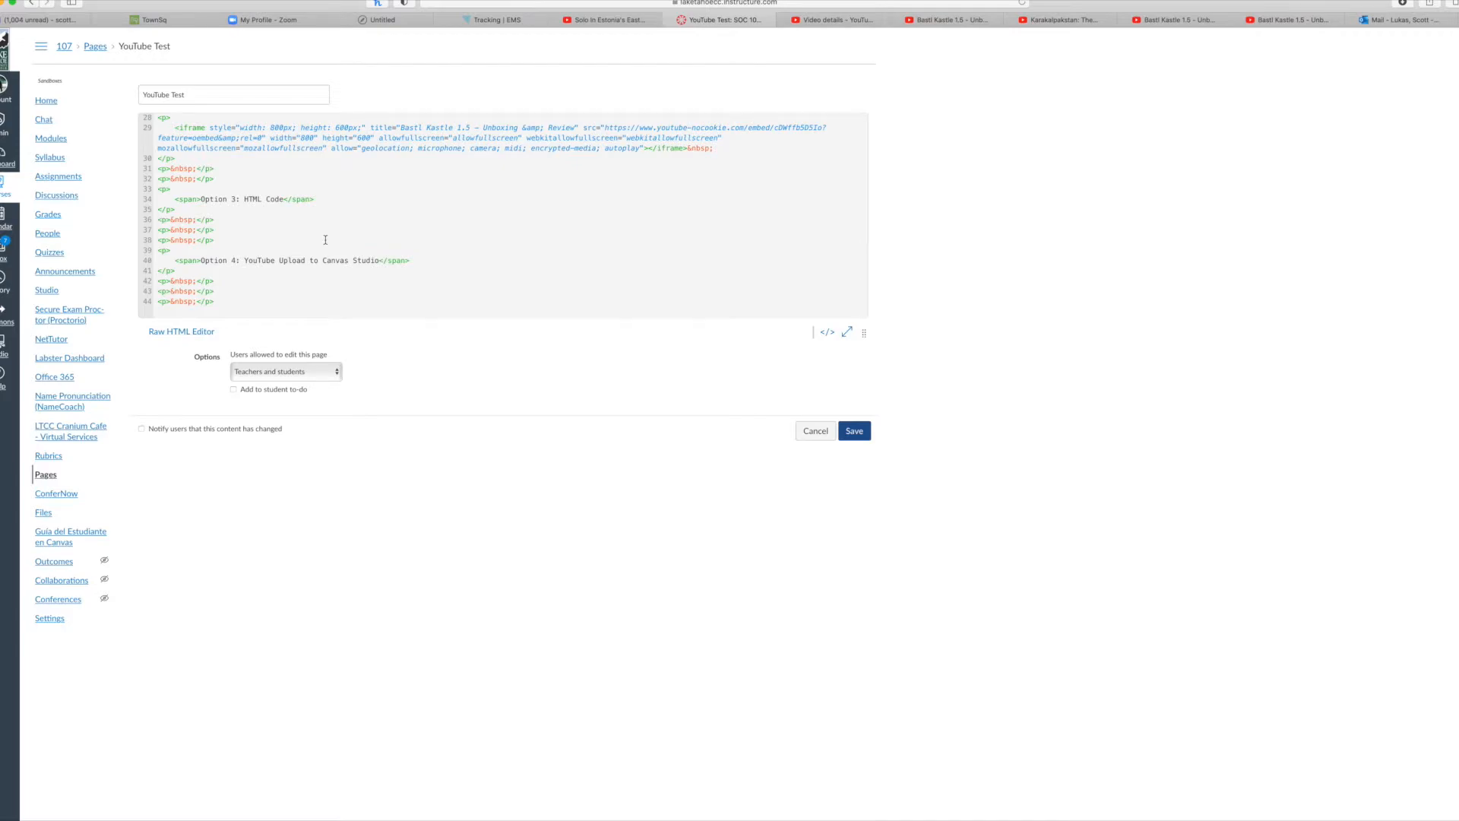
pyautogui.scroll(2, 325, 240)
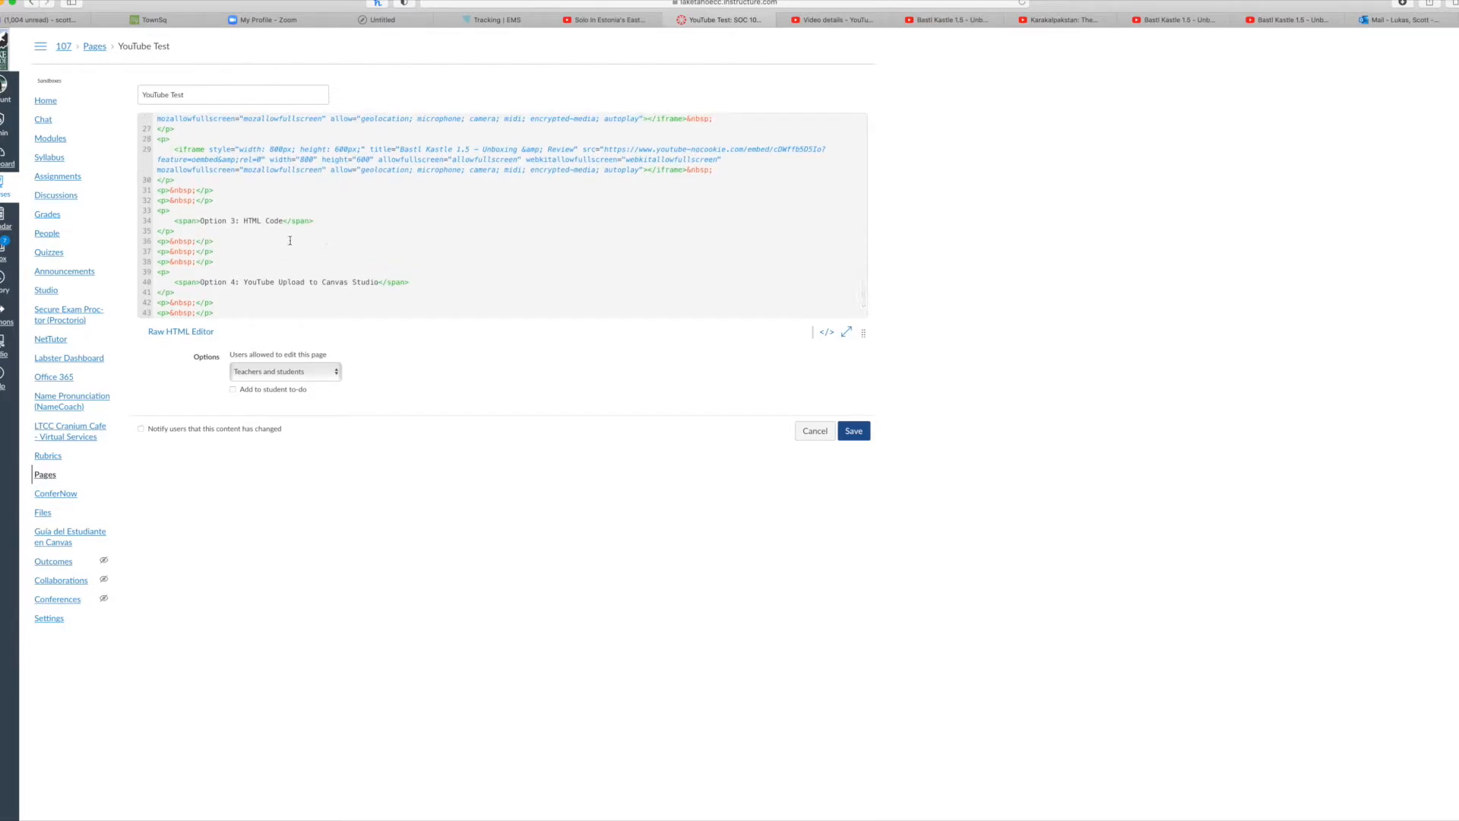
pyautogui.tripleClick(485, 148)
pyautogui.click(396, 212)
pyautogui.moveTo(740, 172); pyautogui.dragTo(156, 149)
pyautogui.scroll(5, 745, 303)
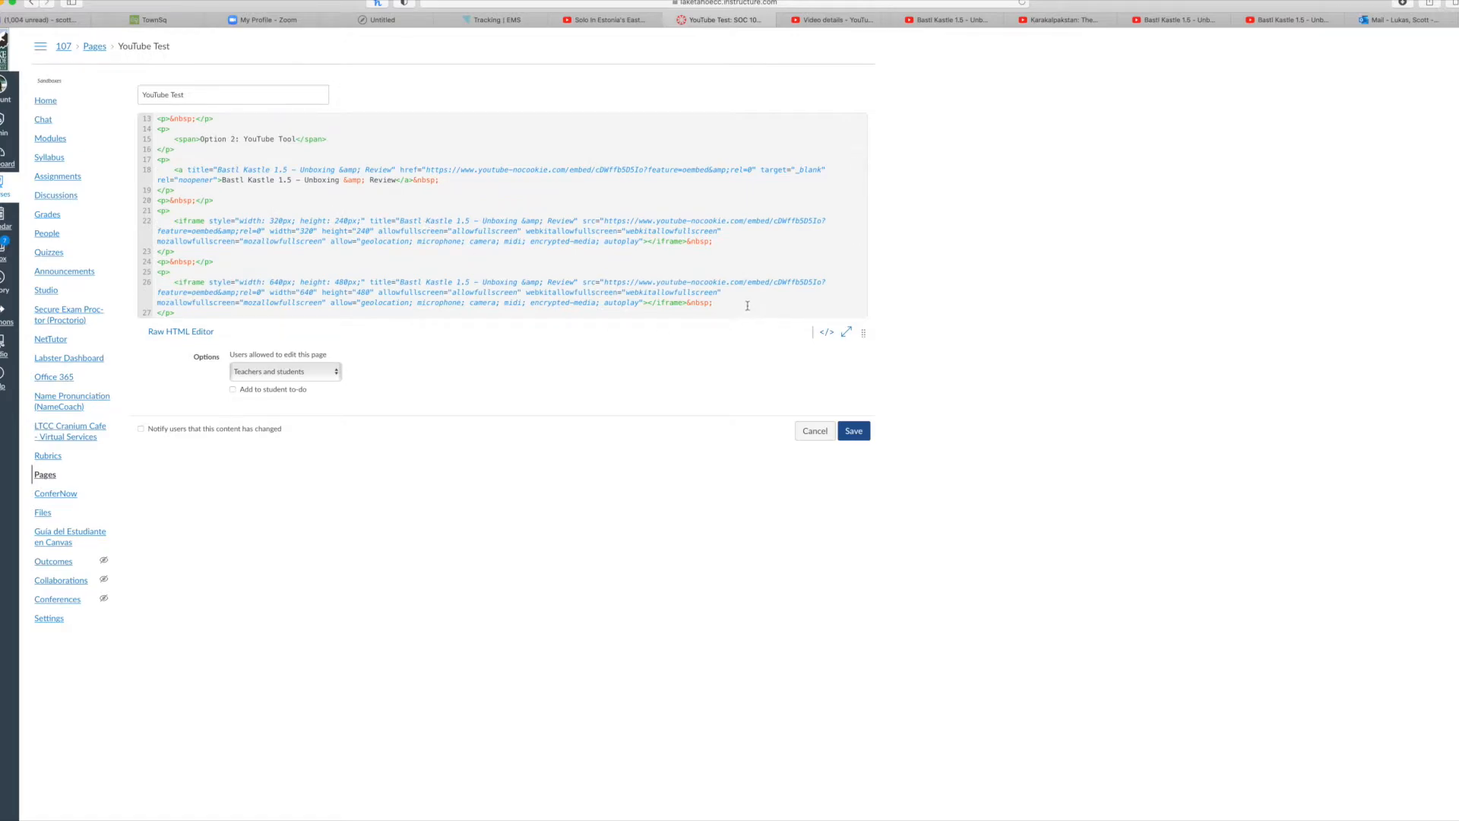
pyautogui.moveTo(715, 303); pyautogui.dragTo(152, 288)
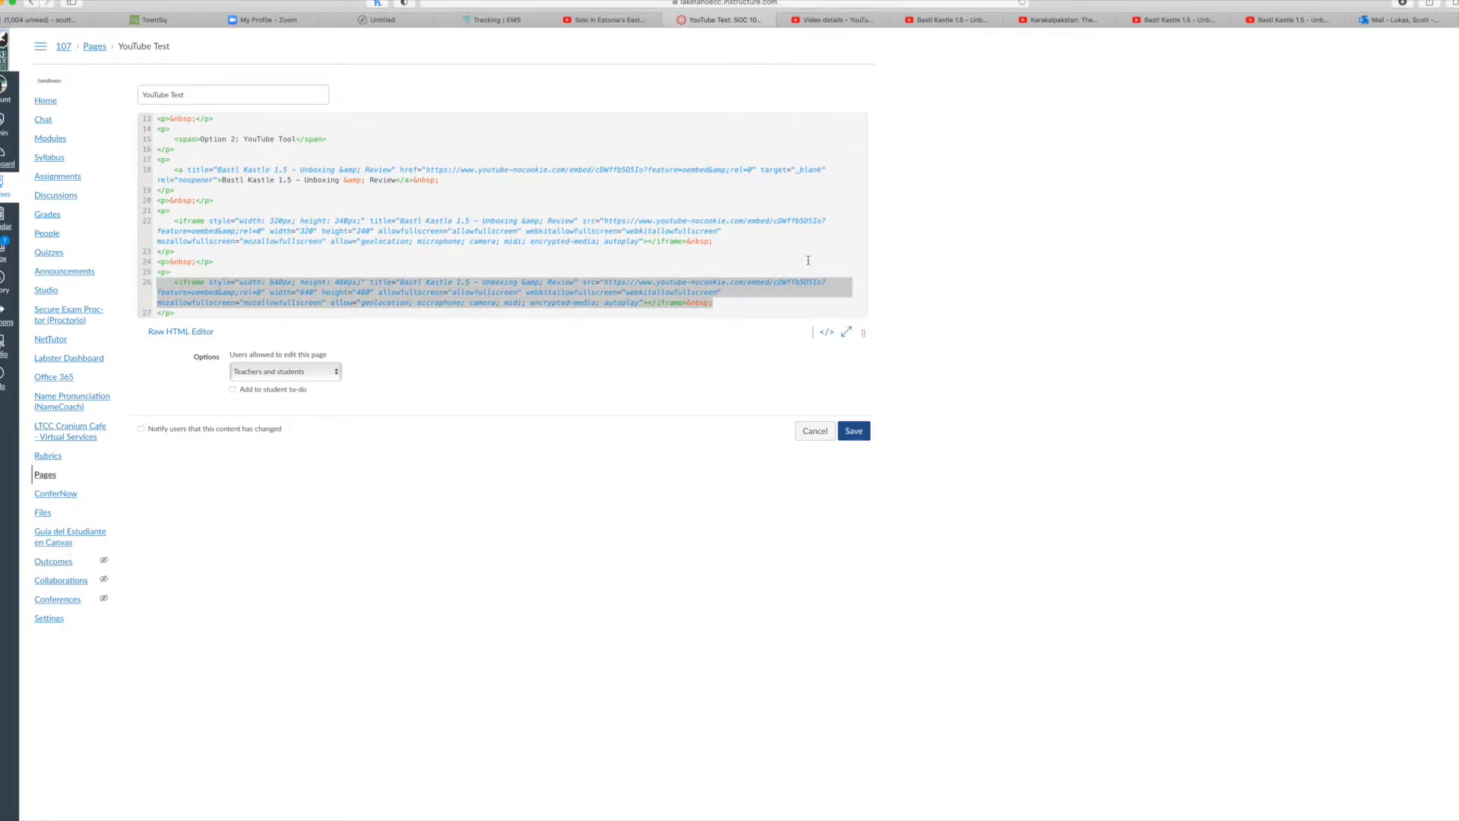
# - Examine the HTML code of the Option 2 iframes and text link, plus the Option 1 heading and its youtu.be link
pyautogui.moveTo(804, 242); pyautogui.dragTo(155, 220)
pyautogui.scroll(1, 217, 225)
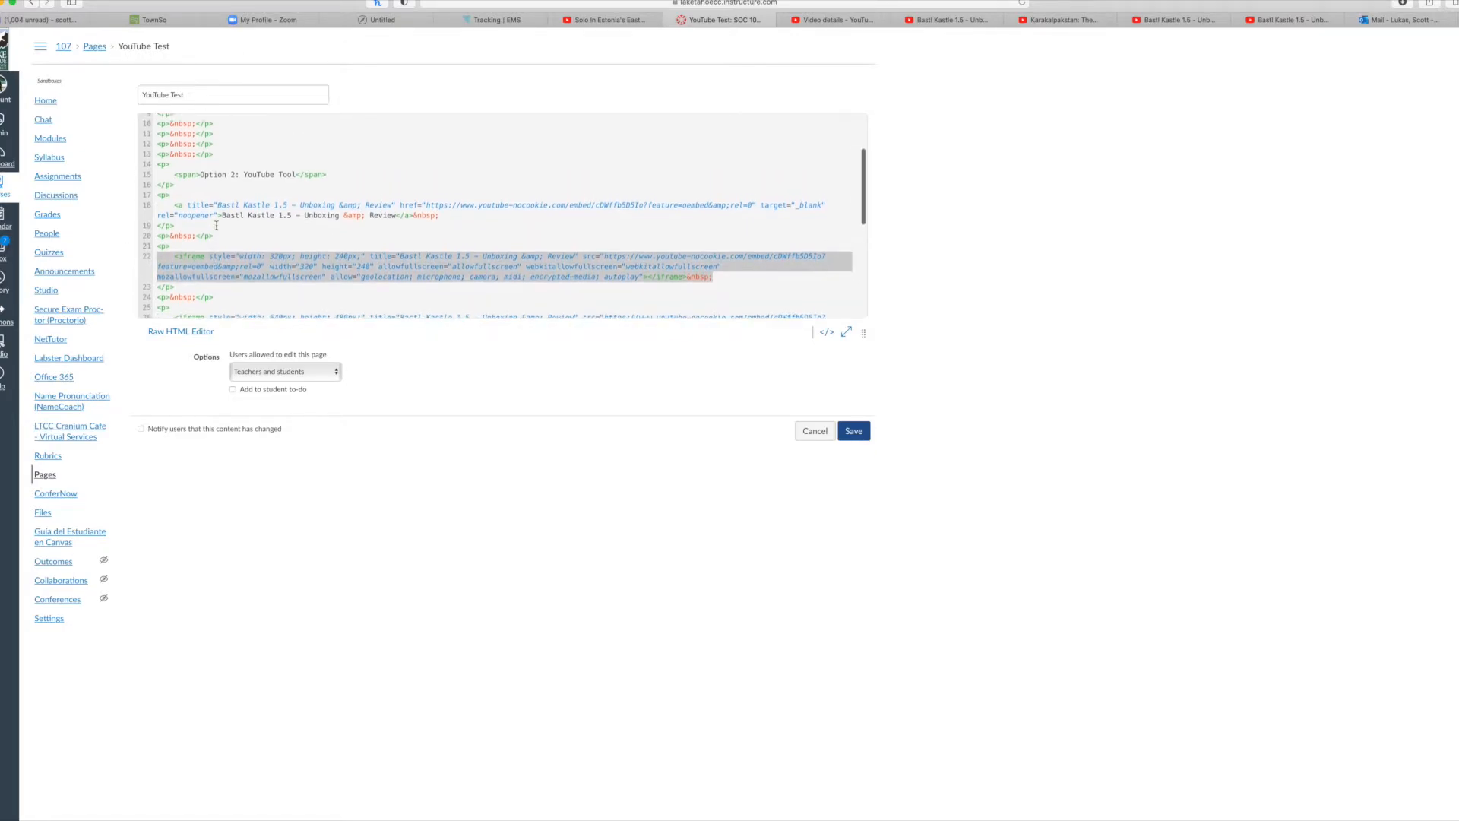
pyautogui.moveTo(459, 219); pyautogui.dragTo(165, 207)
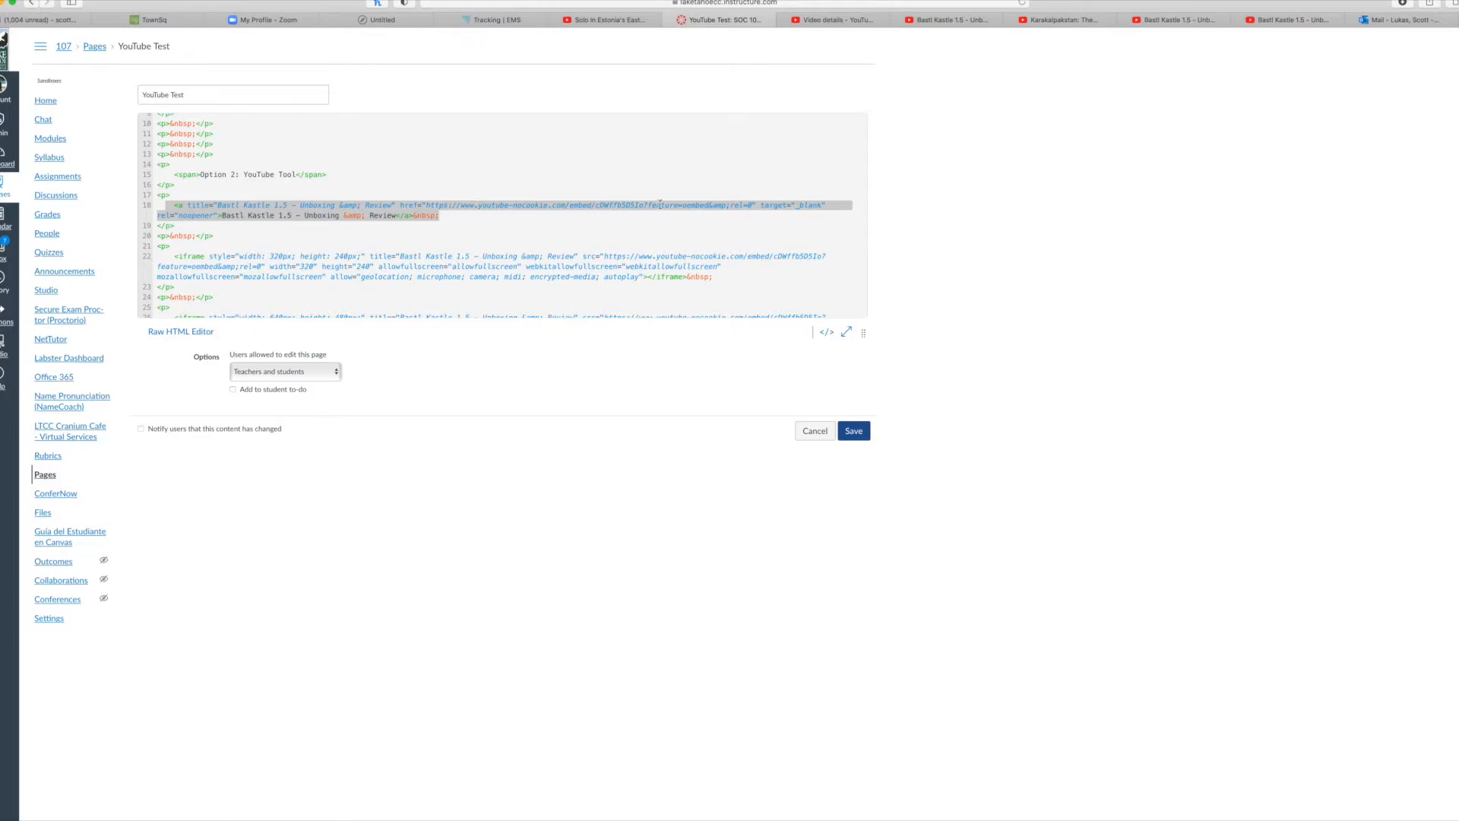
pyautogui.moveTo(753, 283); pyautogui.dragTo(221, 268)
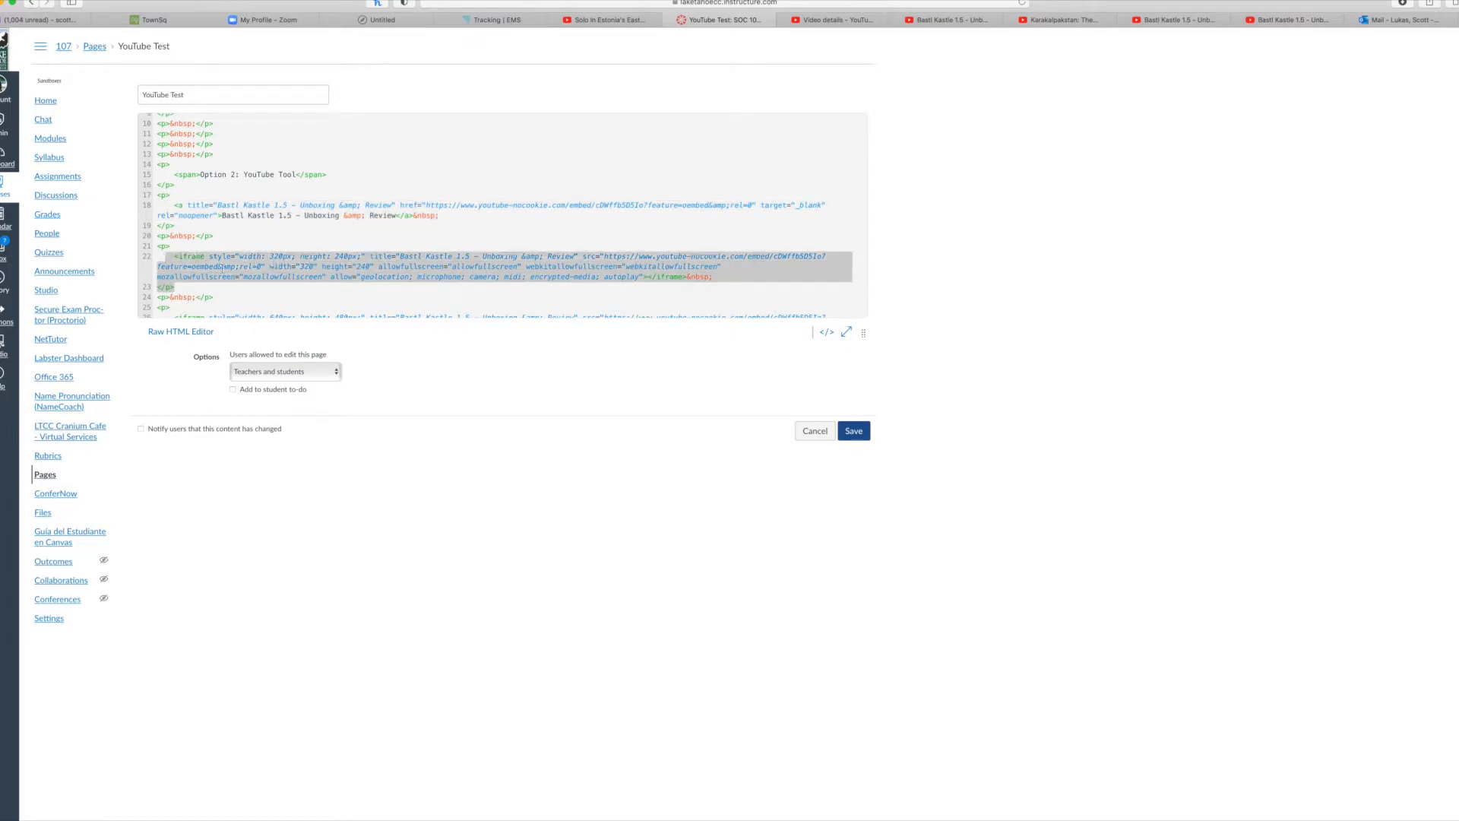
pyautogui.moveTo(456, 219); pyautogui.dragTo(158, 206)
pyautogui.scroll(3, 401, 215)
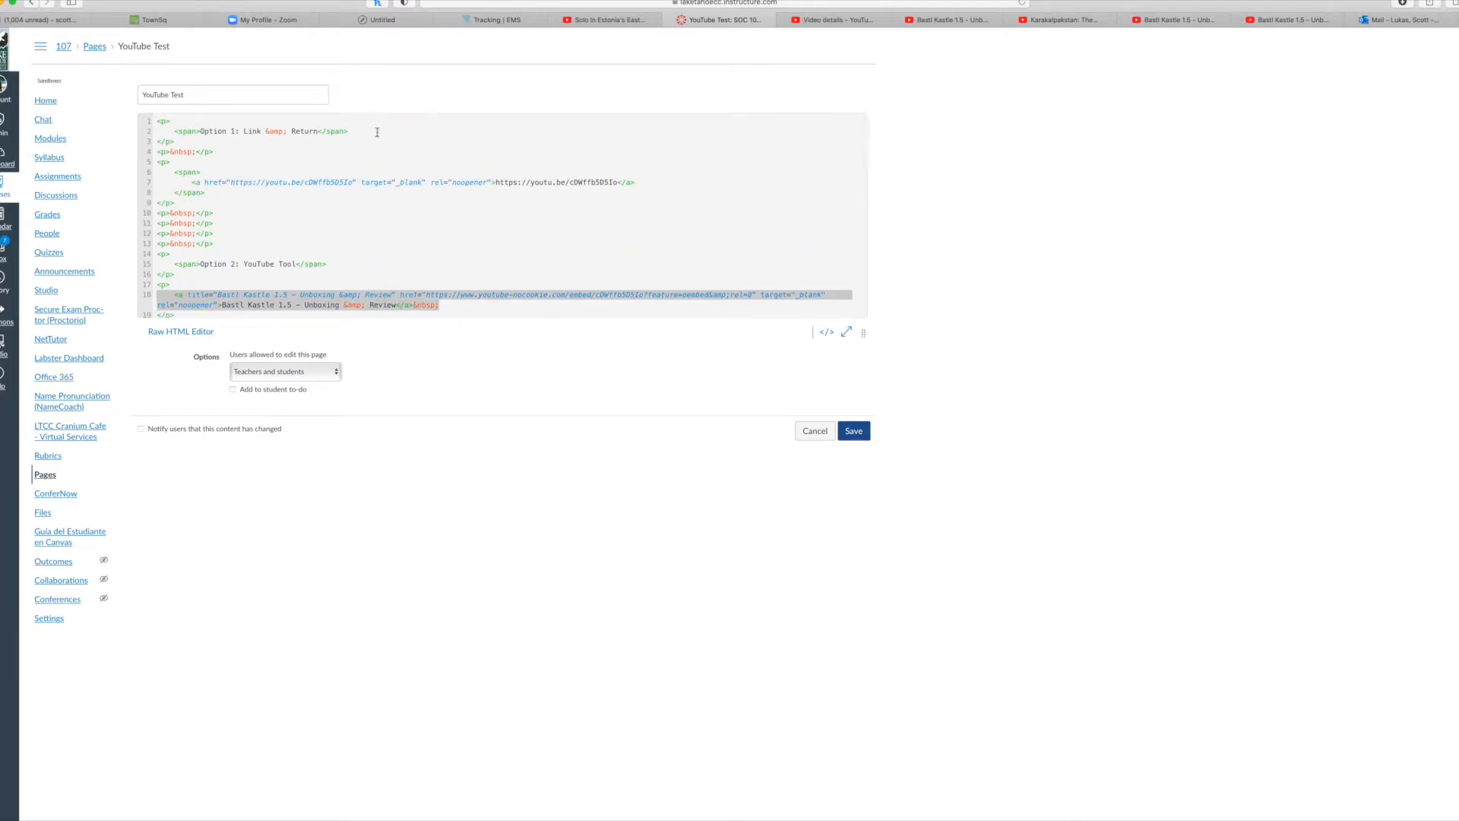
pyautogui.moveTo(349, 131); pyautogui.dragTo(228, 131)
pyautogui.tripleClick(471, 186)
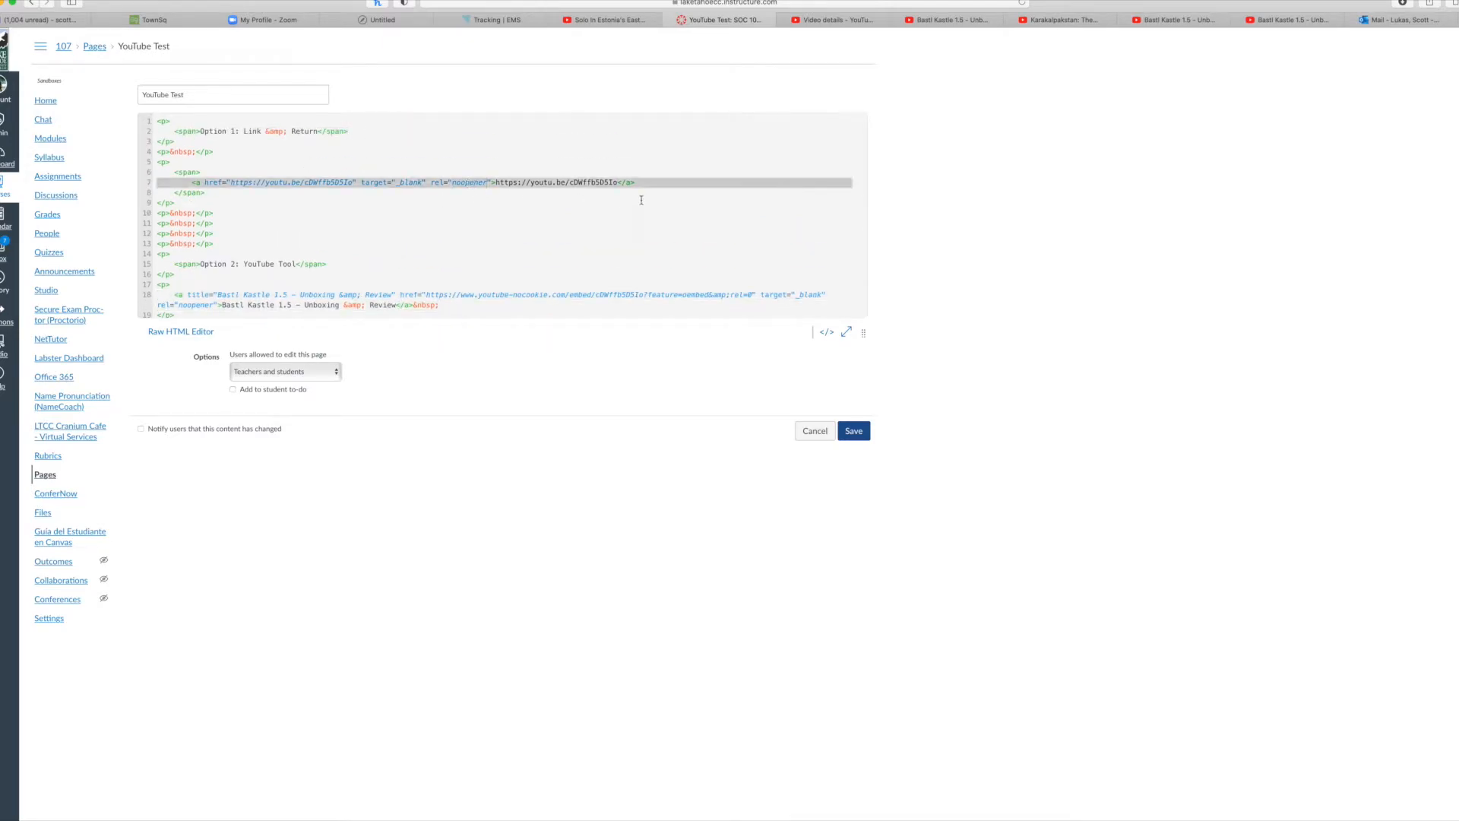
pyautogui.click(439, 197)
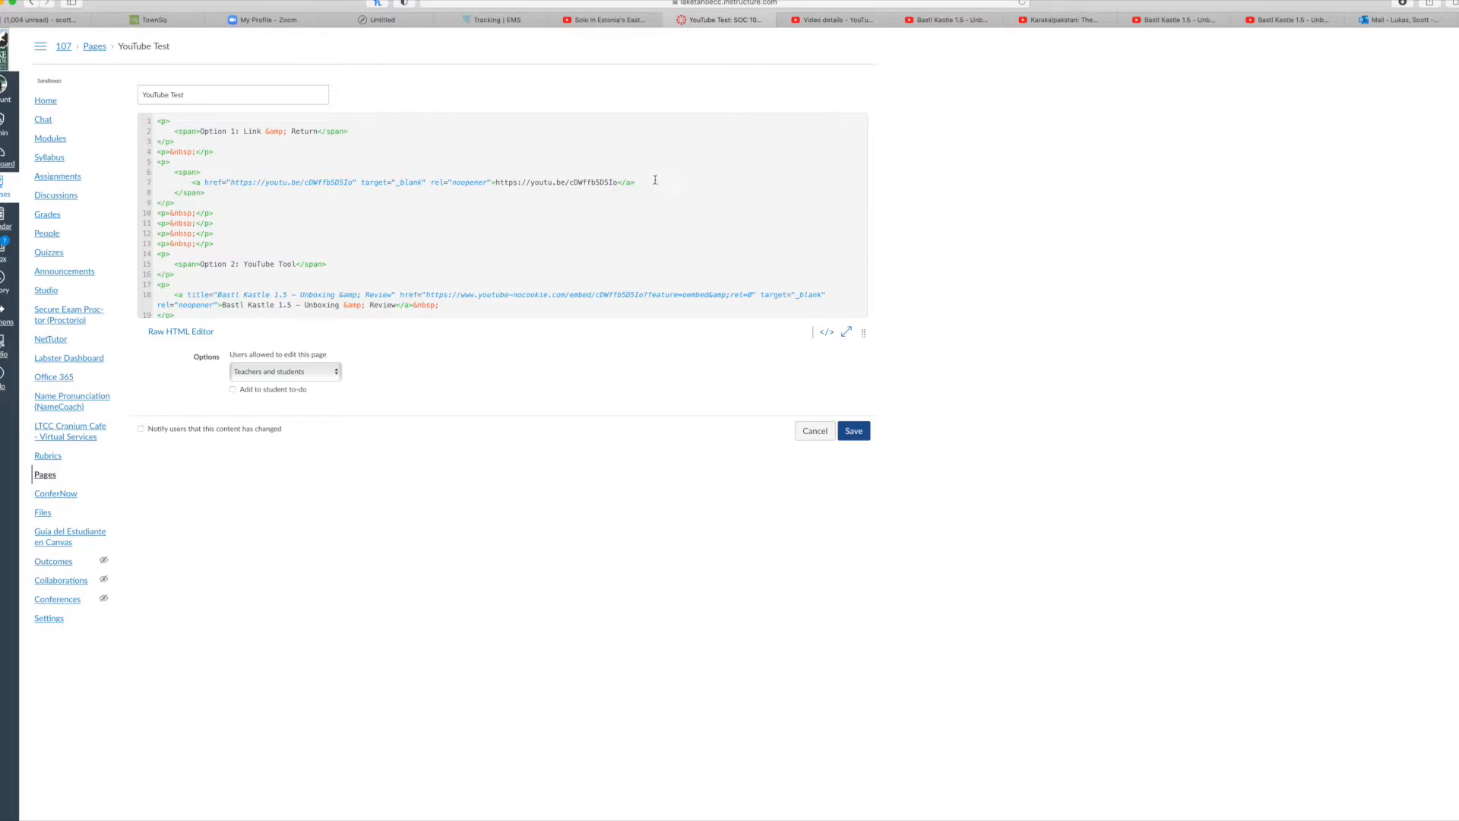
# - Insert the copied 560 by 315 YouTube iframe code on a new line below the Option 3: HTML Code heading and save the page
pyautogui.scroll(-10, 651, 190)
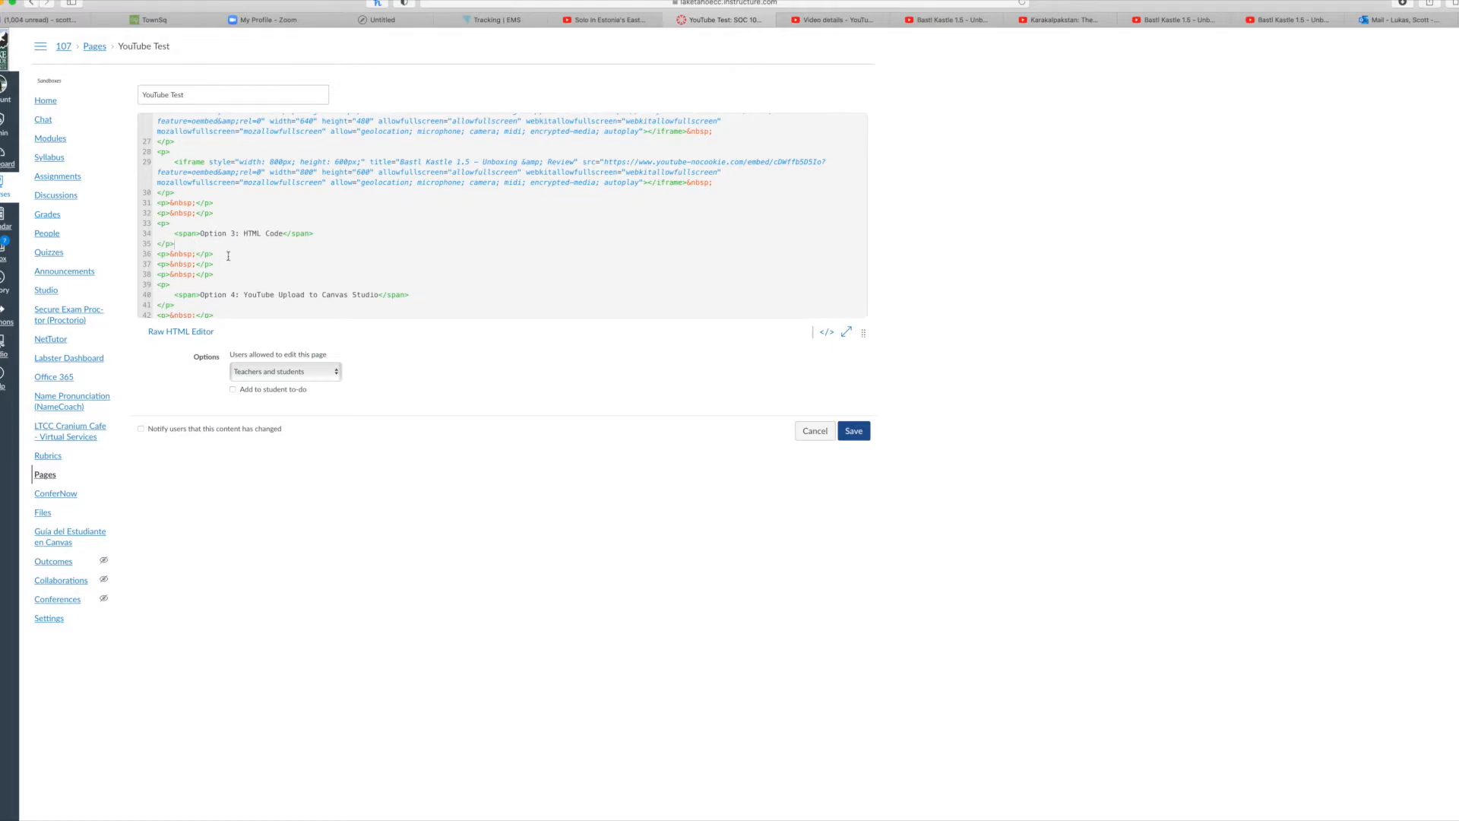
pyautogui.press('Return')
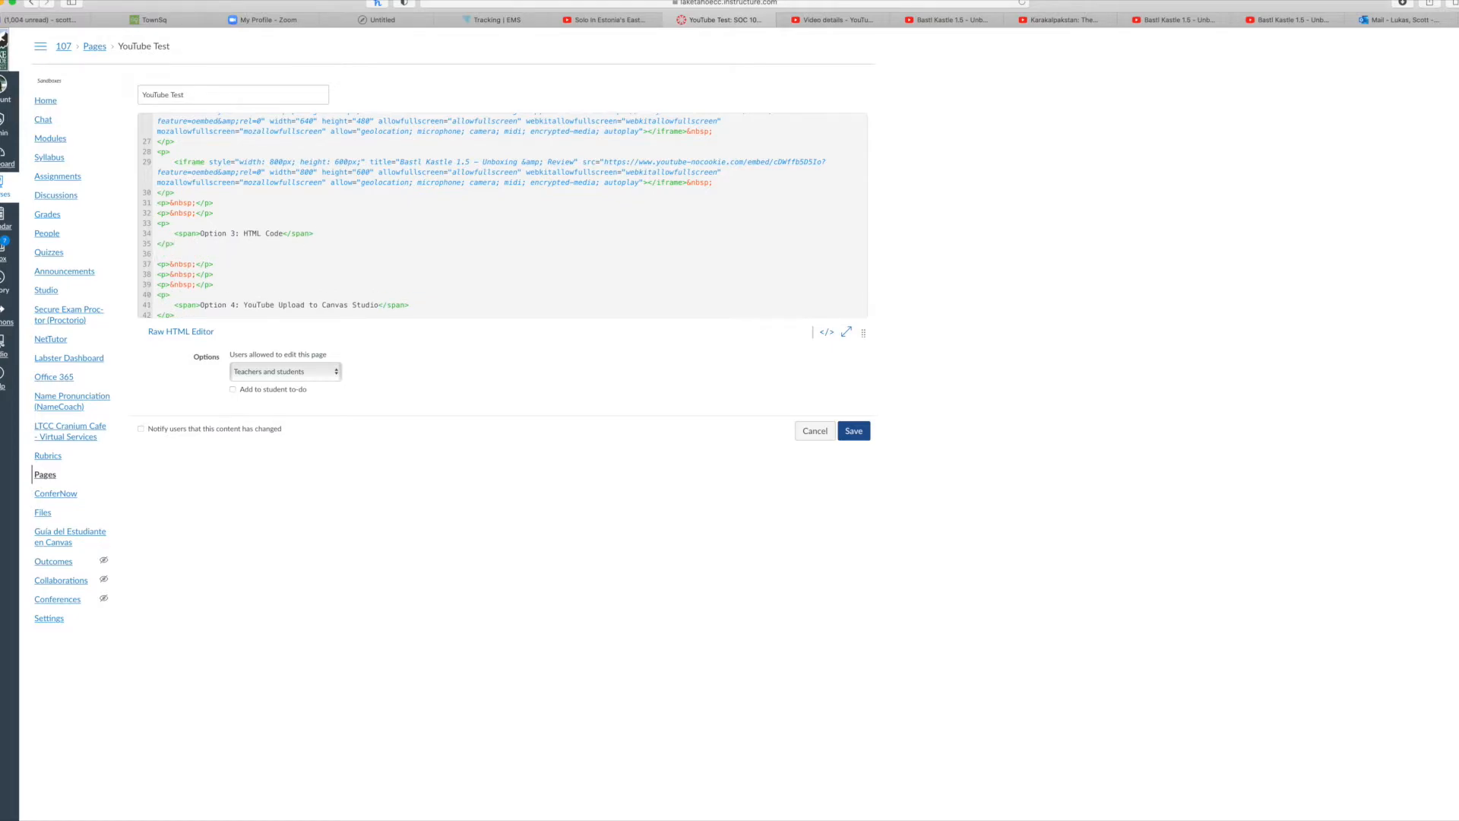
pyautogui.write('<iframe width="560" height="315" src="https://www.youtube.com/embed/cDWffbSD5Io" title="YouTube video player" frameborder="0" allow="accelerometer; autoplay; clipboard-write; encrypted-media; gyroscope; picture-in-picture" allowfullscreen></iframe>')
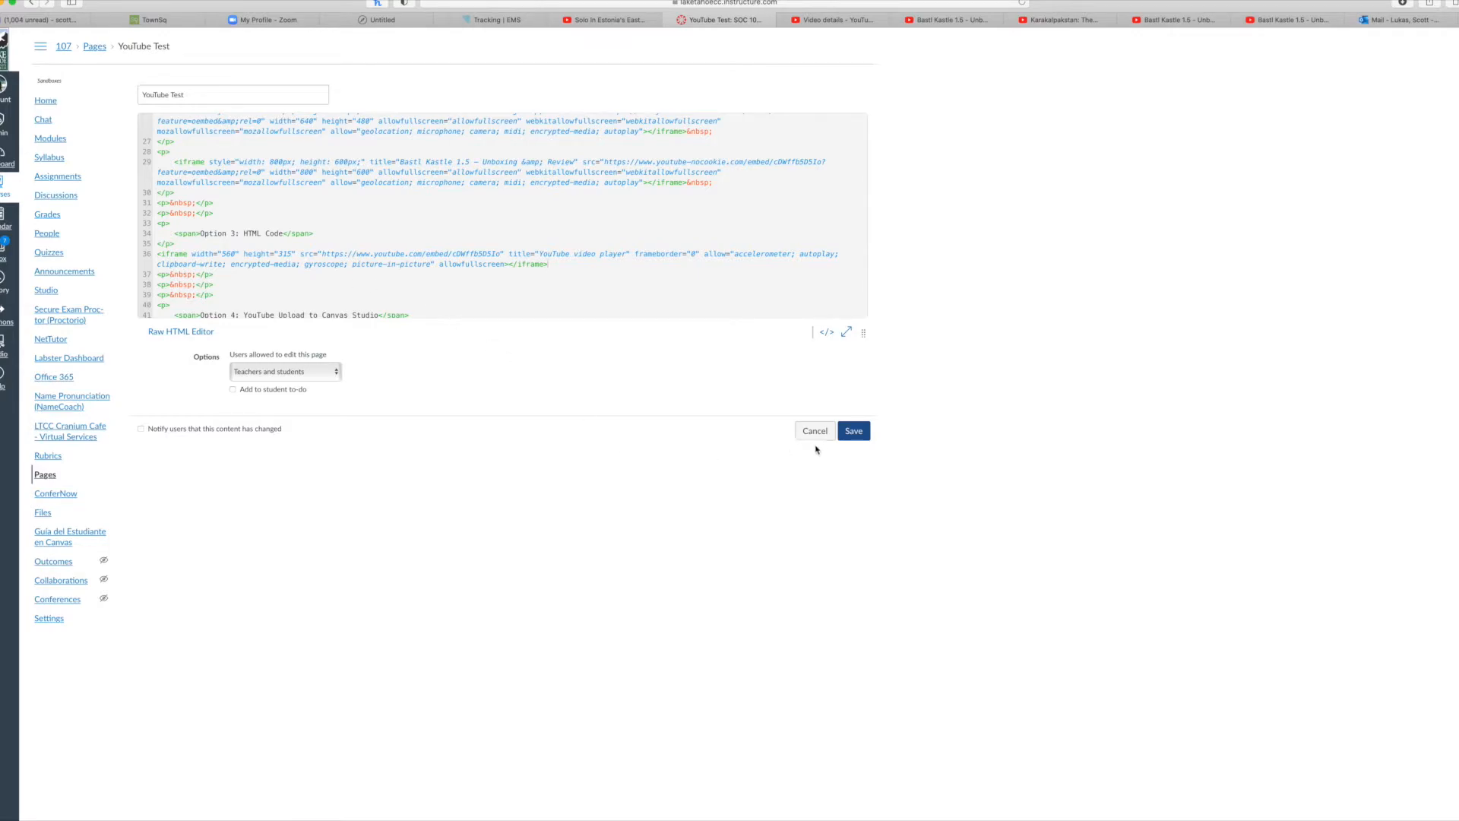
pyautogui.click(850, 435)
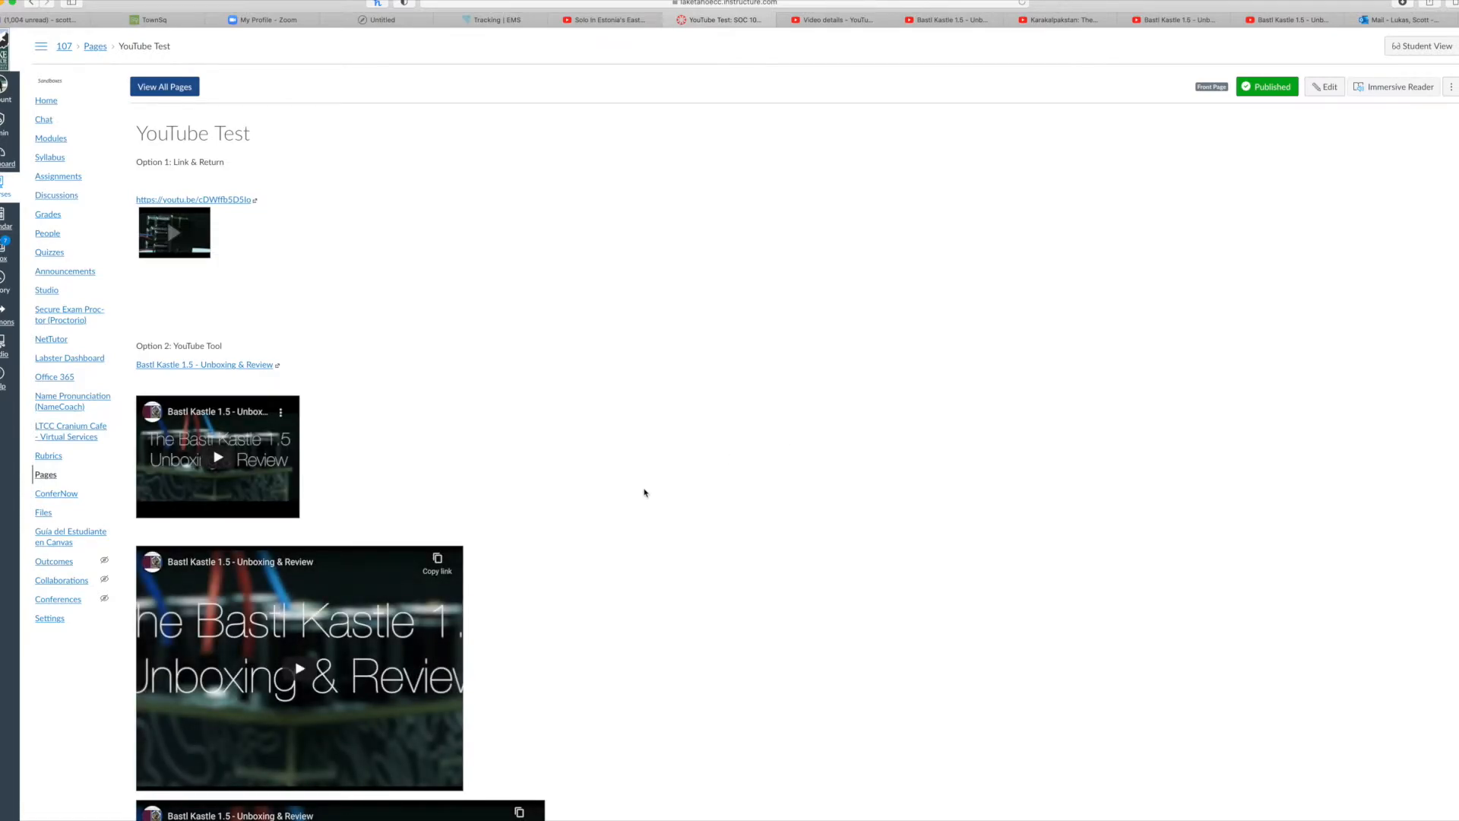
# - Test-play and pause the embedded video under Option 3, and compare it with the Option 2 embeds on the saved page
pyautogui.scroll(-10, 645, 493)
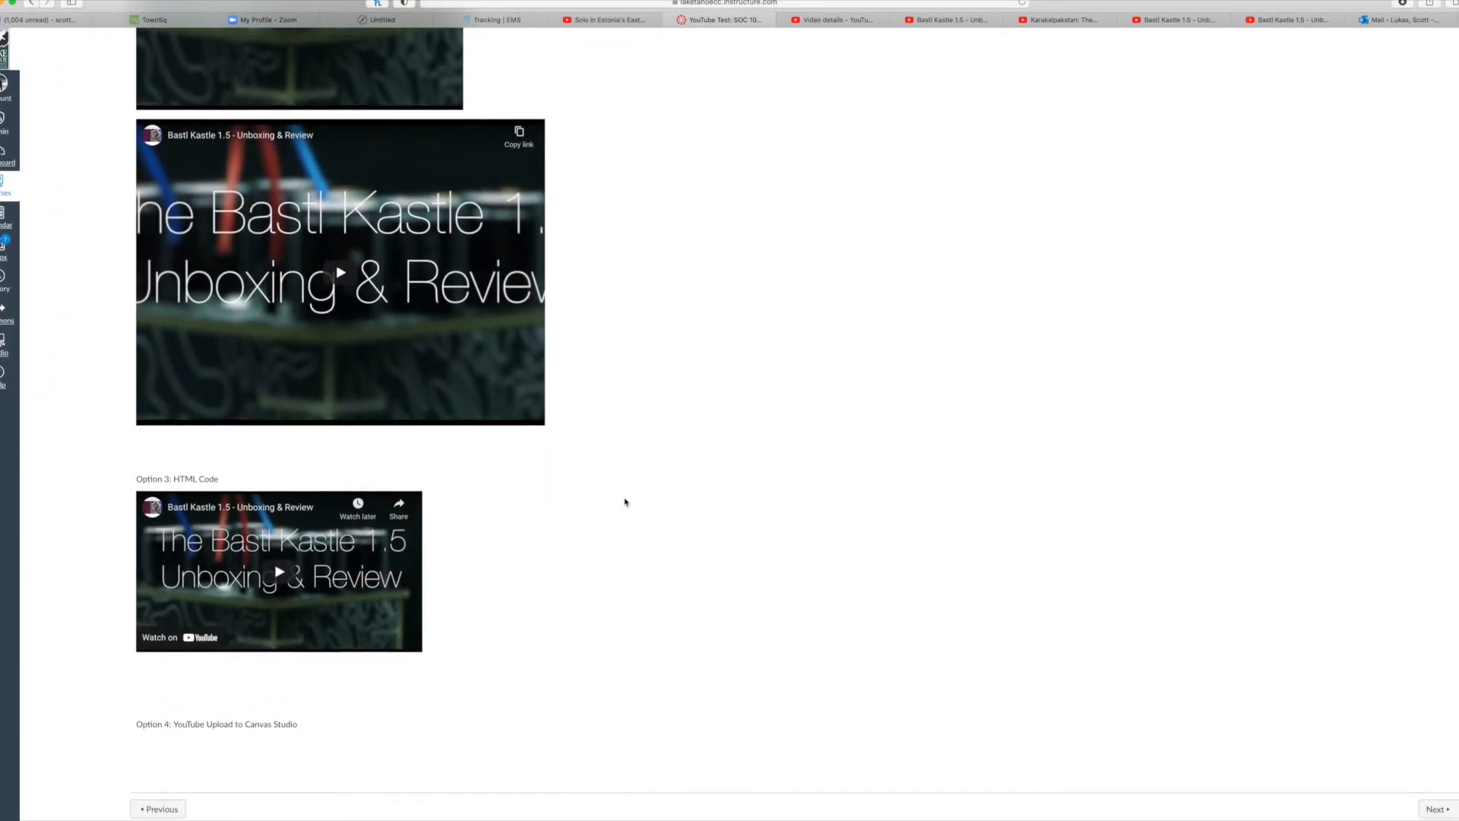
pyautogui.click(303, 583)
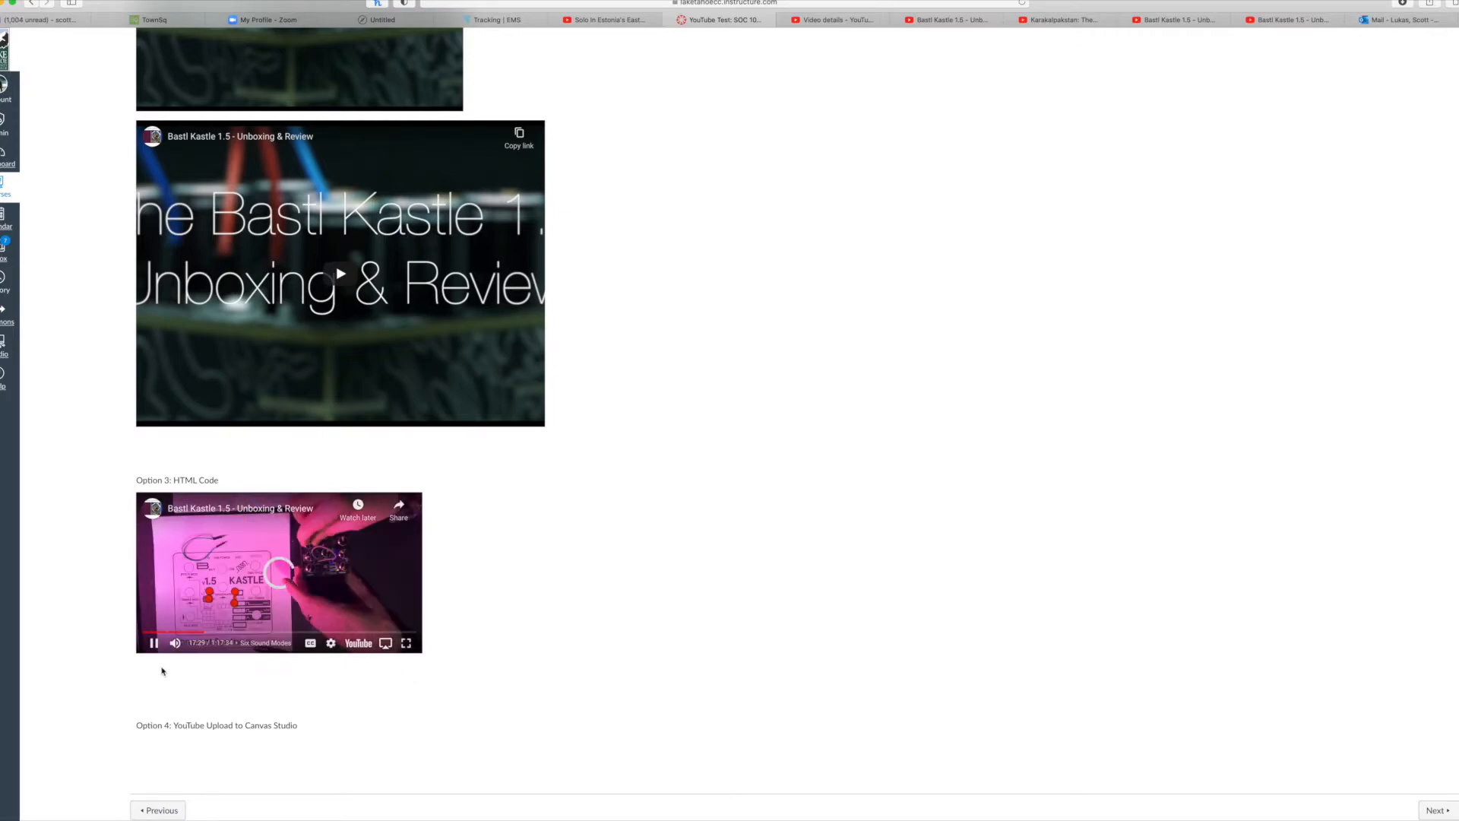
pyautogui.click(153, 643)
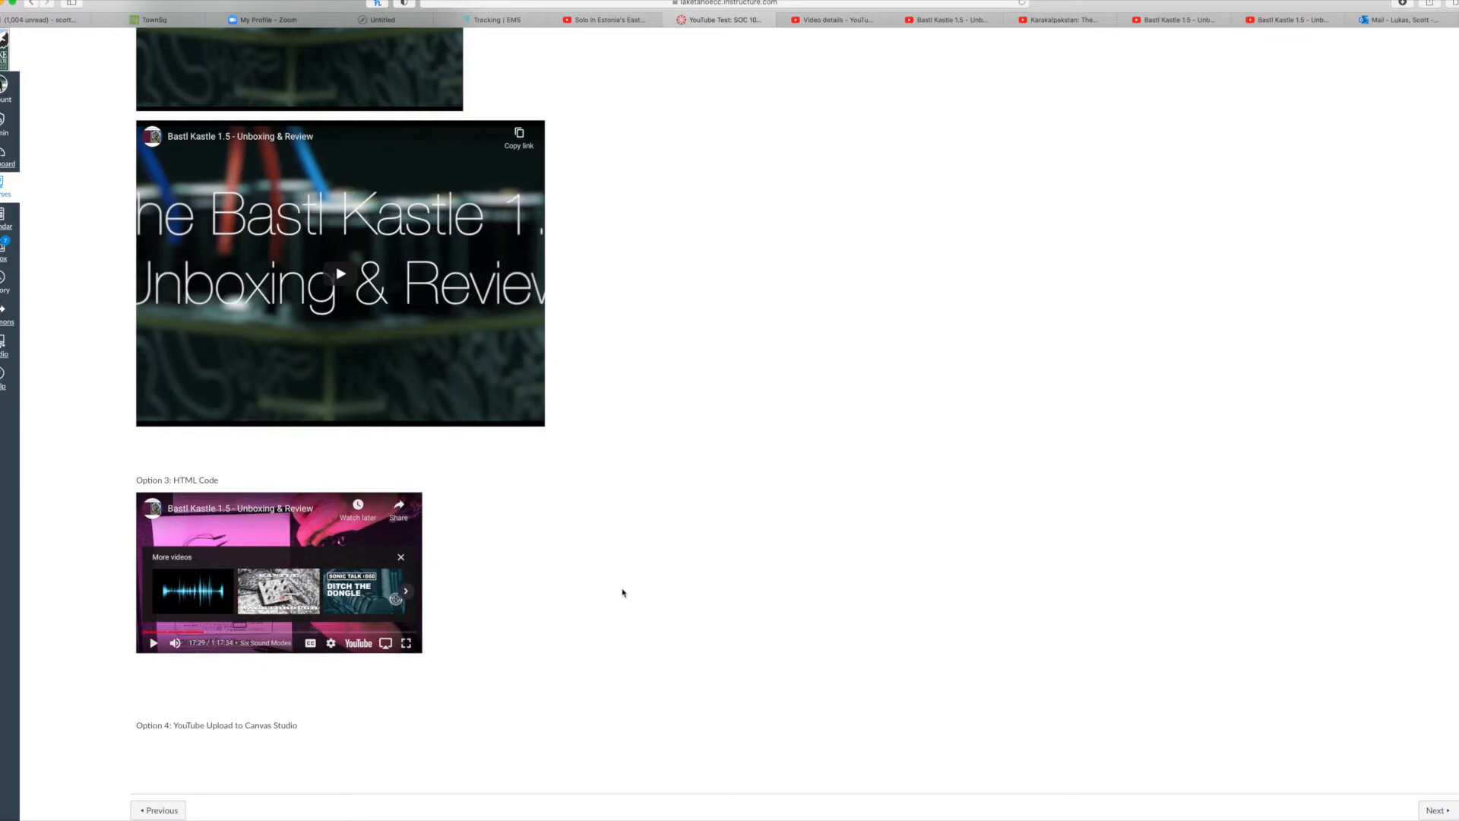
pyautogui.scroll(3, 622, 592)
pyautogui.scroll(-3, 622, 592)
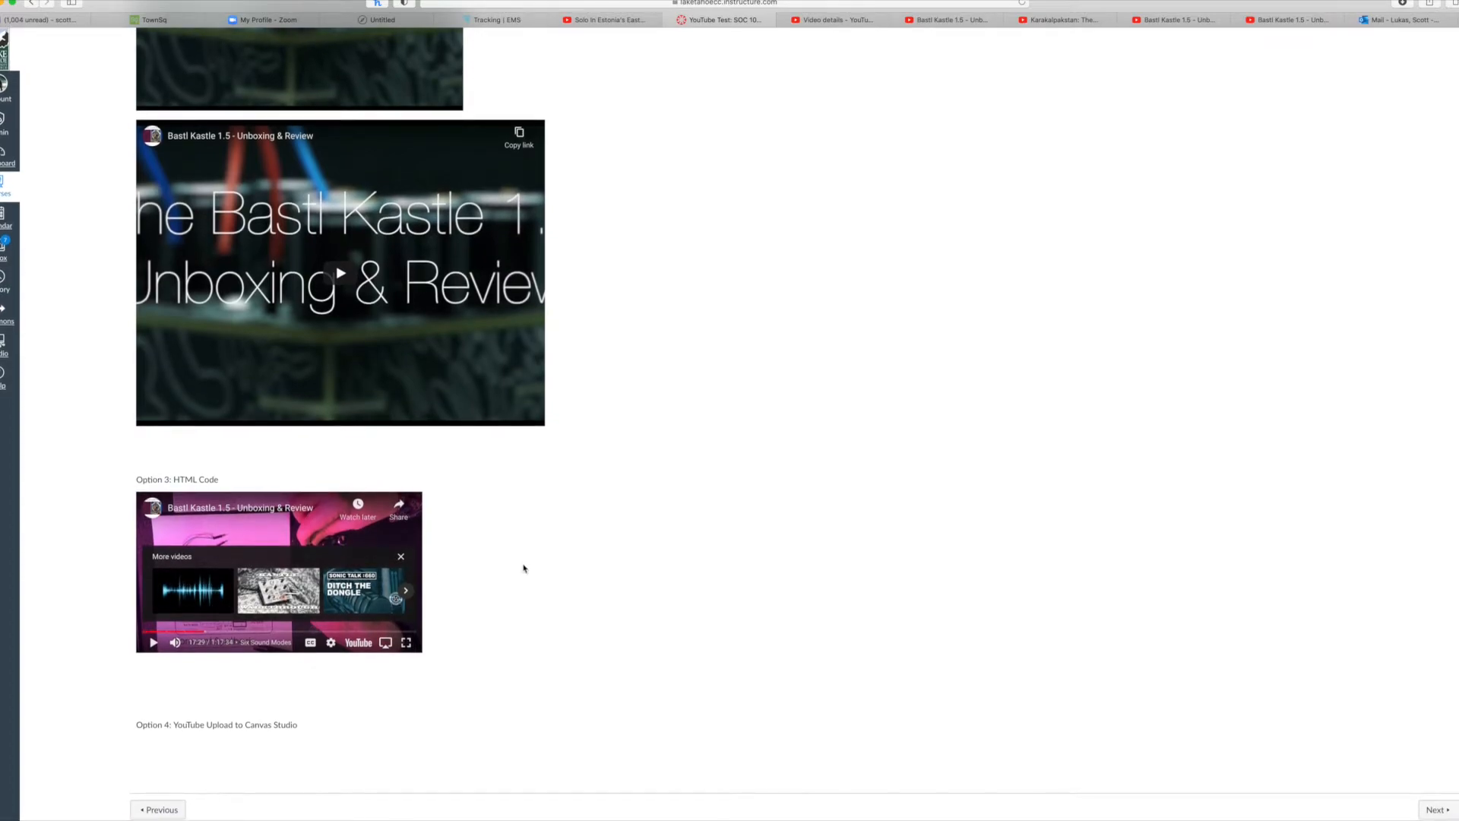
pyautogui.scroll(7, 1169, 394)
pyautogui.scroll(4, 1169, 394)
pyautogui.scroll(-10, 1170, 397)
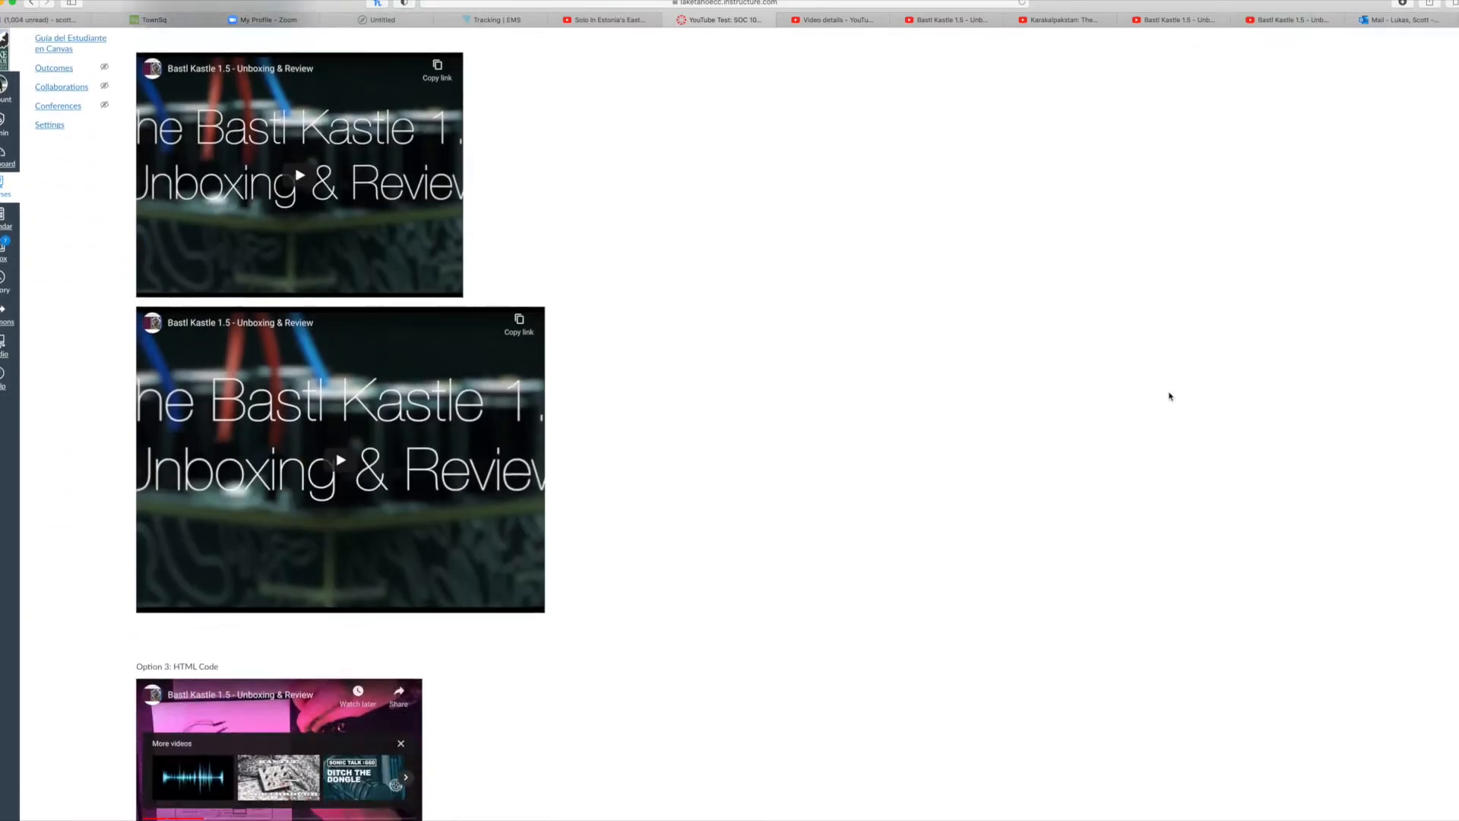
# - On the video's YouTube page, copy its embed code with Show player controls turned off and close the Embed Video dialog
pyautogui.click(1208, 19)
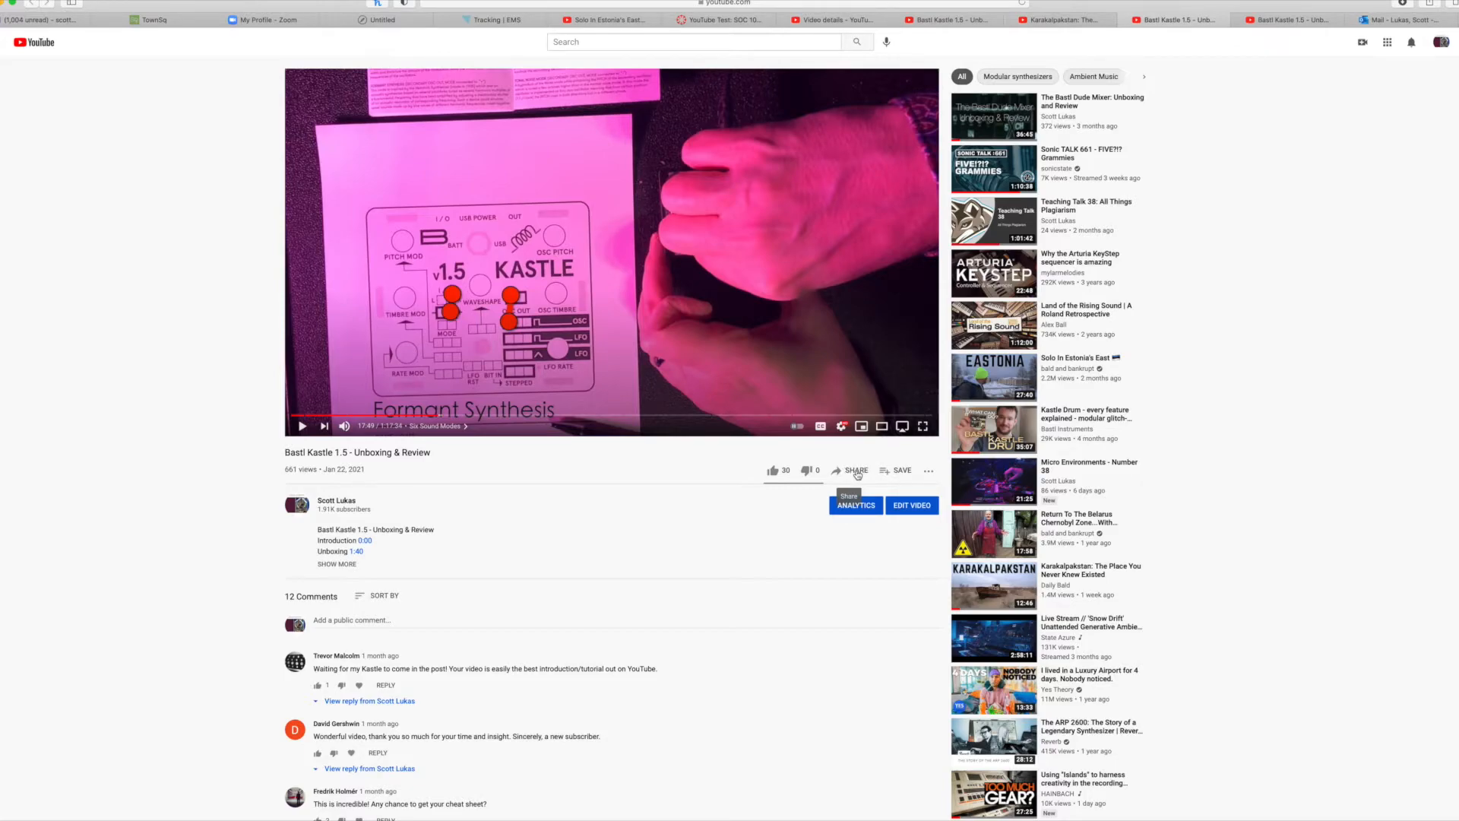
pyautogui.click(857, 474)
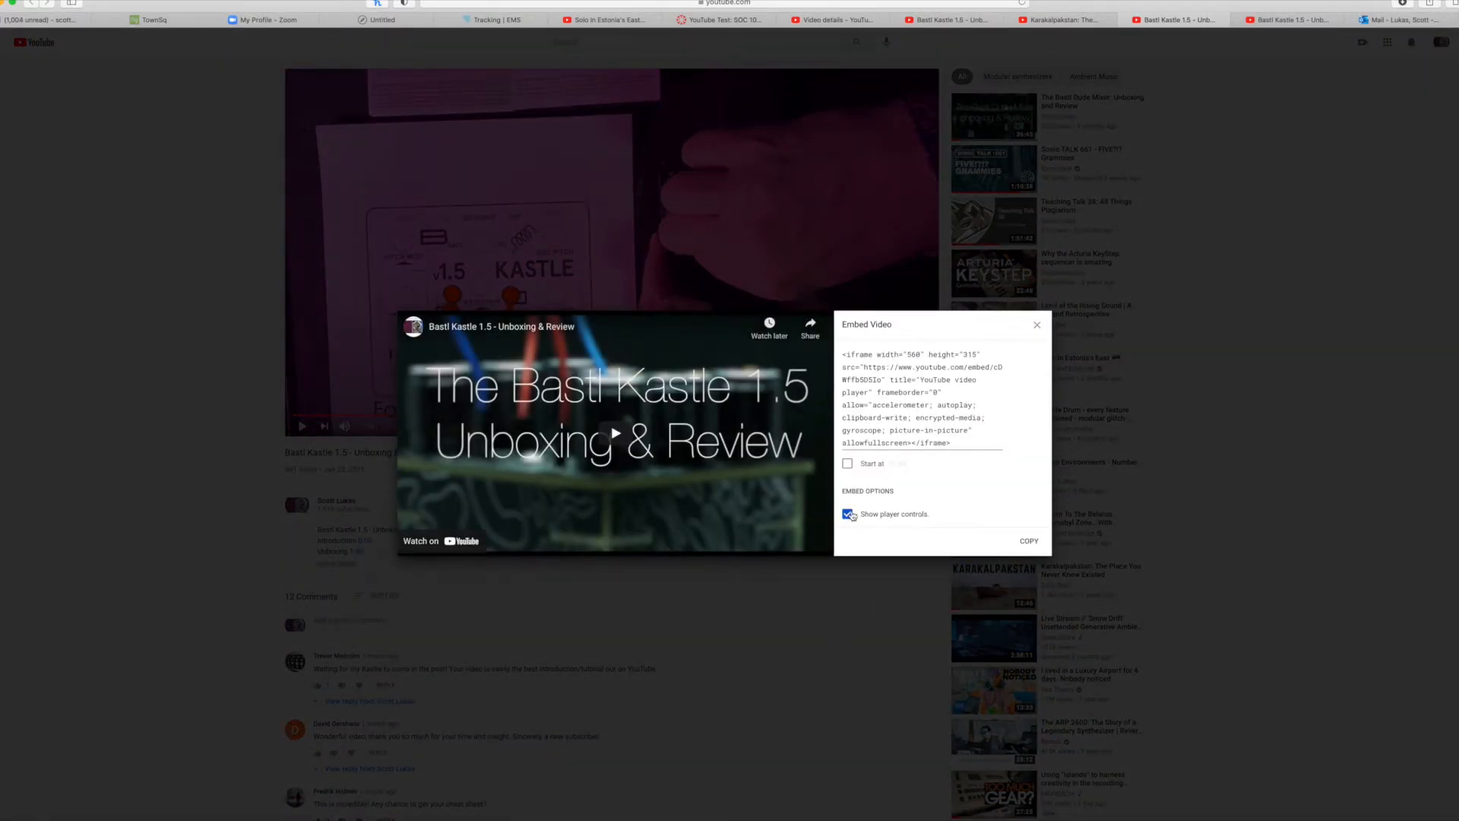
pyautogui.click(848, 515)
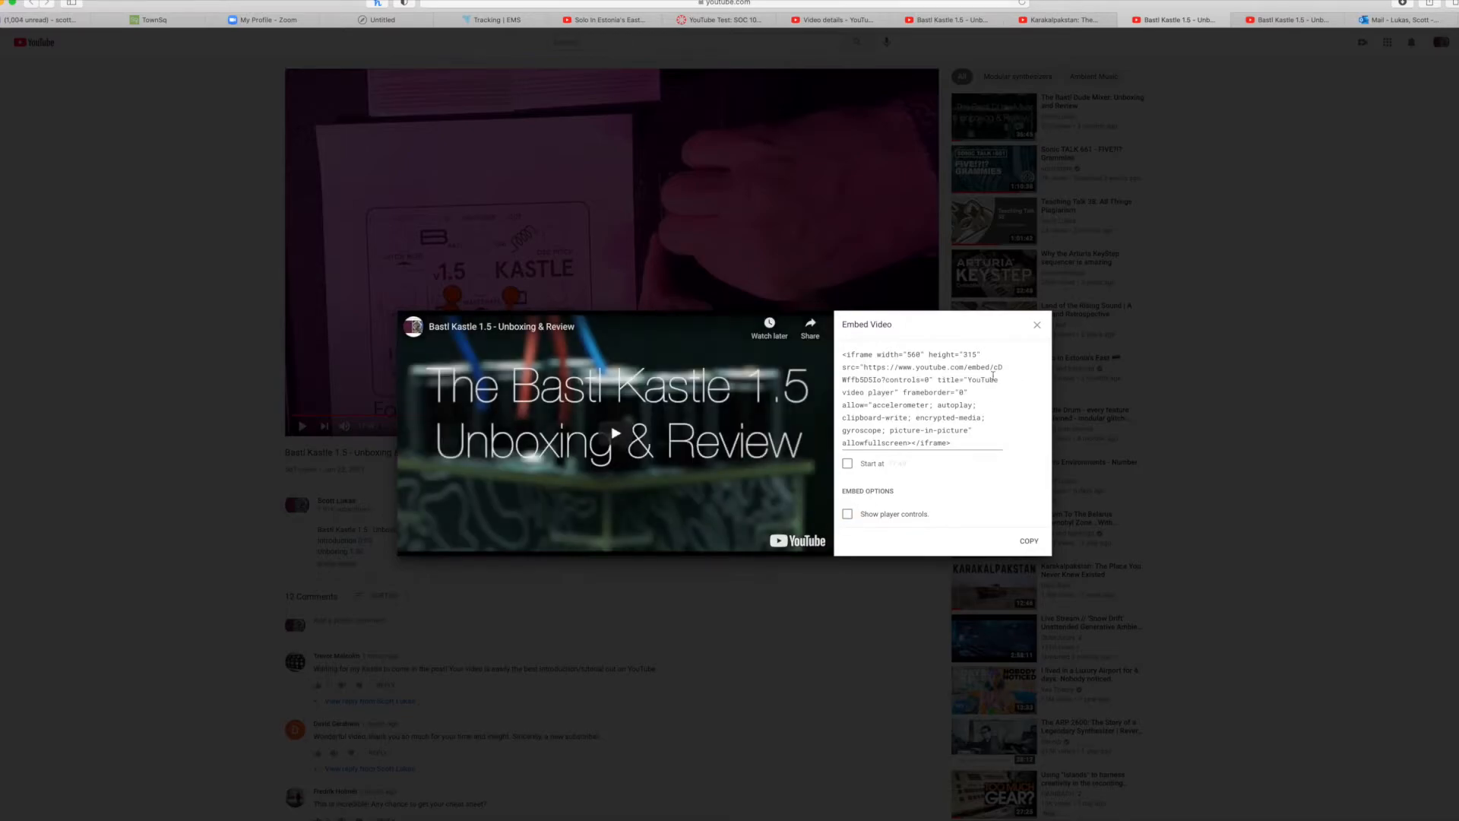
pyautogui.click(1028, 540)
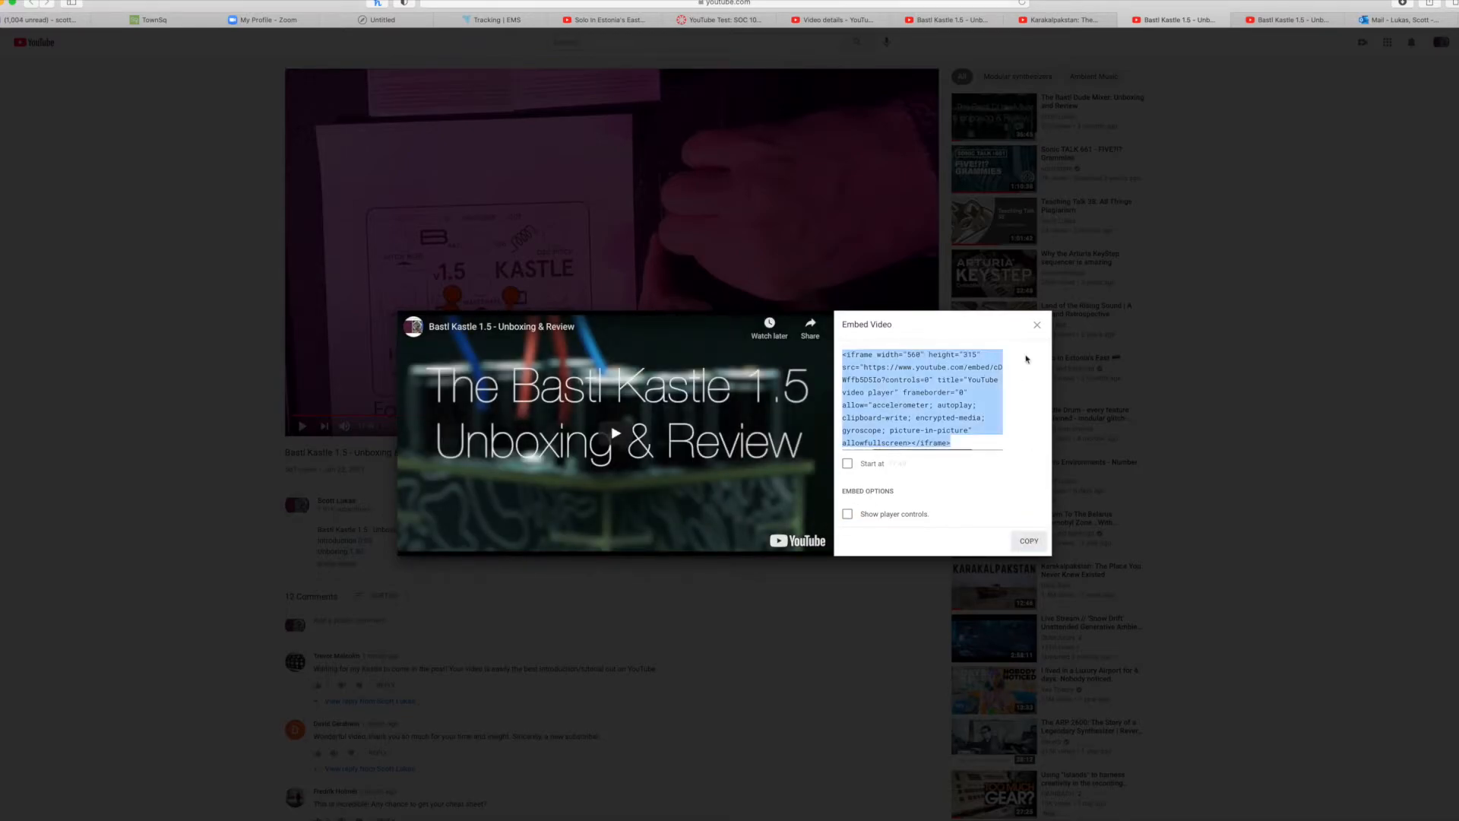
pyautogui.click(1036, 324)
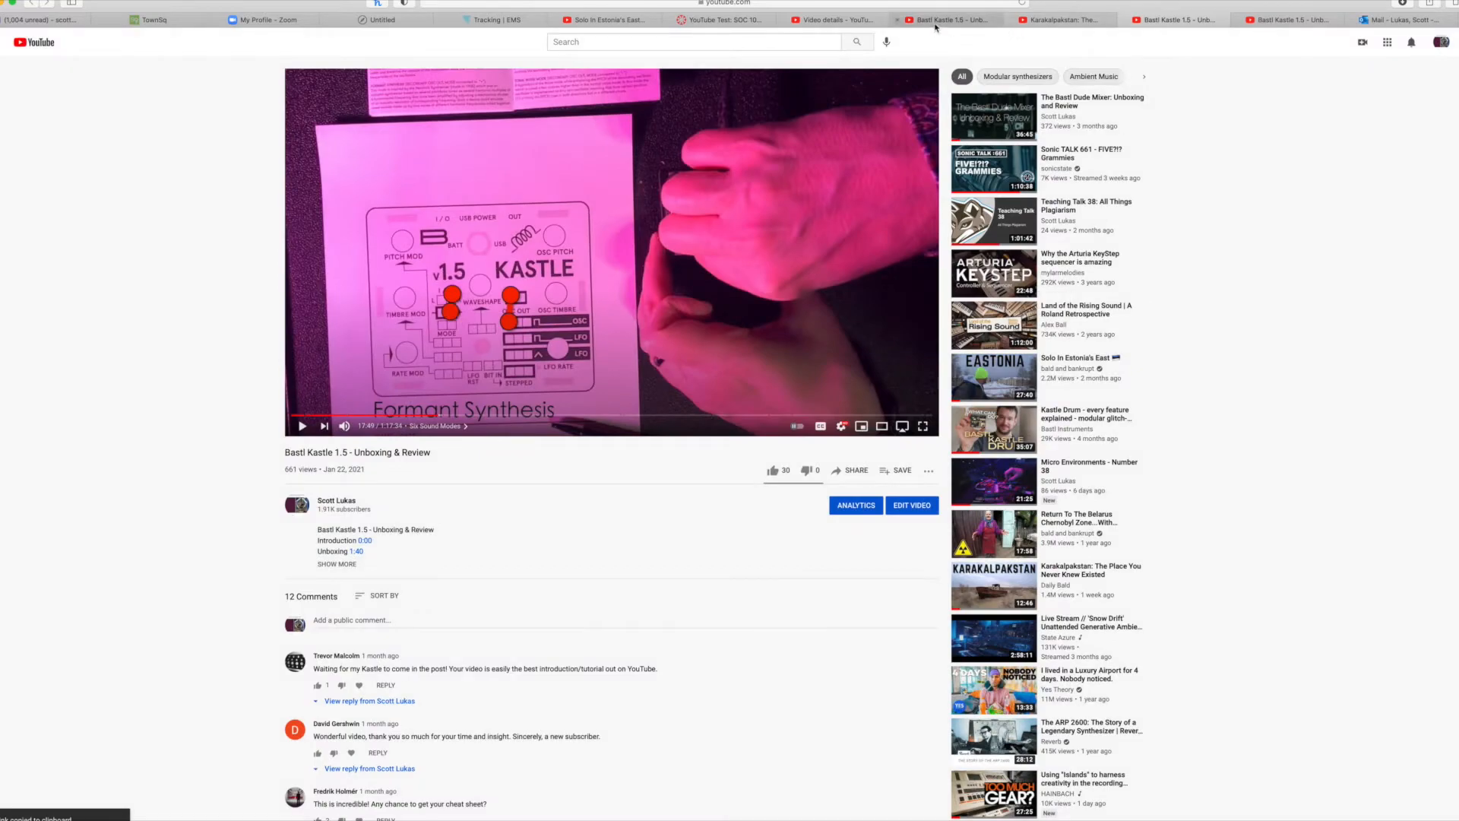
# - Back in Canvas, edit the YouTube Test page to add five blank lines between the Option 3 video and the Option 4 heading, and save
pyautogui.click(722, 20)
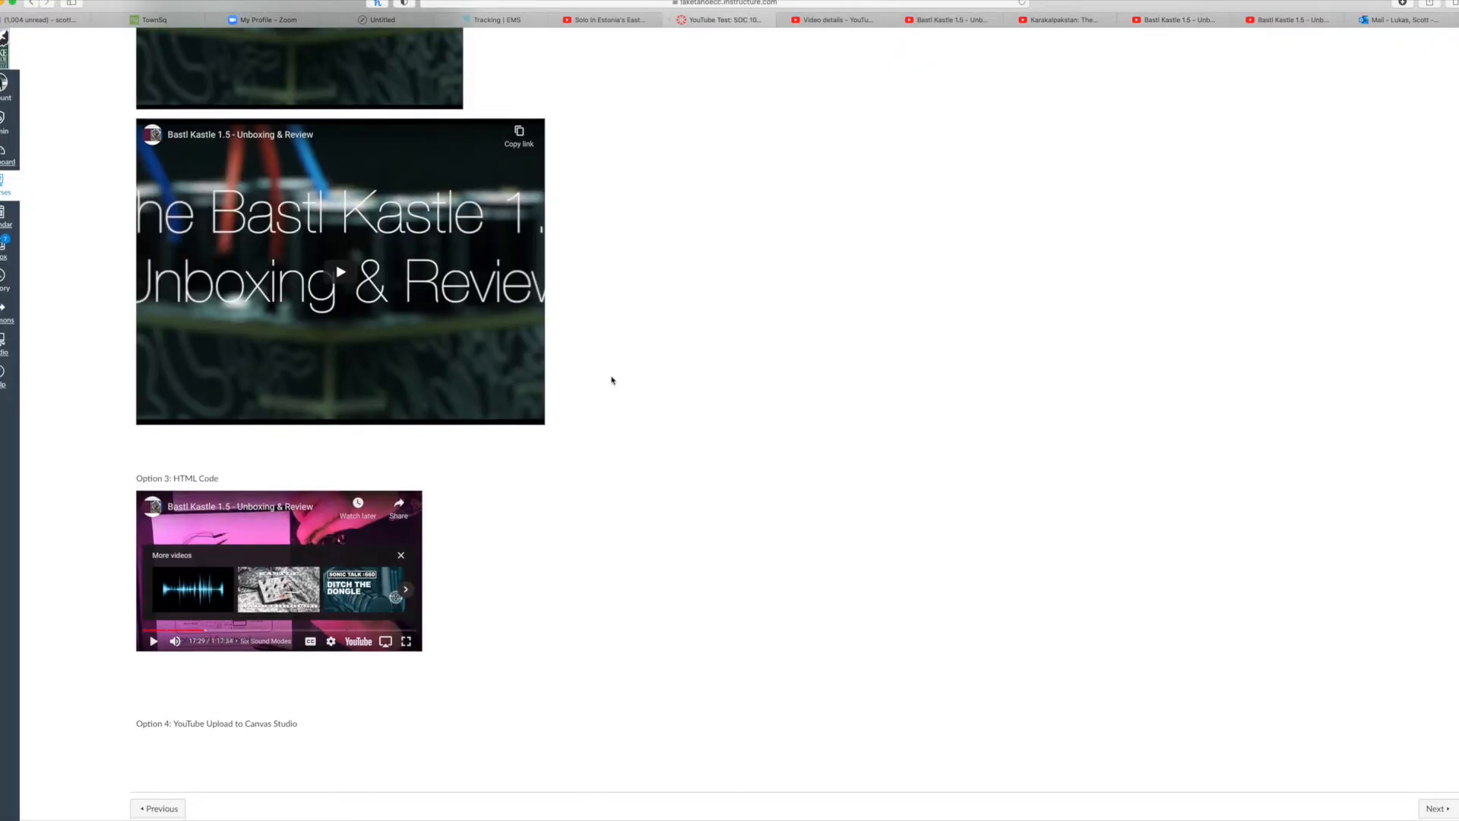
pyautogui.click(1325, 94)
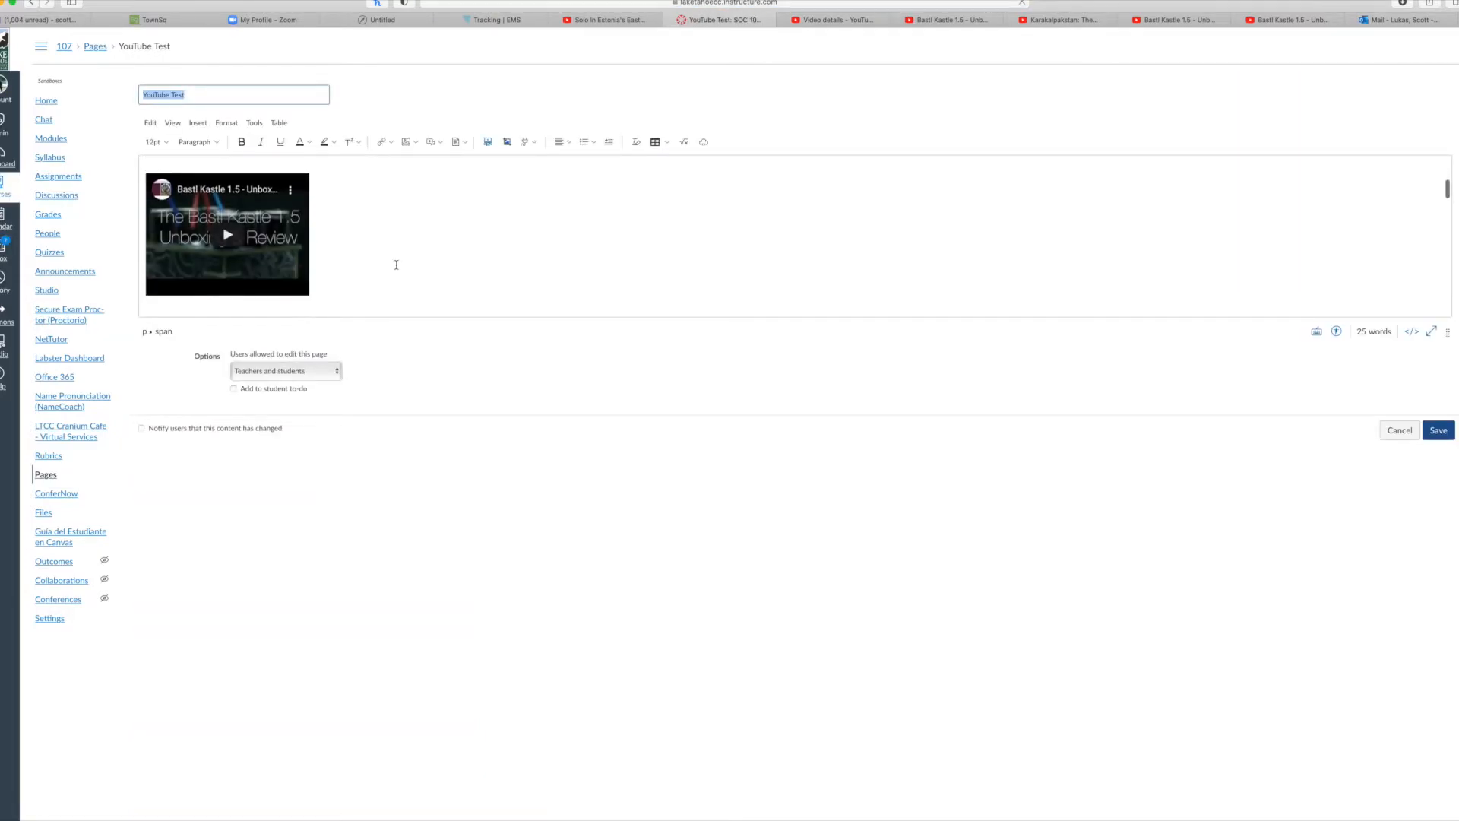
pyautogui.scroll(-10, 396, 269)
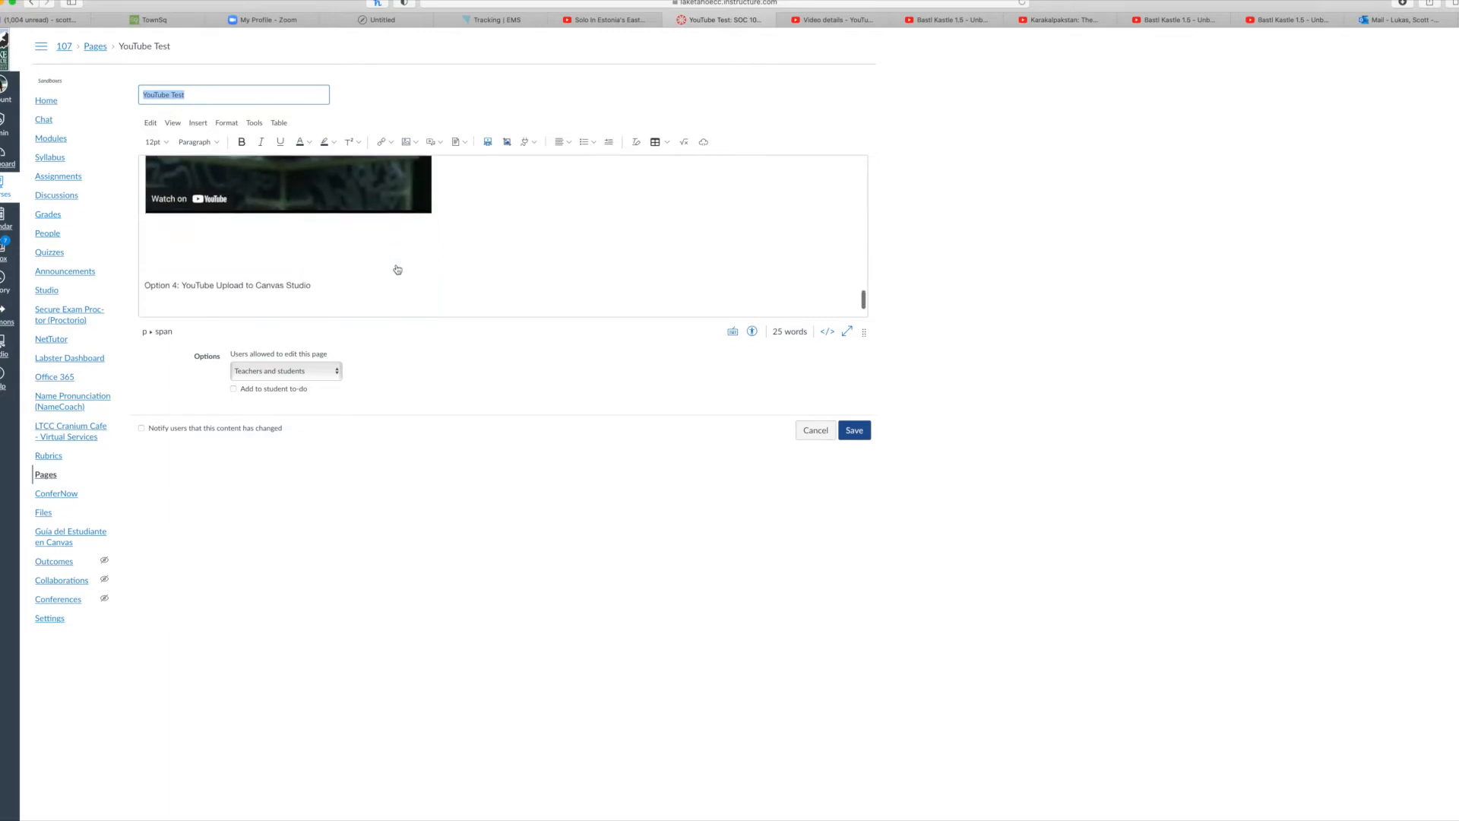
pyautogui.click(154, 200)
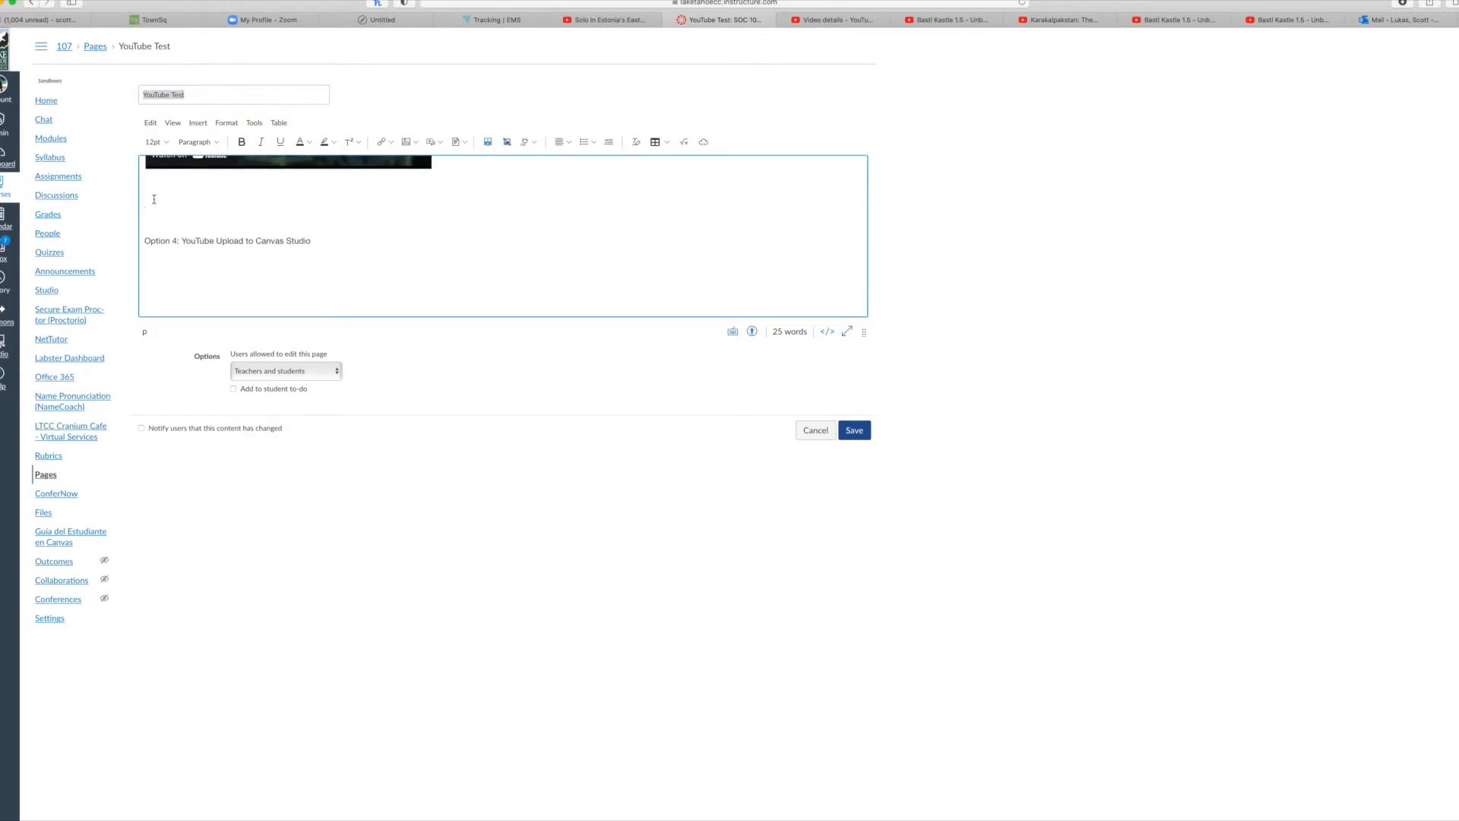
pyautogui.press('Return')
pyautogui.press('Return')
pyautogui.press('Return')
pyautogui.press('Return')
pyautogui.press('Return')
pyautogui.click(853, 431)
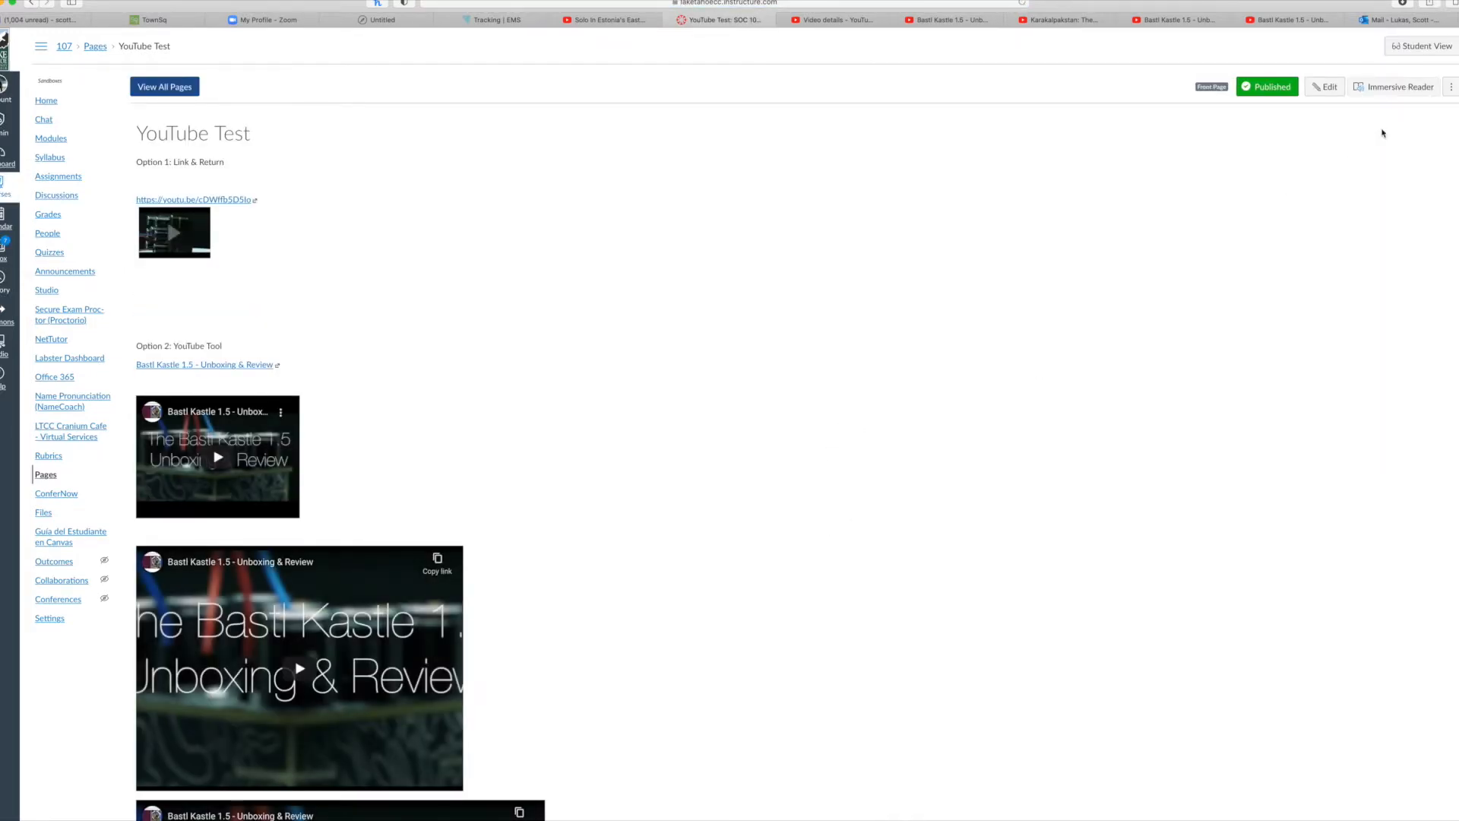
# - Reopen the YouTube Test page in the HTML editor and locate the blank lines below the Option 3 iframe
pyautogui.click(1326, 87)
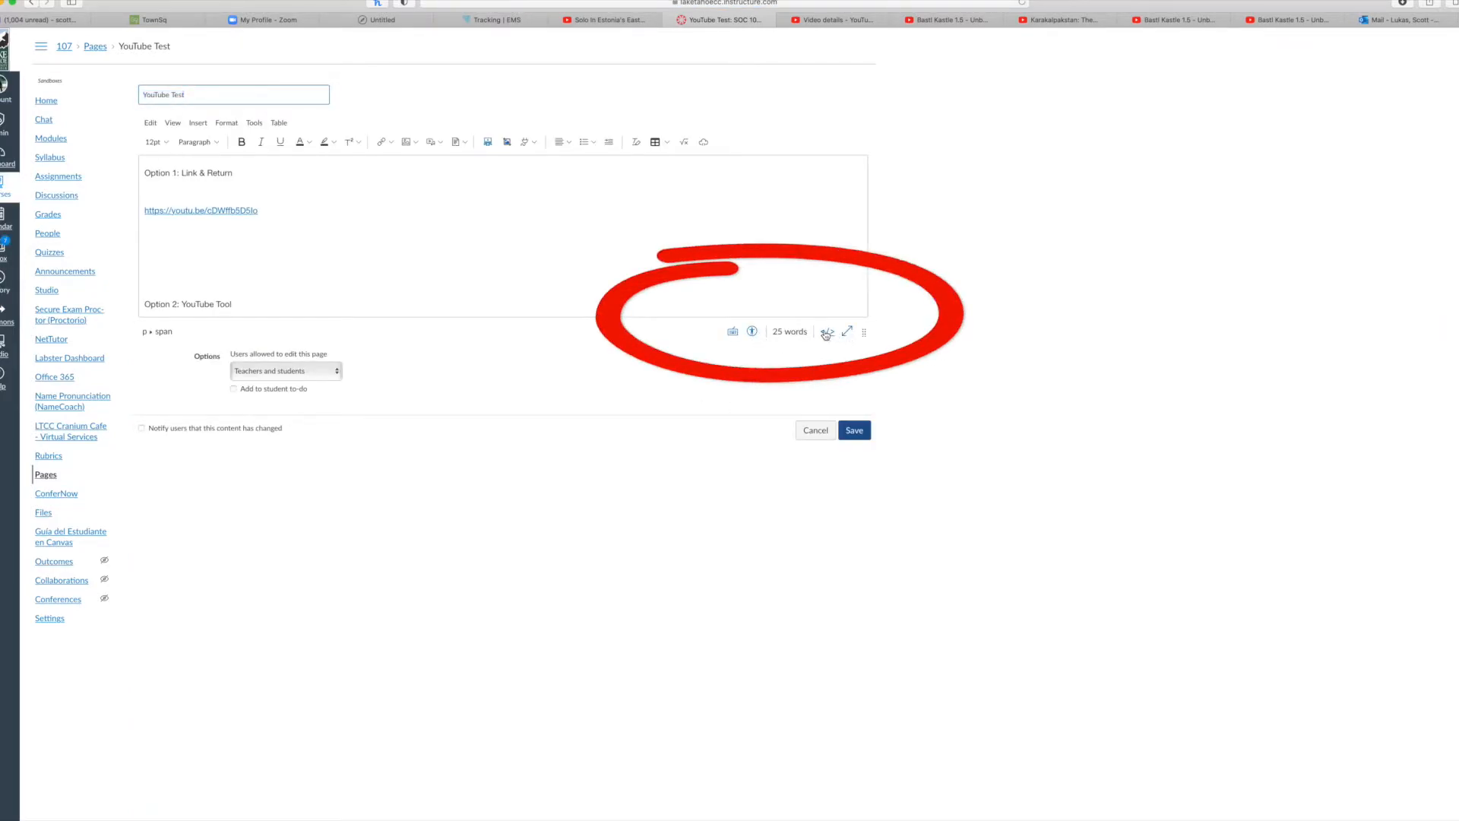
pyautogui.click(827, 332)
pyautogui.scroll(-10, 477, 283)
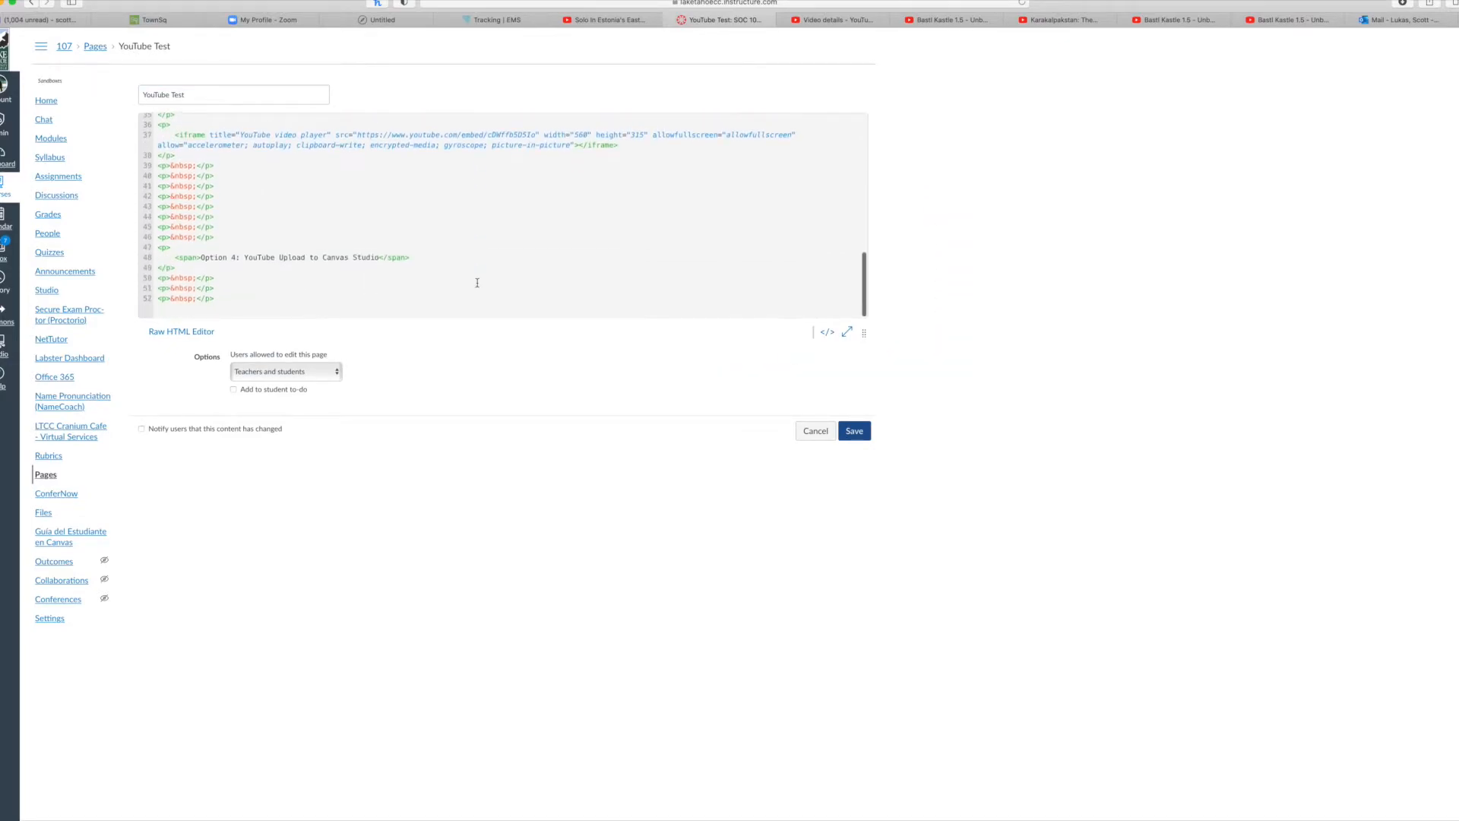
pyautogui.scroll(1, 350, 239)
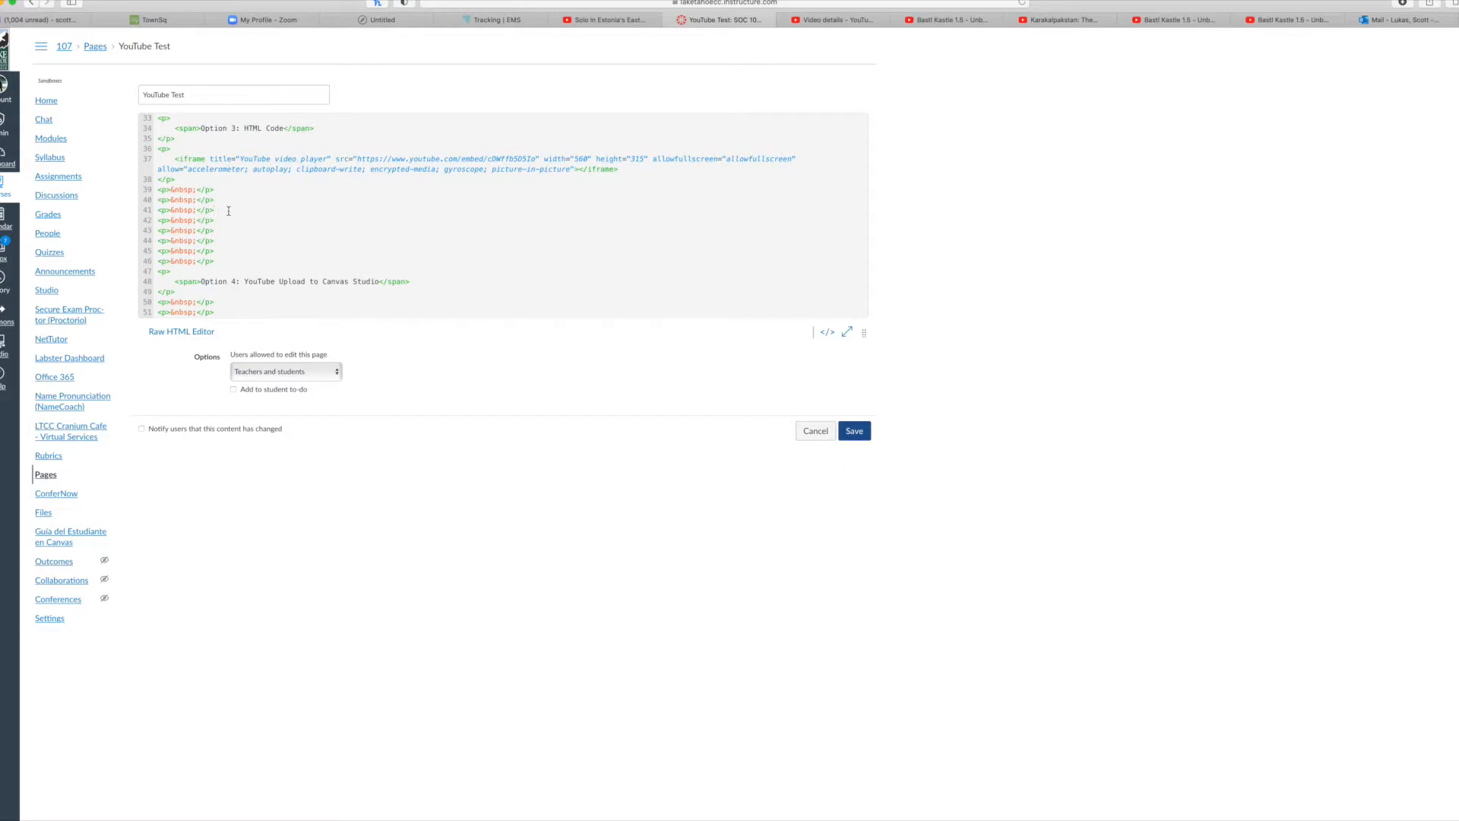
# - Paste the YouTube iframe embed code with controls=0 below the existing Option 3 iframe in the page's HTML and save the page
pyautogui.press('Return')
pyautogui.press('Return')
pyautogui.hotkey('ctrl', 'v')
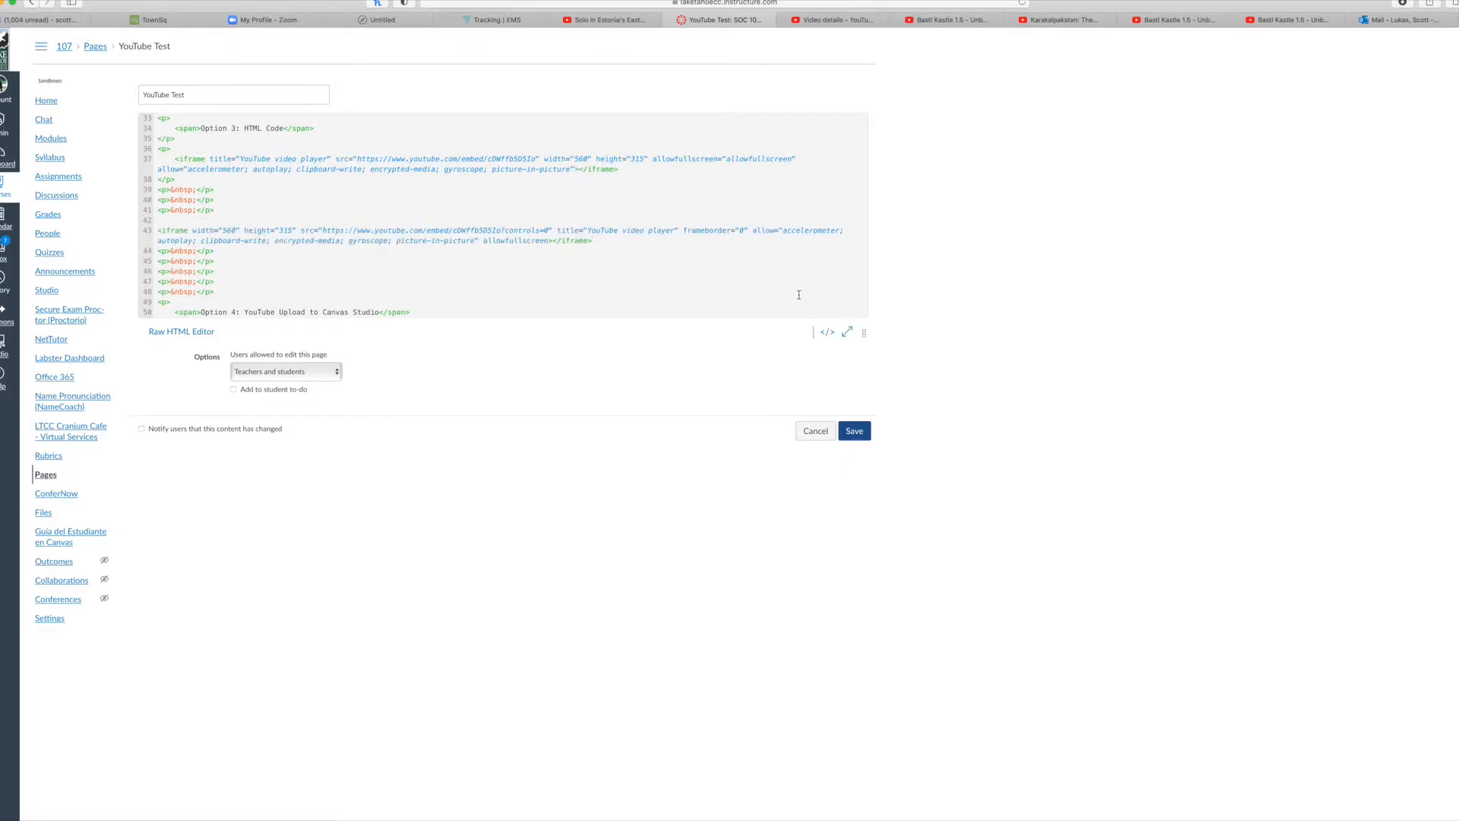
pyautogui.click(856, 432)
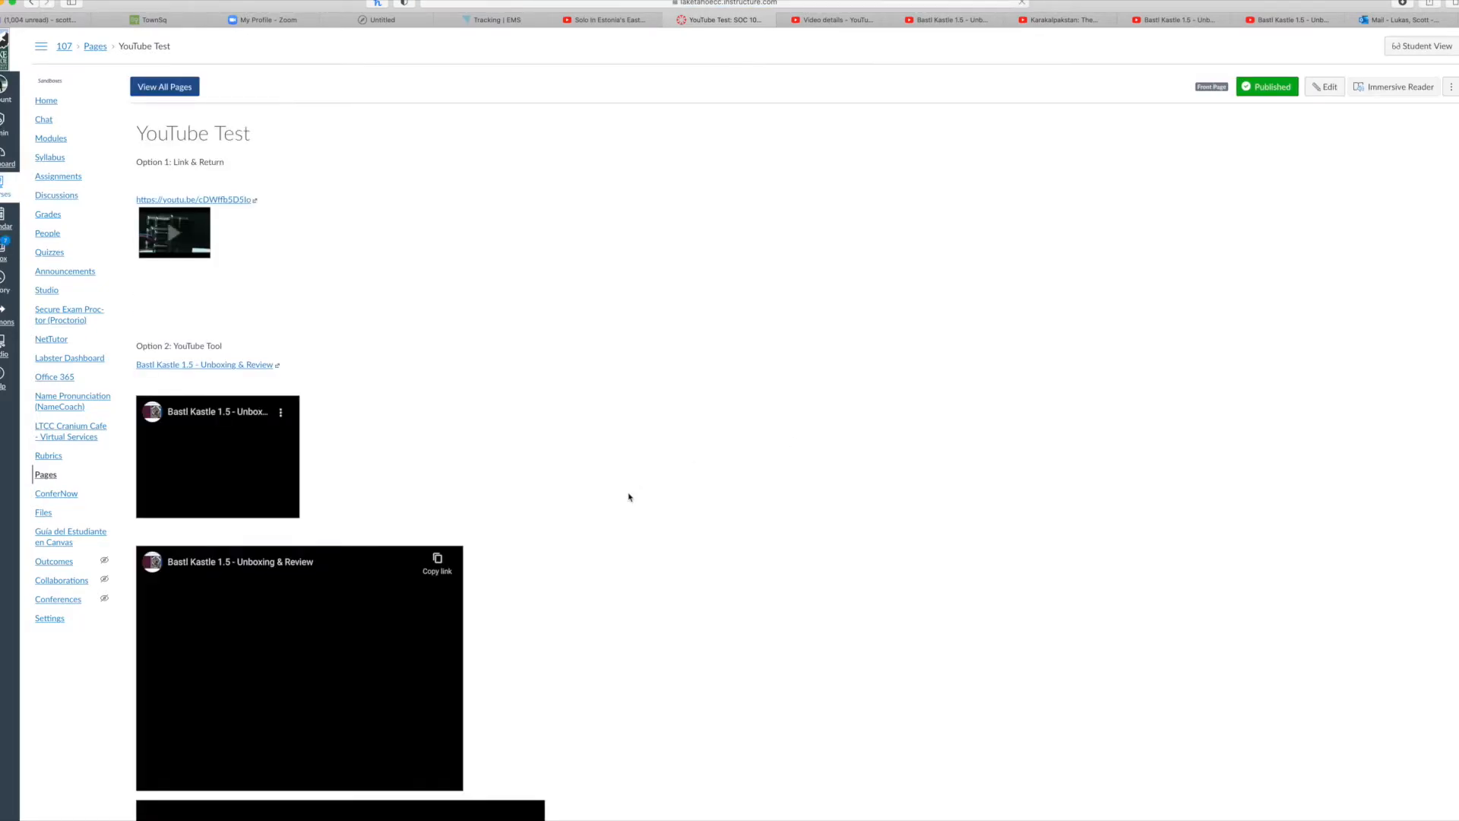
# - Test the two Option 3 players by playing and pausing the one without controls and briefly opening the first one's video on YouTube
pyautogui.scroll(-5, 628, 497)
pyautogui.scroll(-10, 629, 496)
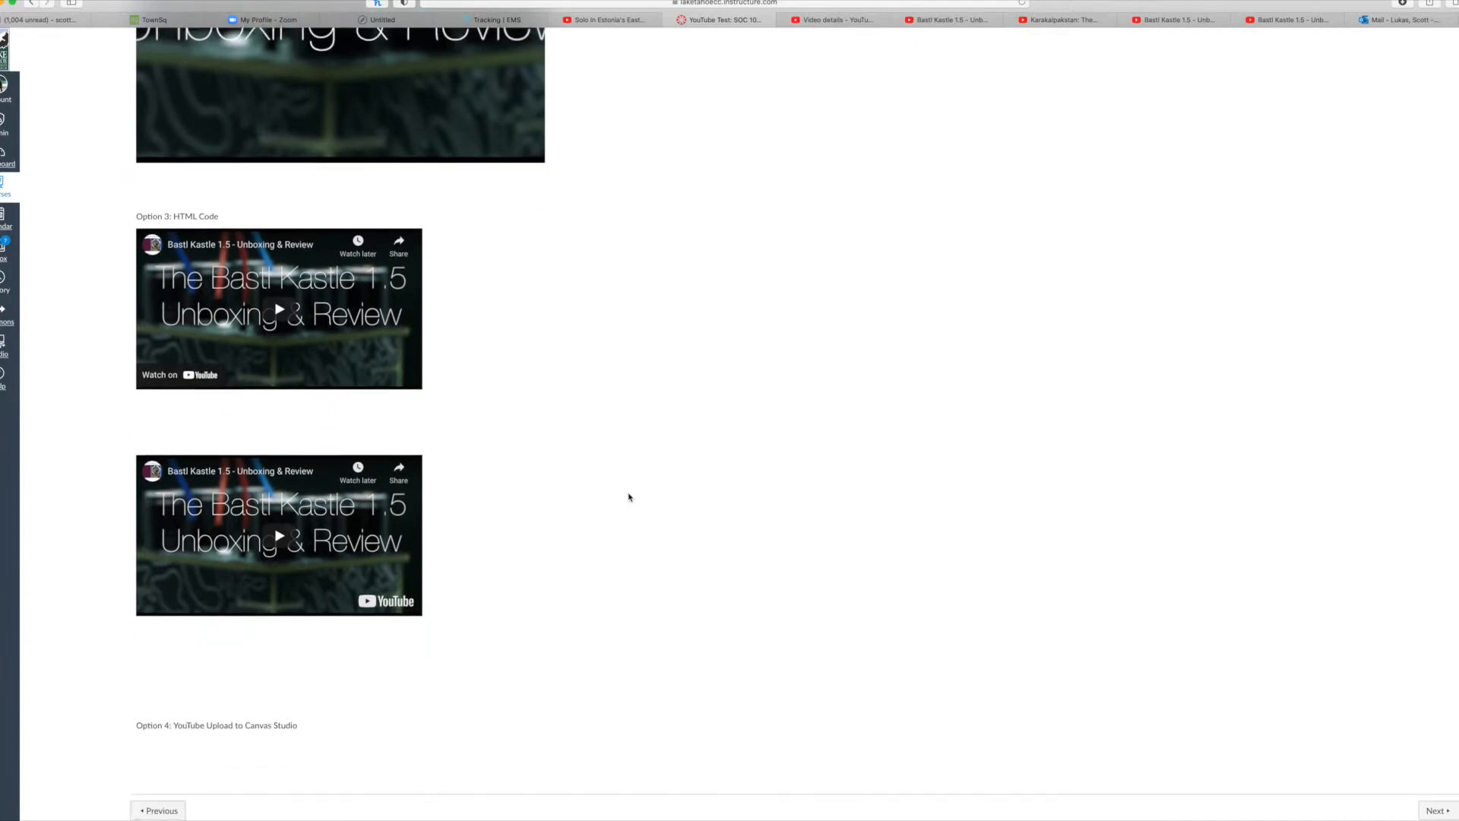
pyautogui.scroll(1, 628, 497)
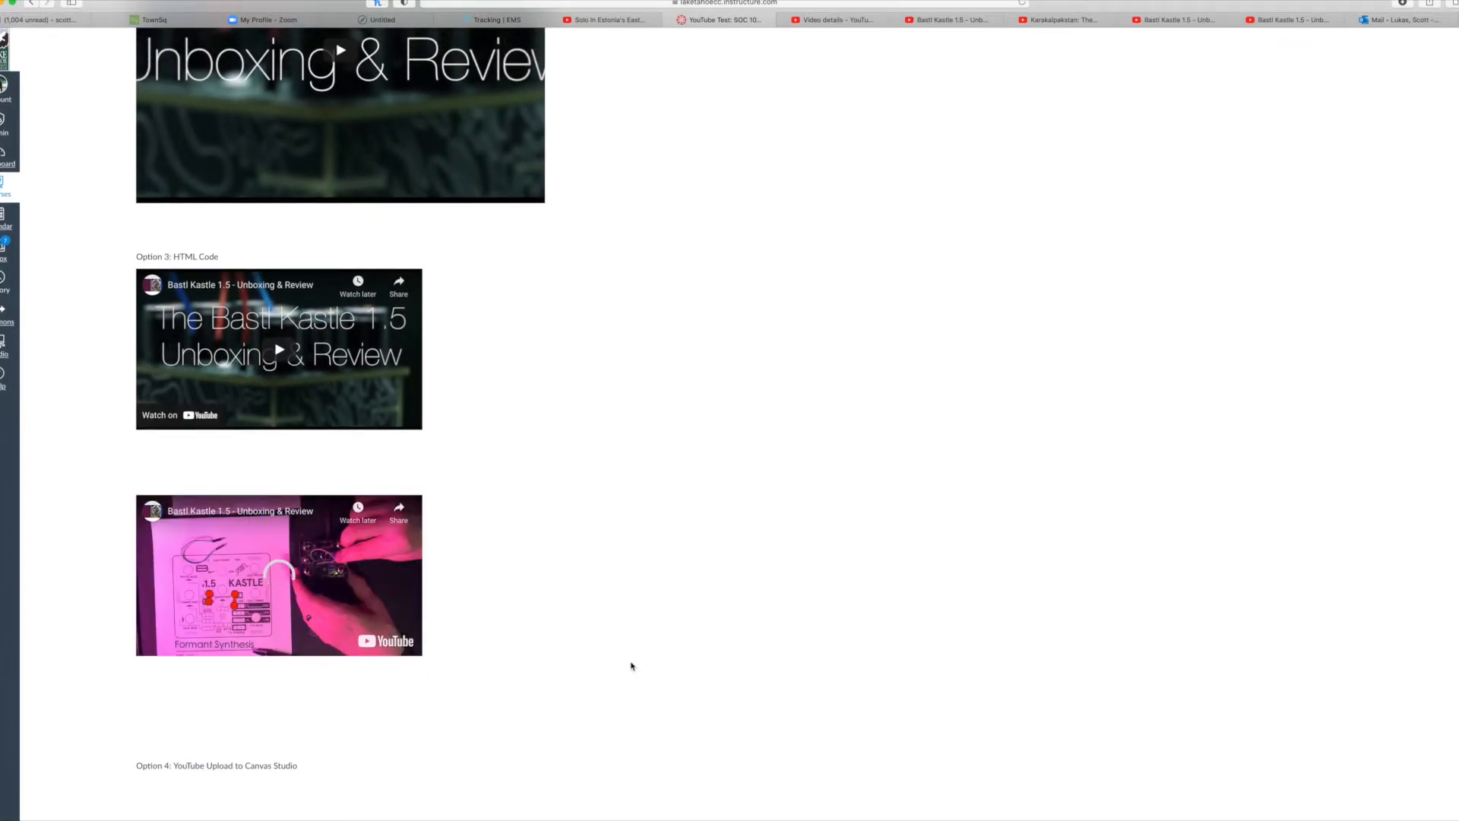
pyautogui.click(281, 580)
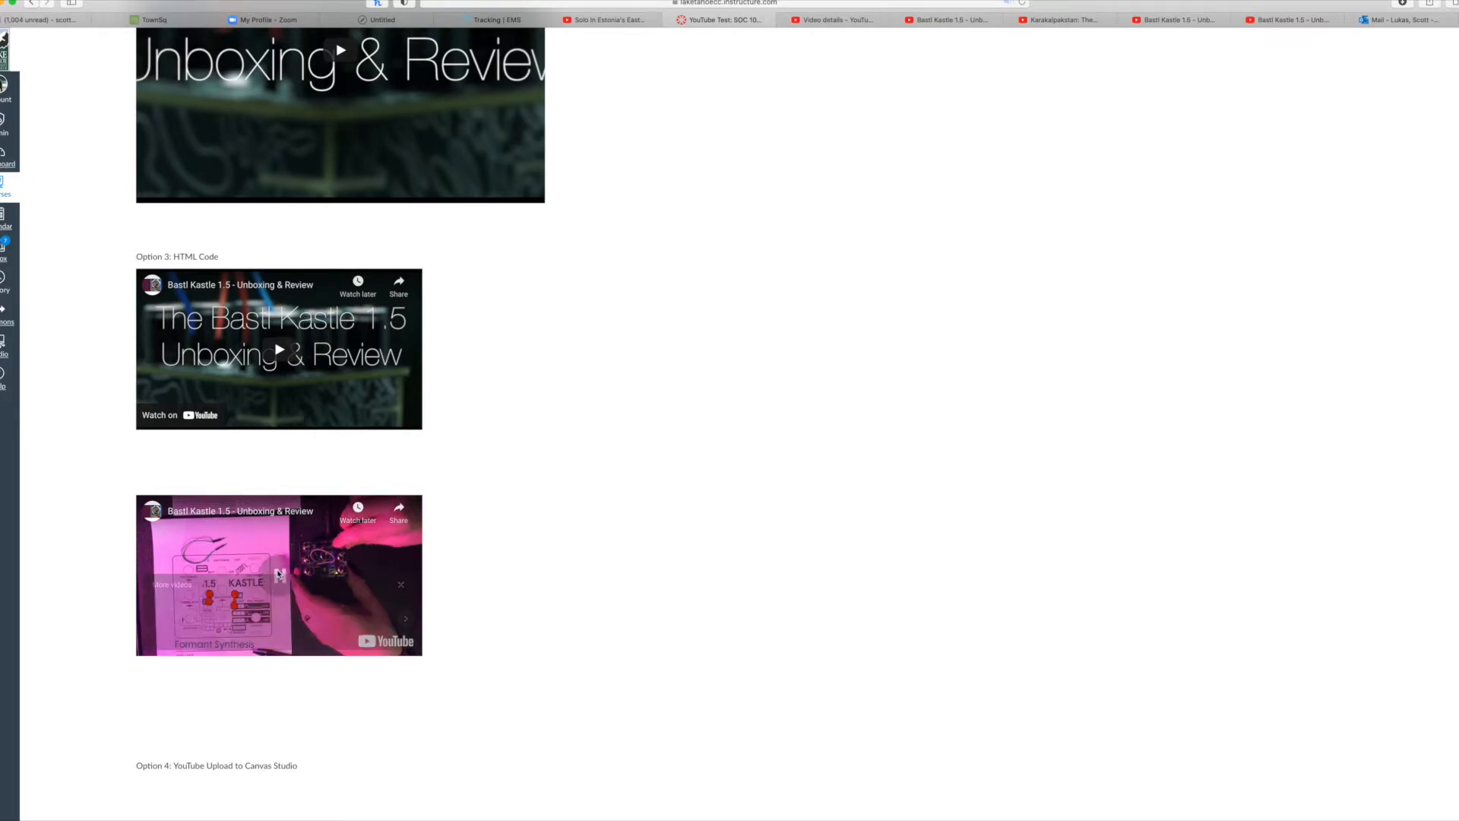
pyautogui.click(401, 585)
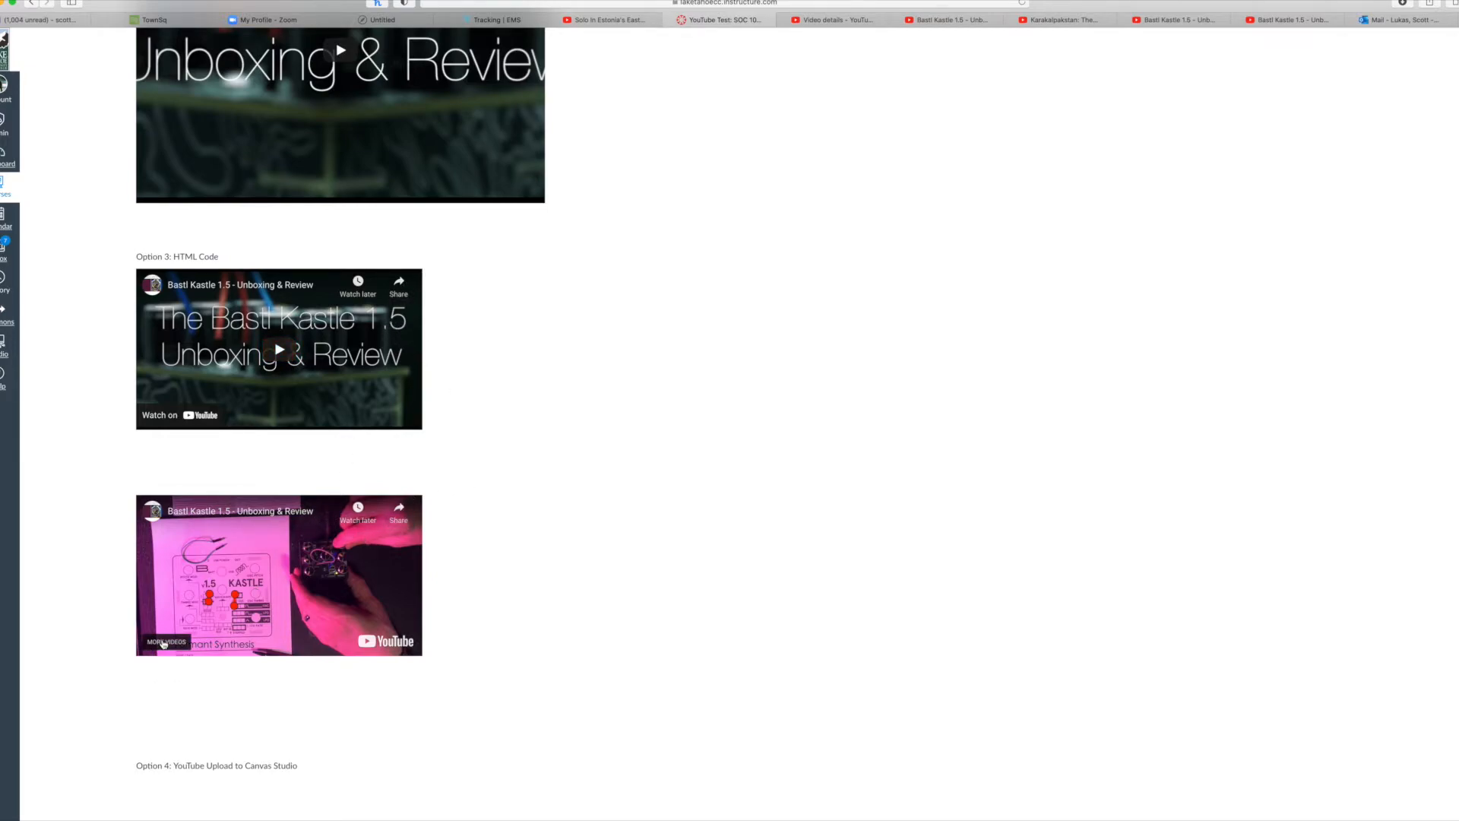
pyautogui.click(162, 416)
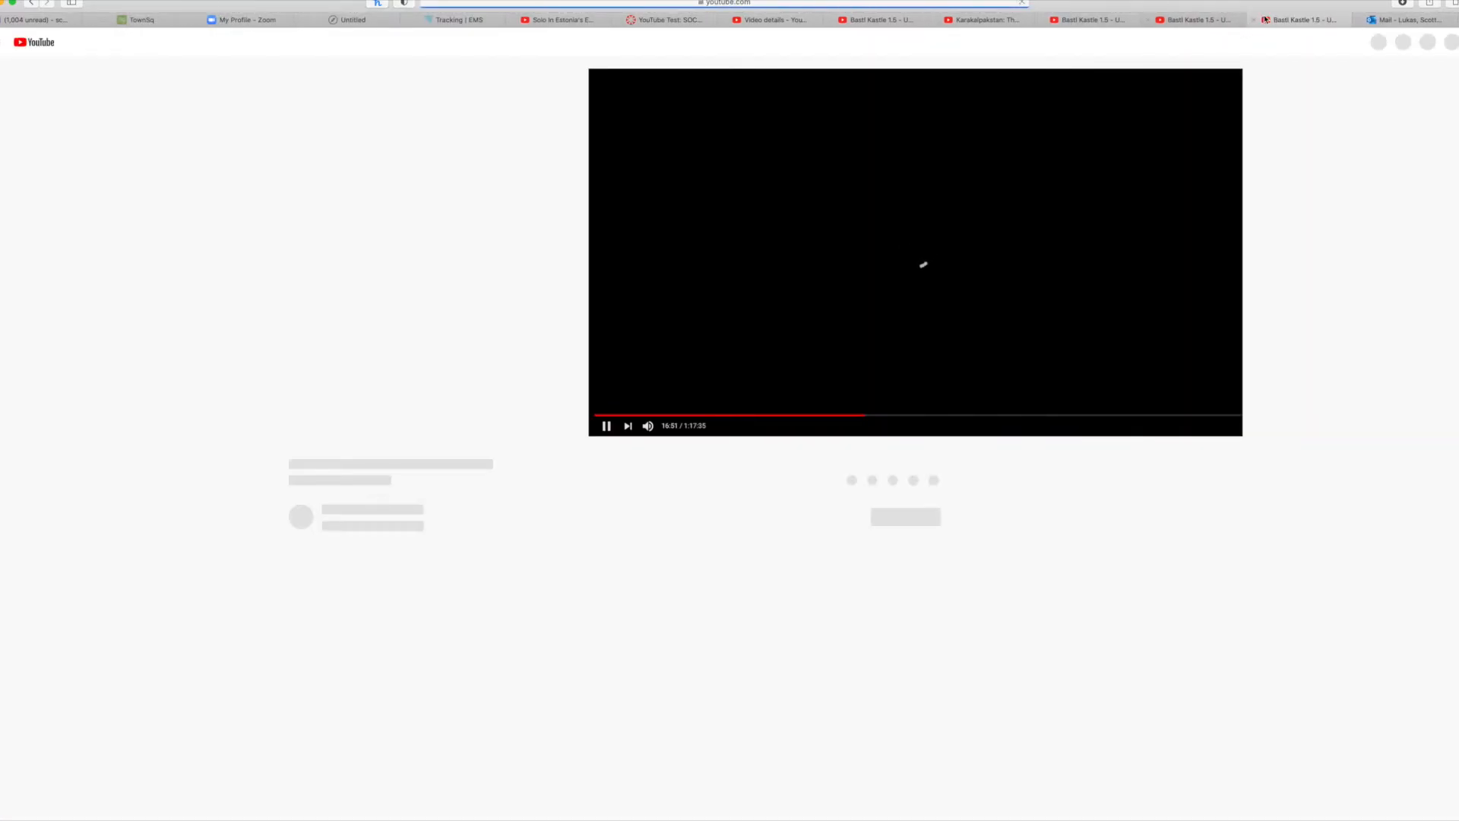
pyautogui.press('super+w')
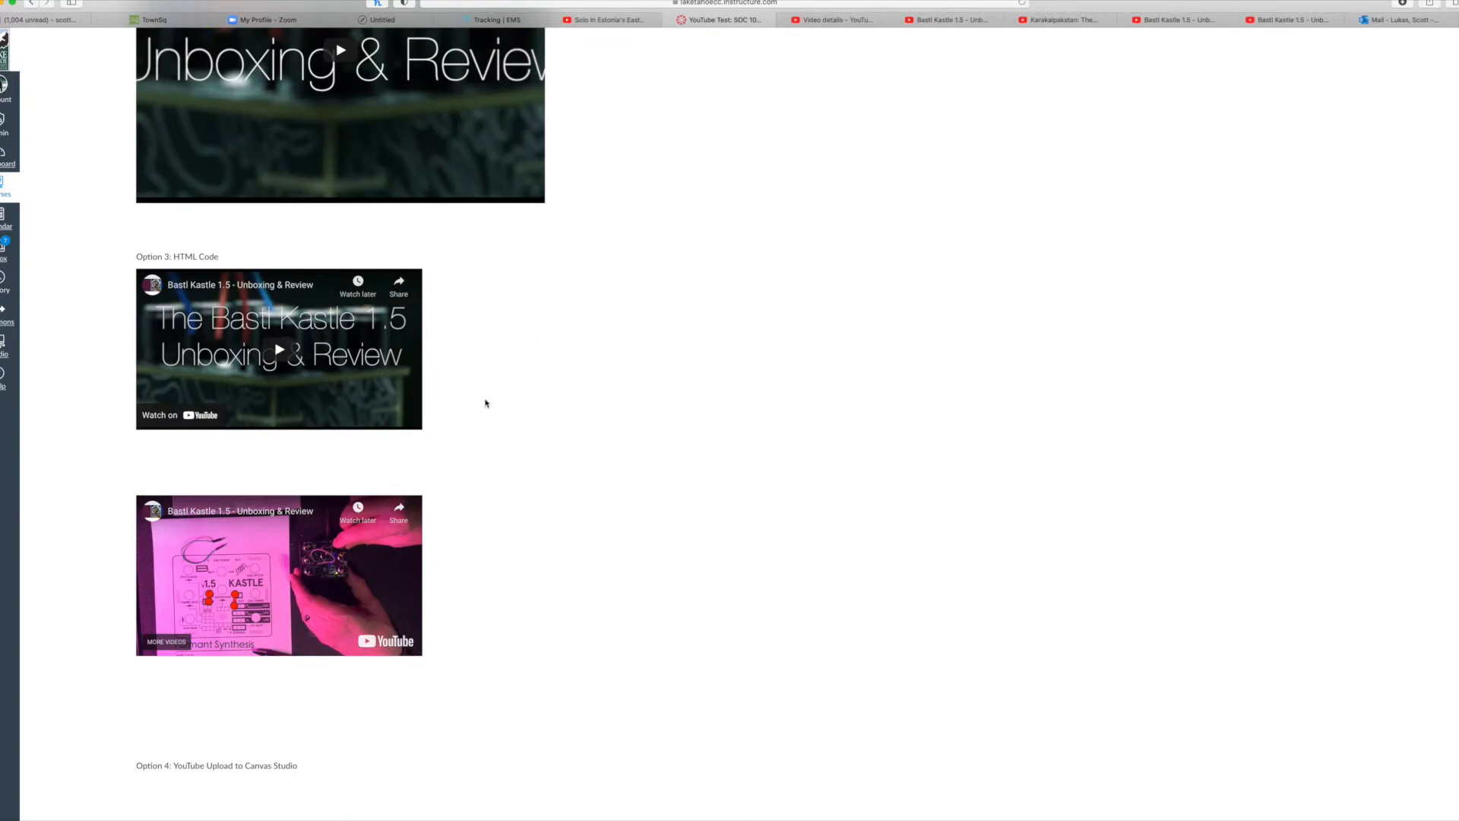
# - Compare the link, YouTube tool and HTML code embeds under Options 1 to 3 on the saved page
pyautogui.scroll(5, 487, 403)
pyautogui.scroll(-5, 486, 403)
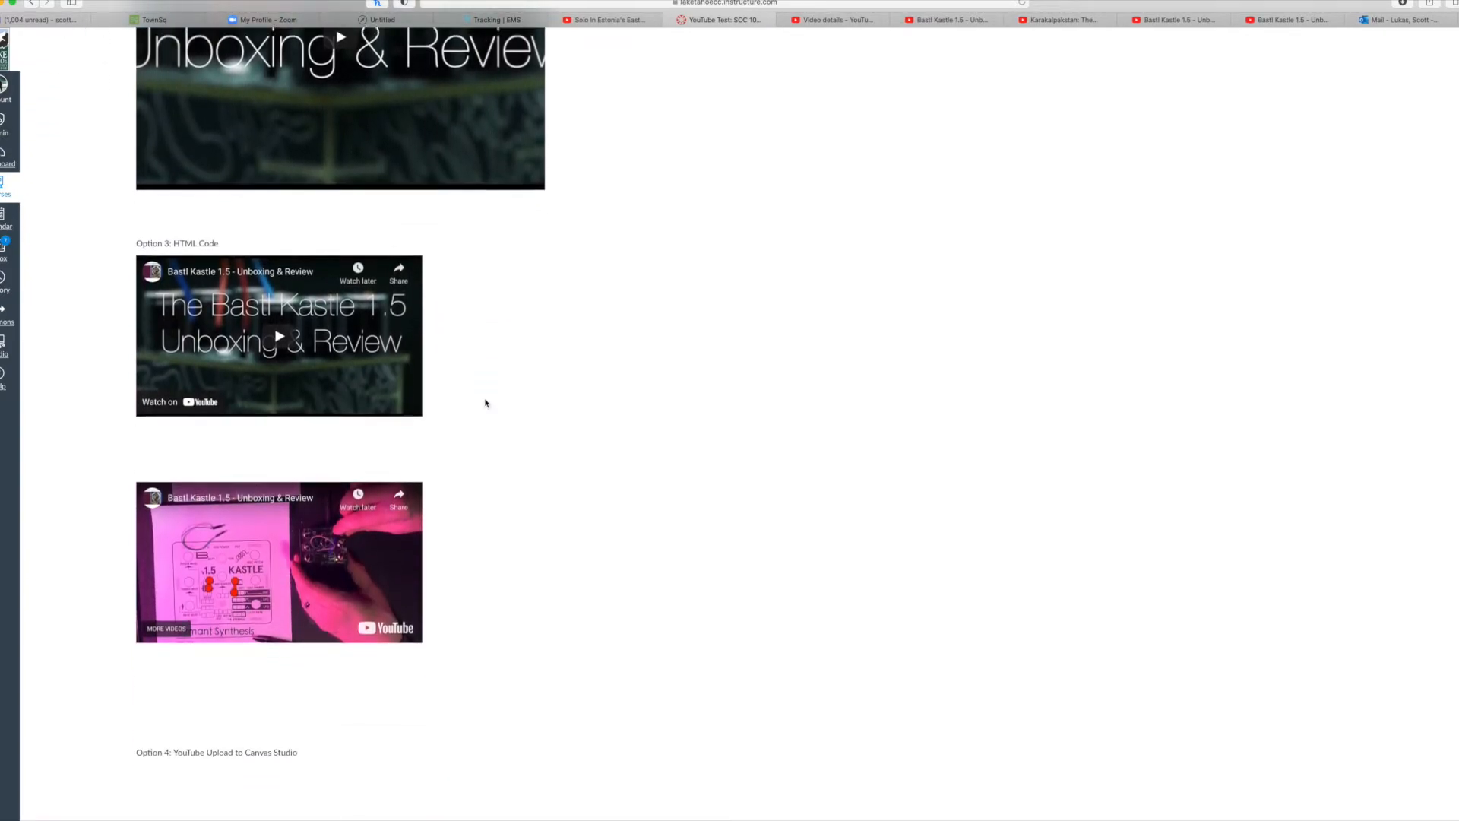
pyautogui.scroll(-1, 485, 402)
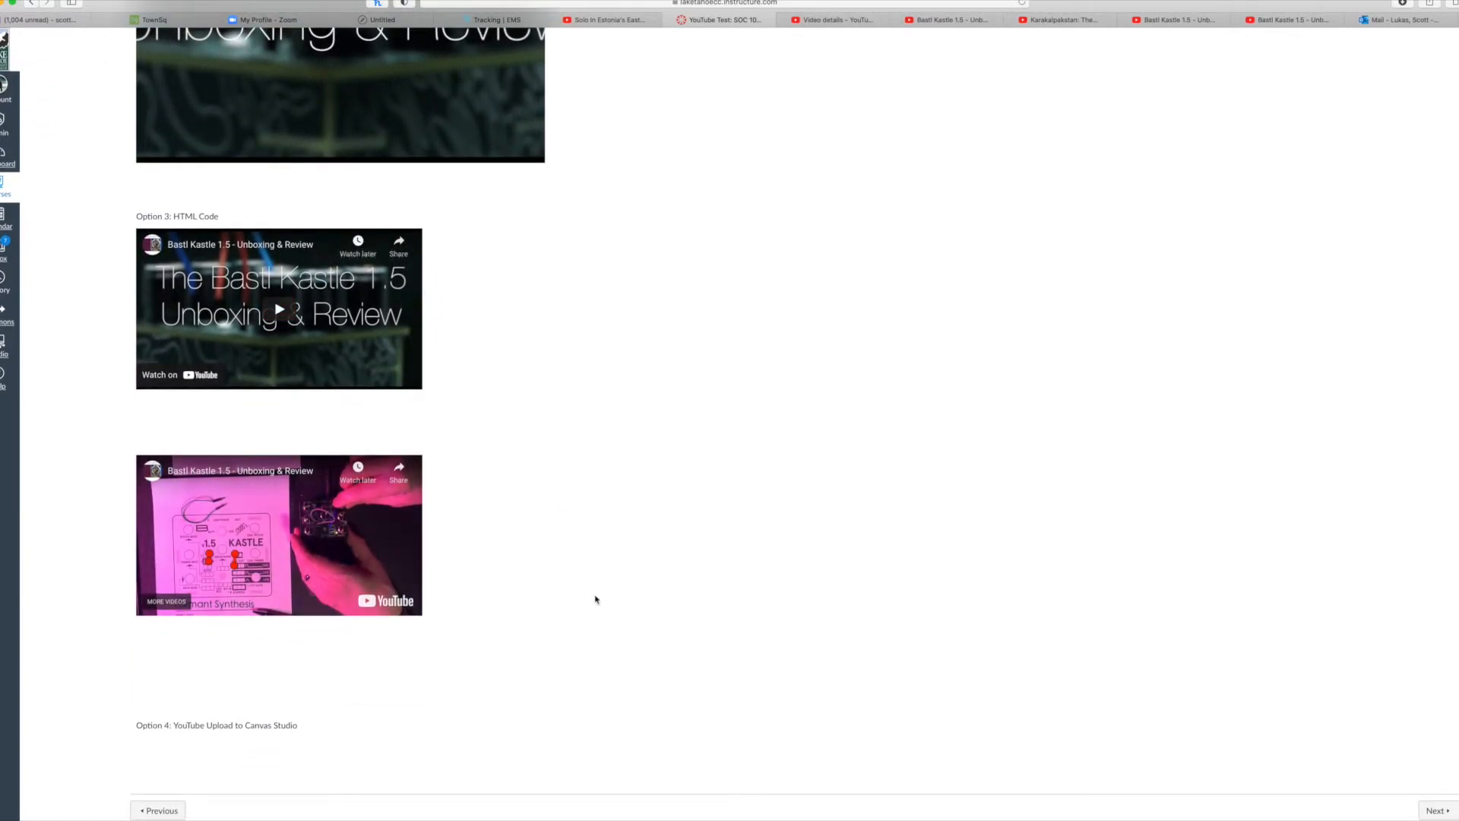
pyautogui.scroll(3, 600, 586)
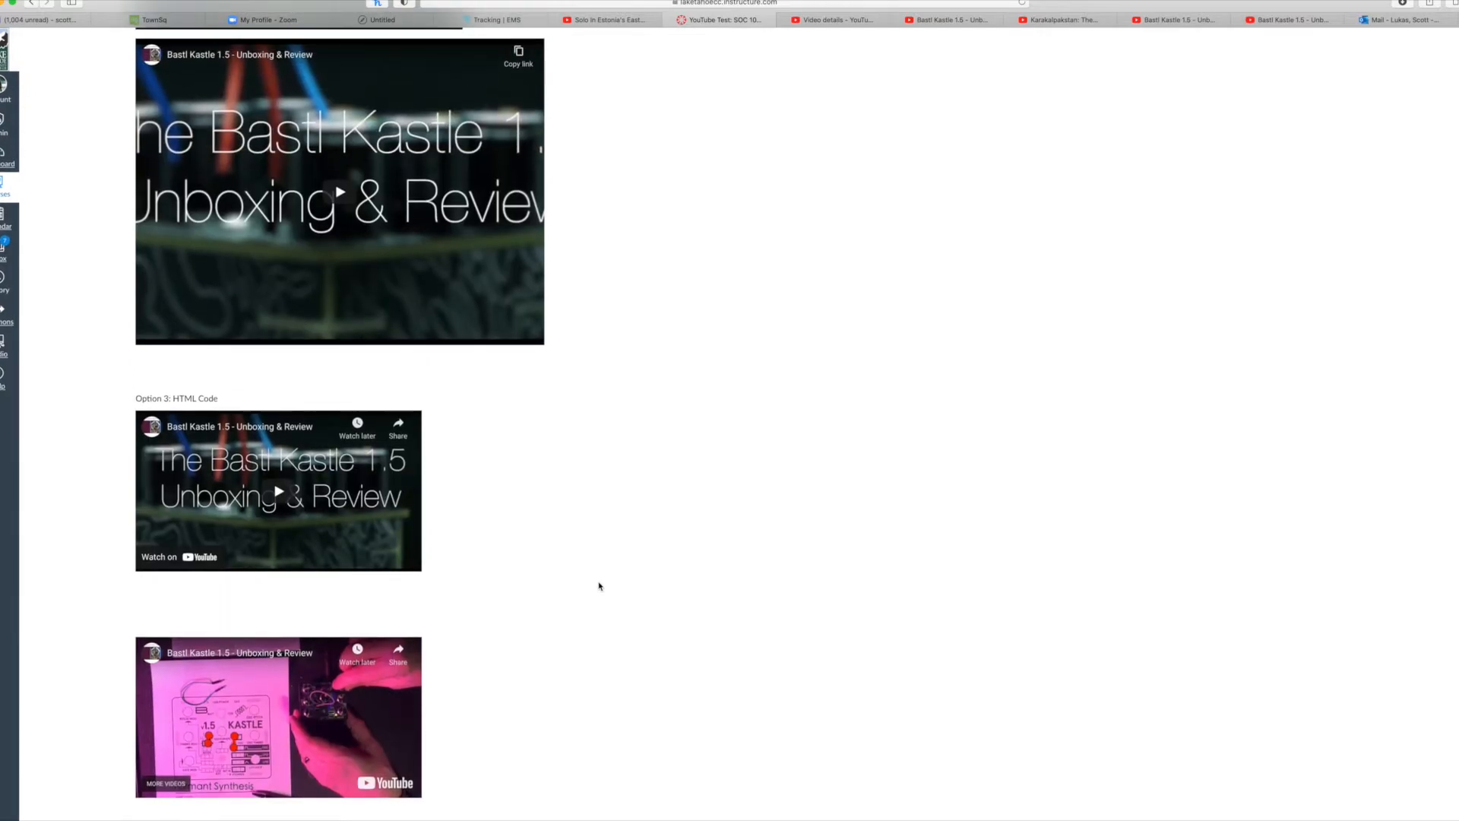
pyautogui.scroll(-3, 600, 586)
pyautogui.scroll(15, 599, 586)
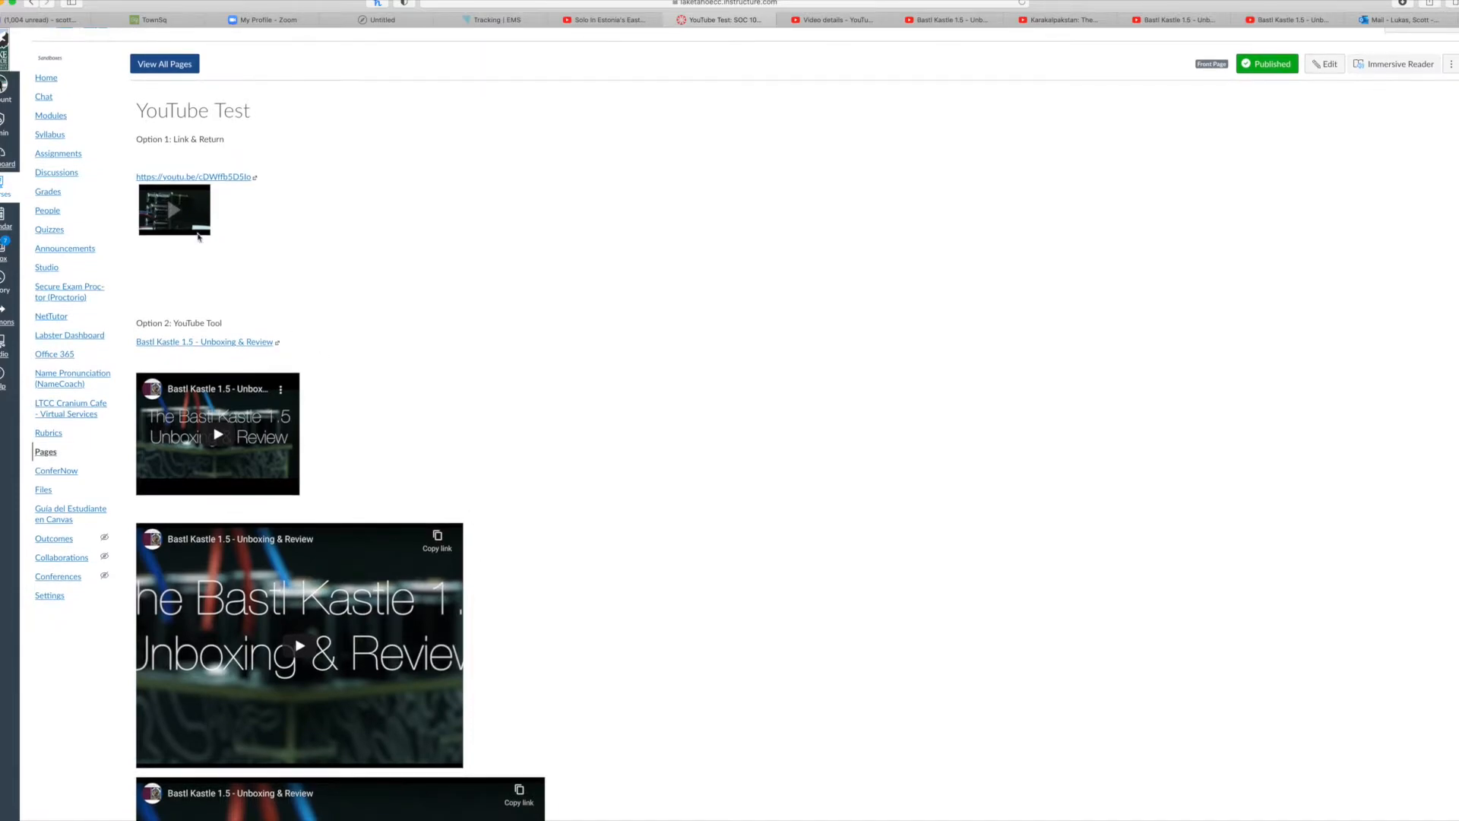
pyautogui.scroll(-1, 323, 480)
pyautogui.scroll(-10, 323, 481)
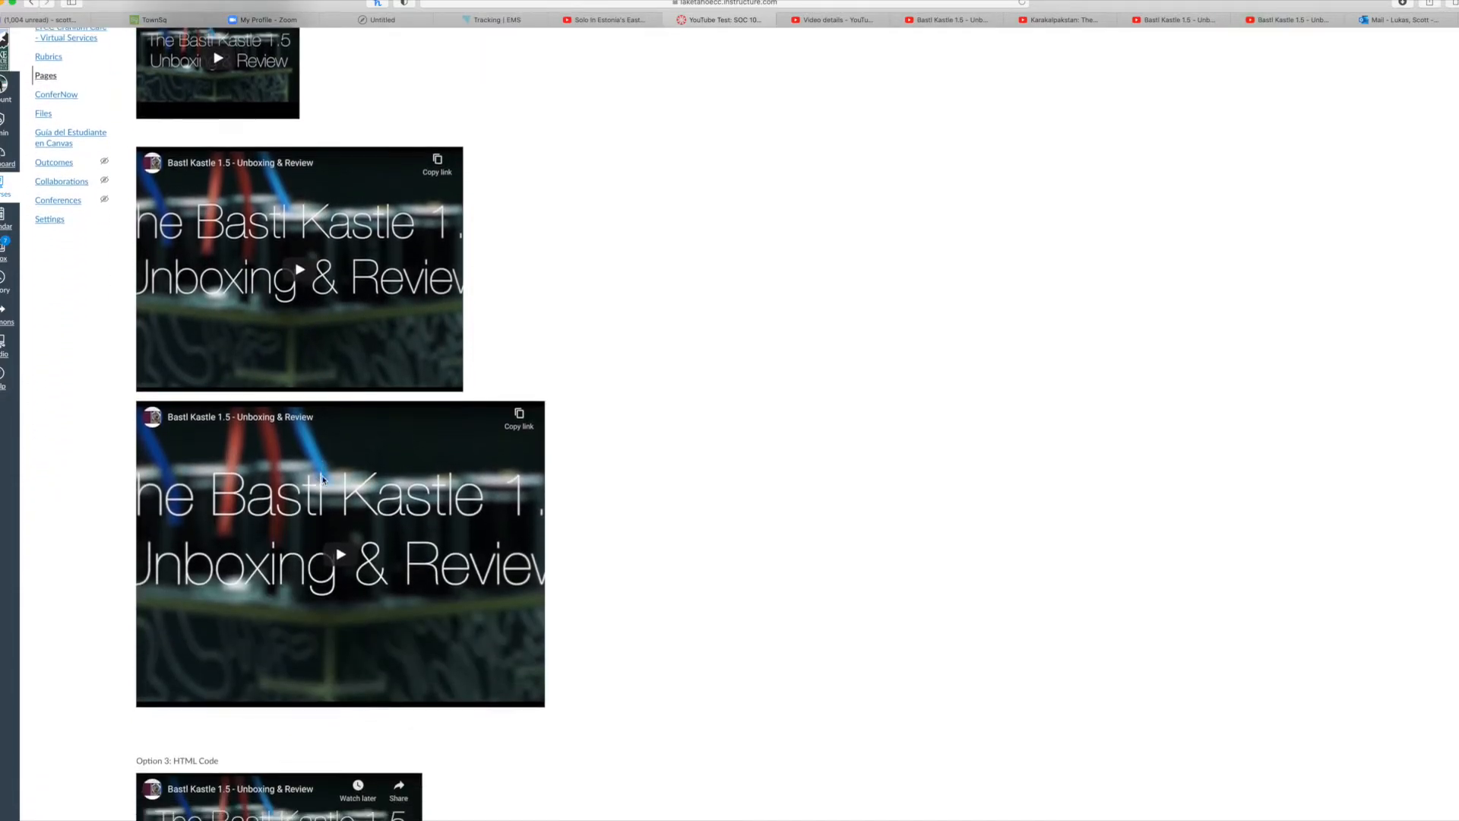
pyautogui.scroll(-4, 323, 480)
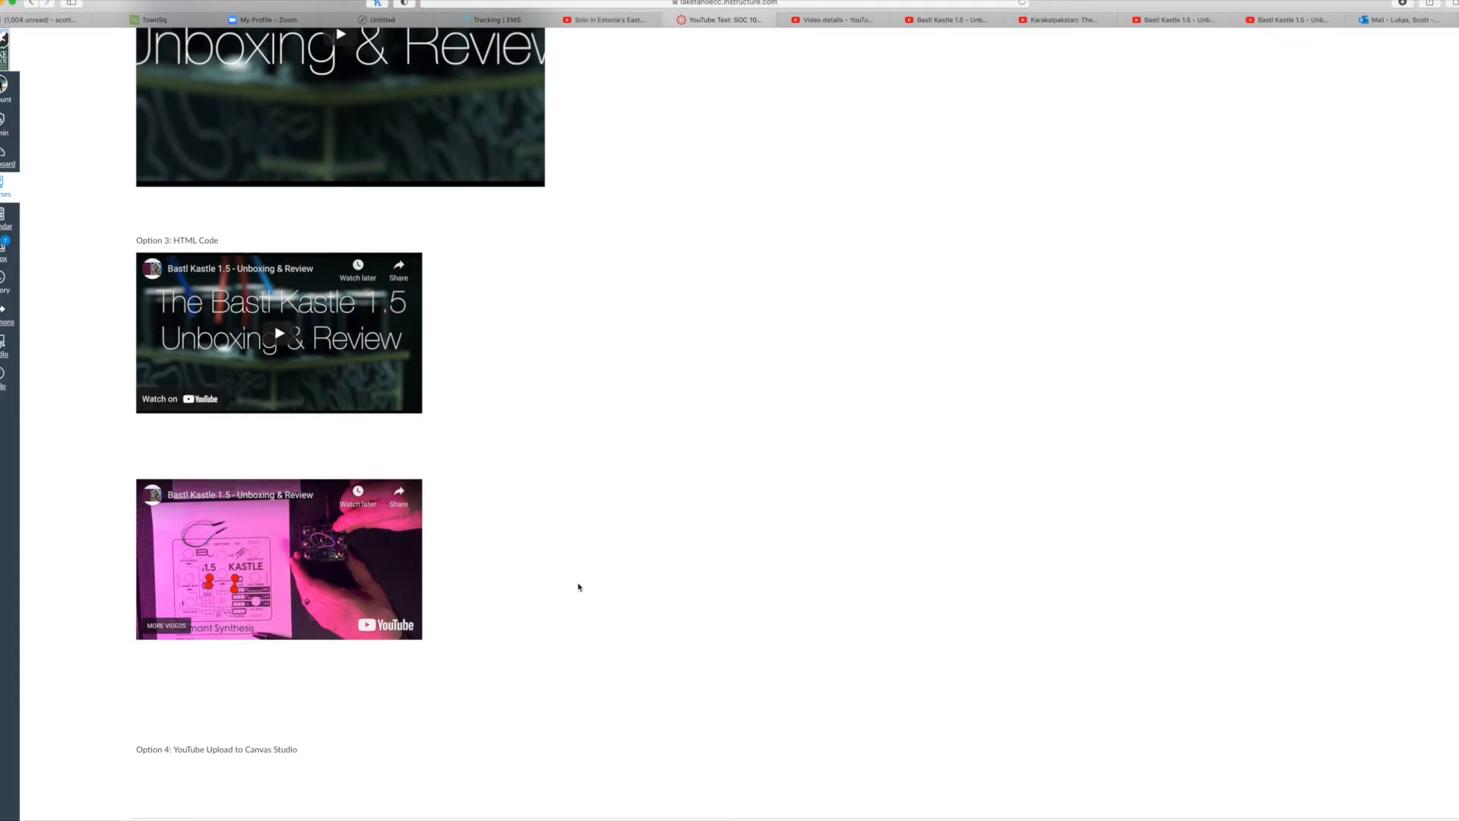
pyautogui.scroll(2, 578, 587)
pyautogui.scroll(-2, 578, 586)
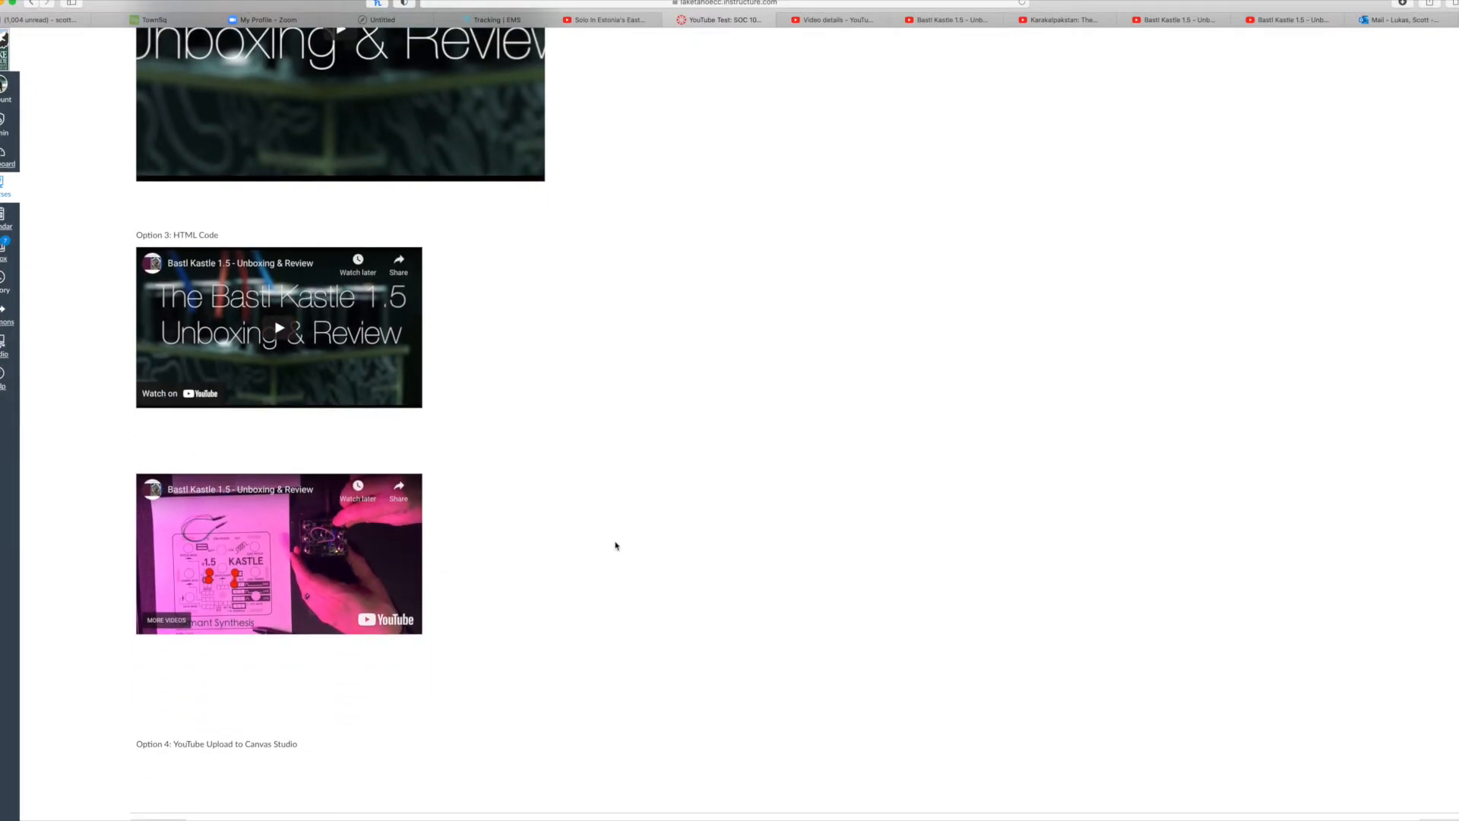
pyautogui.scroll(1, 573, 496)
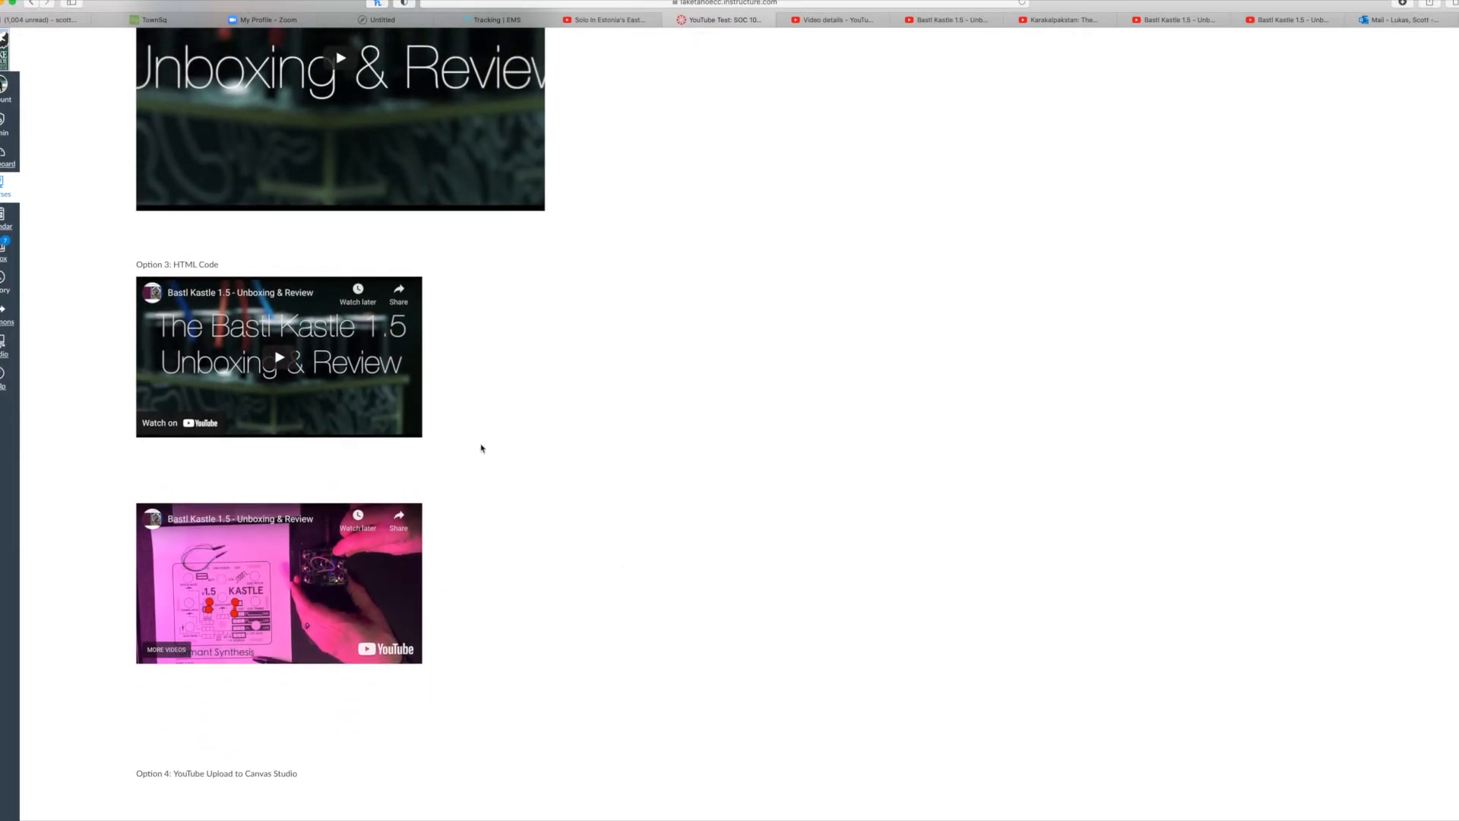
pyautogui.scroll(-1, 481, 447)
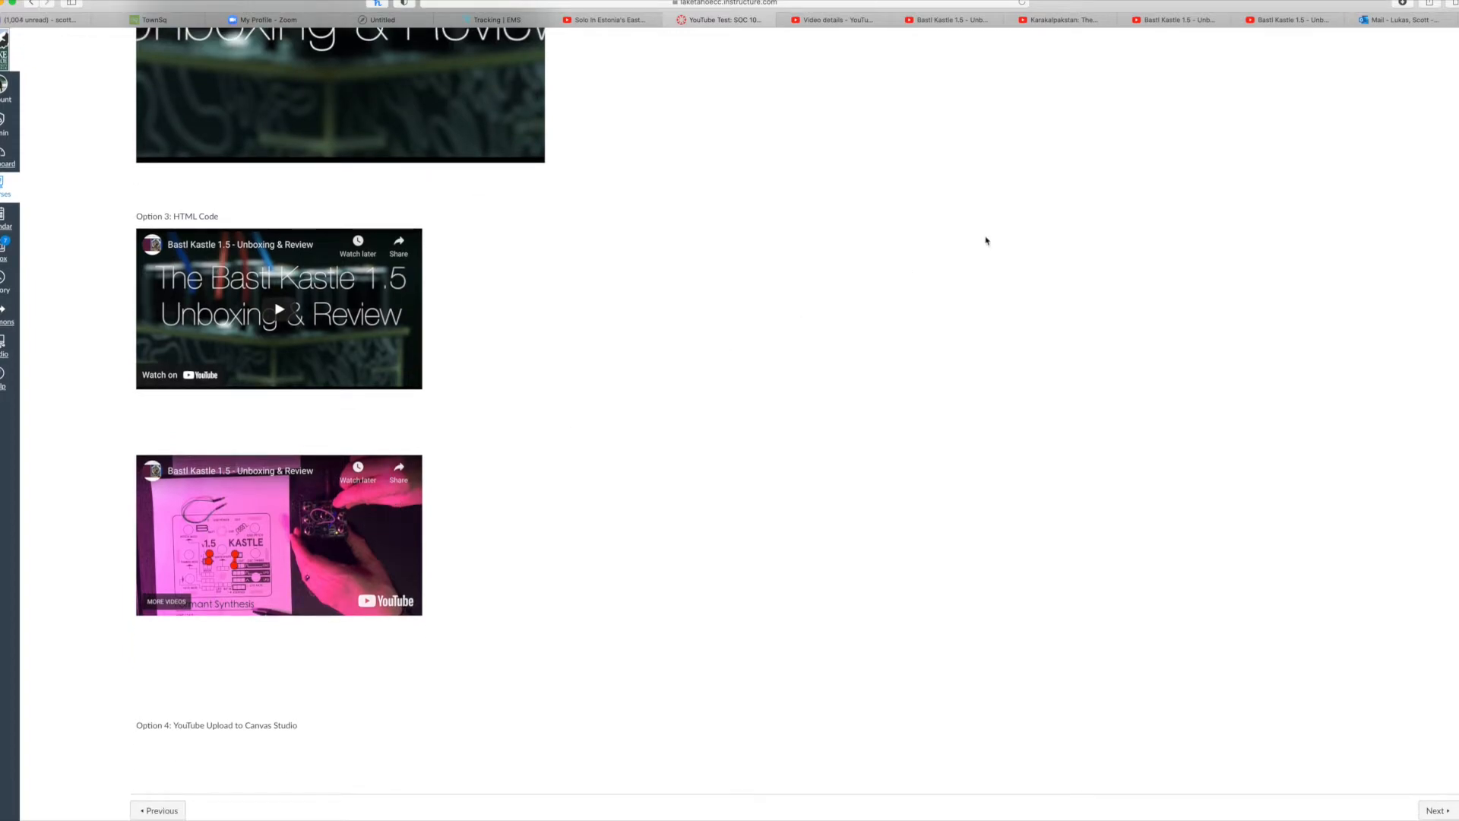
pyautogui.scroll(3, 986, 241)
pyautogui.scroll(8, 1011, 255)
pyautogui.scroll(-10, 755, 407)
pyautogui.scroll(10, 900, 284)
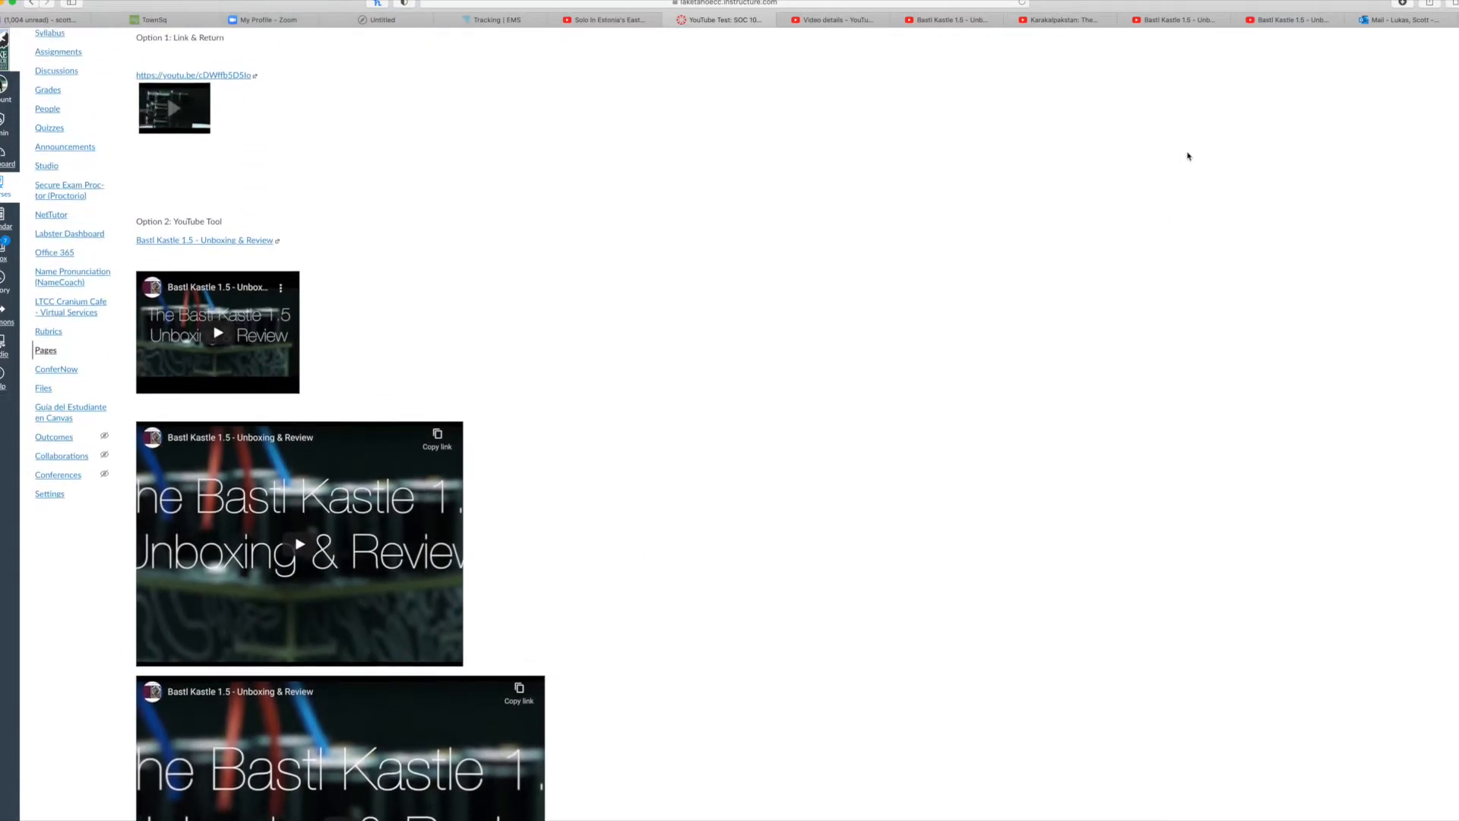
# - Set the second Option 3 iframe to width 440 and height 220 in the page's HTML, save, and check the resized player
pyautogui.click(1325, 89)
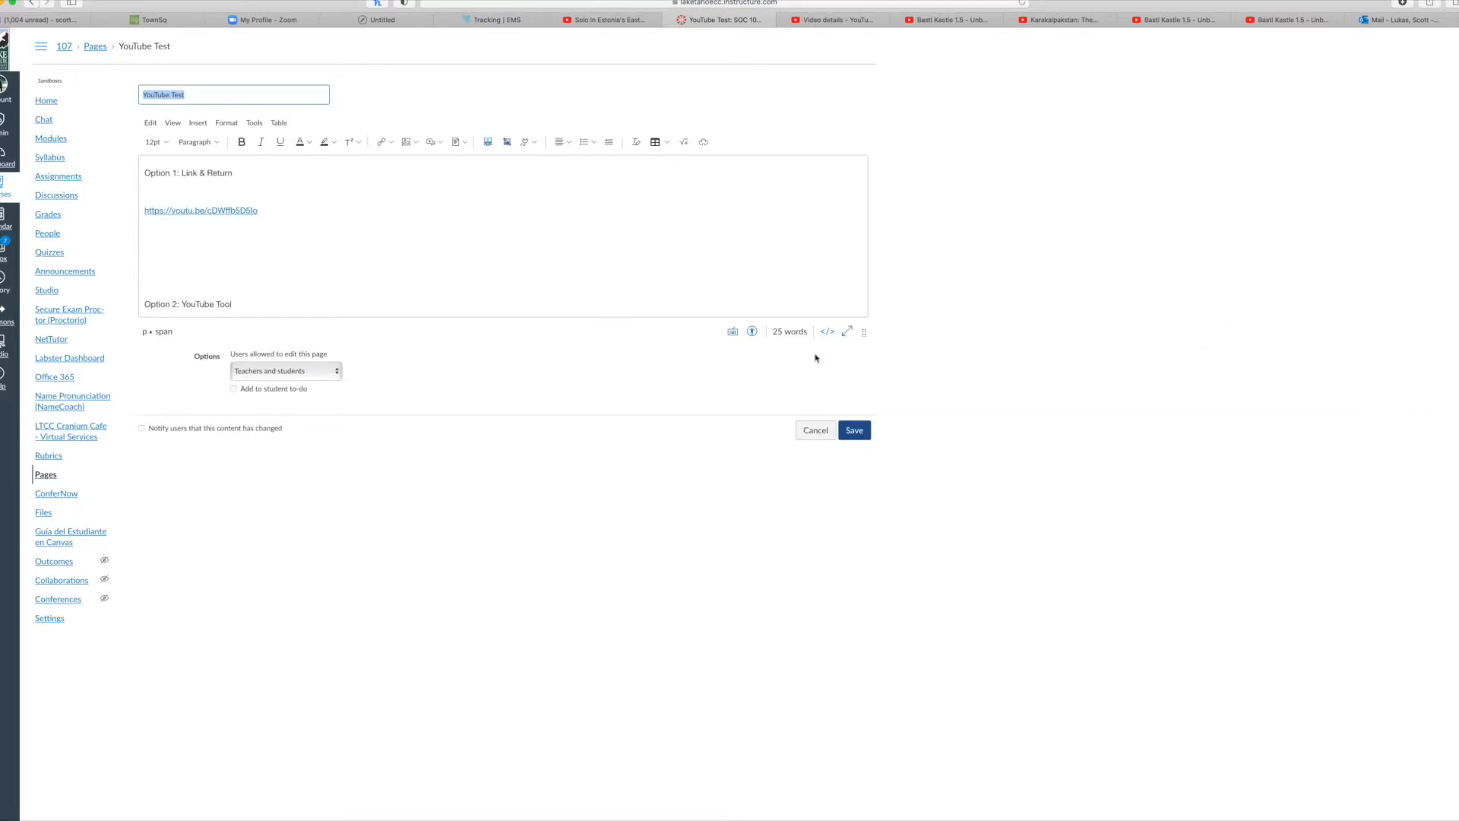
pyautogui.click(826, 333)
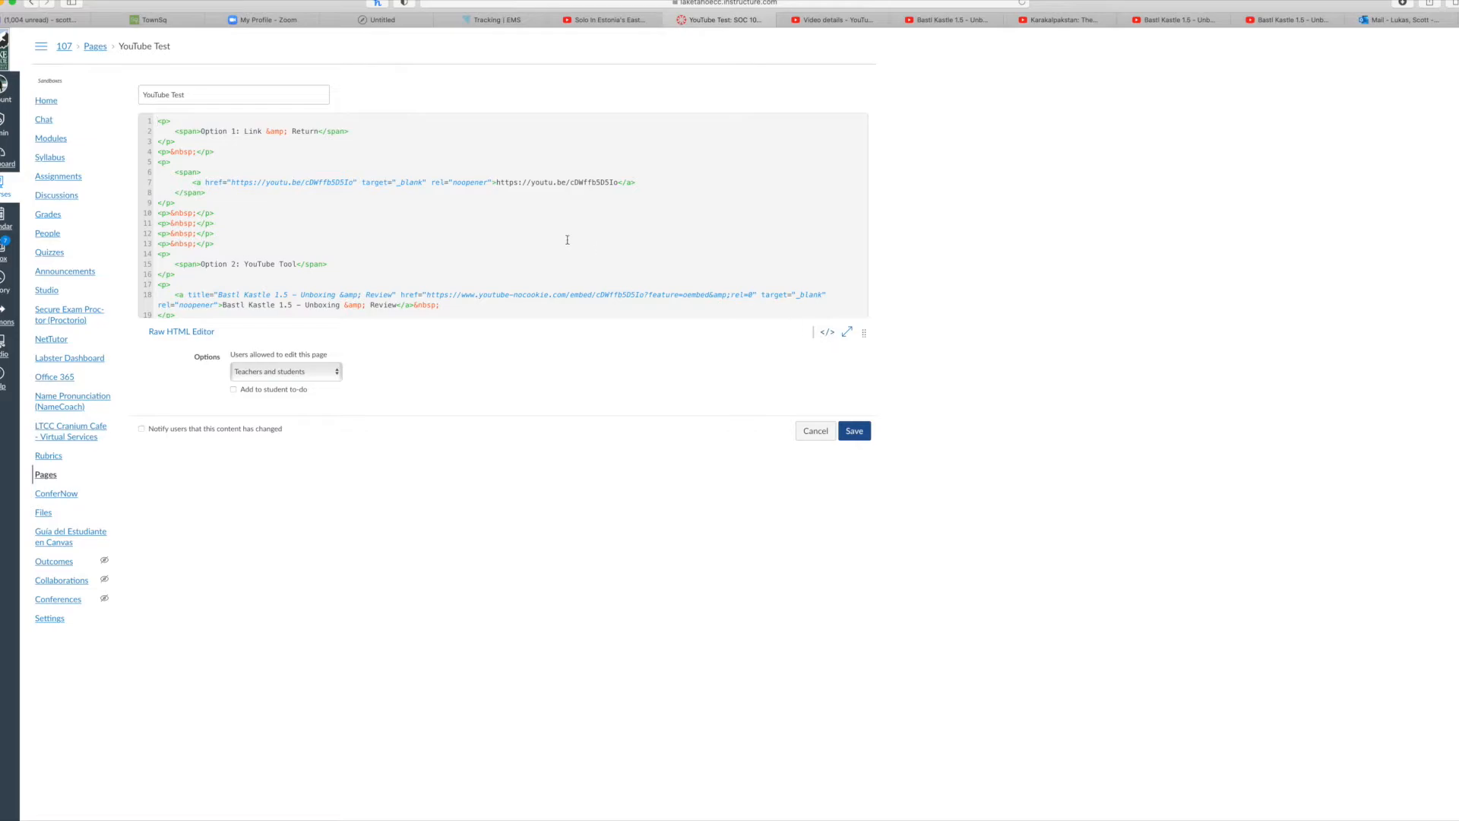
pyautogui.scroll(-5, 574, 240)
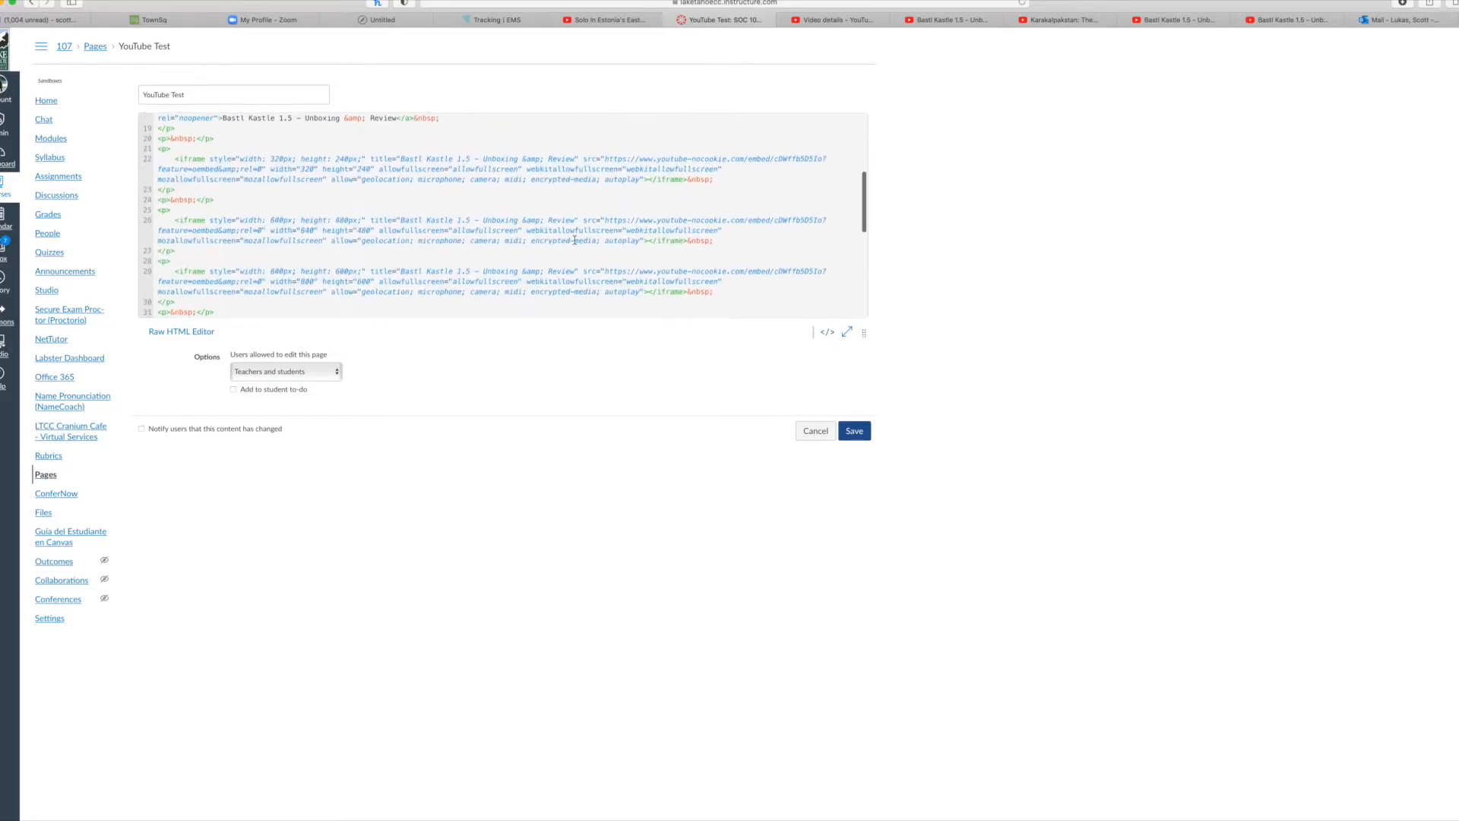
pyautogui.scroll(-5, 574, 240)
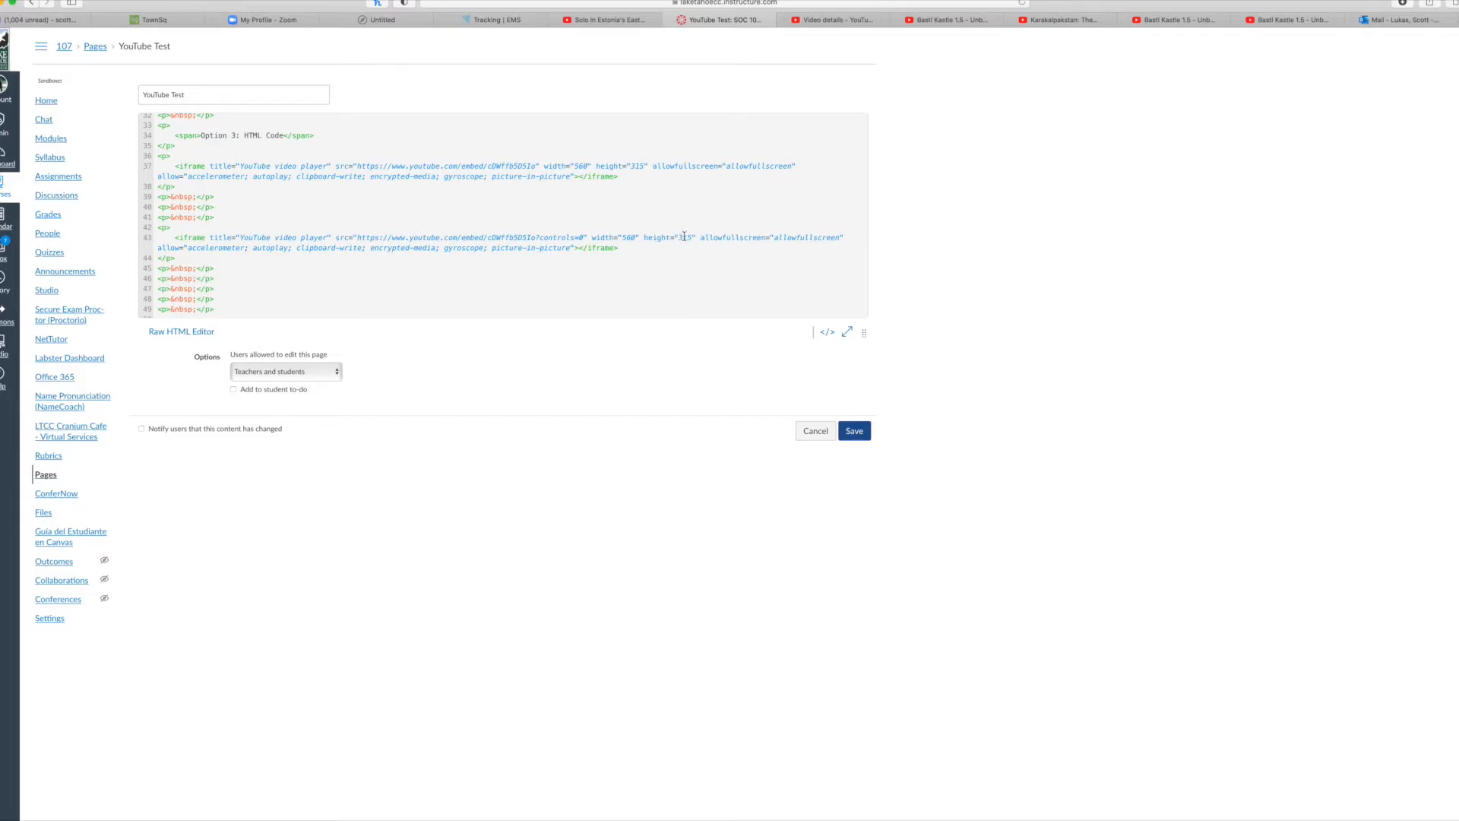
pyautogui.doubleClick(627, 237)
pyautogui.write('440')
pyautogui.doubleClick(683, 237)
pyautogui.write('220')
pyautogui.click(854, 431)
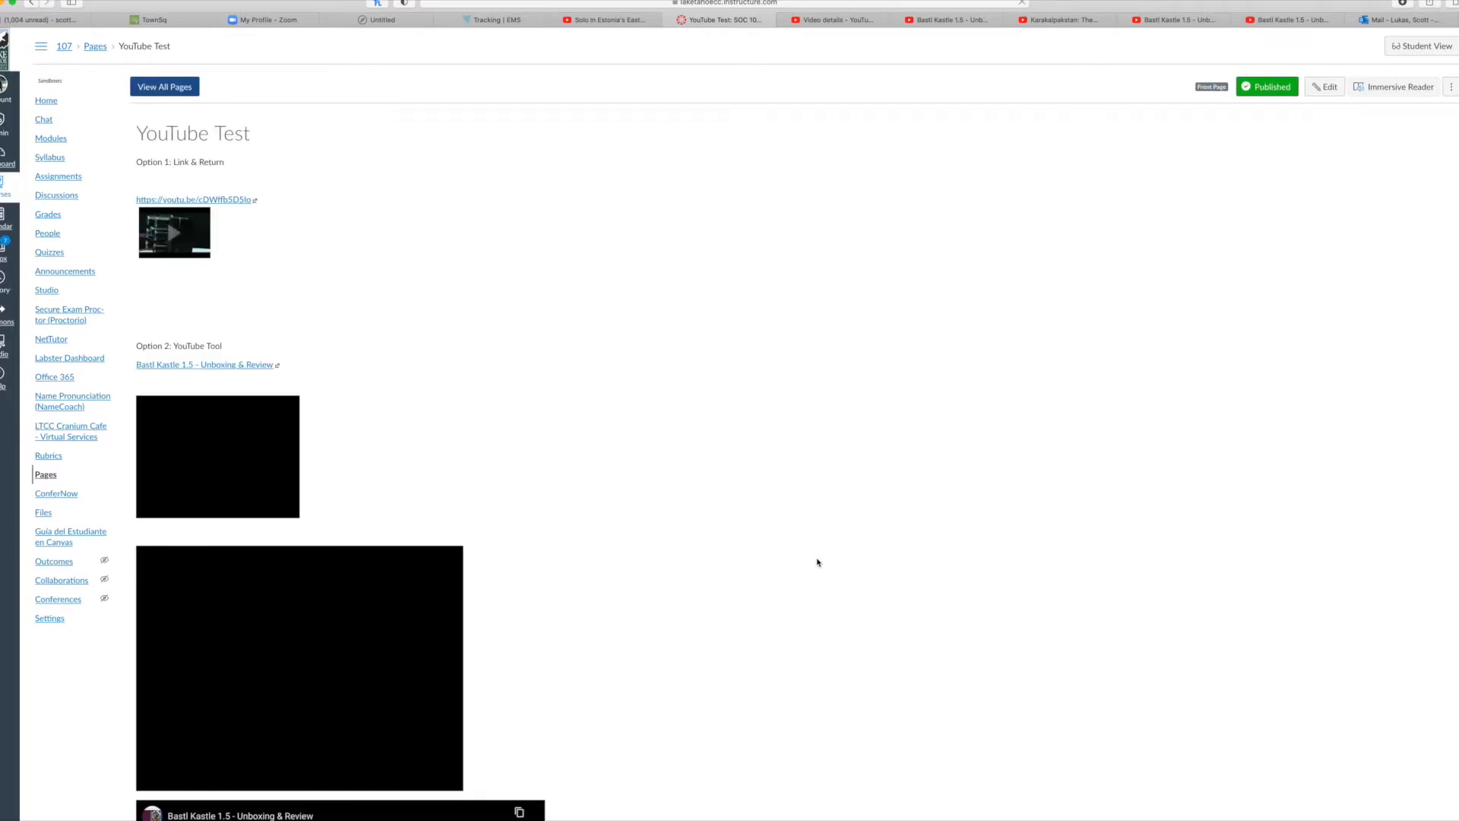
pyautogui.scroll(-4, 817, 562)
pyautogui.scroll(-10, 817, 562)
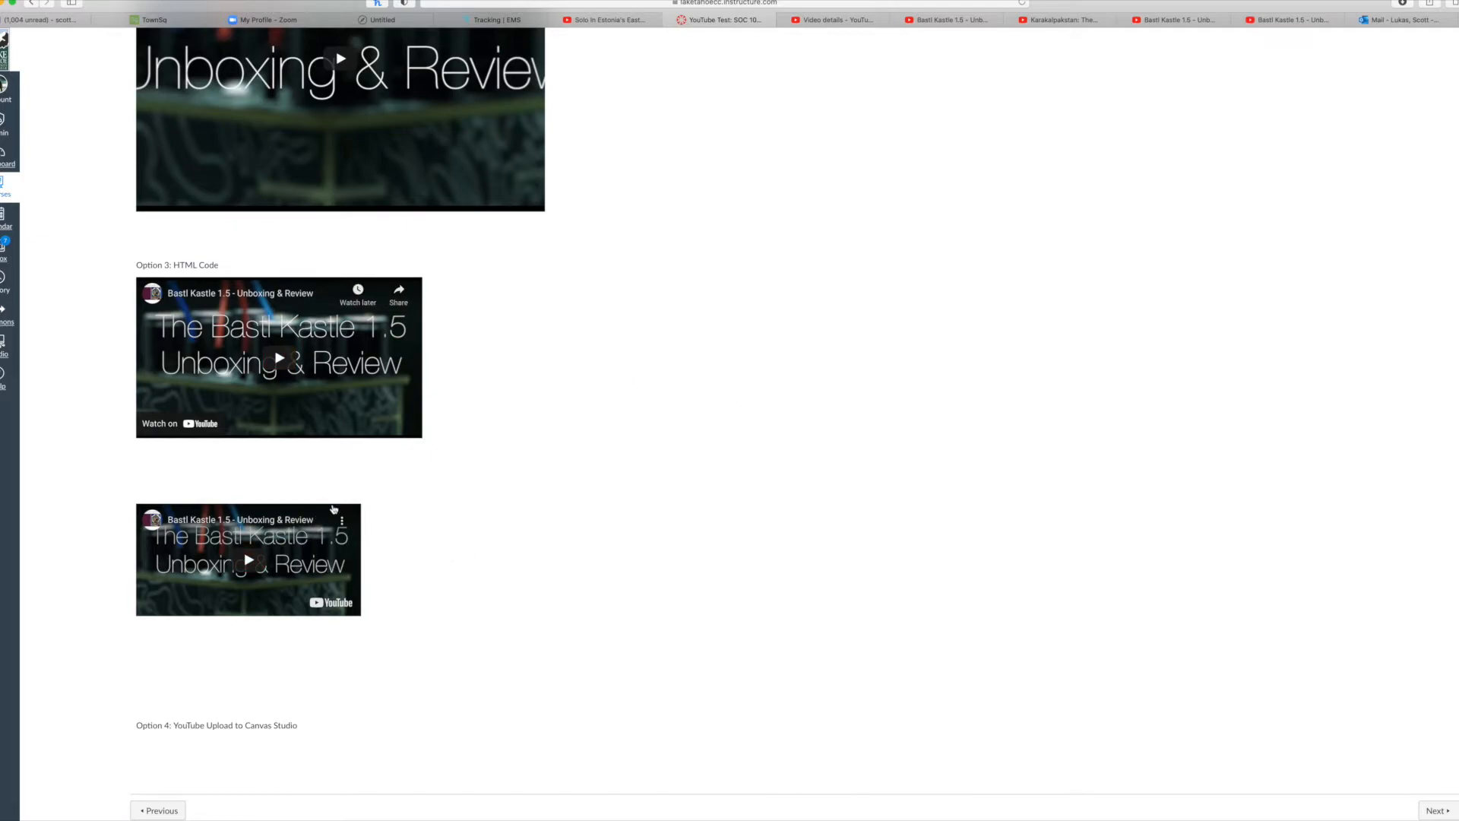
# - Set the second Option 3 iframe's width to 110 in the page's HTML, save, and check the player's proportions
pyautogui.scroll(15, 472, 469)
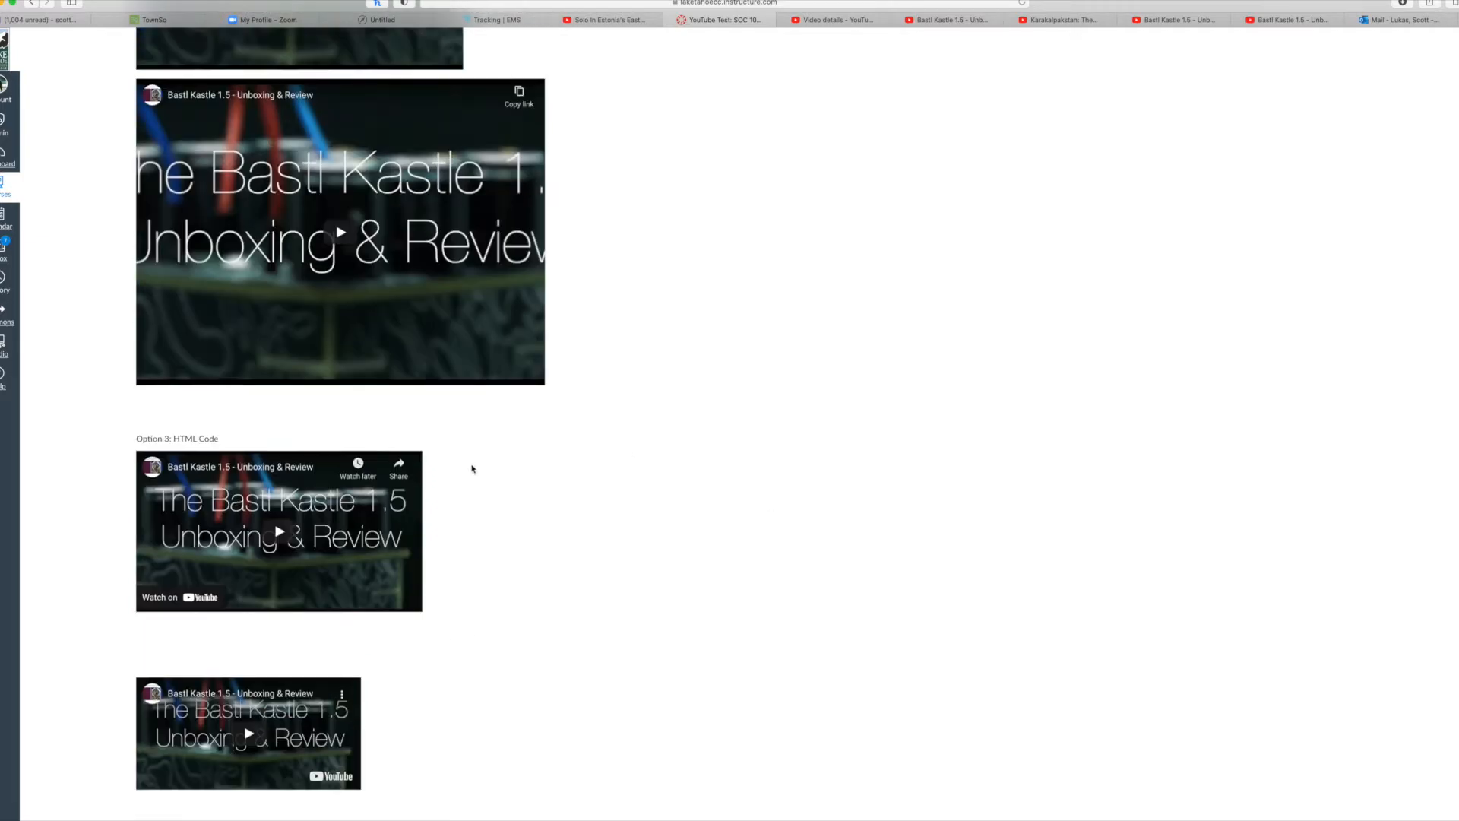
pyautogui.click(1328, 88)
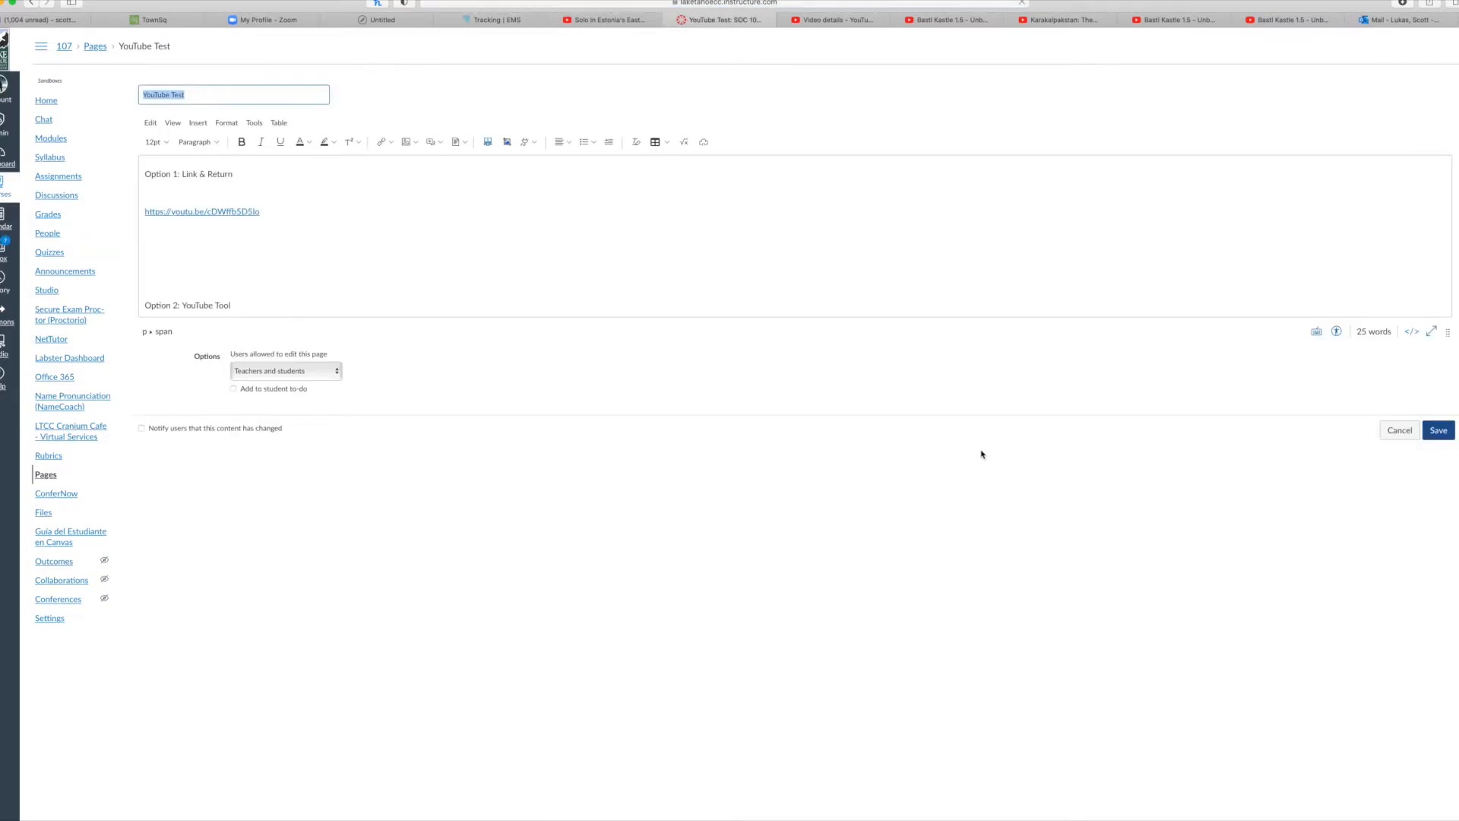
pyautogui.click(827, 331)
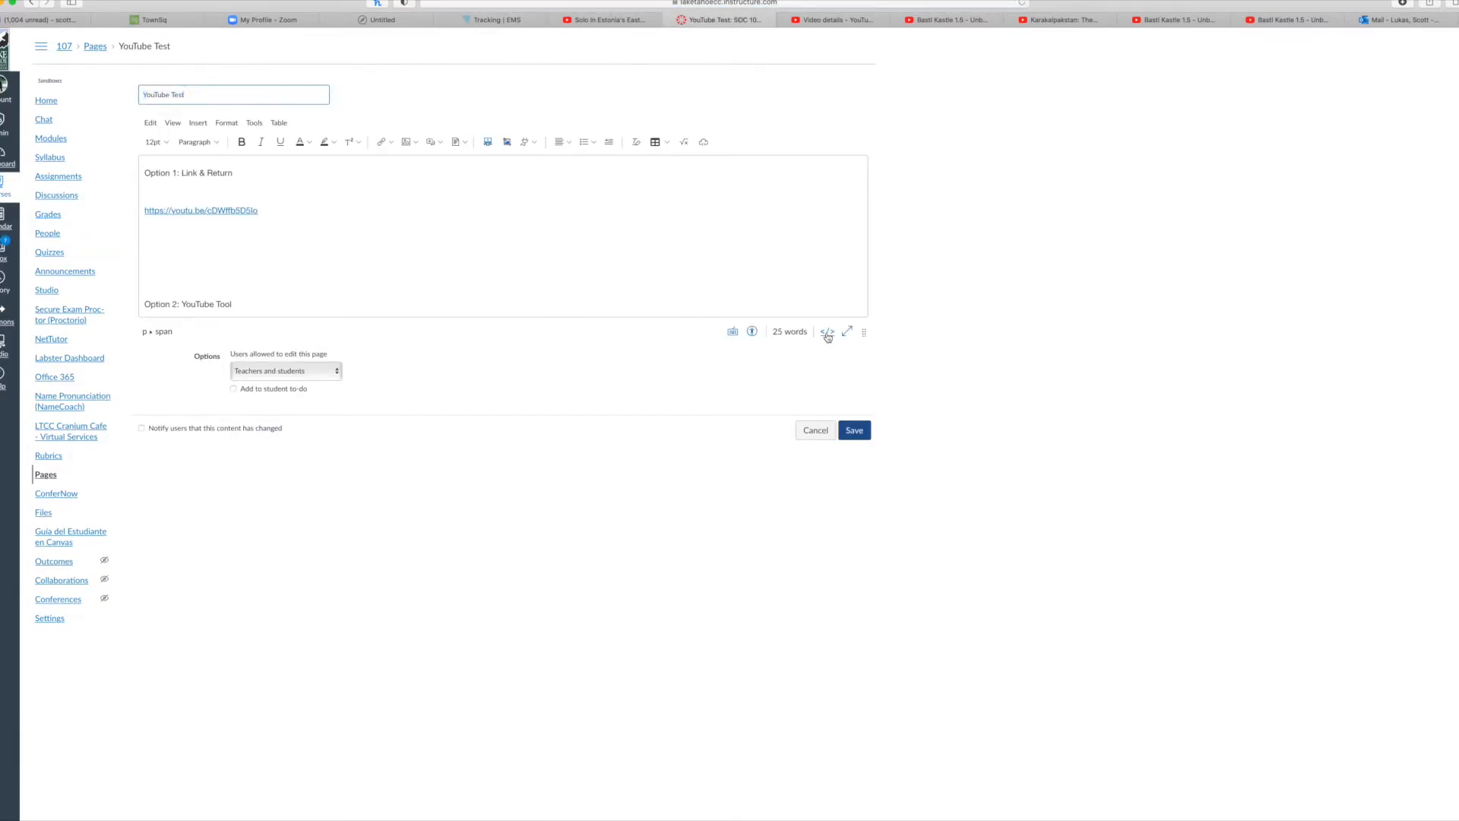
pyautogui.scroll(-8, 560, 271)
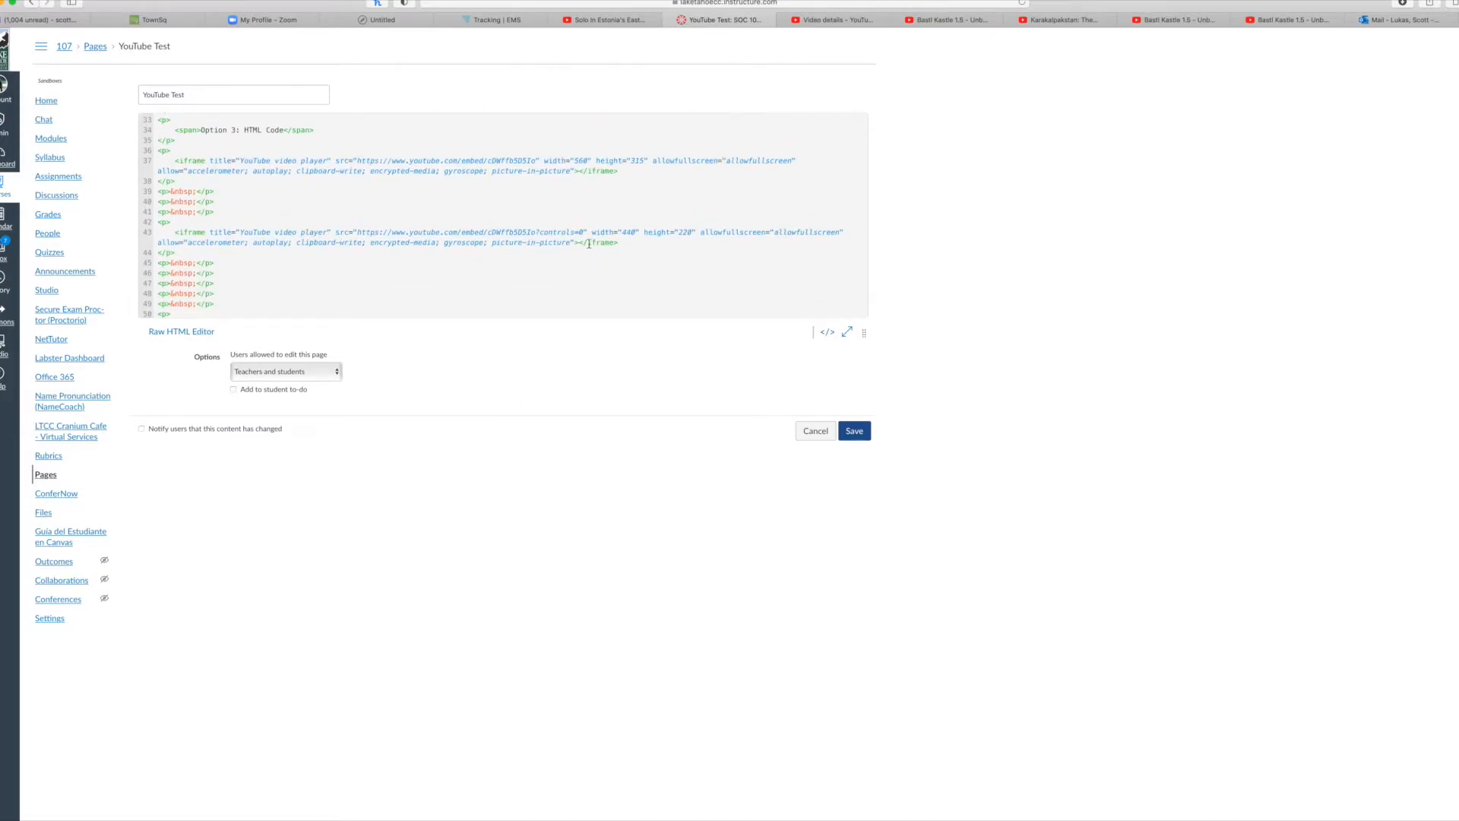
pyautogui.doubleClick(537, 230)
pyautogui.doubleClick(684, 232)
pyautogui.doubleClick(629, 232)
pyautogui.write('110')
pyautogui.click(854, 431)
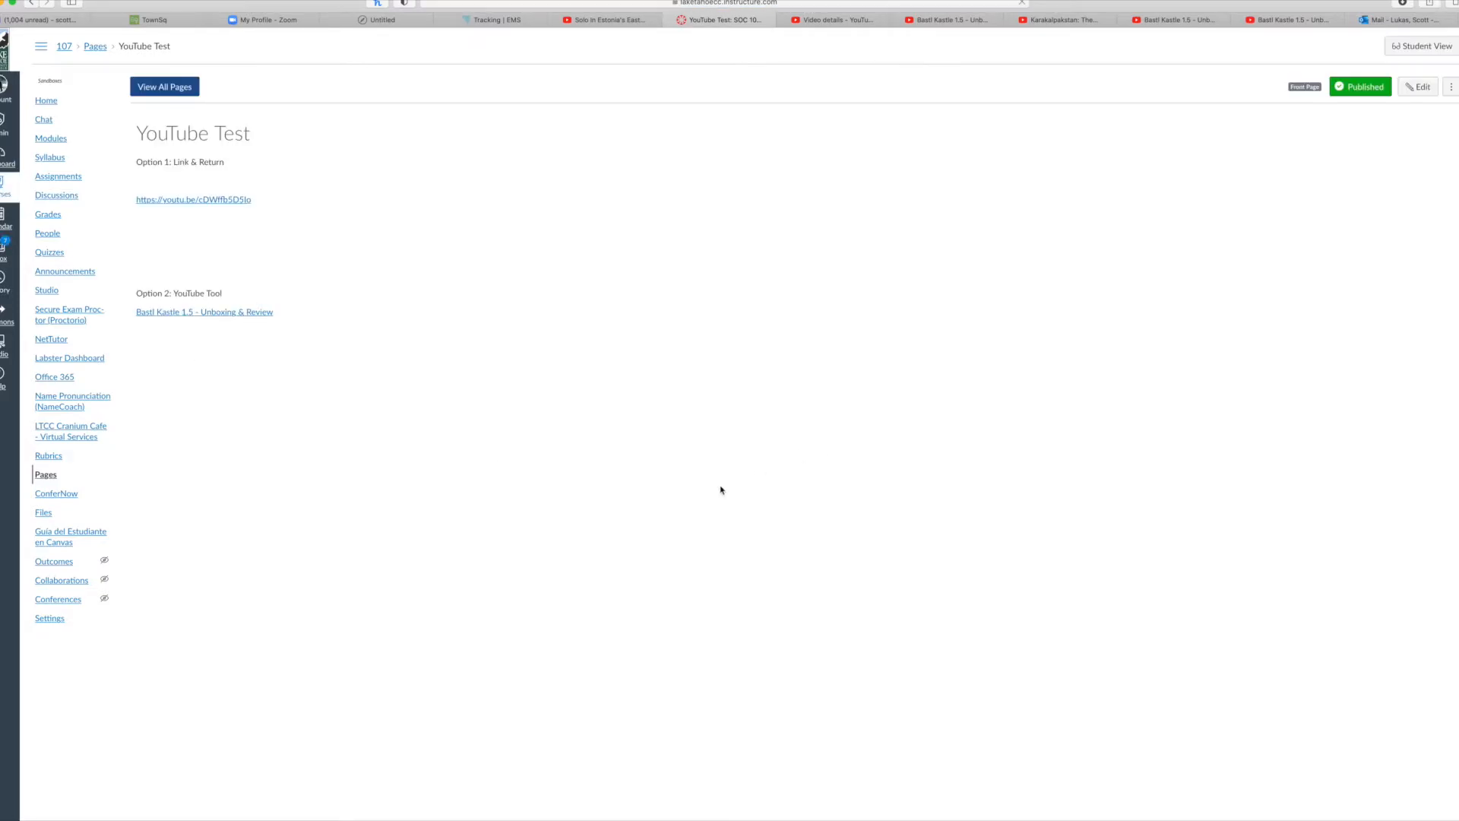
pyautogui.scroll(-10, 721, 490)
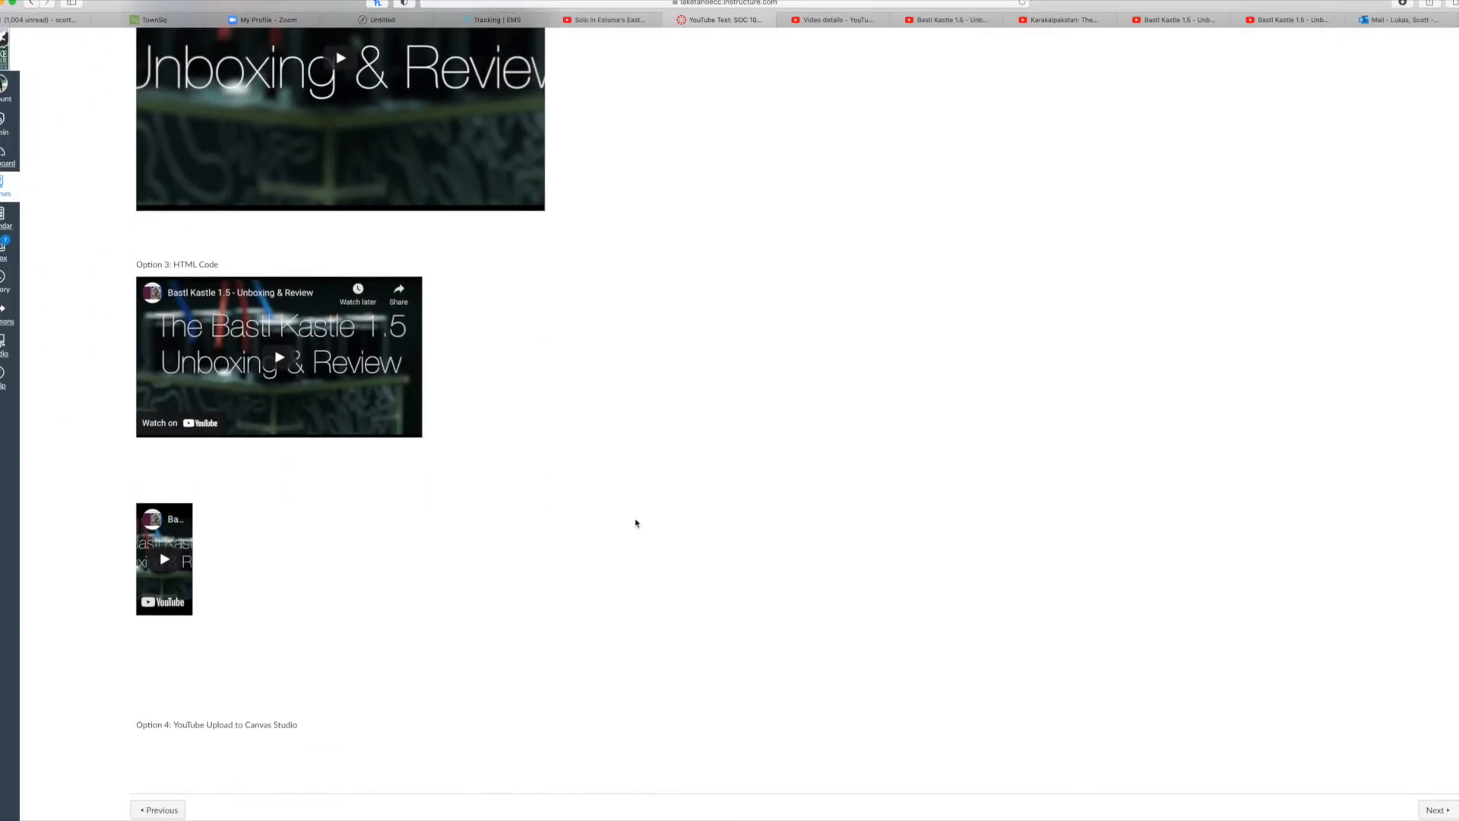
# - Open the YouTube Test page's HTML for editing and select the width value of the second Option 3 iframe
pyautogui.scroll(15, 831, 426)
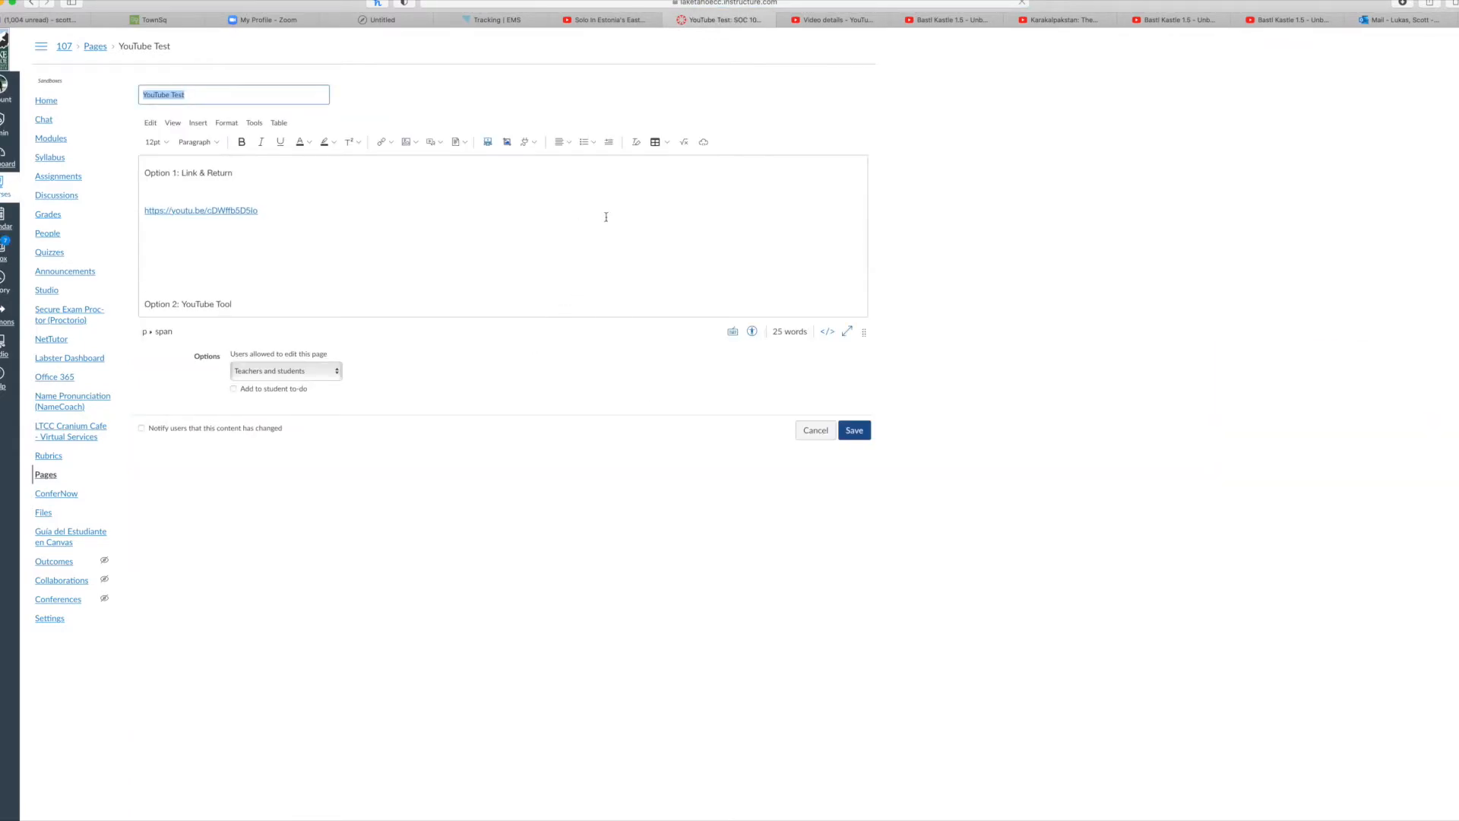
pyautogui.click(827, 332)
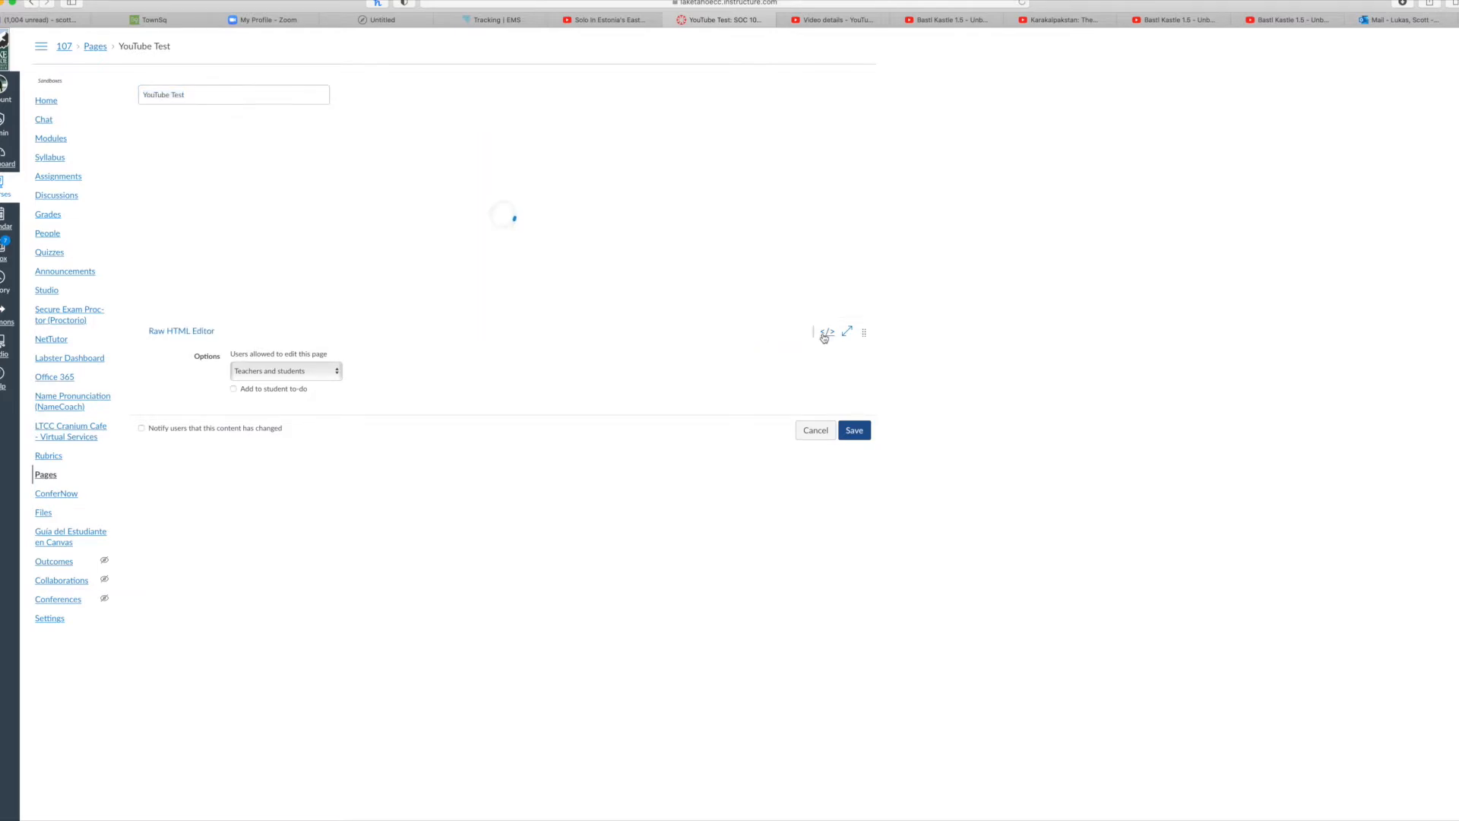
pyautogui.scroll(-10, 632, 225)
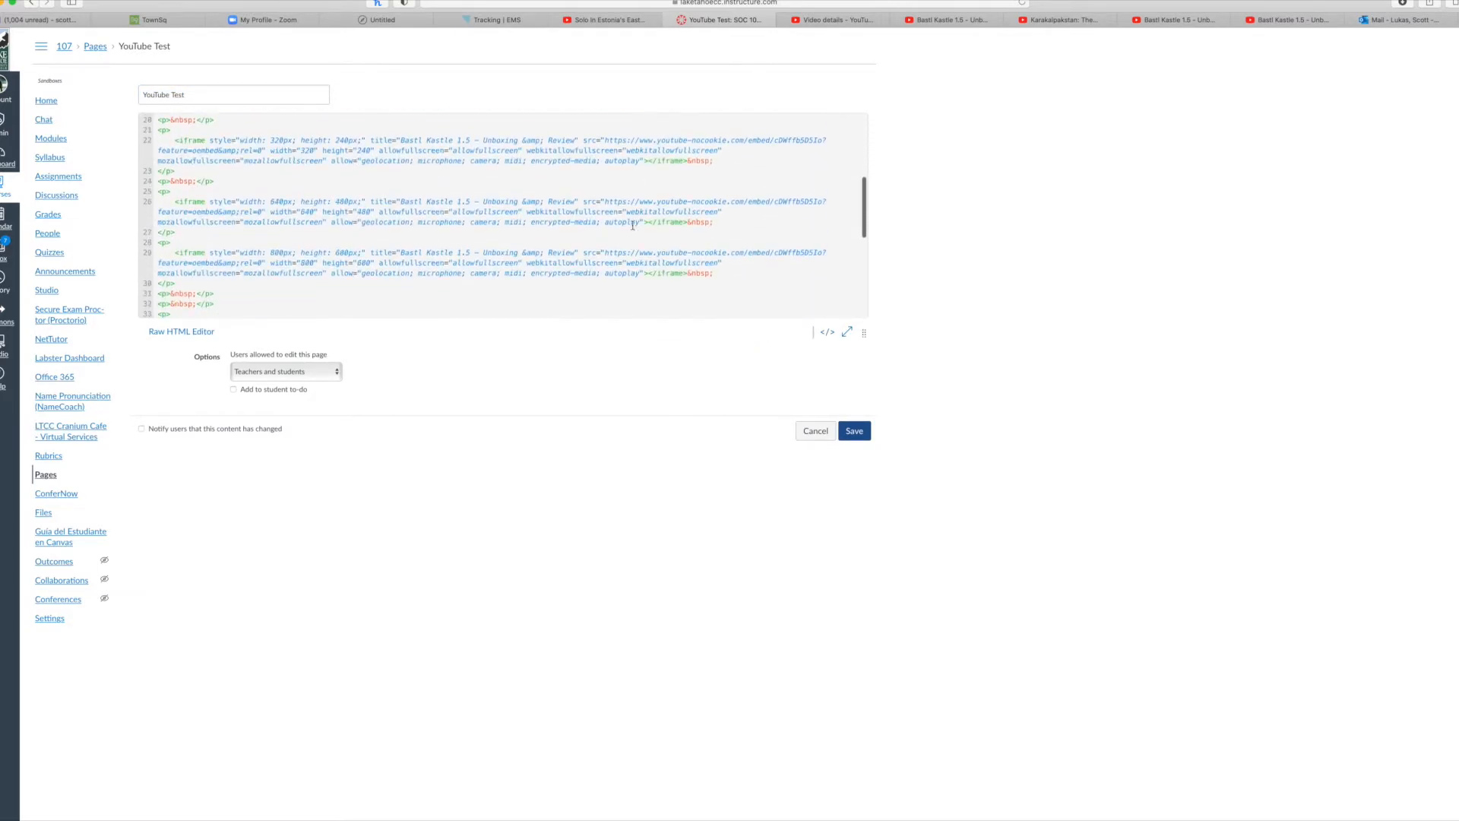
pyautogui.scroll(-10, 632, 225)
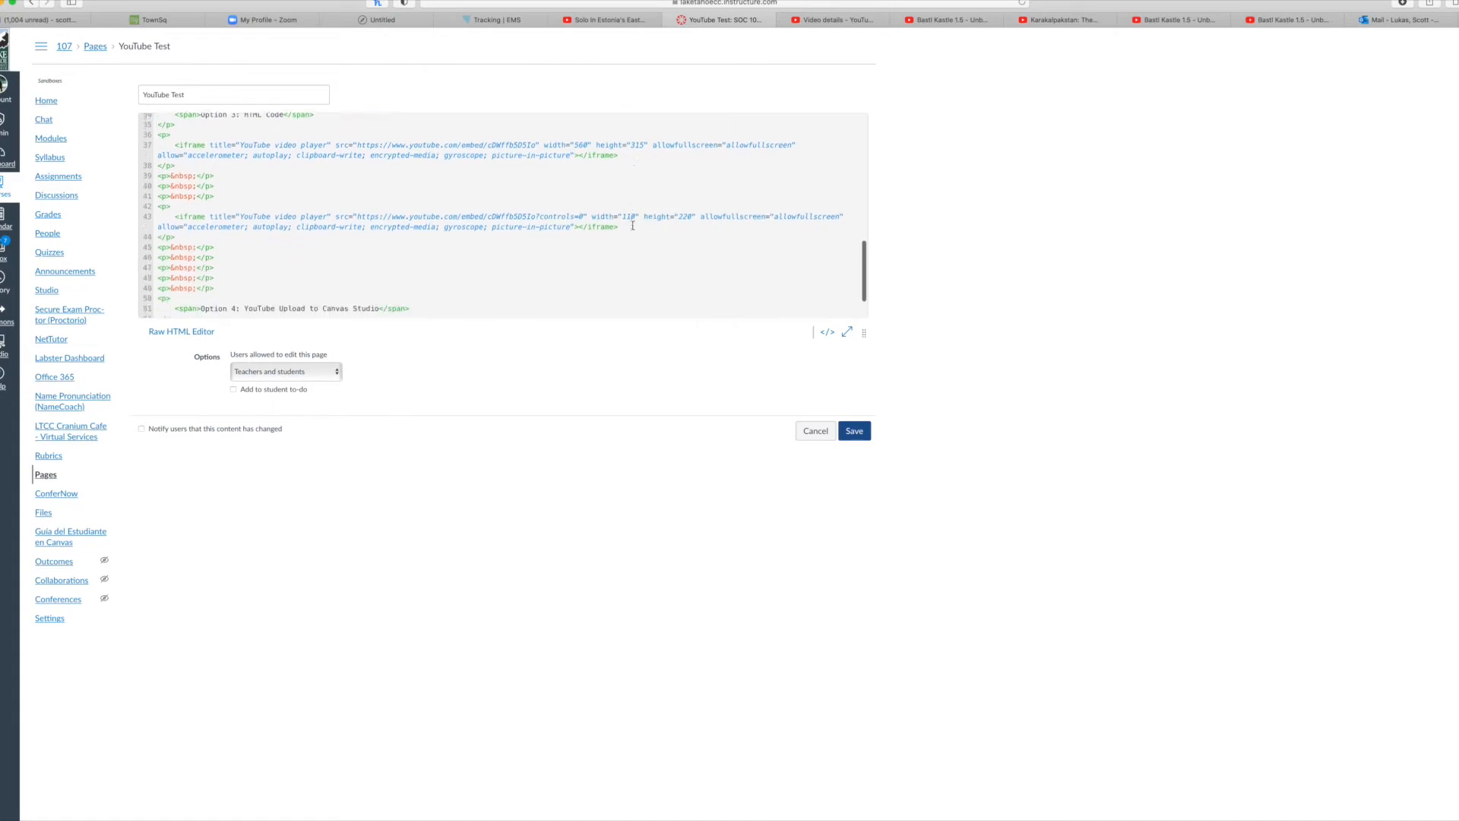
pyautogui.scroll(3, 632, 224)
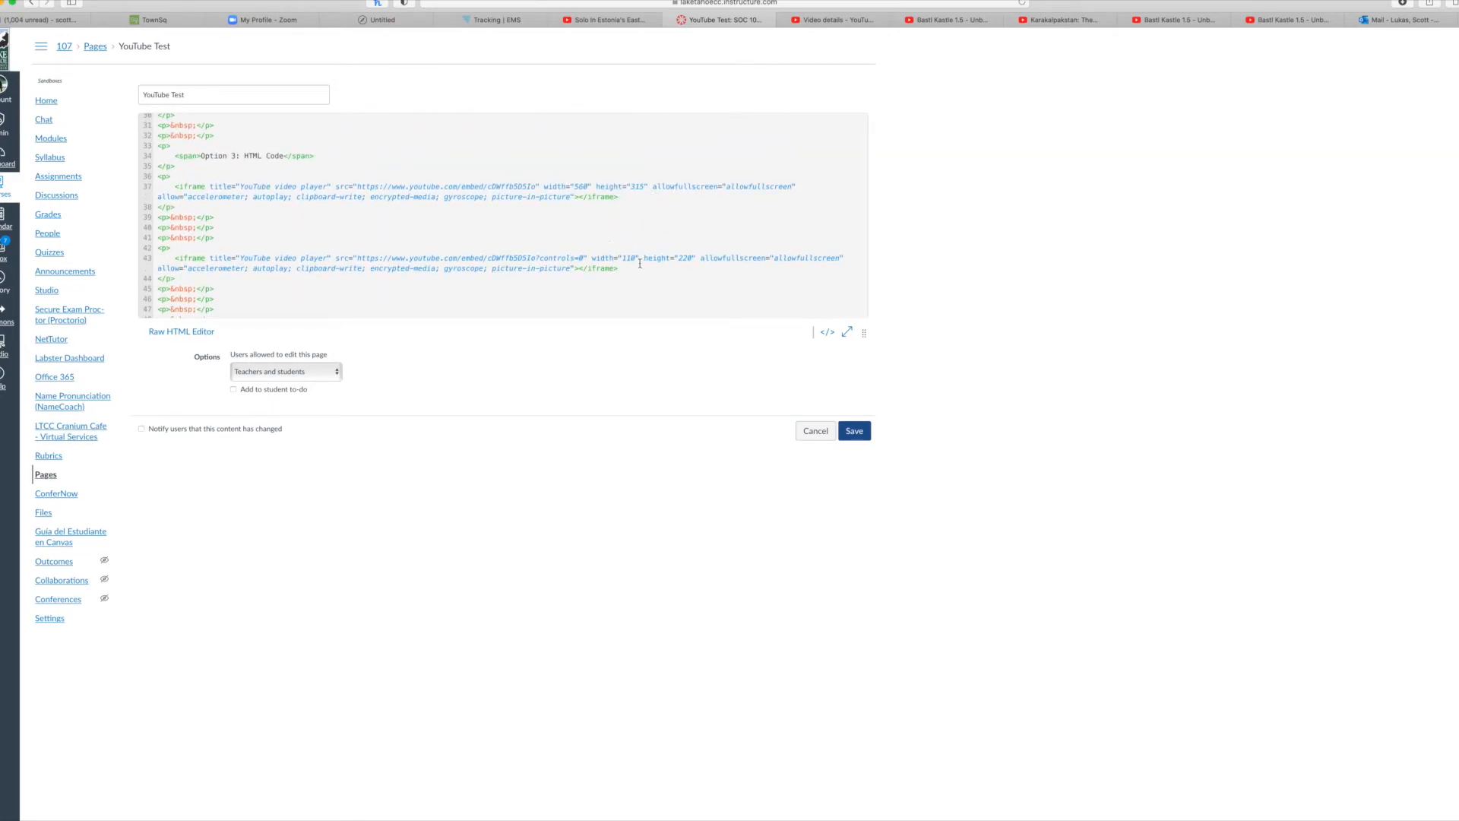
pyautogui.doubleClick(630, 258)
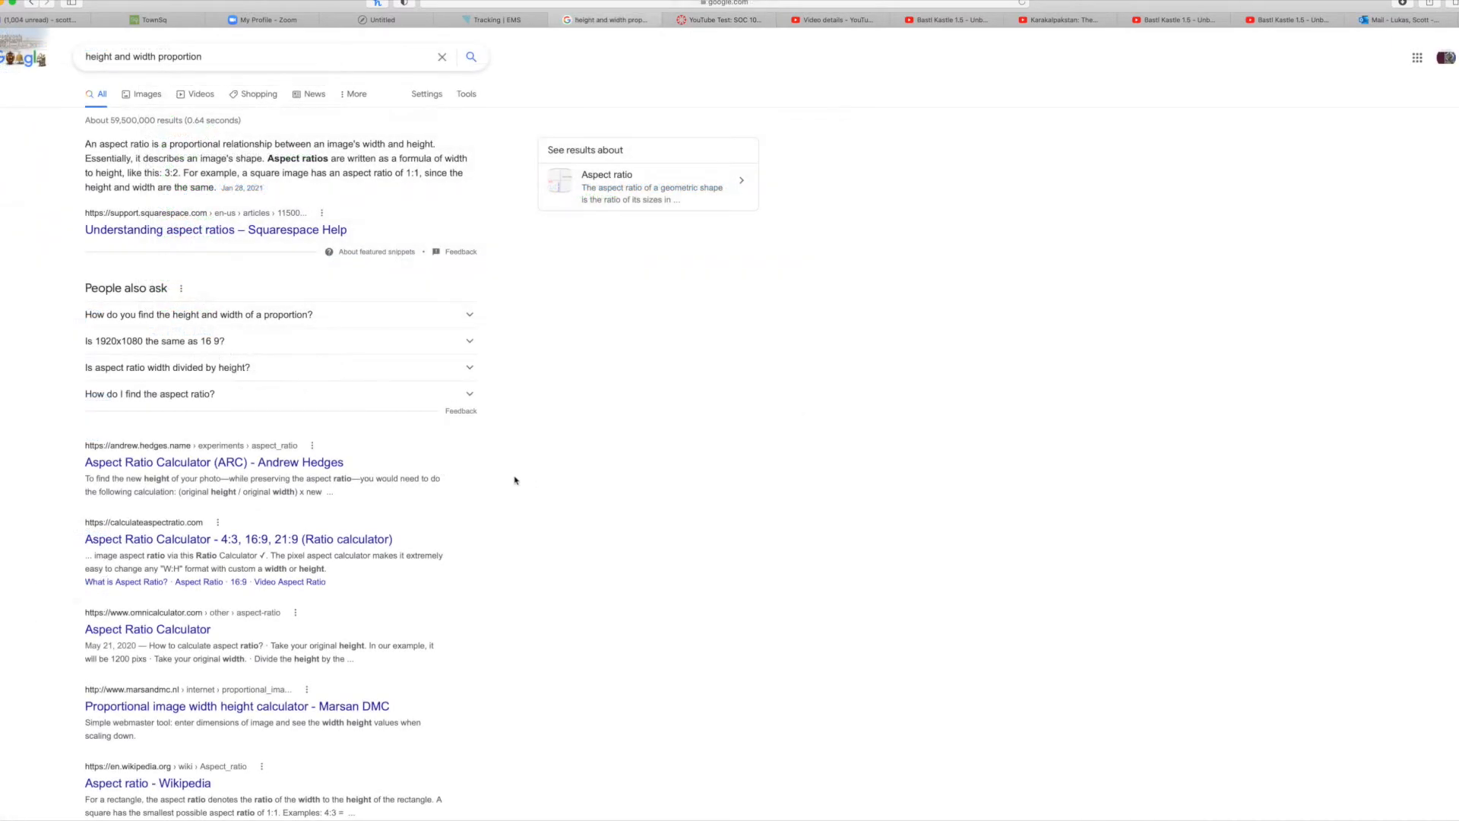
# - Open Marsan DMC's proportional image width height calculator from the Google results for "height and width proportion"
pyautogui.moveTo(226, 56); pyautogui.dragTo(56, 58)
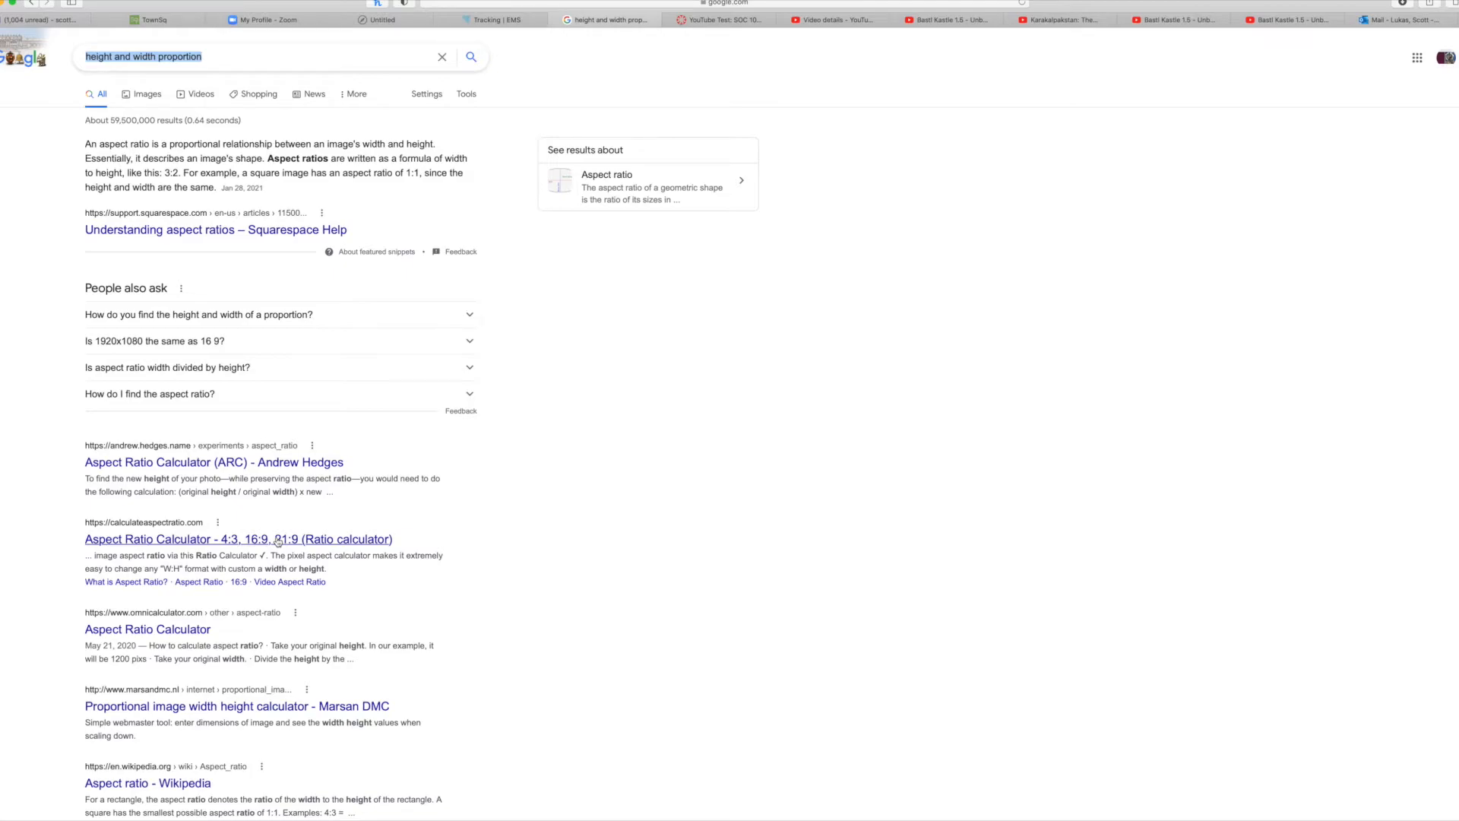
pyautogui.scroll(-2, 258, 608)
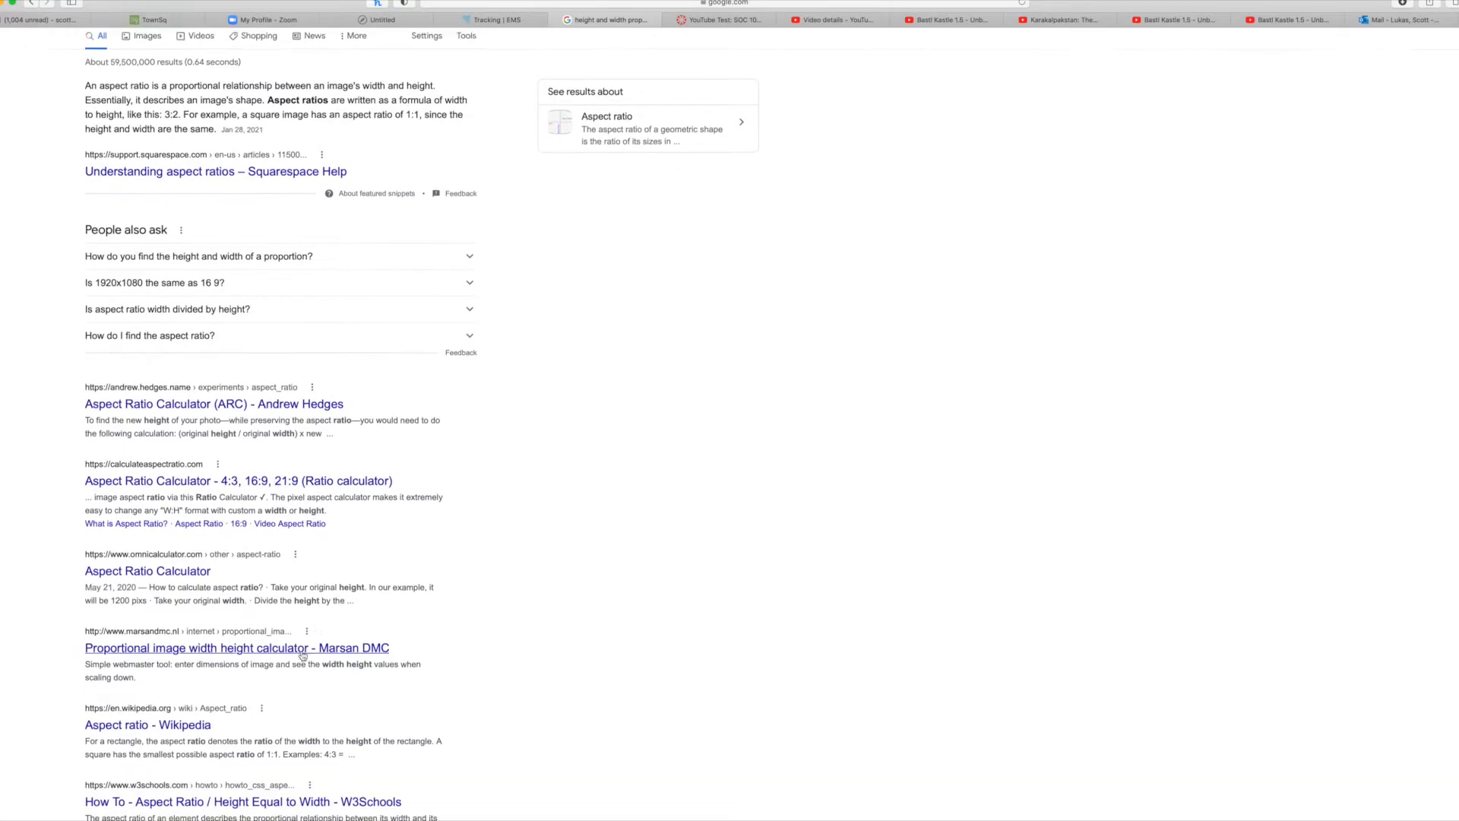
pyautogui.scroll(1, 235, 668)
pyautogui.click(246, 686)
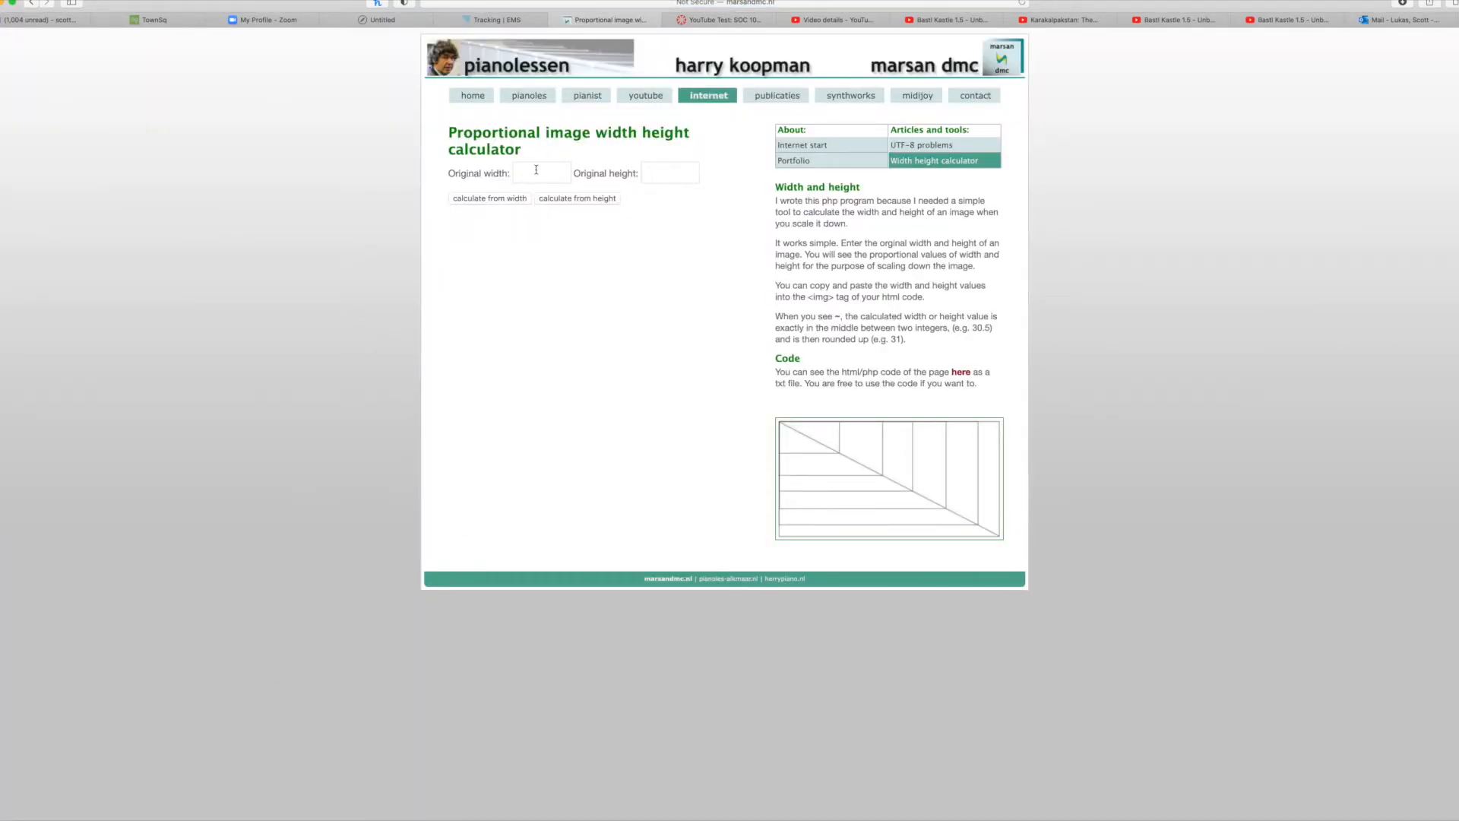
# - Calculate proportional sizes for an original width of 1000 and height of 2000, scaling from height and also from width
pyautogui.click(535, 170)
pyautogui.write('1000')
pyautogui.press('Tab')
pyautogui.write('2000')
pyautogui.click(579, 199)
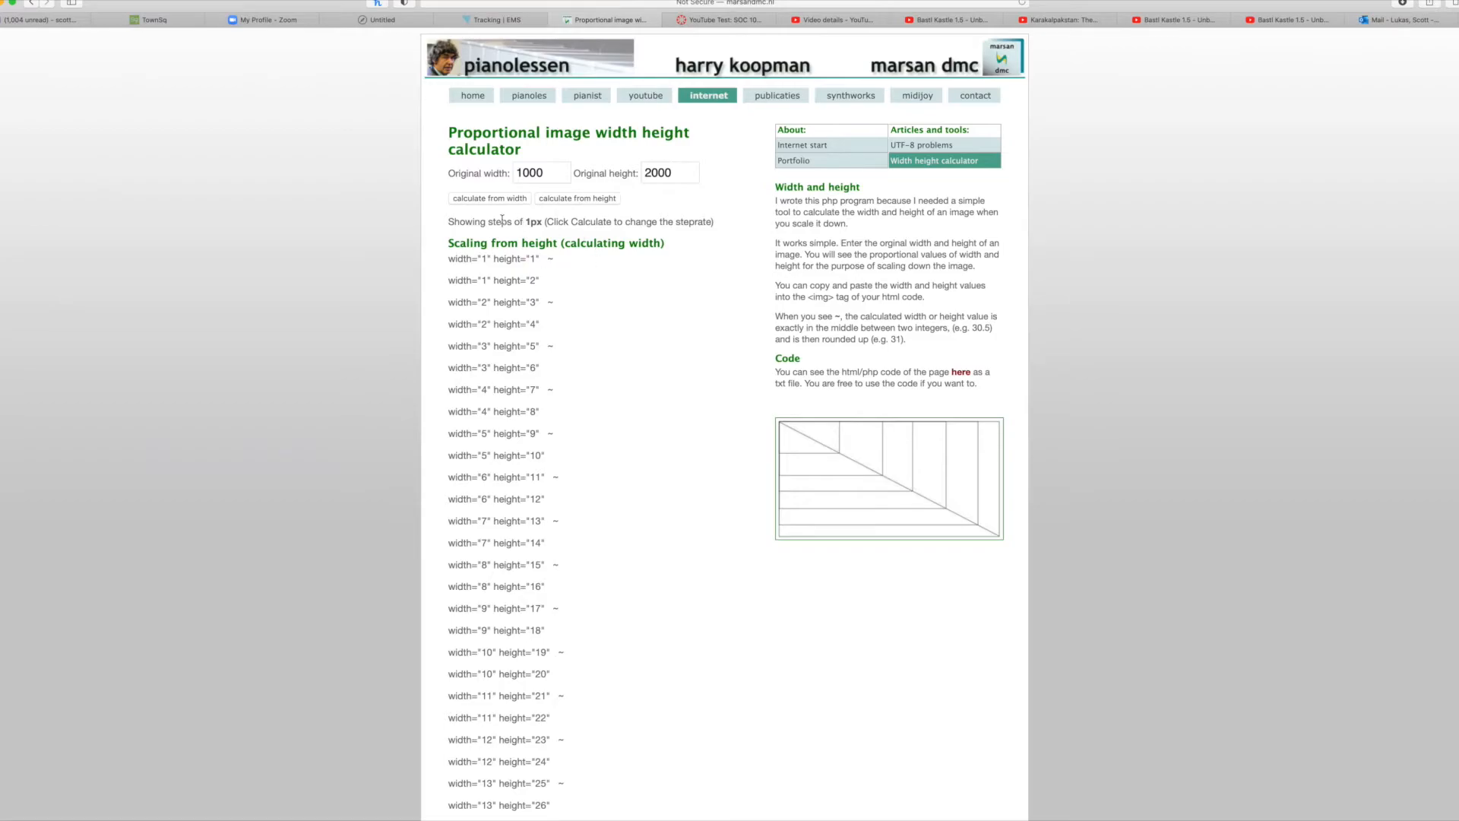
pyautogui.click(494, 199)
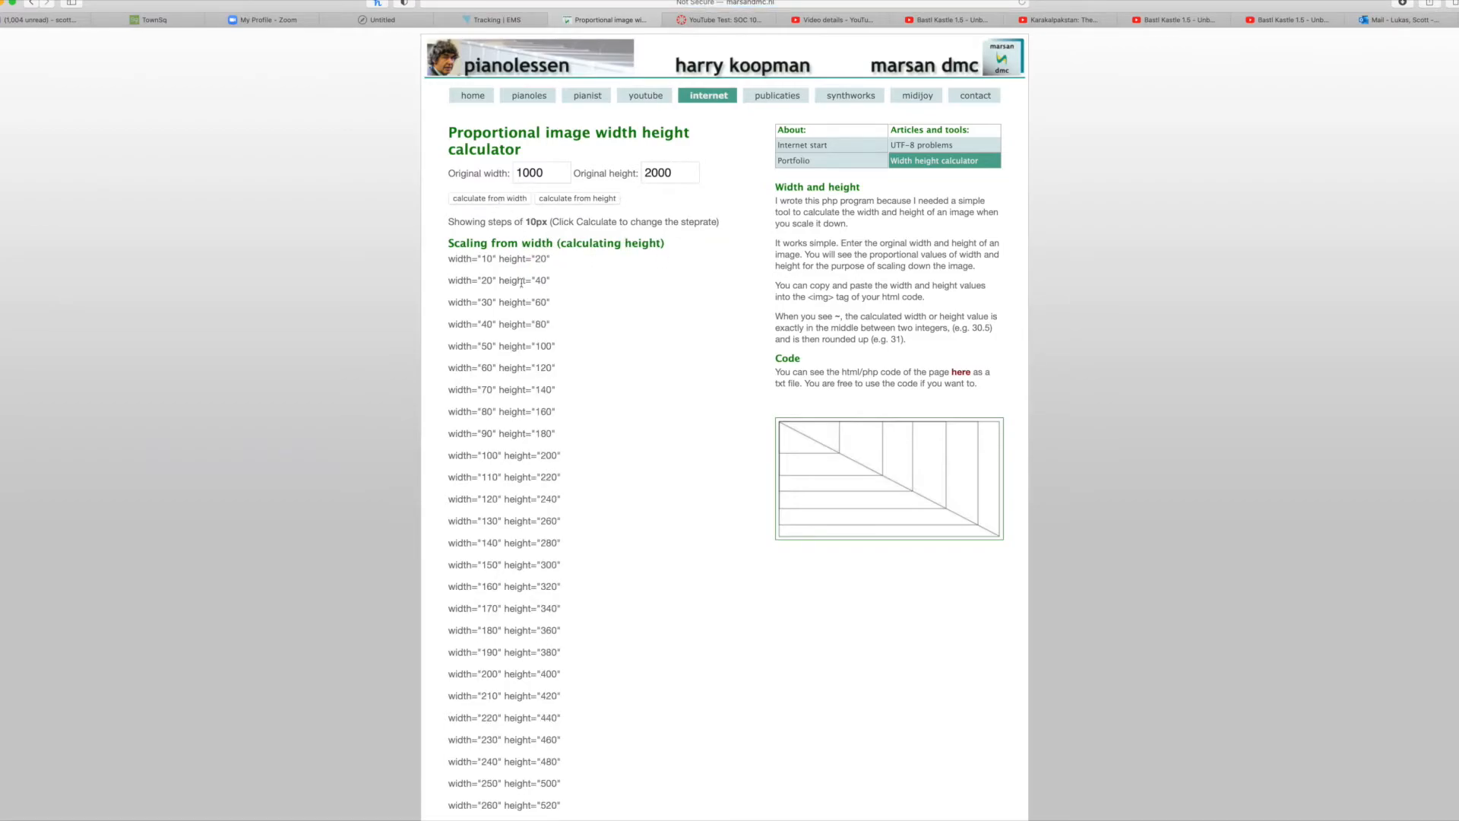
pyautogui.click(553, 172)
pyautogui.scroll(-3, 560, 462)
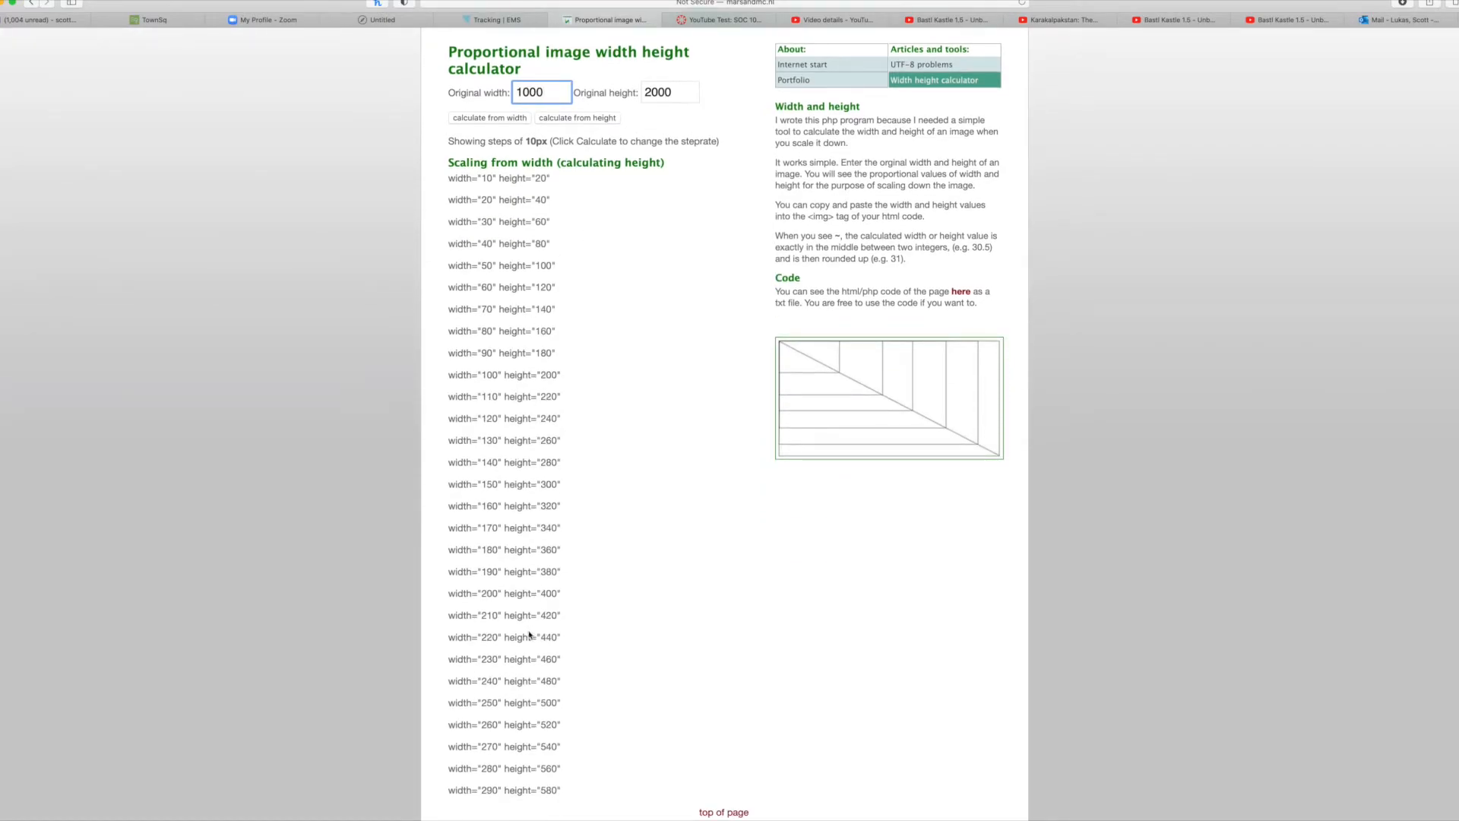
# - Return to the search results, open Squarespace's "Understanding aspect ratios" article and skim its sections
pyautogui.click(31, 4)
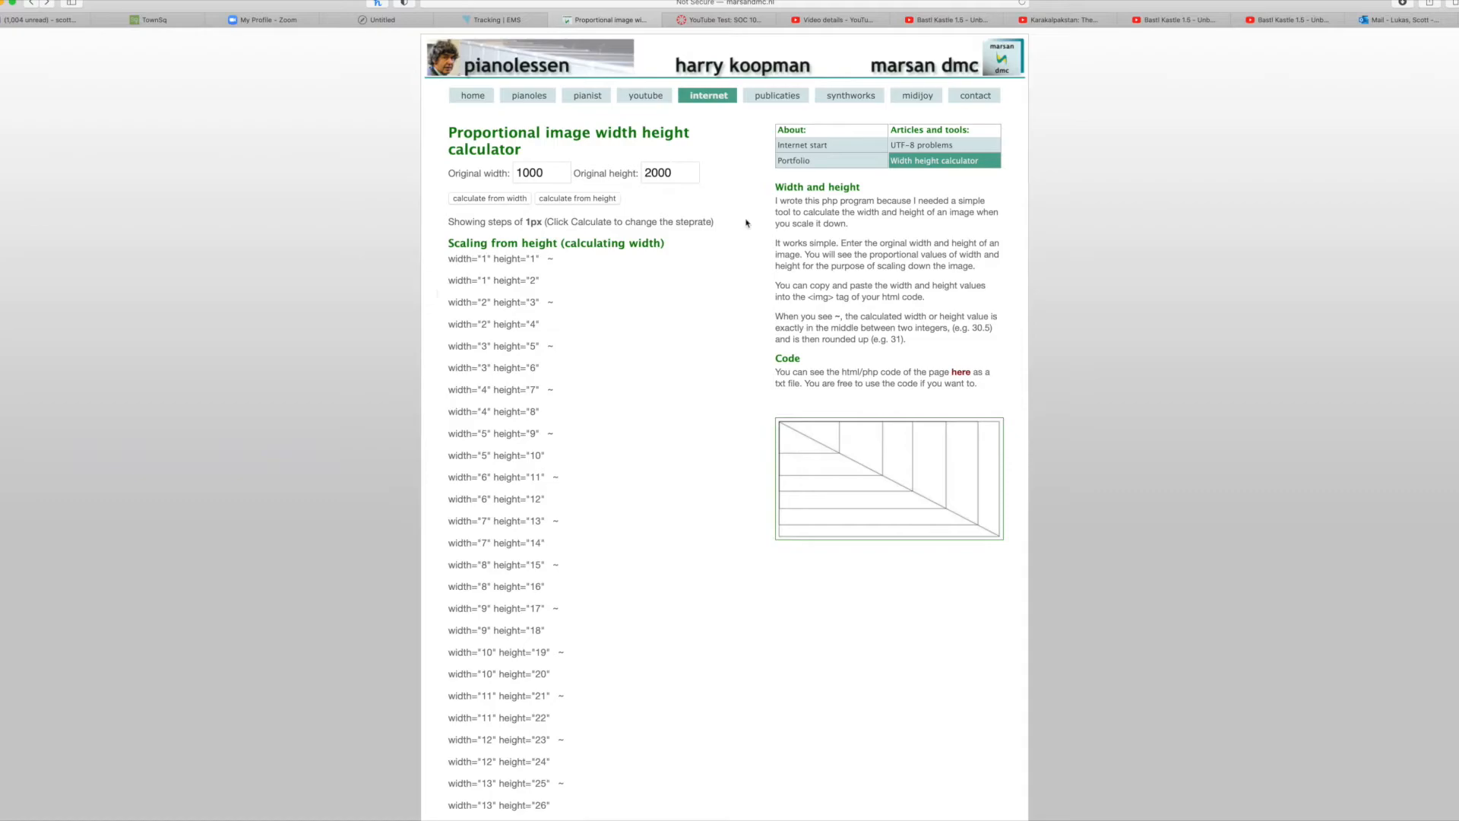
pyautogui.click(33, 3)
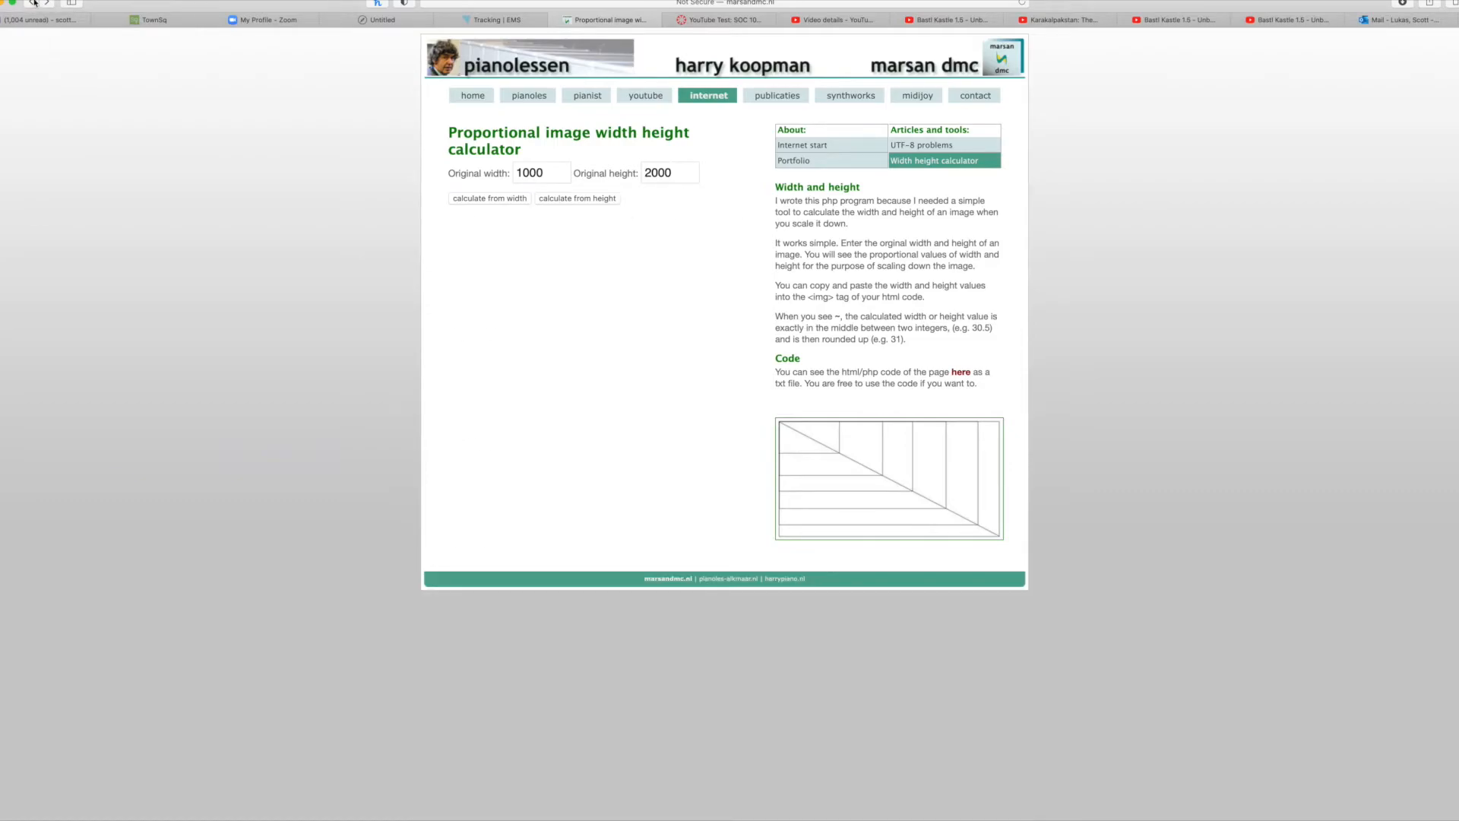
pyautogui.click(31, 5)
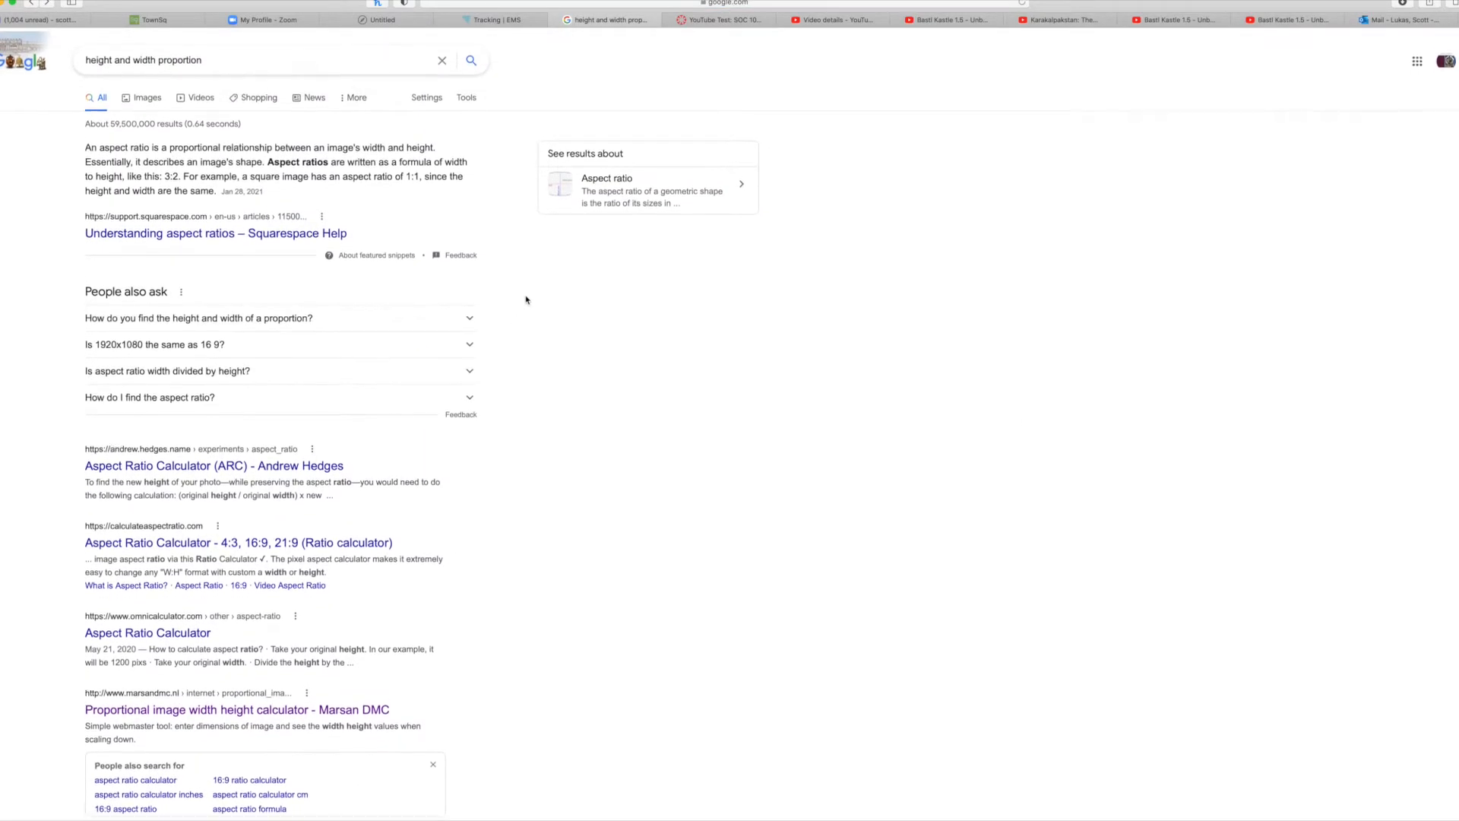
pyautogui.click(254, 231)
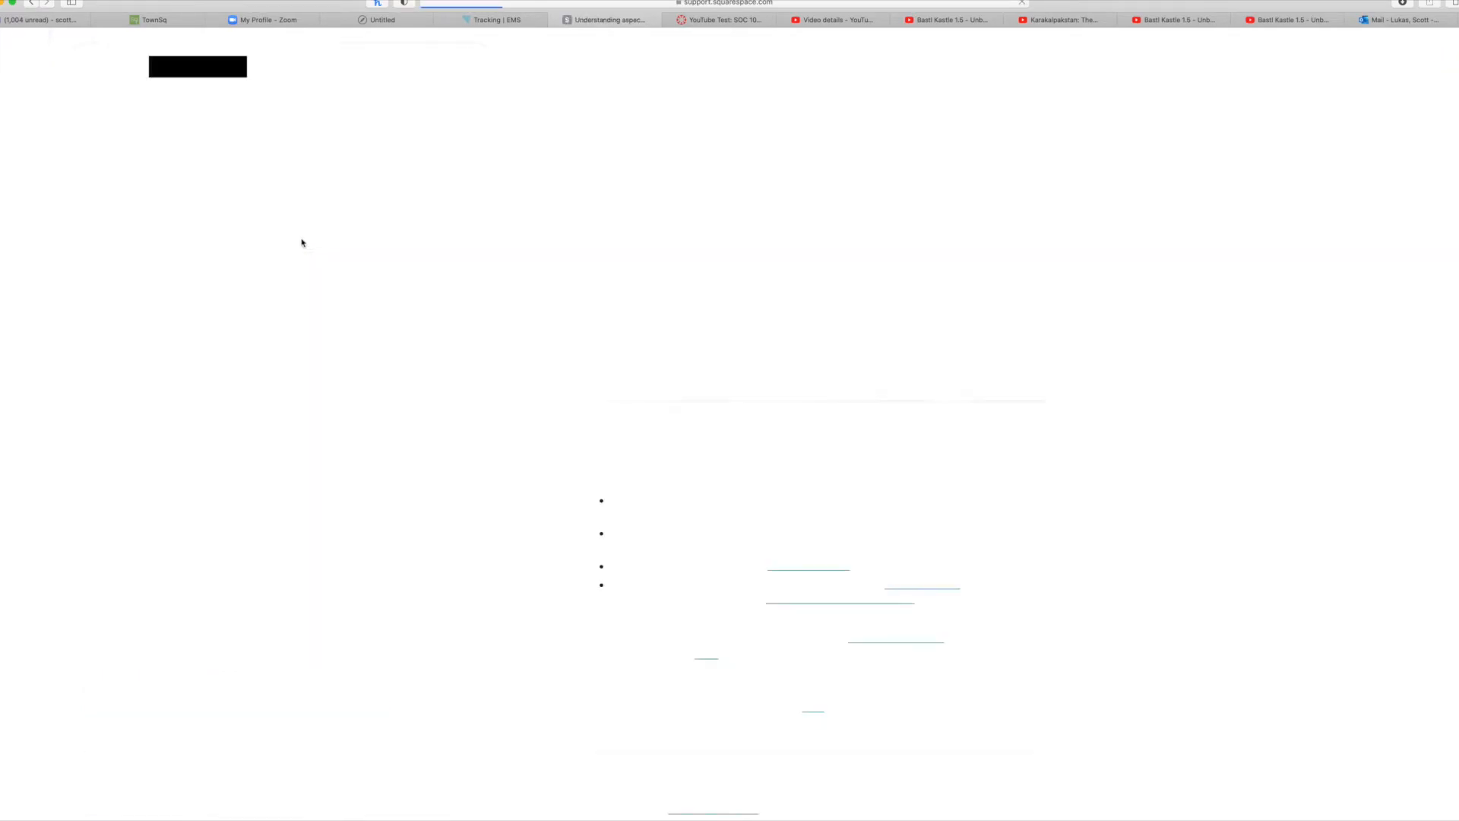
pyautogui.scroll(-7, 919, 455)
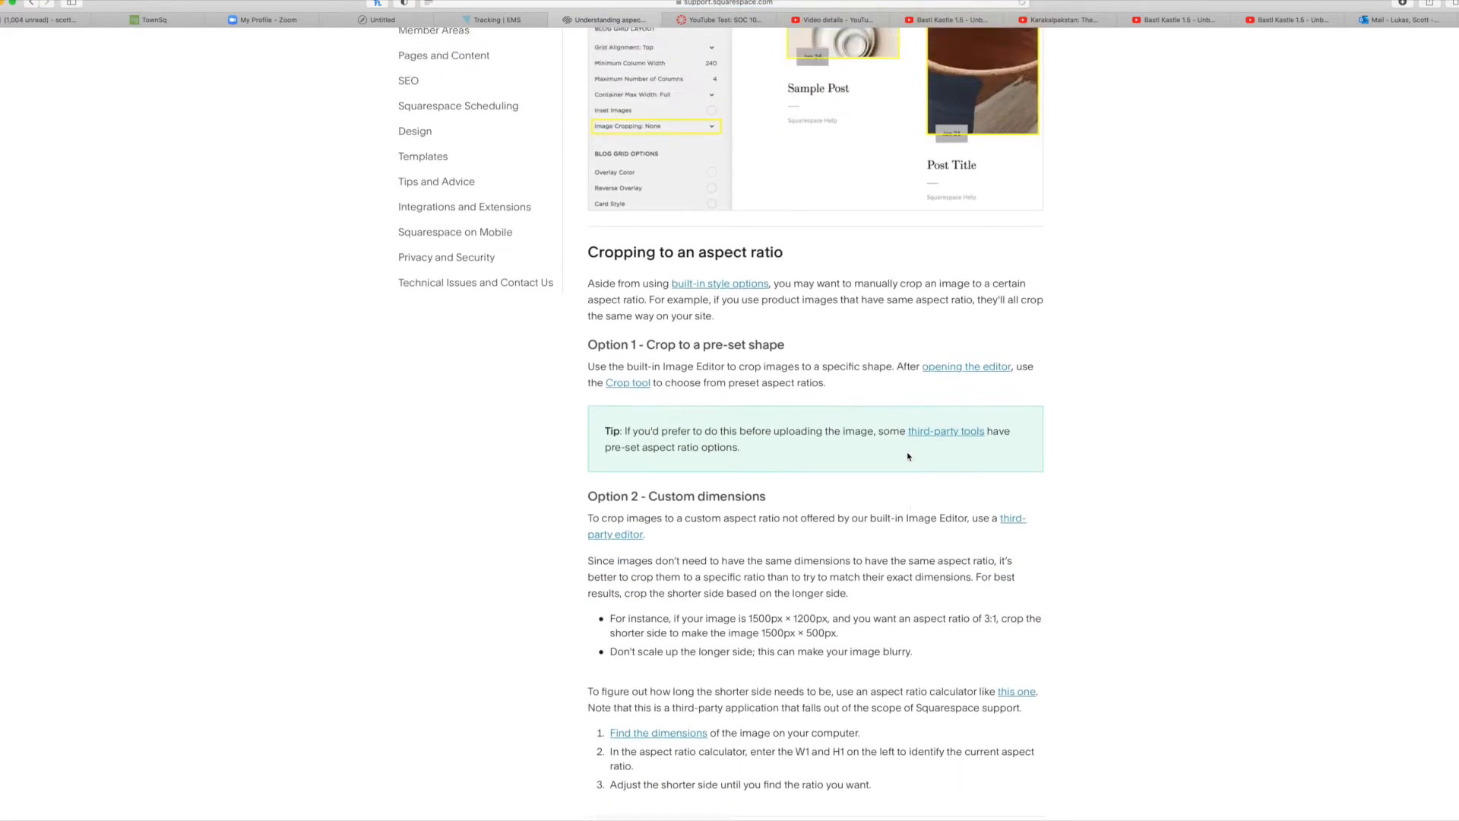
pyautogui.scroll(15, 908, 455)
pyautogui.scroll(-10, 908, 456)
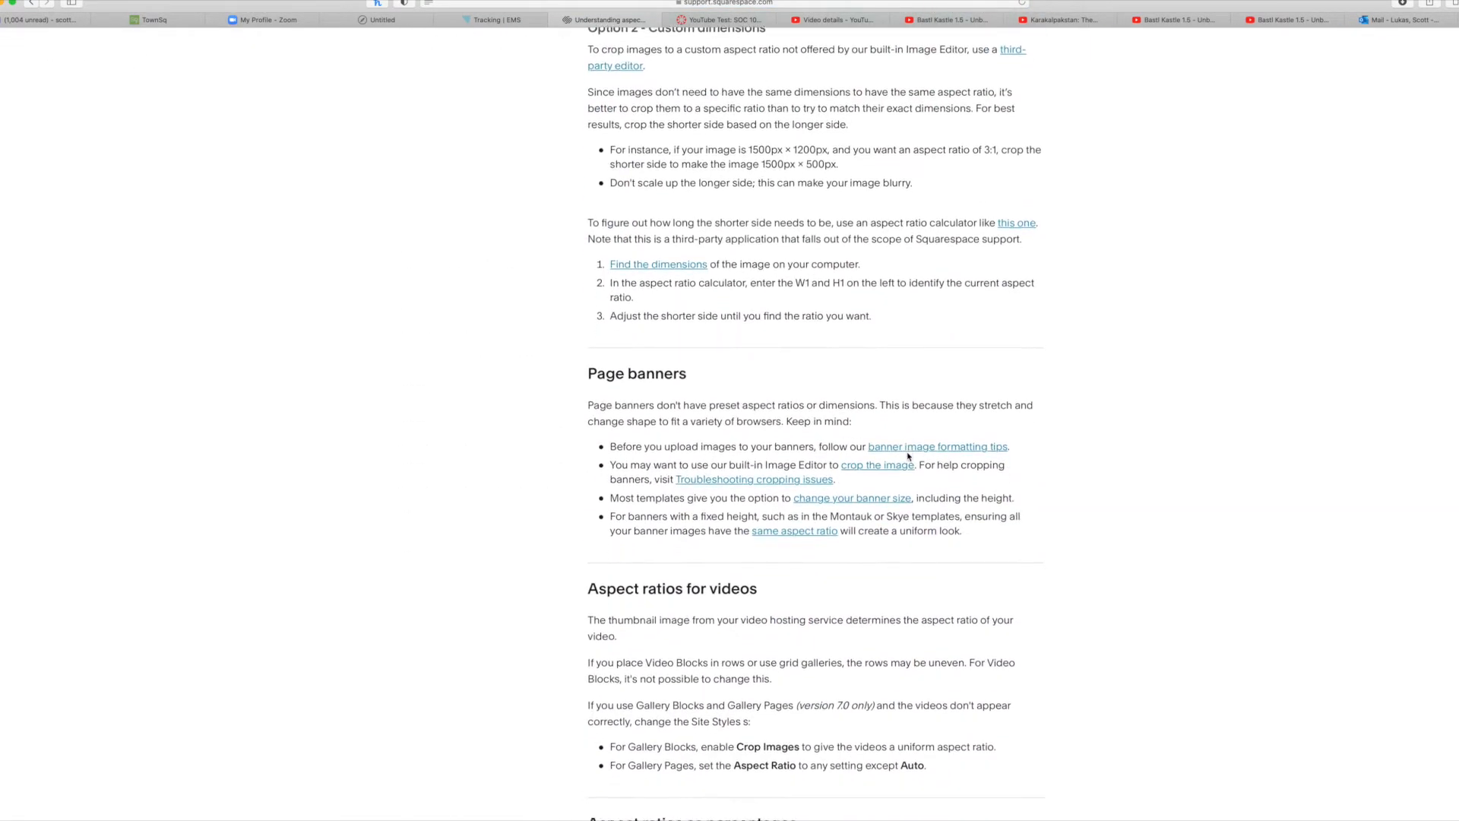
pyautogui.scroll(15, 908, 456)
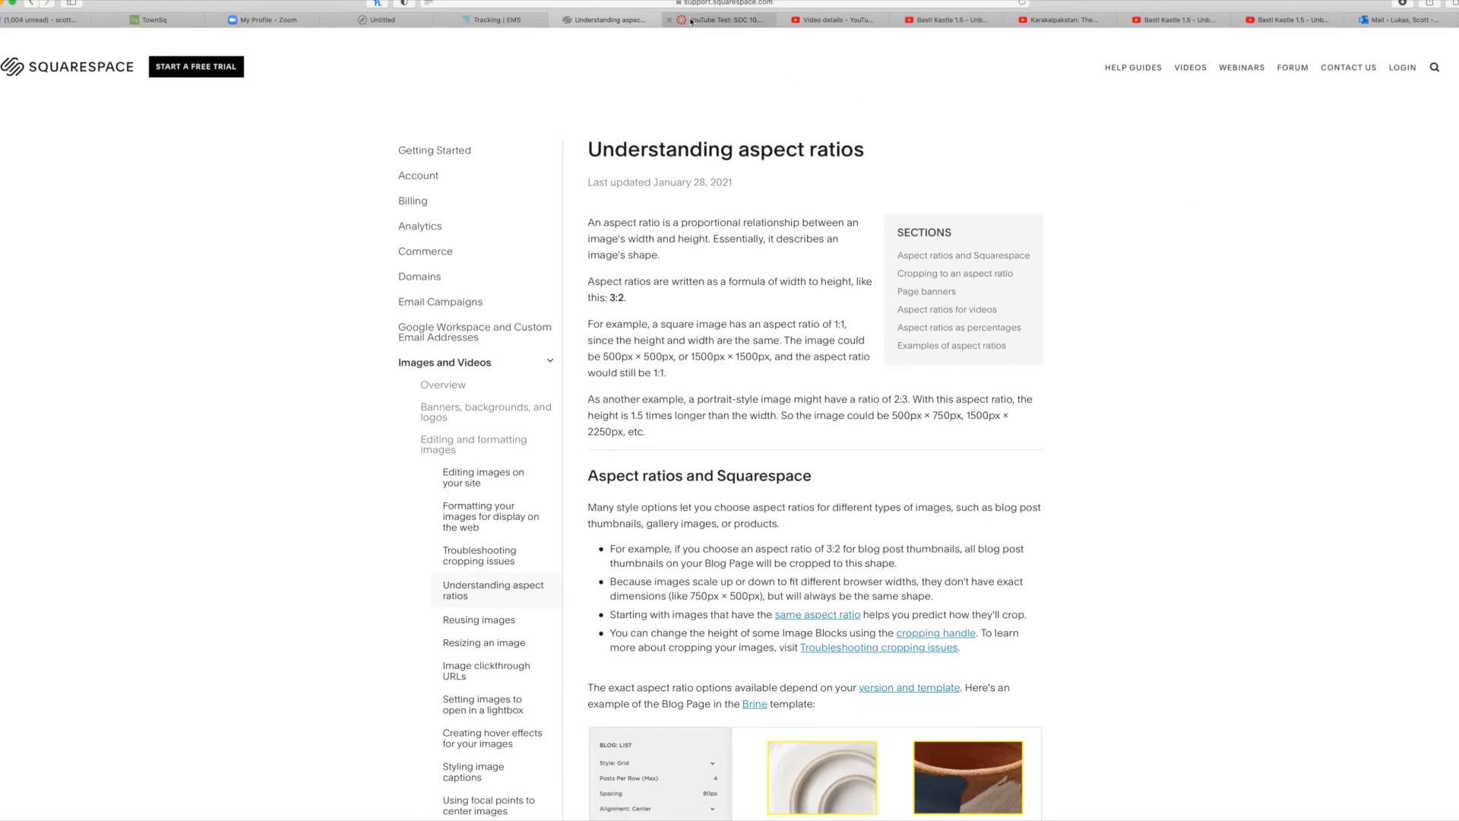
# - In Canvas, save the page with the second Option 3 iframe at width 560 and height 315, and check both players
pyautogui.click(721, 20)
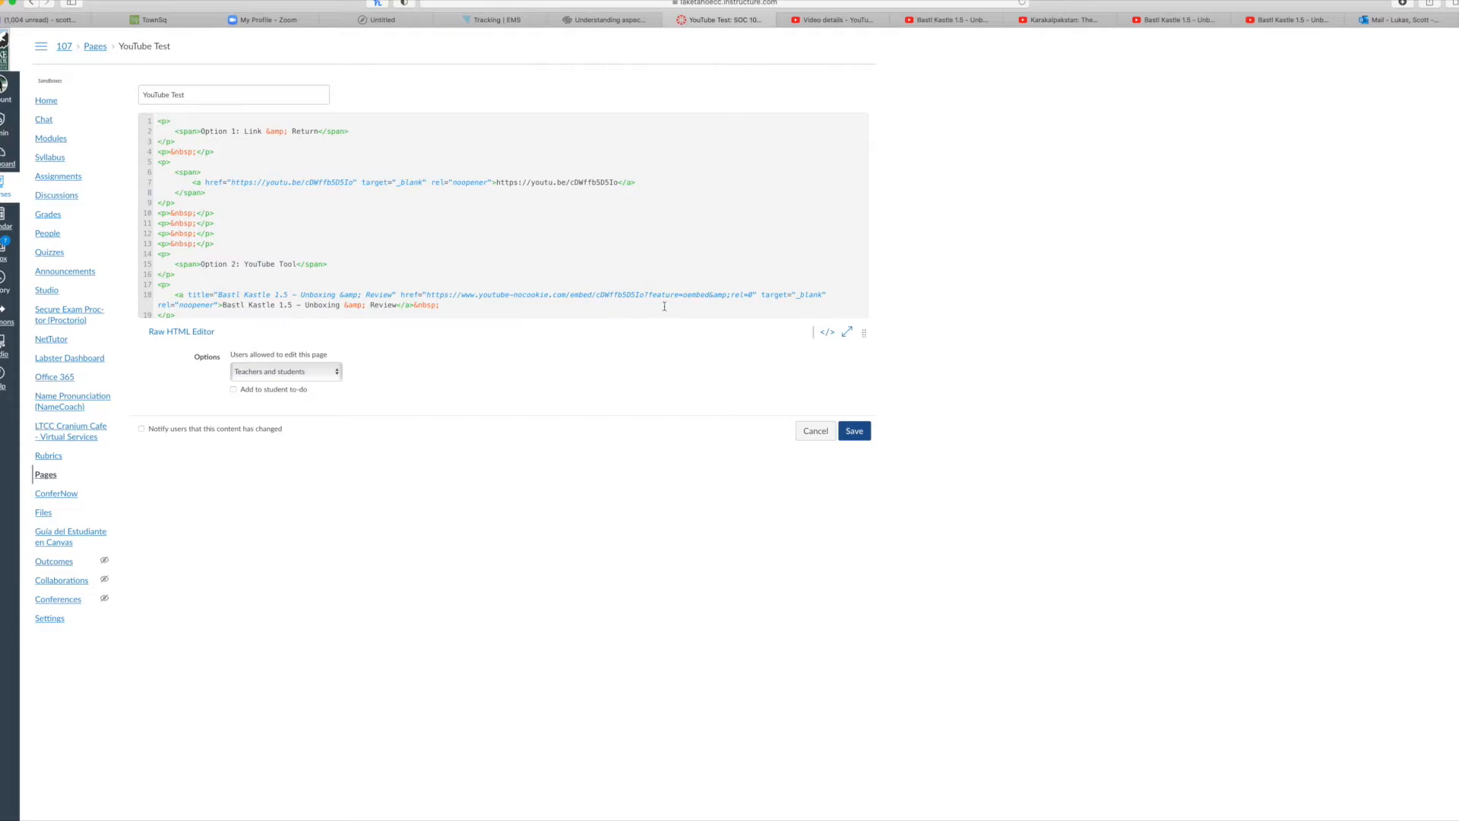
pyautogui.scroll(-6, 676, 296)
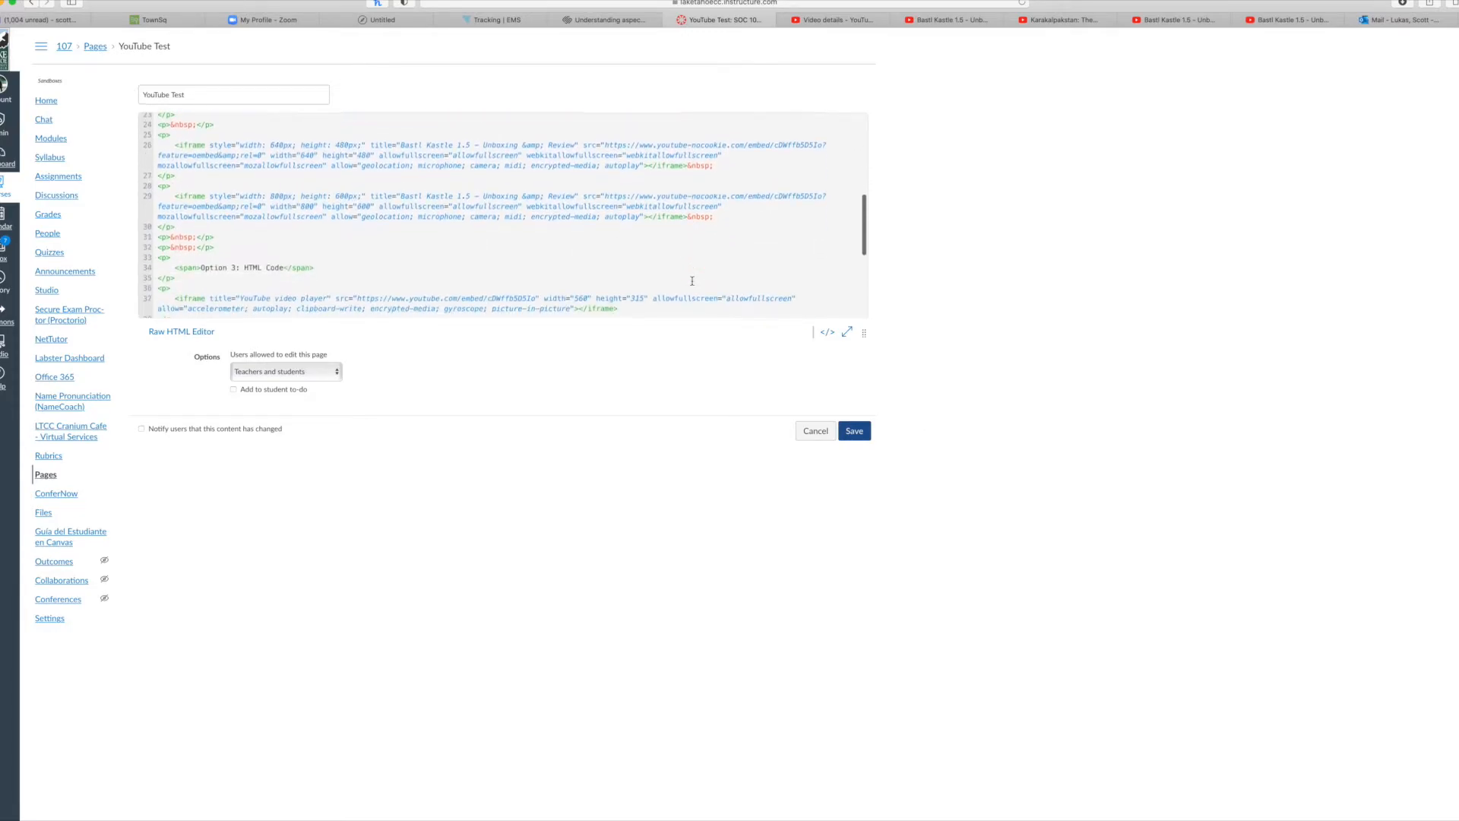
pyautogui.scroll(-4, 692, 281)
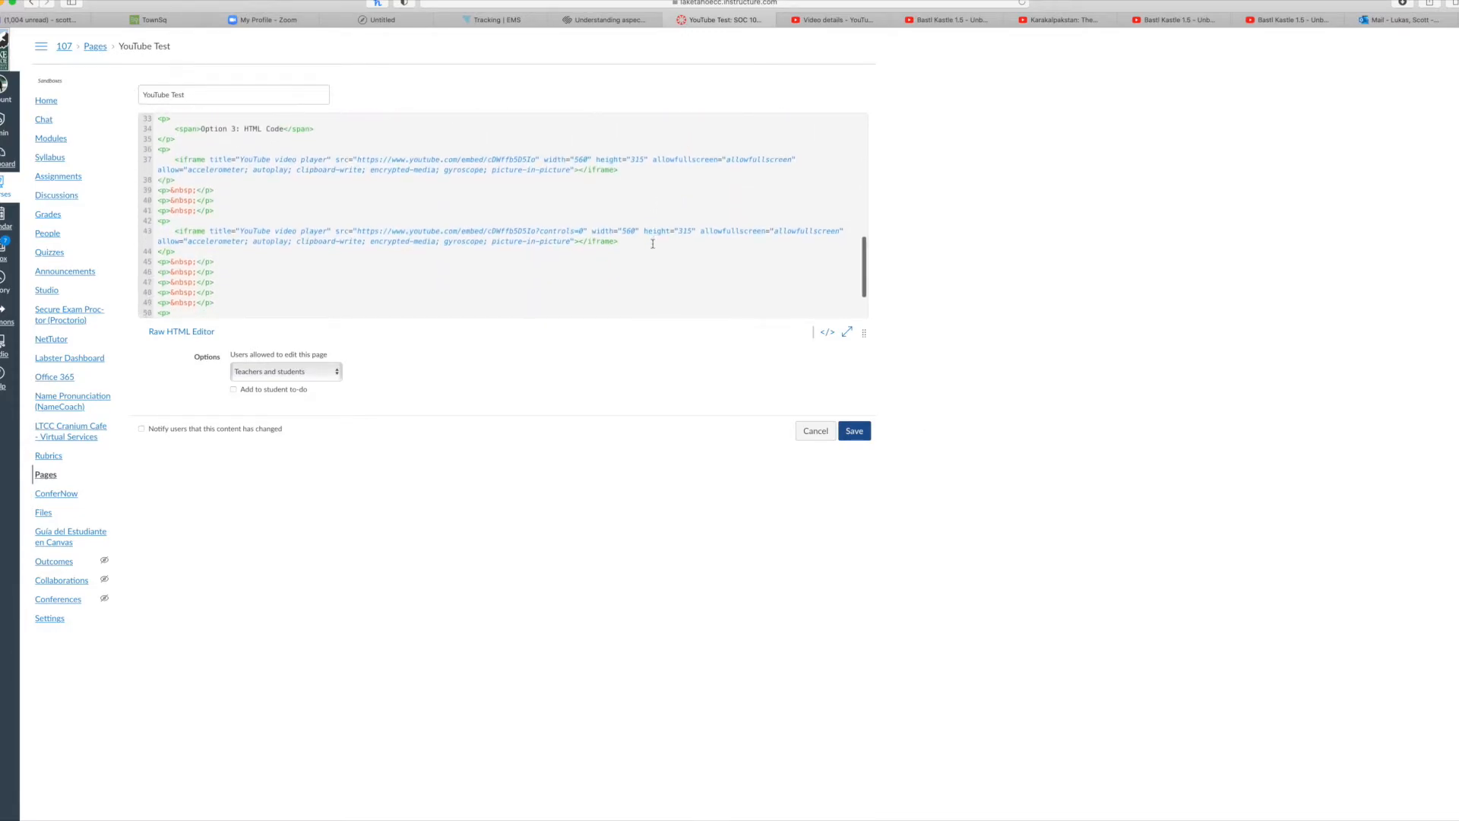
pyautogui.click(857, 436)
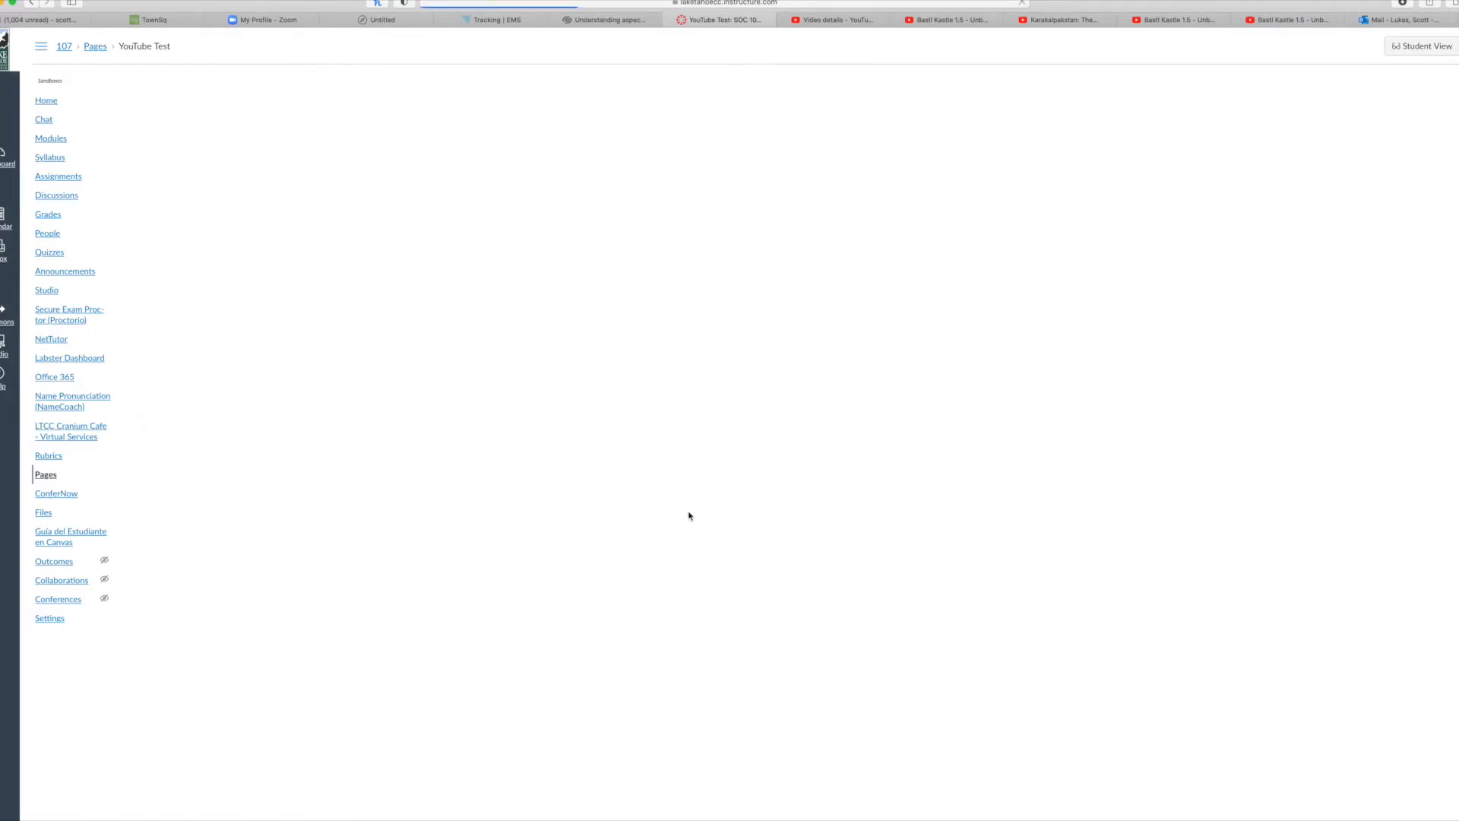
pyautogui.scroll(-10, 629, 476)
pyautogui.scroll(-5, 629, 477)
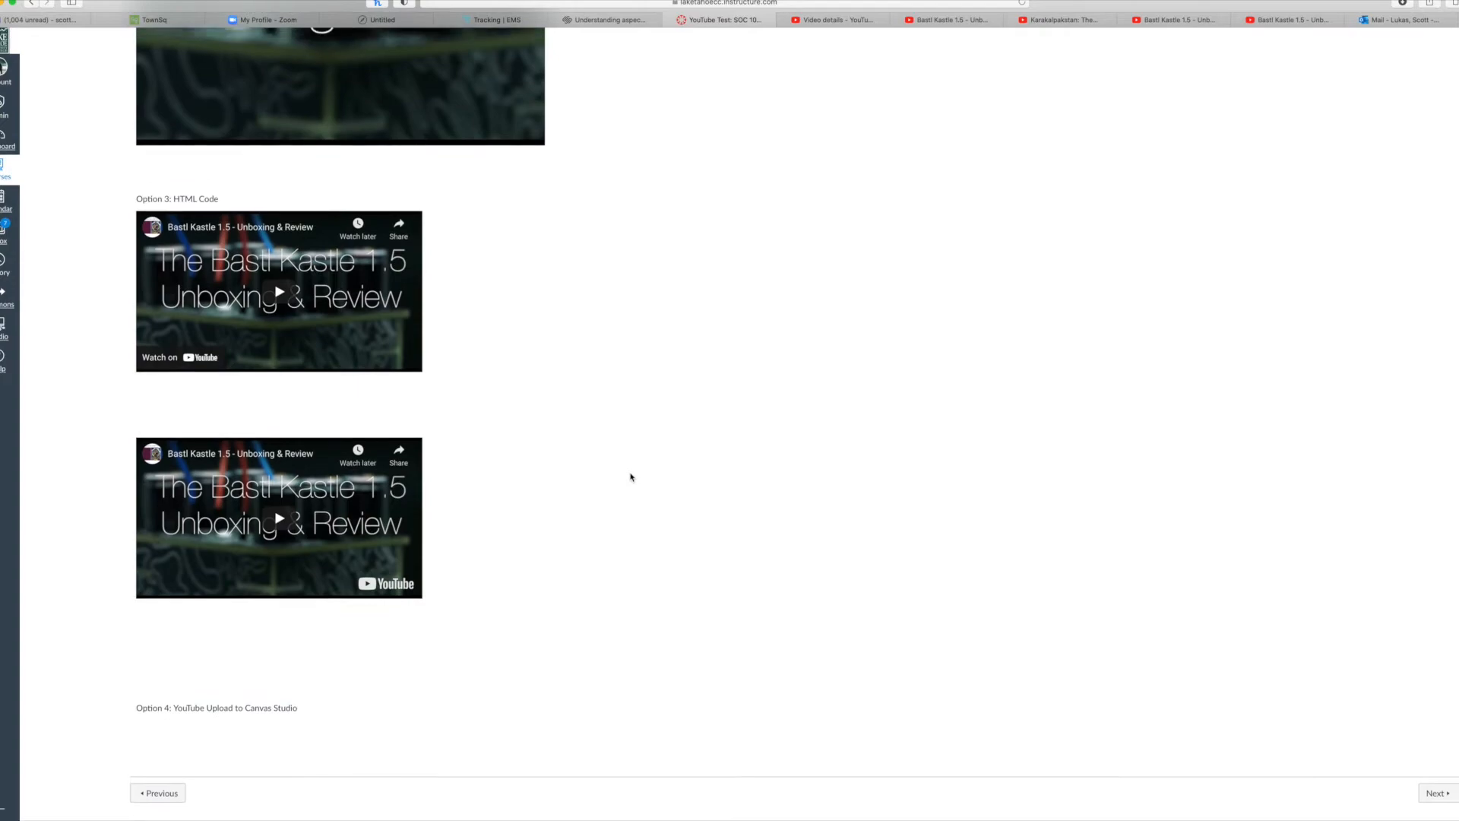
pyautogui.scroll(3, 629, 553)
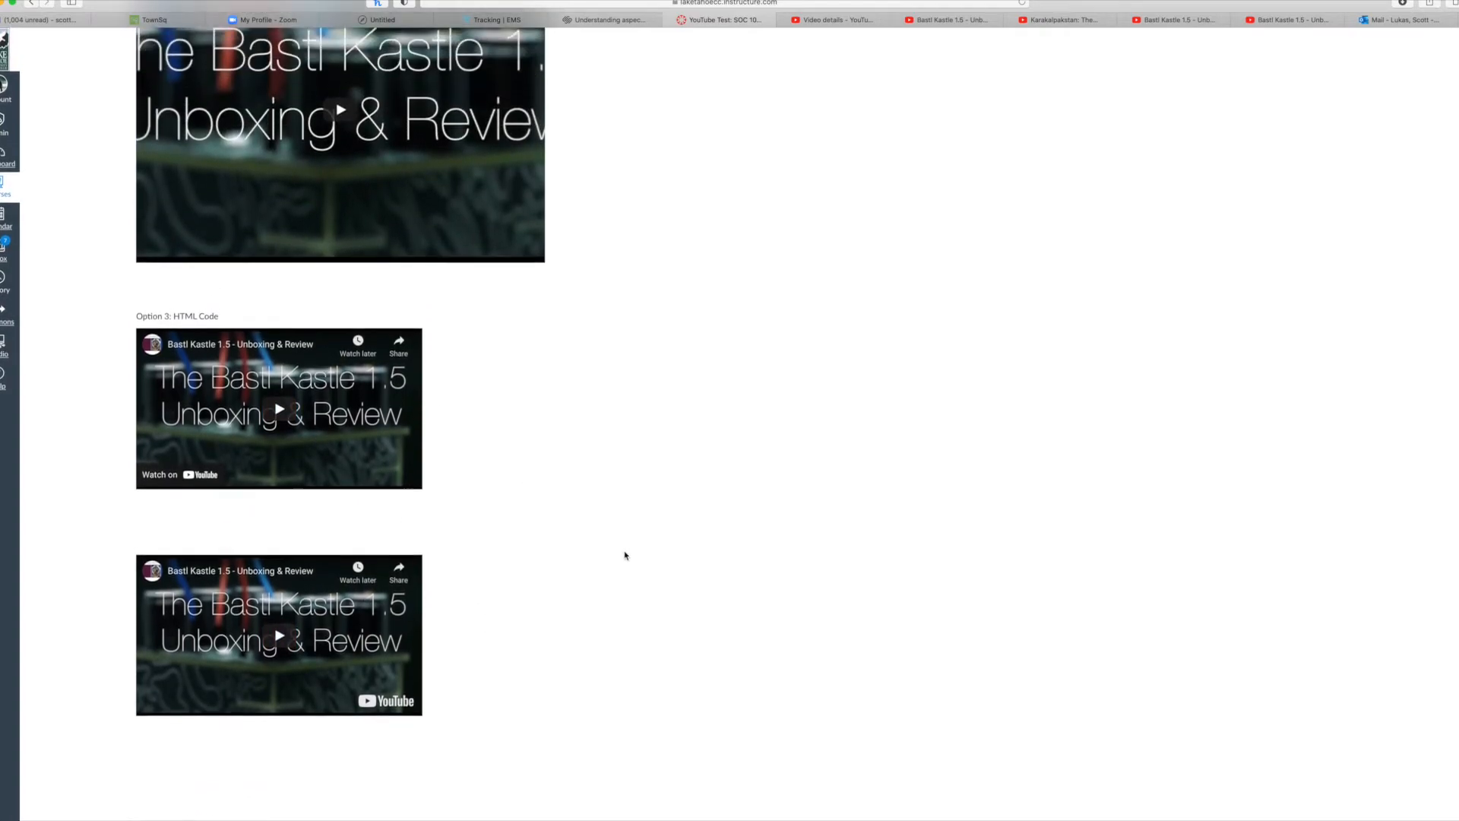
pyautogui.scroll(-3, 625, 555)
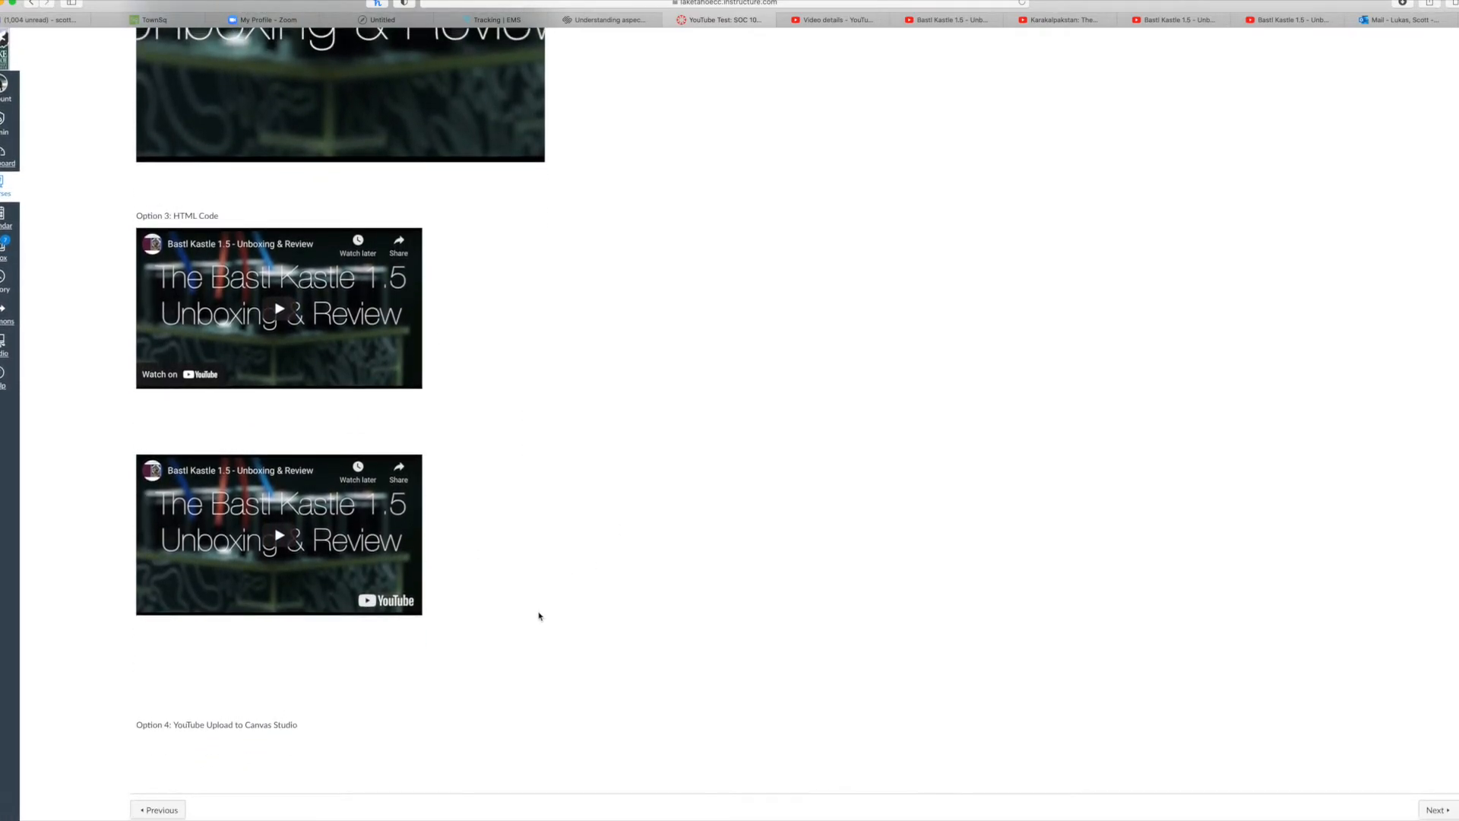
pyautogui.click(3, 690)
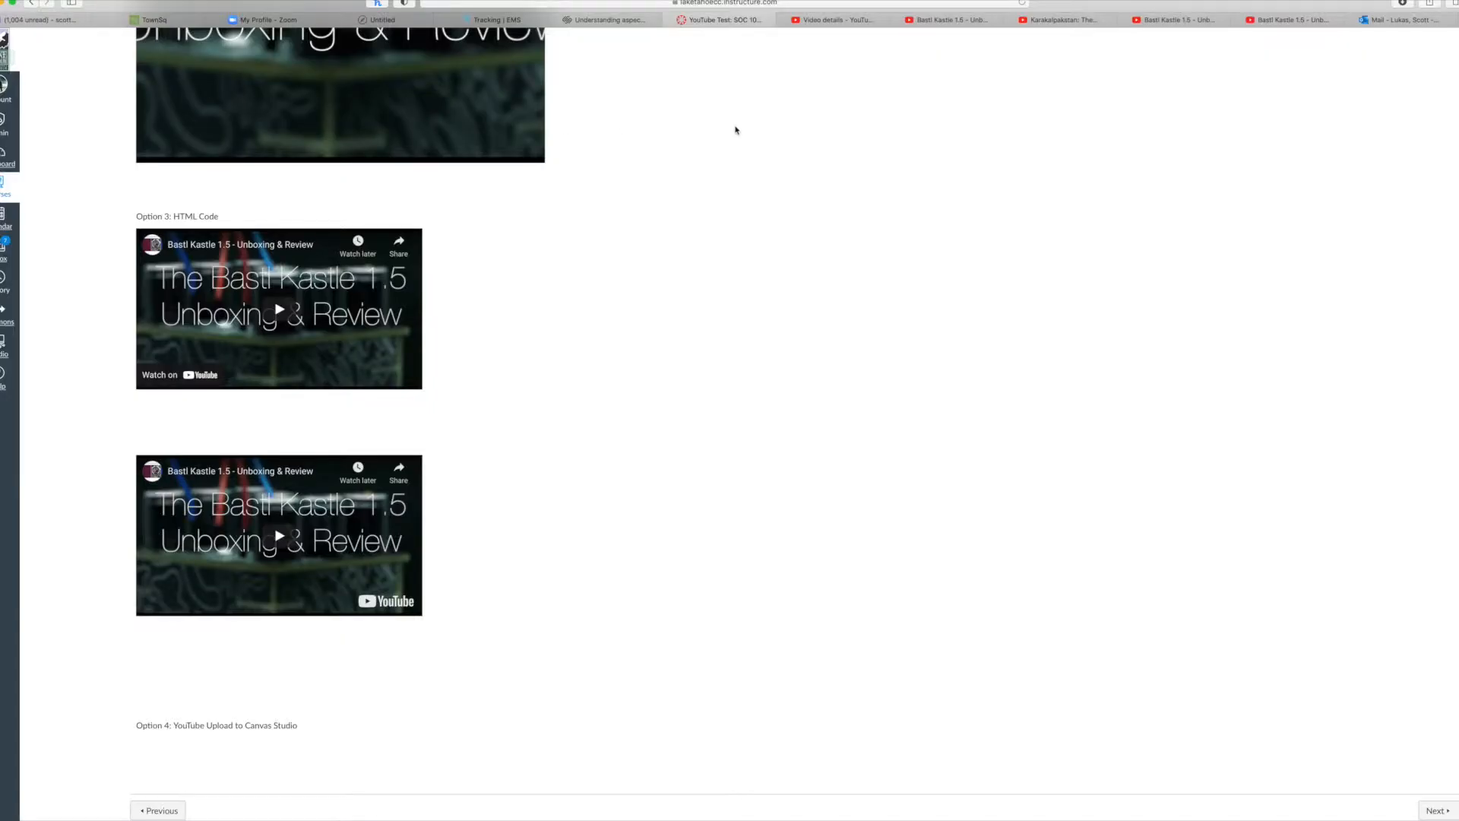
pyautogui.scroll(-1, 727, 153)
# - On YouTube, close the embed code of the Bastl Kastle 1.5 video and copy the video's share link
pyautogui.click(955, 21)
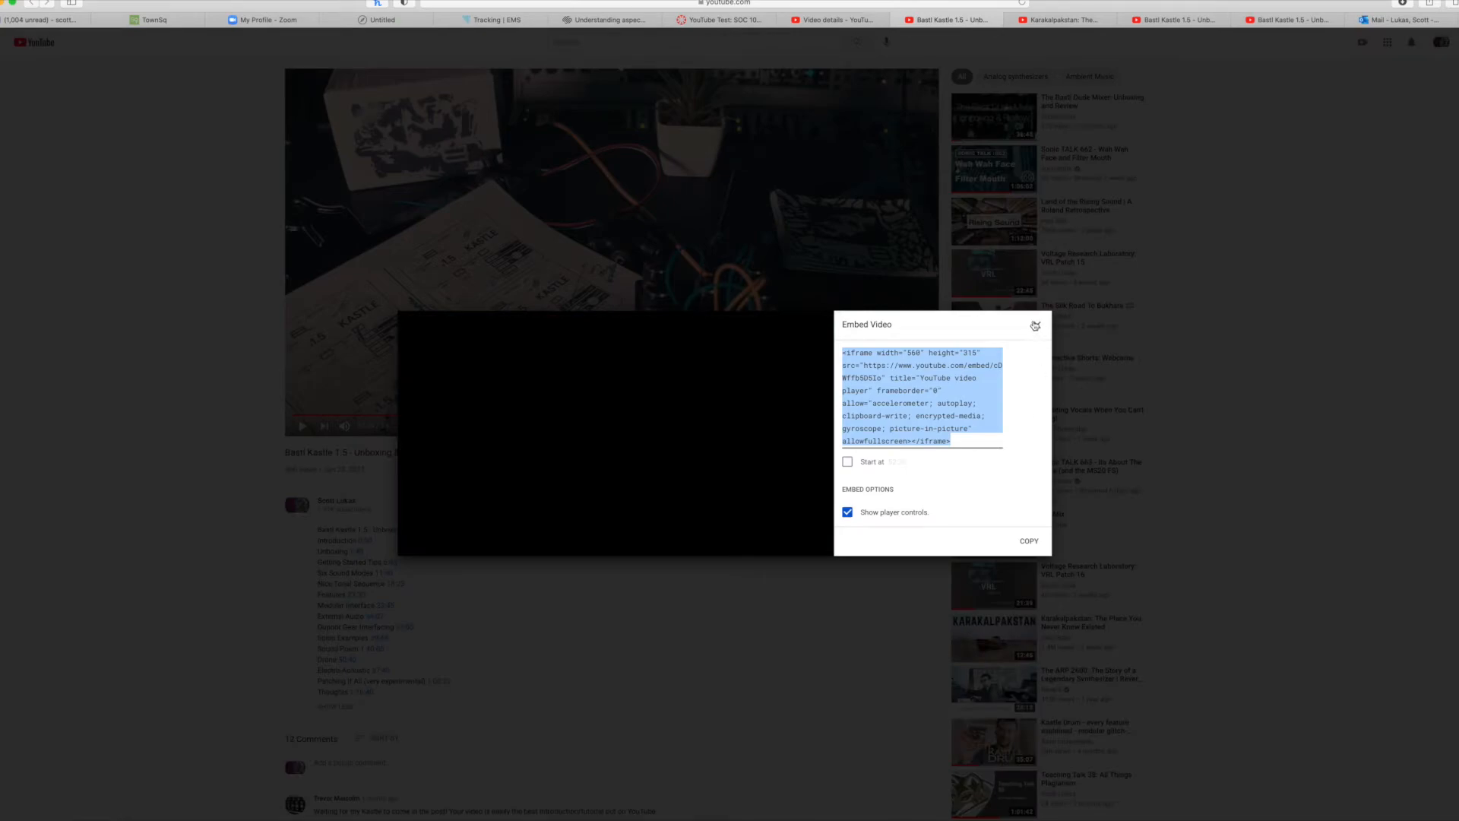
pyautogui.click(1035, 326)
pyautogui.click(848, 471)
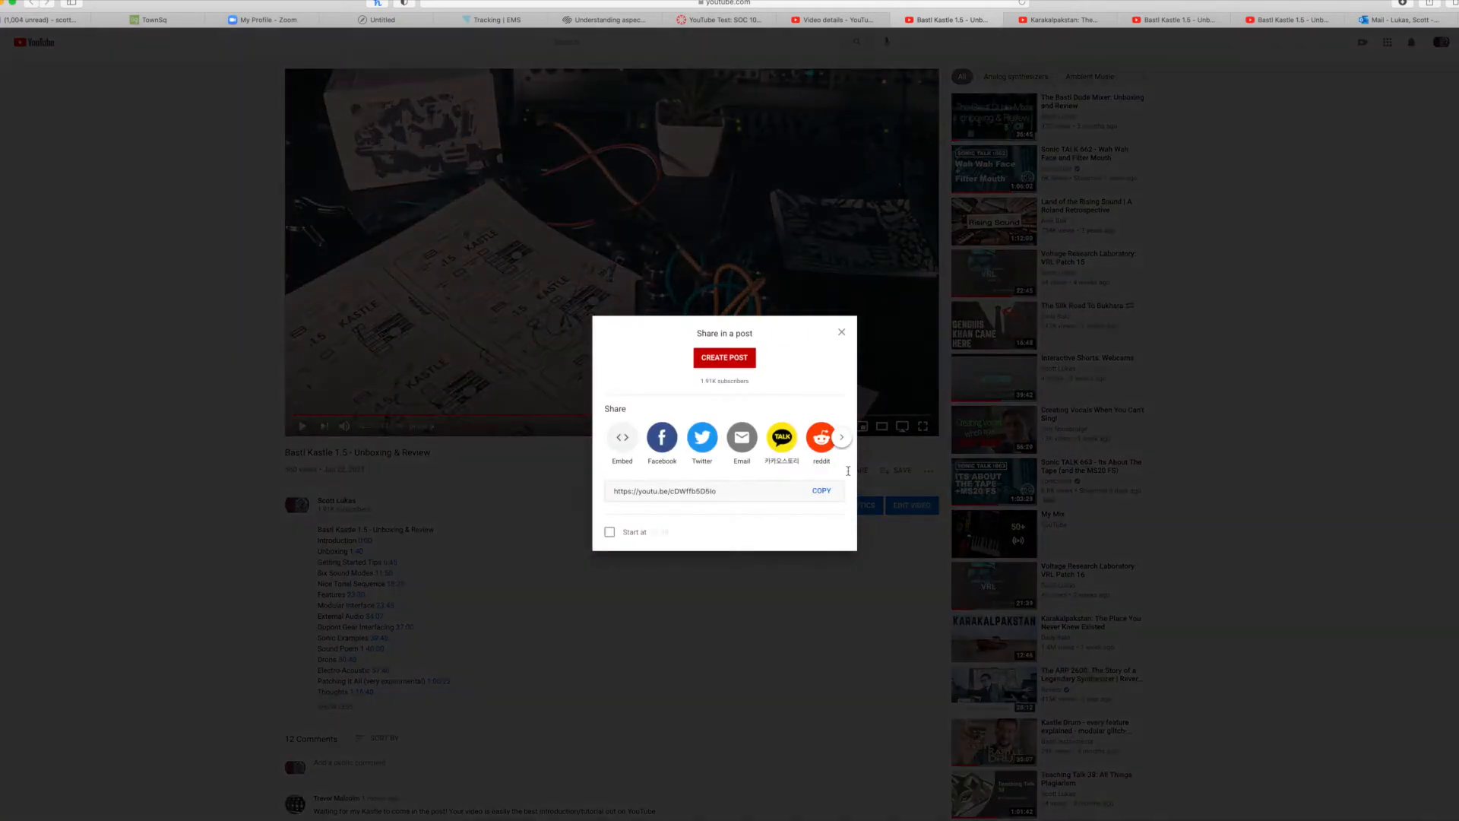
pyautogui.click(820, 490)
pyautogui.click(840, 332)
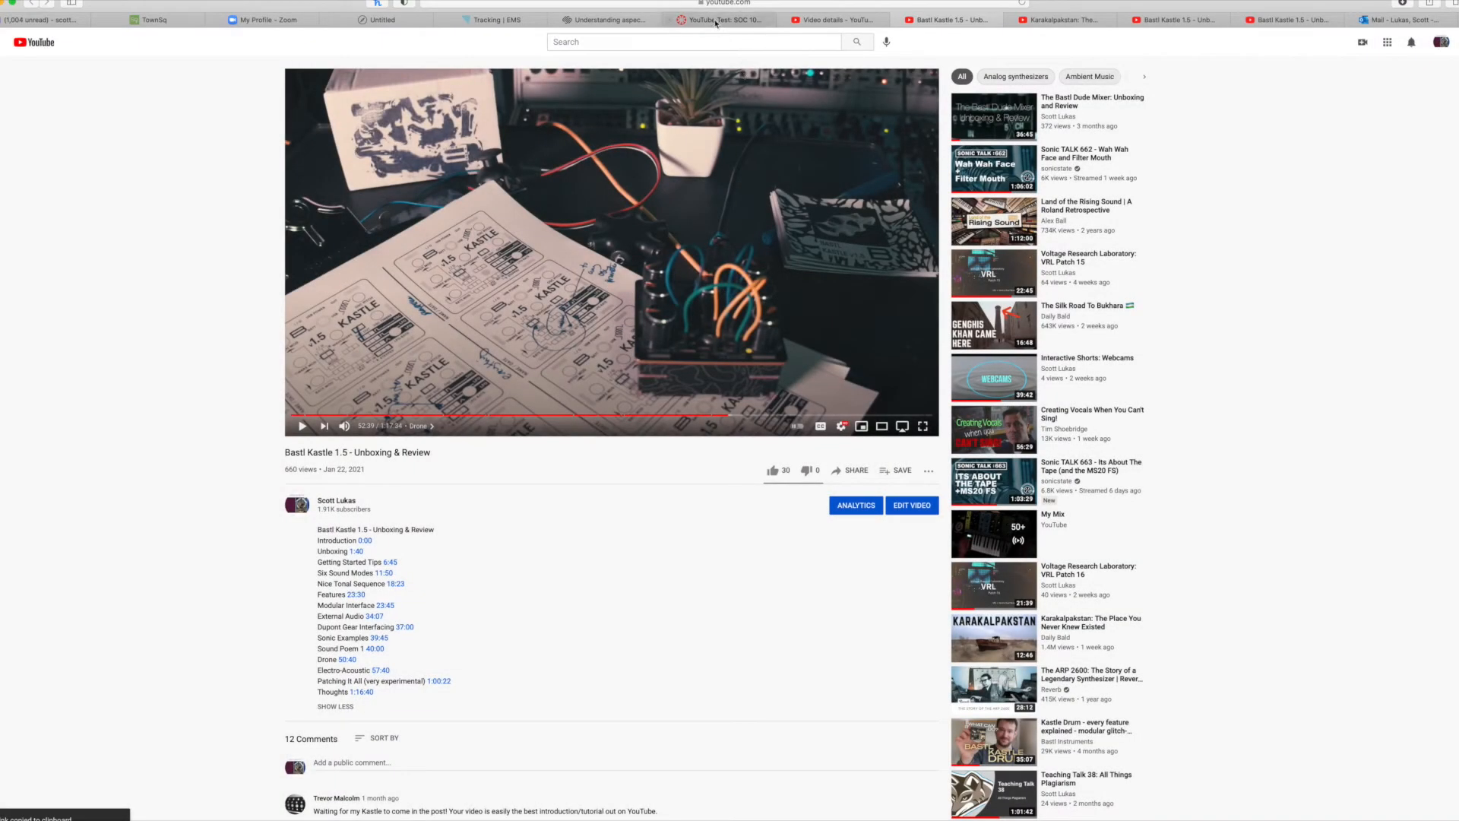
# - Back in Canvas, open the page for editing, view the Canvas Studio library, close it without adding media, and save the page
pyautogui.click(723, 20)
pyautogui.scroll(15, 617, 370)
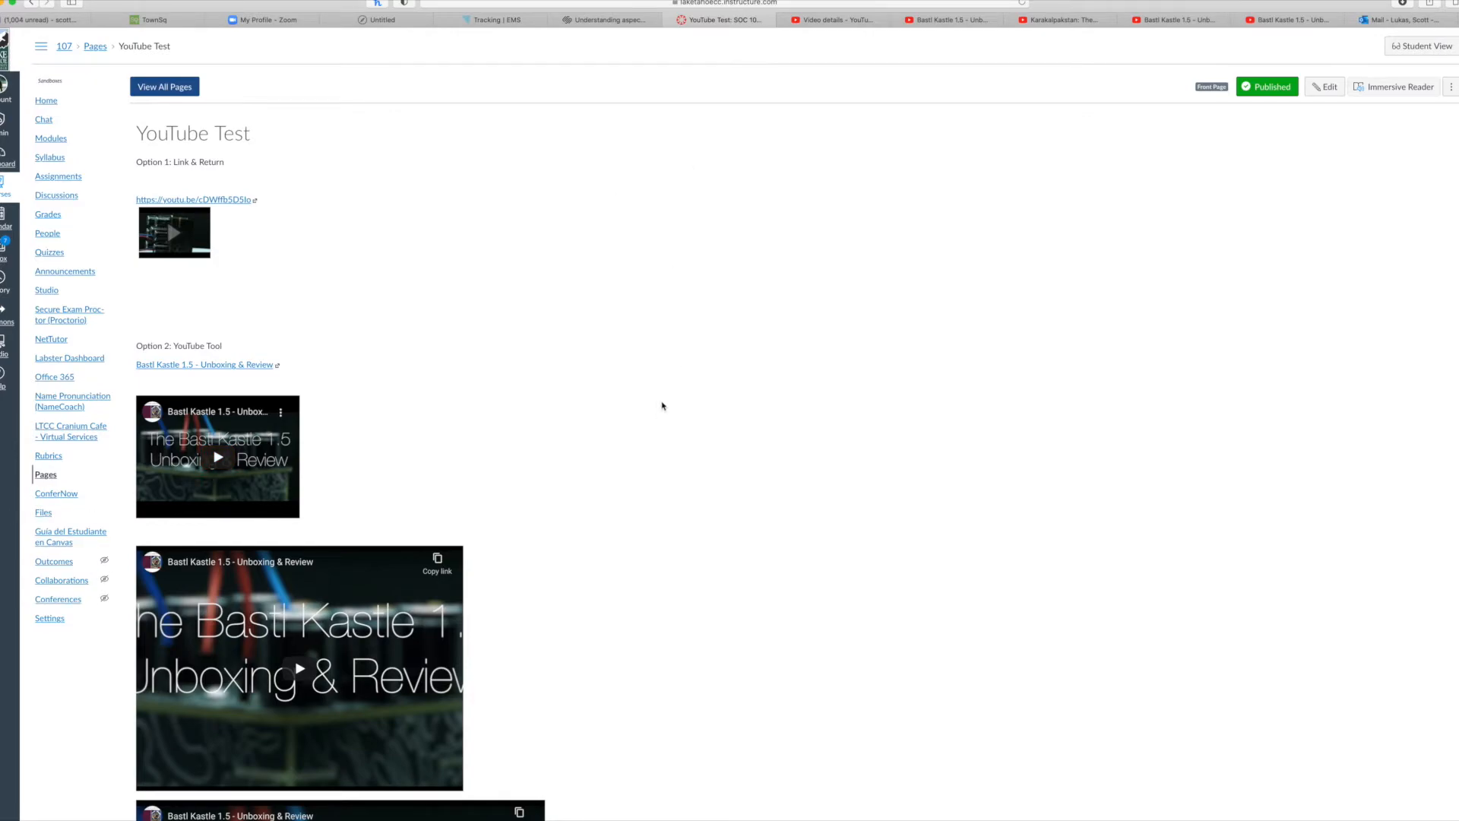
pyautogui.click(1326, 87)
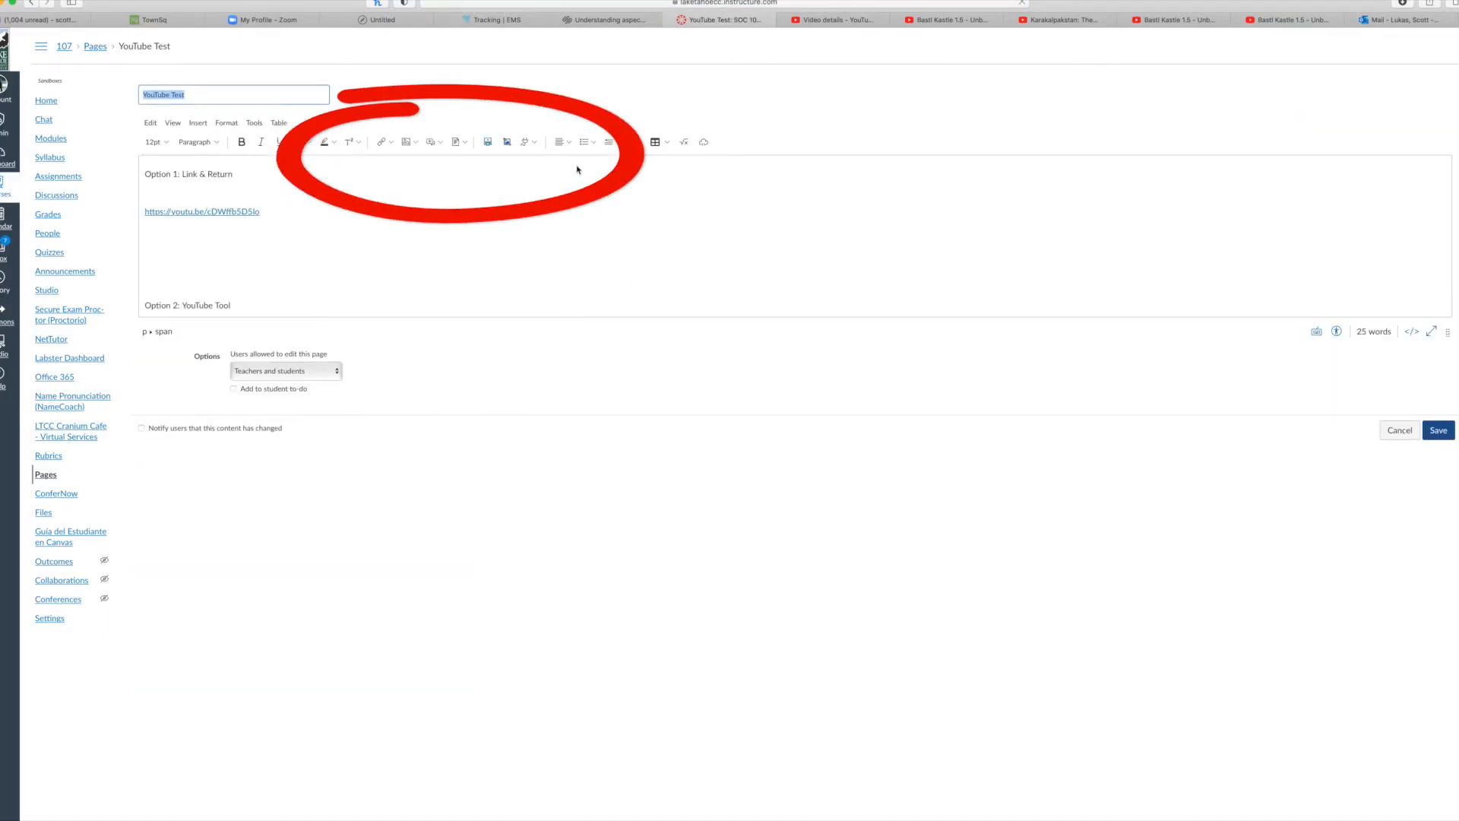
pyautogui.click(487, 142)
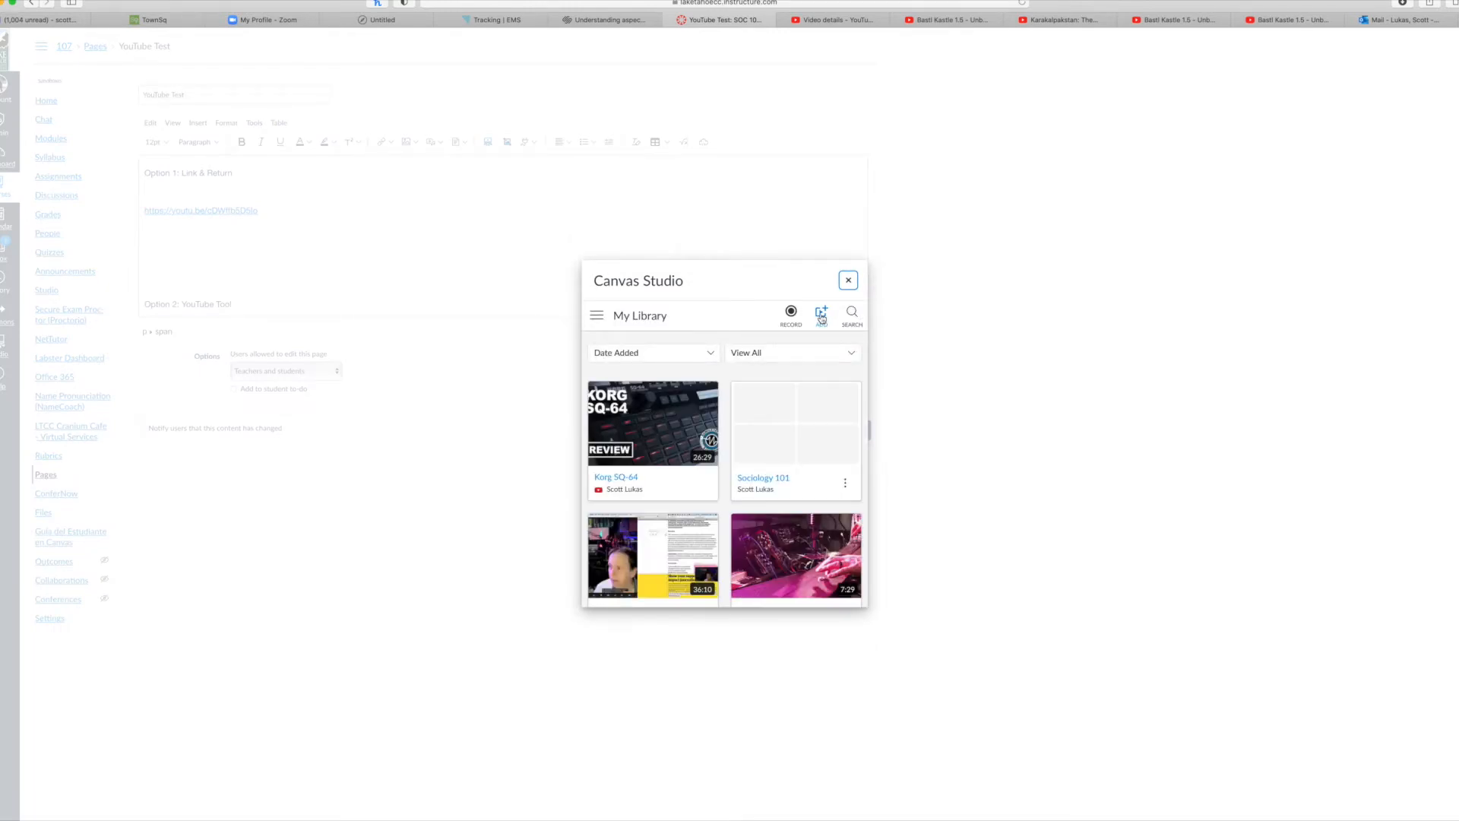
pyautogui.click(847, 279)
pyautogui.click(834, 438)
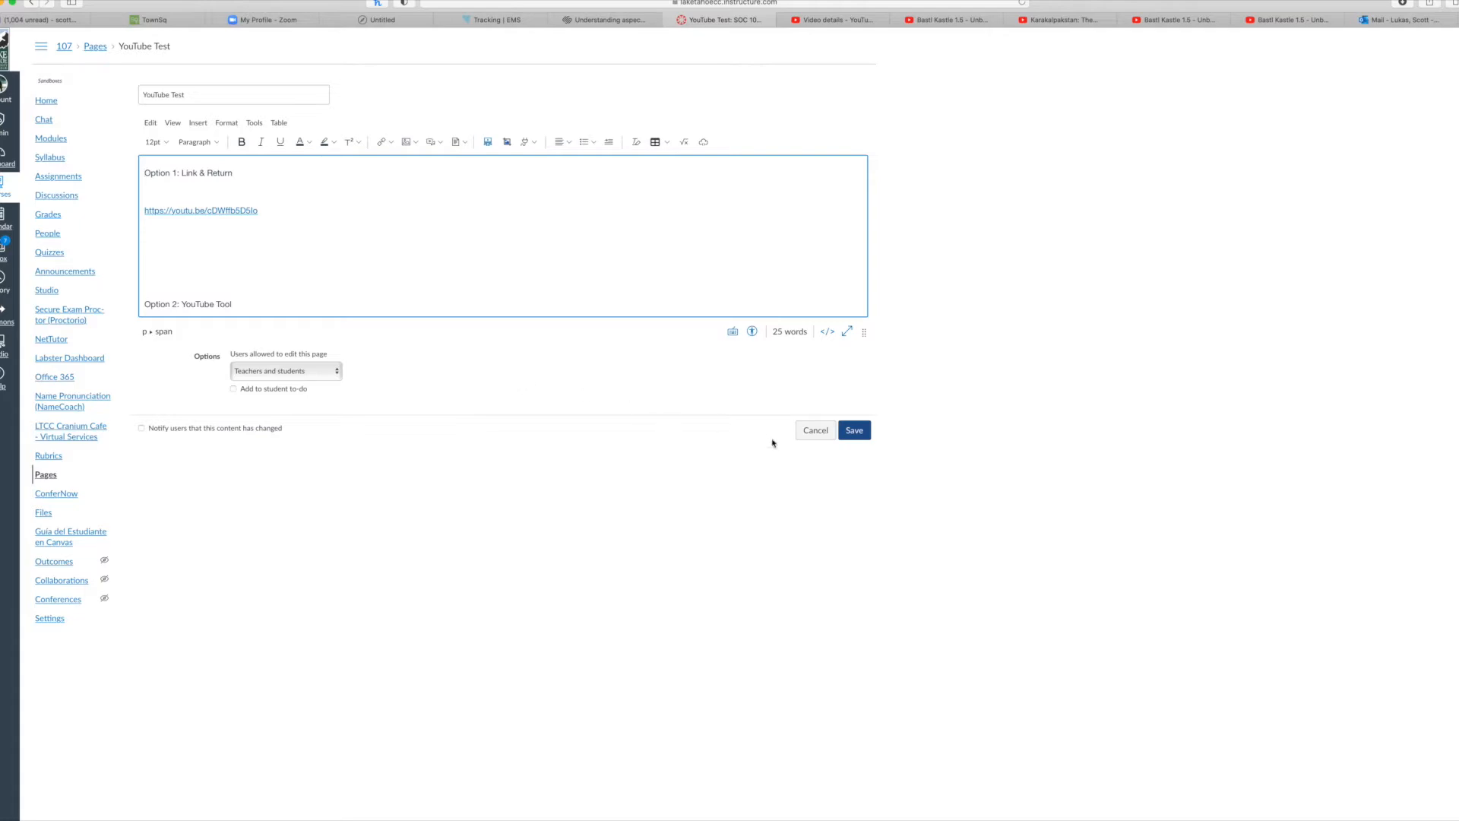
pyautogui.click(854, 430)
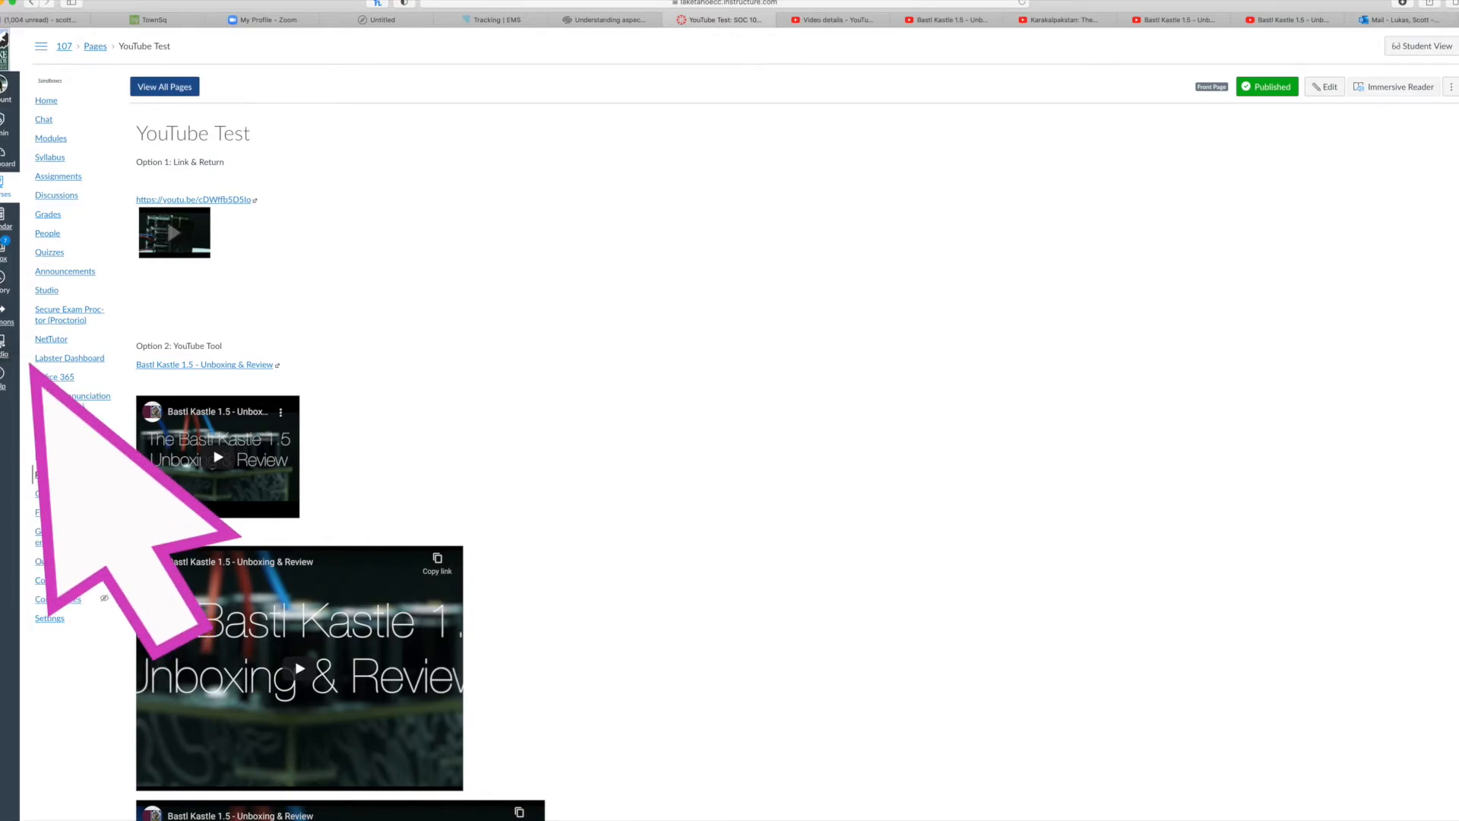
# - Open the Canvas Studio library and delete the Korg SQ-64 video from it
pyautogui.click(4, 346)
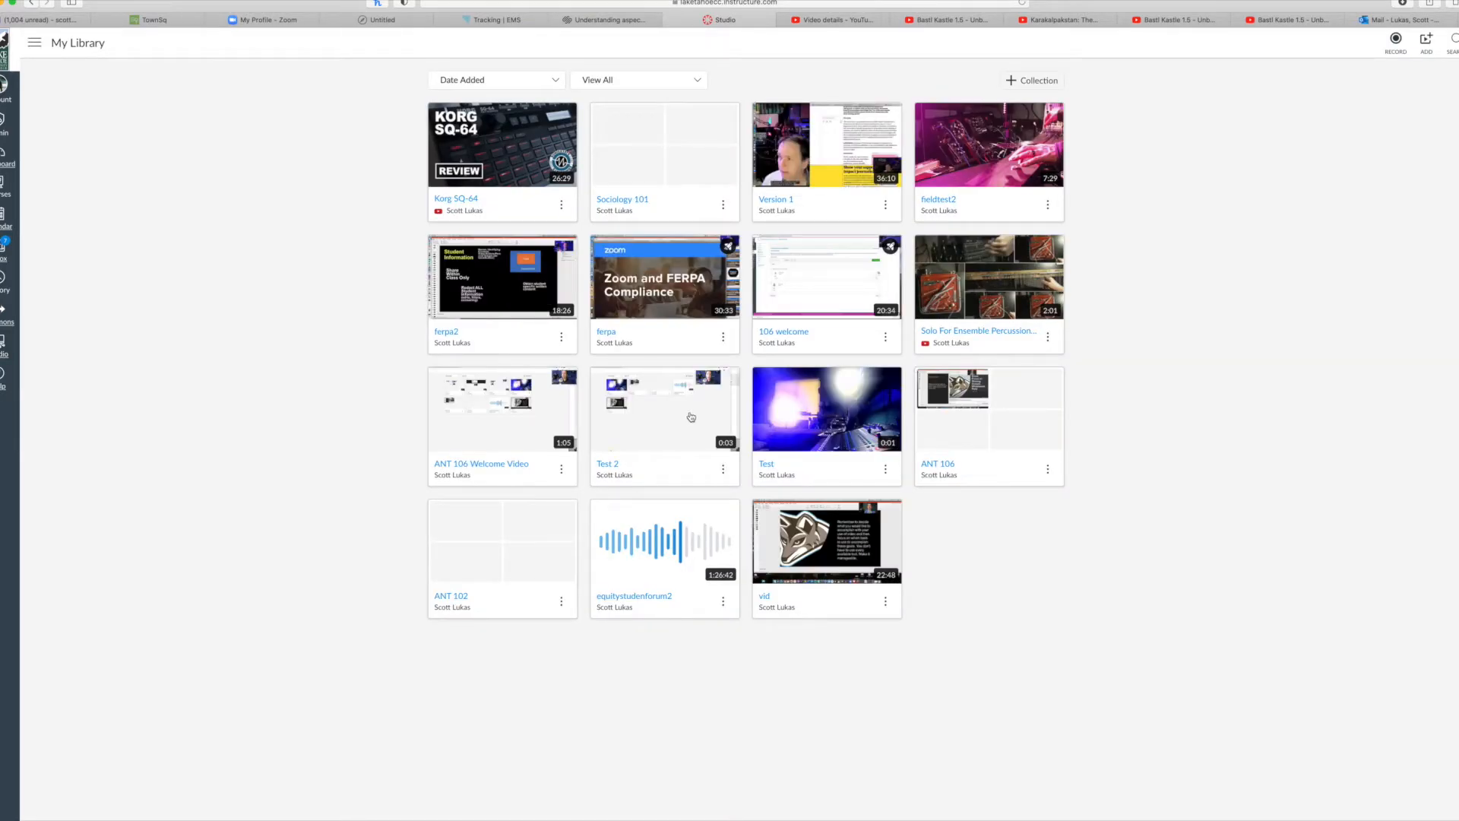
pyautogui.click(560, 206)
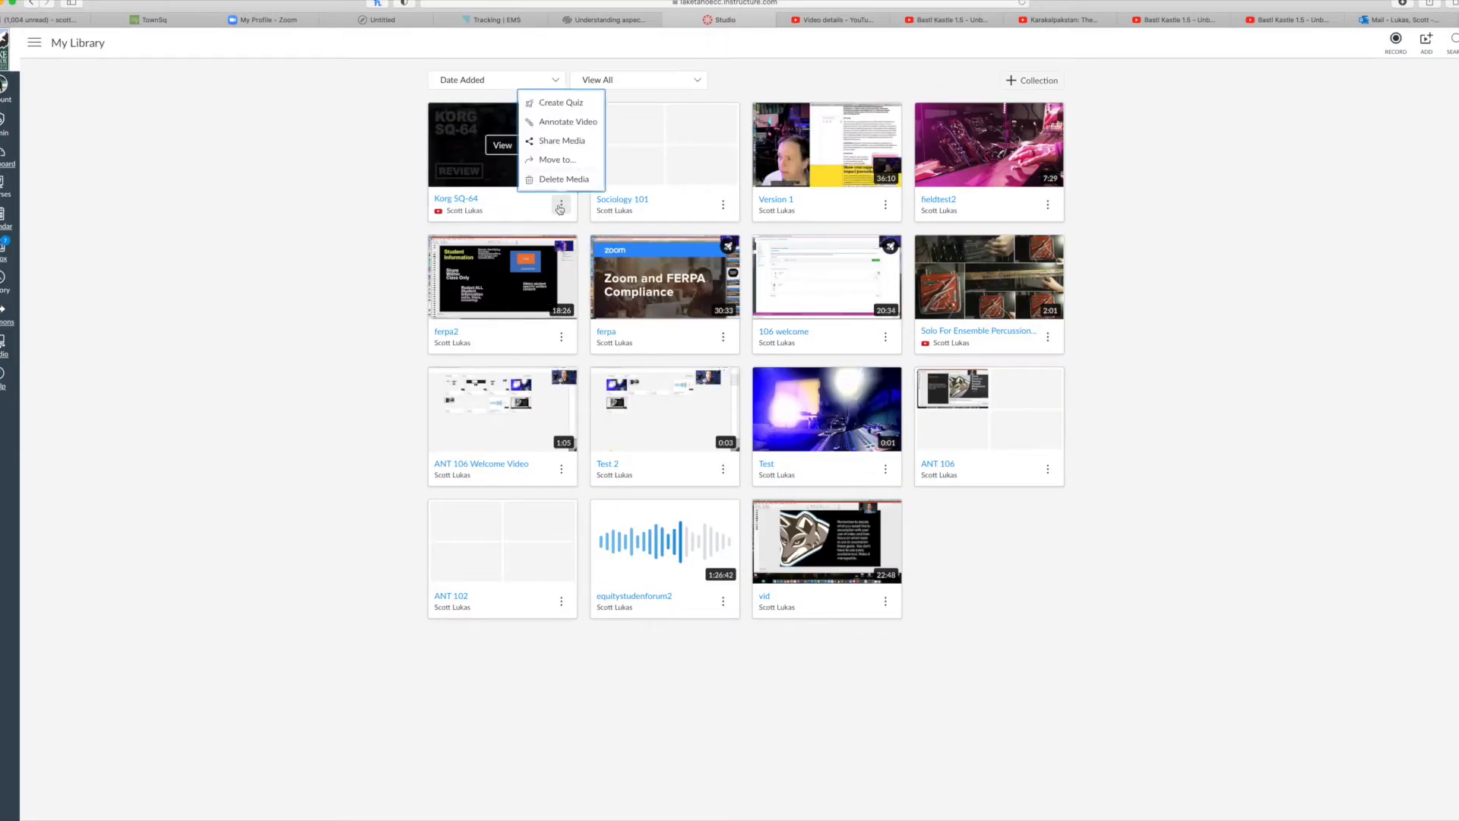
pyautogui.click(562, 180)
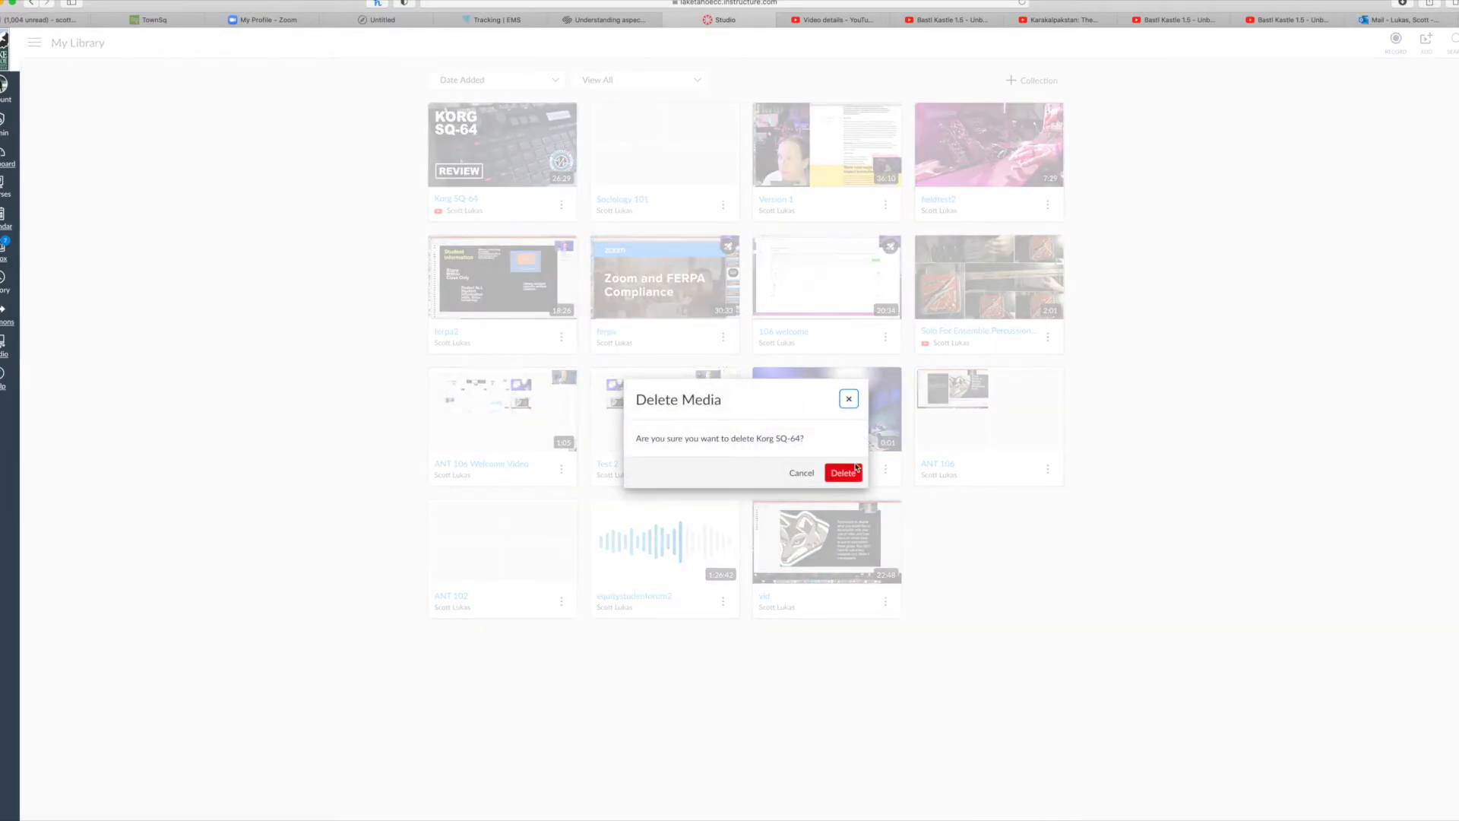
pyautogui.click(856, 469)
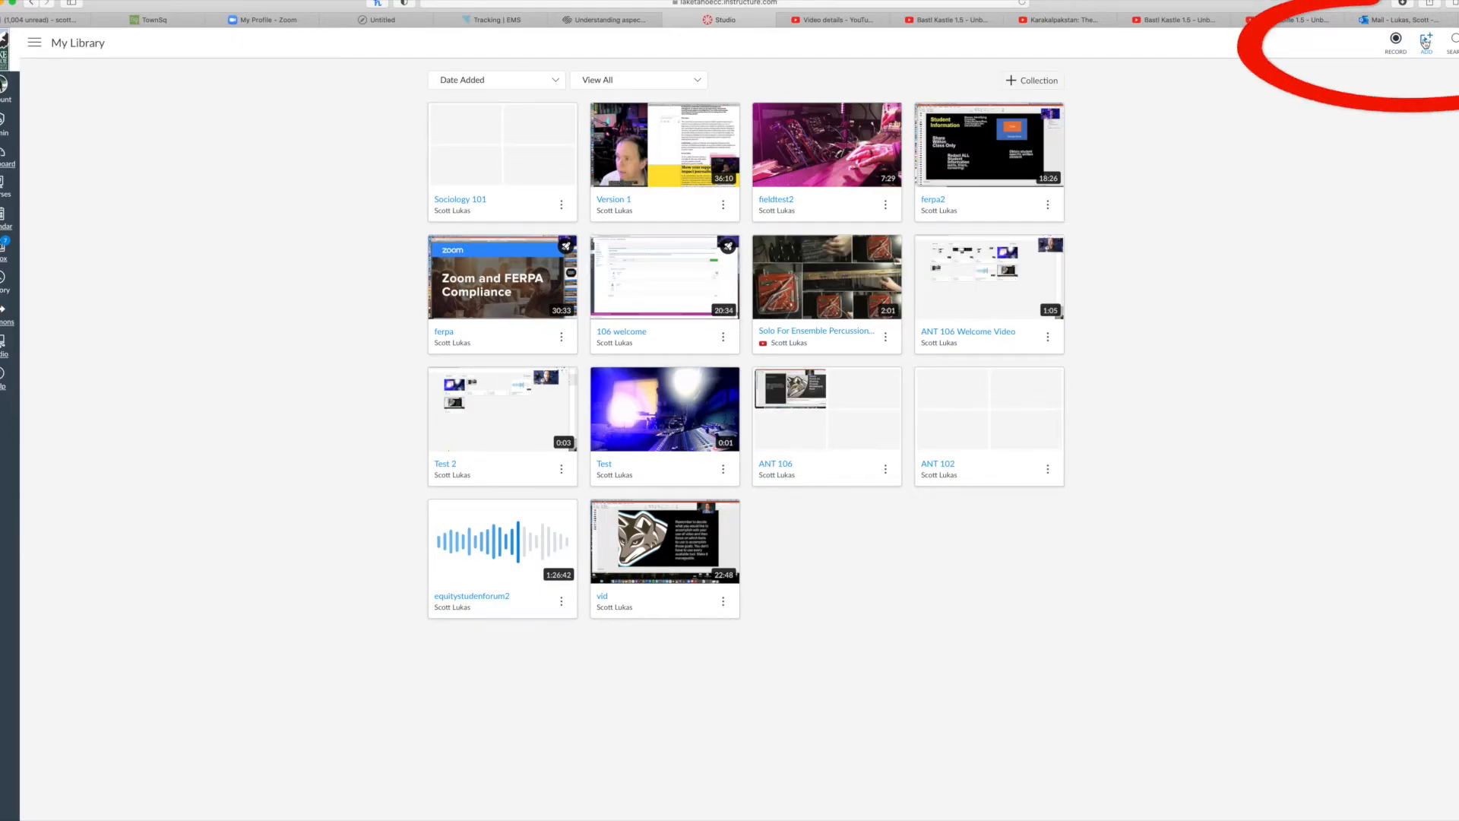
# - Add the Bastl Kastle 1.5 video to the Studio library by pasting its copied YouTube share link
pyautogui.click(1425, 41)
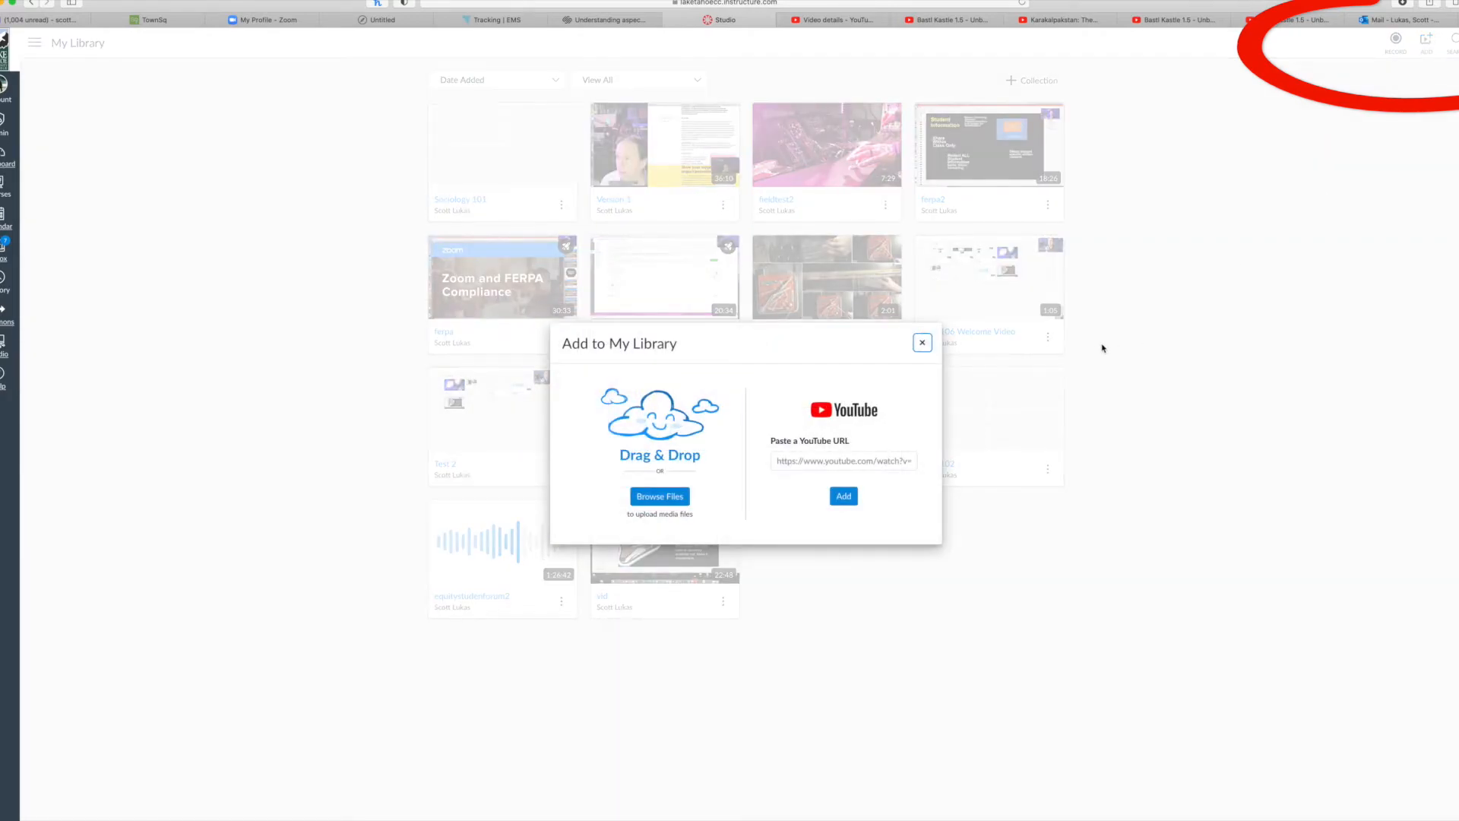
pyautogui.click(814, 461)
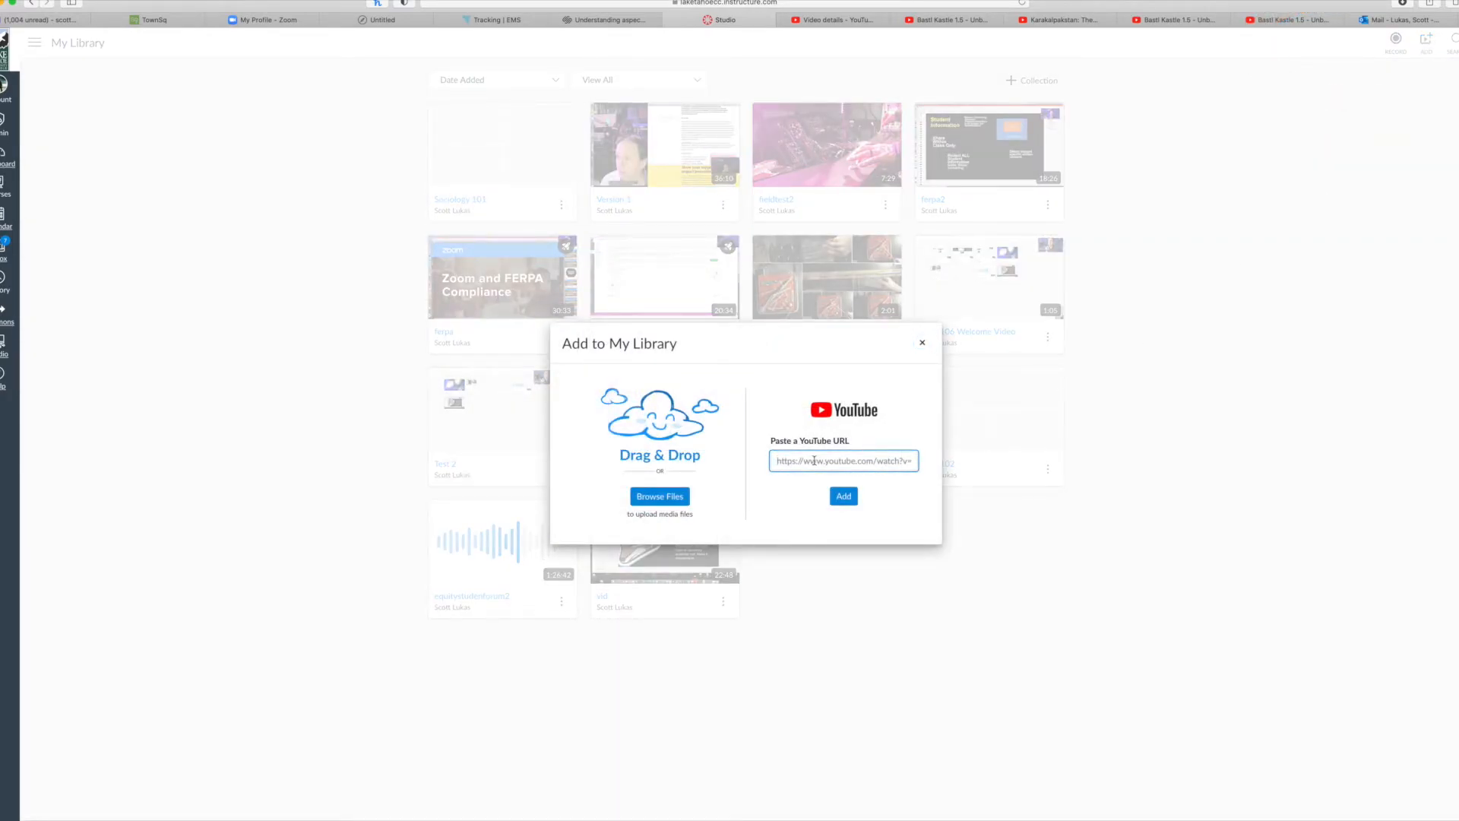
pyautogui.press('super+v')
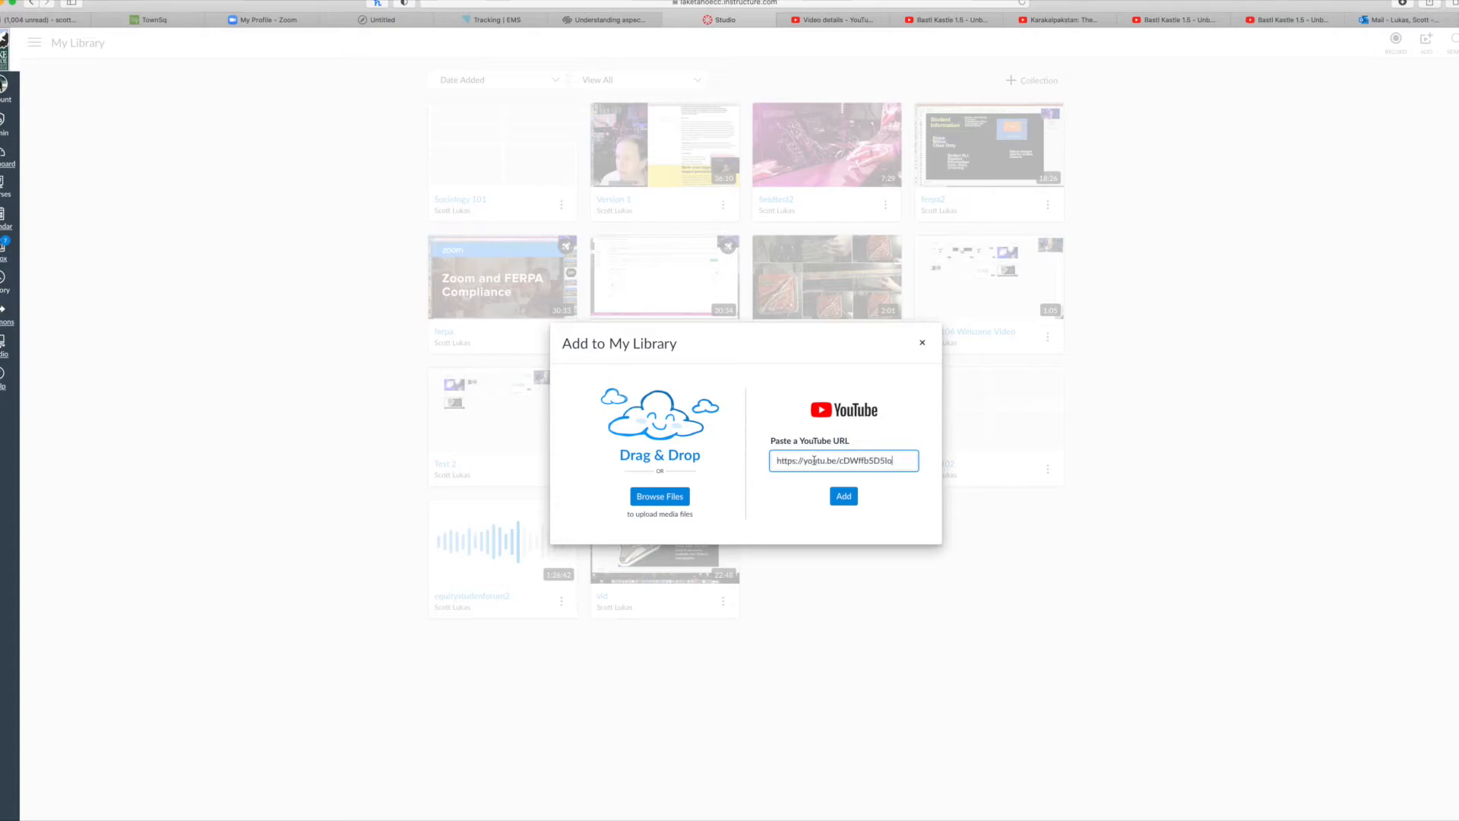
pyautogui.click(841, 498)
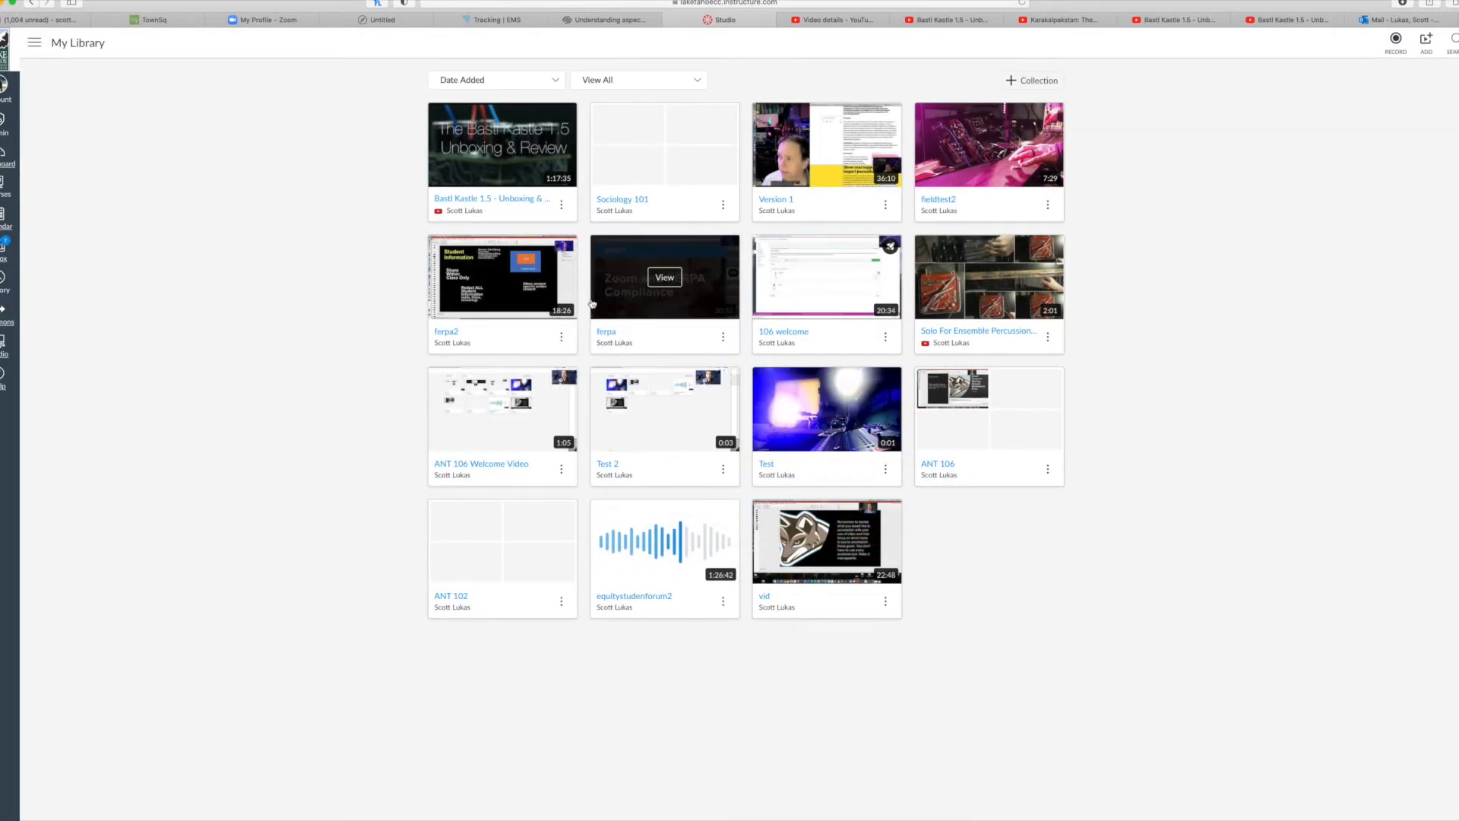
# - Open the Bastl Kastle 1.5 video in Studio, subscribe to its comments, and preview playback from past the halfway point
pyautogui.click(505, 149)
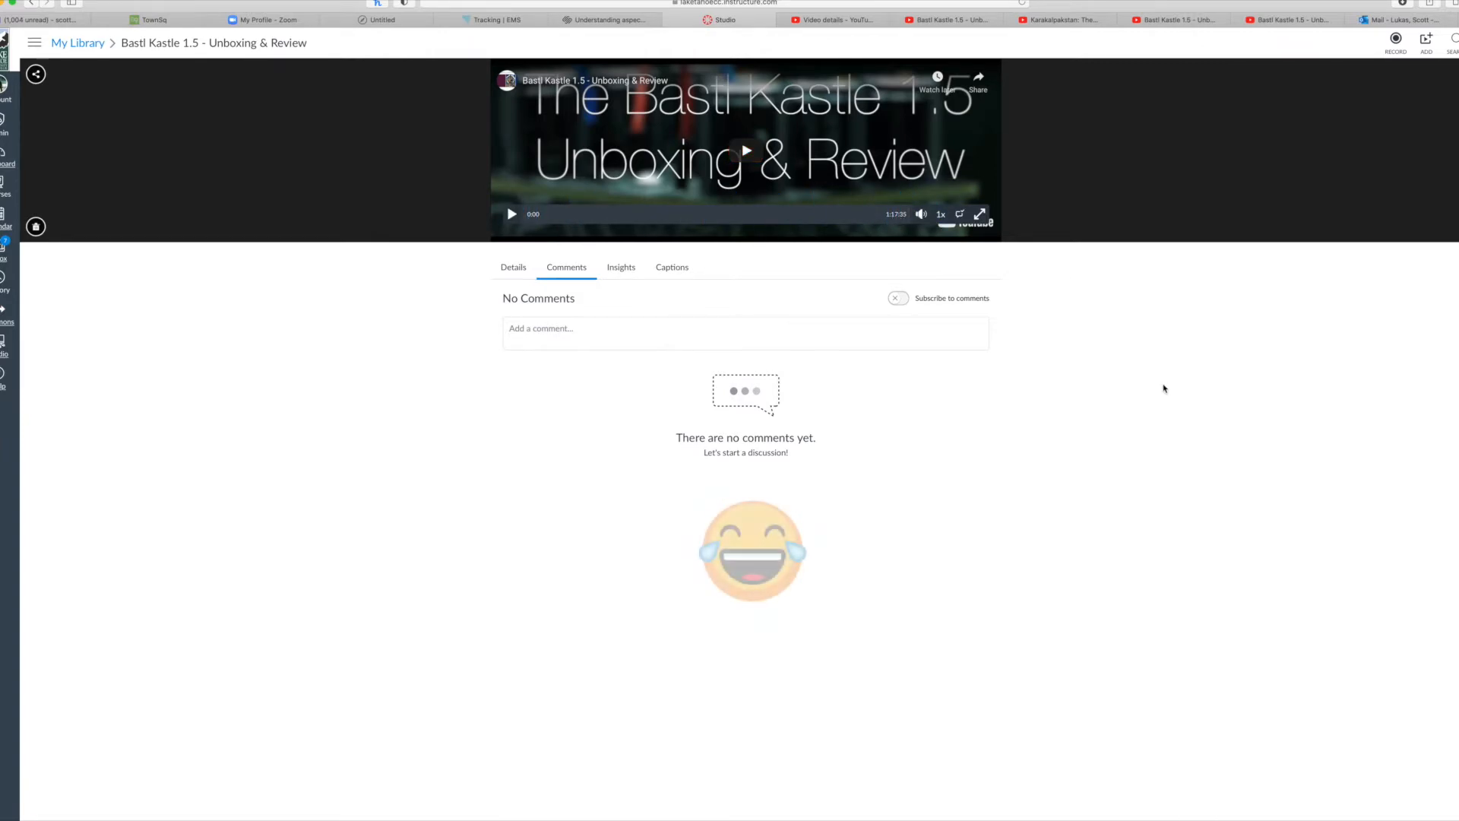
pyautogui.click(901, 300)
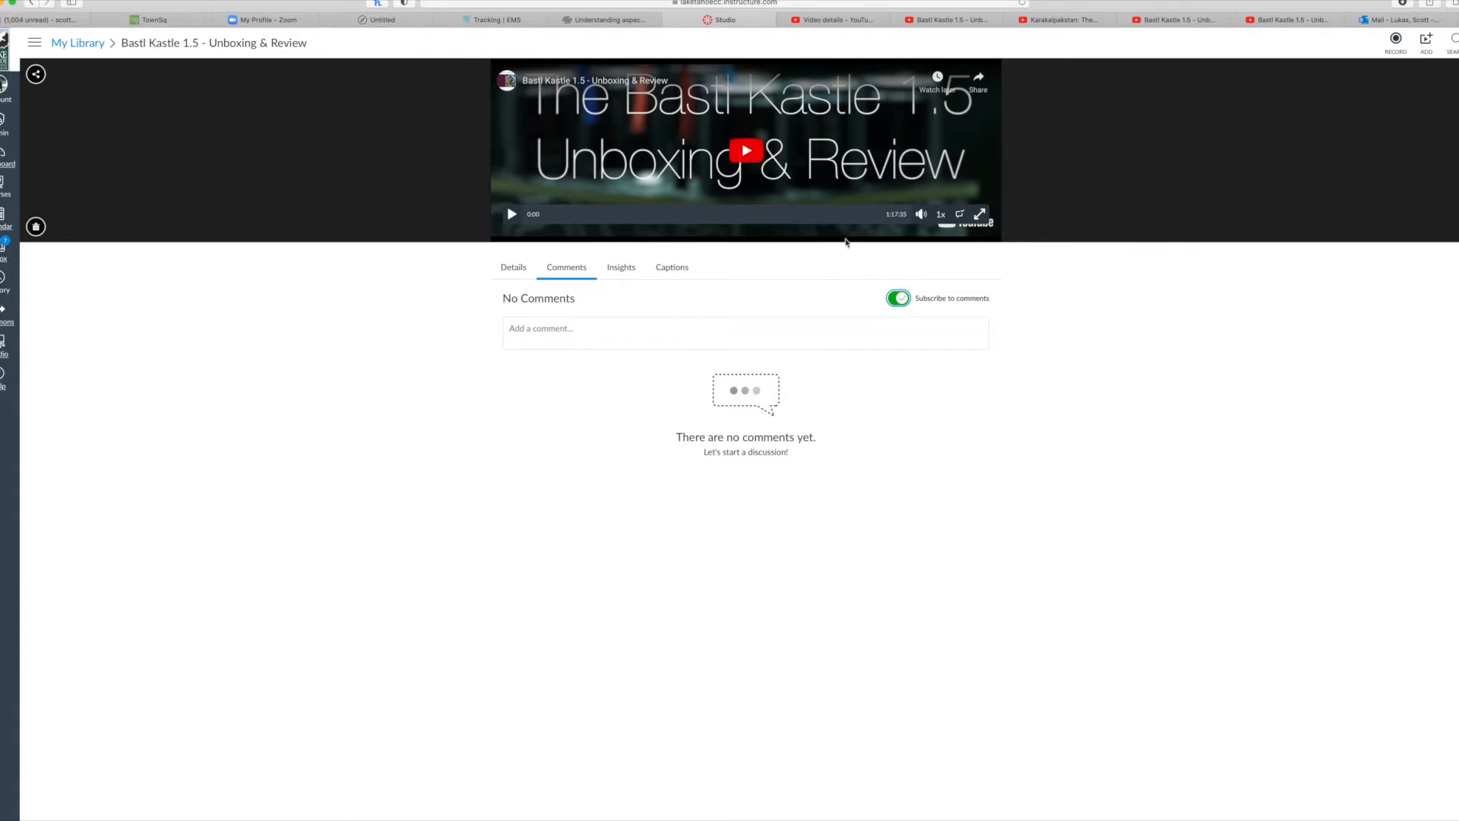
pyautogui.click(512, 214)
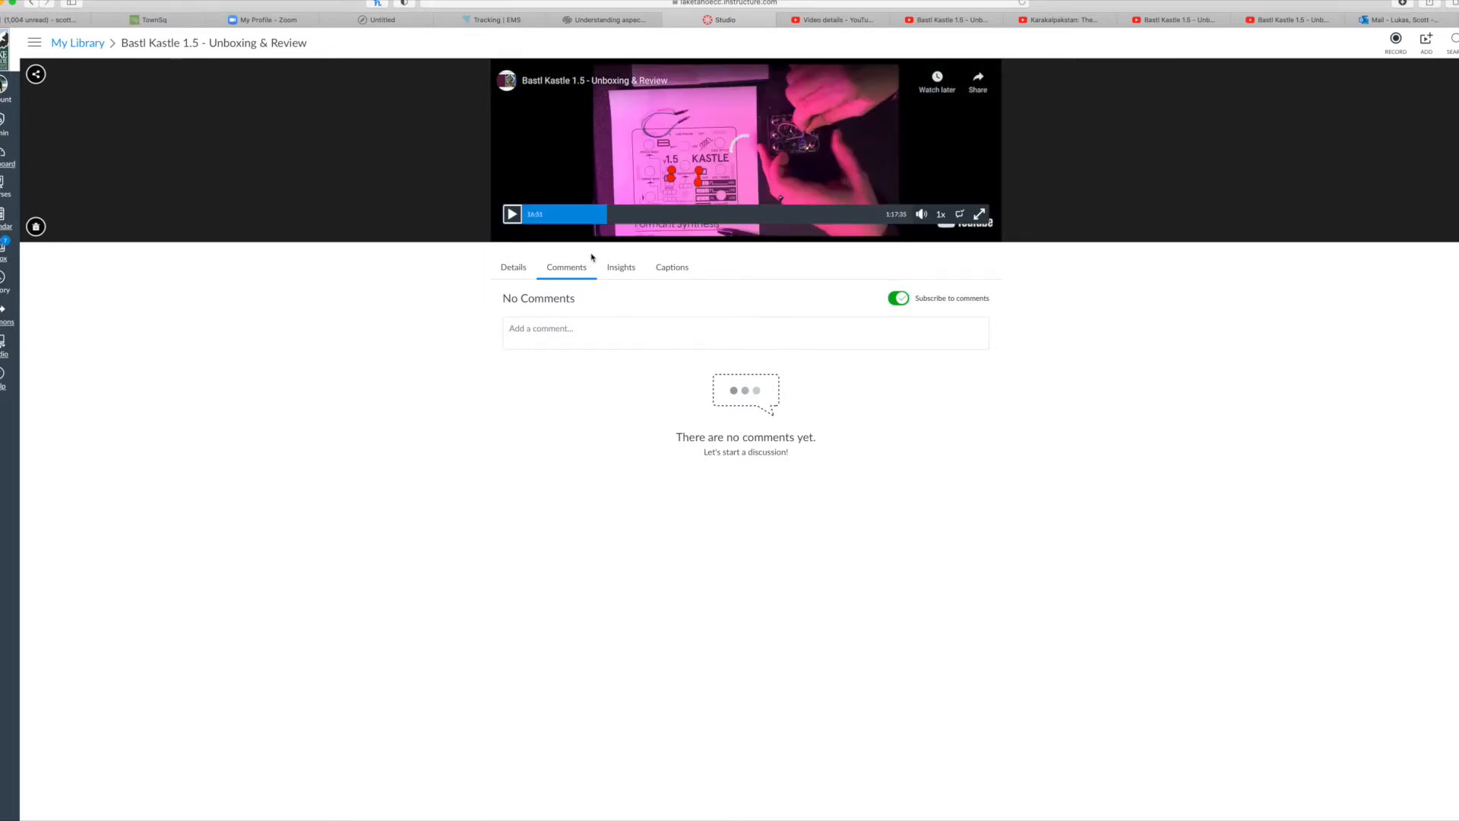
pyautogui.click(733, 214)
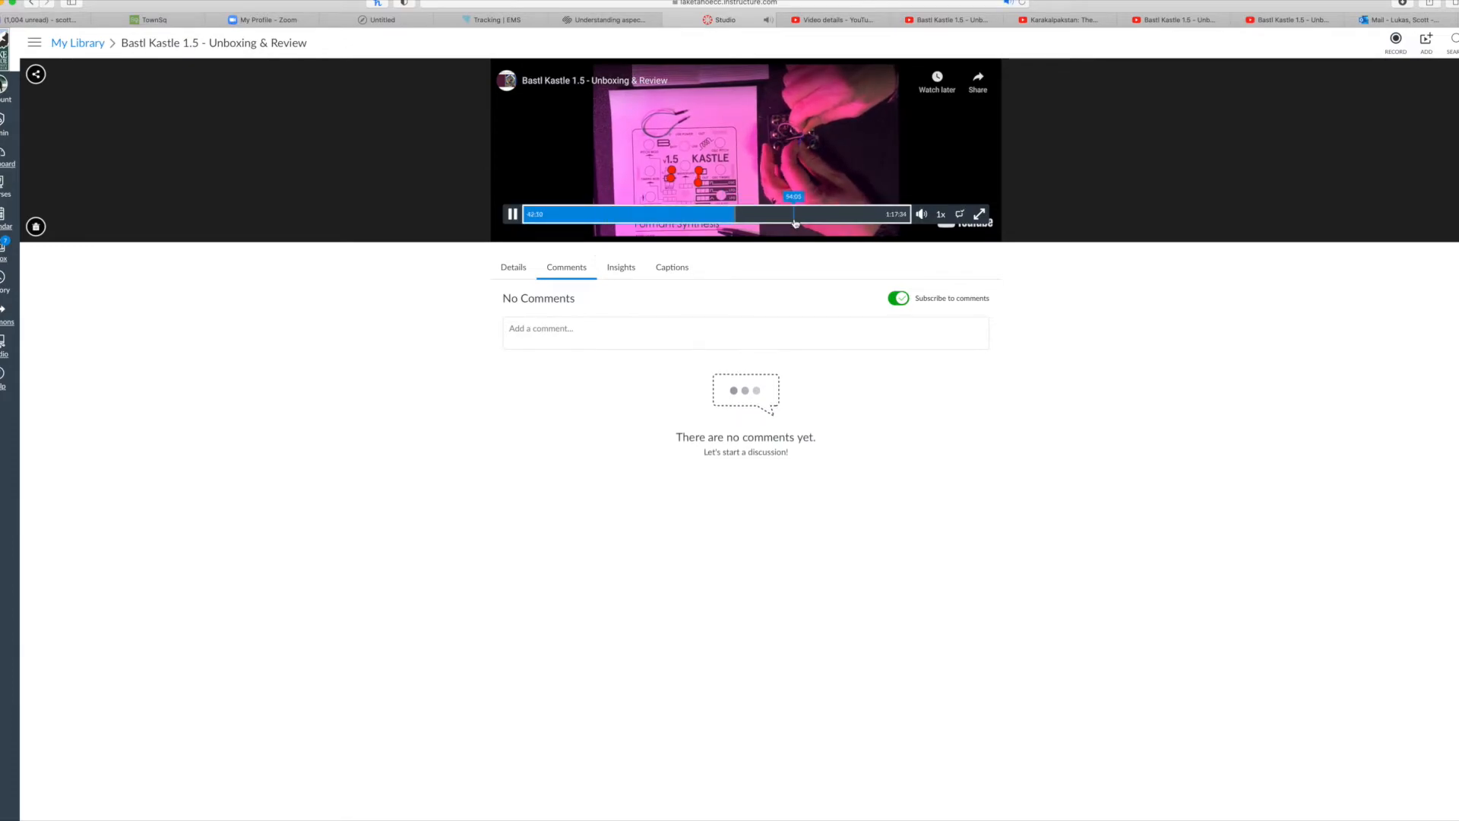
pyautogui.click(513, 215)
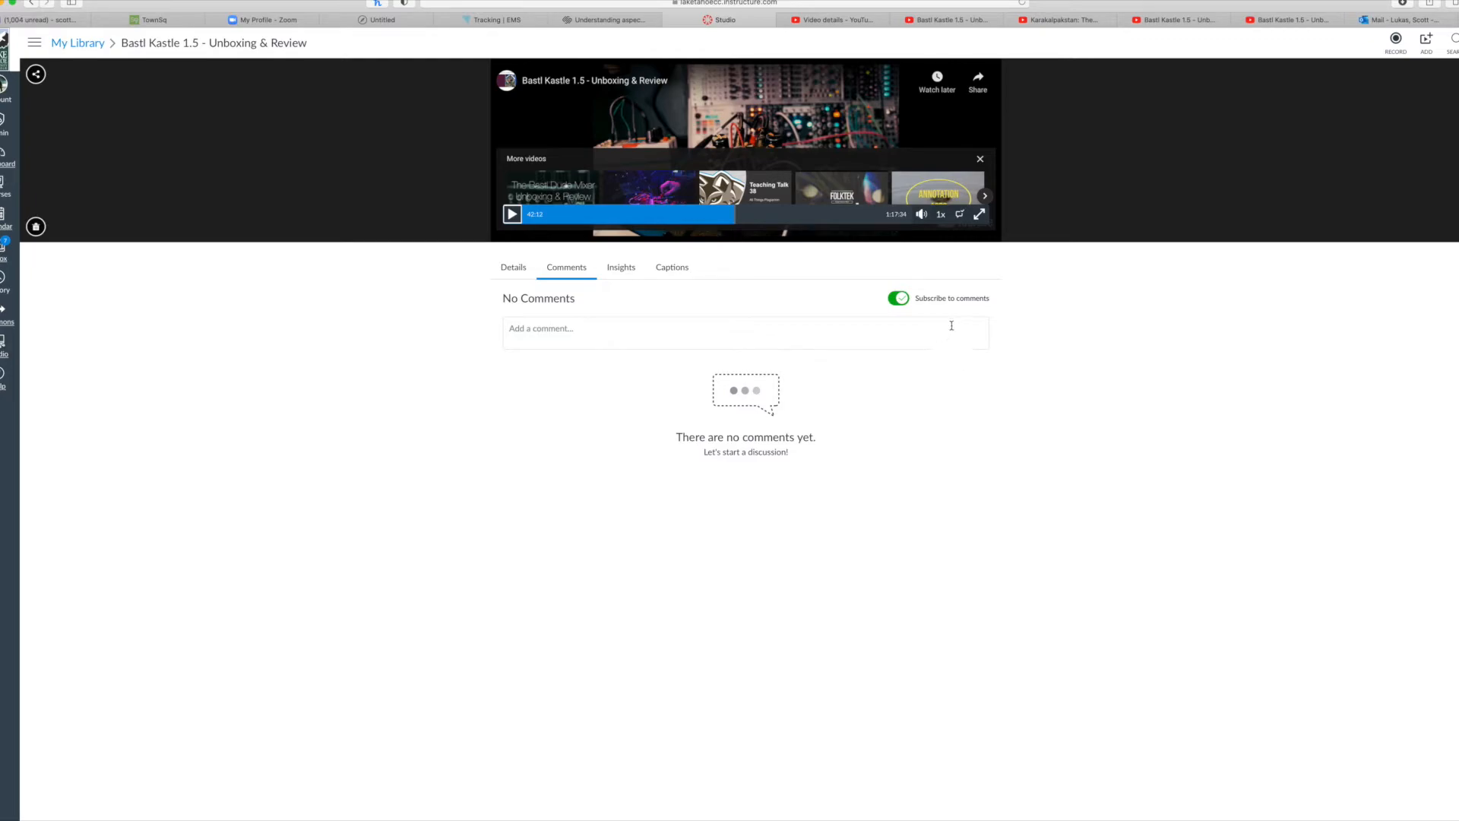
pyautogui.click(980, 161)
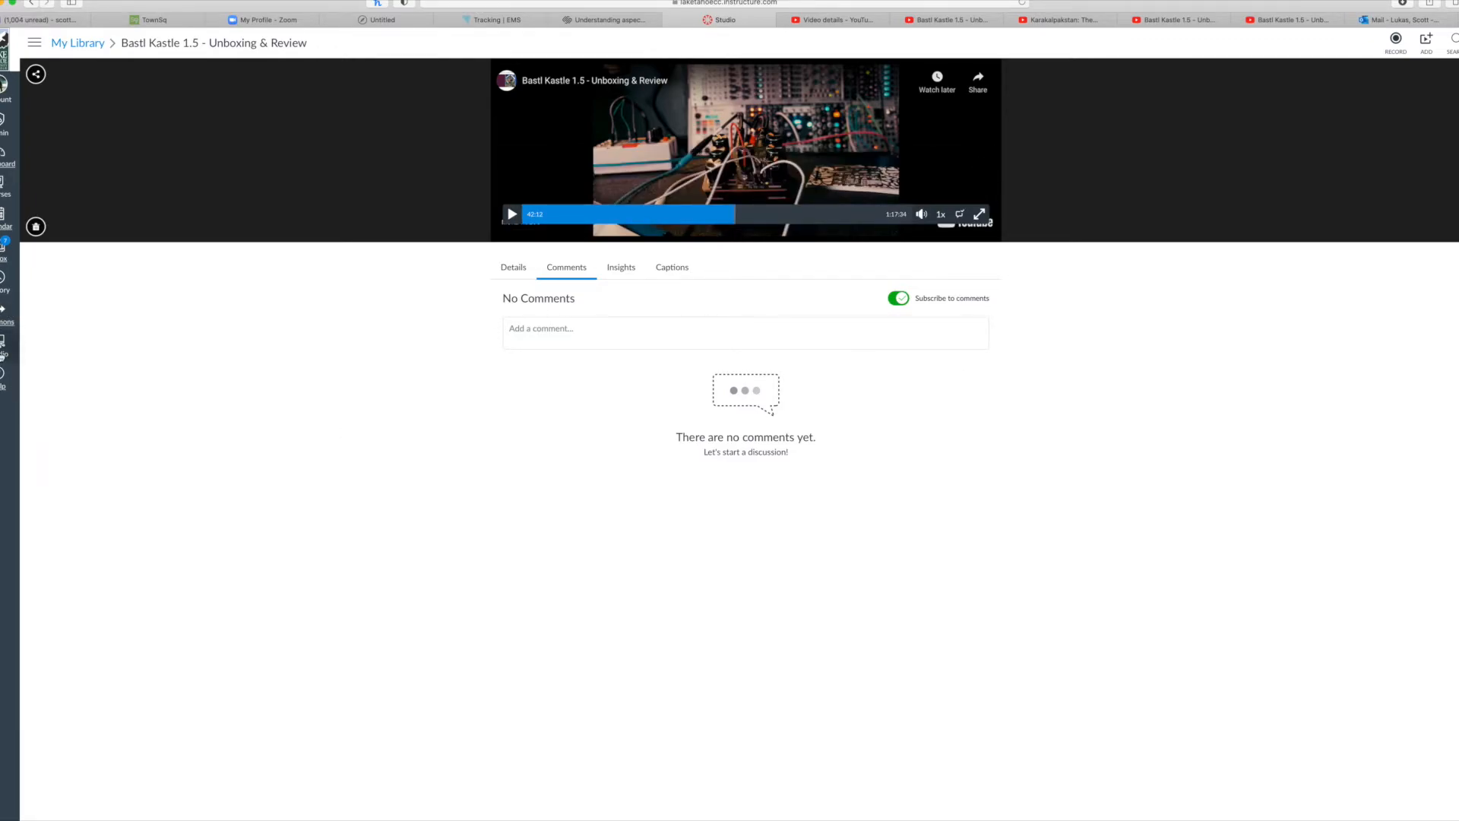
# - Return to the Studio library and review the quiz, annotation and sharing options available for the Bastl Kastle 1.5 video
pyautogui.click(3, 348)
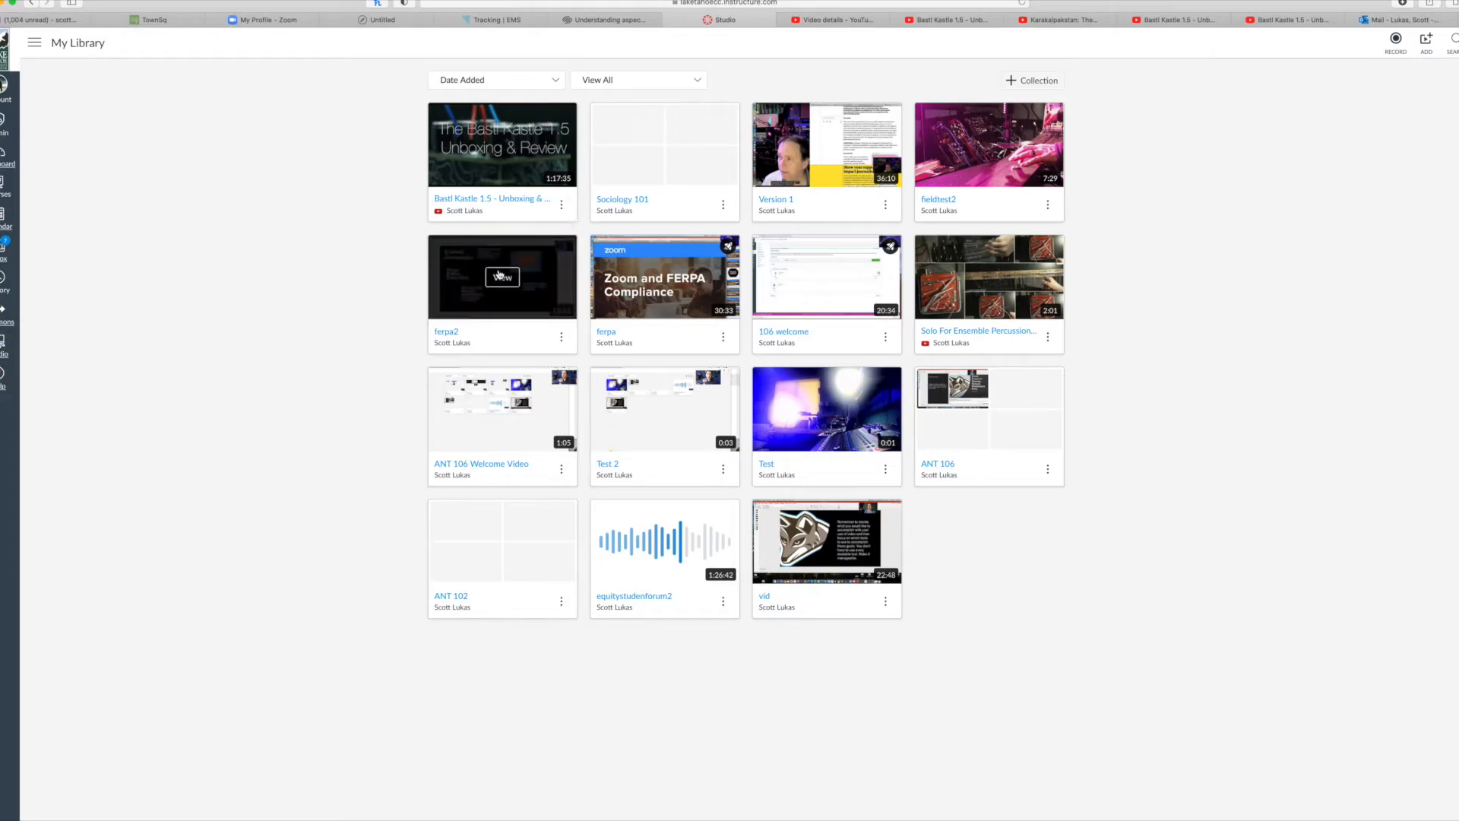
pyautogui.click(561, 205)
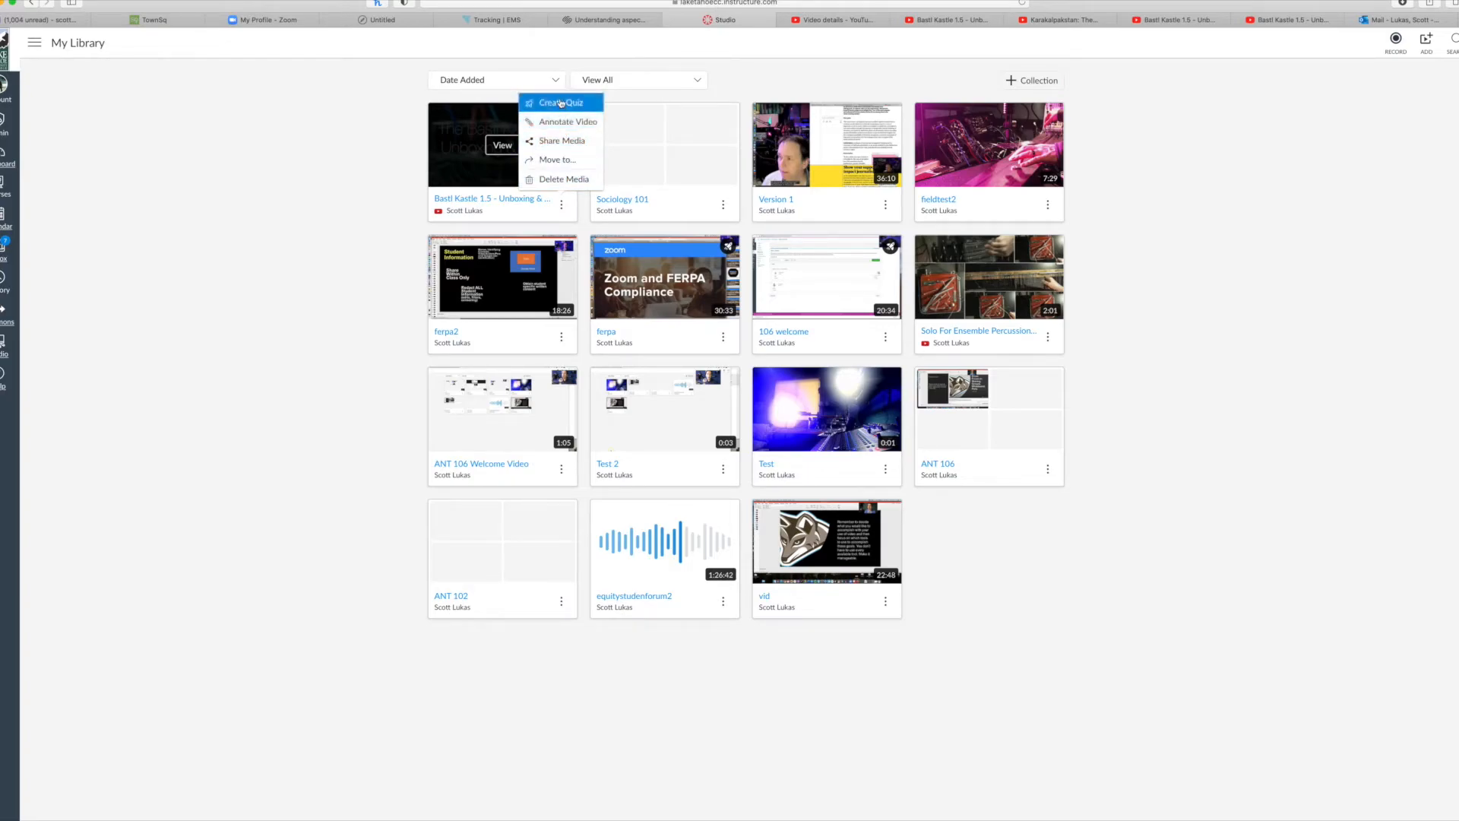
pyautogui.click(334, 246)
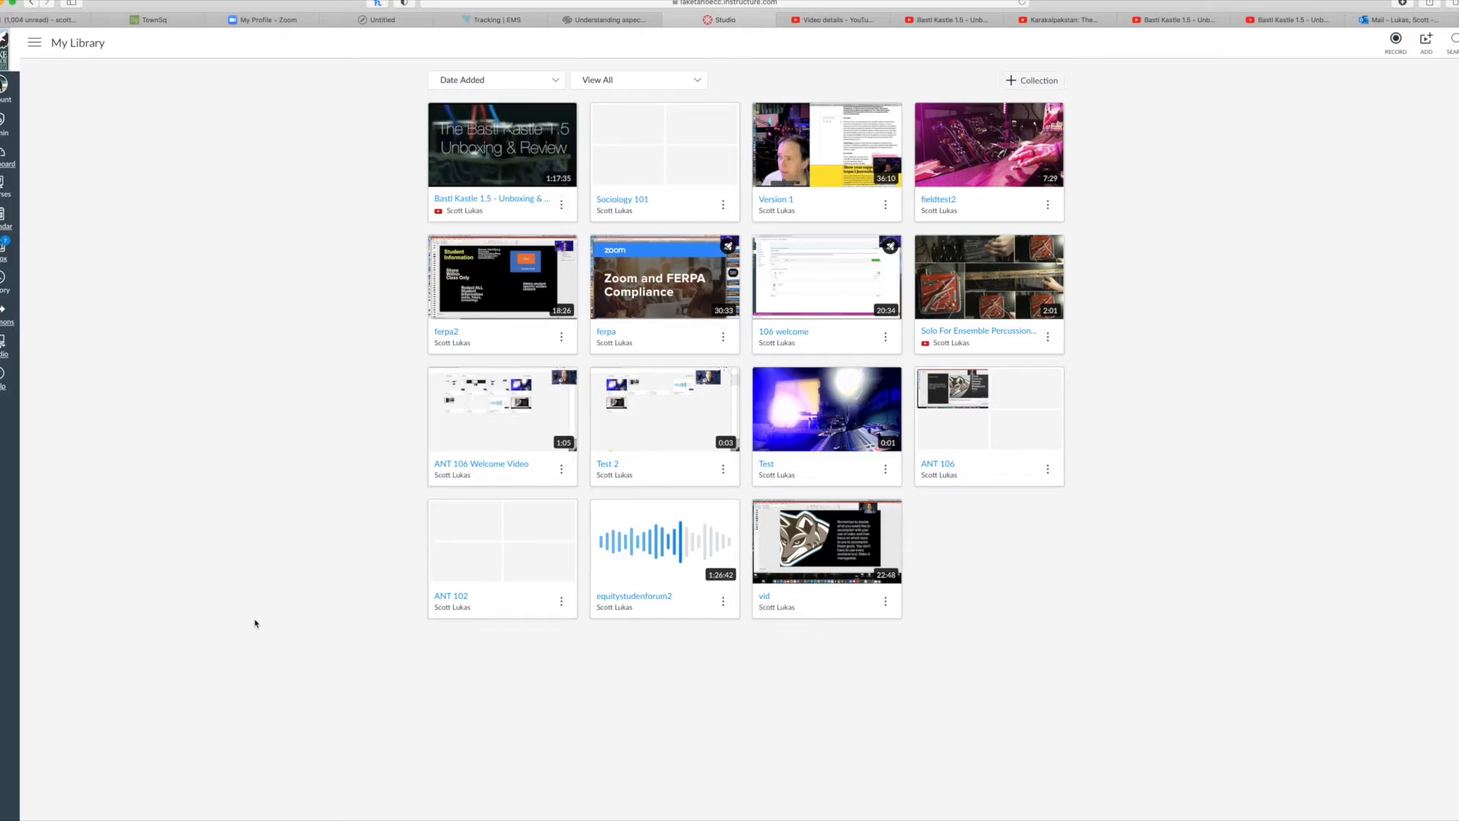
# - Switch to PowerPoint and add the line "Quiz" beneath "Comments/Annotation" on the options slide
pyautogui.click(1, 695)
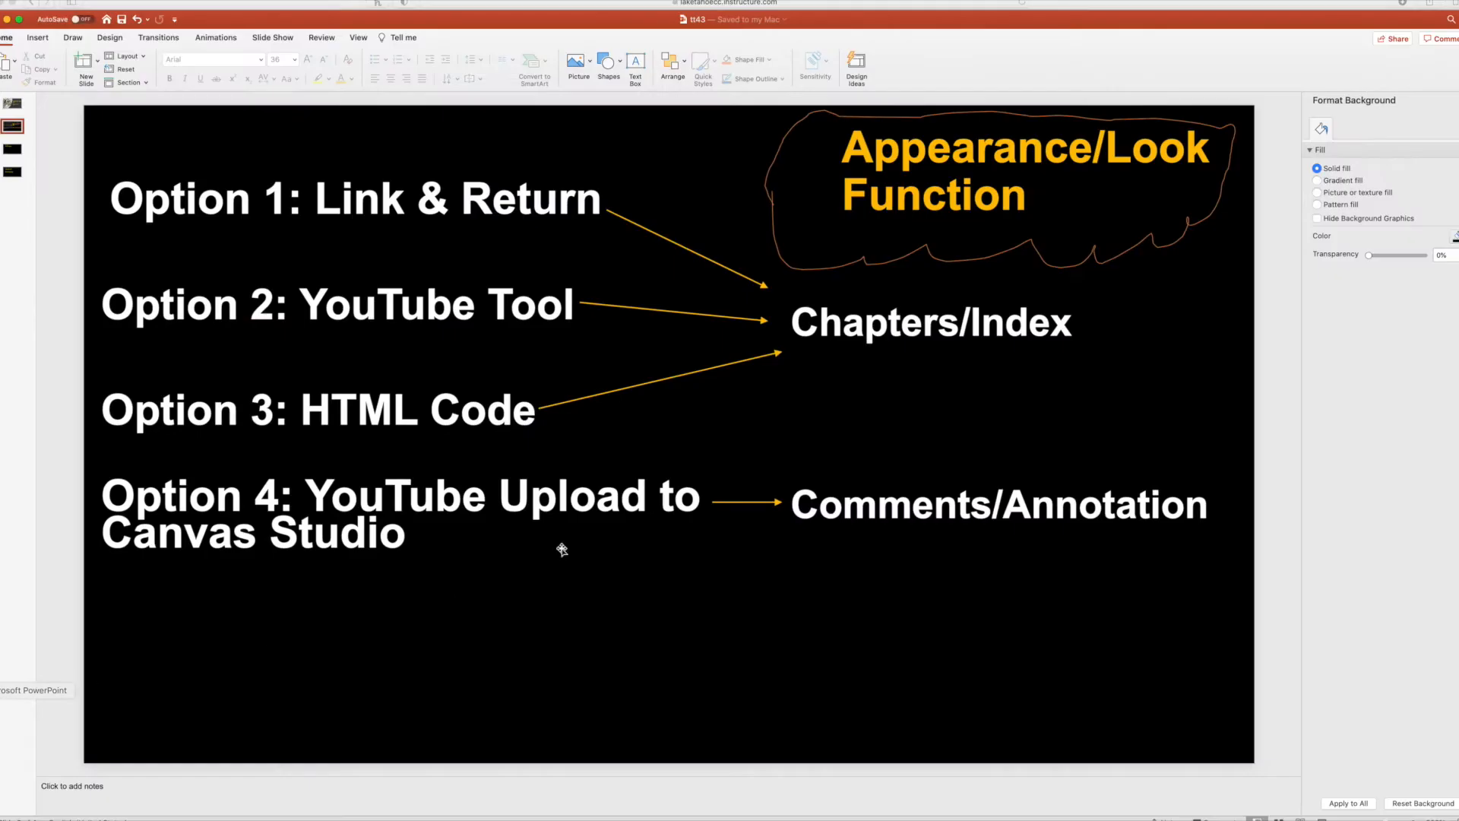
pyautogui.click(1162, 517)
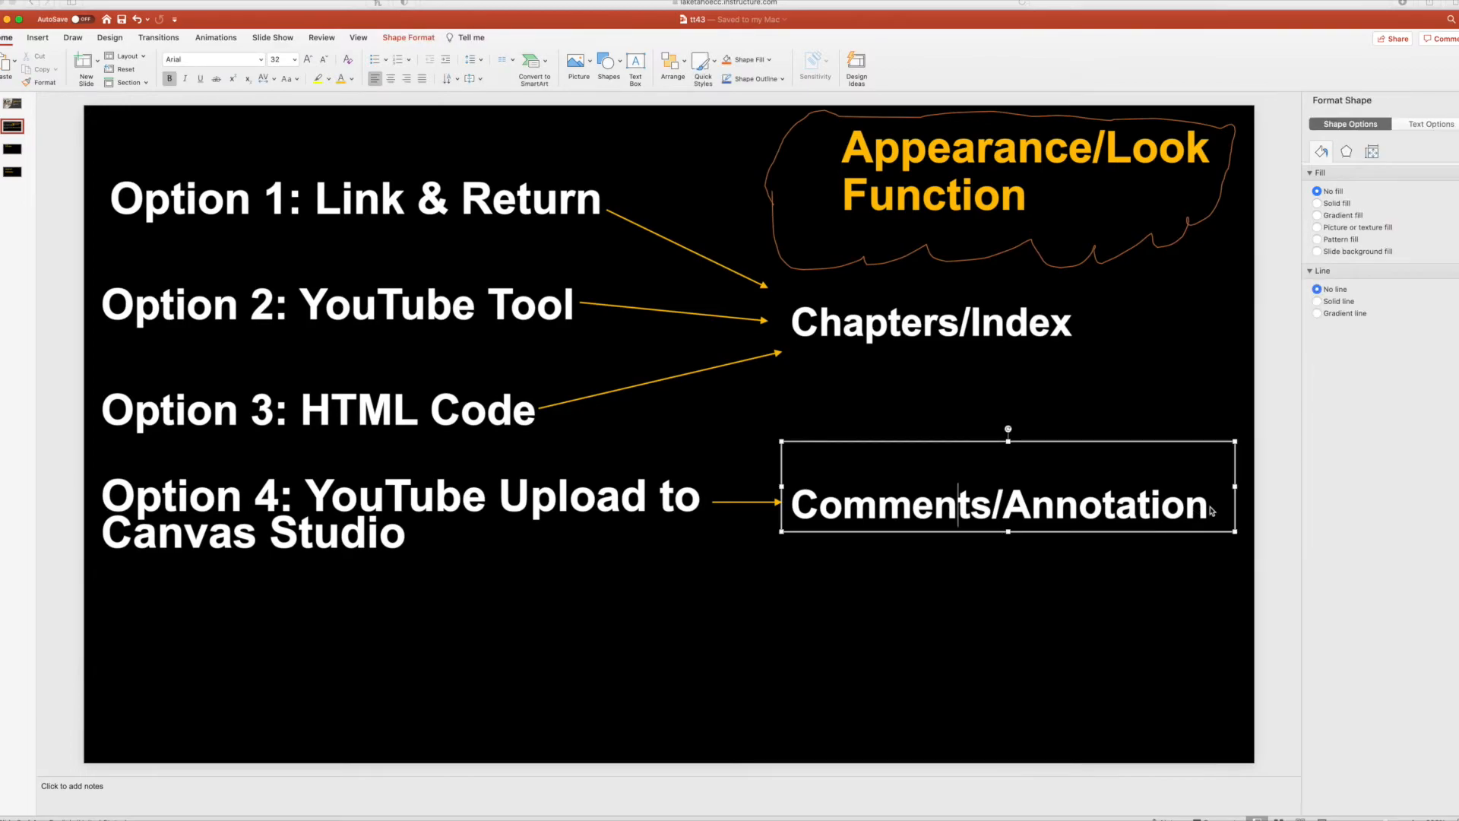
pyautogui.press('Return')
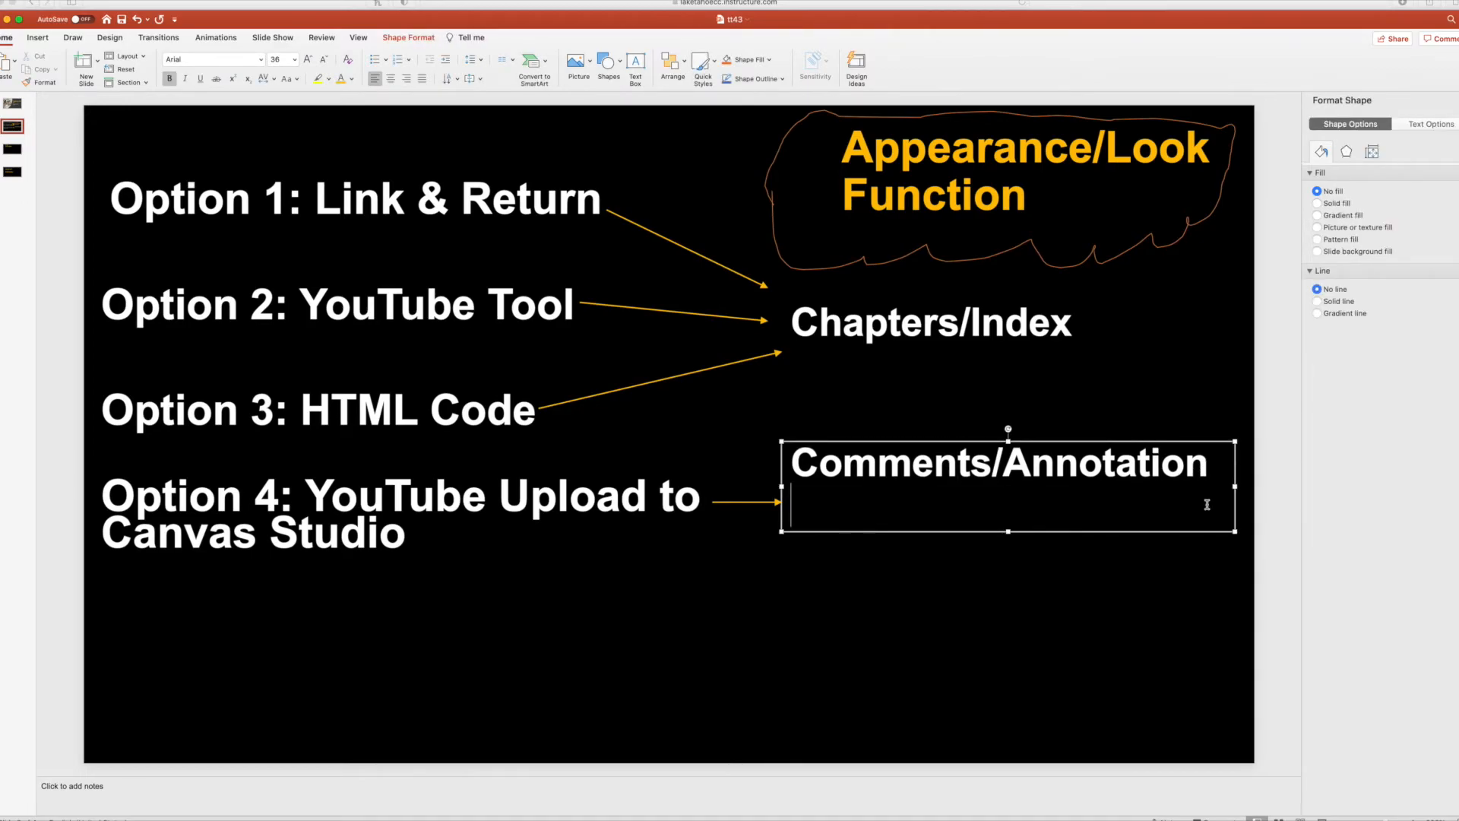
pyautogui.write('Quiz')
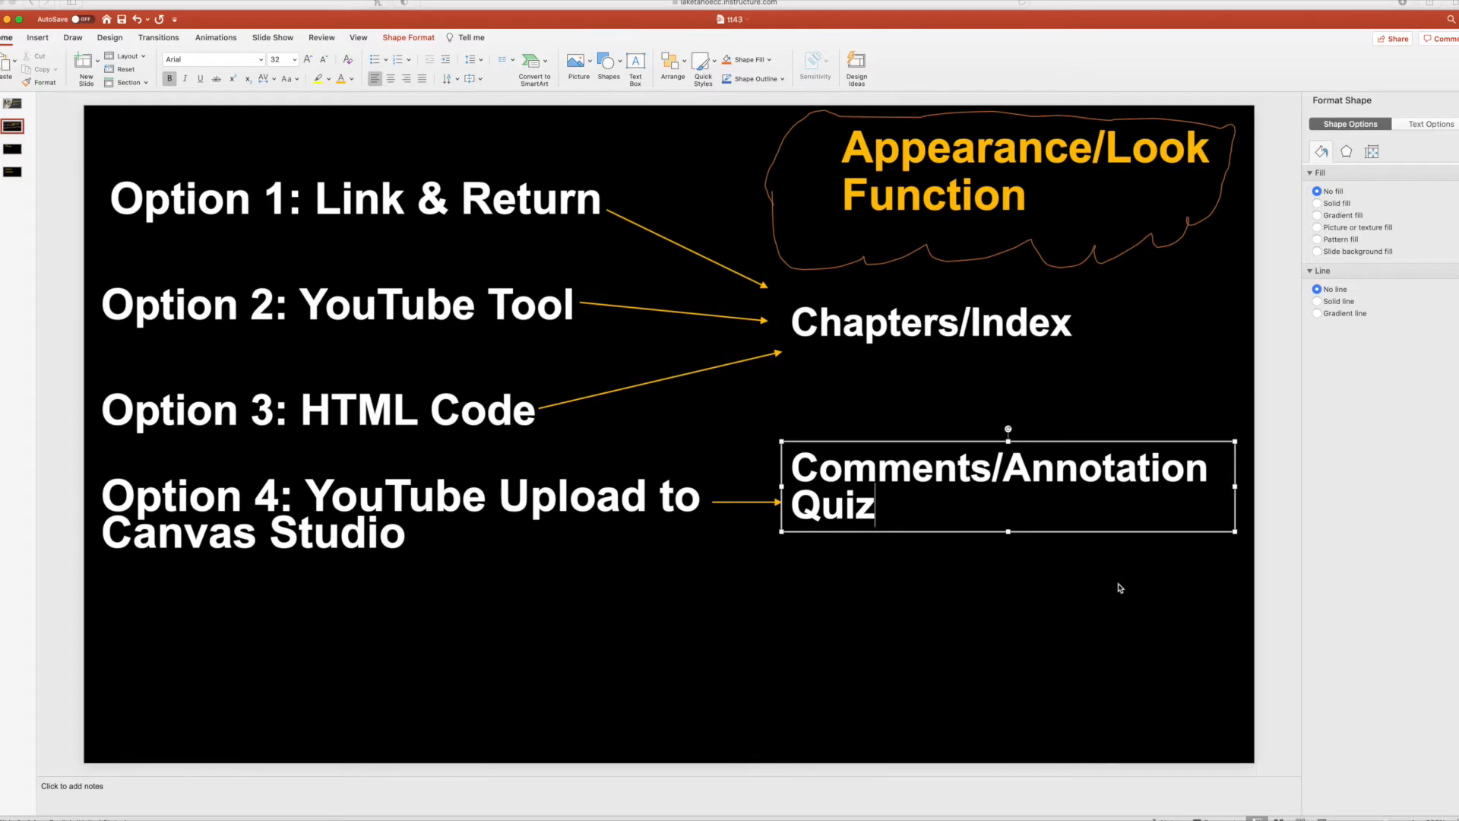
pyautogui.click(962, 577)
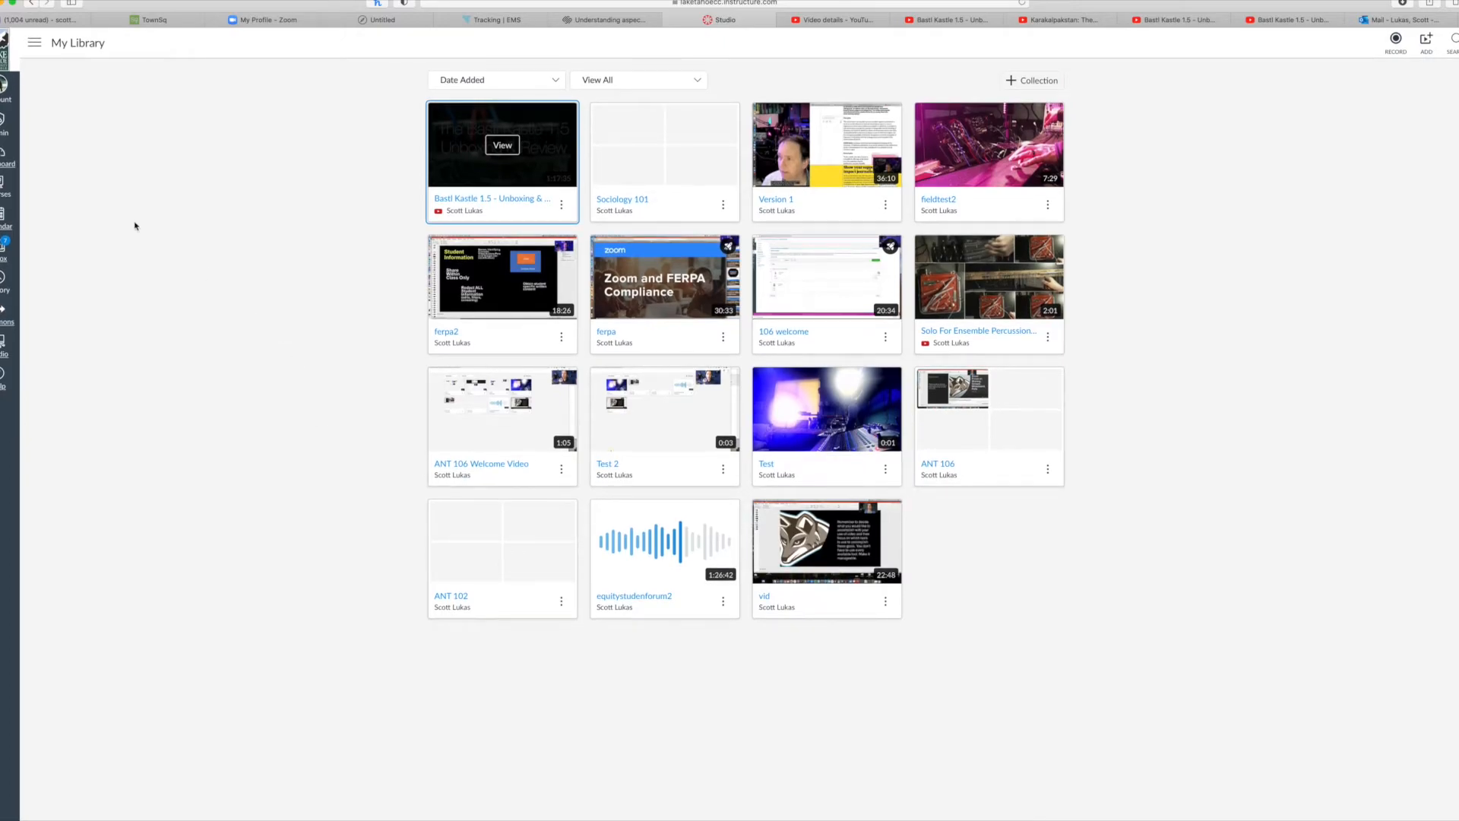
# - Back in Canvas, open the course's YouTube Test page for editing and add blank lines beneath the Option 4 heading
pyautogui.click(4, 156)
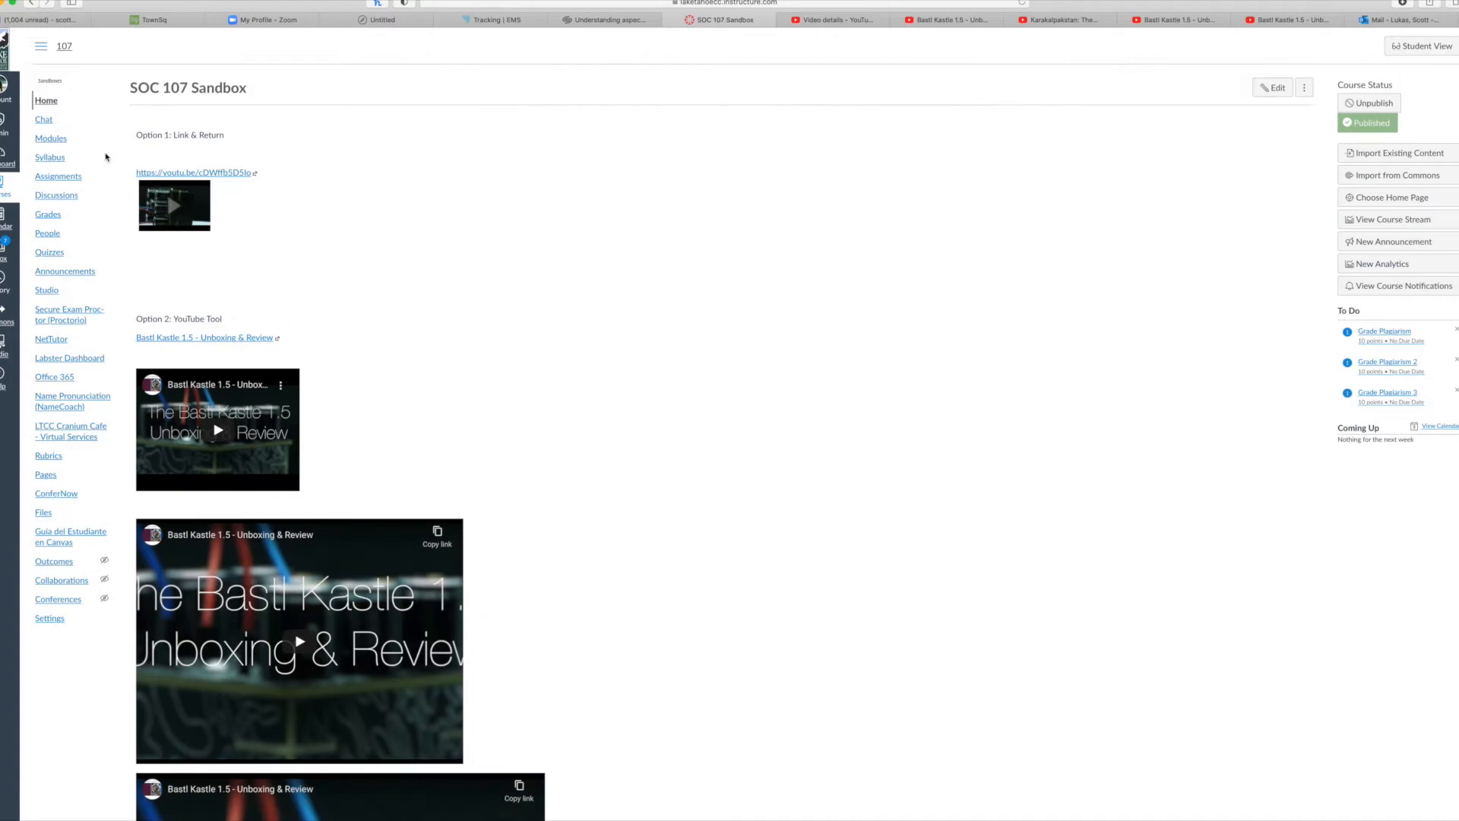
pyautogui.scroll(-15, 677, 570)
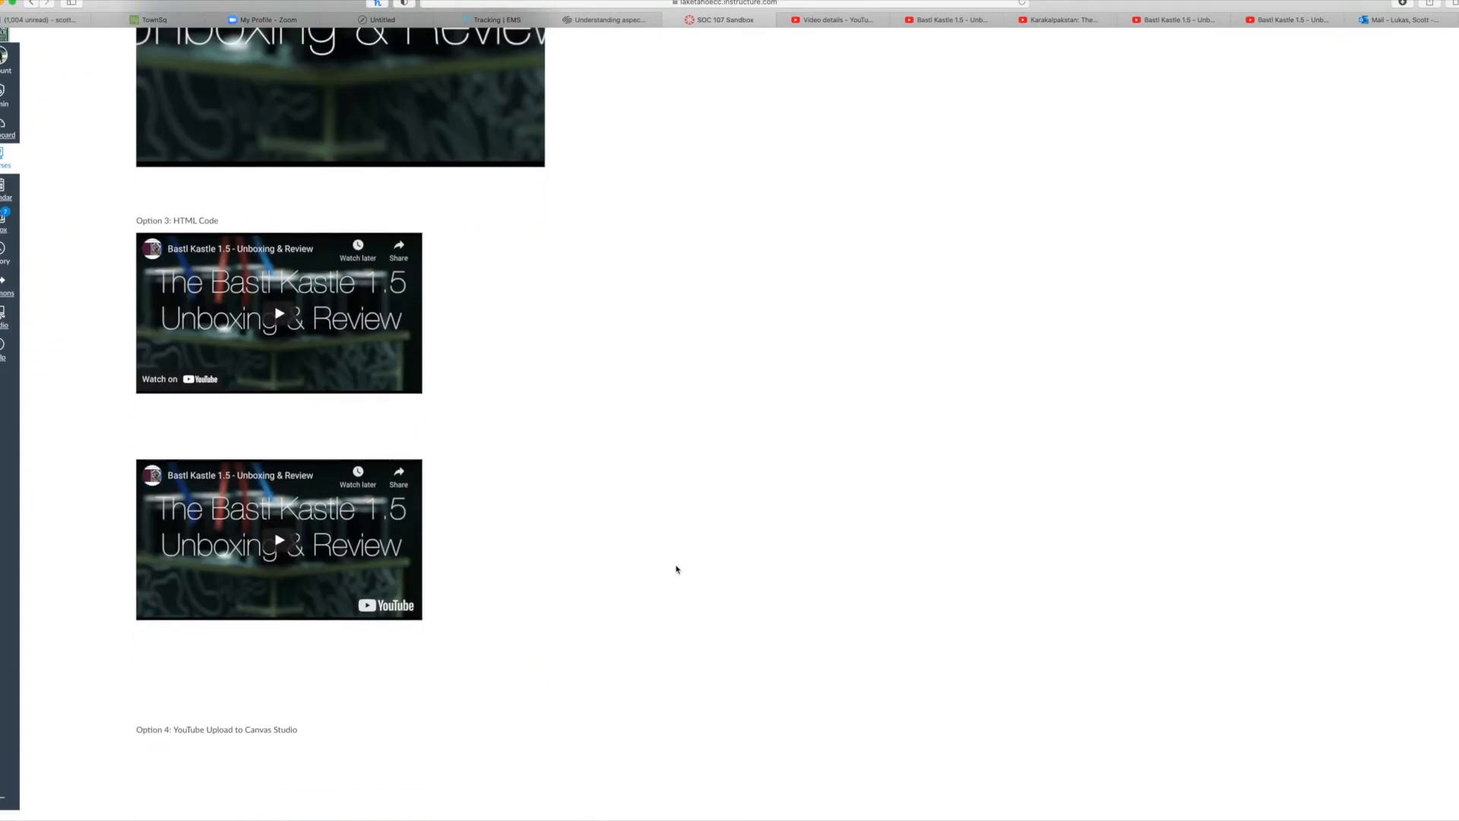
pyautogui.scroll(15, 1286, 169)
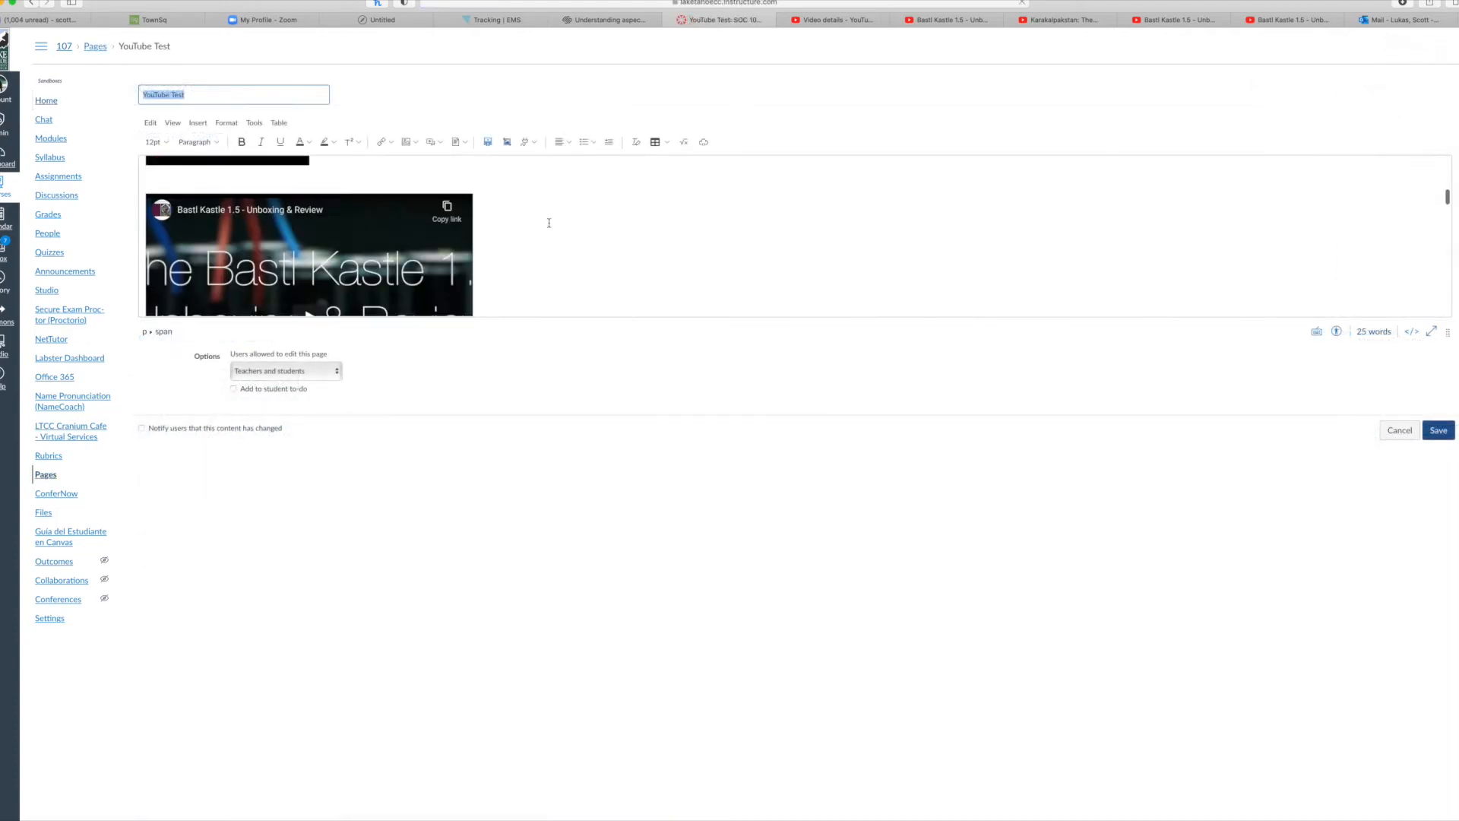
pyautogui.scroll(-10, 549, 223)
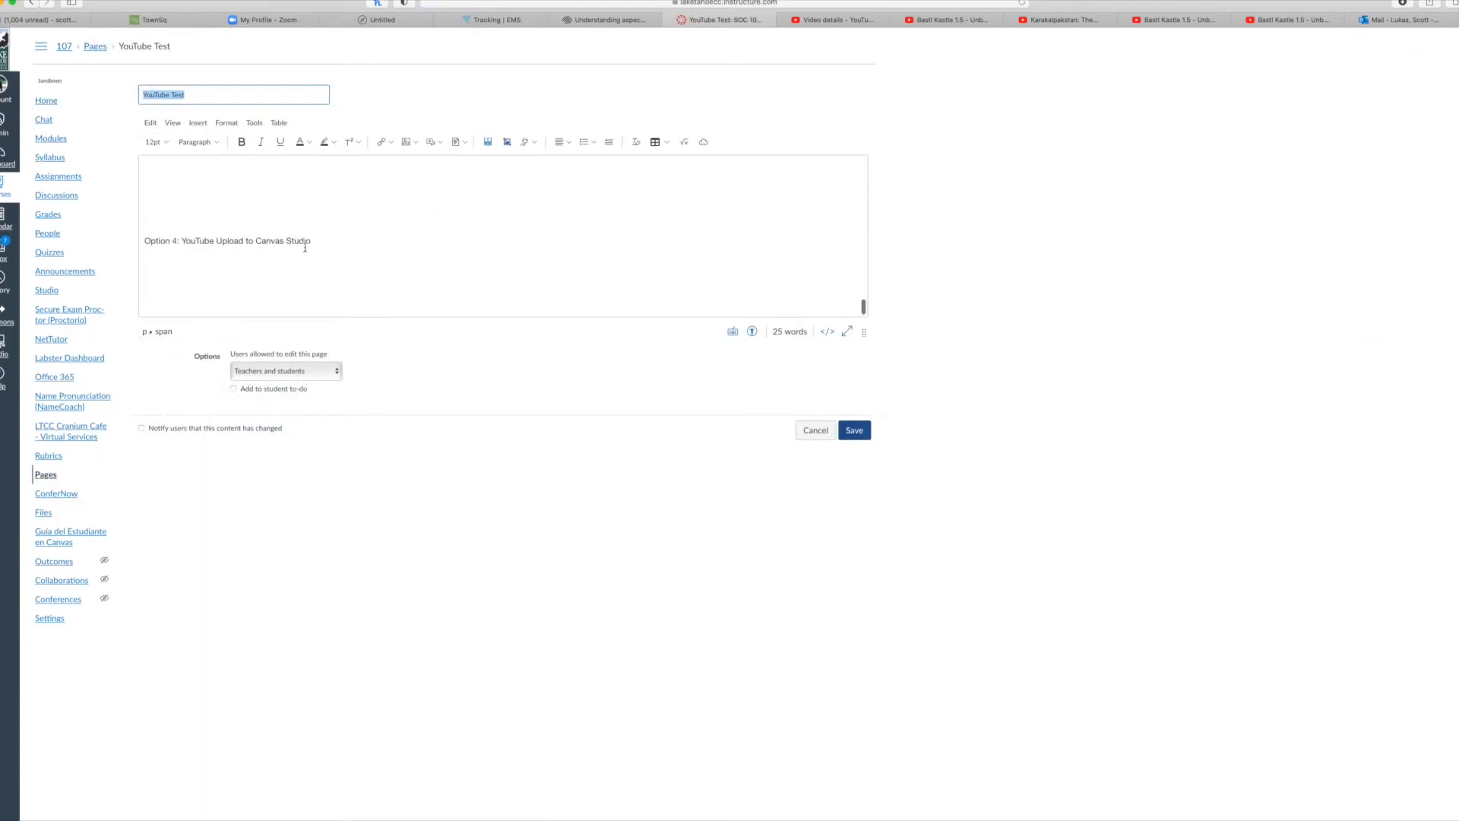
pyautogui.click(305, 248)
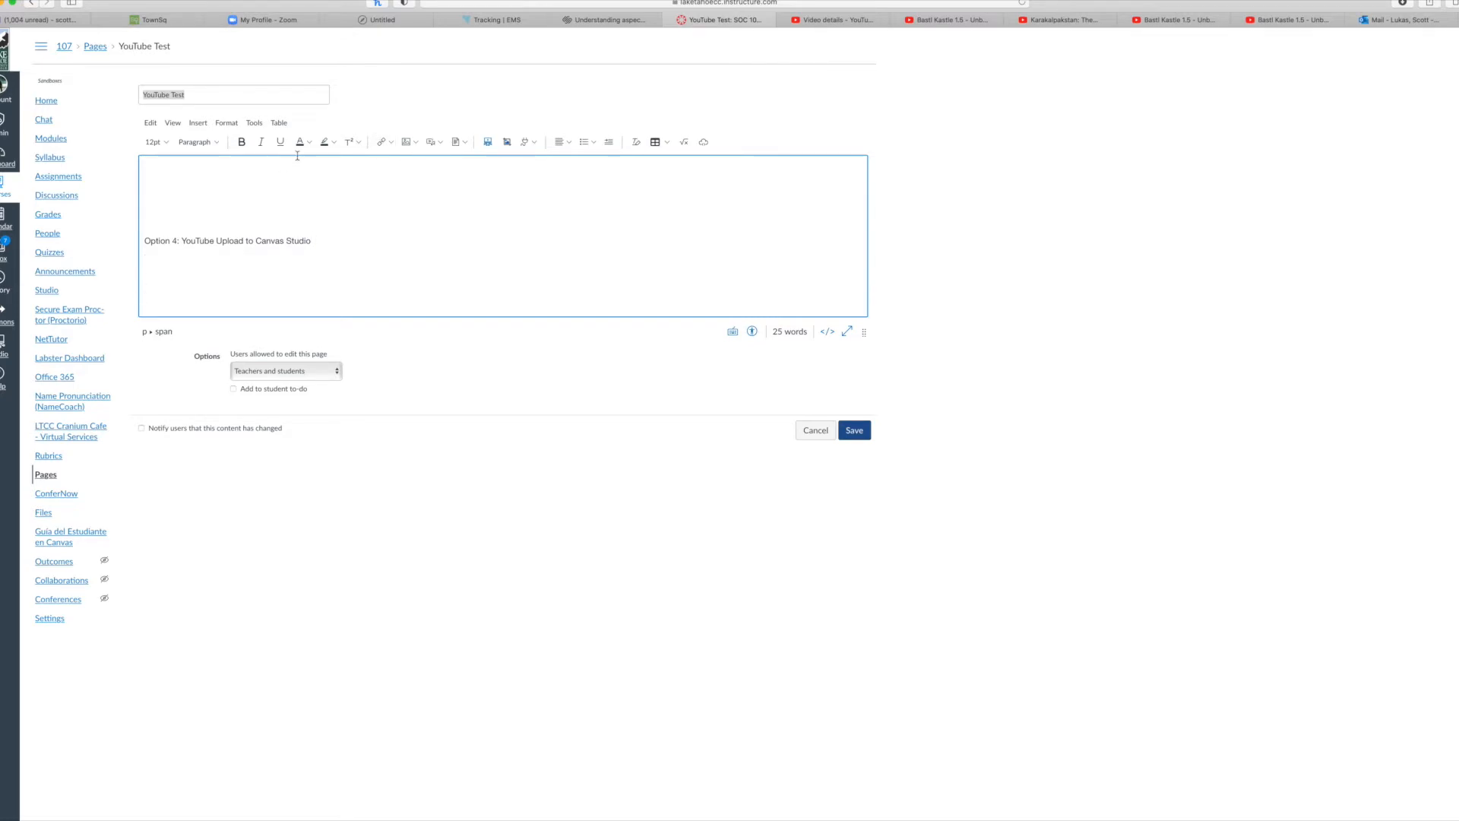
pyautogui.press('Return')
pyautogui.press('Return')
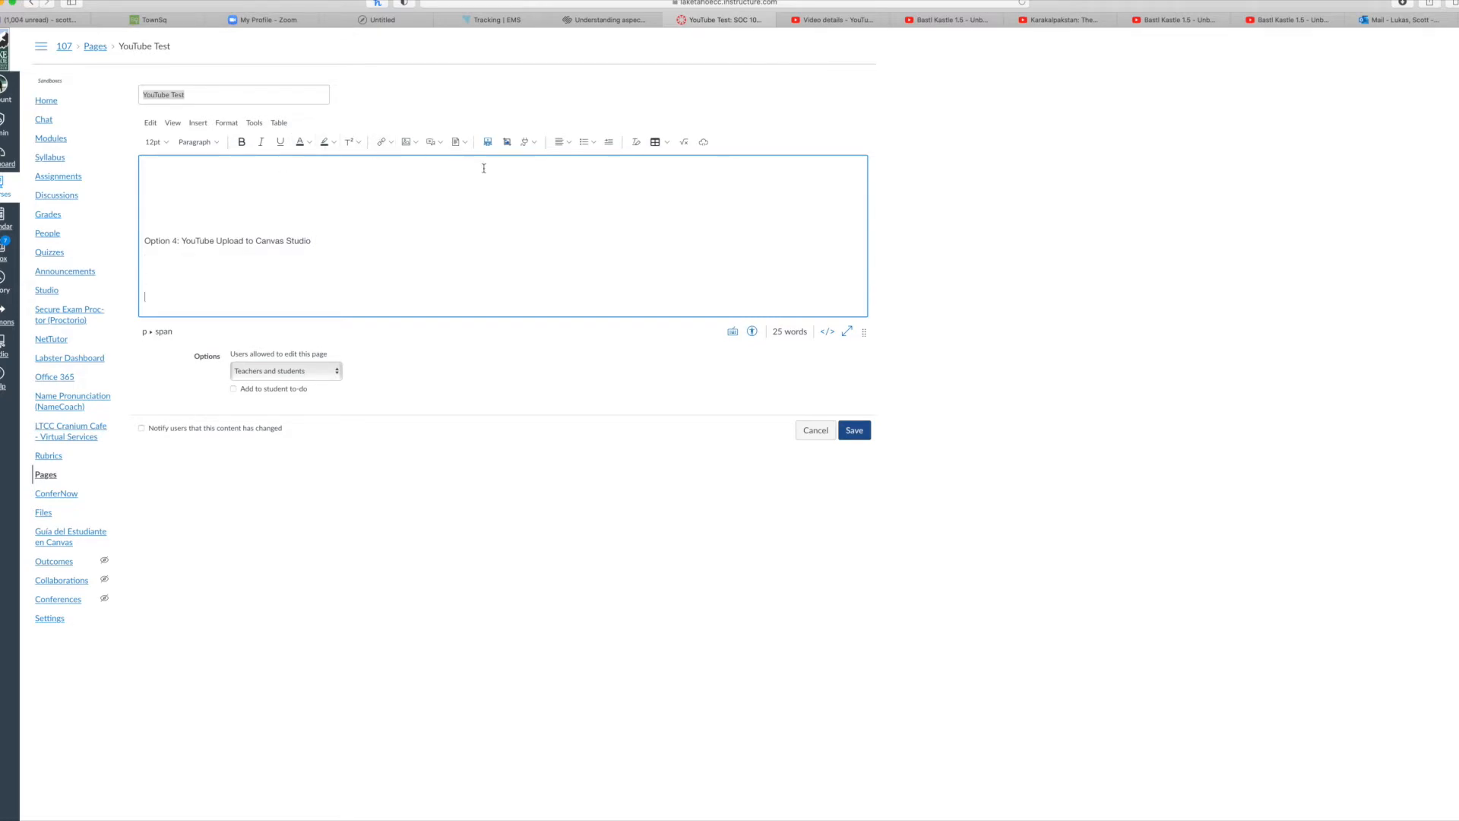
pyautogui.click(258, 123)
pyautogui.moveTo(285, 158)
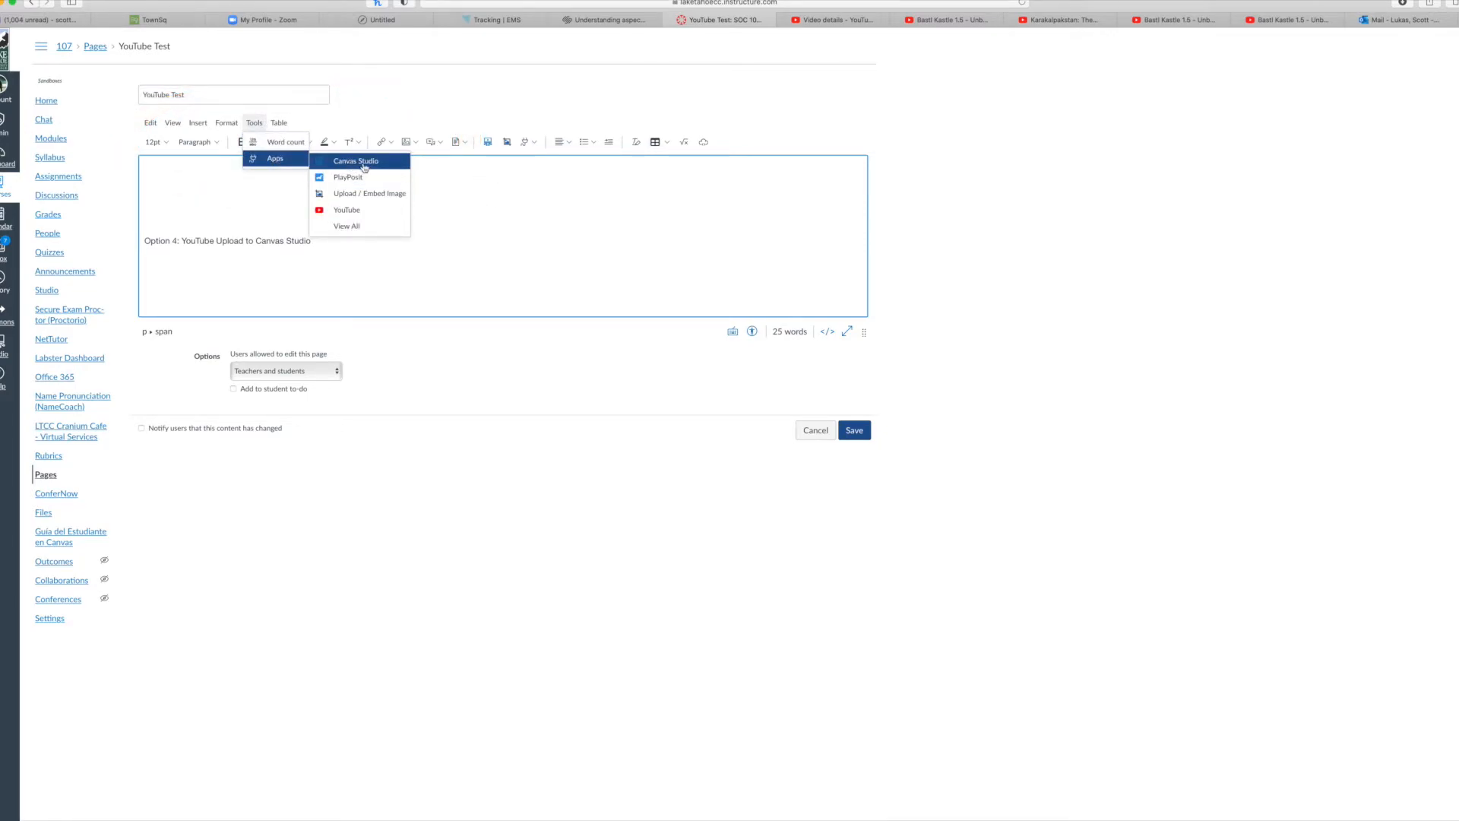
pyautogui.click(551, 225)
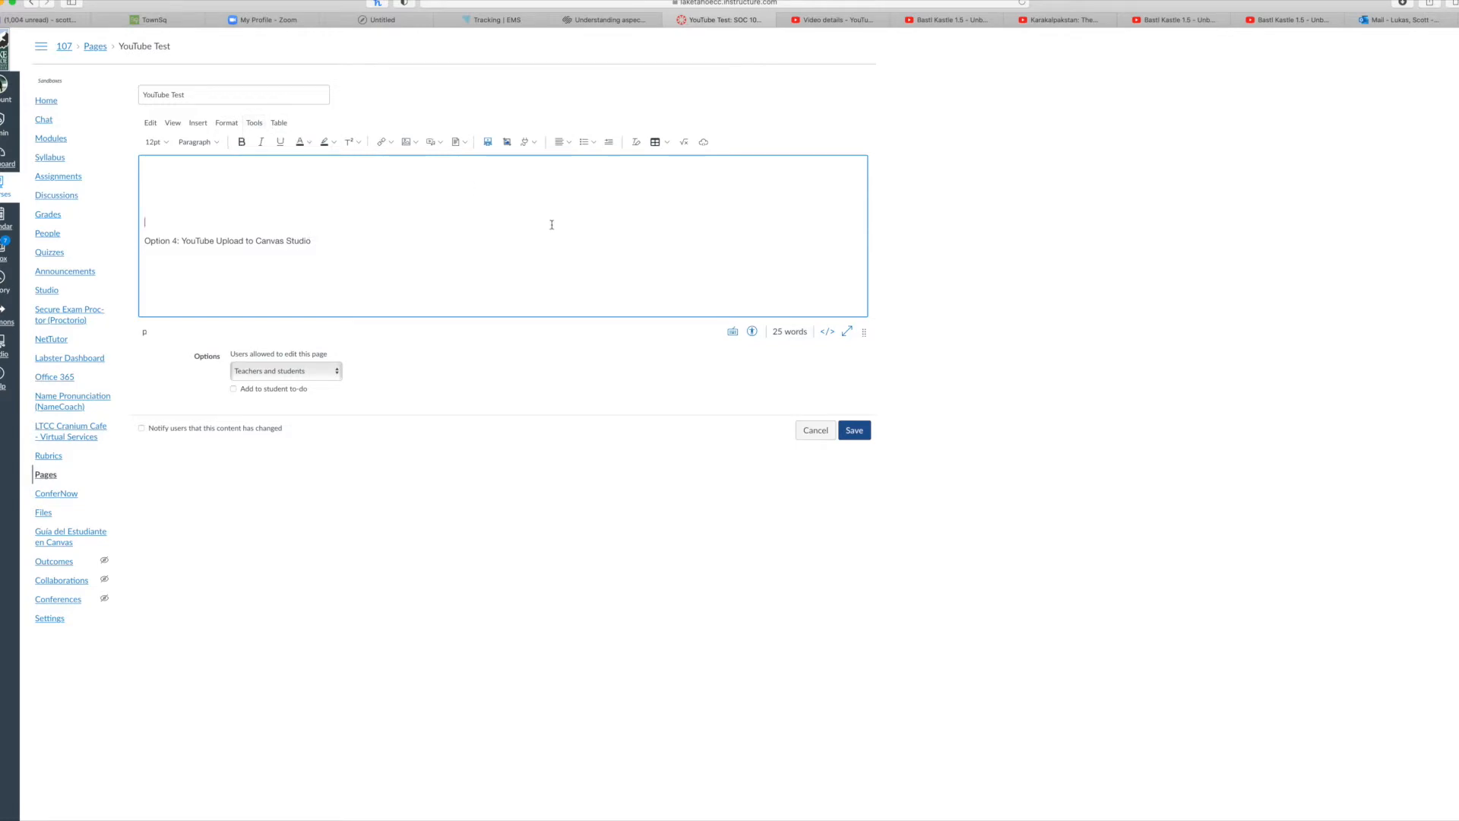
# - Open the Canvas Studio library from the page editor and review its options for adding a media file or YouTube URL
pyautogui.click(488, 141)
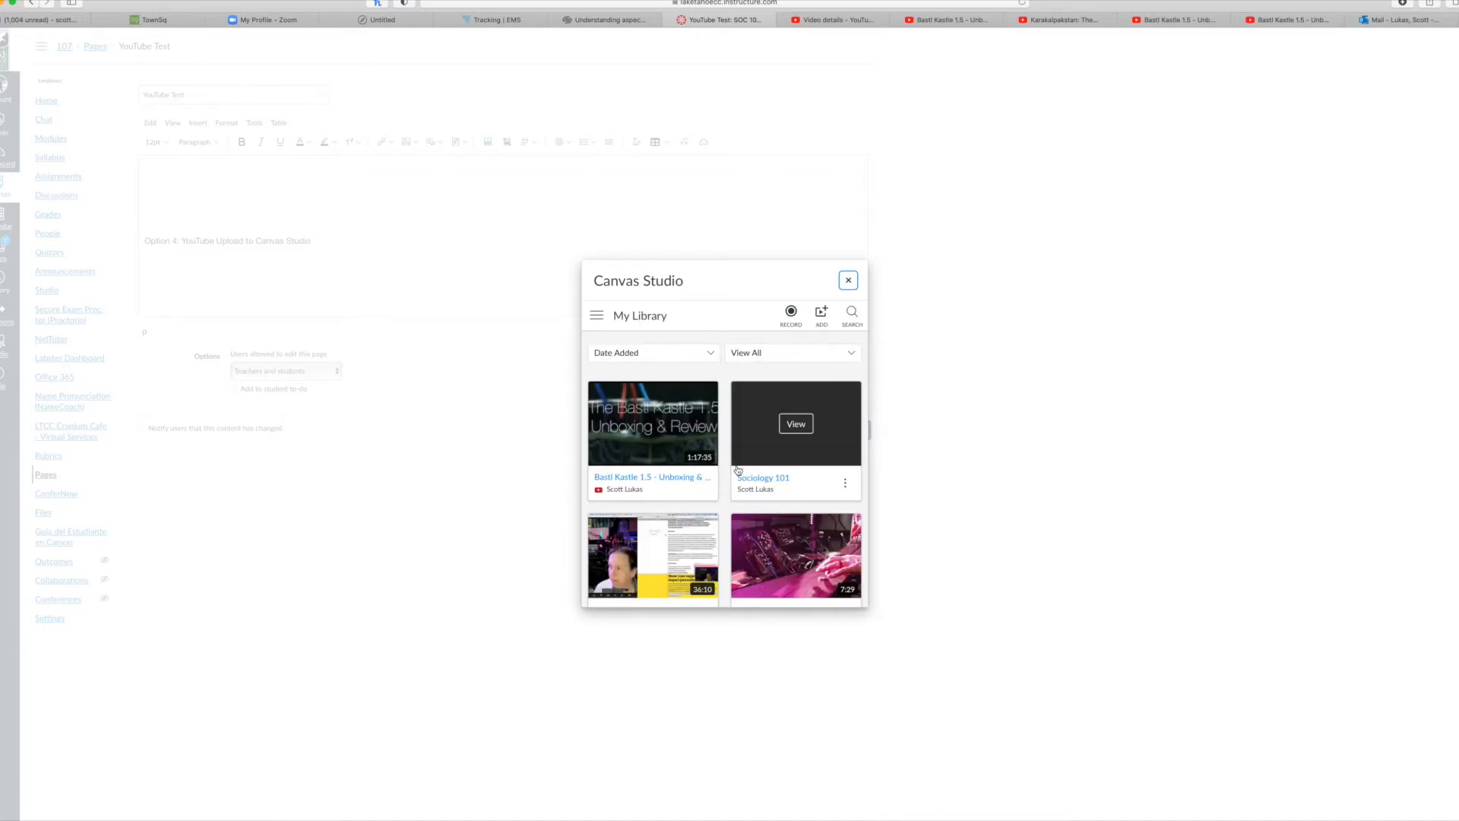
pyautogui.scroll(-5, 767, 440)
pyautogui.scroll(5, 760, 449)
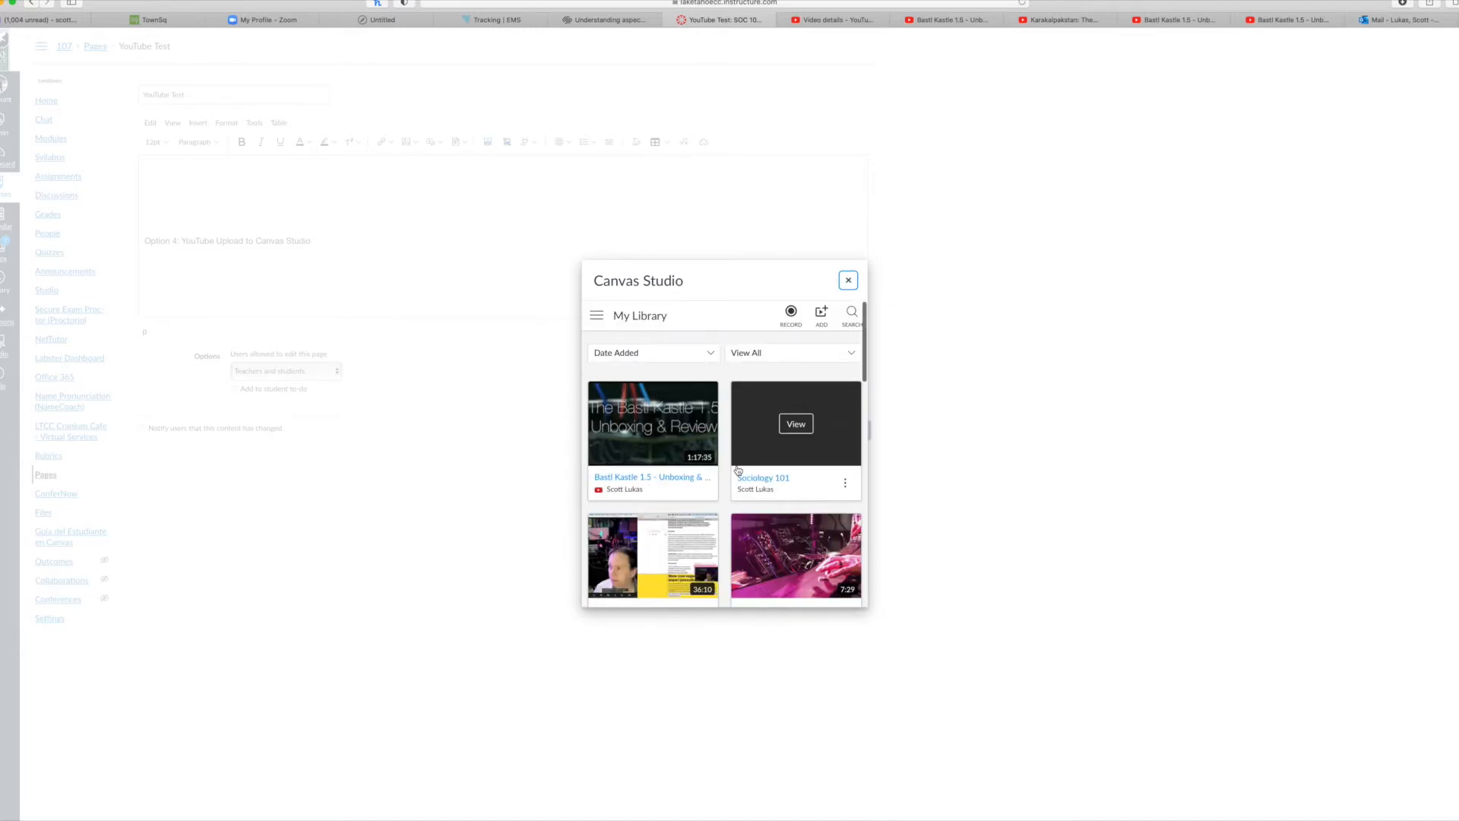
pyautogui.click(821, 314)
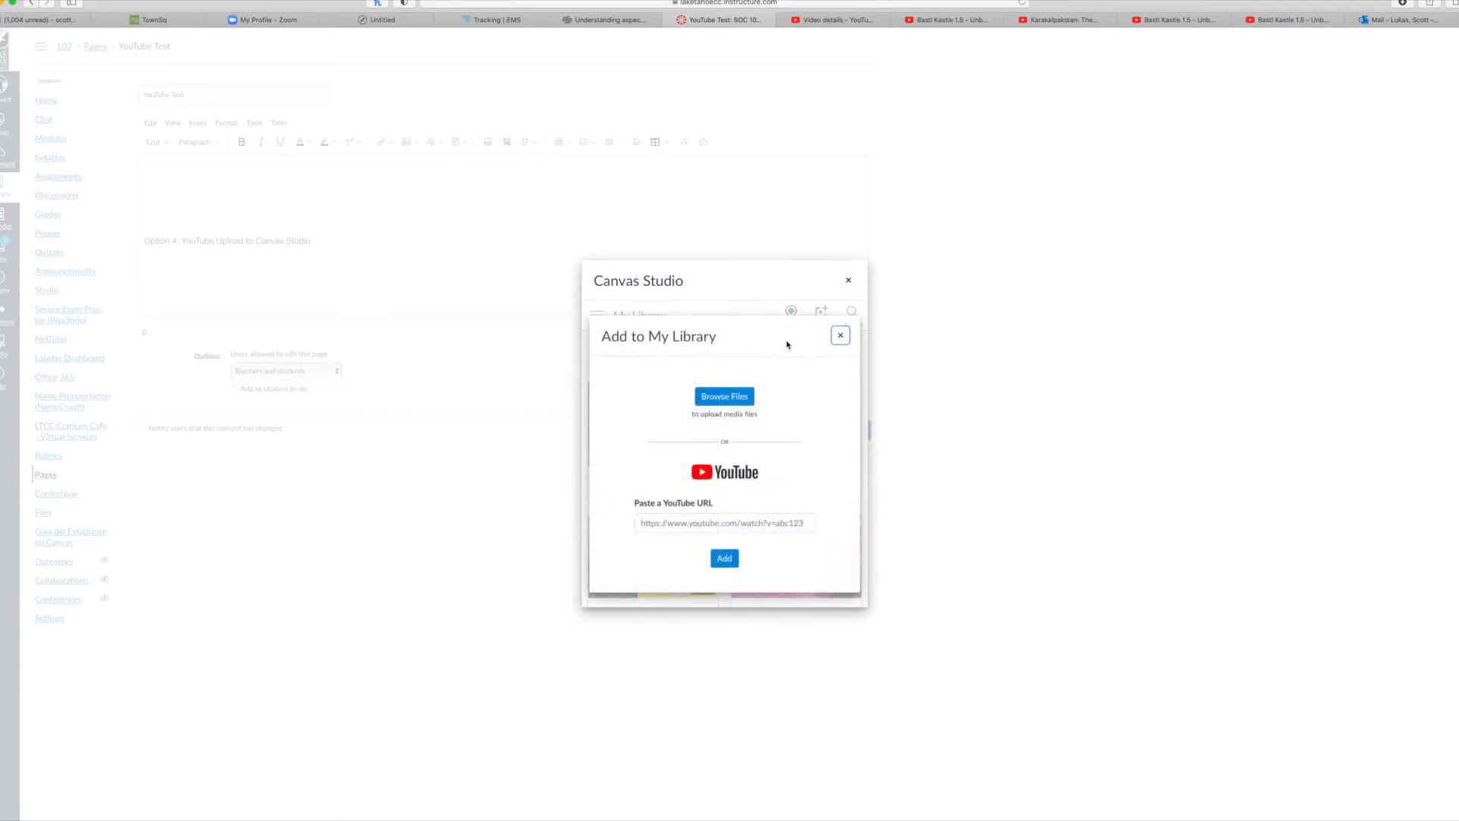
pyautogui.click(840, 336)
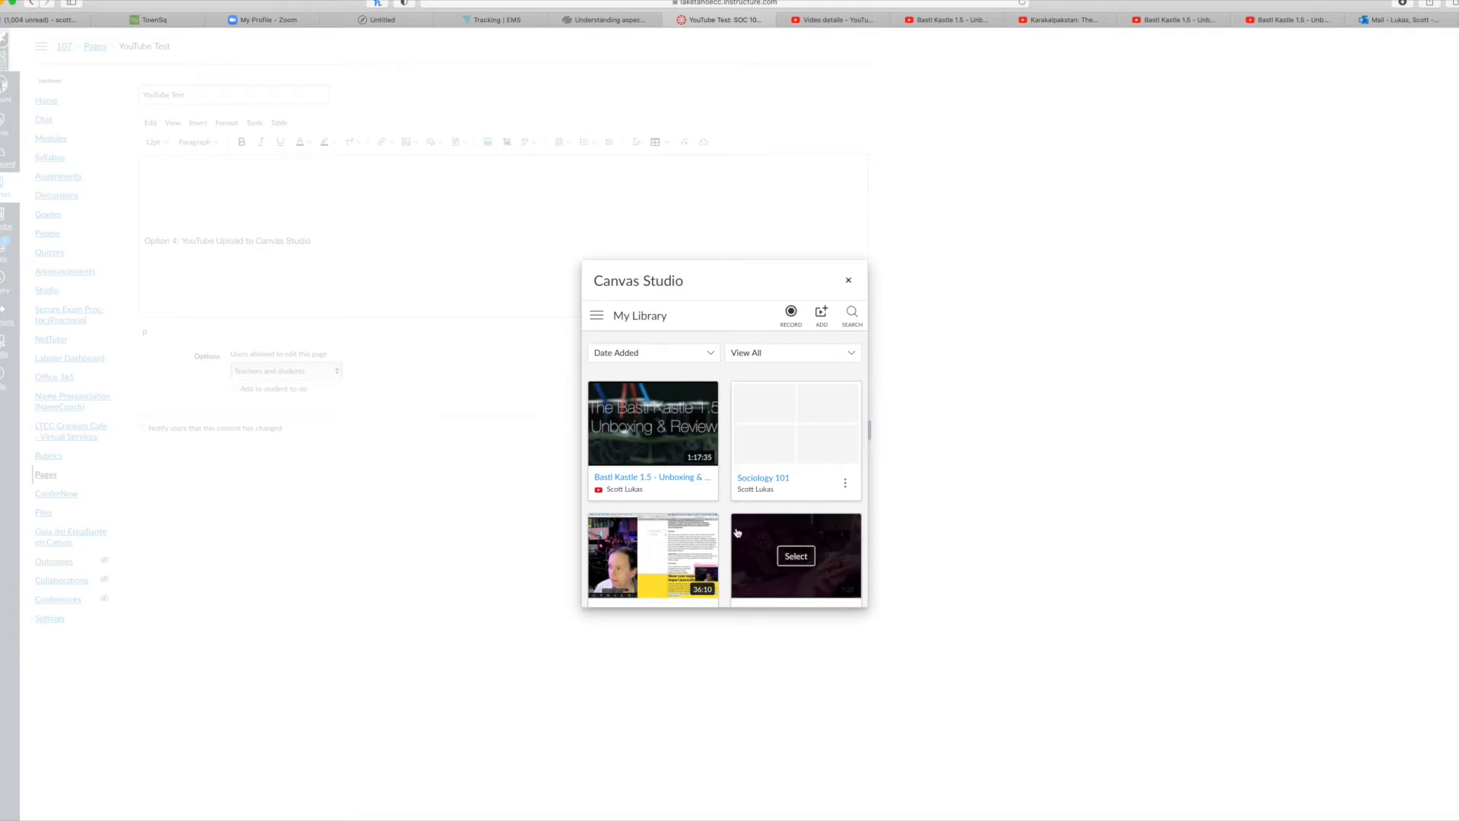
# - Embed the Bastl Kastle 1.5 video from the Studio library with Allow Comments enabled, and save the YouTube Test page
pyautogui.moveTo(652, 452)
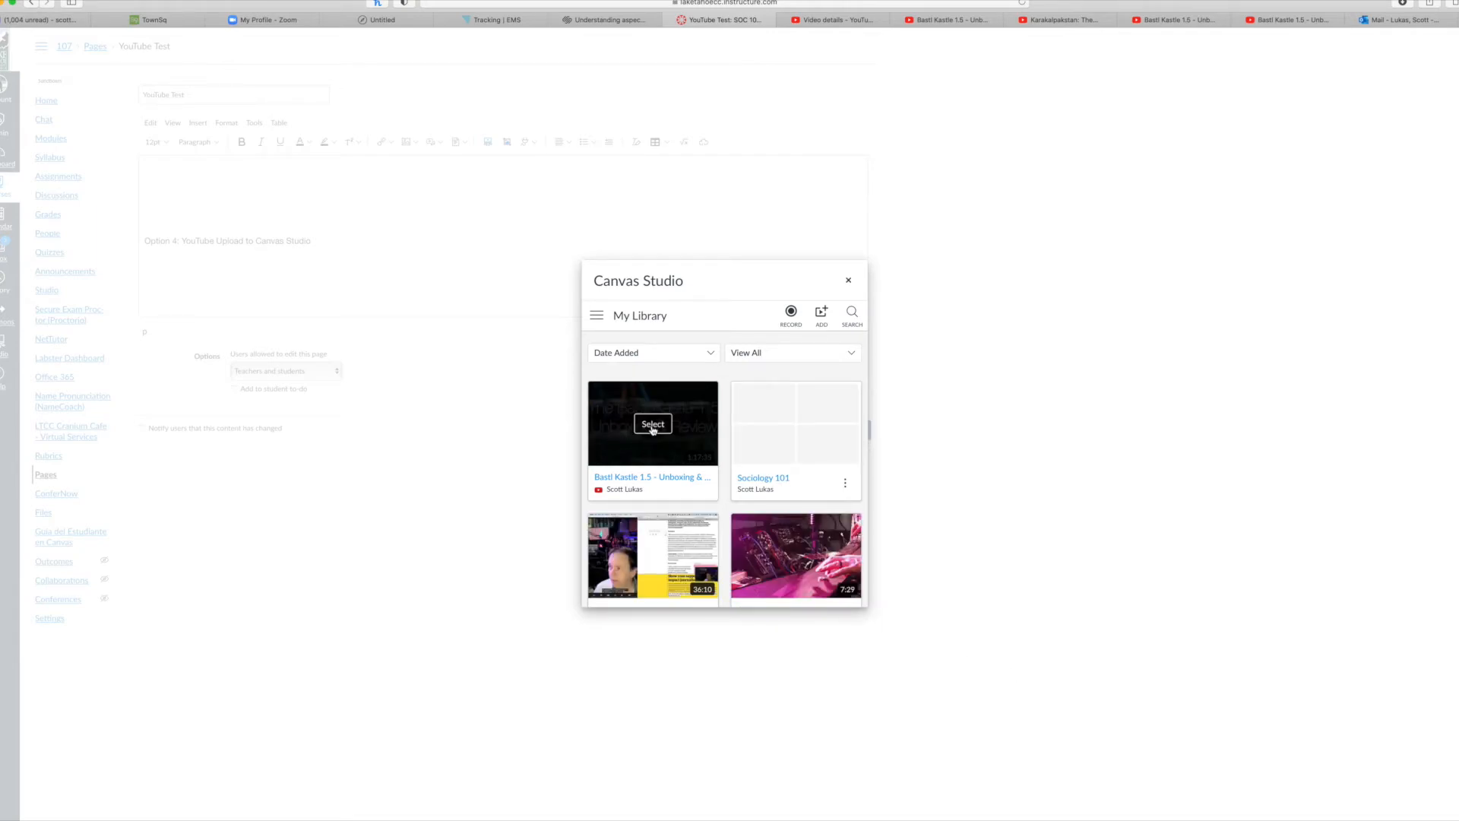
pyautogui.click(652, 426)
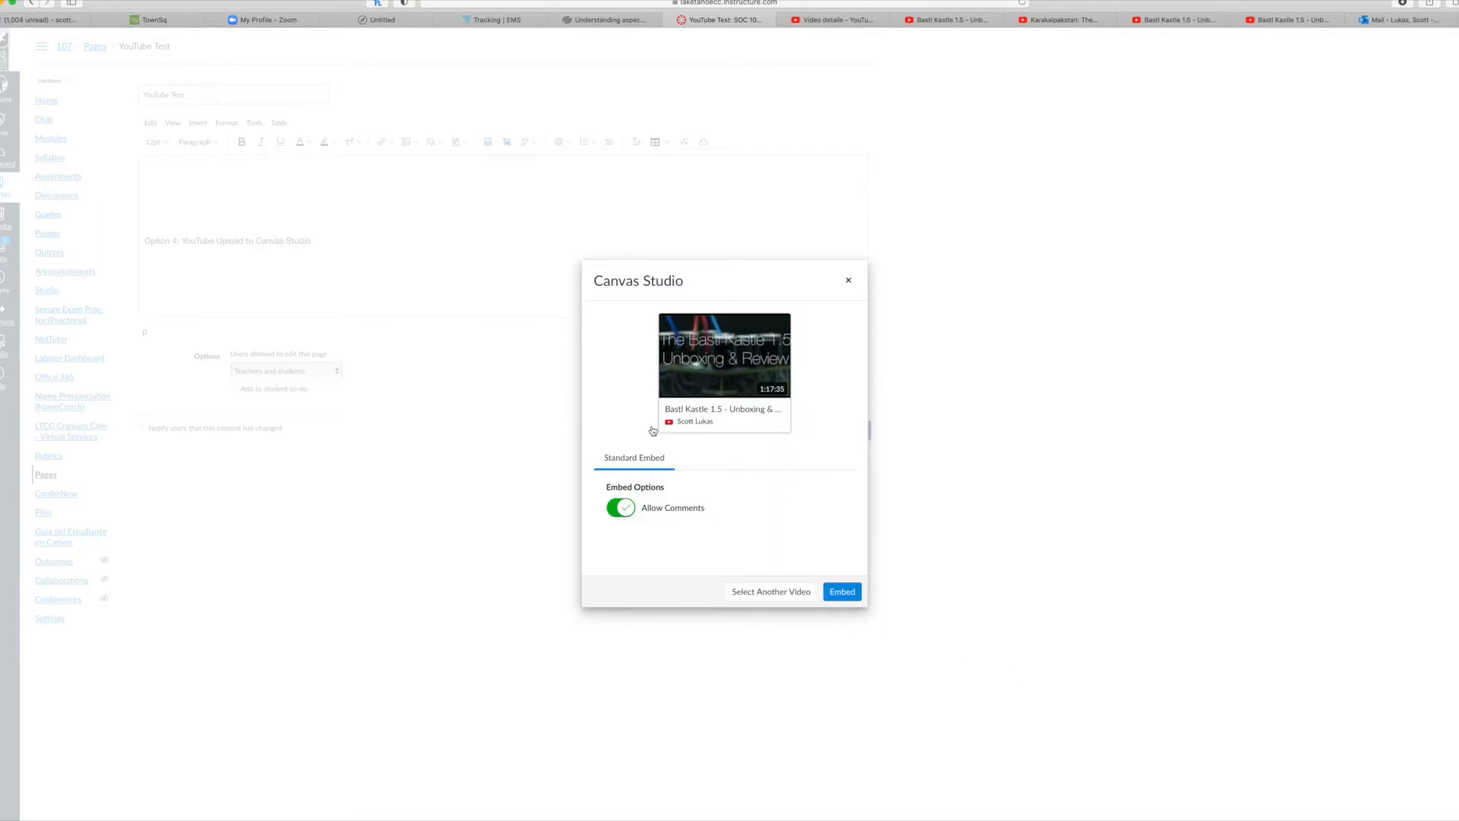
pyautogui.click(617, 510)
pyautogui.click(617, 511)
pyautogui.click(844, 598)
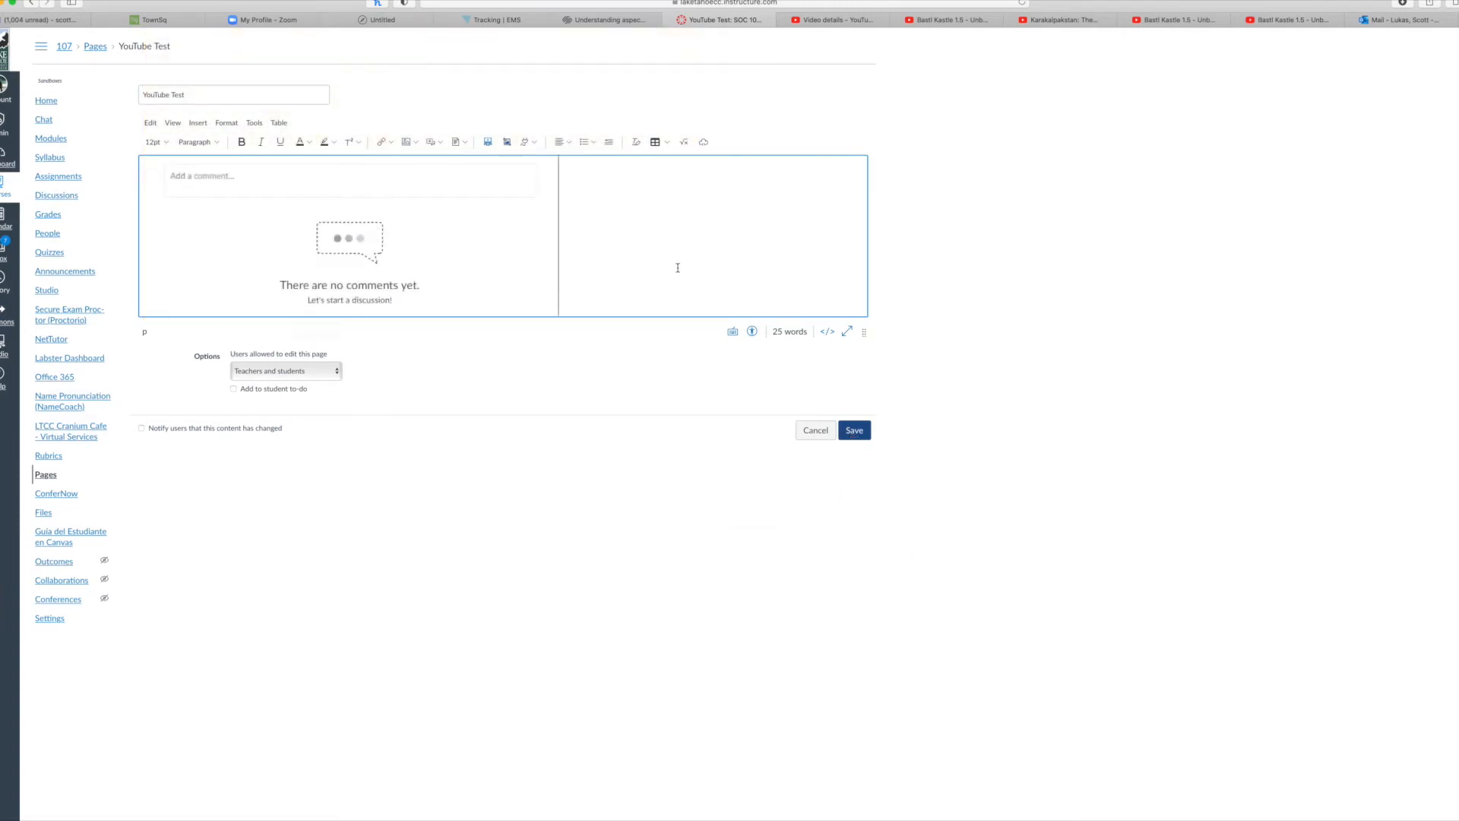
pyautogui.press('Return')
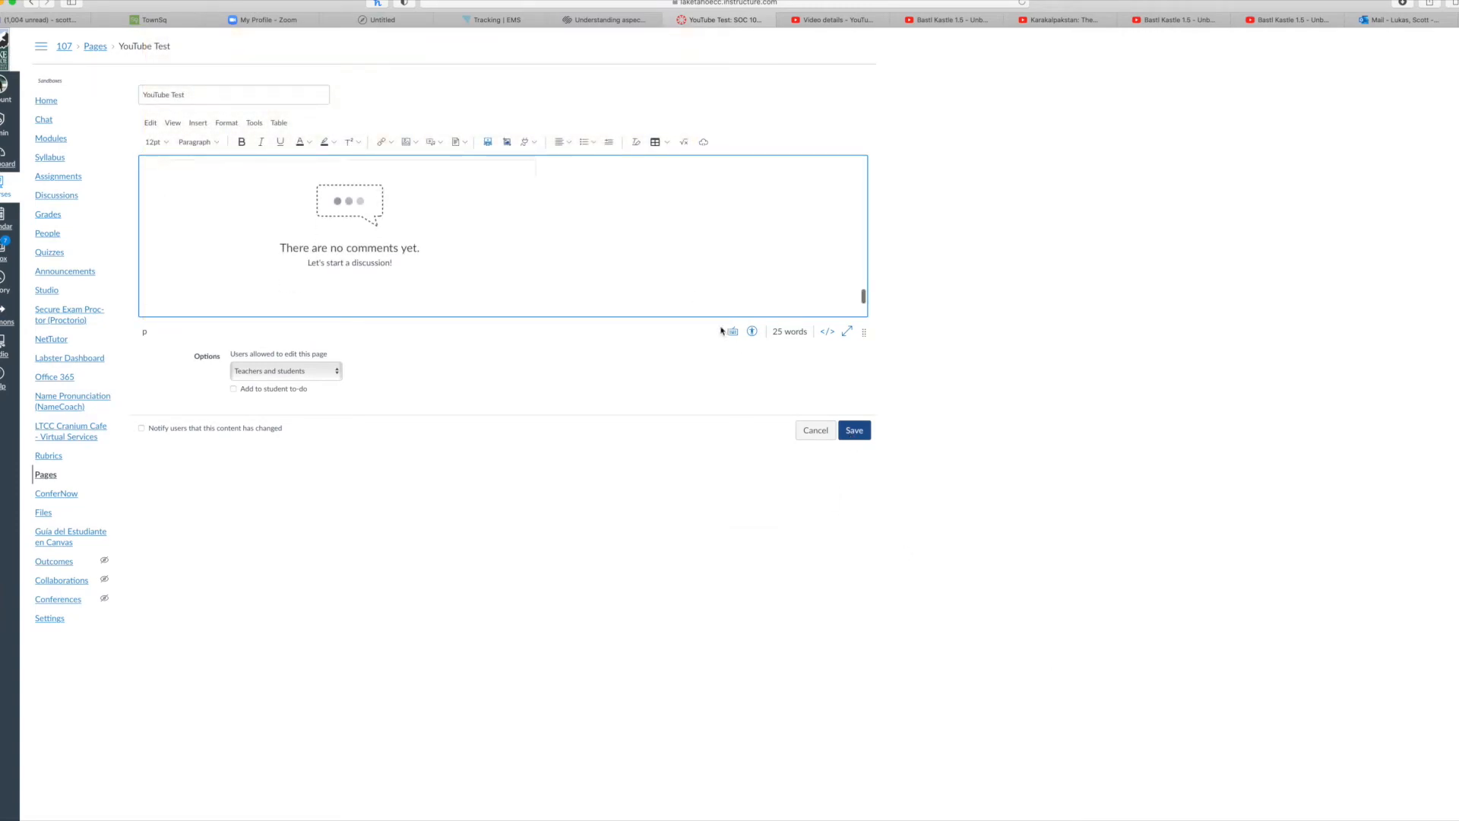
pyautogui.click(854, 431)
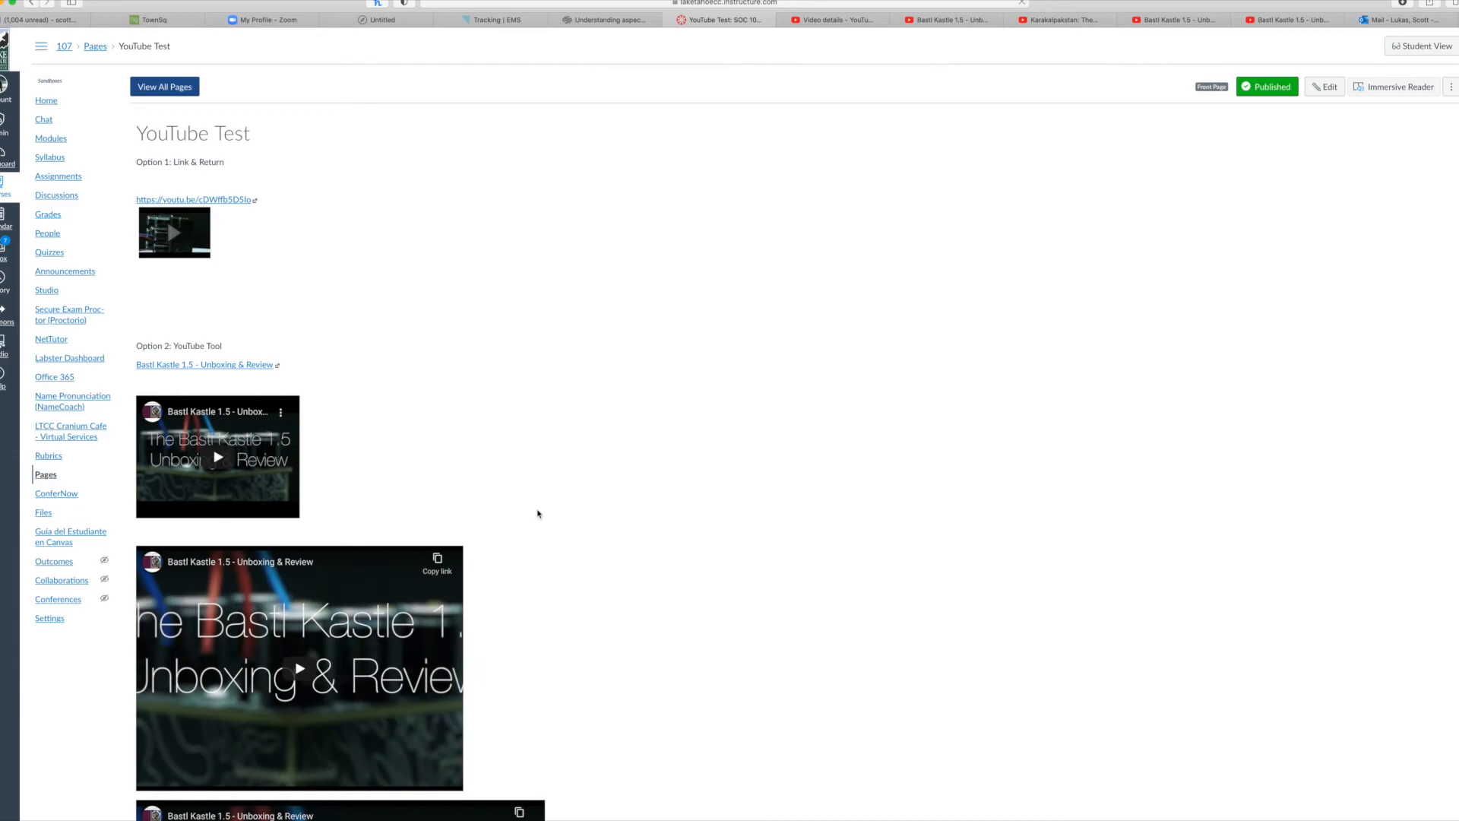
# - Examine the saved page, comparing the new Studio embed and its comments area with the embeds under the other options
pyautogui.scroll(-15, 537, 514)
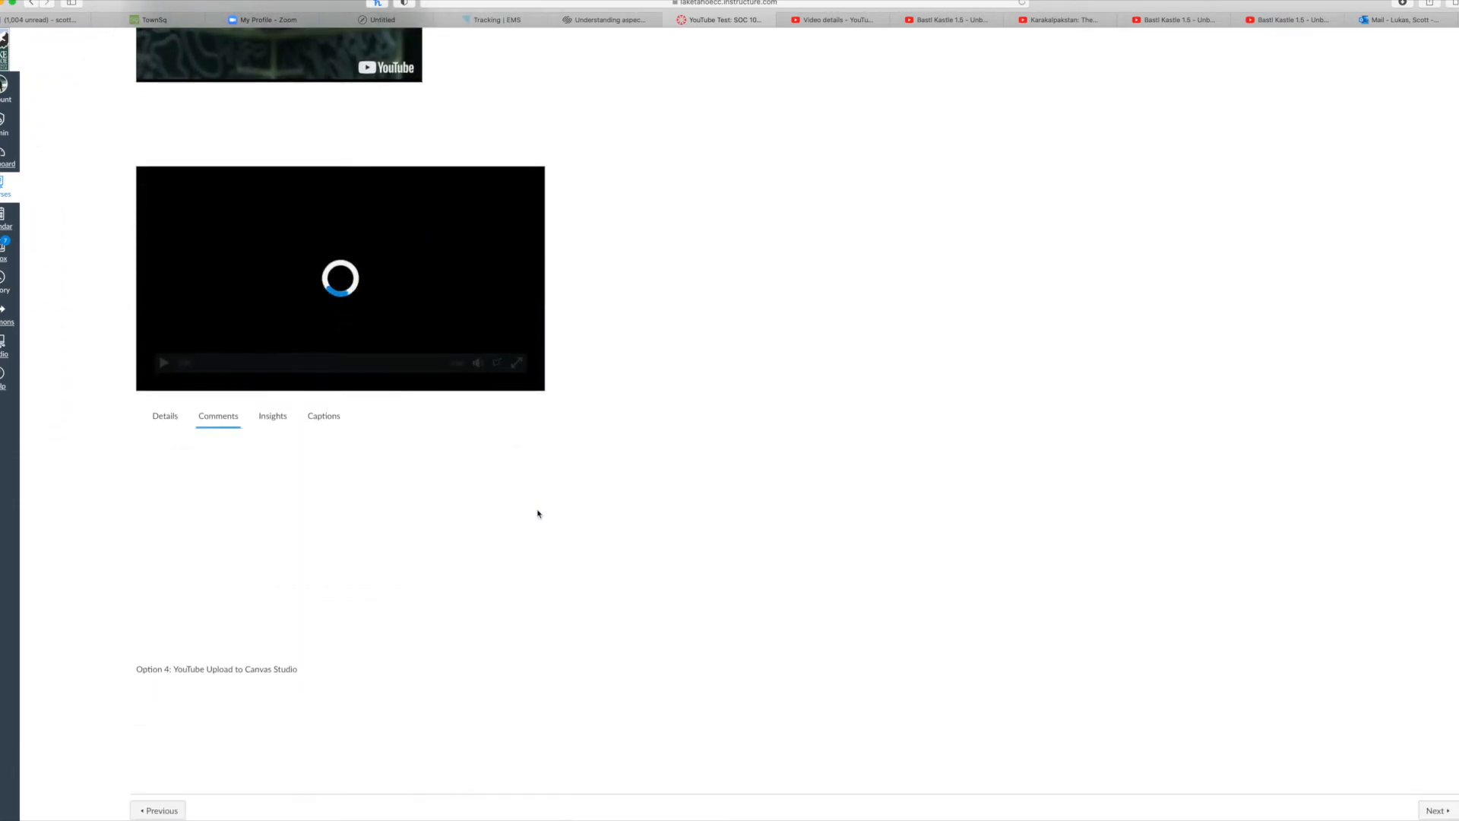
pyautogui.scroll(5, 623, 501)
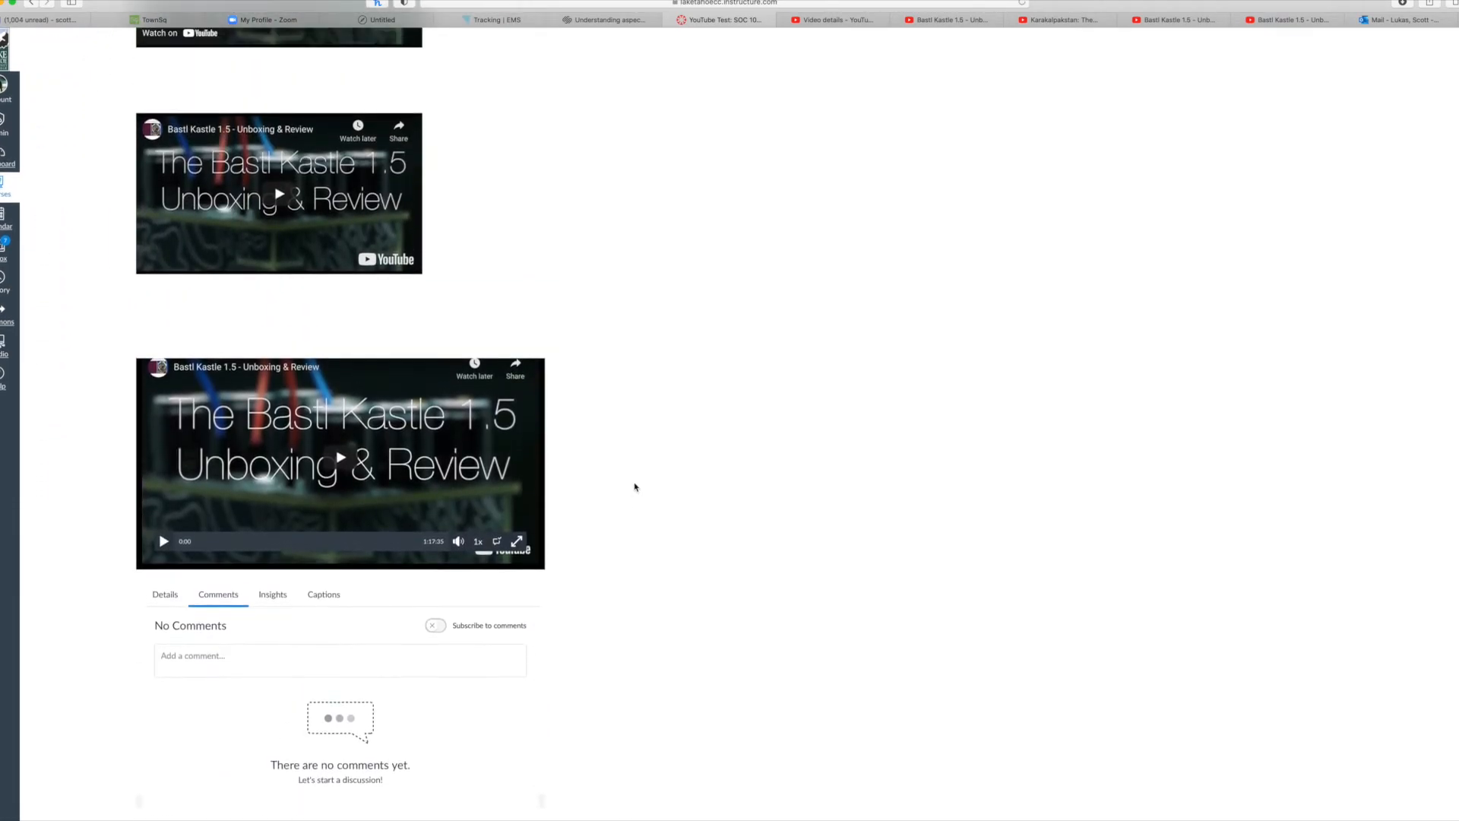
pyautogui.scroll(2, 634, 486)
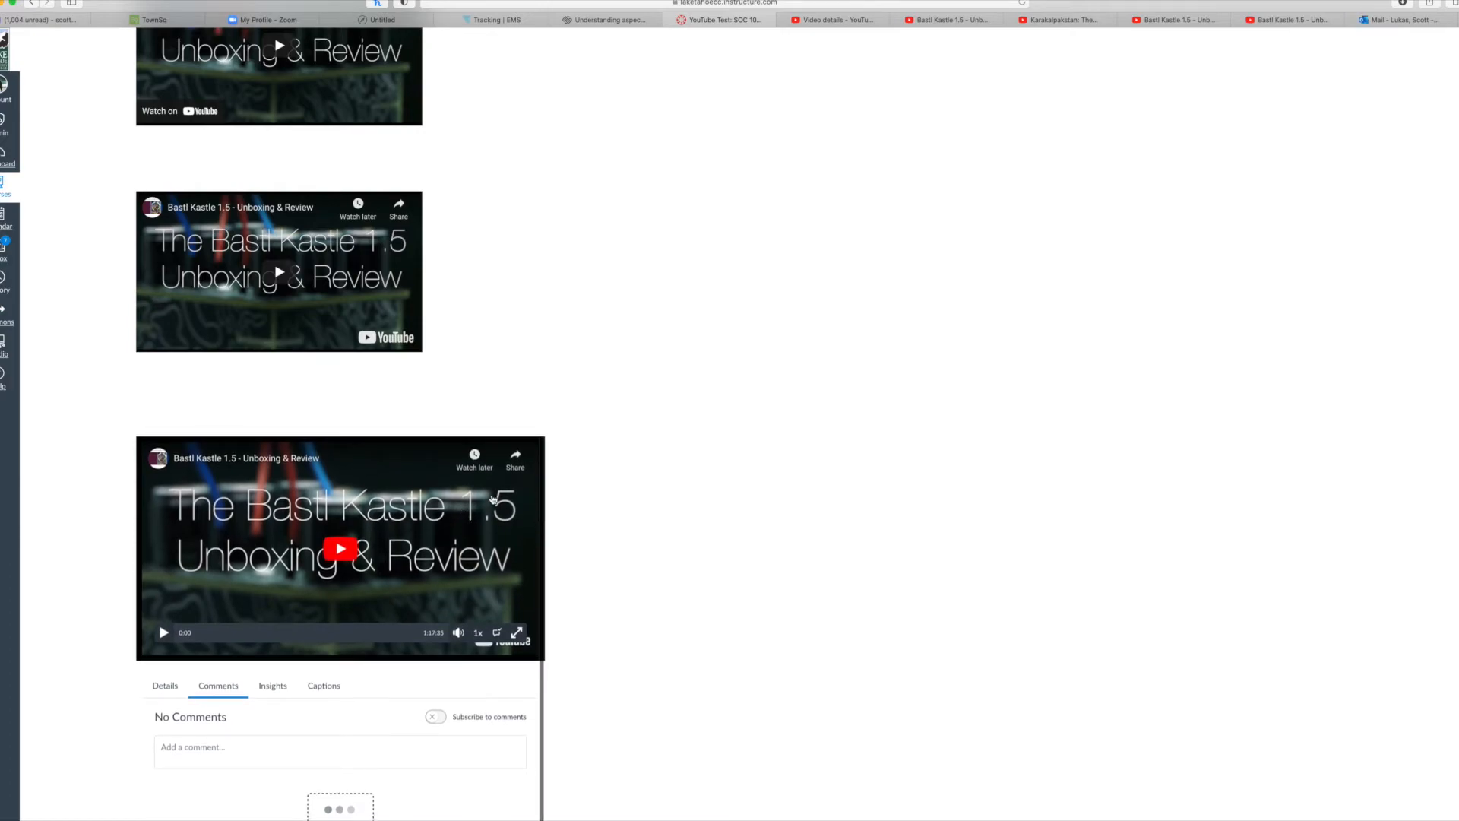
pyautogui.scroll(3, 493, 499)
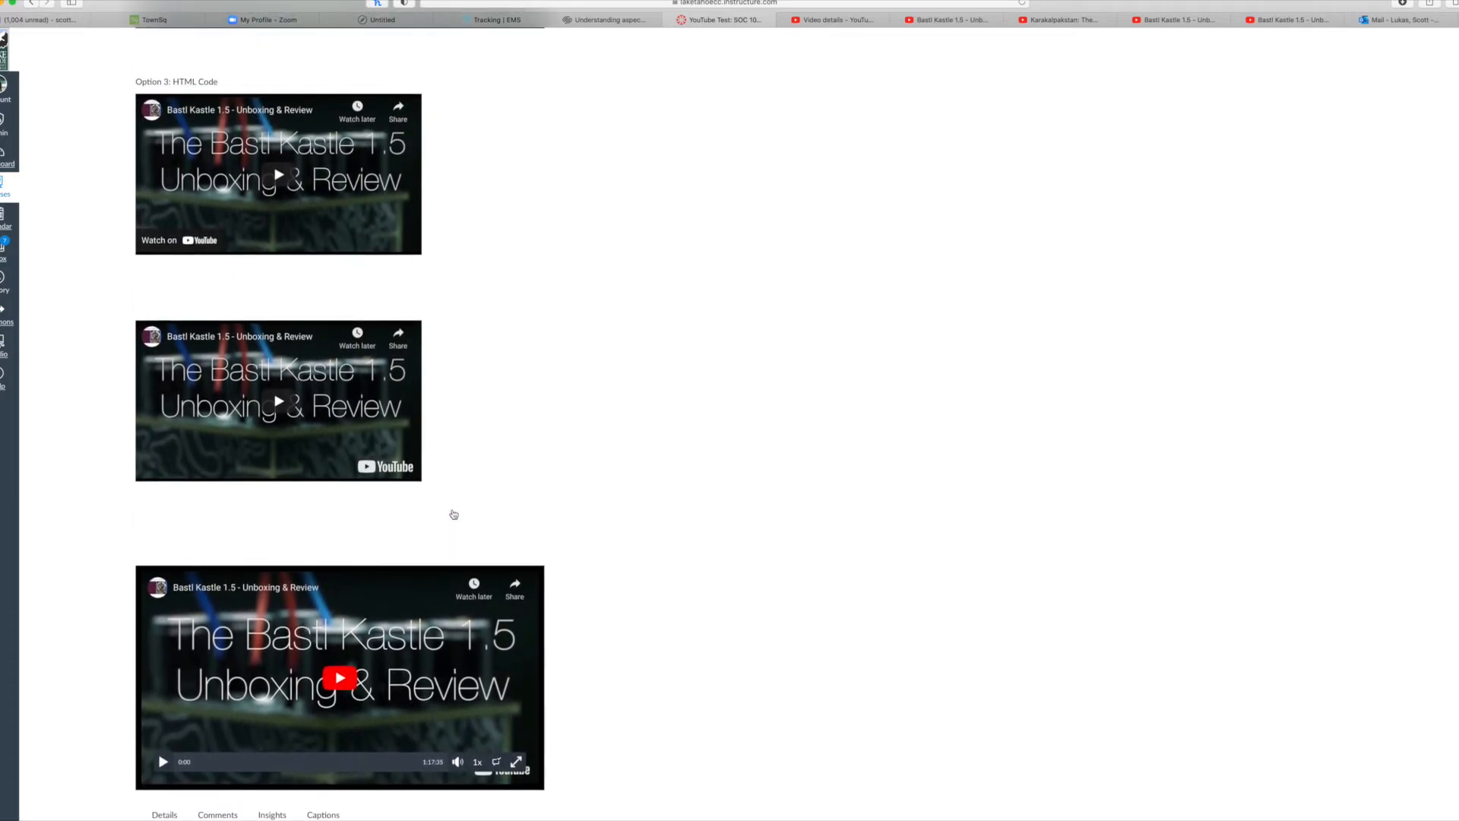
pyautogui.scroll(15, 454, 514)
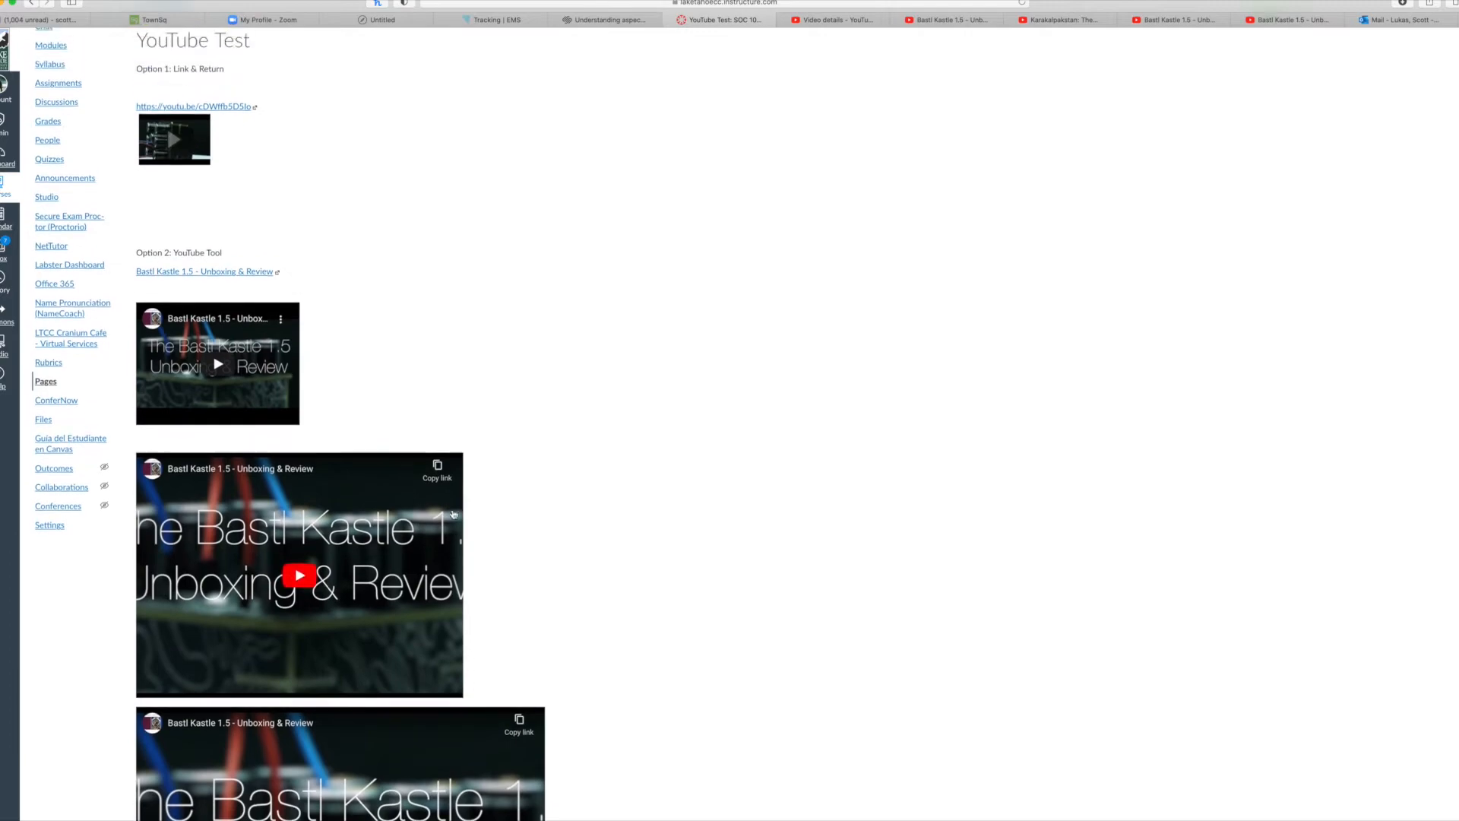
pyautogui.scroll(3, 454, 514)
pyautogui.scroll(-10, 453, 514)
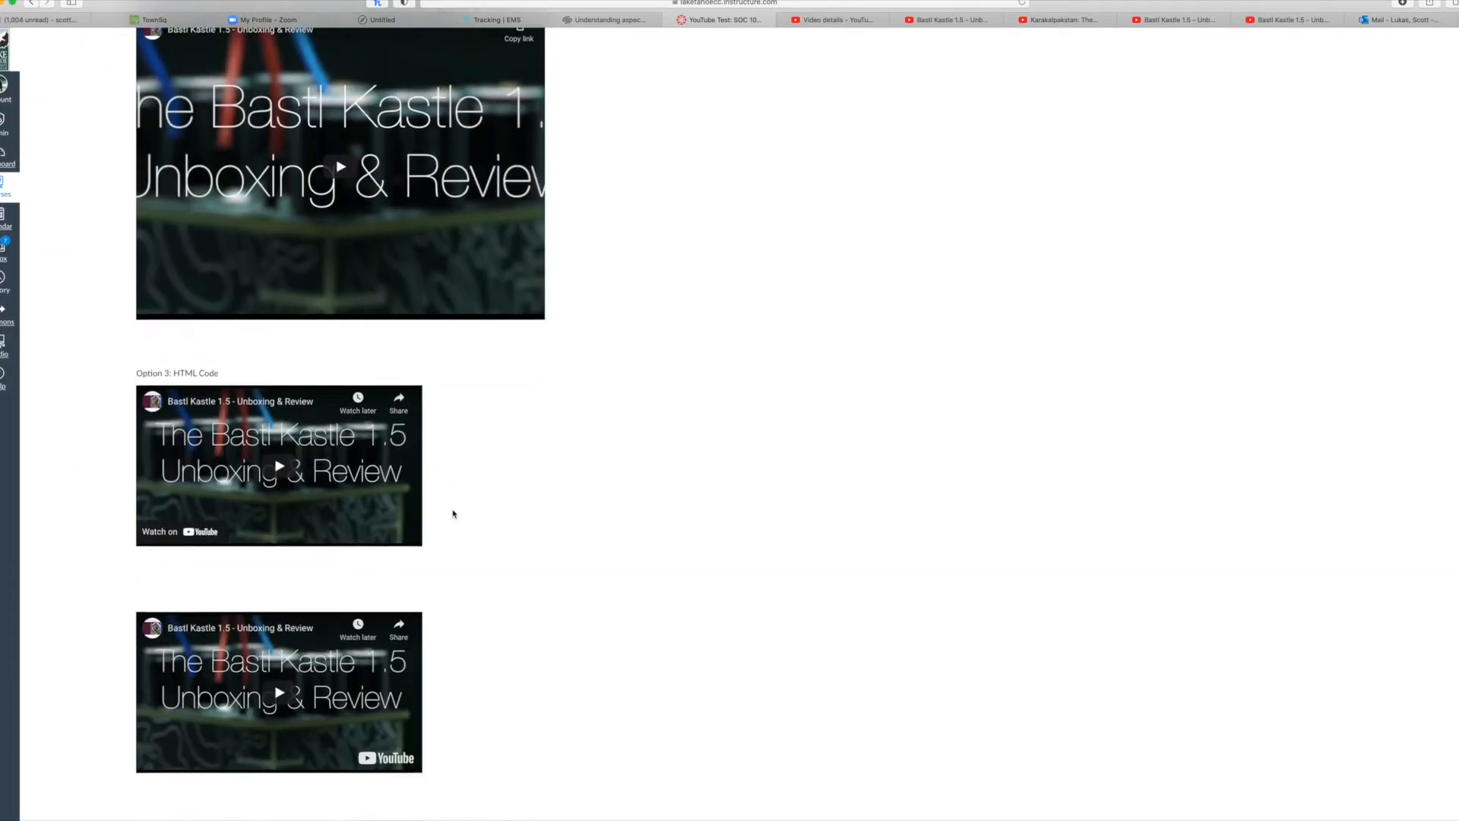
pyautogui.scroll(-10, 453, 514)
pyautogui.scroll(4, 454, 514)
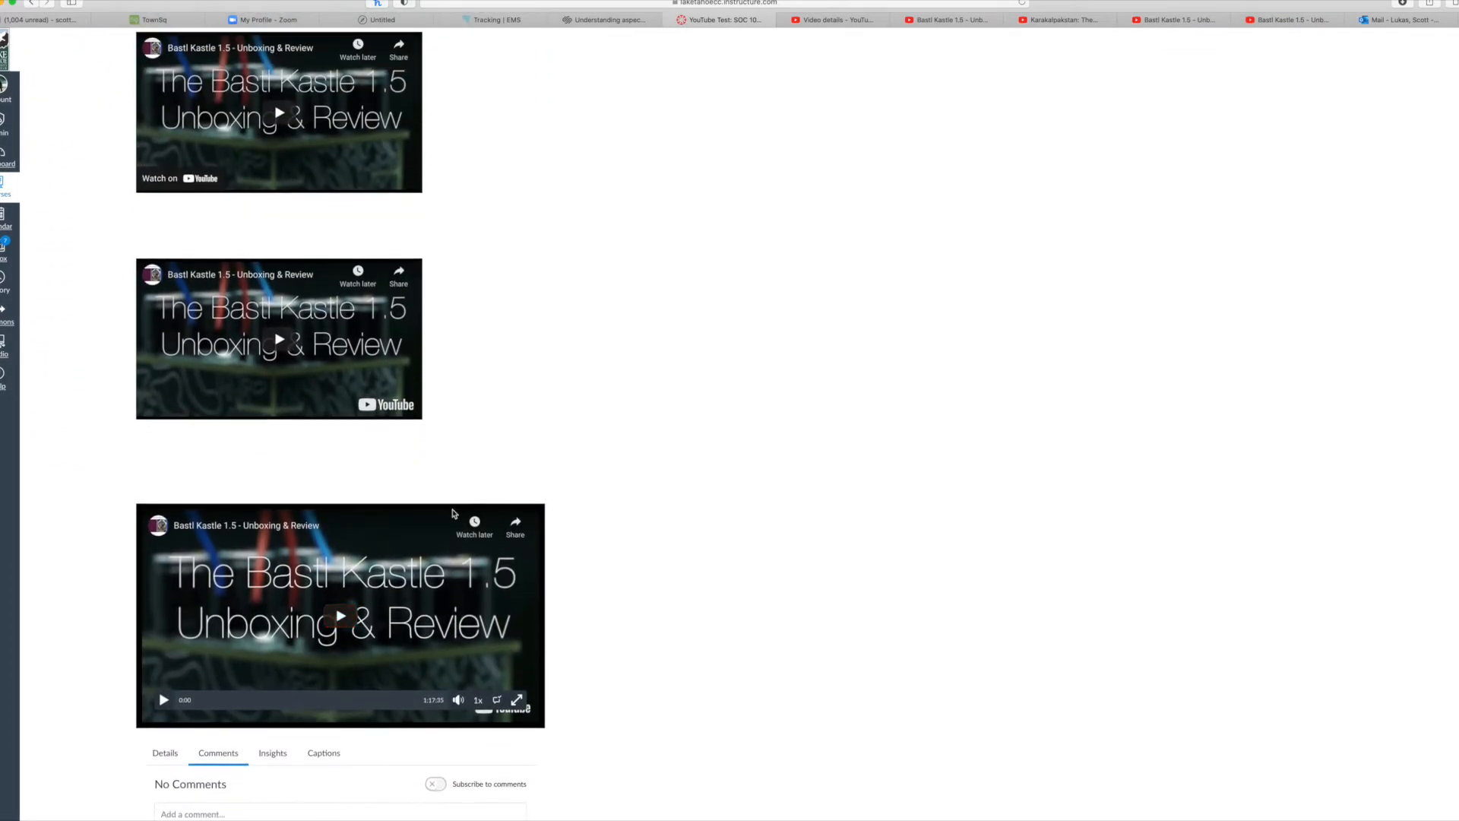
pyautogui.scroll(-2, 454, 514)
pyautogui.scroll(2, 454, 514)
pyautogui.scroll(-3, 454, 515)
pyautogui.scroll(2, 454, 515)
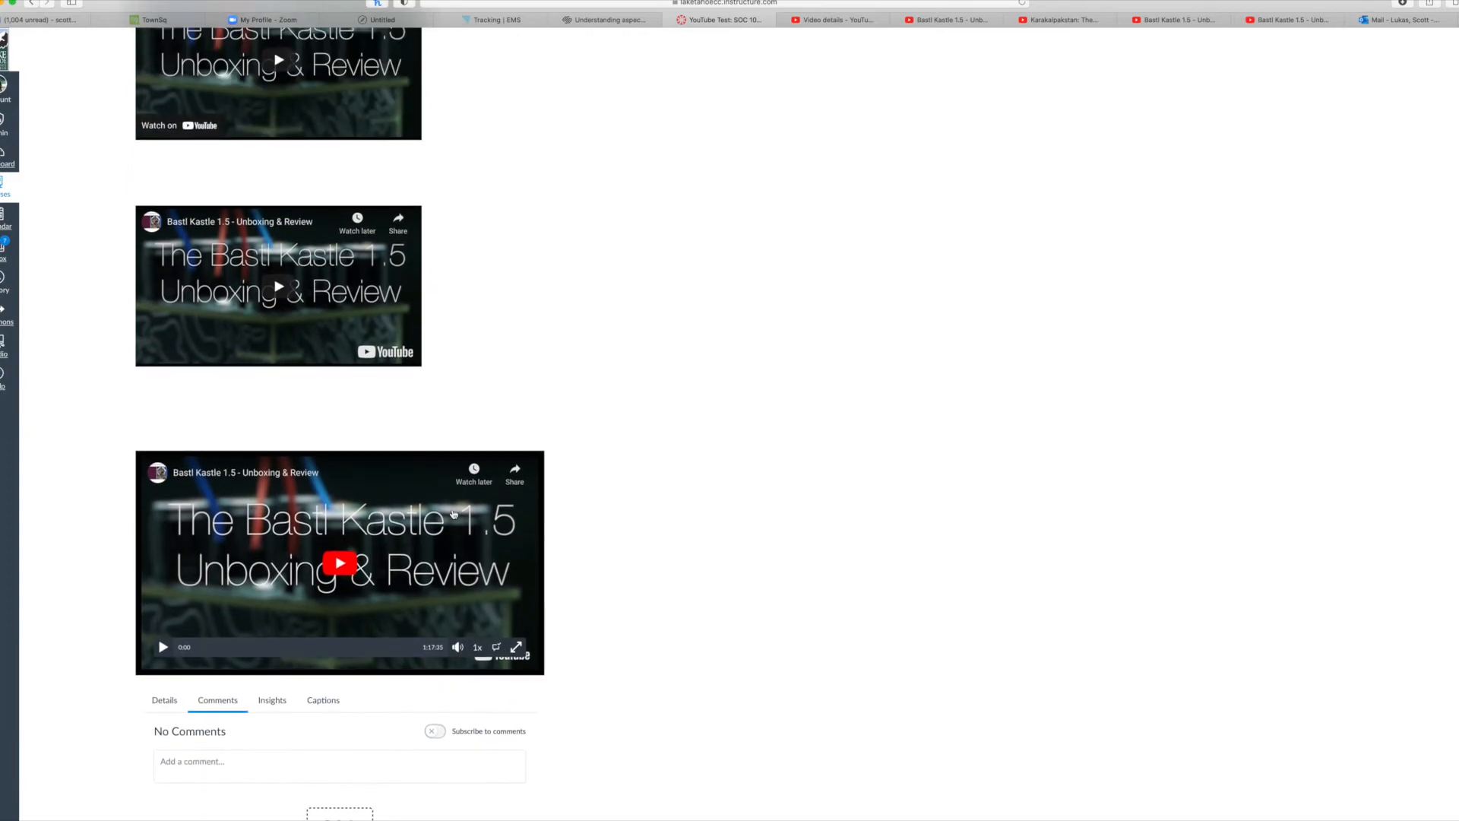
pyautogui.scroll(10, 454, 514)
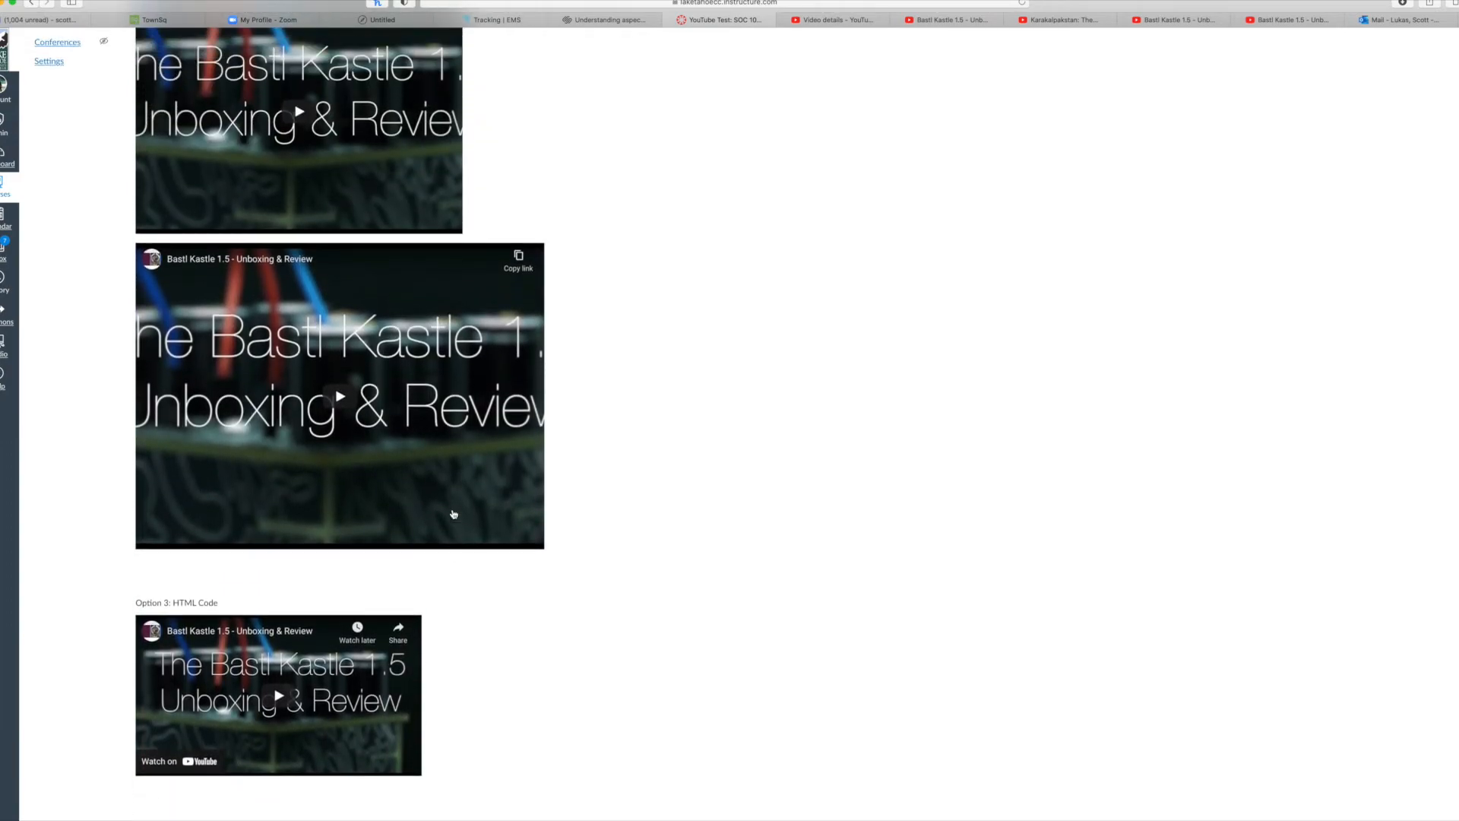
pyautogui.scroll(-1, 449, 474)
pyautogui.scroll(-10, 433, 401)
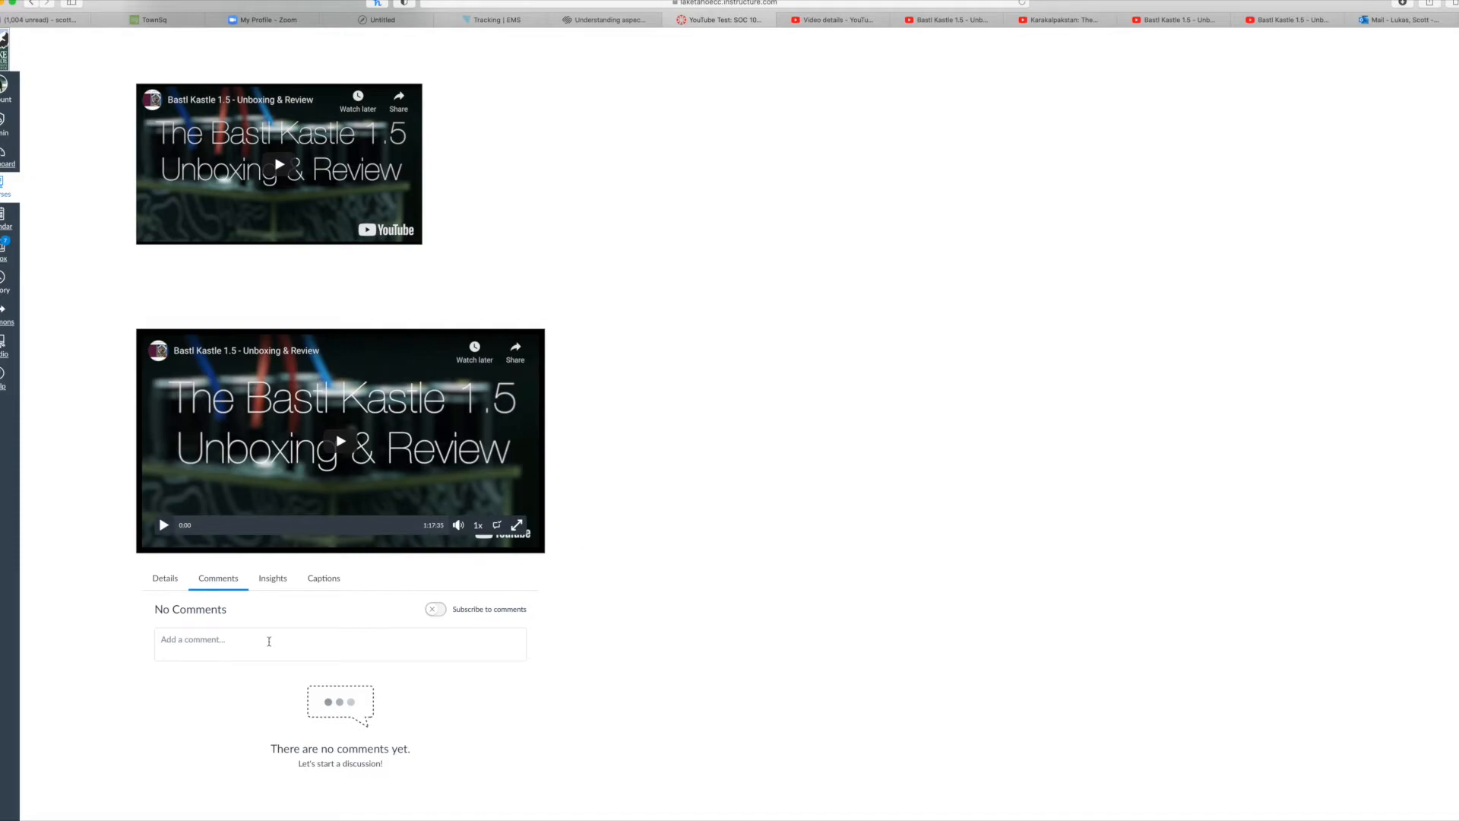
# - Play the first embed under Option 3: HTML Code, skip ahead to near the end of the video, and pause it
pyautogui.scroll(2, 700, 483)
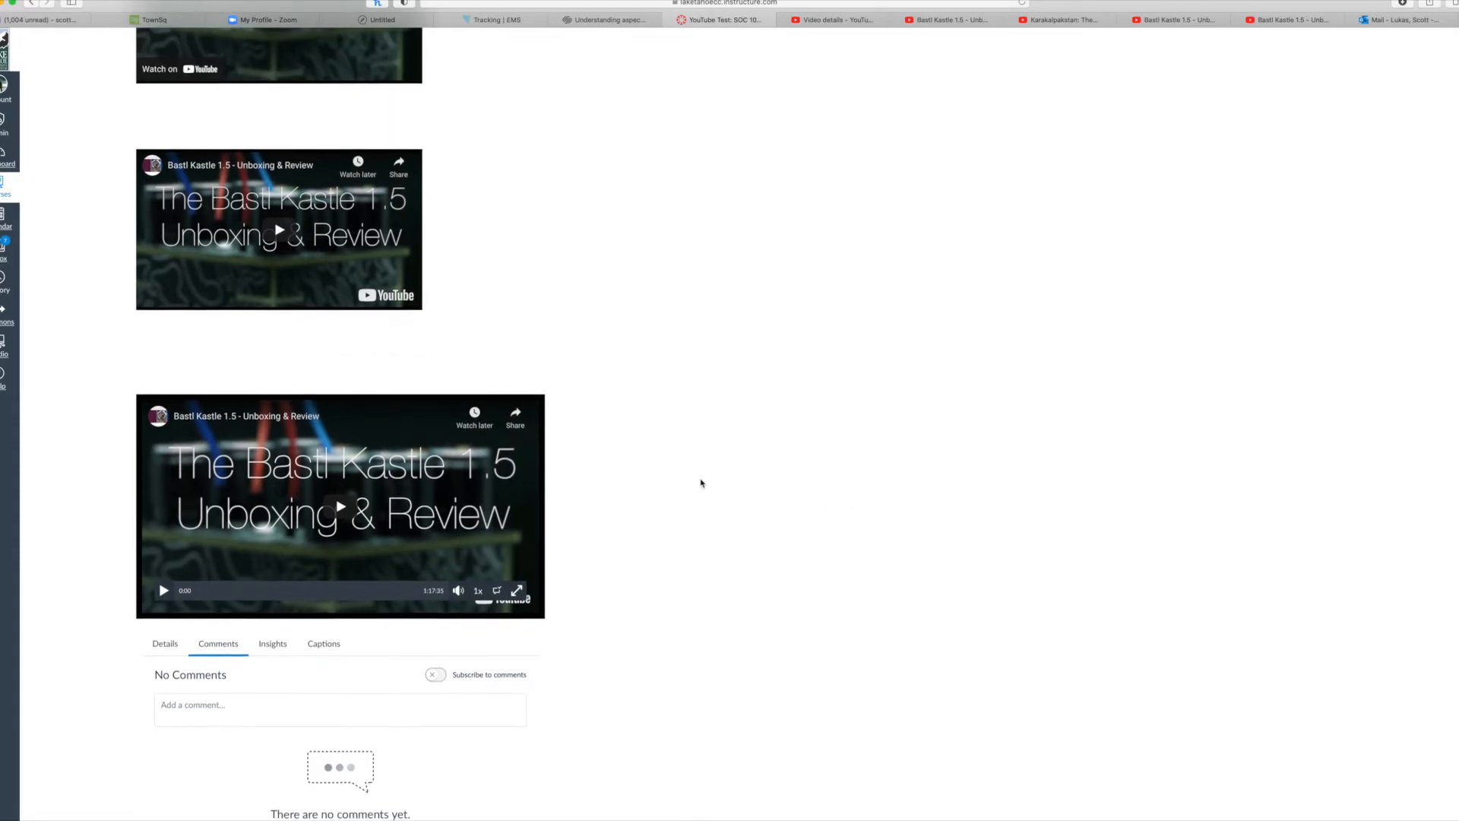
pyautogui.scroll(5, 355, 627)
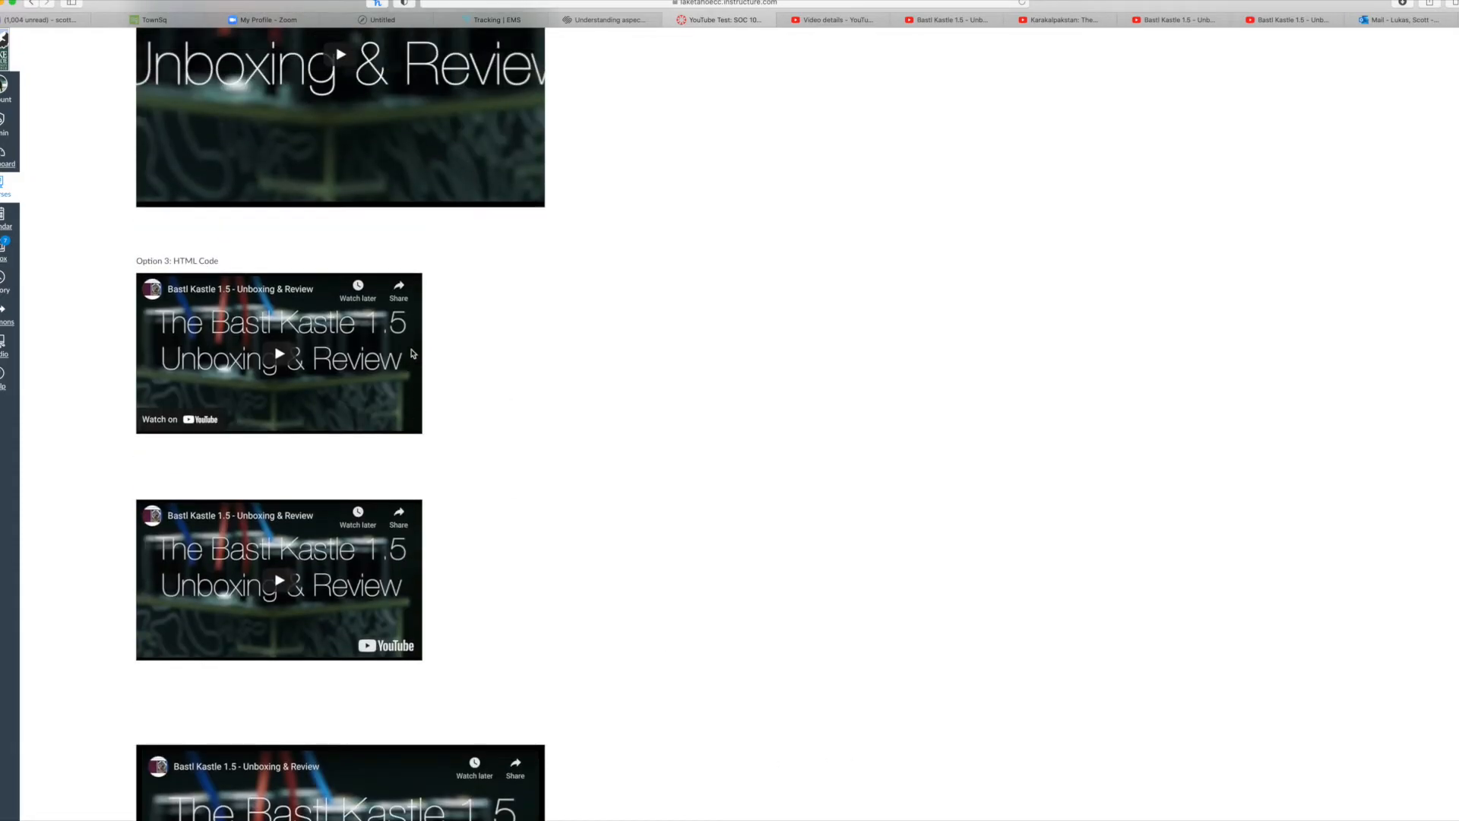
pyautogui.click(279, 356)
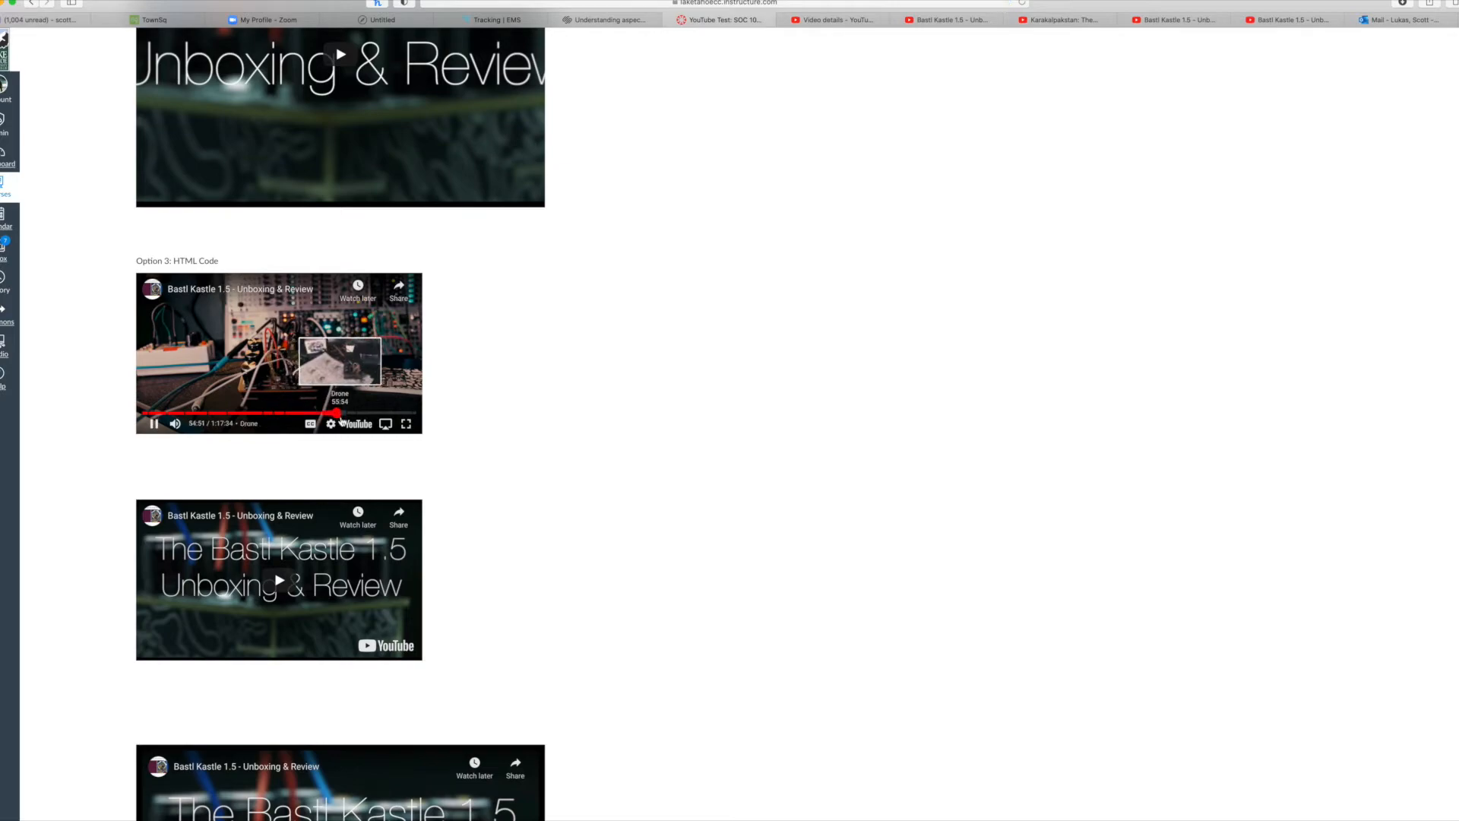
pyautogui.click(367, 412)
pyautogui.click(389, 414)
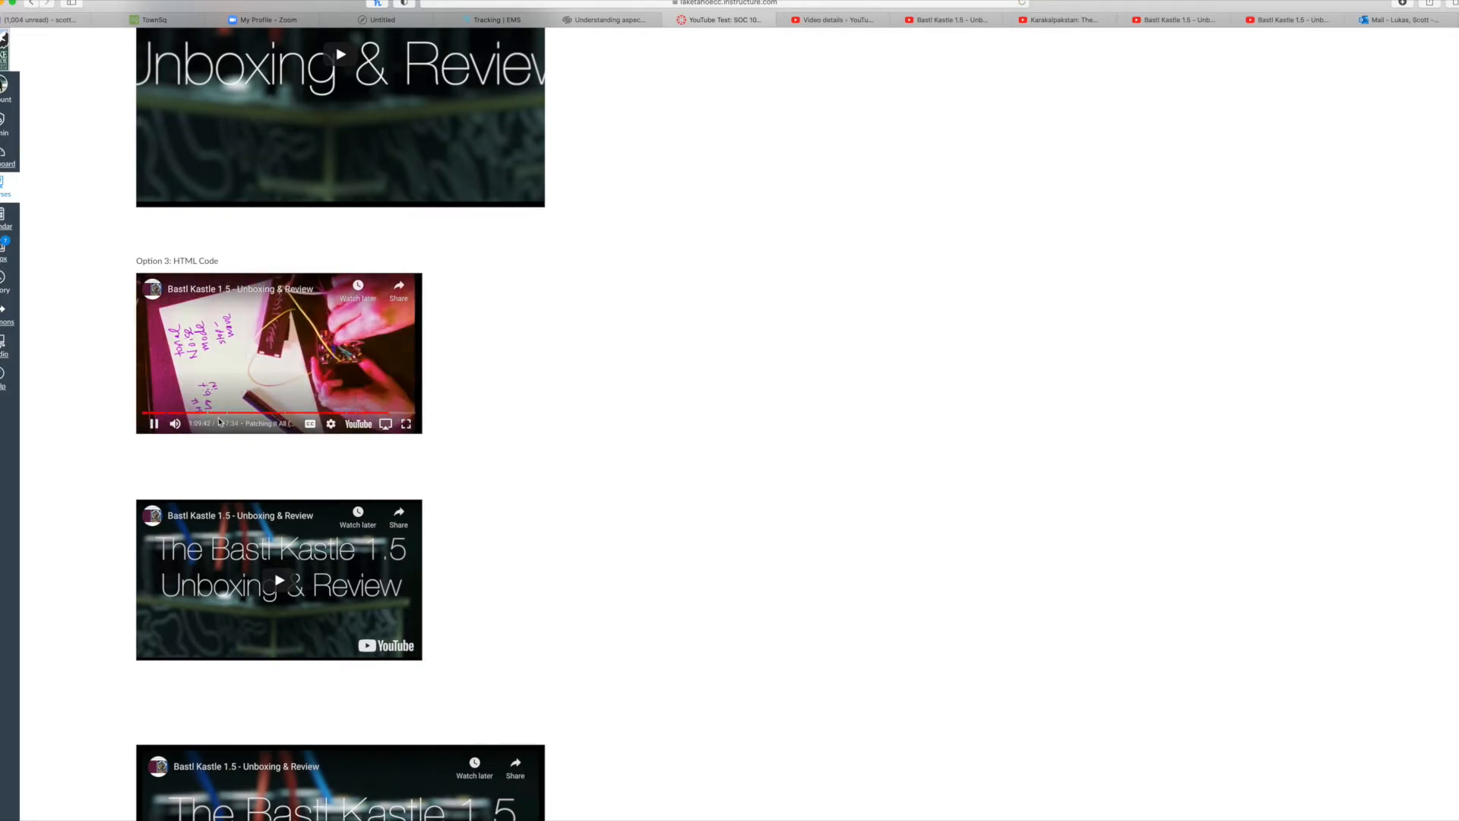
pyautogui.click(153, 424)
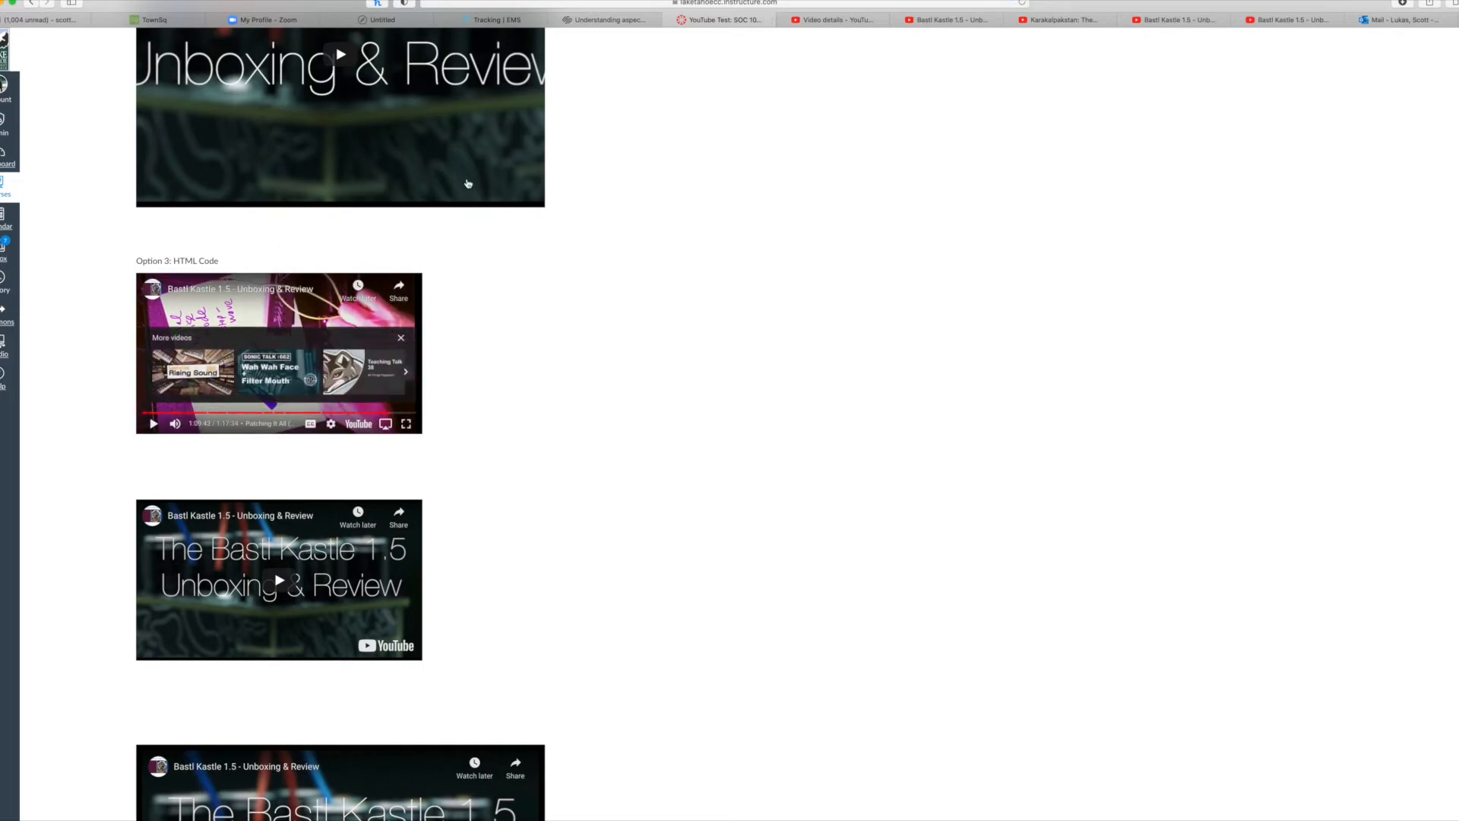
# - Play the smallest embed under Option 2: YouTube Tool, open that video on YouTube, and pause it there
pyautogui.scroll(-5, 459, 597)
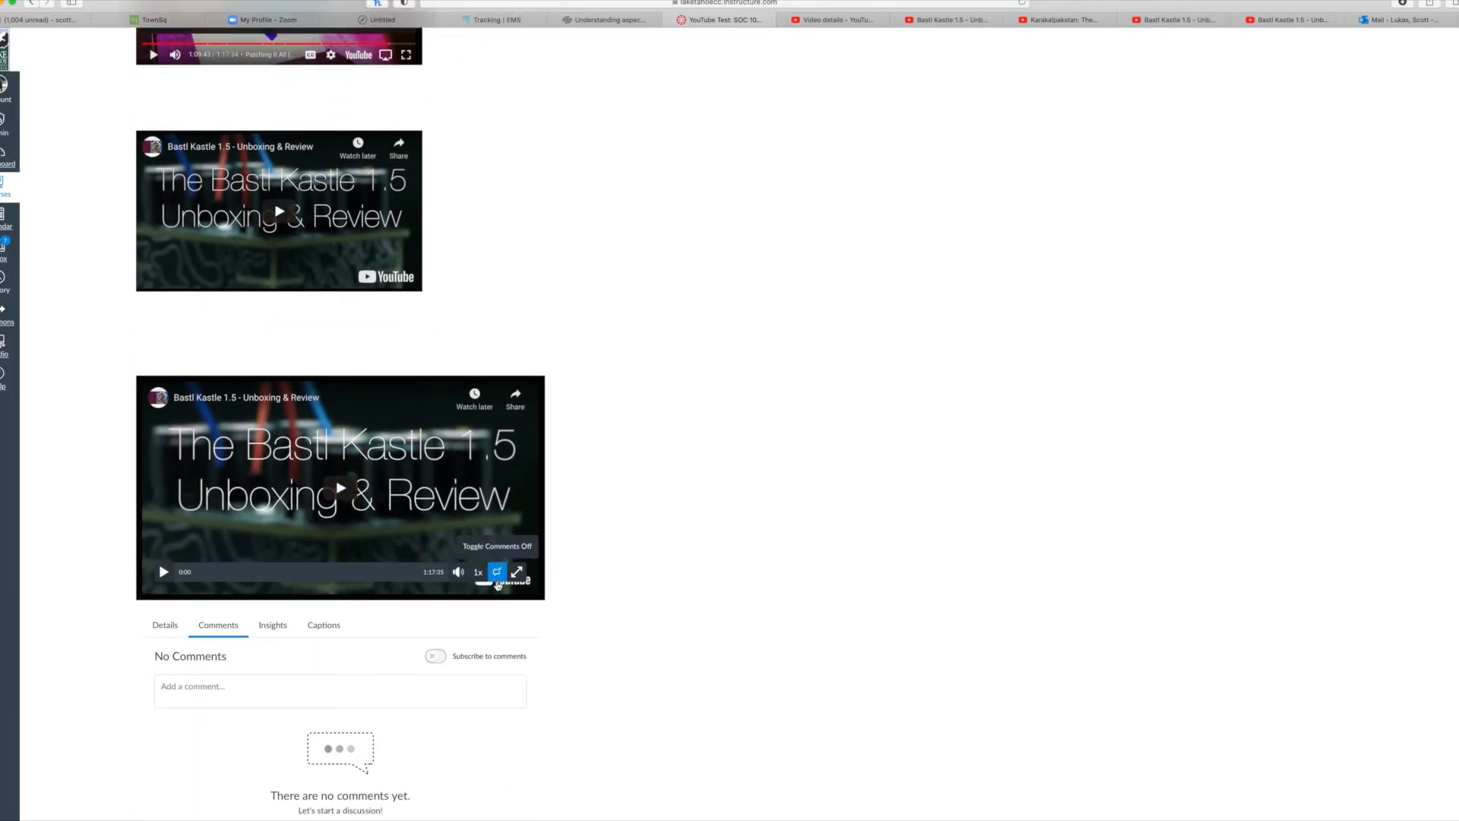
pyautogui.scroll(2, 516, 588)
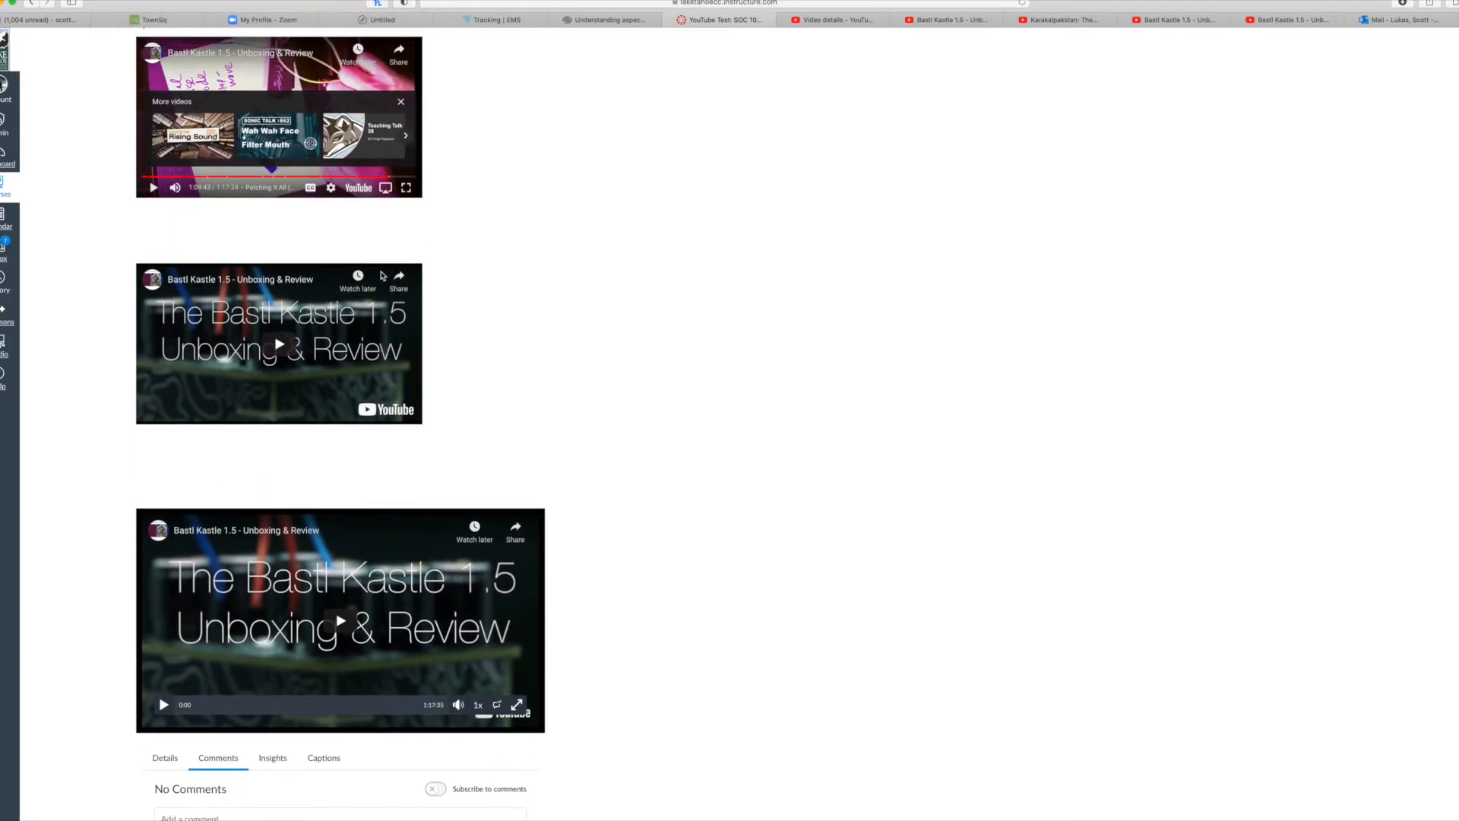
pyautogui.scroll(7, 364, 287)
pyautogui.scroll(6, 364, 287)
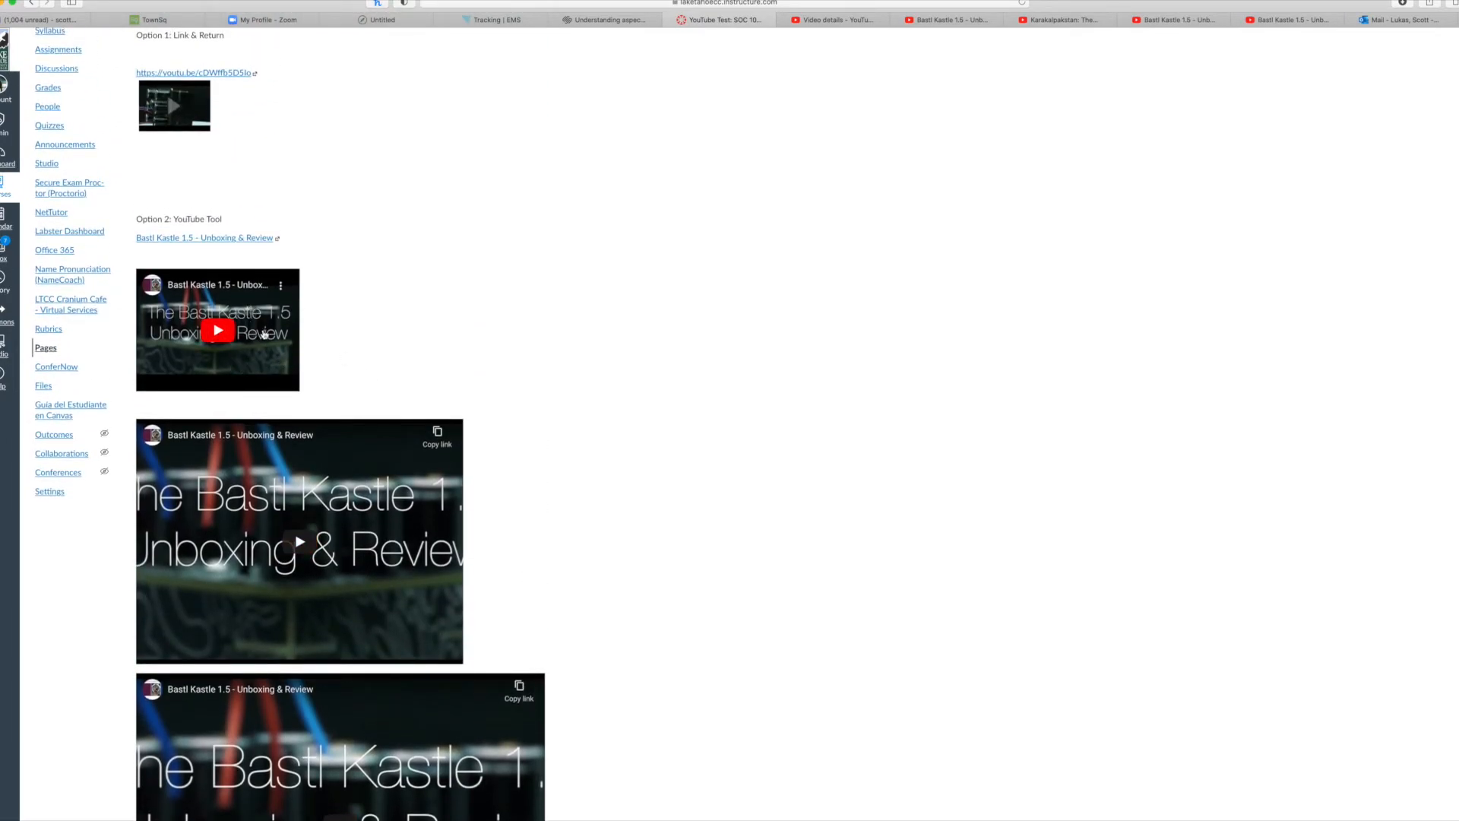
pyautogui.click(216, 332)
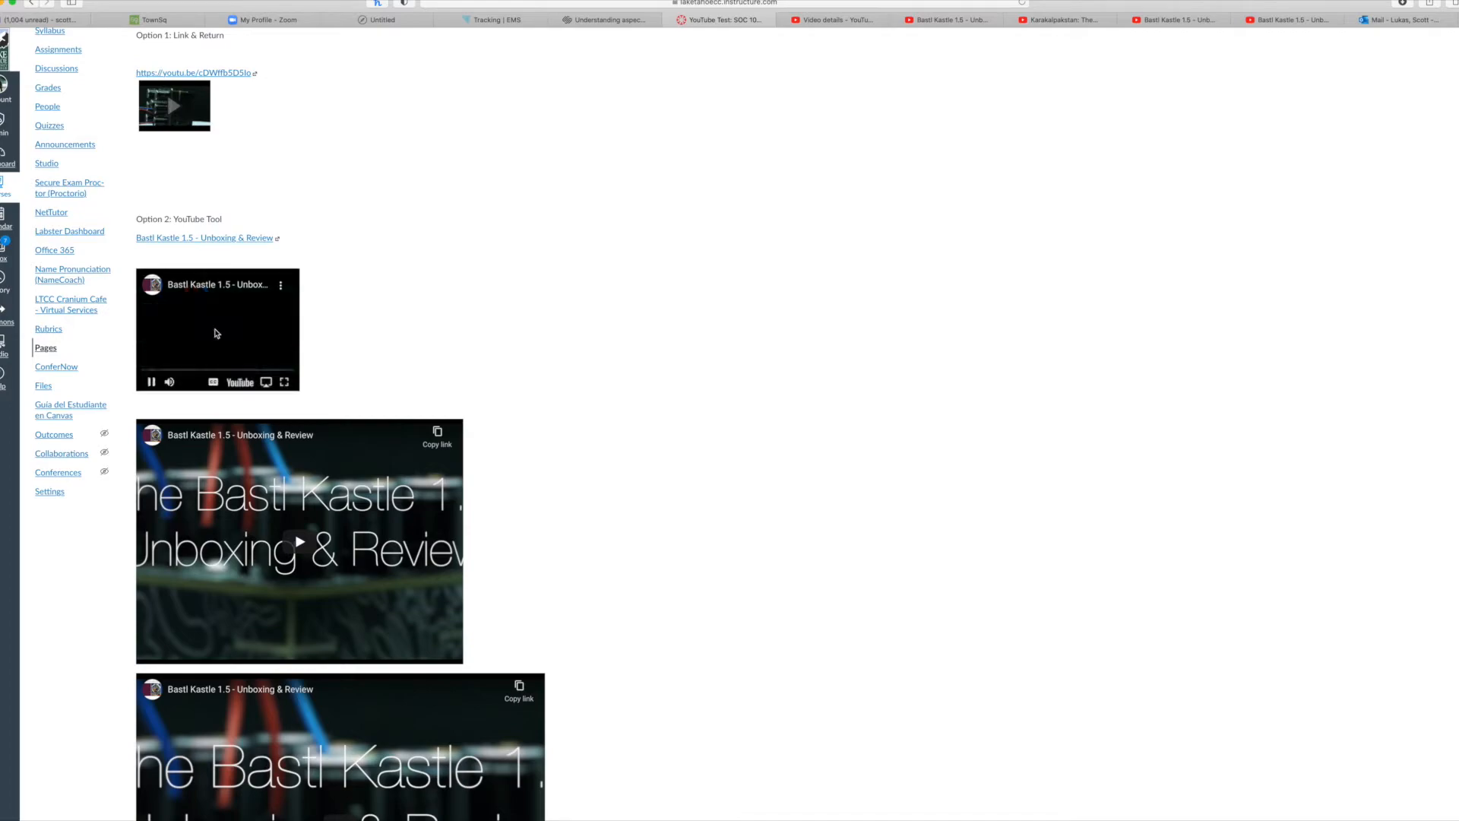
pyautogui.click(240, 382)
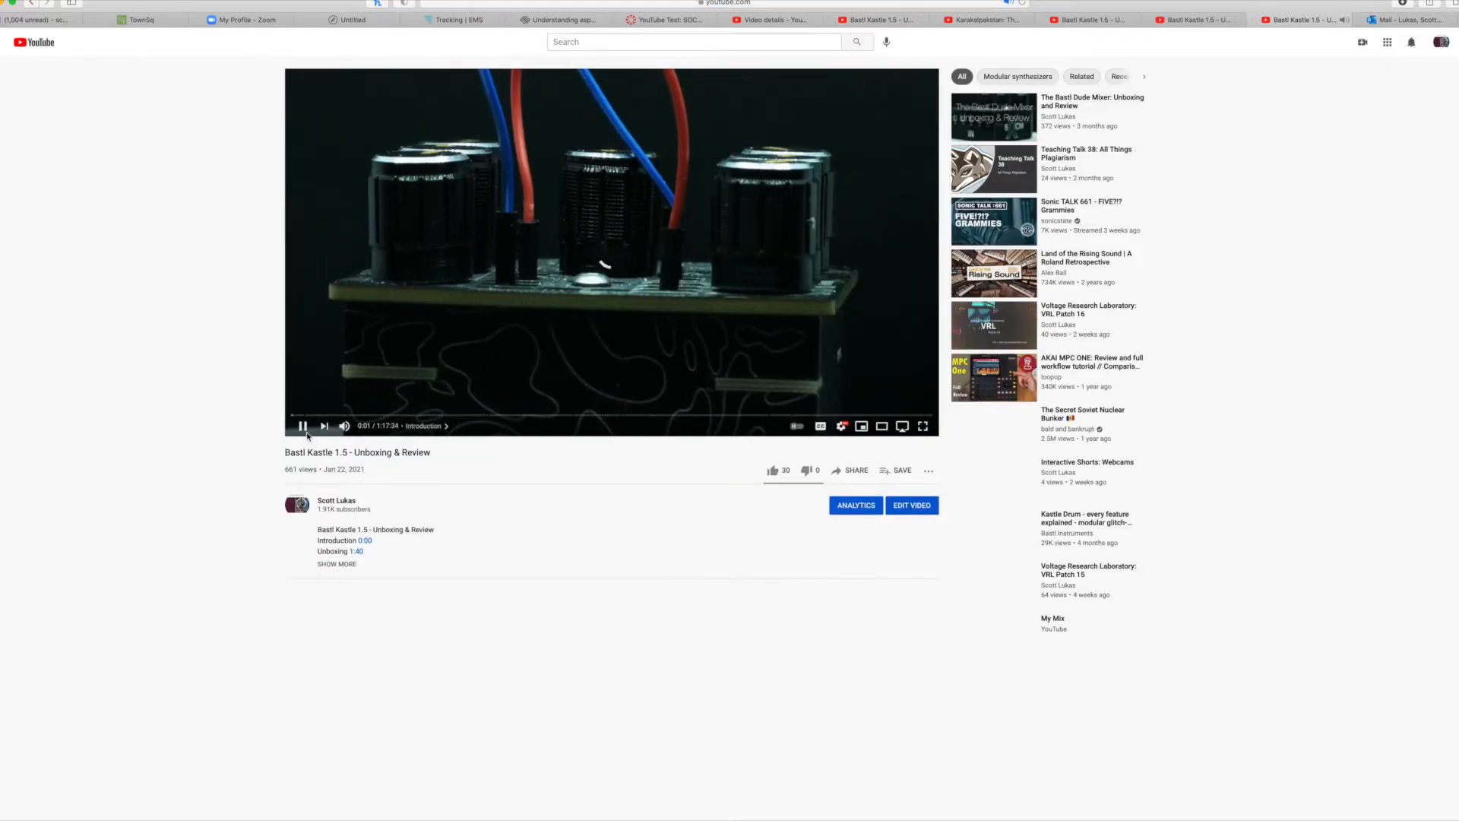
pyautogui.click(303, 430)
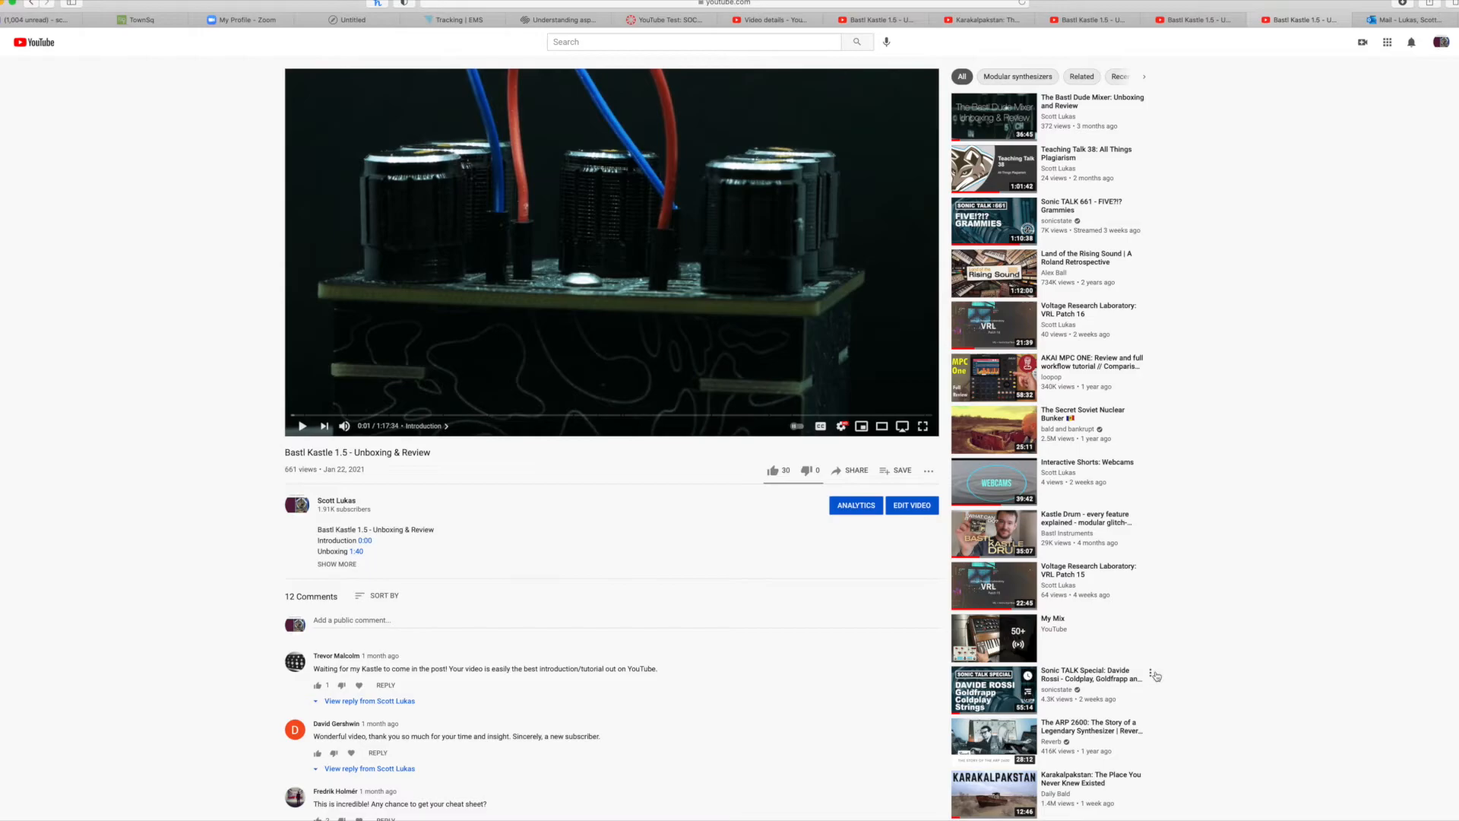
# - Review the viewer comments and suggested videos on the Bastl Kastle 1.5 YouTube page
pyautogui.scroll(-7, 374, 393)
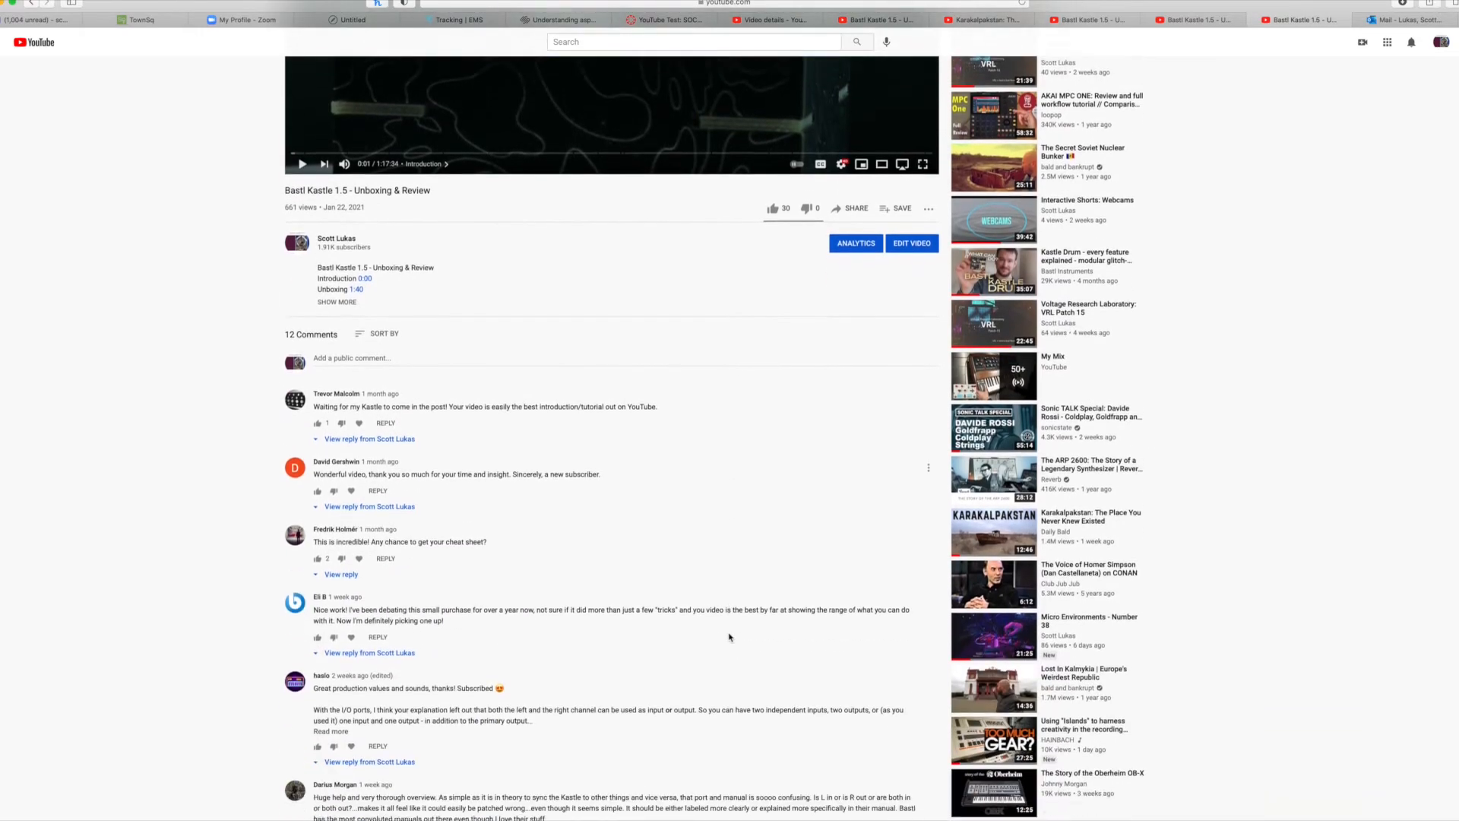
pyautogui.scroll(-1, 373, 392)
pyautogui.scroll(8, 425, 425)
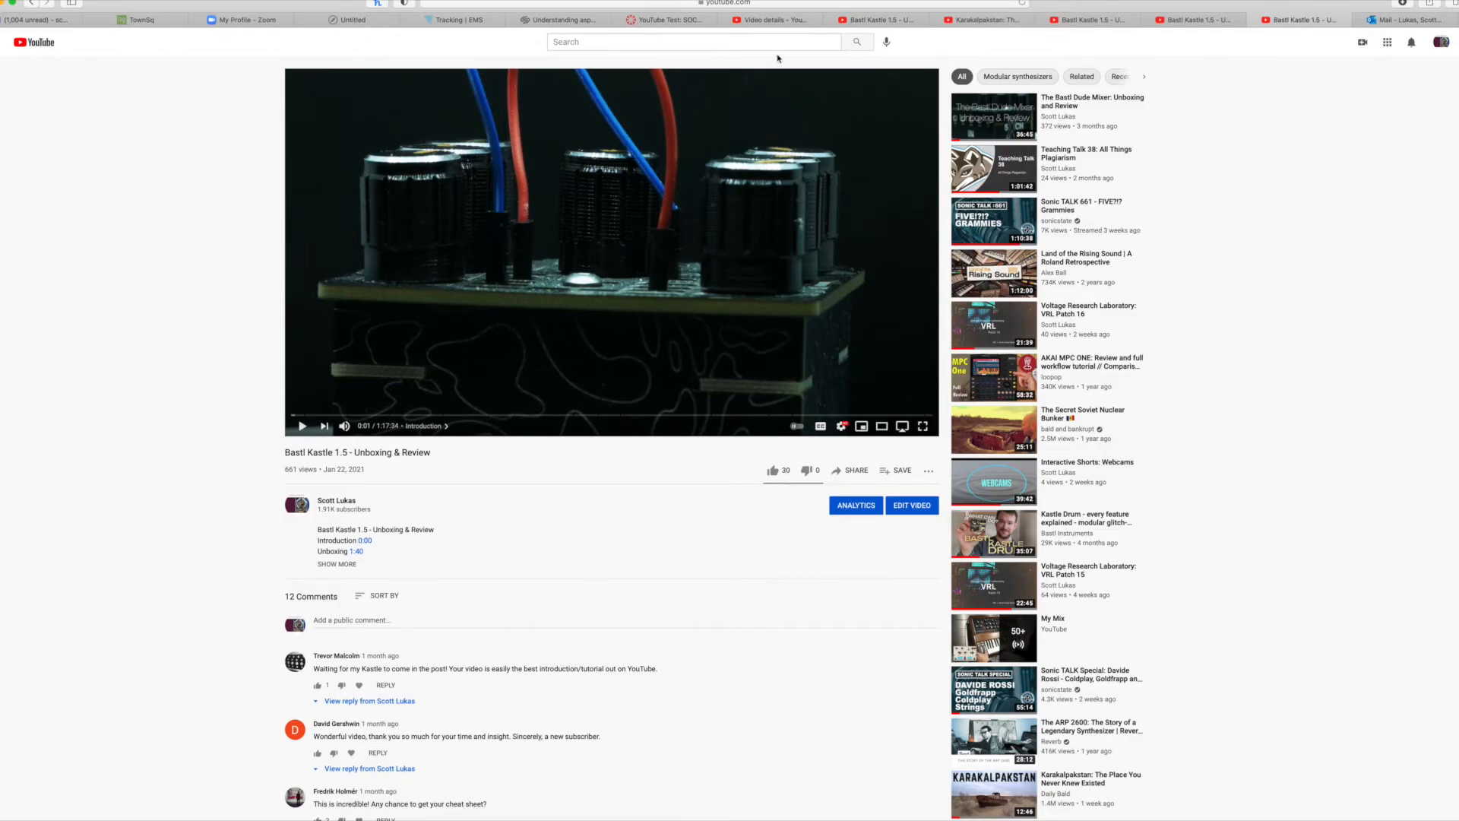
# - Return to the YouTube Test page in Canvas and compare the Option 3 embeds with the Studio player
pyautogui.click(661, 19)
pyautogui.scroll(-15, 515, 551)
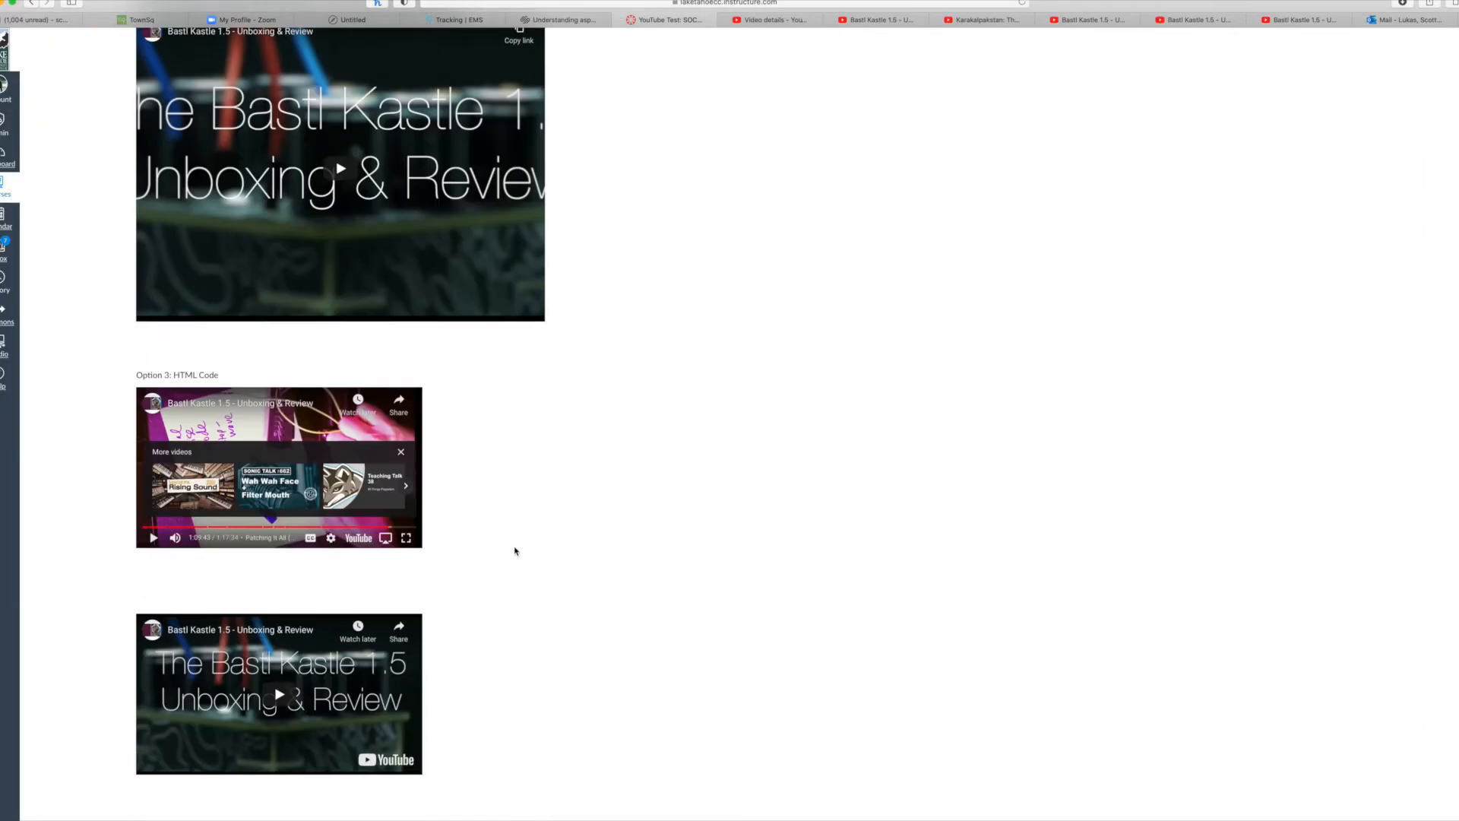
pyautogui.scroll(5, 516, 551)
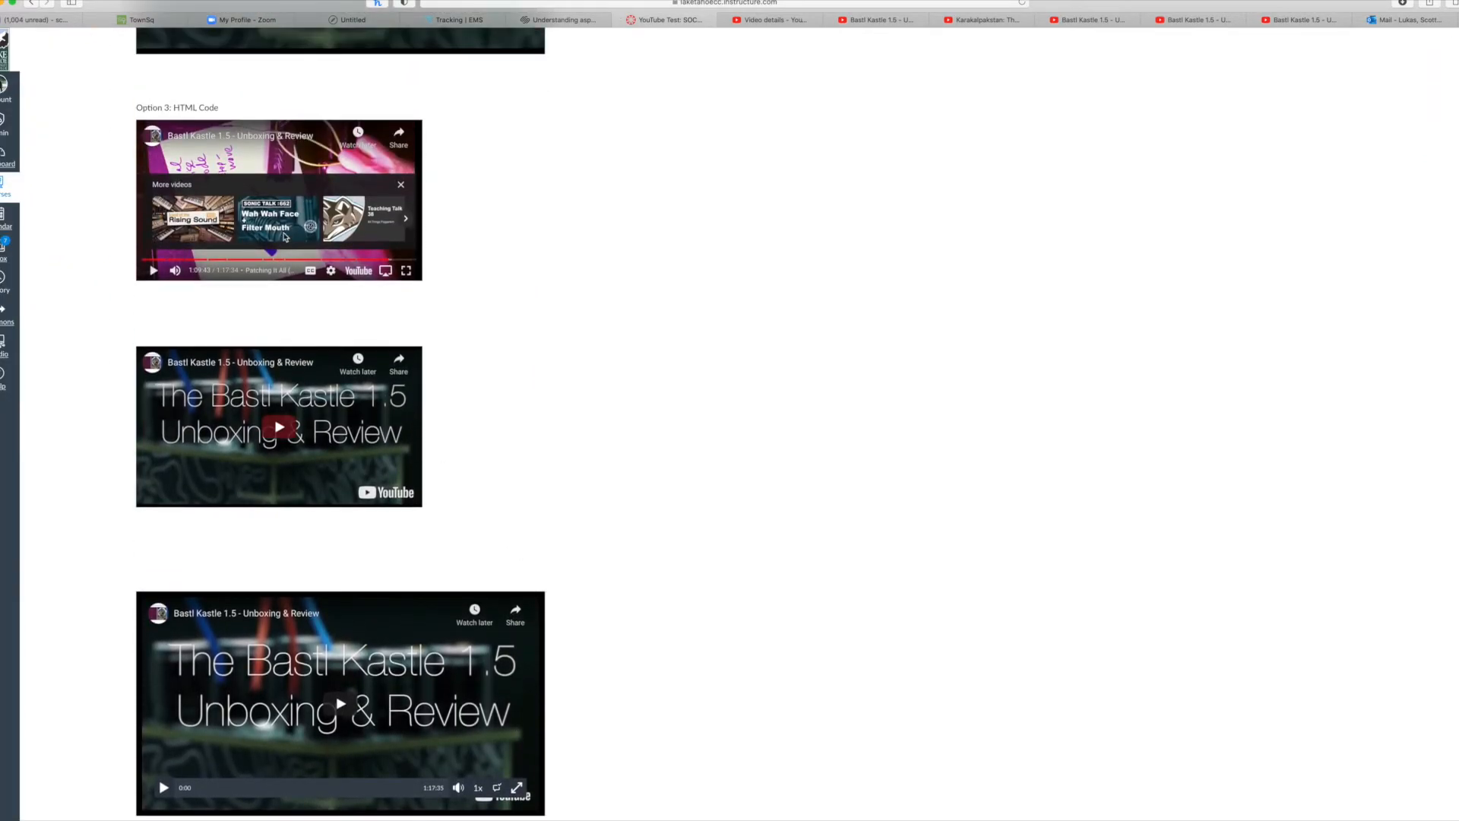
pyautogui.scroll(-5, 286, 237)
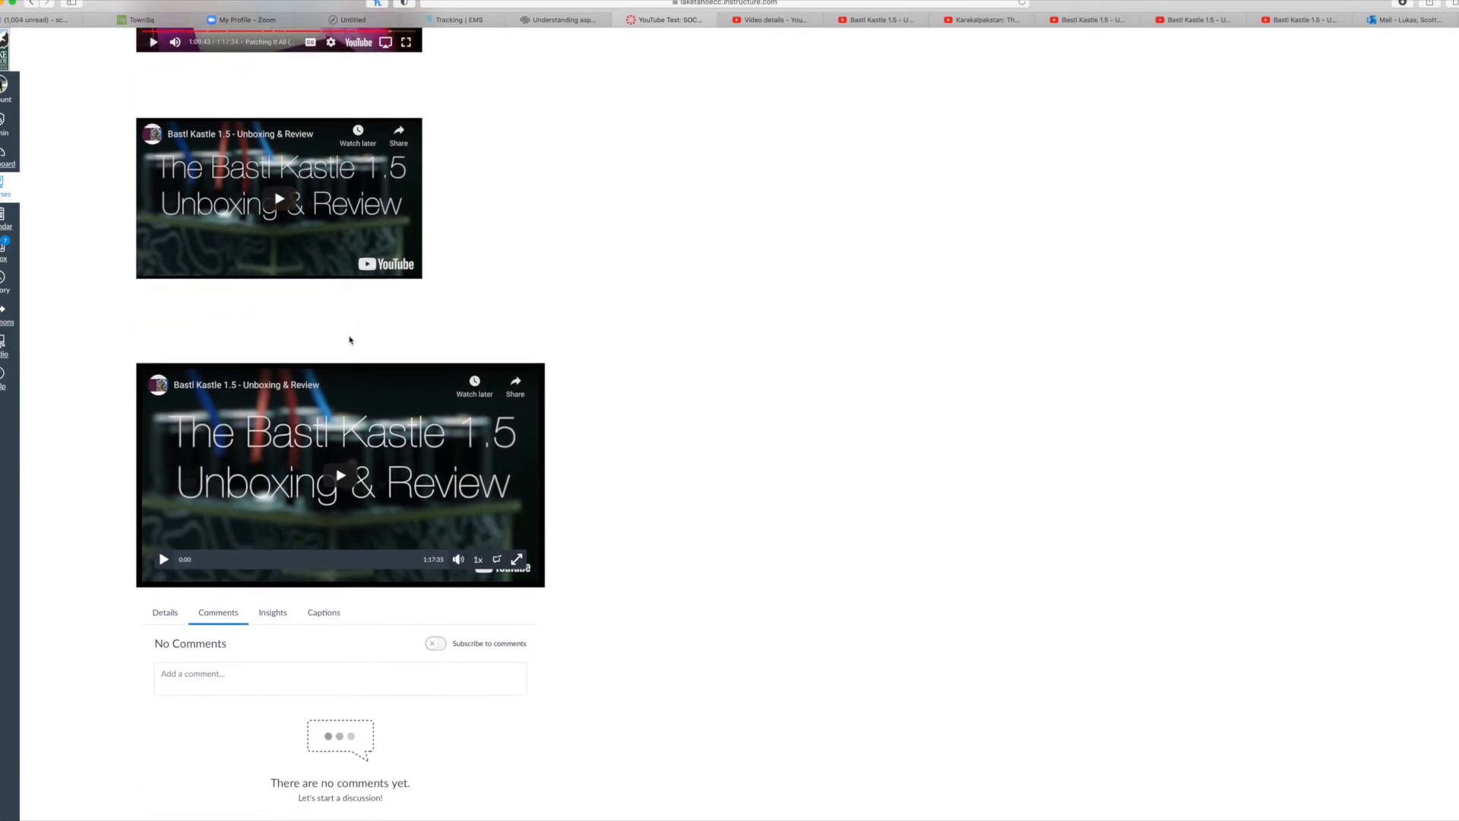
# - Play the Canvas Studio embed of the Bastl Kastle video, pause it, and dismiss the suggested videos overlay
pyautogui.scroll(-2, 350, 339)
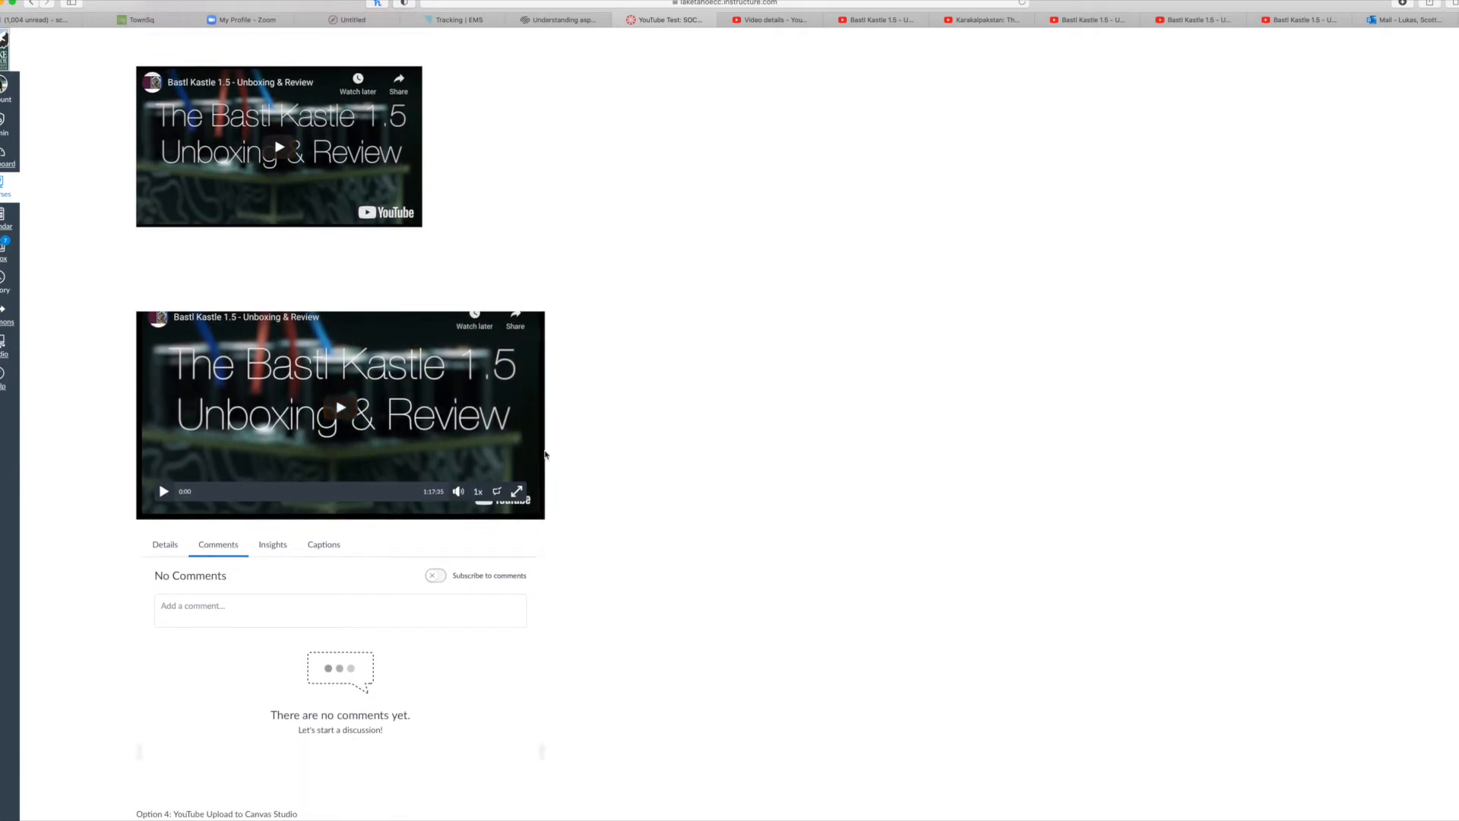
pyautogui.scroll(1, 541, 452)
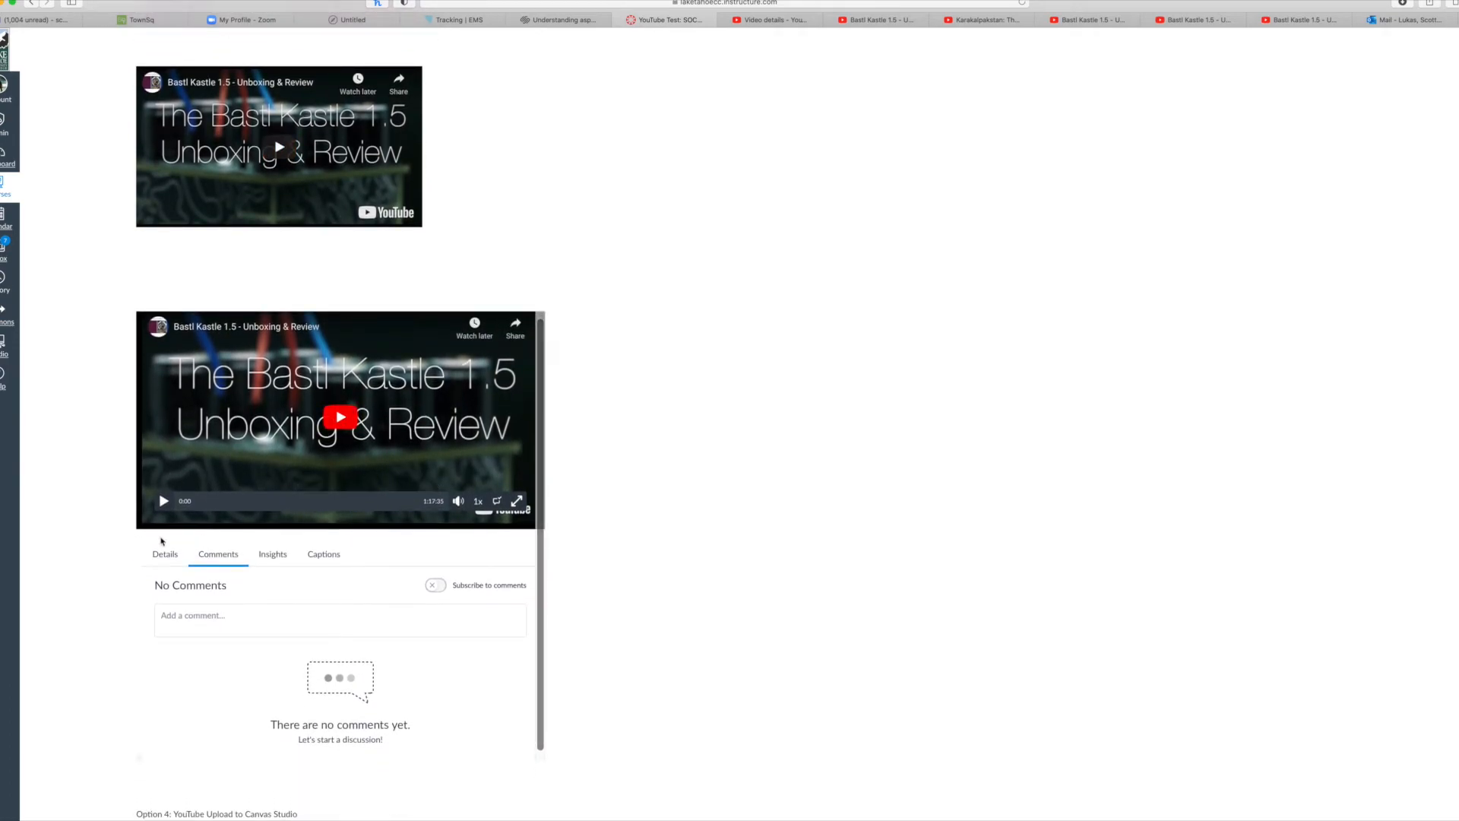
pyautogui.click(163, 501)
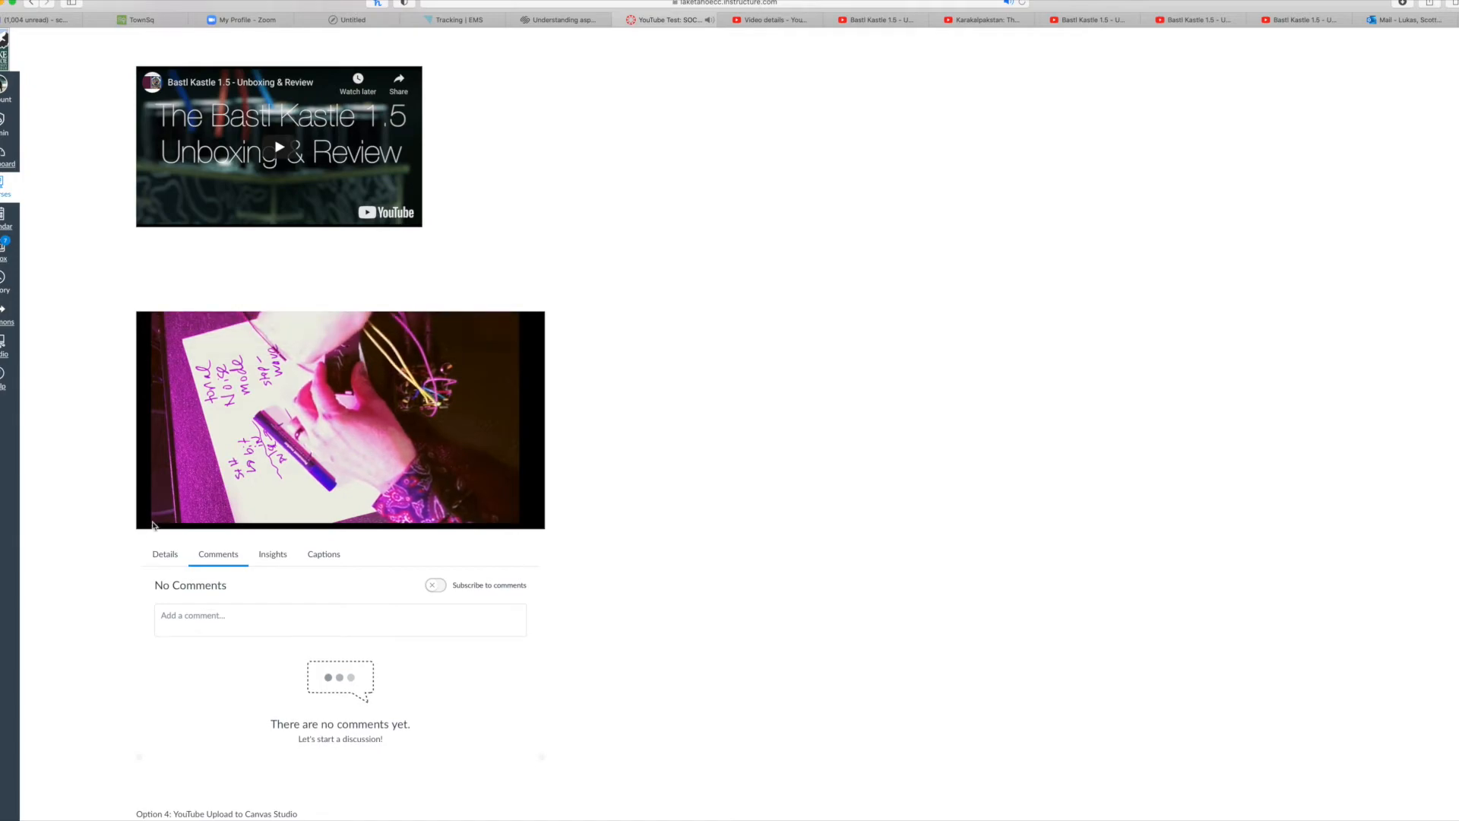
pyautogui.click(164, 501)
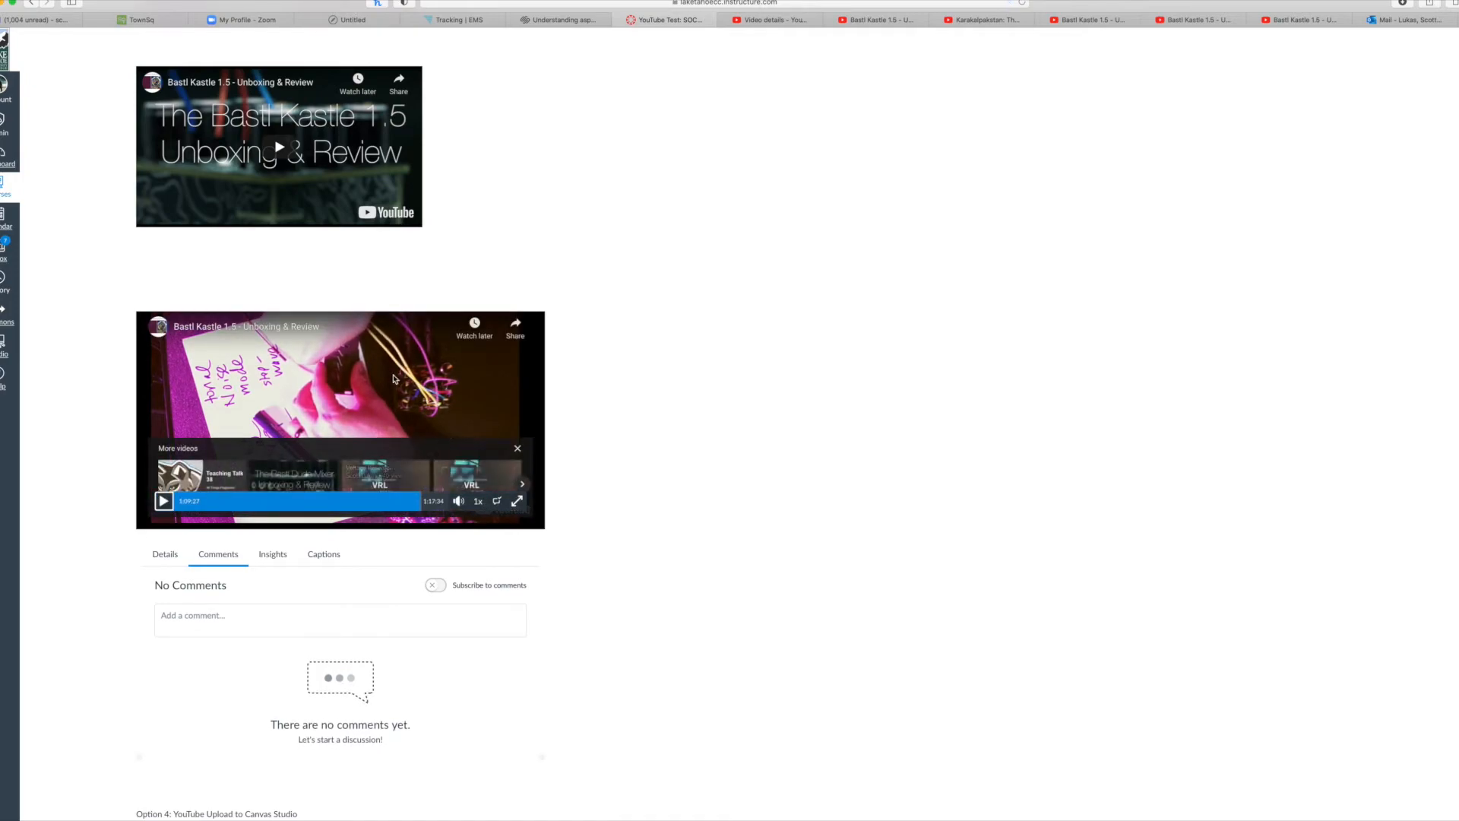
pyautogui.click(518, 451)
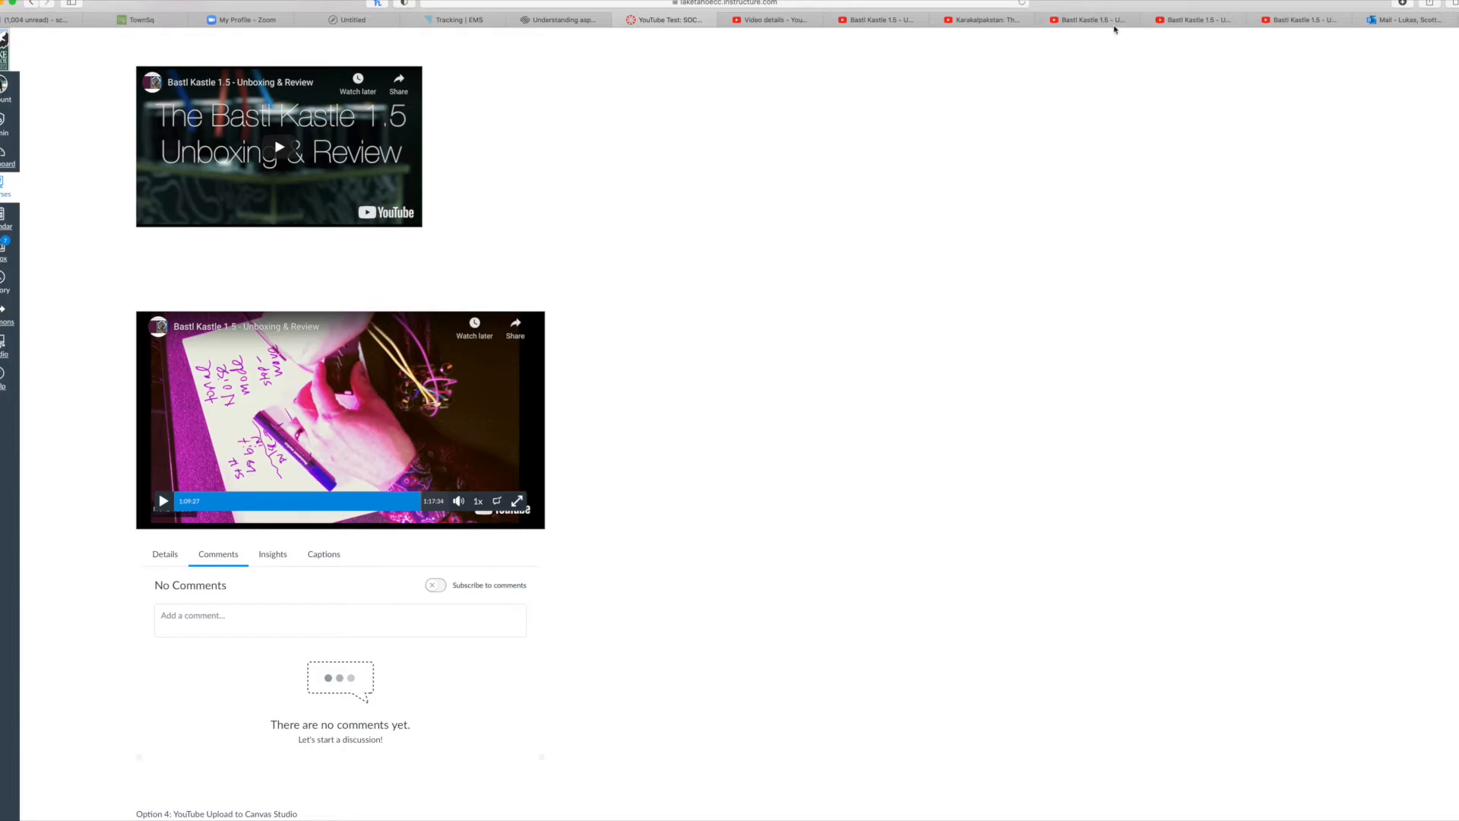
# - Expand the Bastl Kastle 1.5 description on YouTube, view the Karakalpakstan video page, and return to the YouTube Test page in Canvas
pyautogui.click(1102, 23)
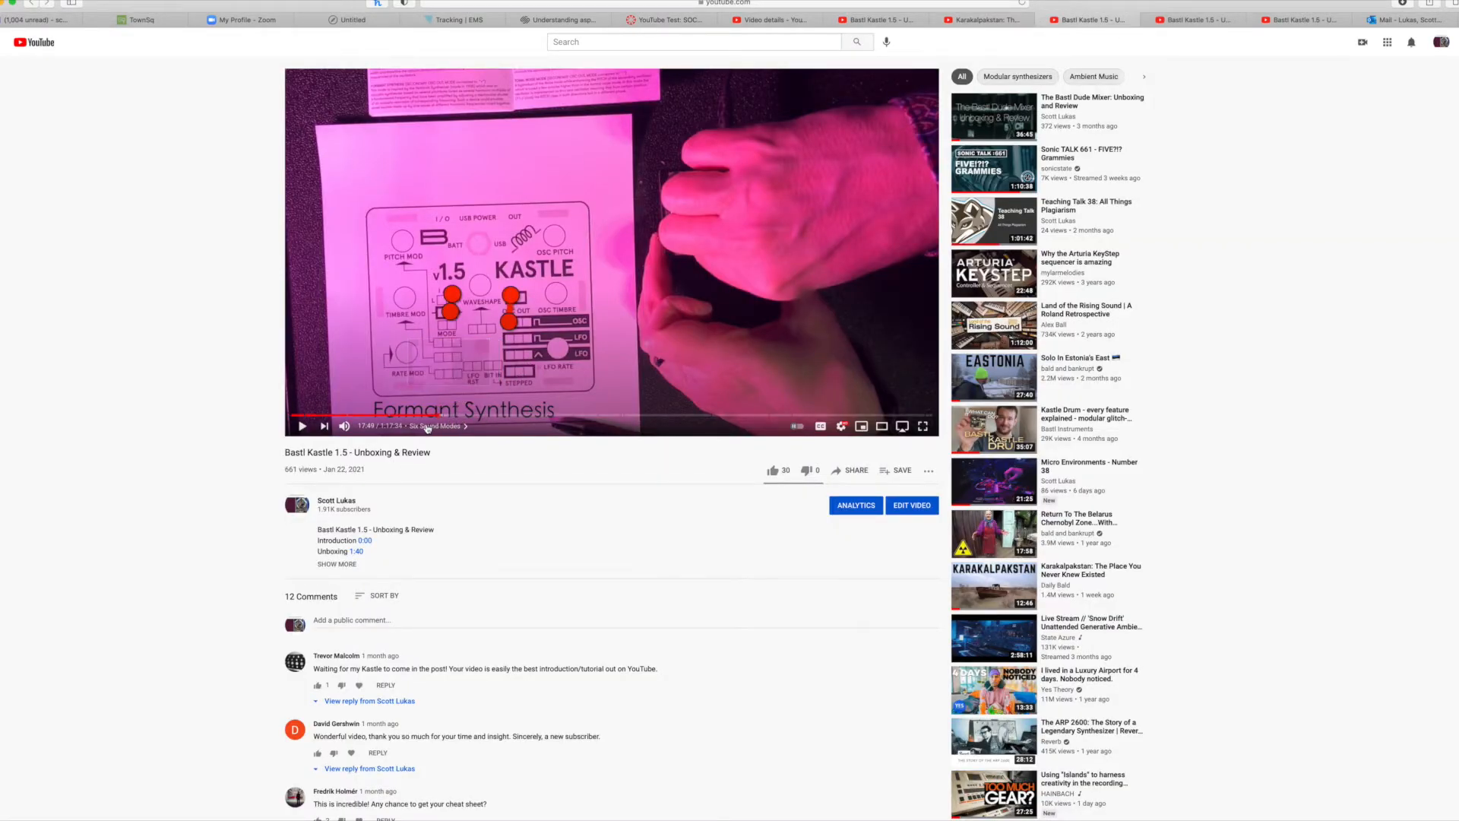
pyautogui.click(345, 565)
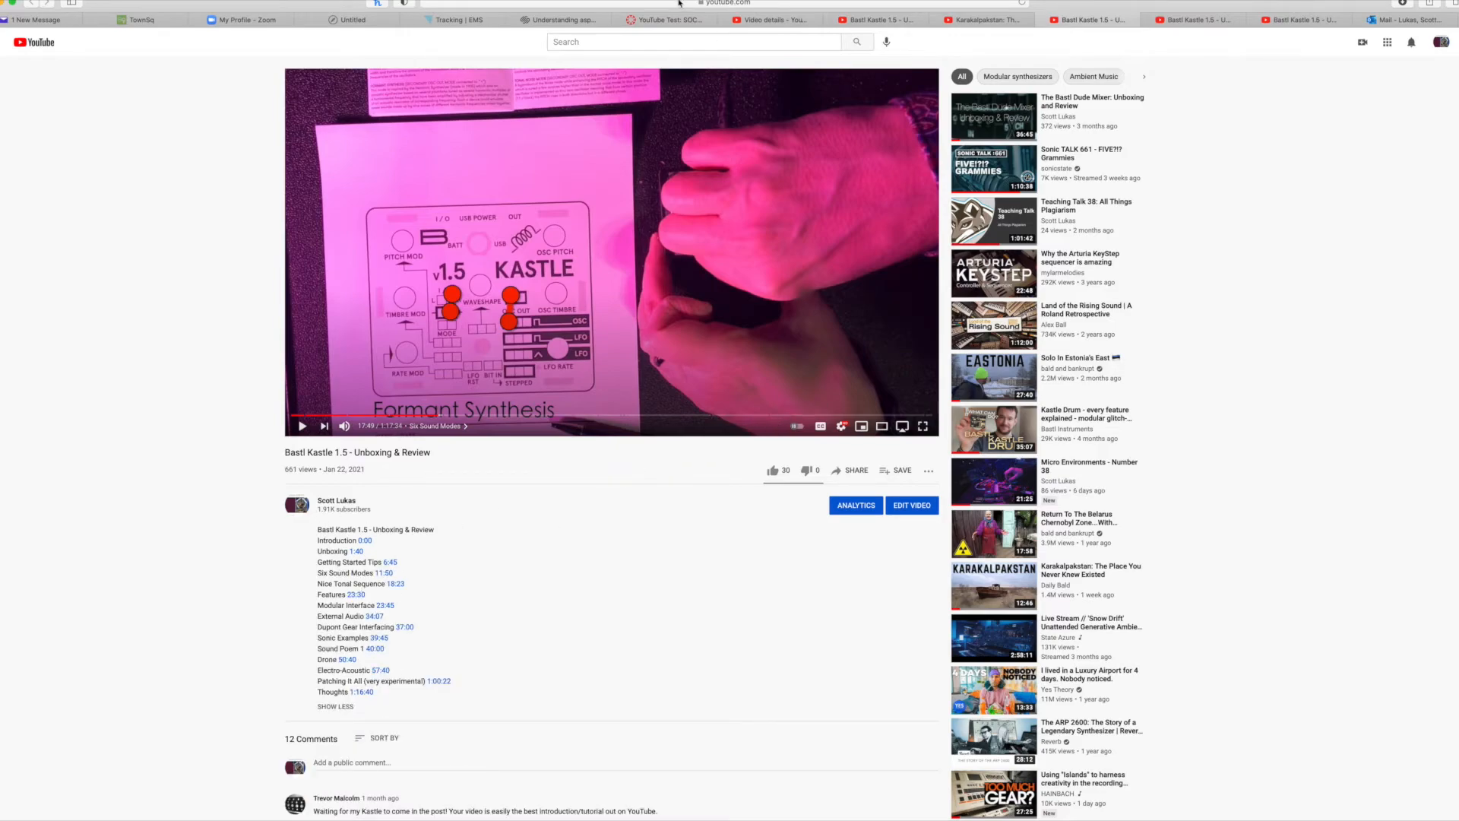
pyautogui.click(662, 21)
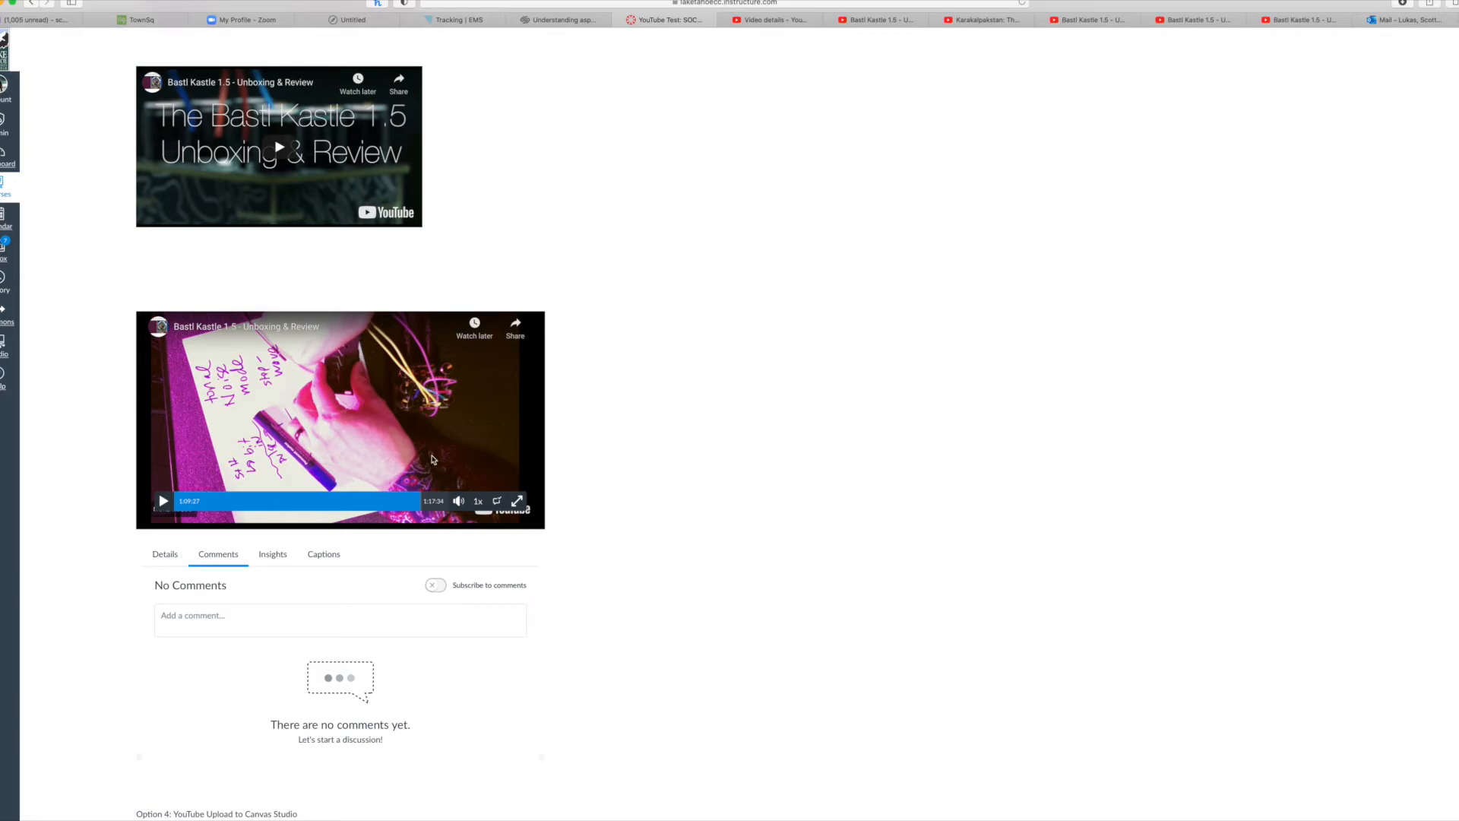
pyautogui.click(980, 20)
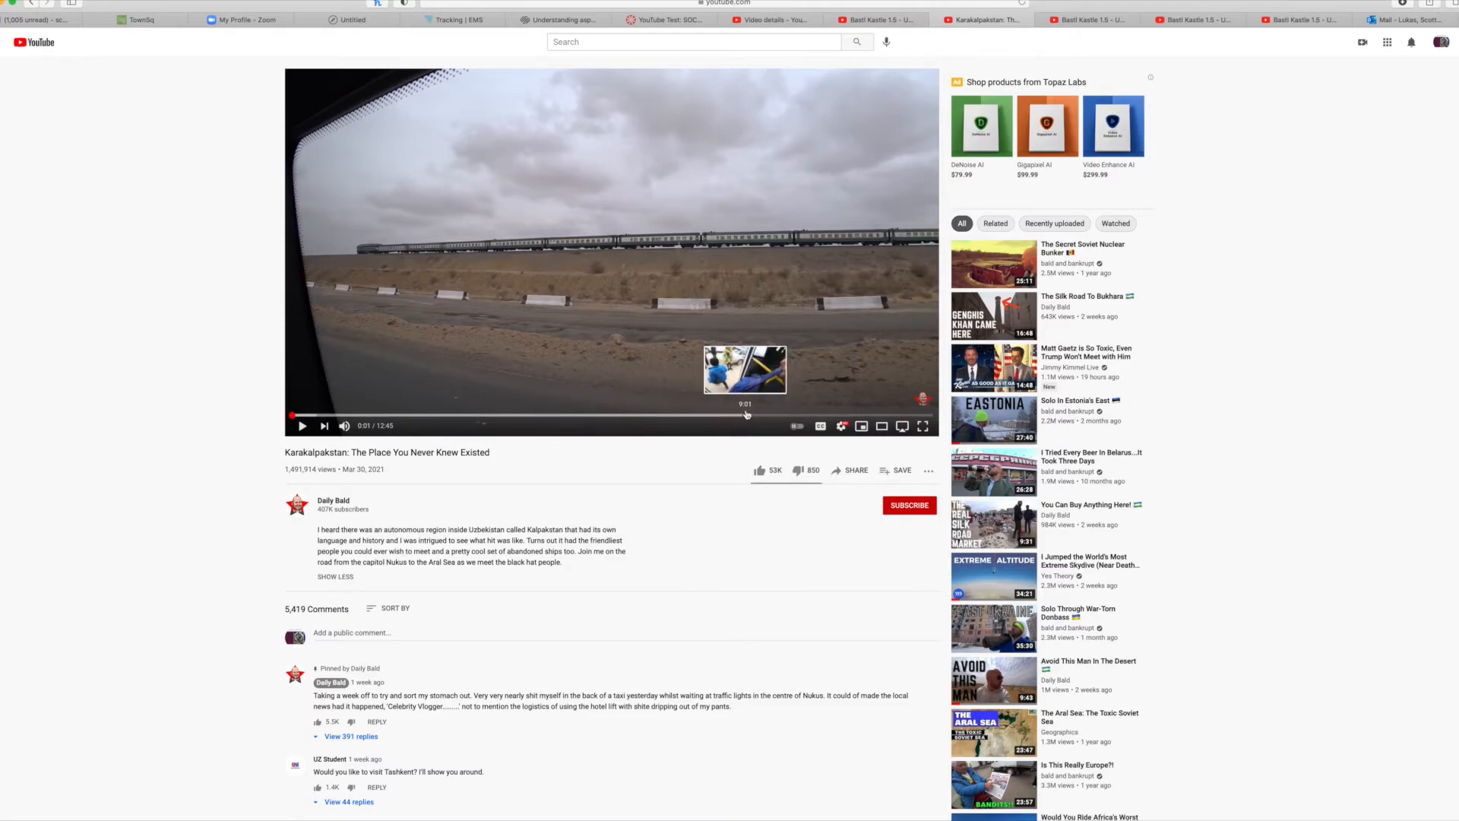
pyautogui.click(669, 20)
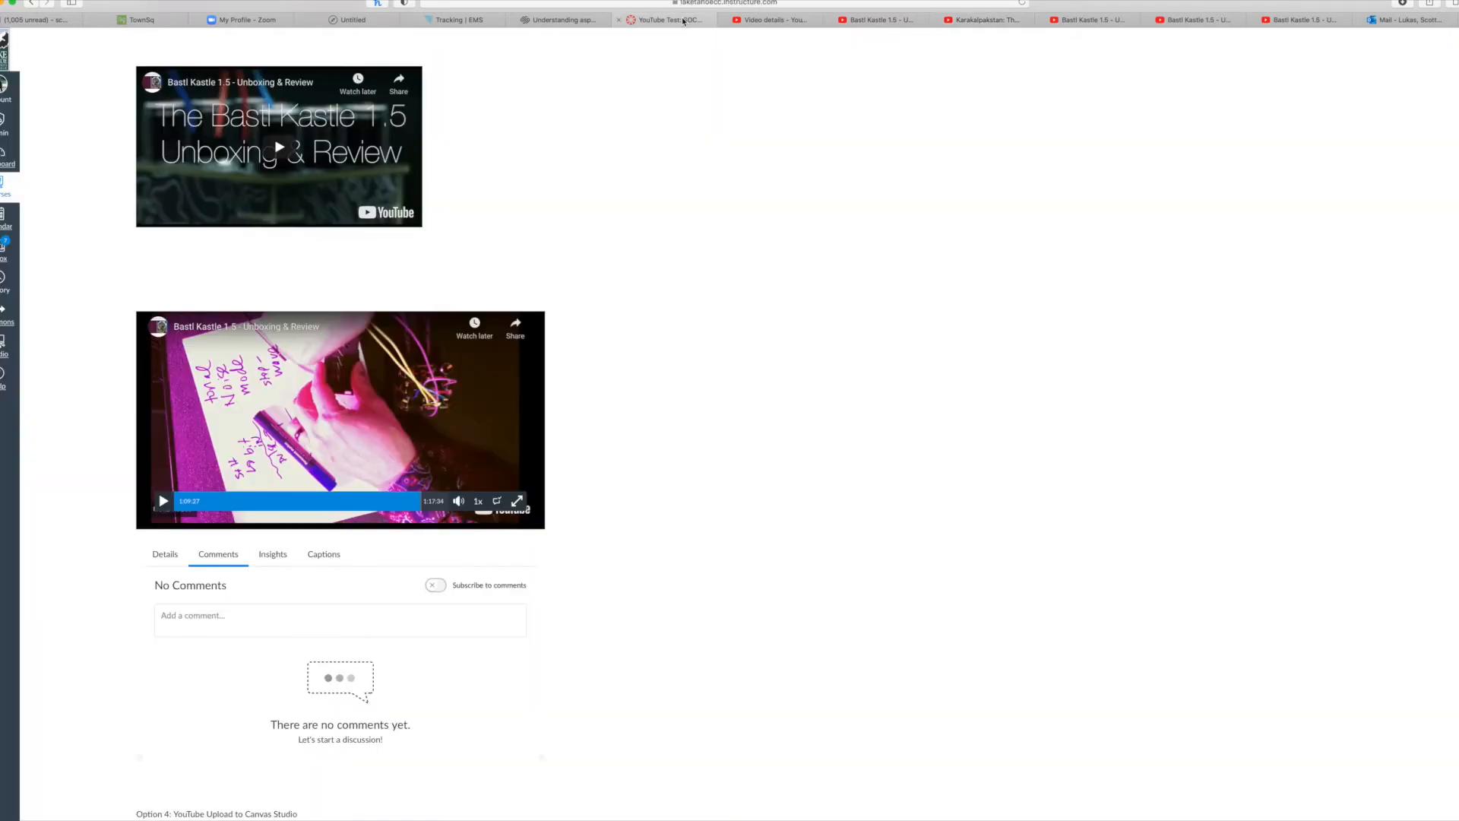
# - Move the Studio video to 12:41 and post the comment "Section 1" at that time
pyautogui.scroll(-2, 458, 486)
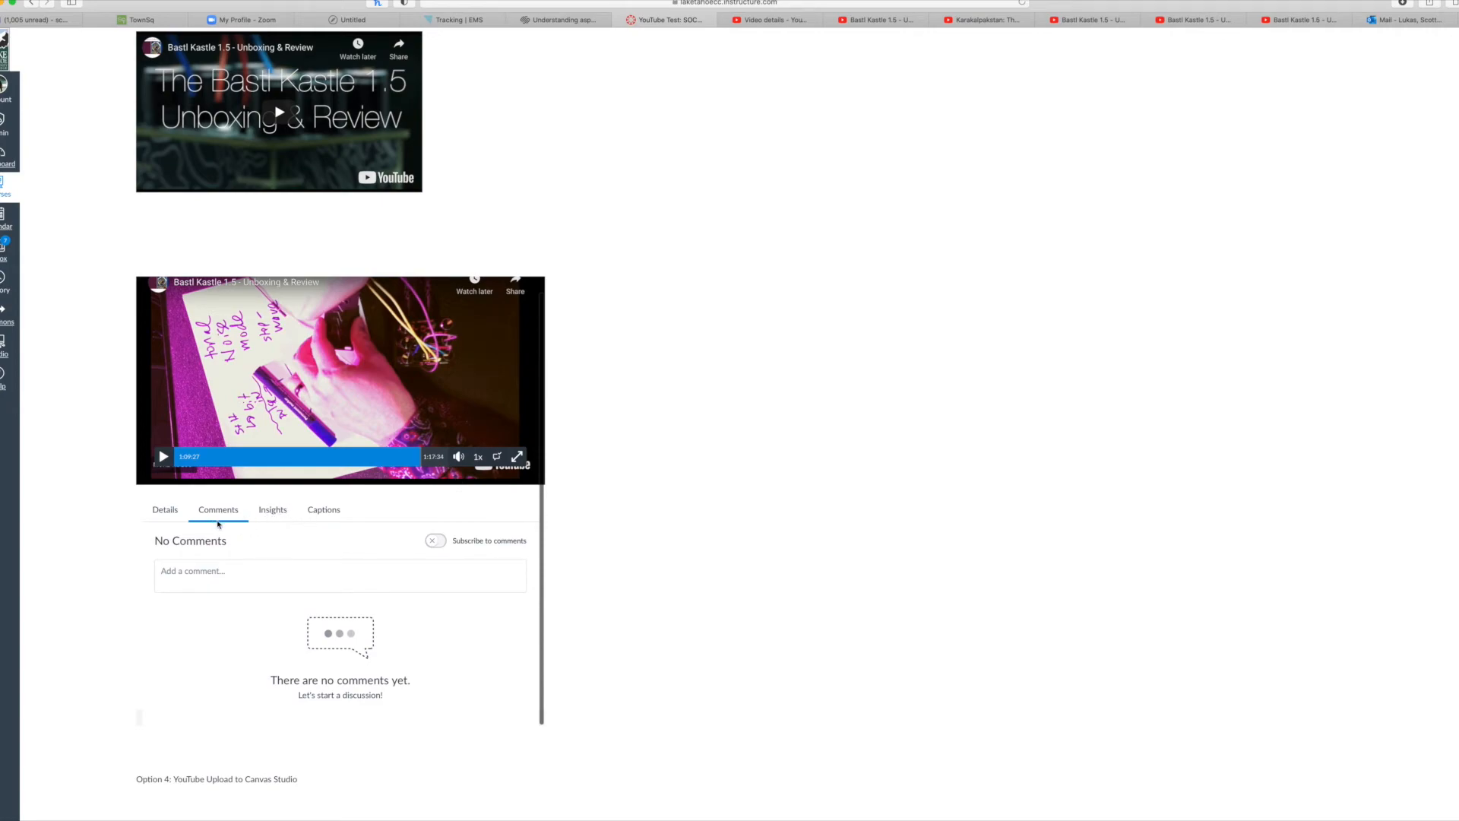
pyautogui.scroll(-3, 435, 533)
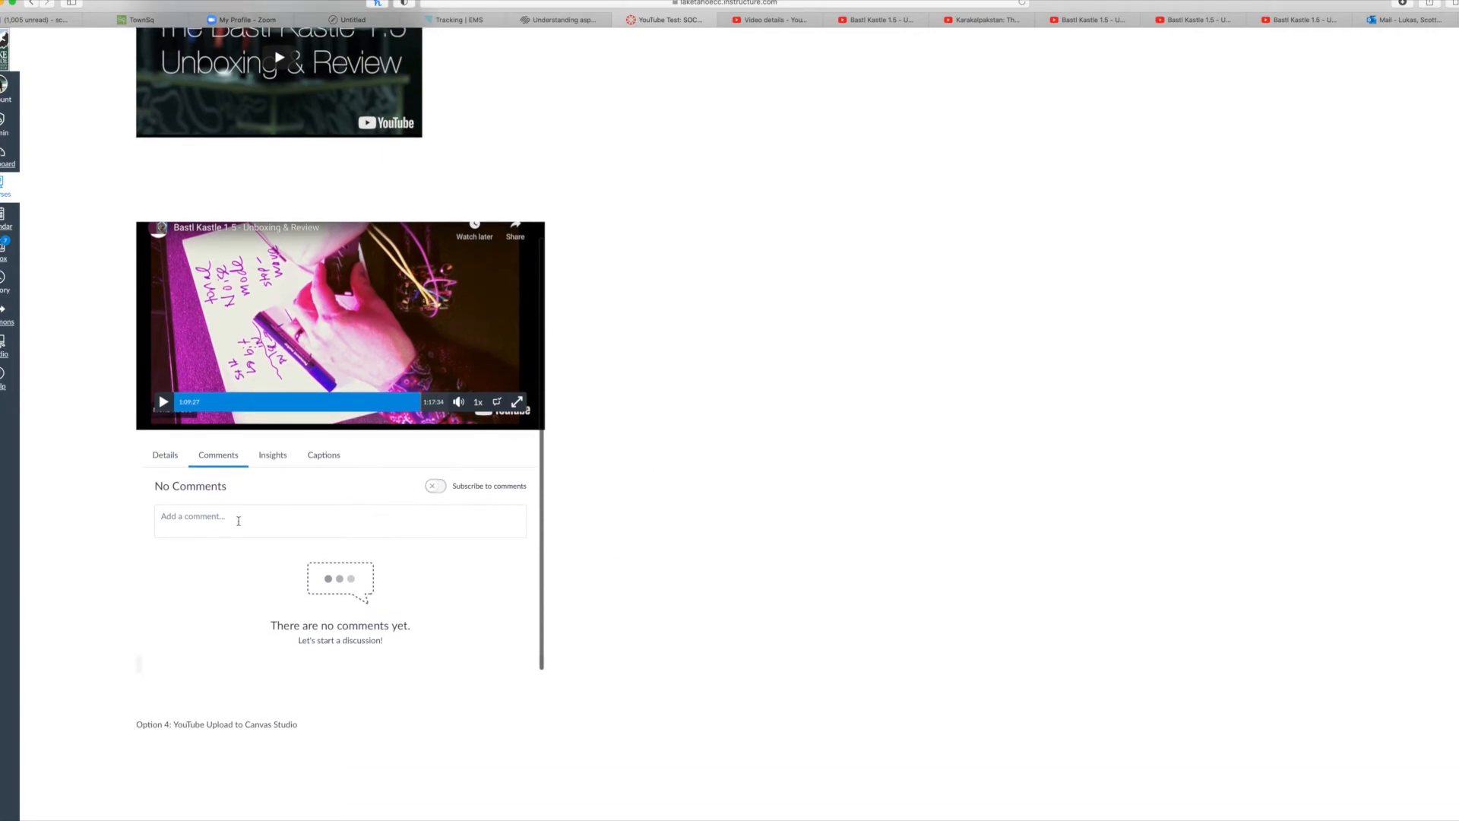
pyautogui.click(216, 524)
pyautogui.click(226, 402)
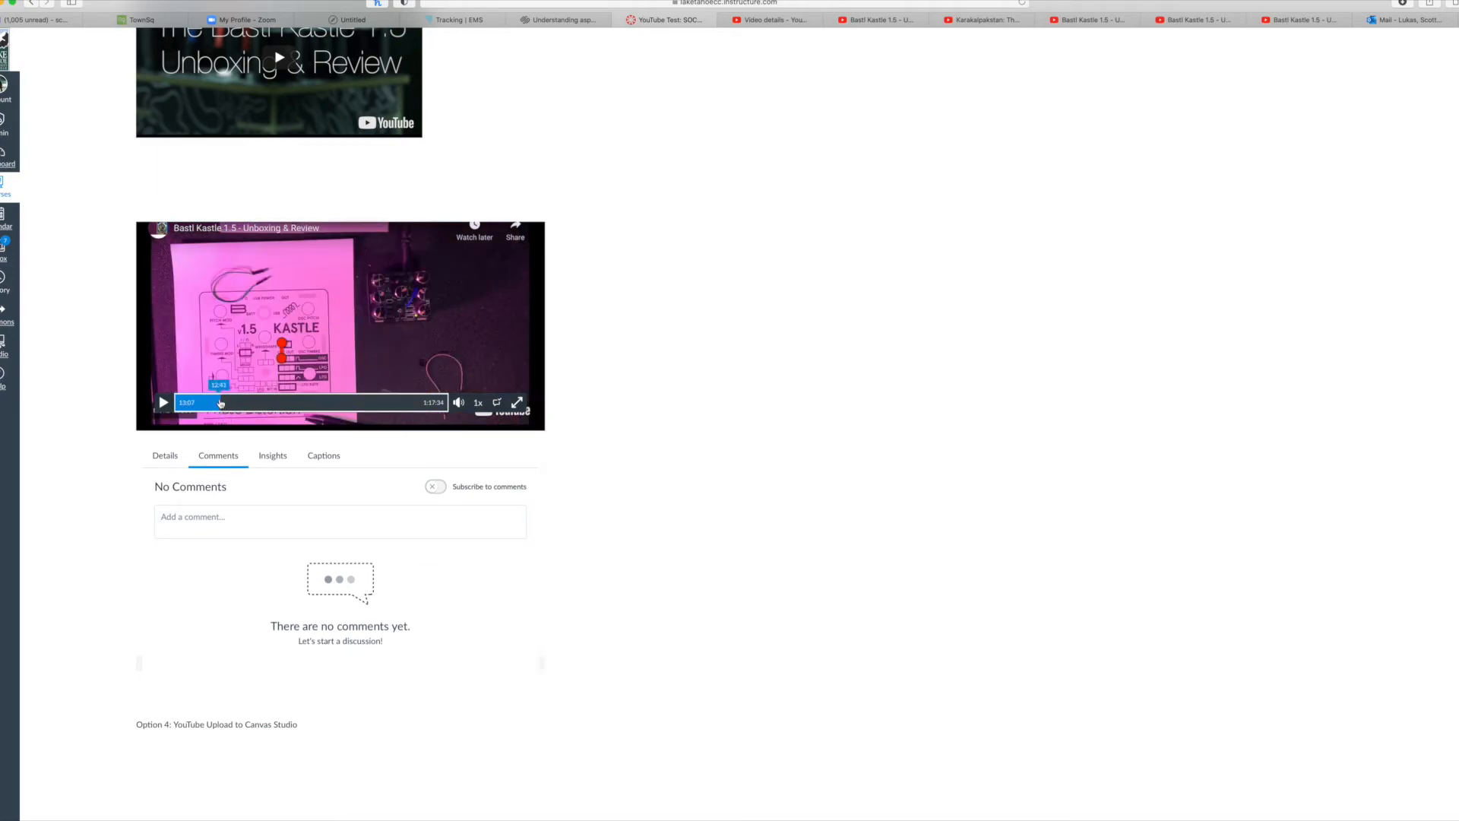
pyautogui.click(221, 402)
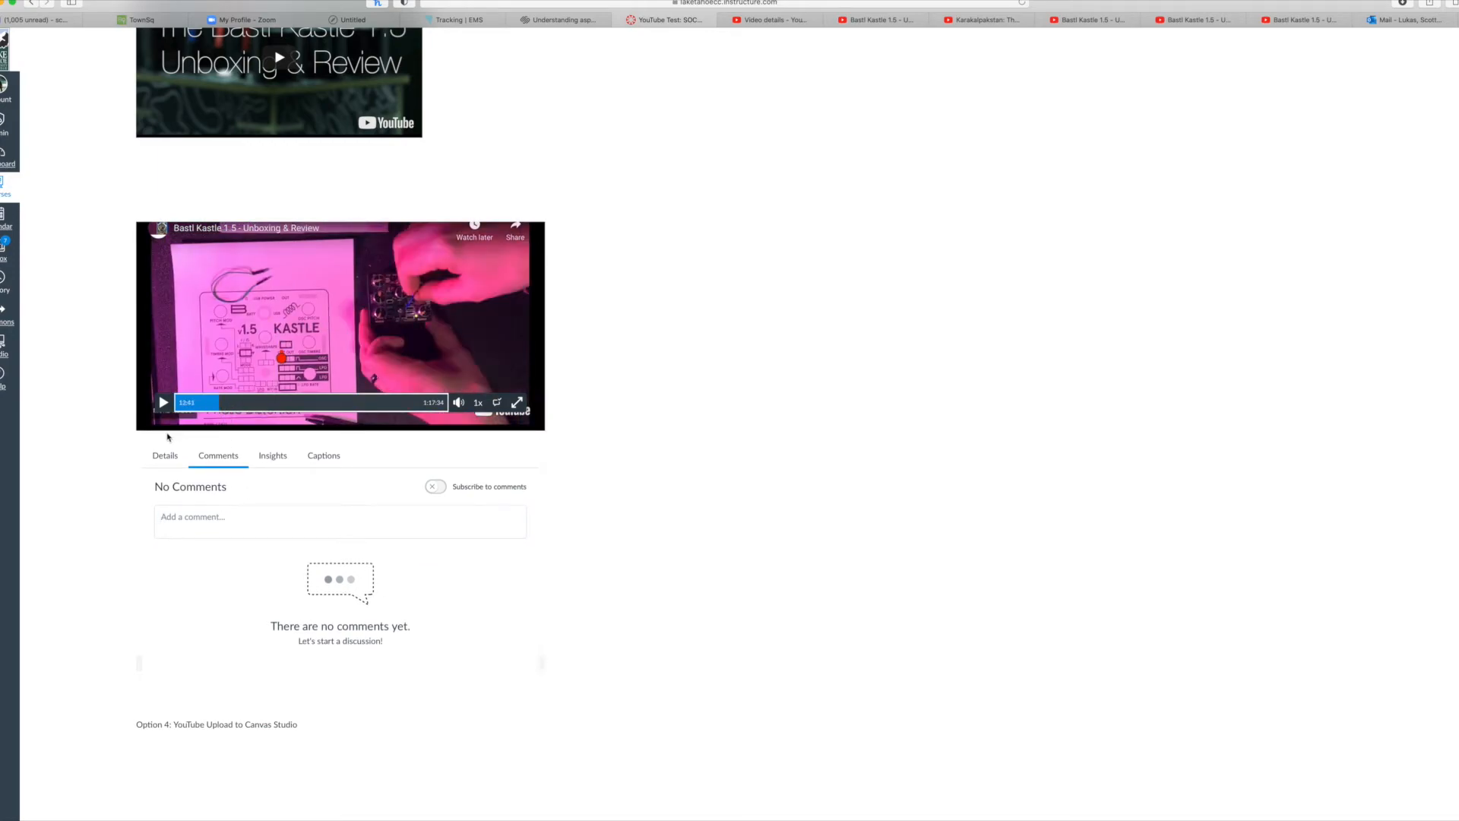
pyautogui.click(212, 521)
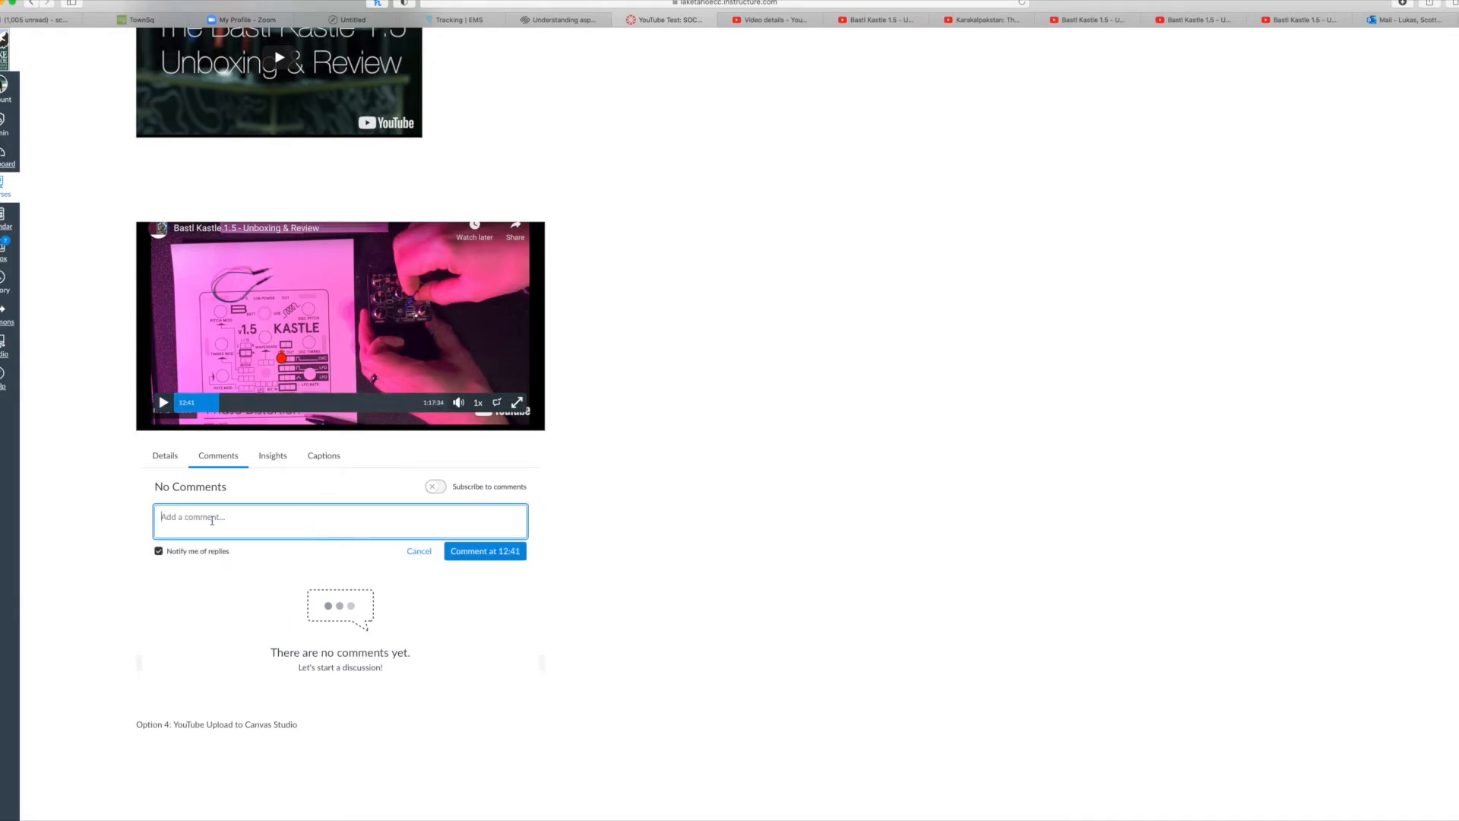
pyautogui.write('Section 1')
pyautogui.click(516, 562)
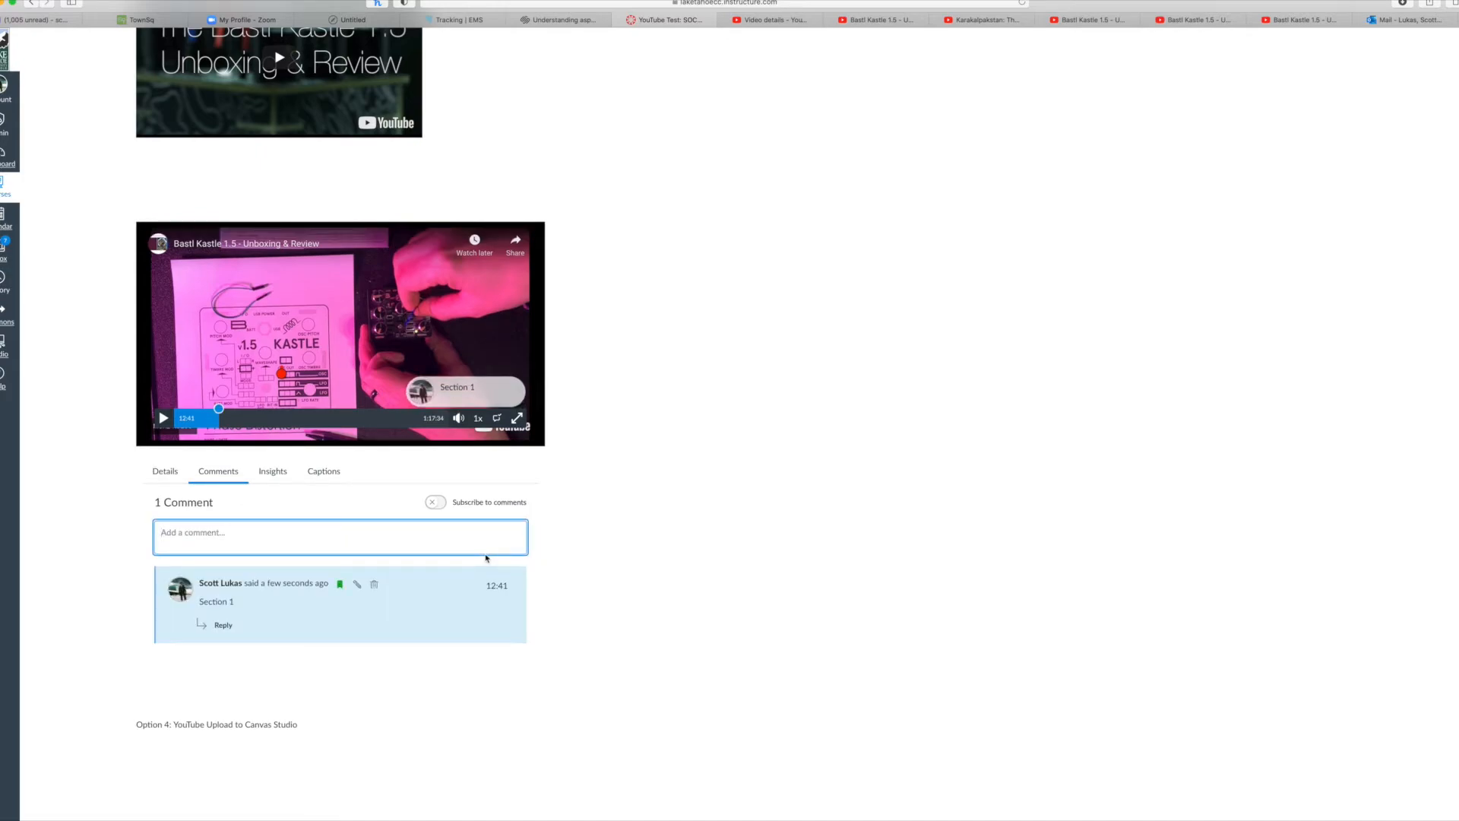
# - Move the Studio video to 35:20 and post the comment "Section 2" at that time
pyautogui.click(300, 420)
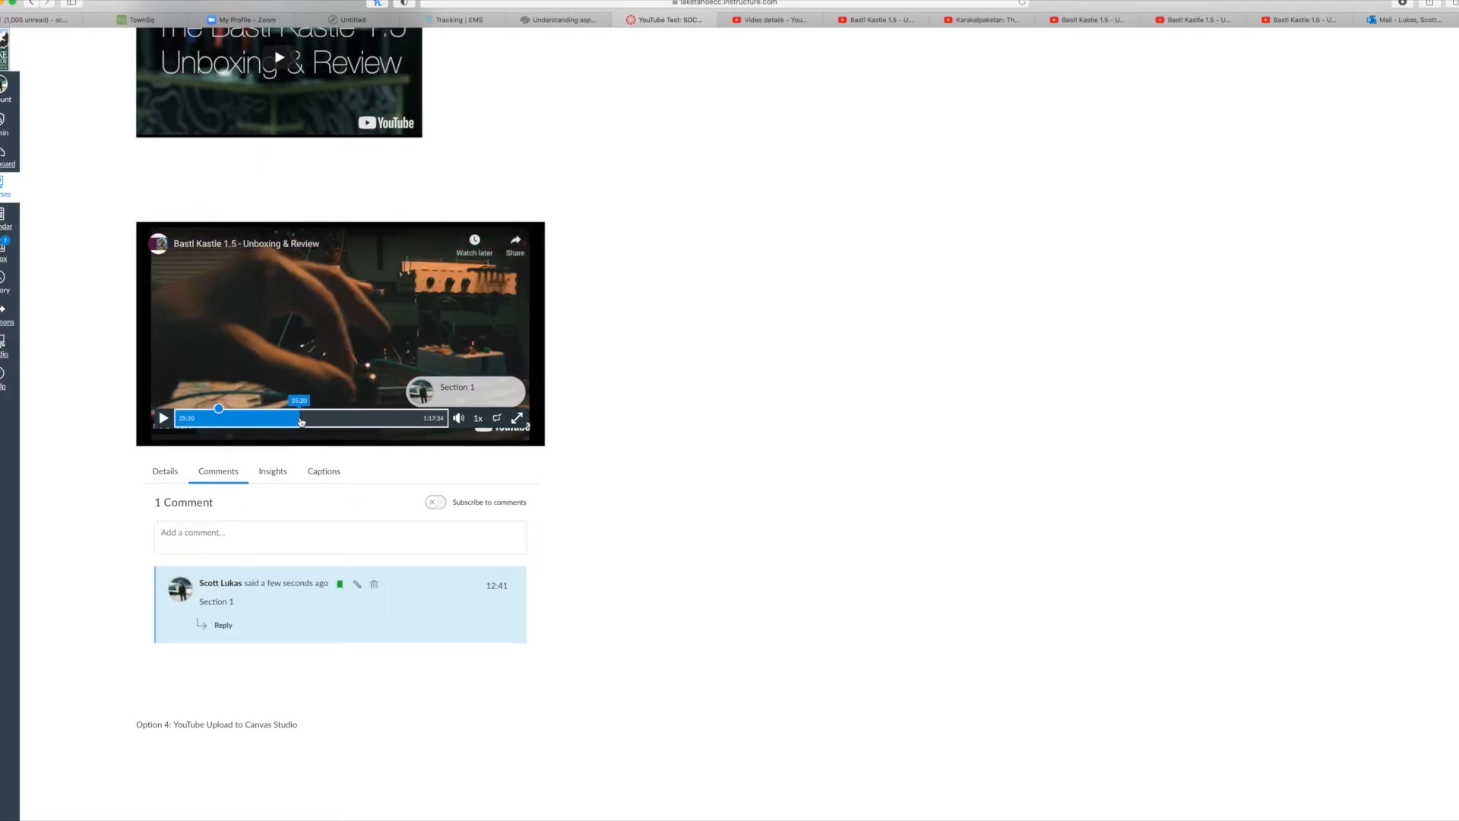
pyautogui.click(204, 537)
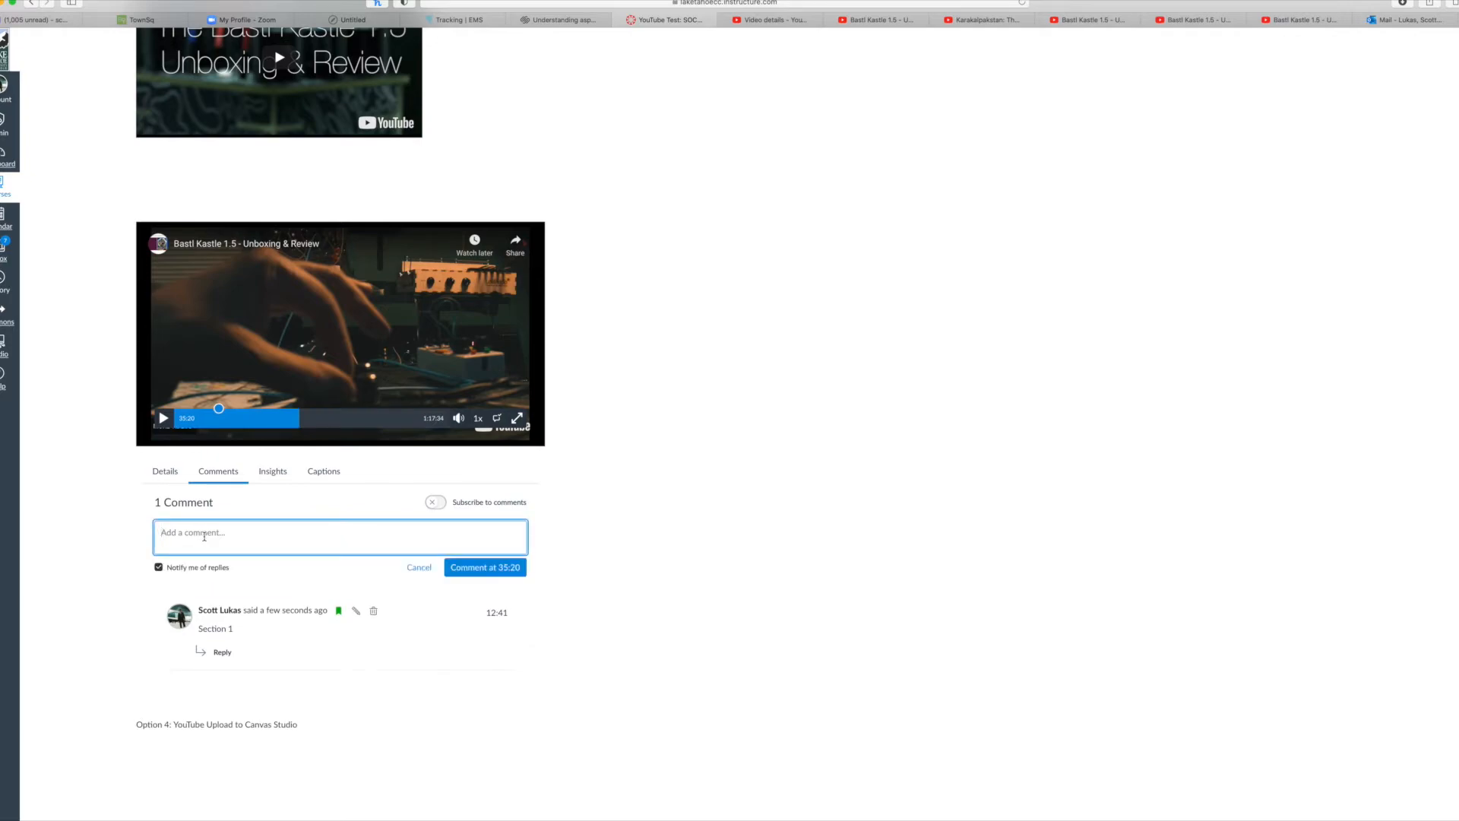
pyautogui.write('Section 2')
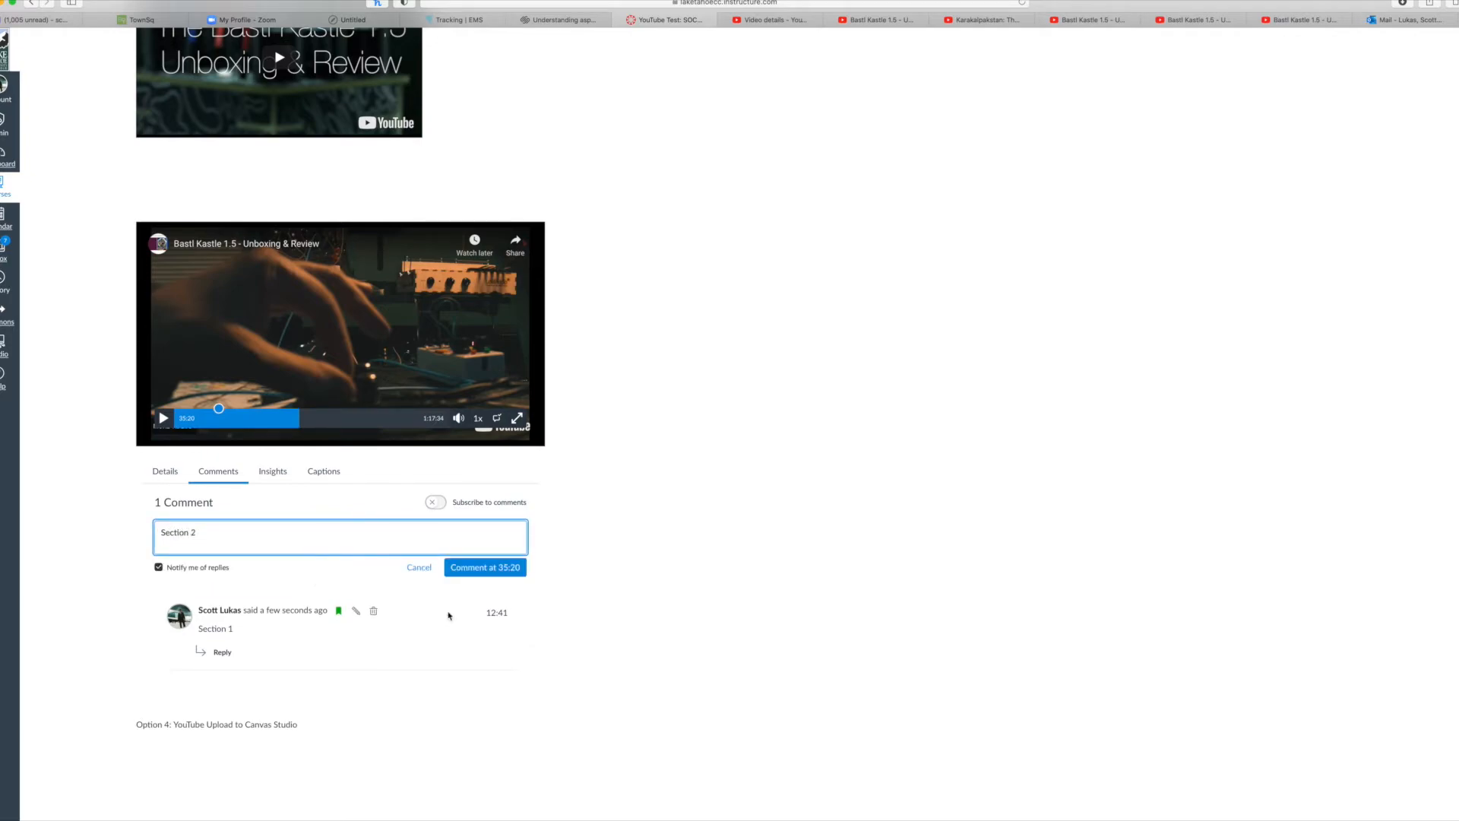
pyautogui.click(504, 569)
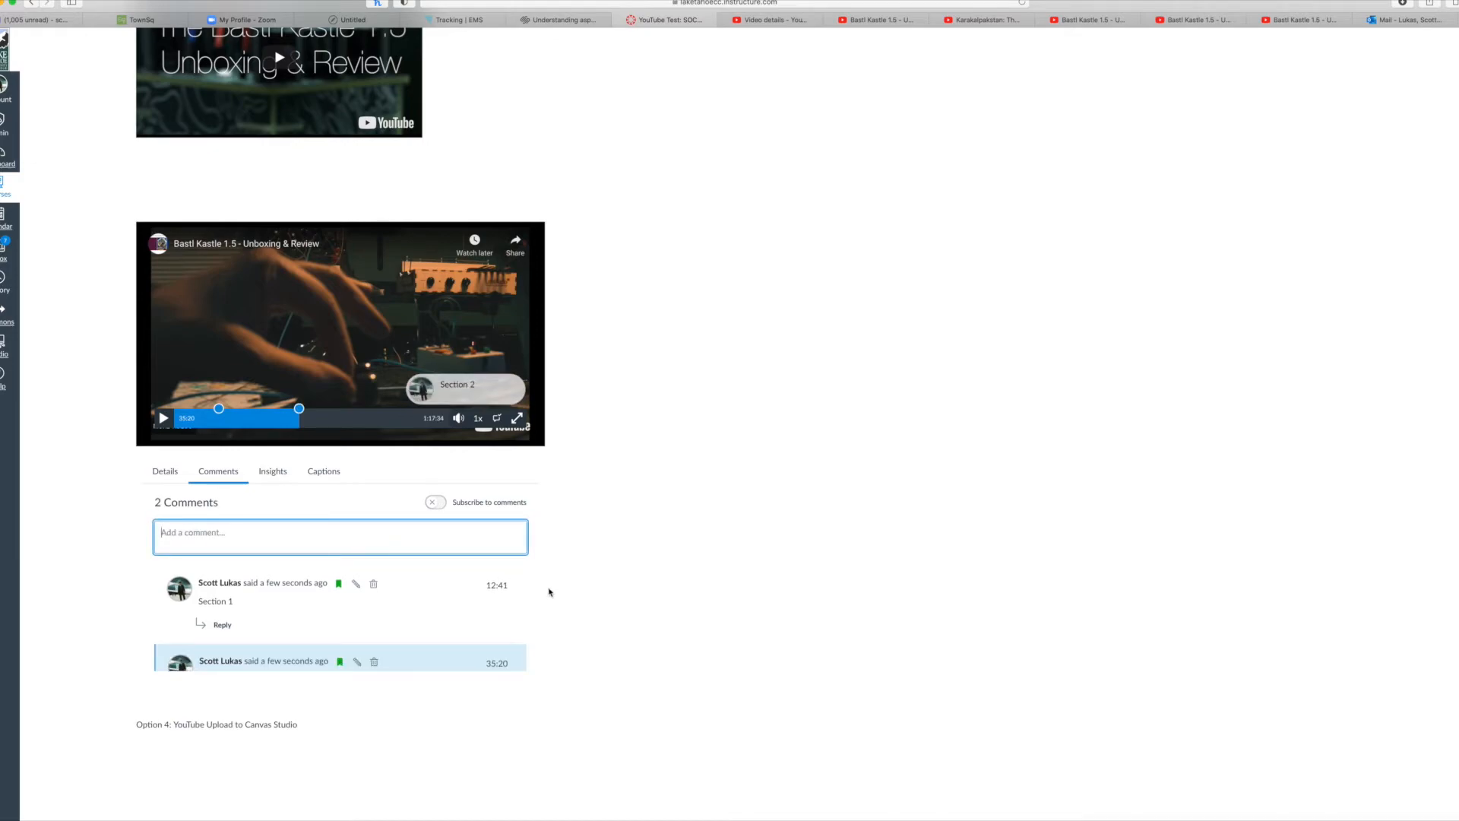
# - Play the Studio video from the Section 2 comment's timestamp and pause it
pyautogui.scroll(-1, 549, 591)
pyautogui.click(494, 609)
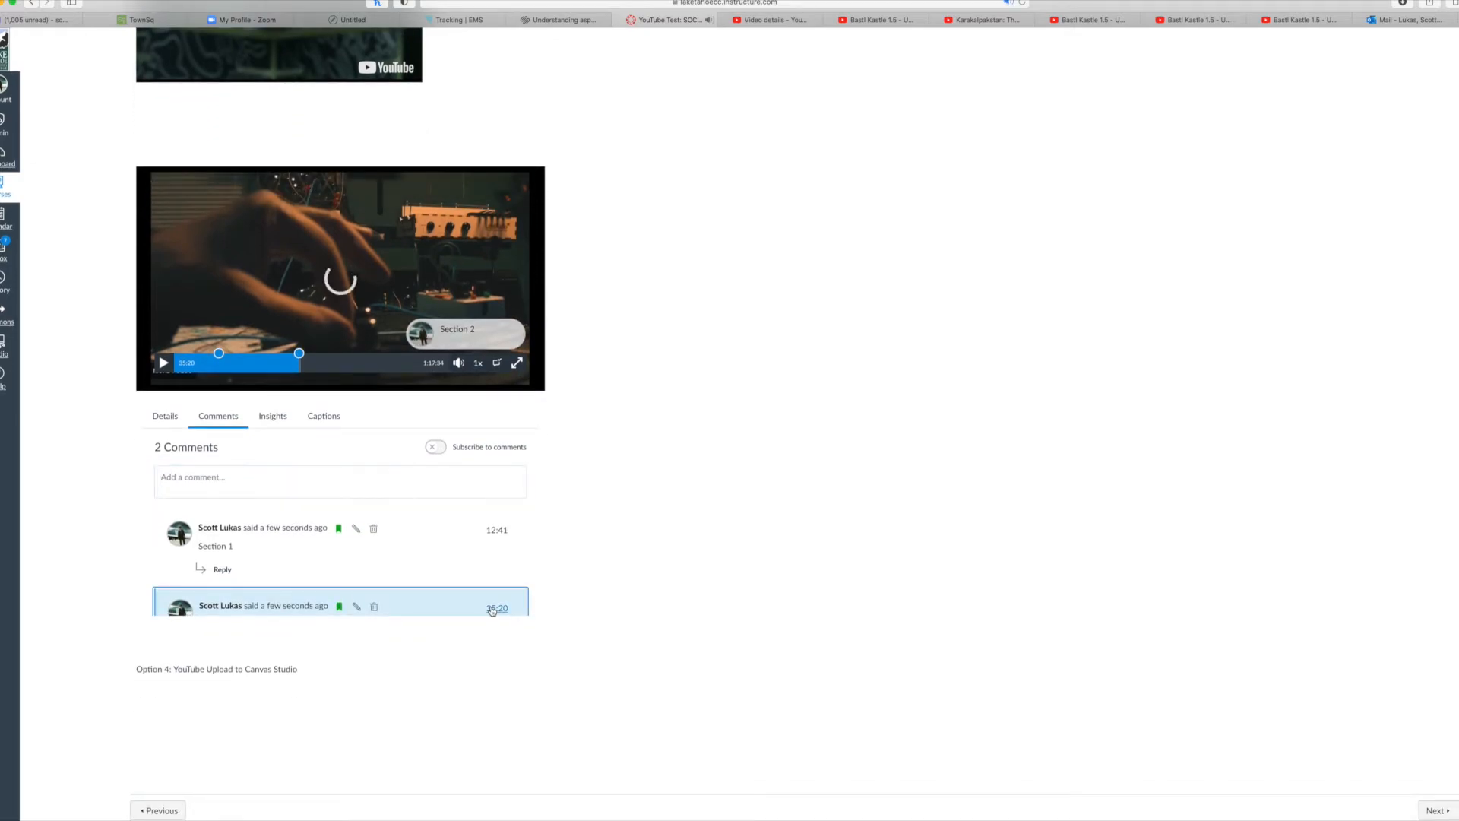
pyautogui.click(164, 363)
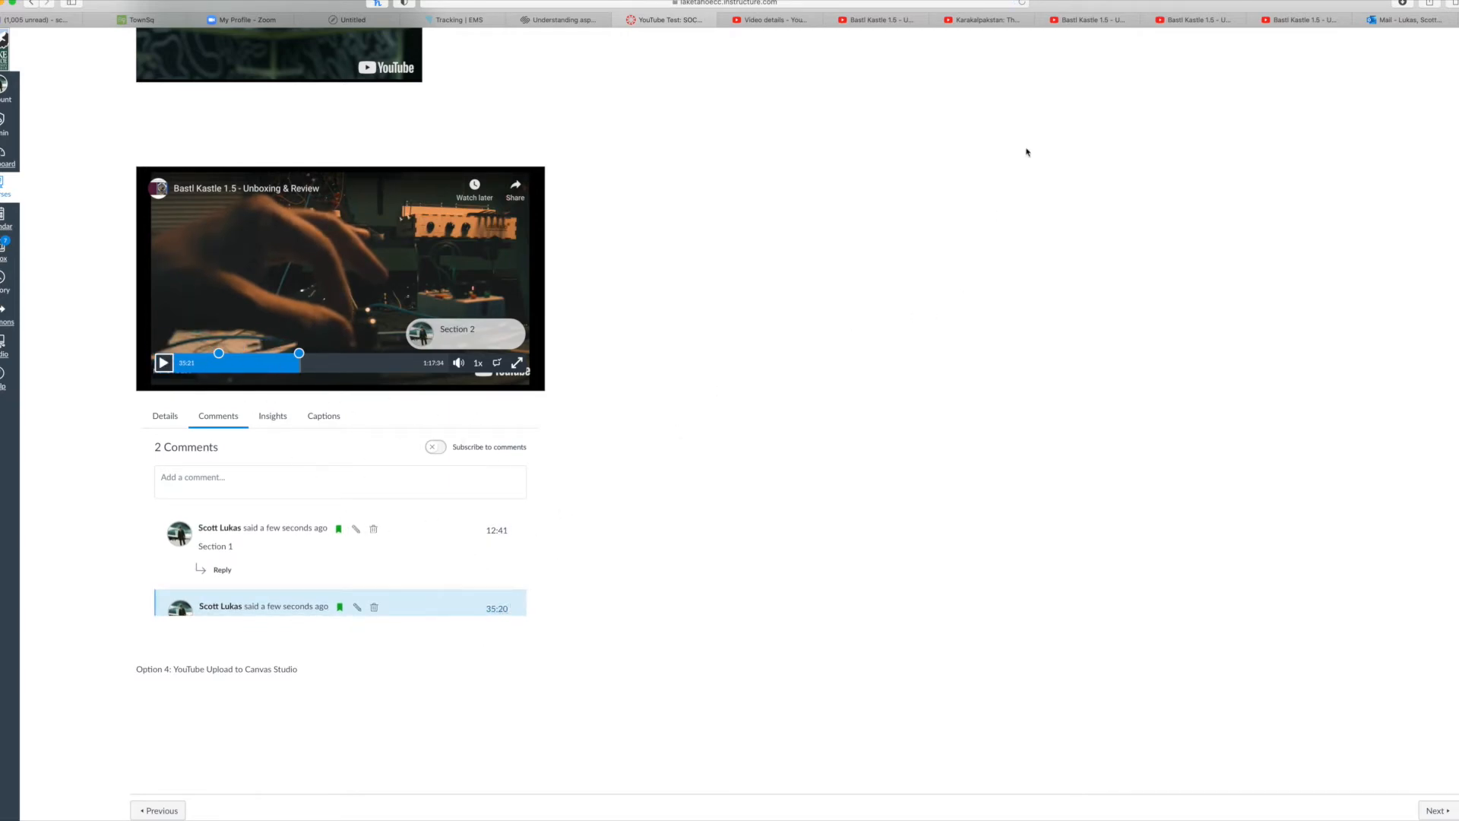
# - Compare the chapter timestamps in the YouTube video descriptions with the timed comments under the Canvas Studio embed
pyautogui.click(1089, 21)
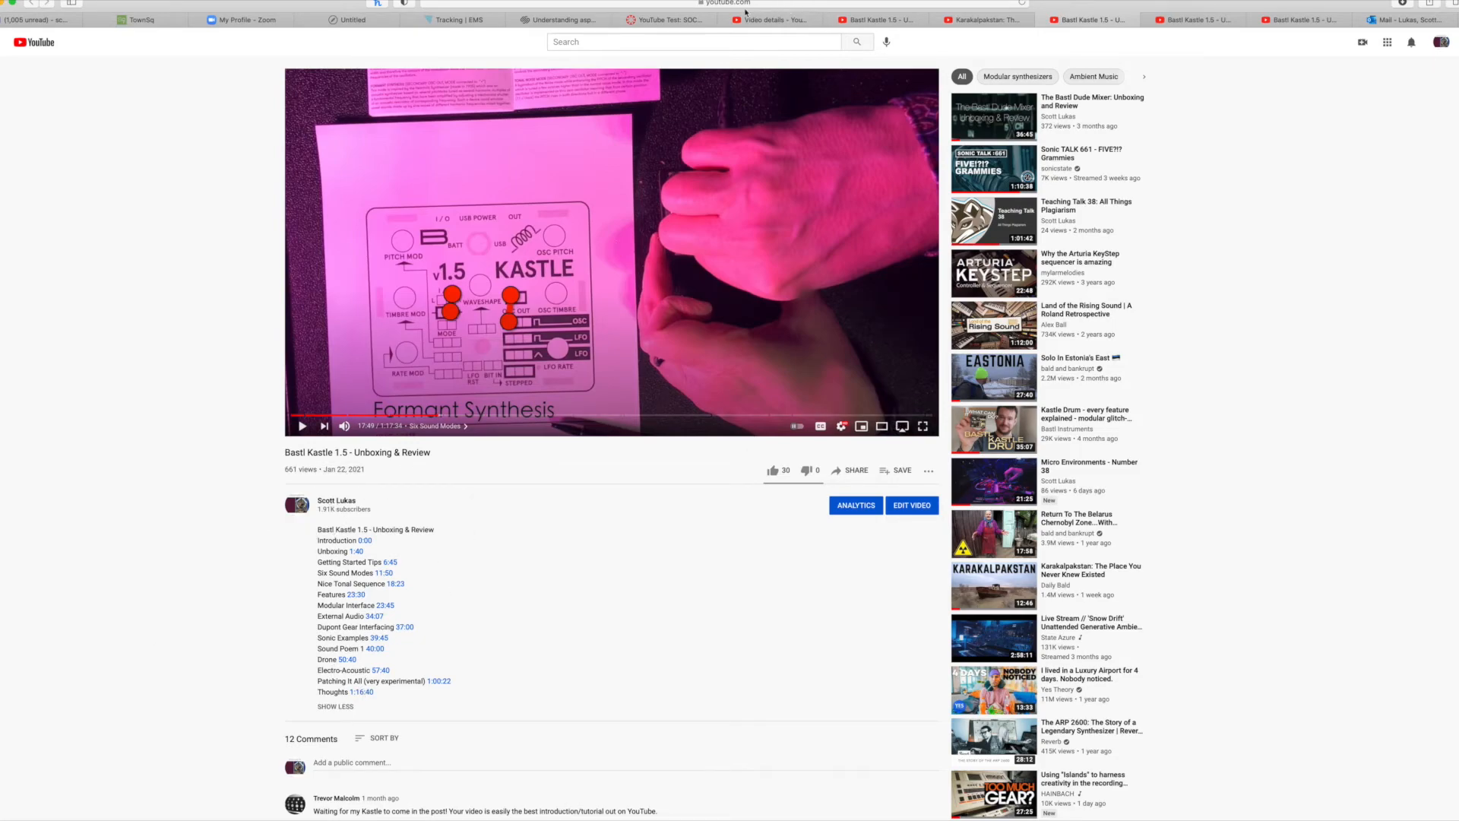
pyautogui.click(673, 20)
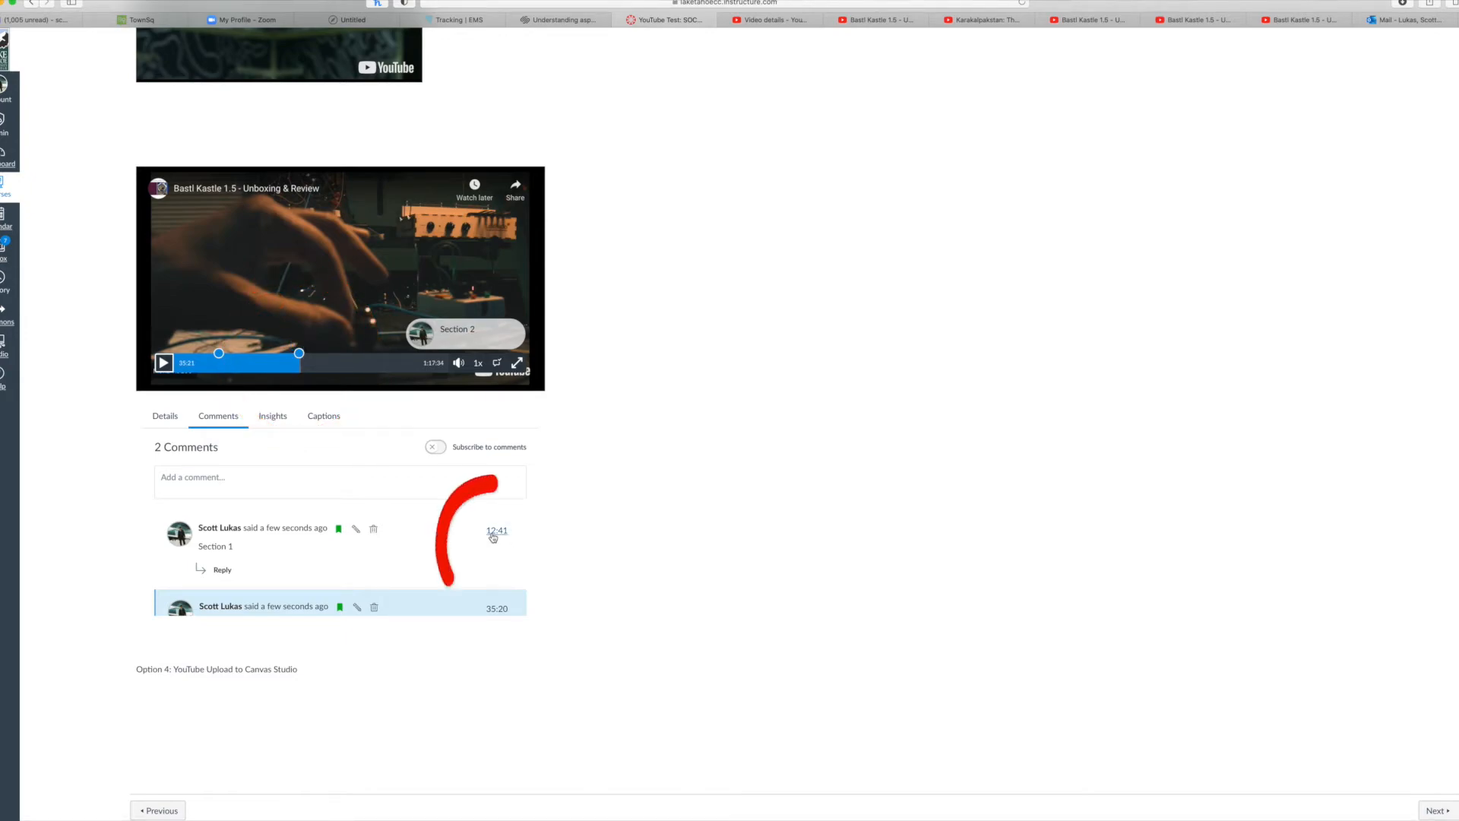
pyautogui.click(881, 20)
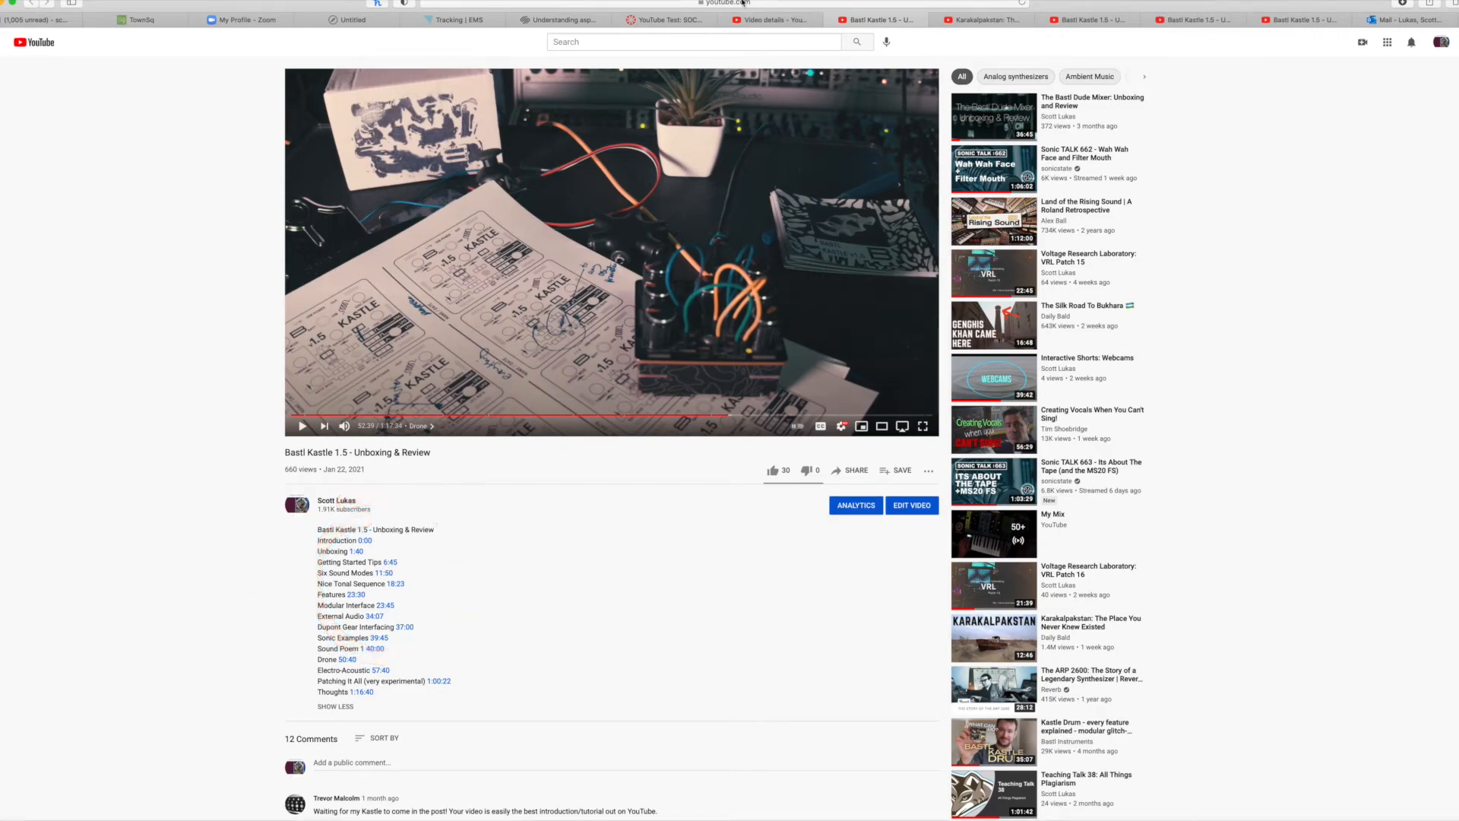
pyautogui.click(690, 24)
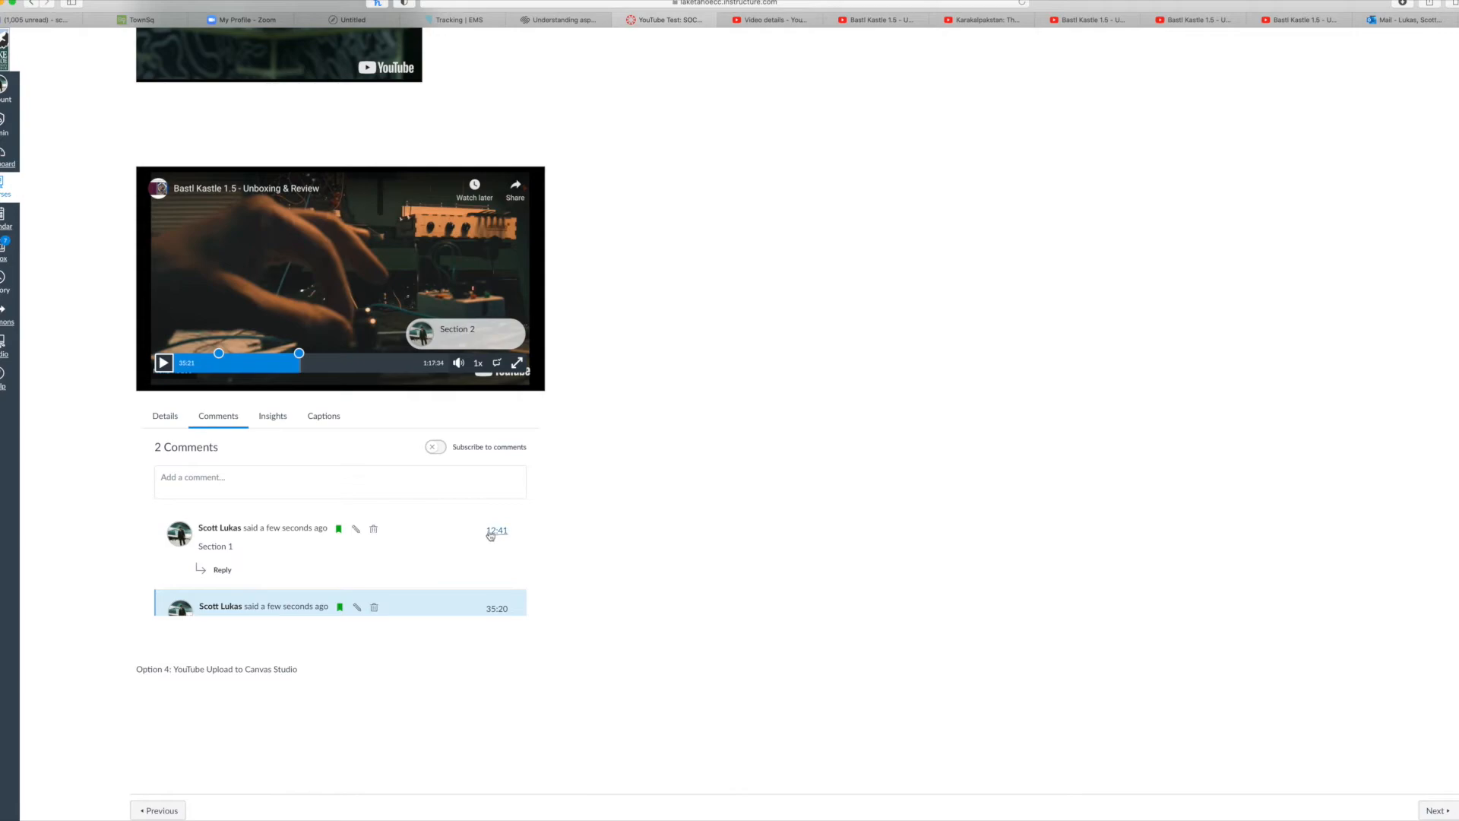
# - Jump the Studio video to the Section 1 comment and pause it, and do the same for the Section 2 comment
pyautogui.click(497, 530)
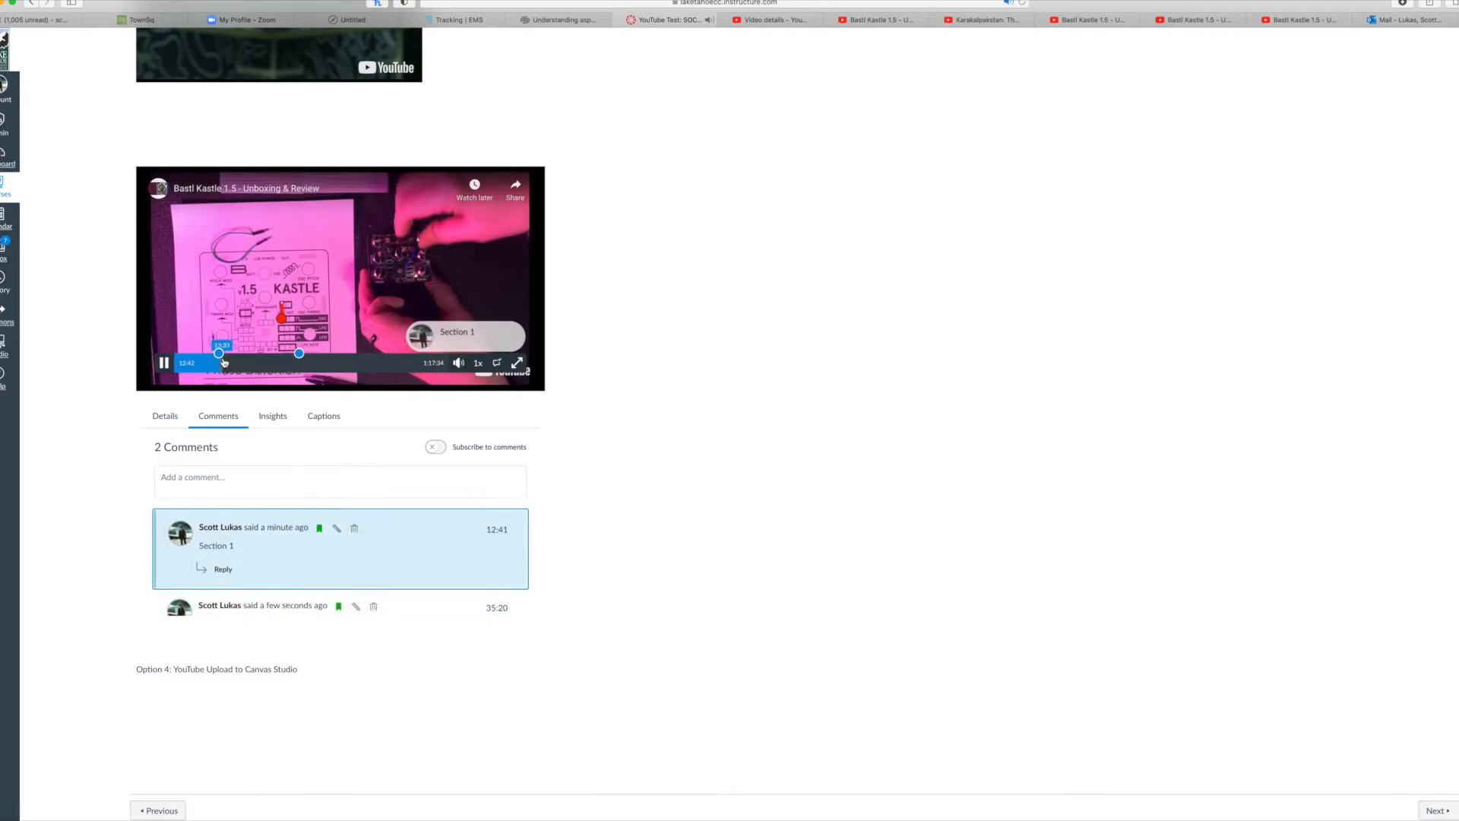
pyautogui.click(160, 368)
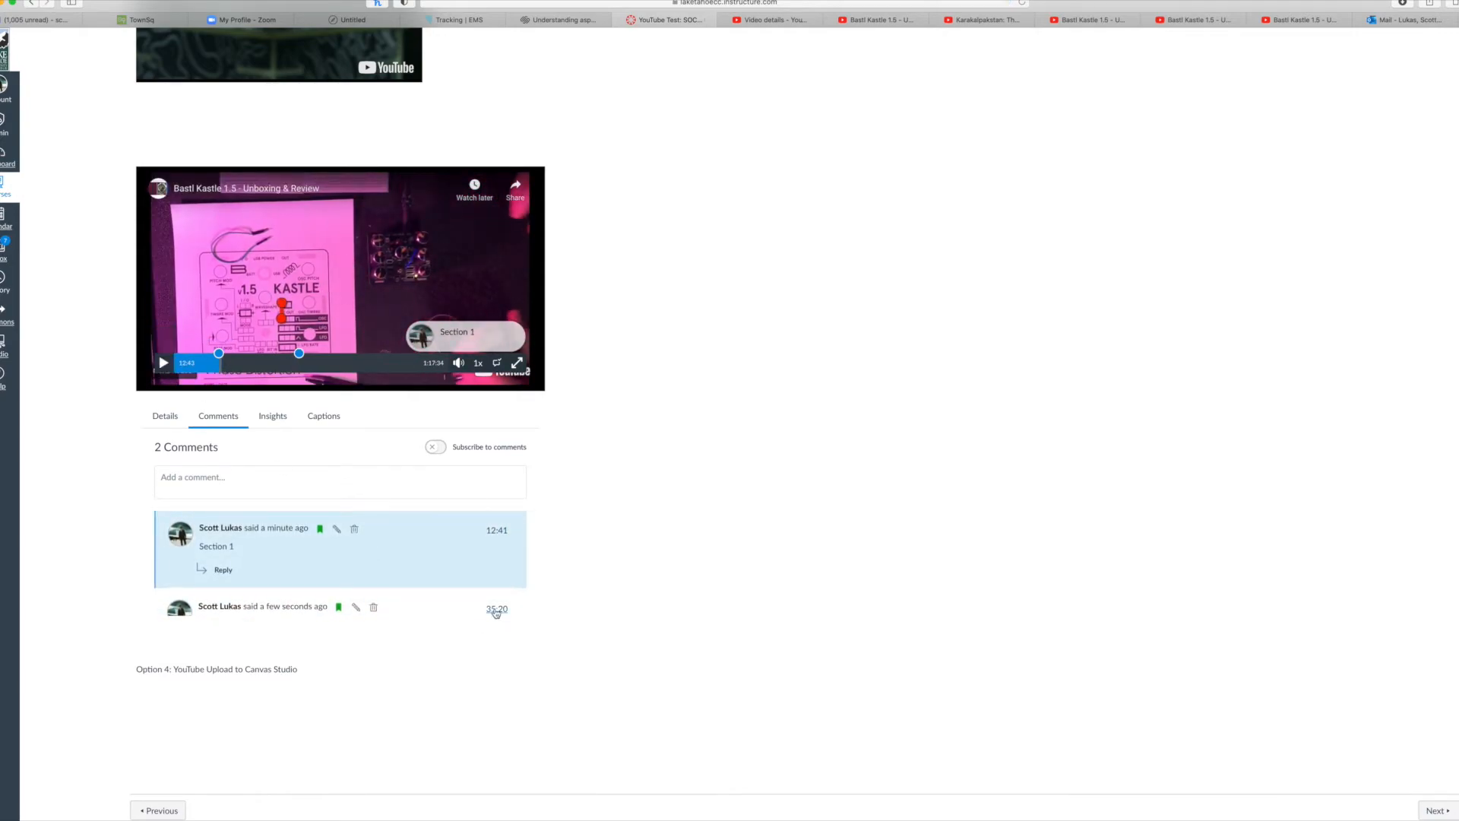
pyautogui.click(496, 608)
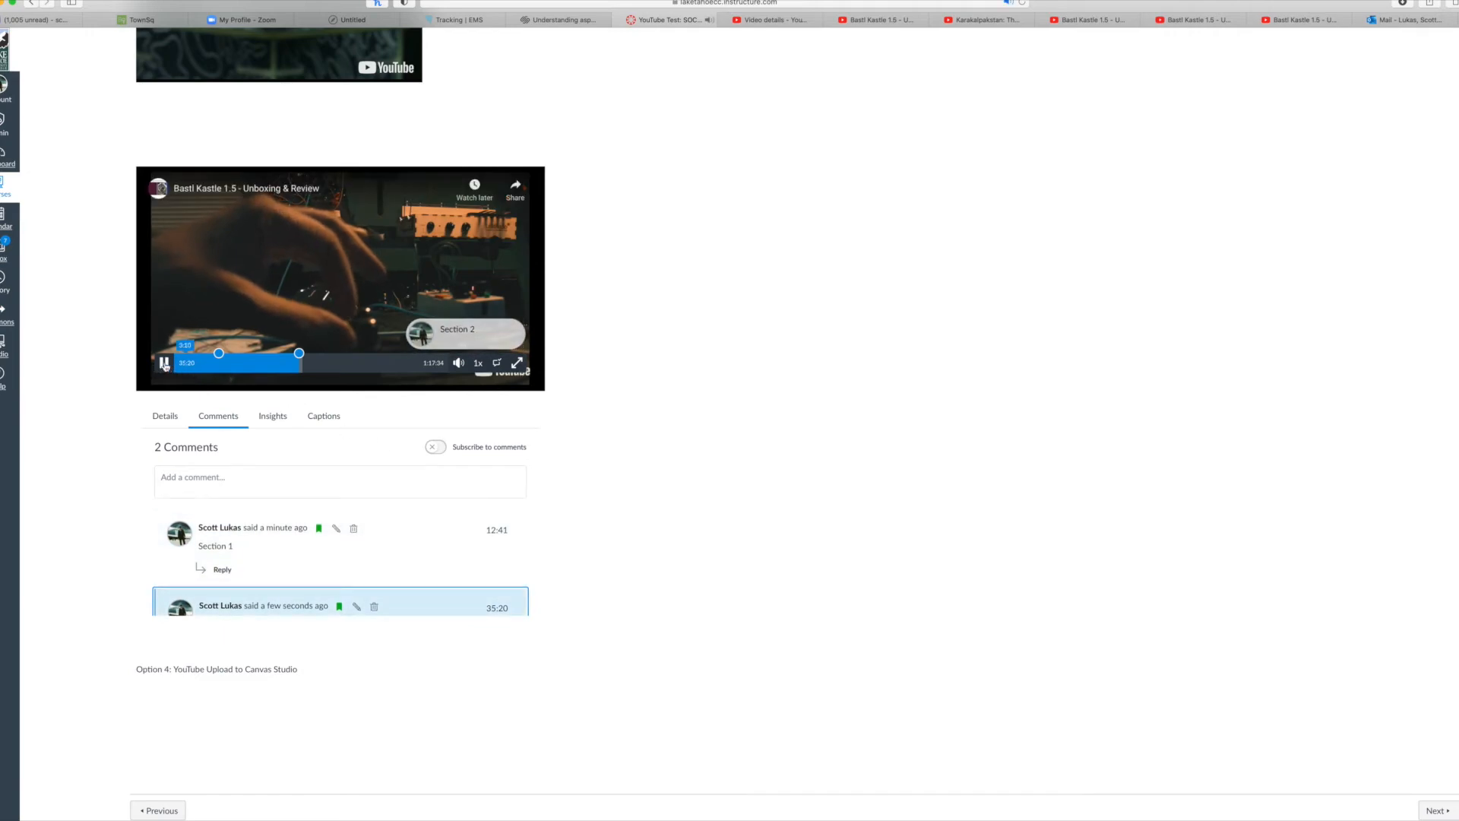
pyautogui.click(164, 364)
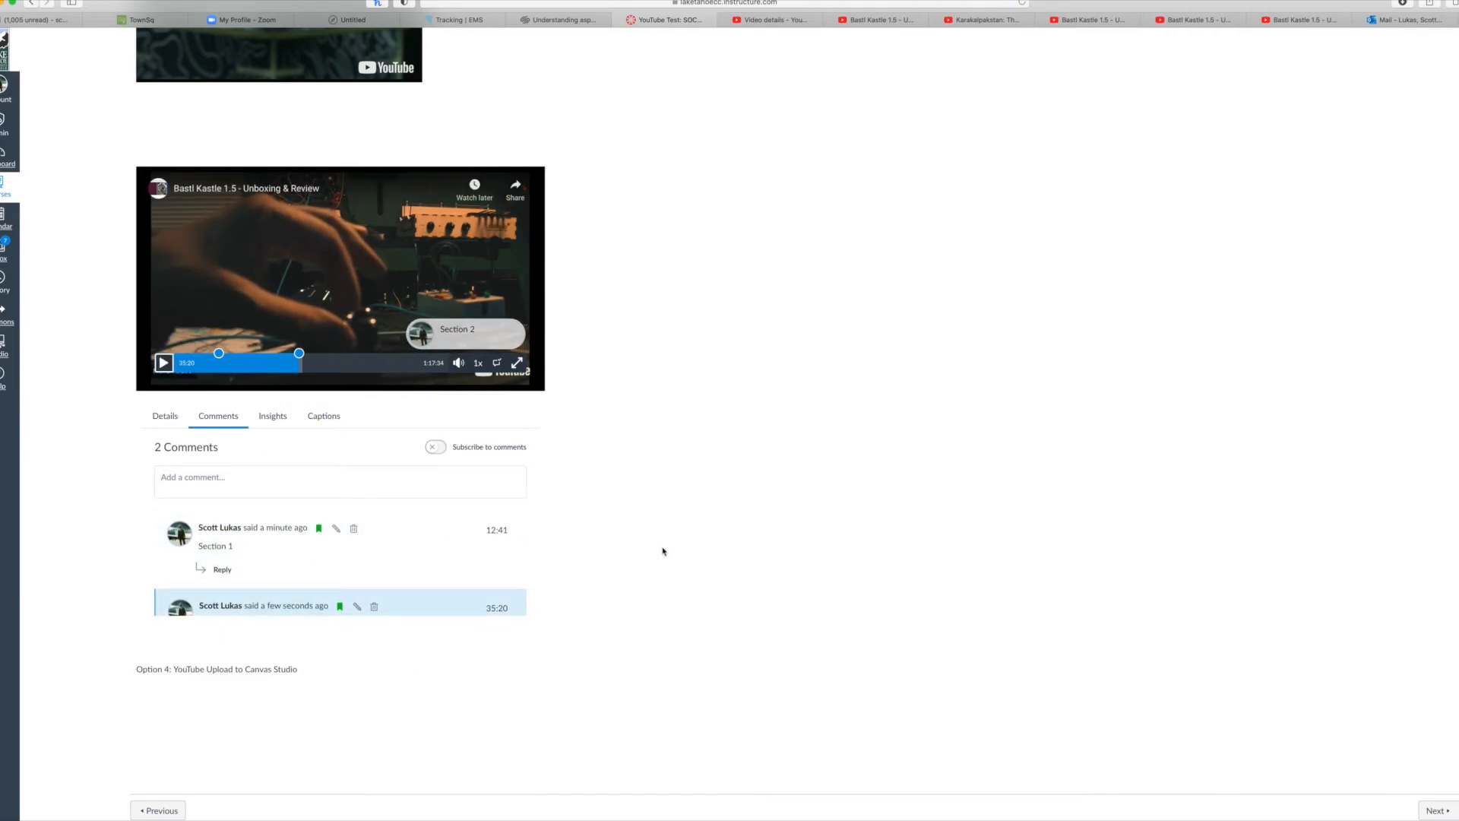
# - Review the embeds on the YouTube Test page and compare them with the Studio player and its timed comments
pyautogui.scroll(3, 663, 551)
pyautogui.scroll(1, 419, 298)
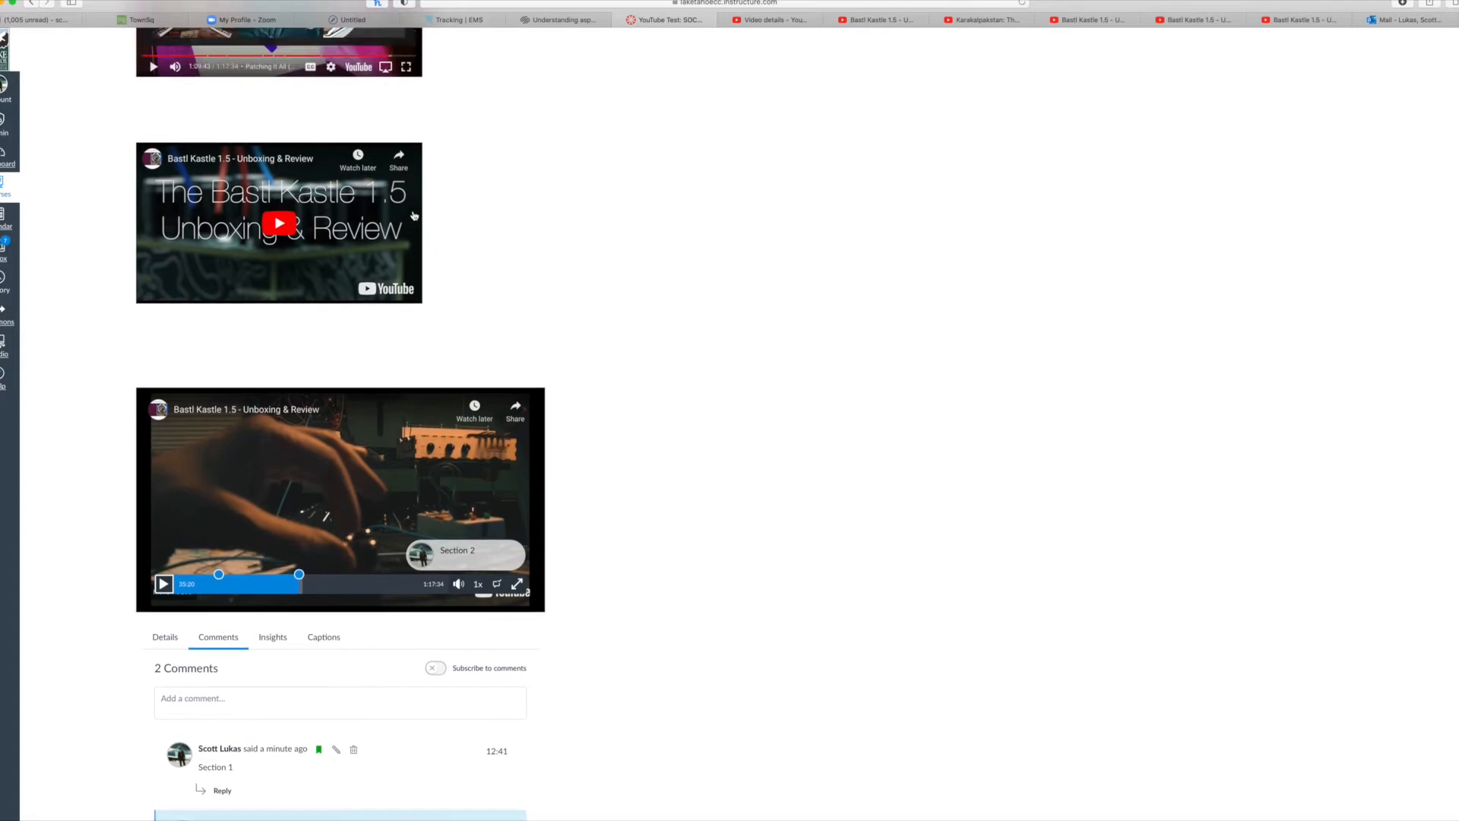
pyautogui.scroll(15, 414, 216)
pyautogui.scroll(-11, 508, 401)
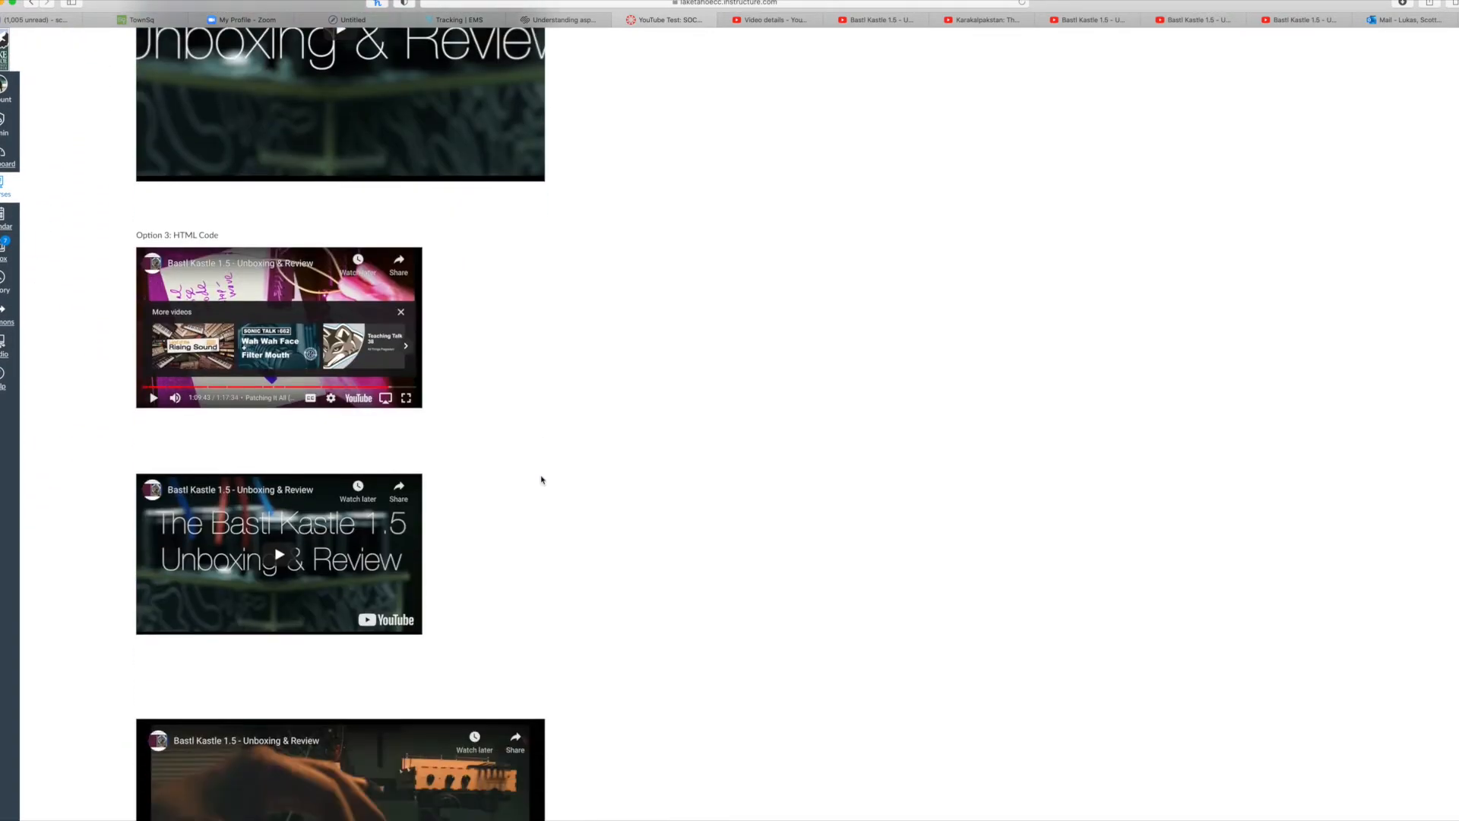
pyautogui.scroll(-8, 542, 479)
pyautogui.scroll(2, 542, 479)
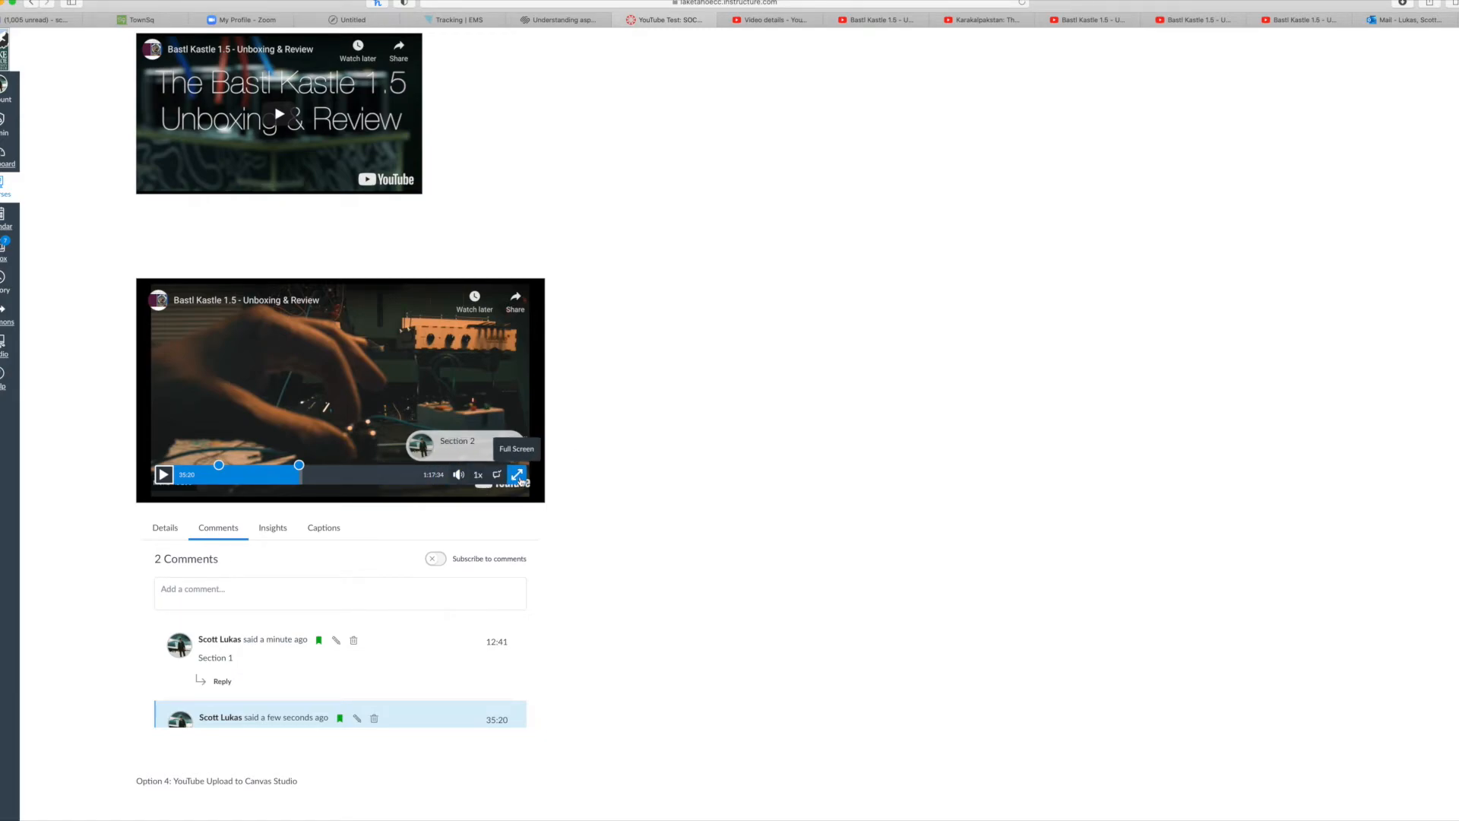
pyautogui.scroll(-3, 563, 492)
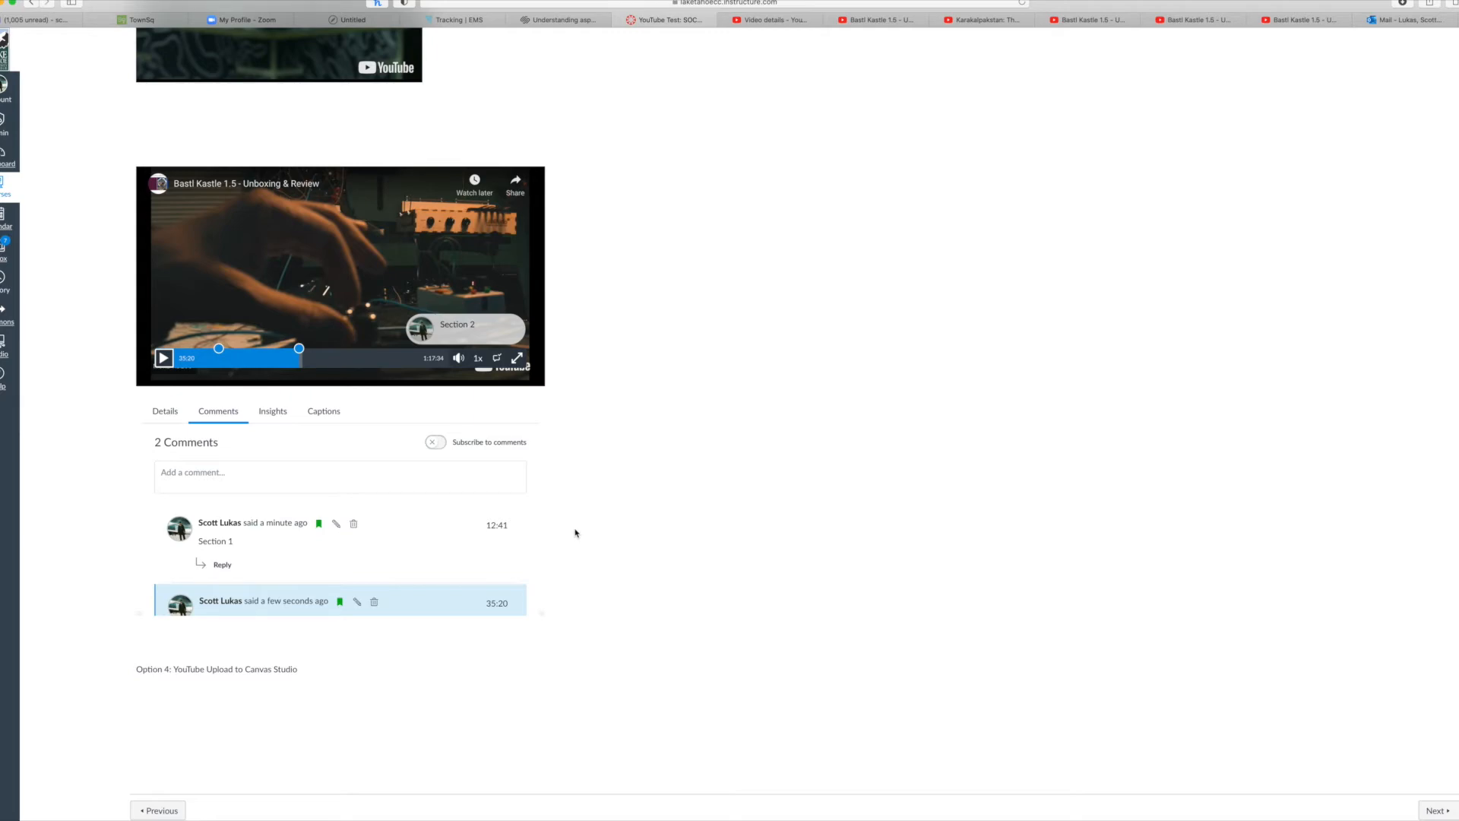
# - Add the comment "I really don't understand...." to the Studio video at 50:19
pyautogui.click(355, 362)
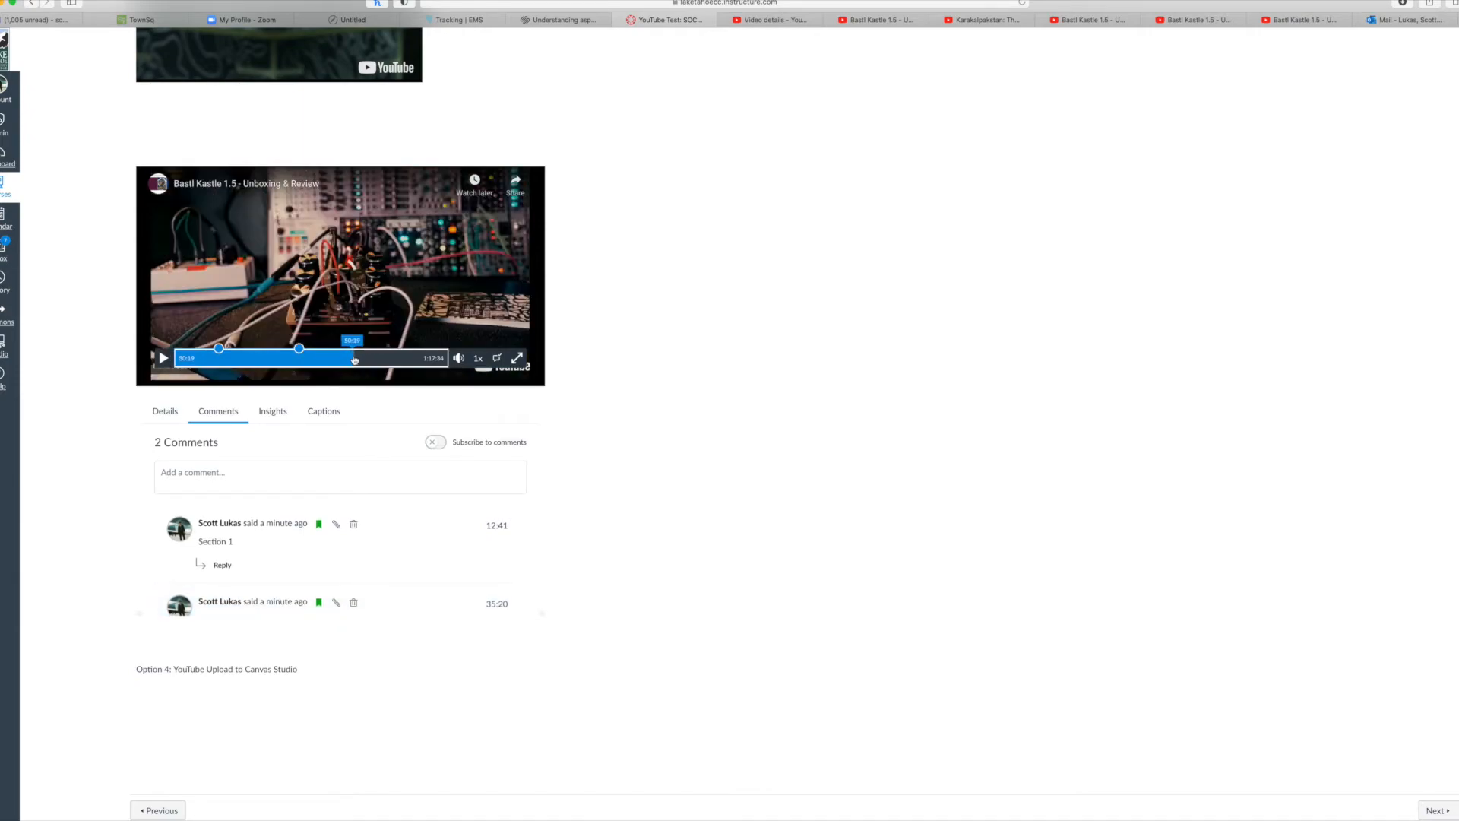
pyautogui.click(210, 478)
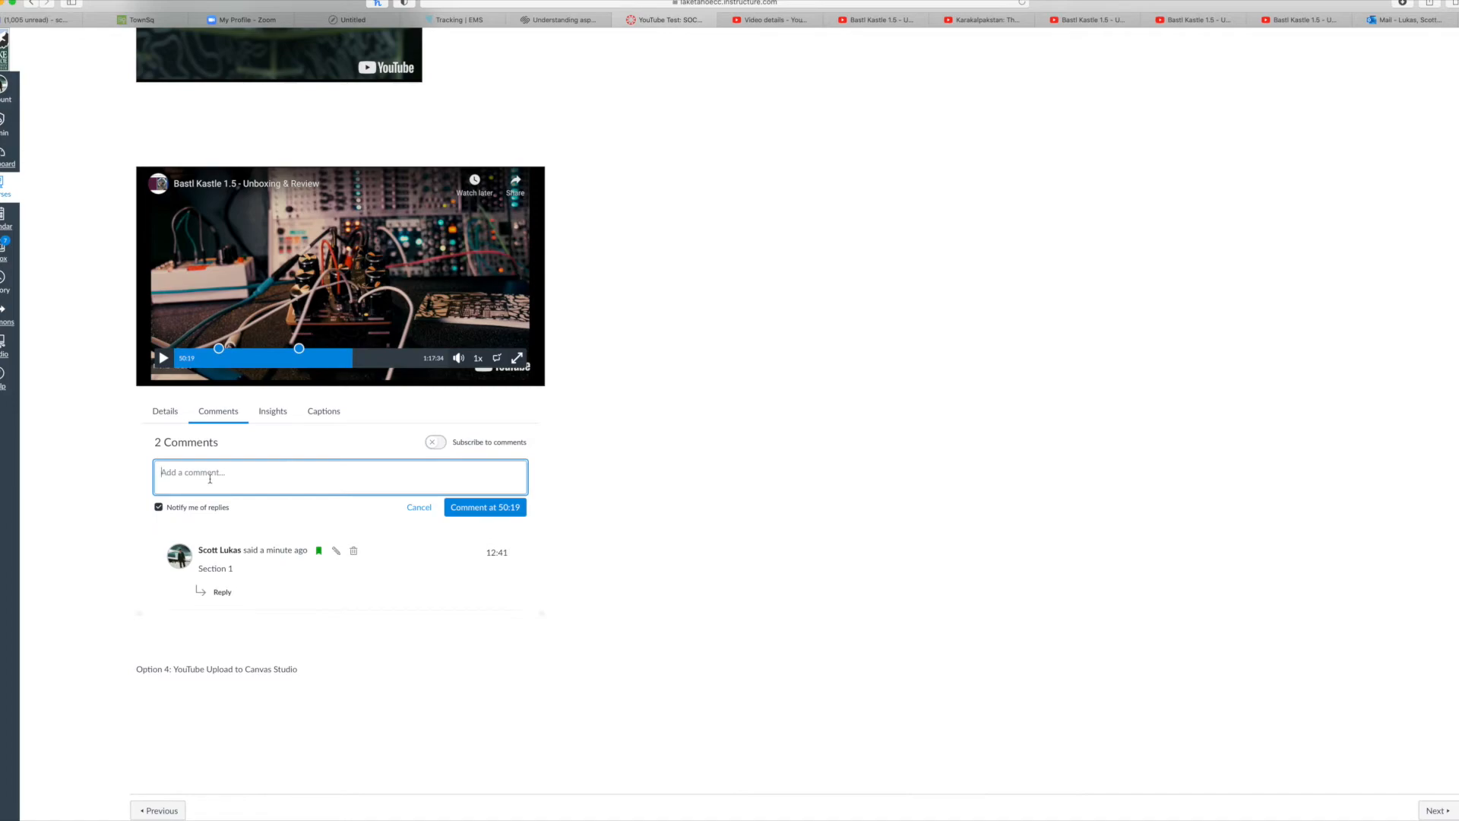
pyautogui.write("I really don't unders")
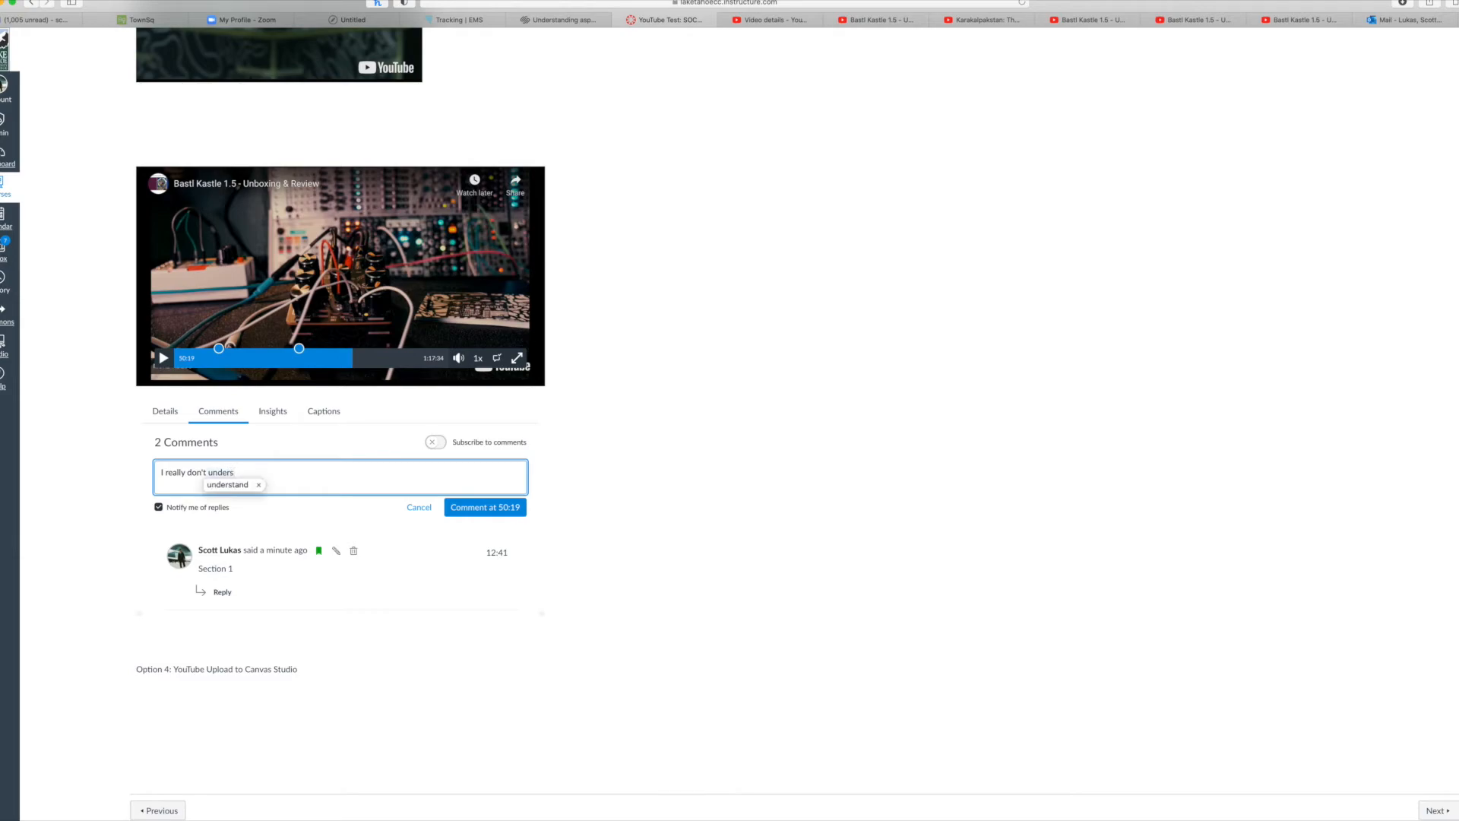
pyautogui.click(241, 487)
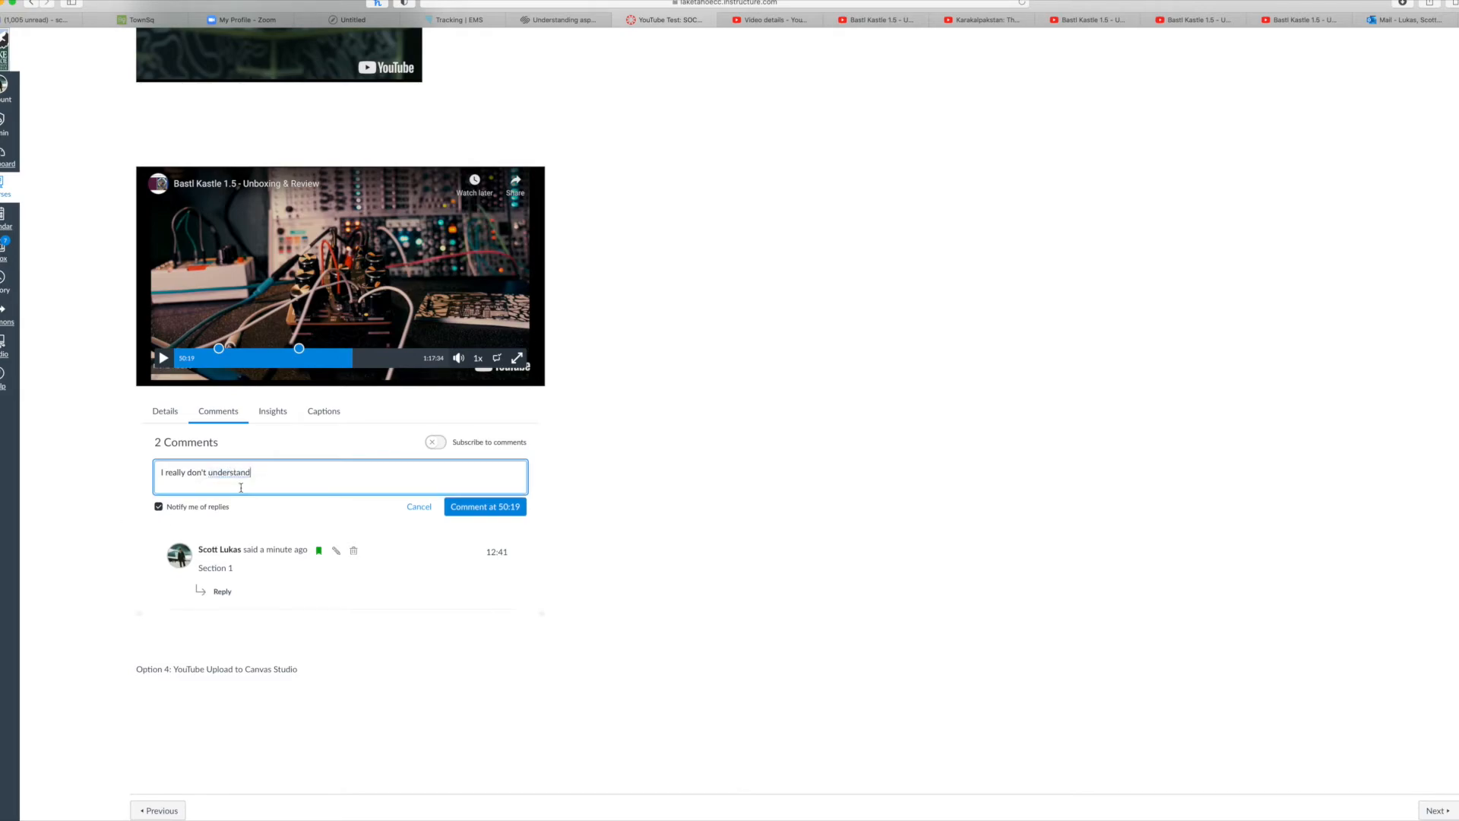
pyautogui.write('....')
pyautogui.click(469, 509)
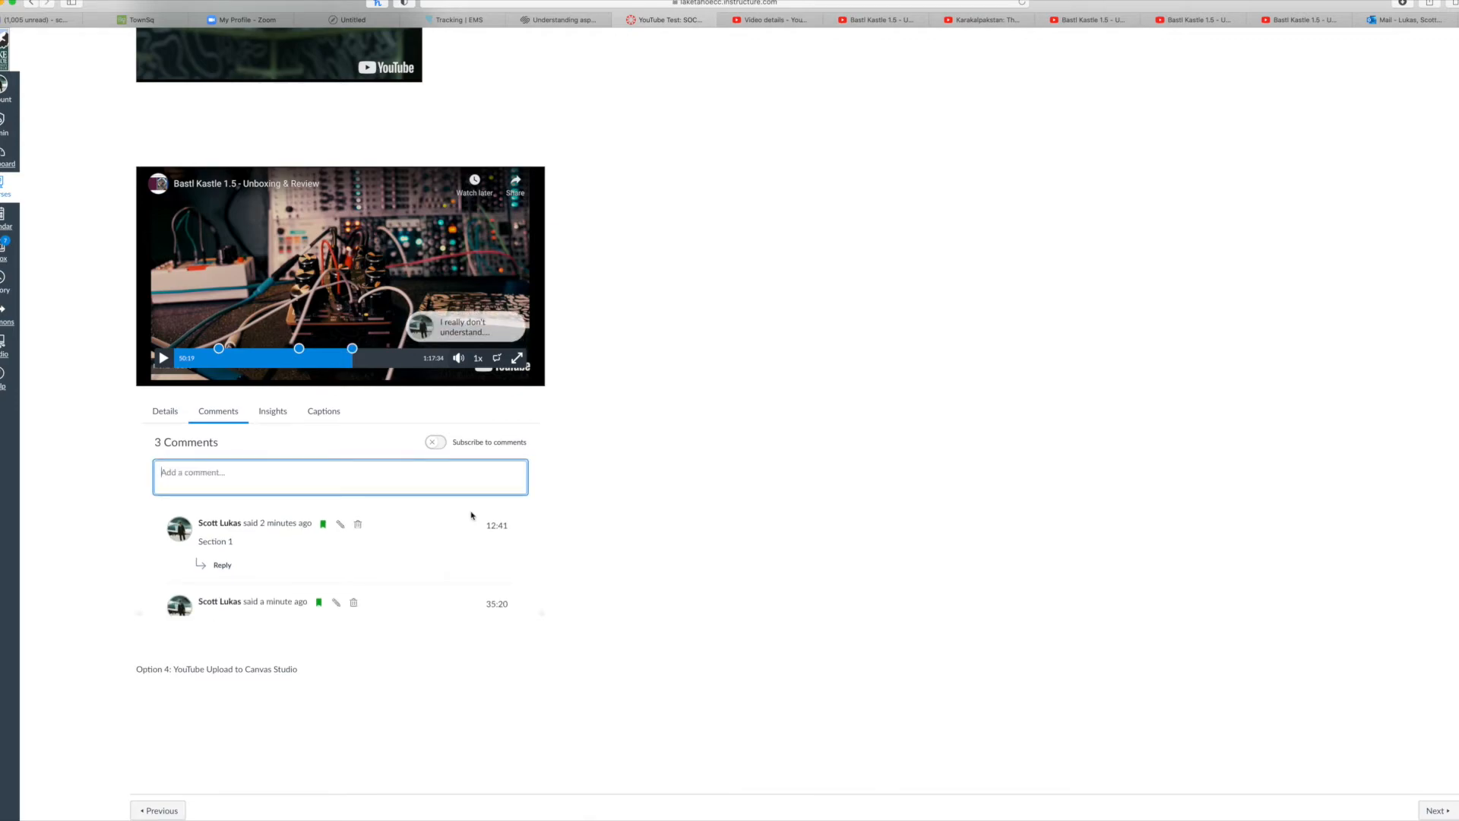
# - Reply "Yes" to the comment at 50:19
pyautogui.scroll(-1, 439, 327)
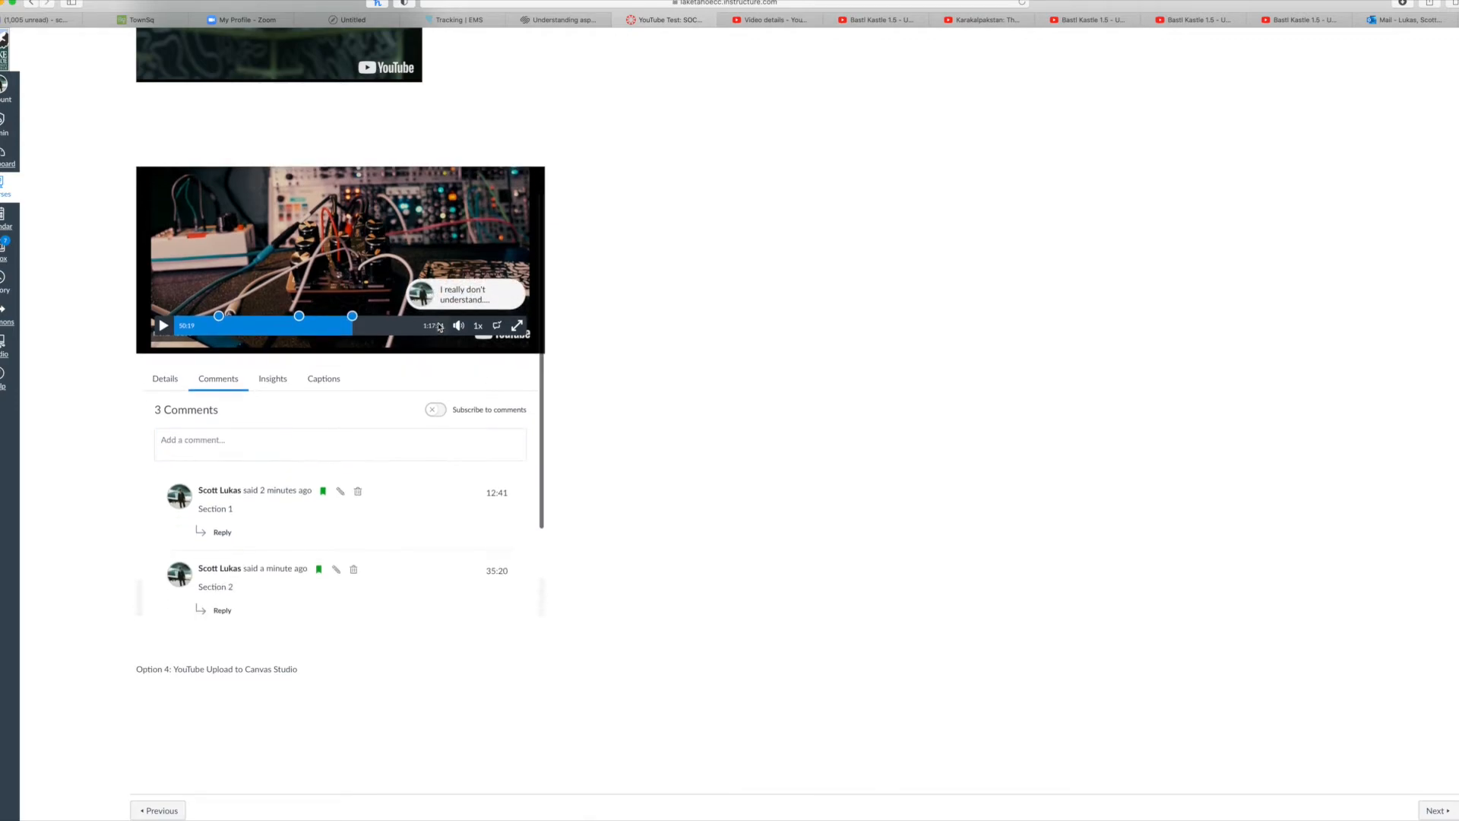
pyautogui.scroll(-3, 439, 327)
pyautogui.click(222, 574)
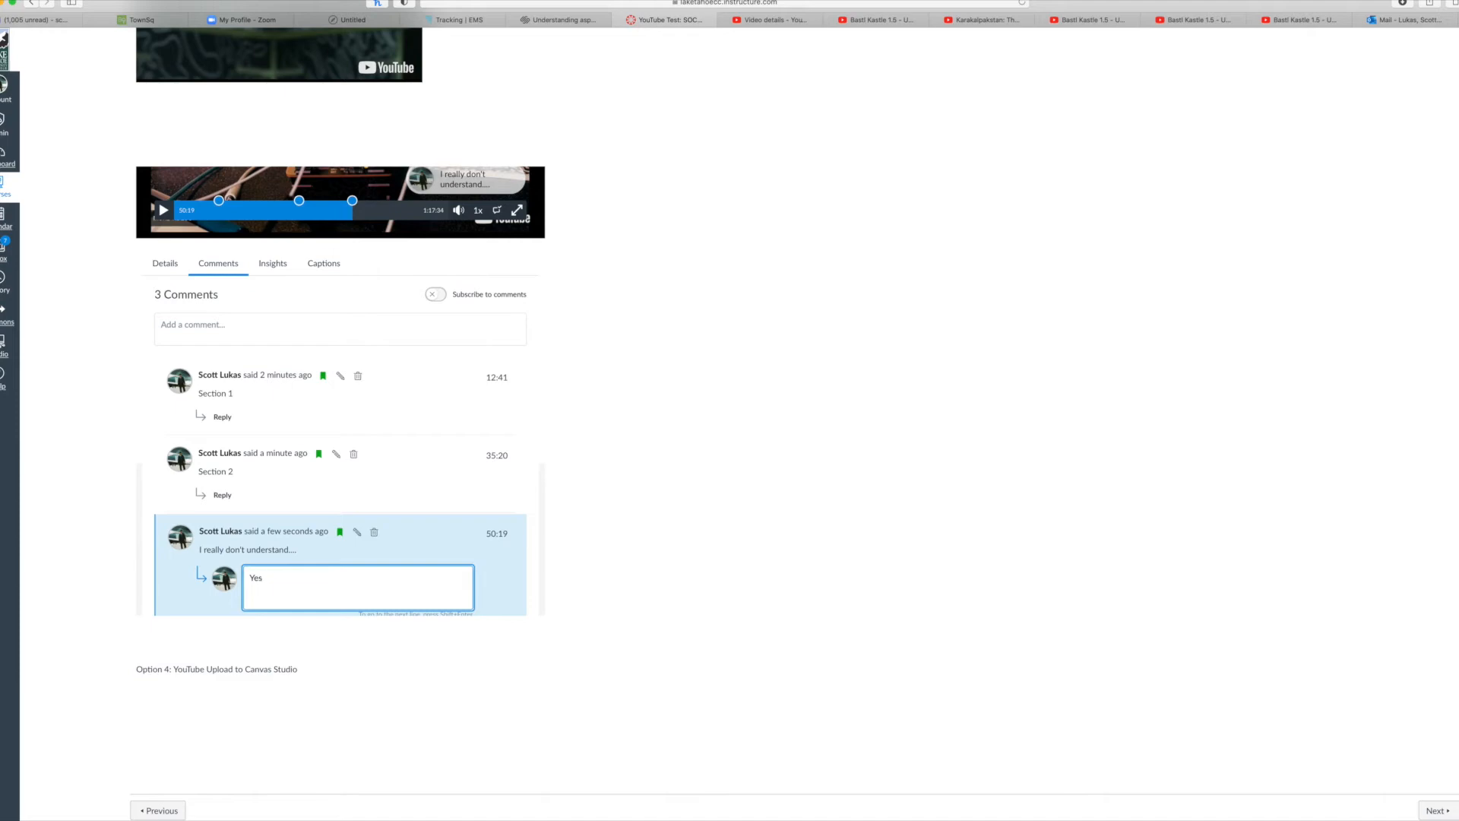
pyautogui.press('Return')
# - Review the reply under the newest comment and jump the Studio video to that comment's 50:19 timestamp and timeline marker
pyautogui.scroll(2, 274, 527)
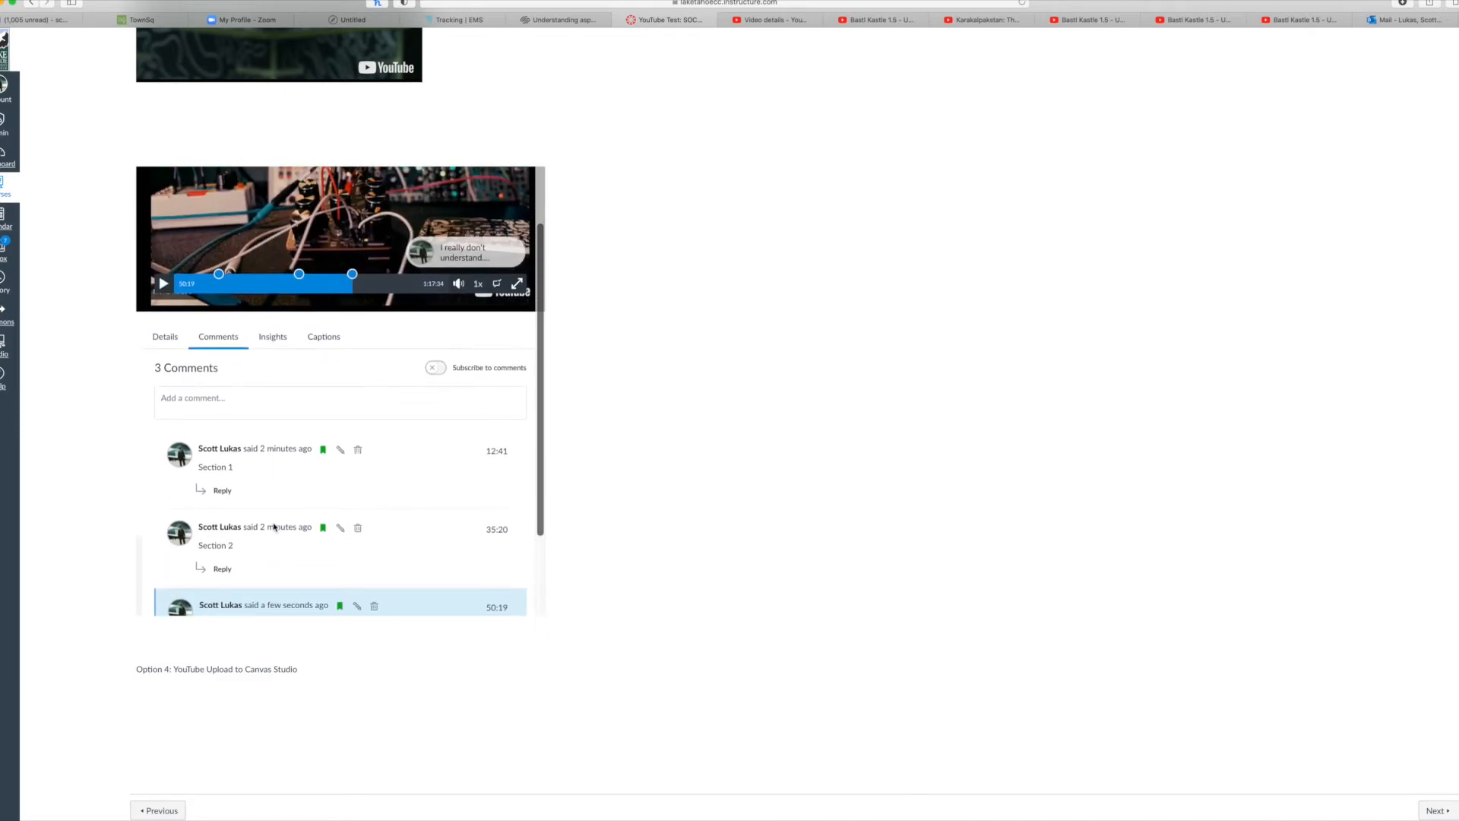
pyautogui.scroll(-1, 358, 557)
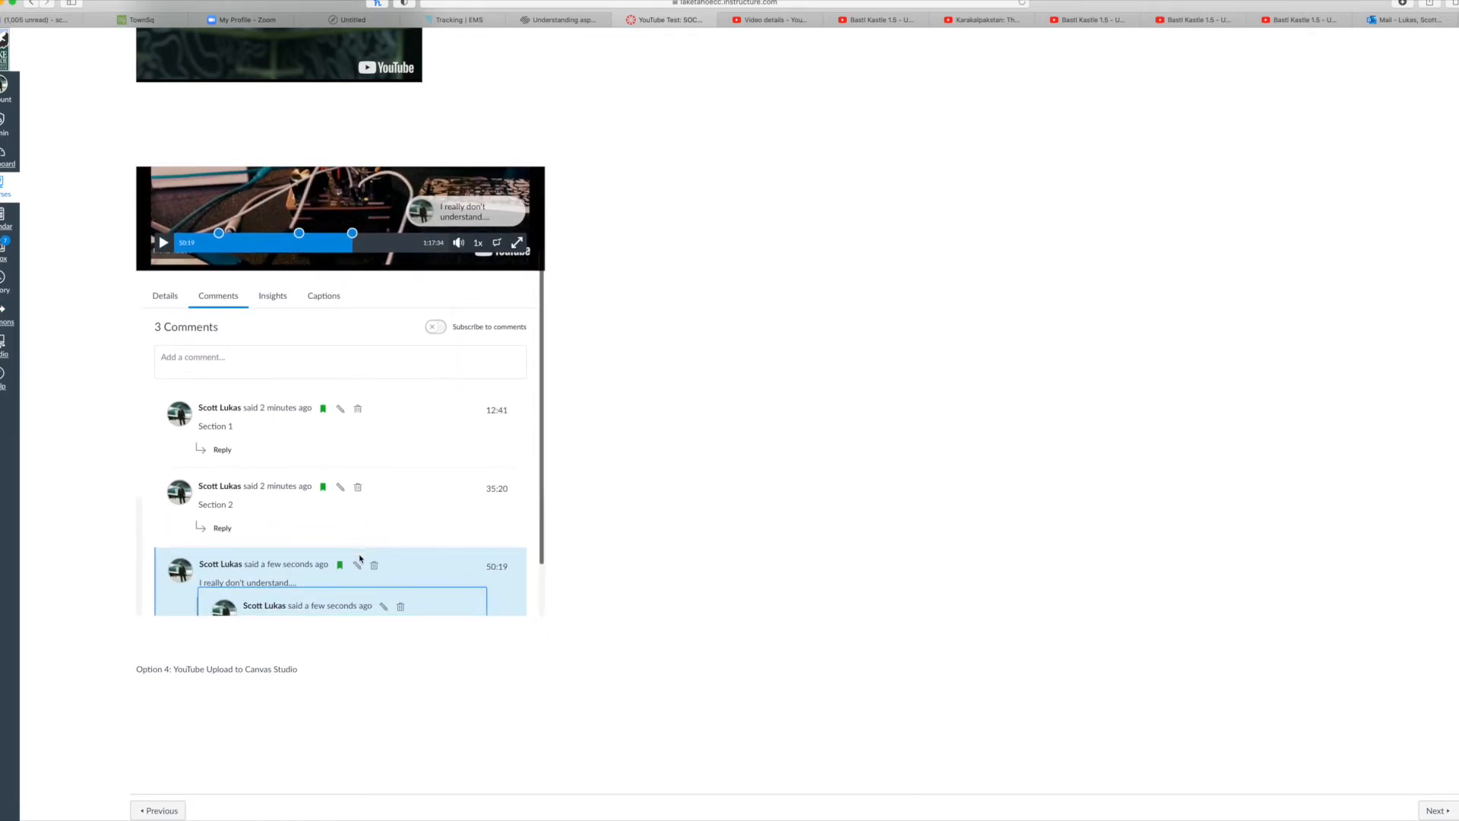
pyautogui.scroll(-2, 359, 560)
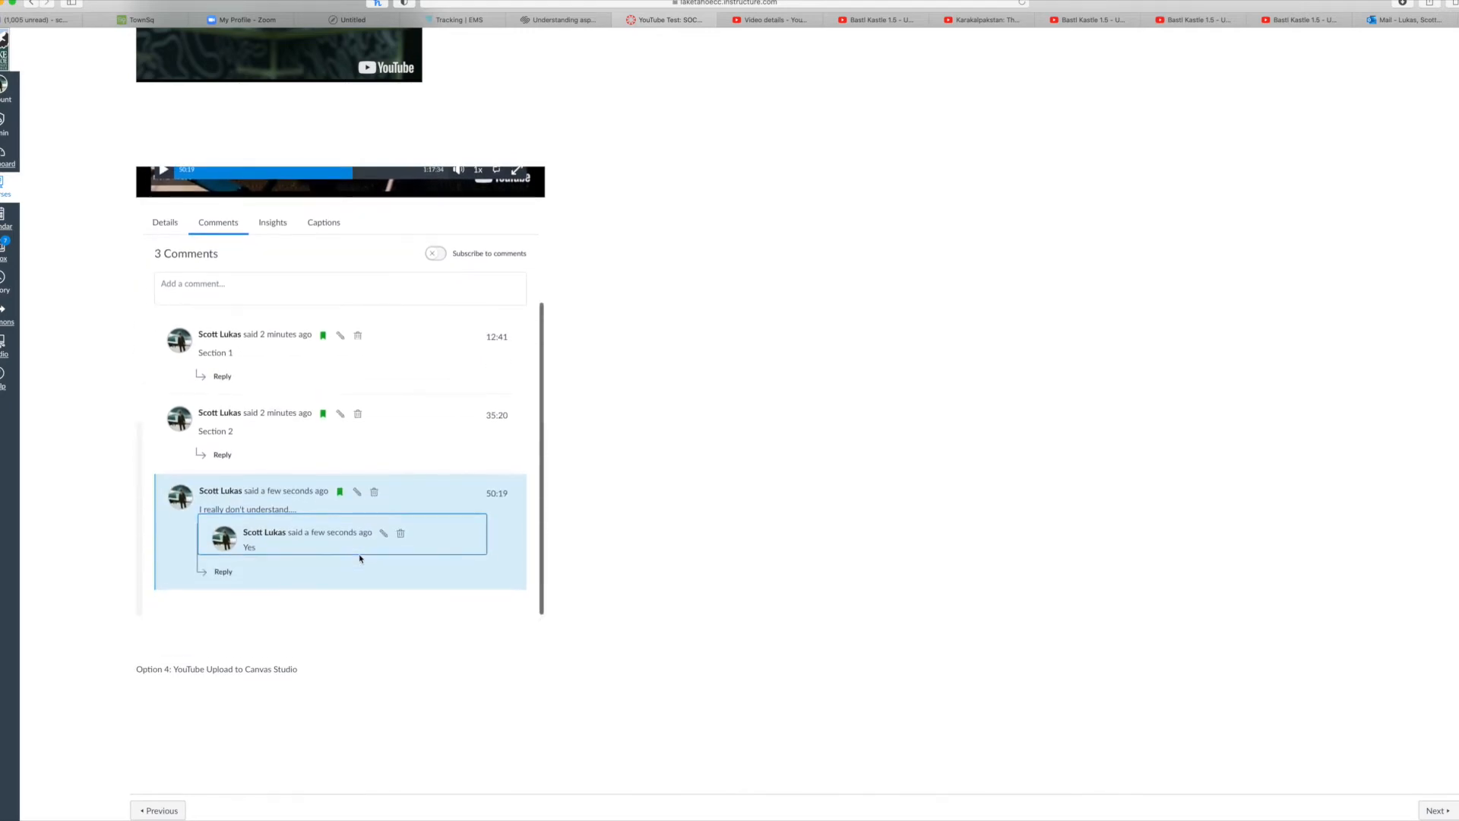
pyautogui.click(497, 495)
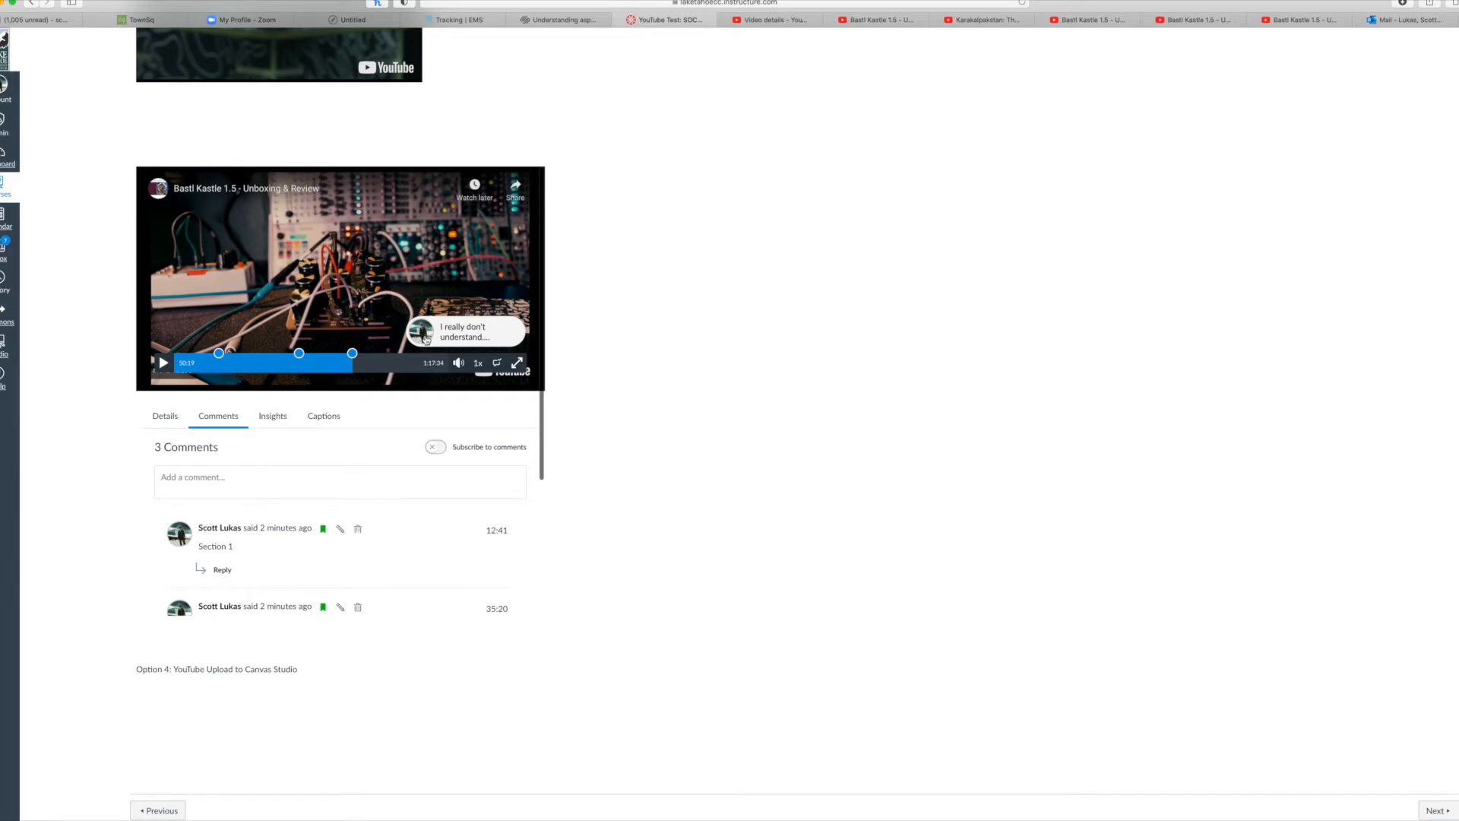
pyautogui.click(352, 351)
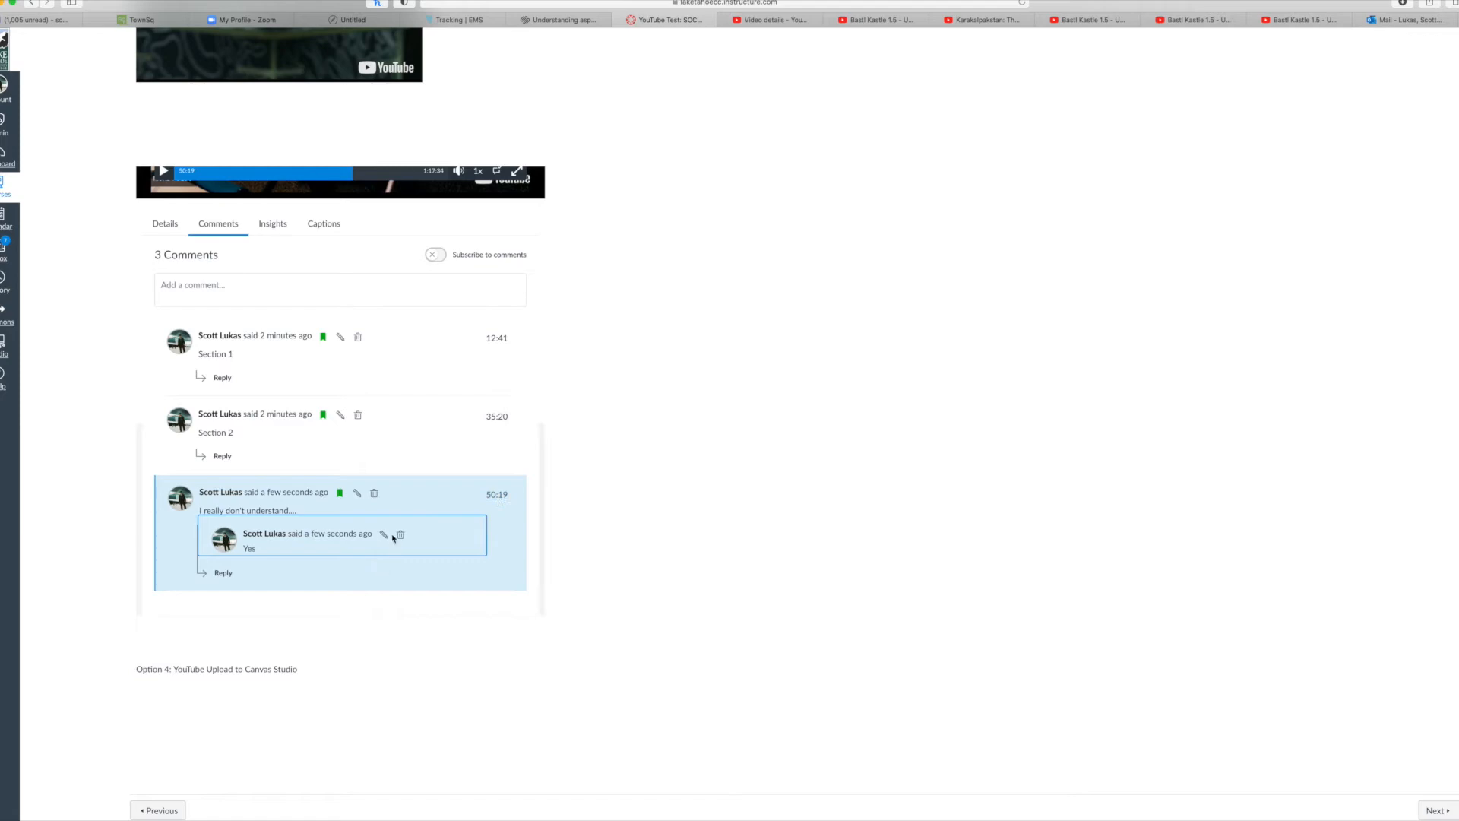
pyautogui.scroll(3, 486, 499)
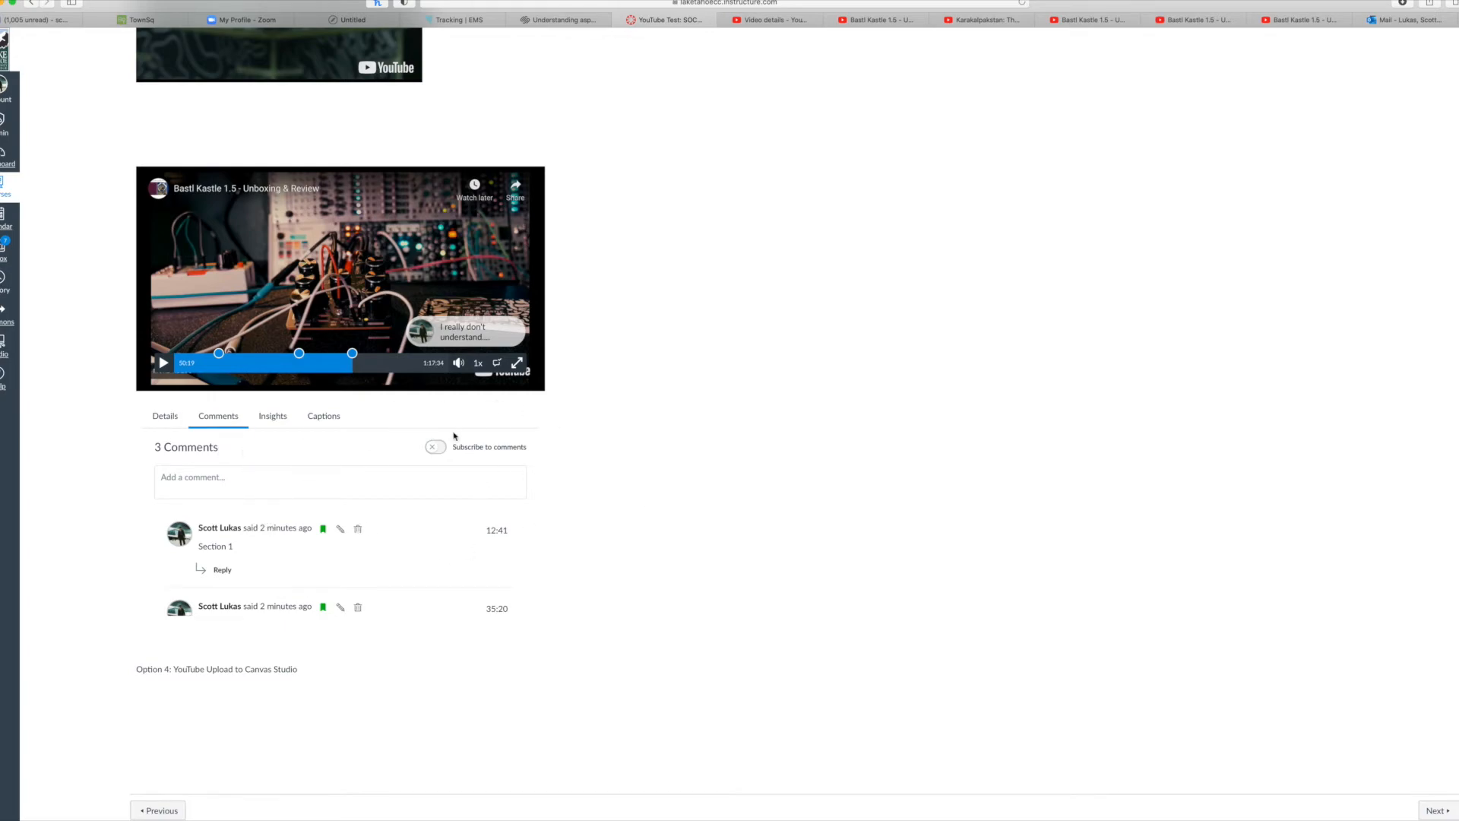
# - Review the Studio video's viewer insights and caption upload options, and return to its comments
pyautogui.click(270, 417)
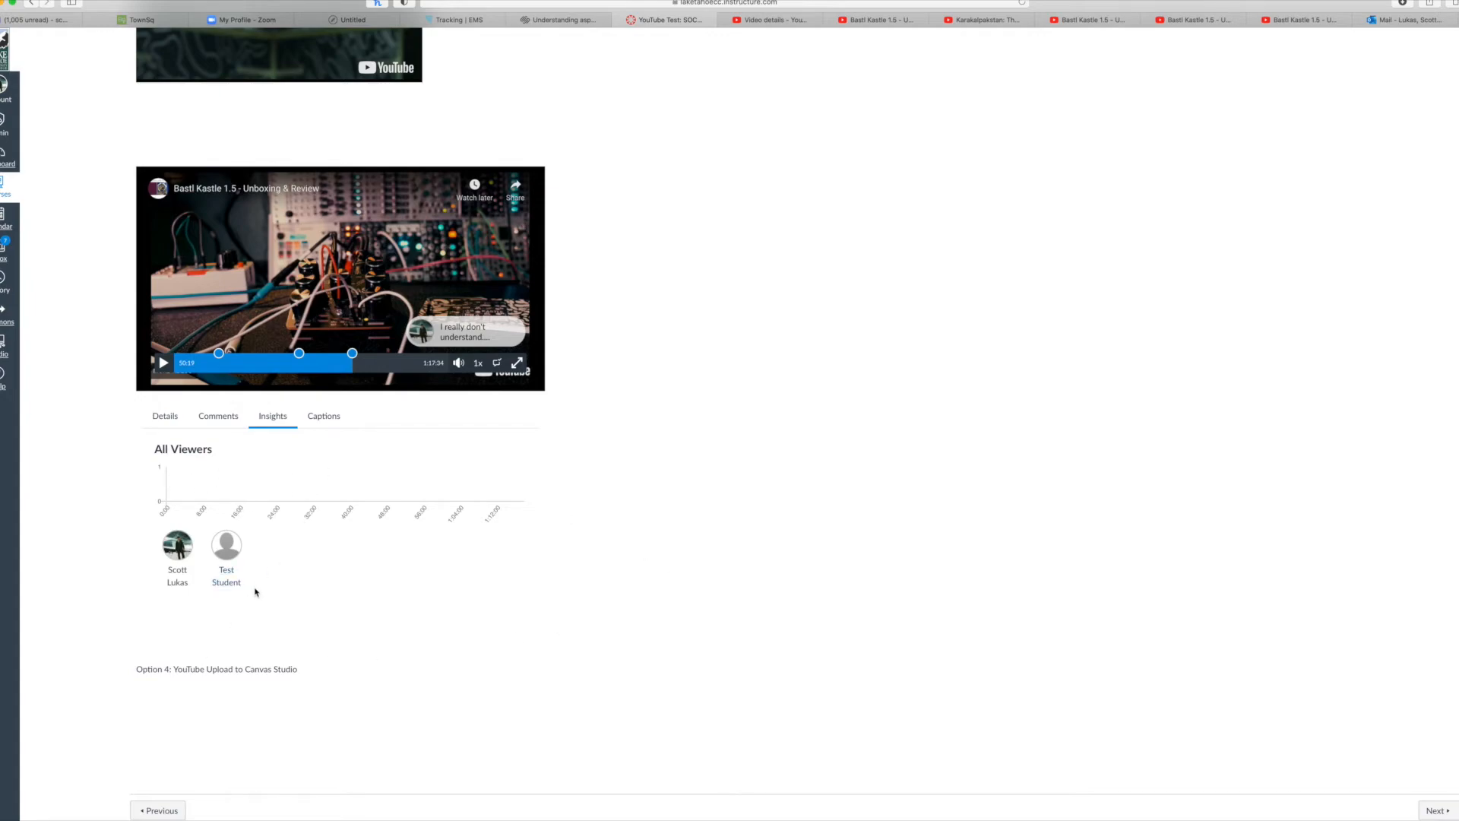
pyautogui.scroll(5, 255, 589)
pyautogui.scroll(-5, 289, 560)
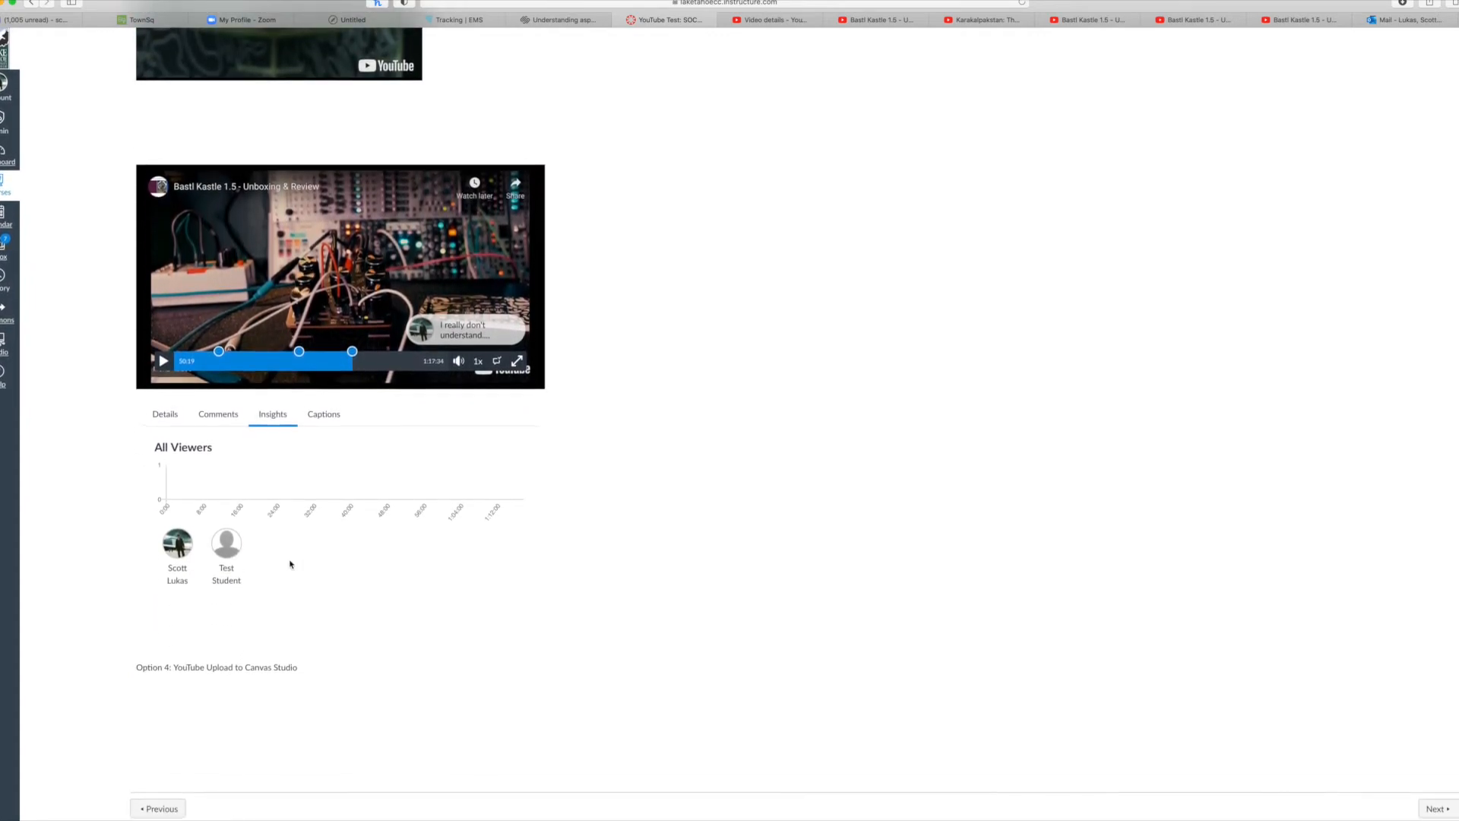
pyautogui.click(323, 417)
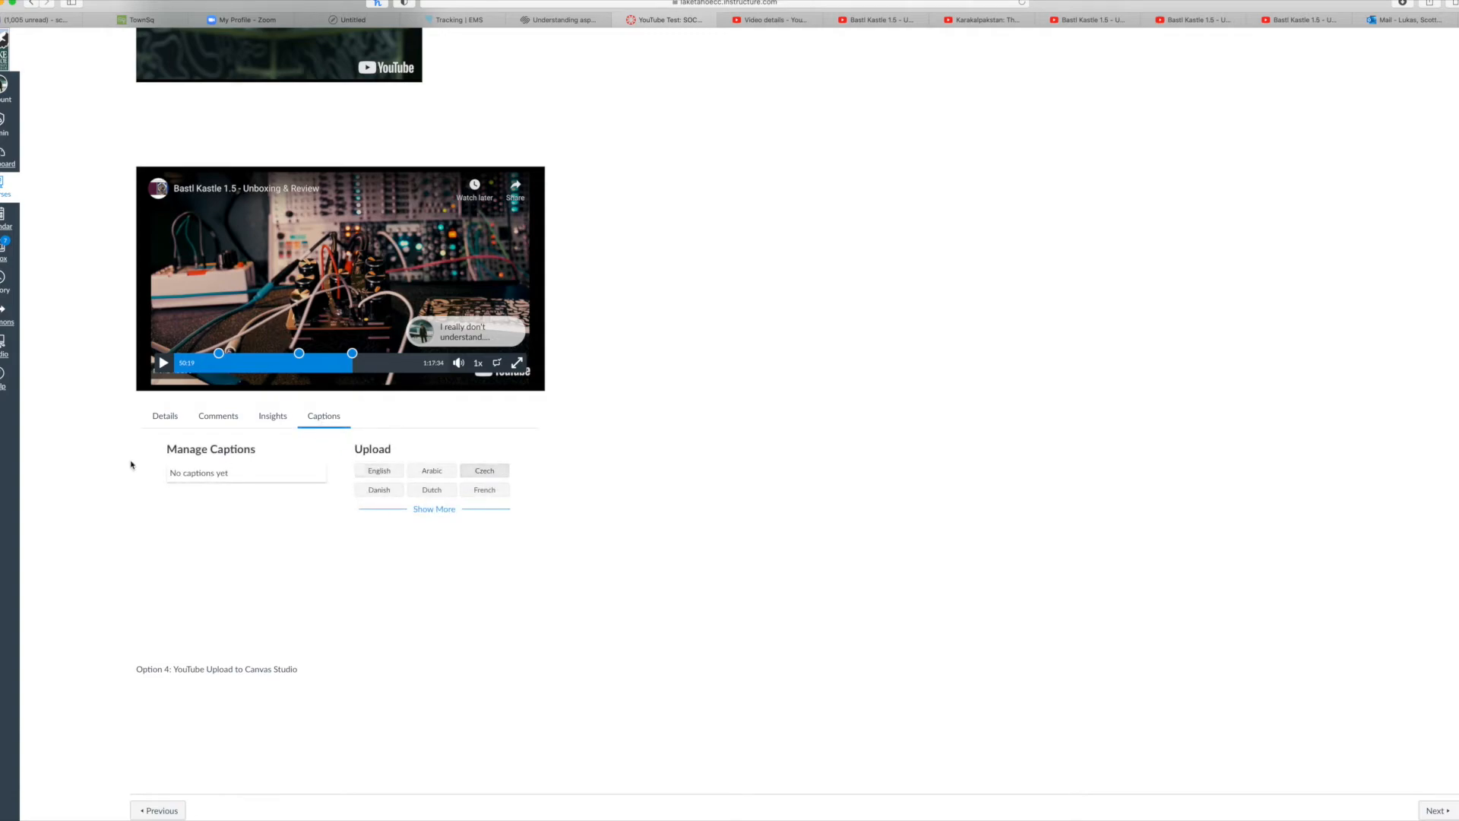
pyautogui.click(224, 422)
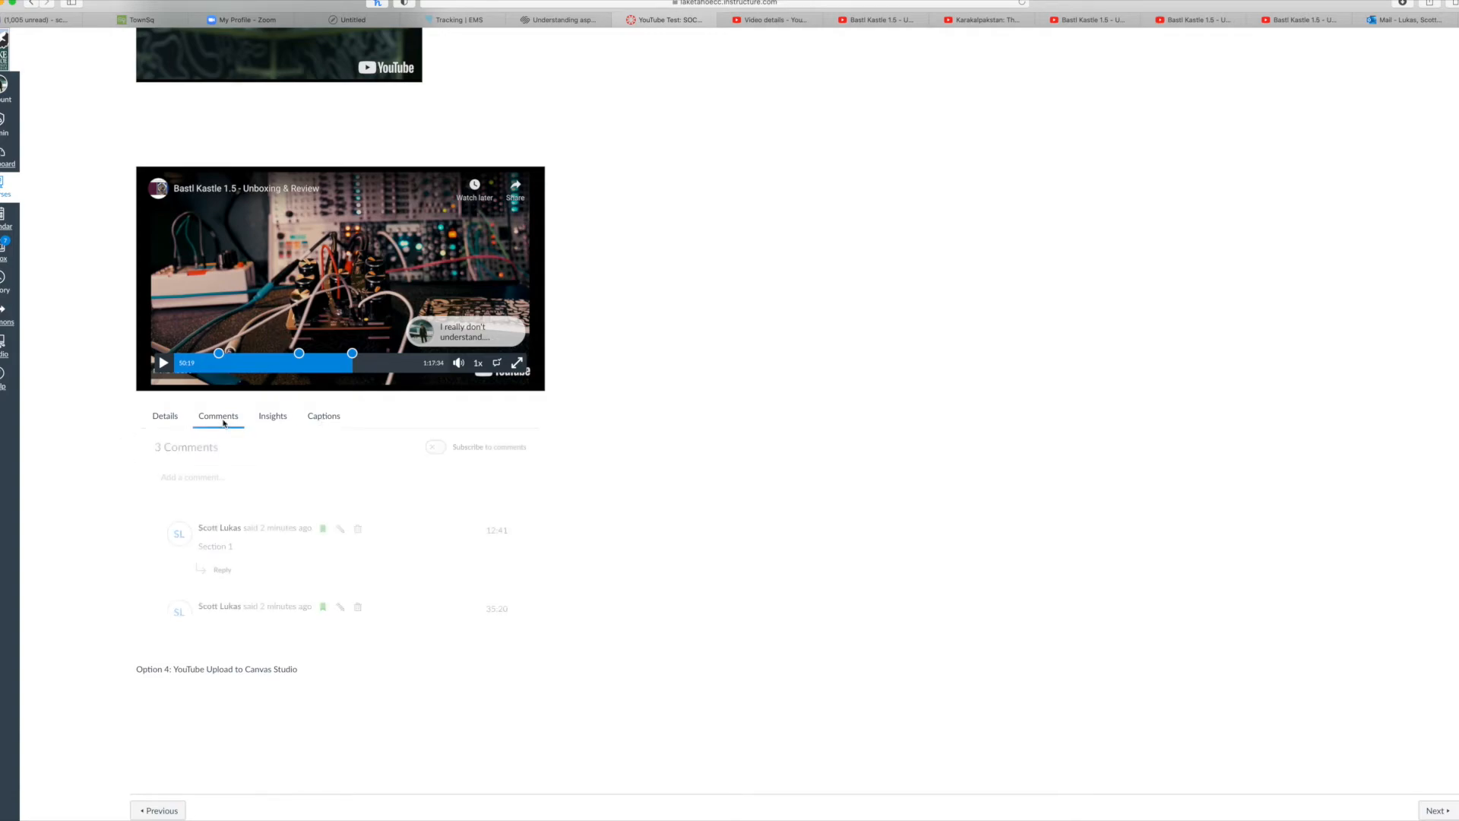
# - Open the Studio video's details for editing and examine the description text
pyautogui.click(168, 417)
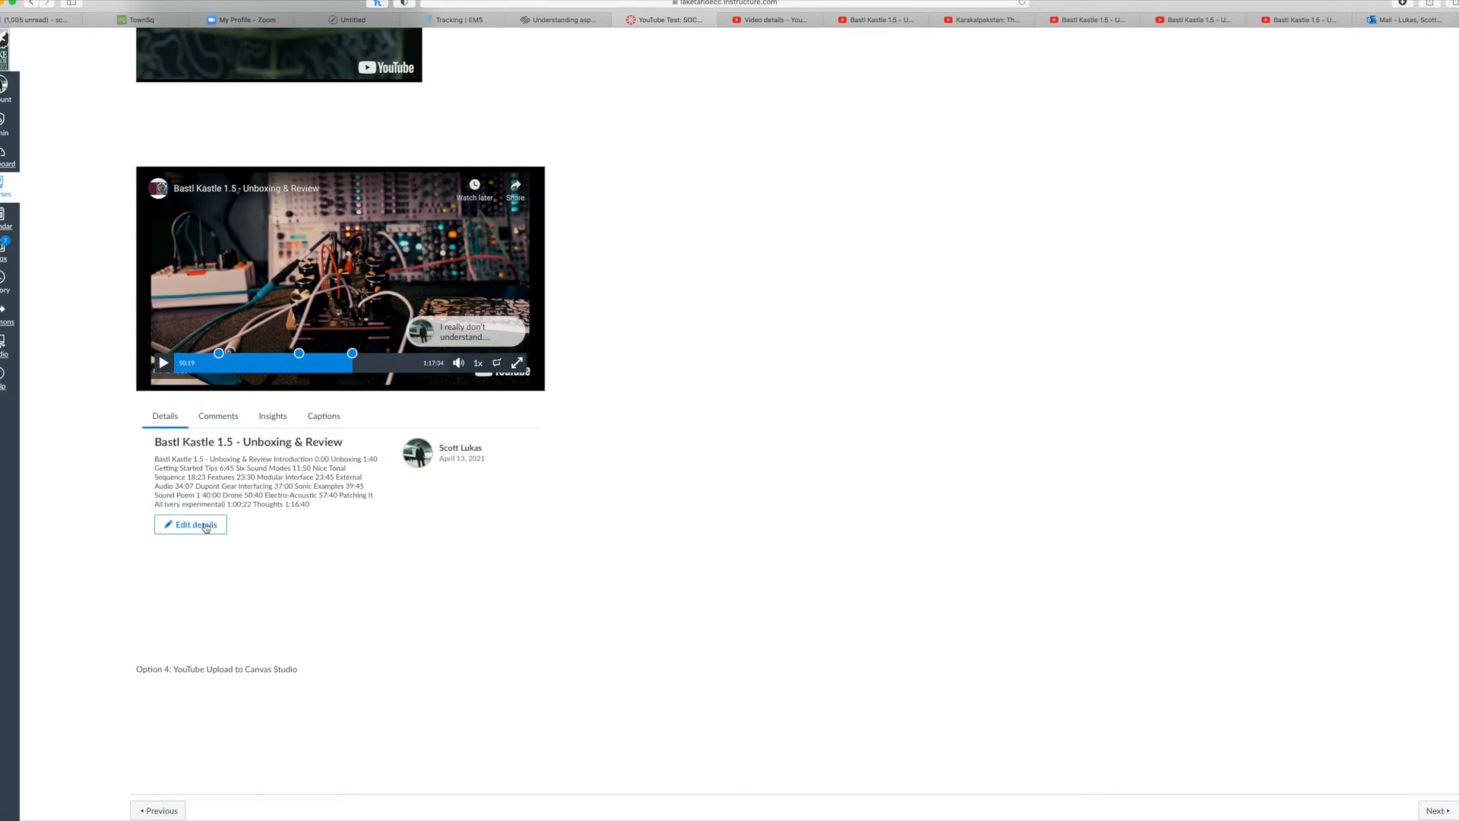
pyautogui.click(202, 525)
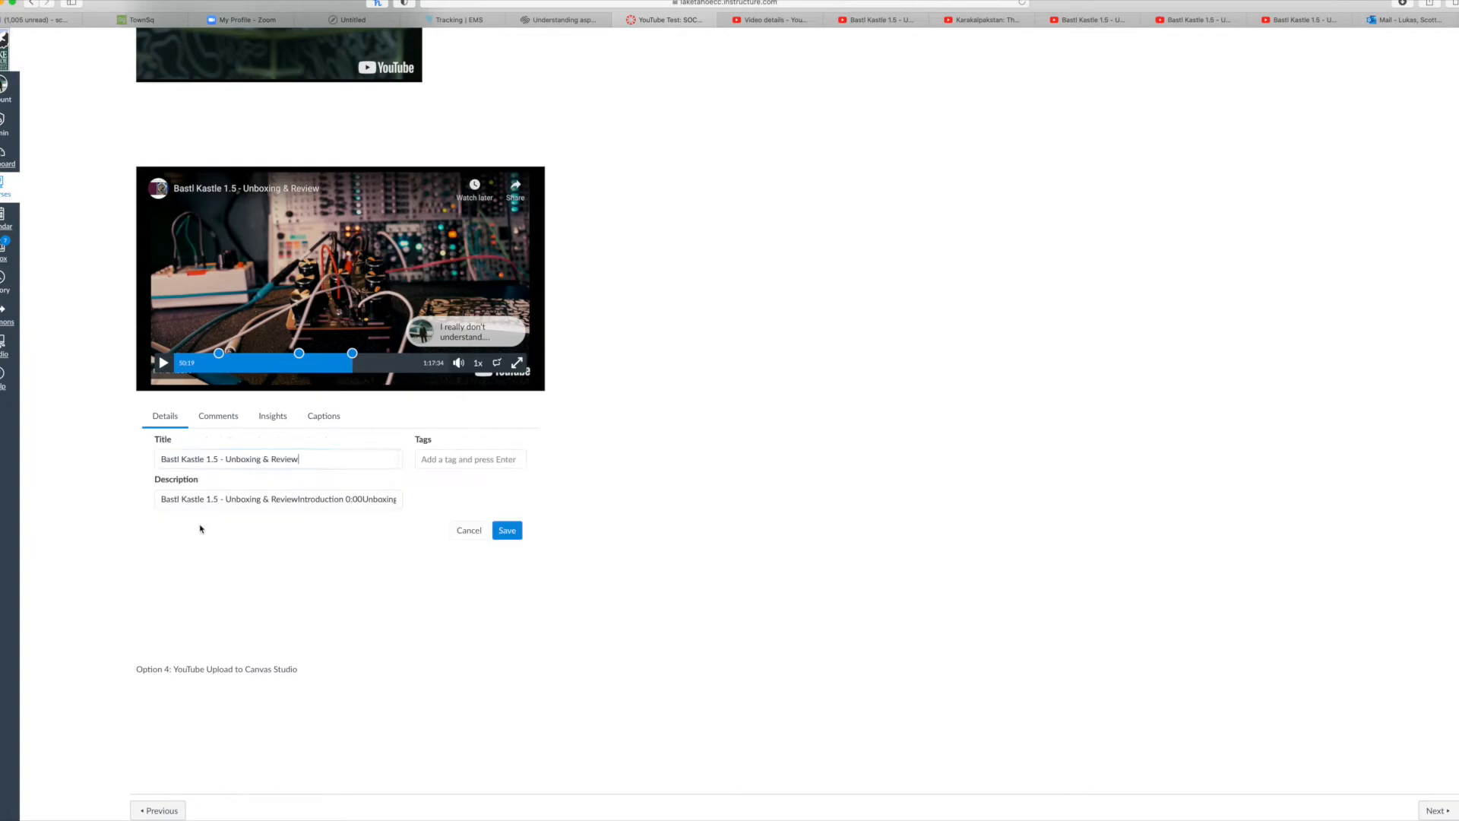
pyautogui.tripleClick(272, 499)
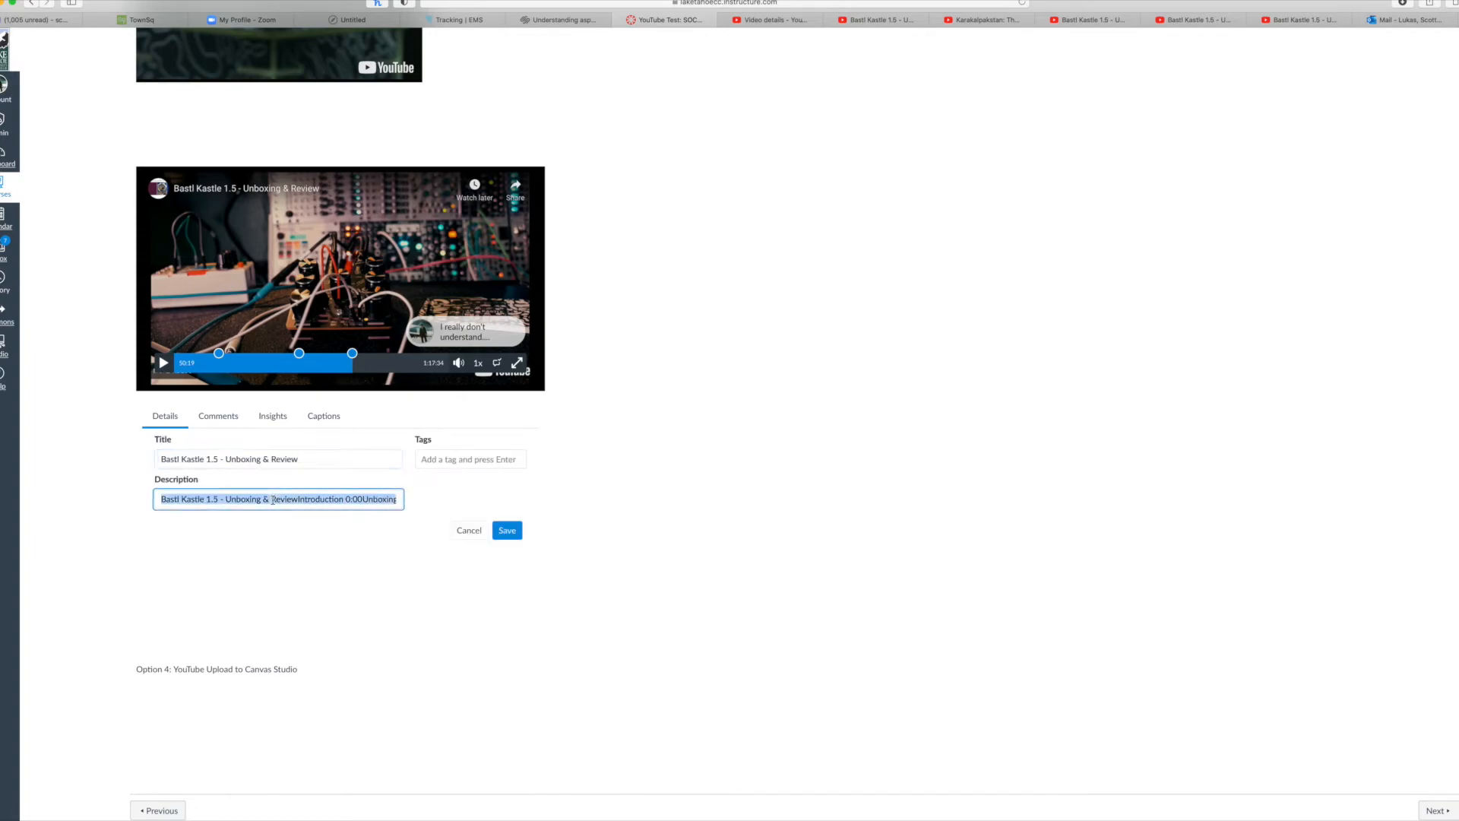
pyautogui.click(281, 500)
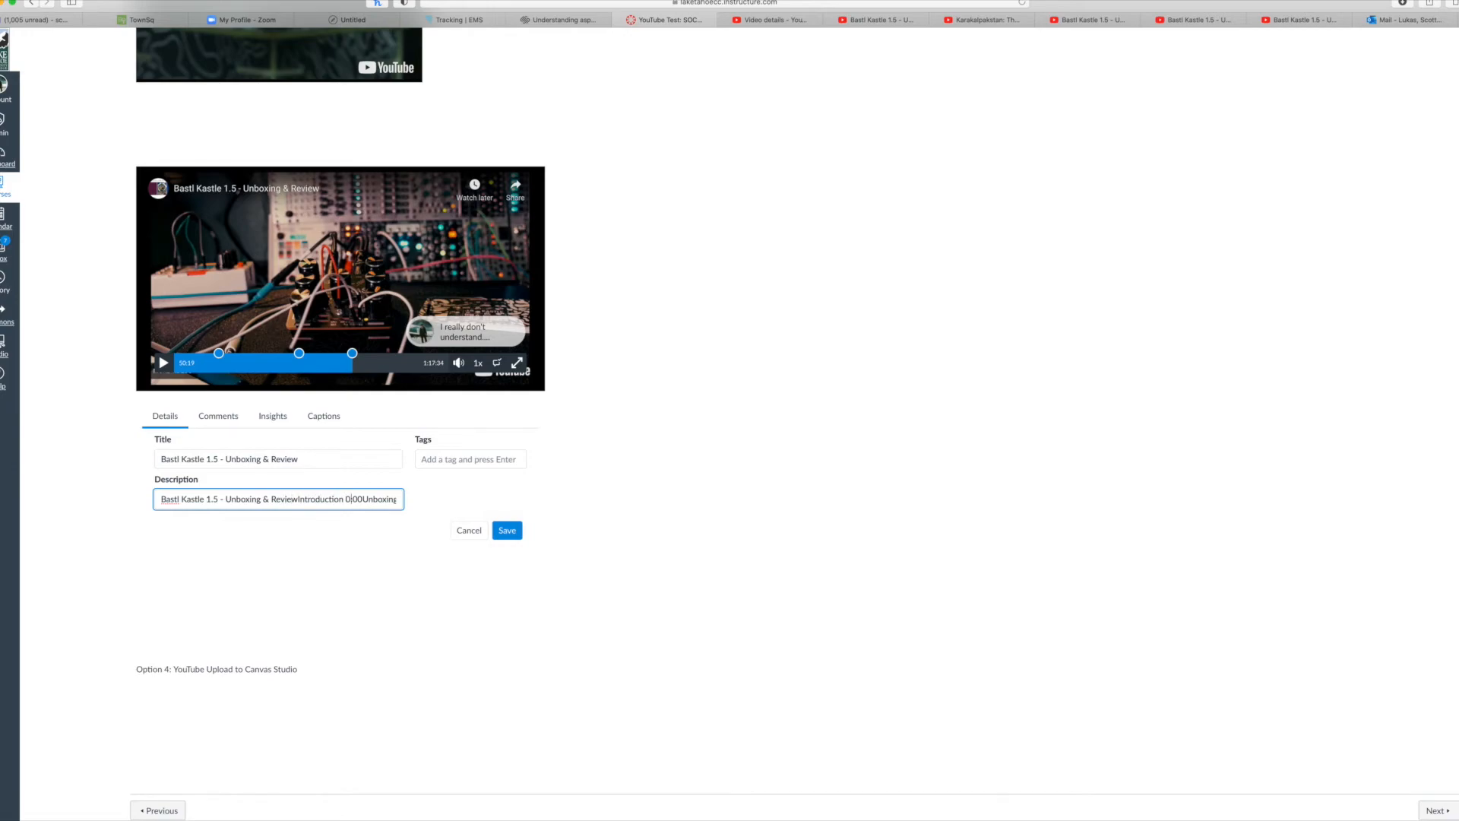
pyautogui.hscroll(3, 378, 499)
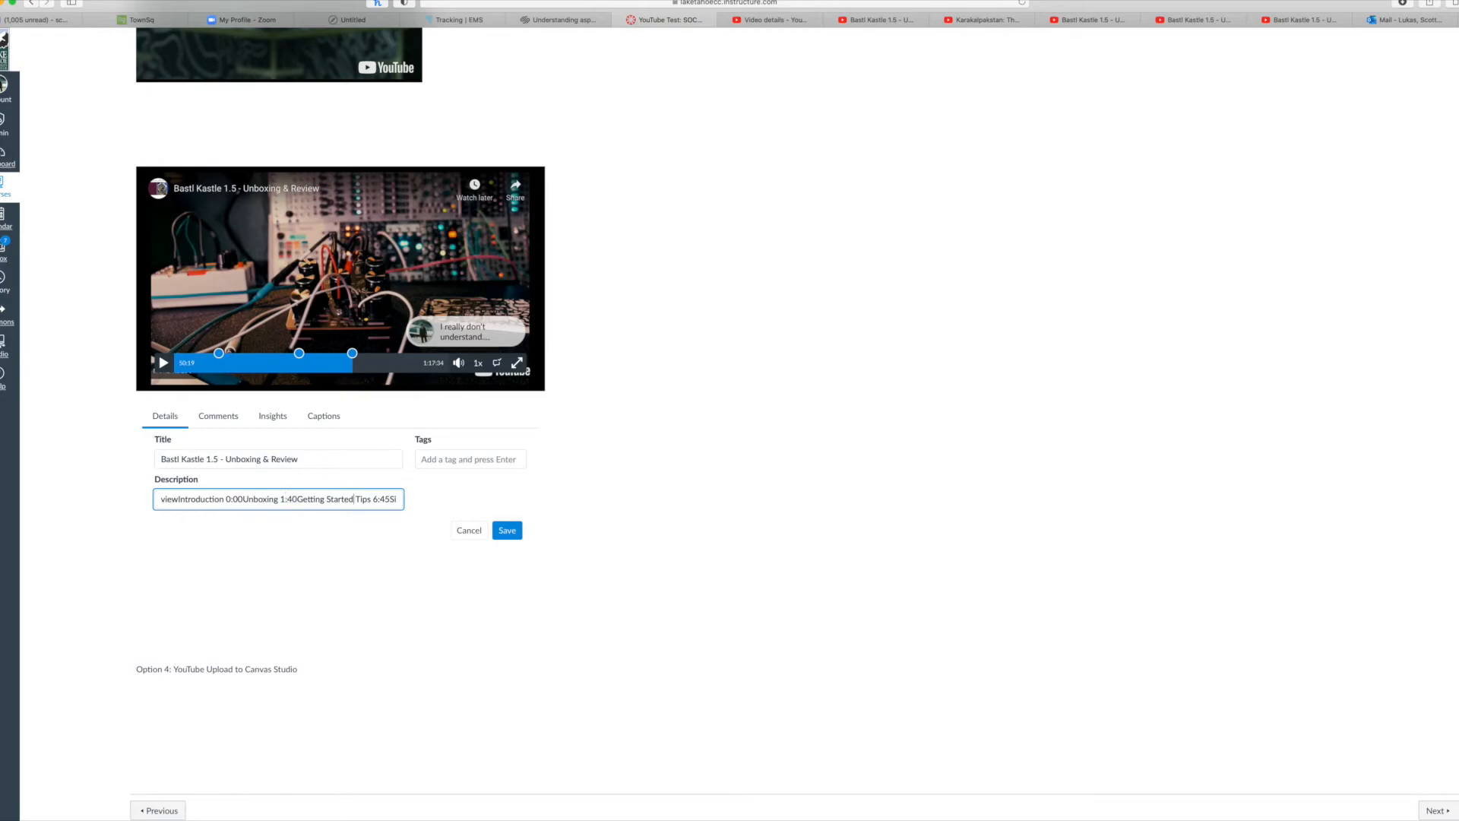
# - Switch to the Bastl Kastle 1.5 video on YouTube, open its details for editing, and examine the chapter timestamps in the description
pyautogui.click(881, 20)
pyautogui.scroll(-1, 541, 586)
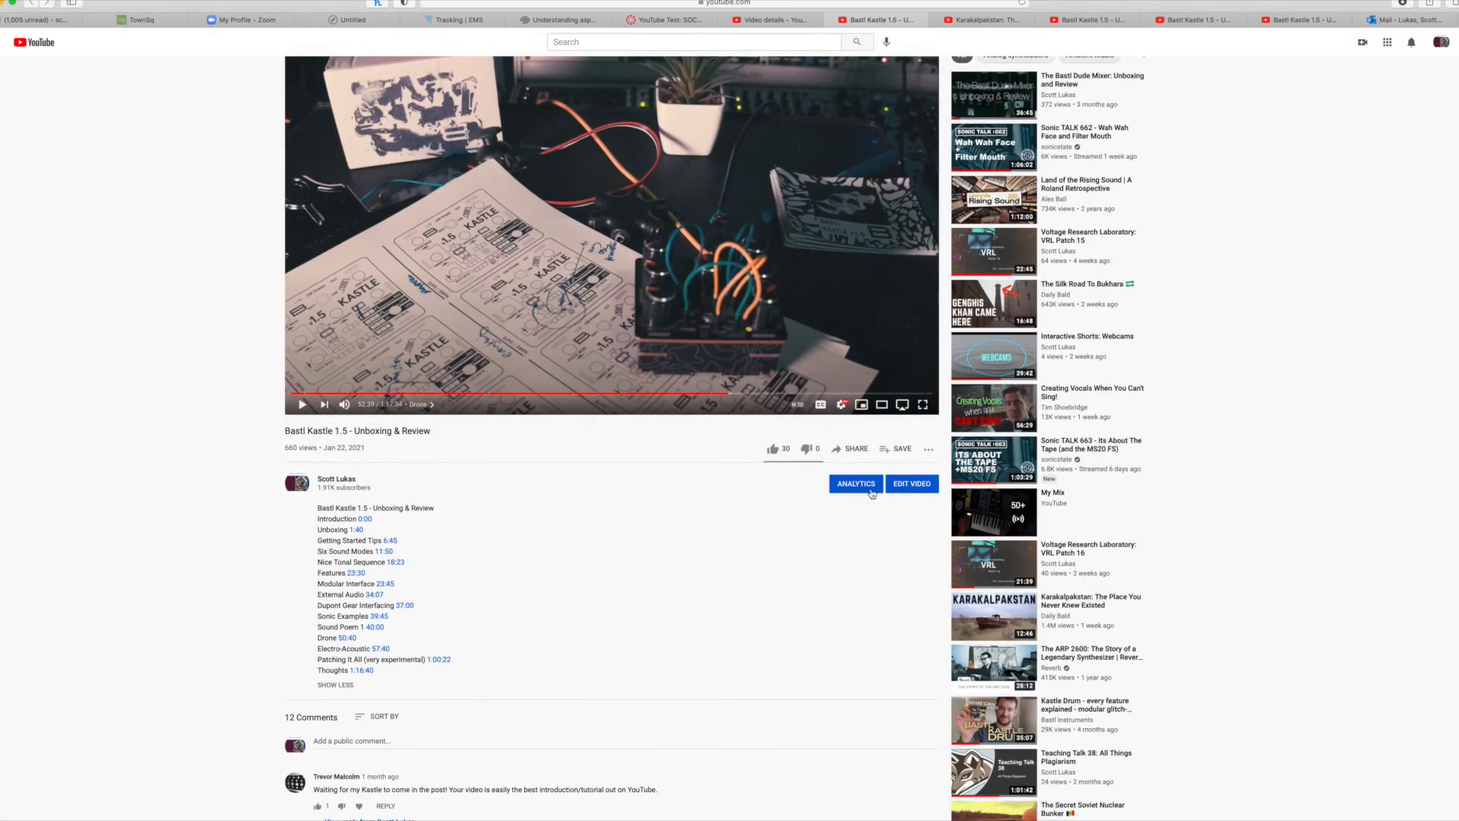
pyautogui.click(910, 492)
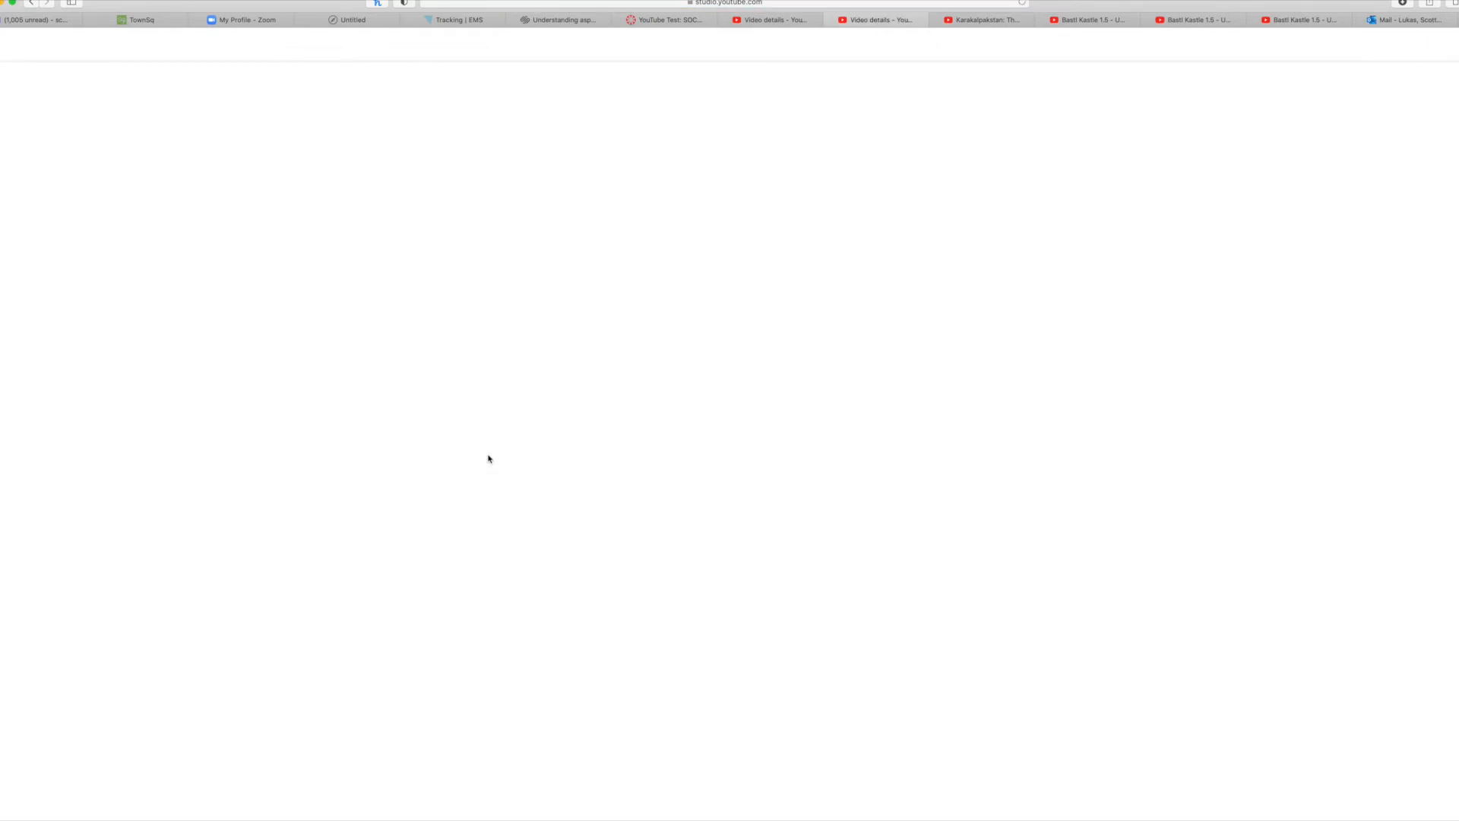
pyautogui.moveTo(235, 352); pyautogui.dragTo(153, 138)
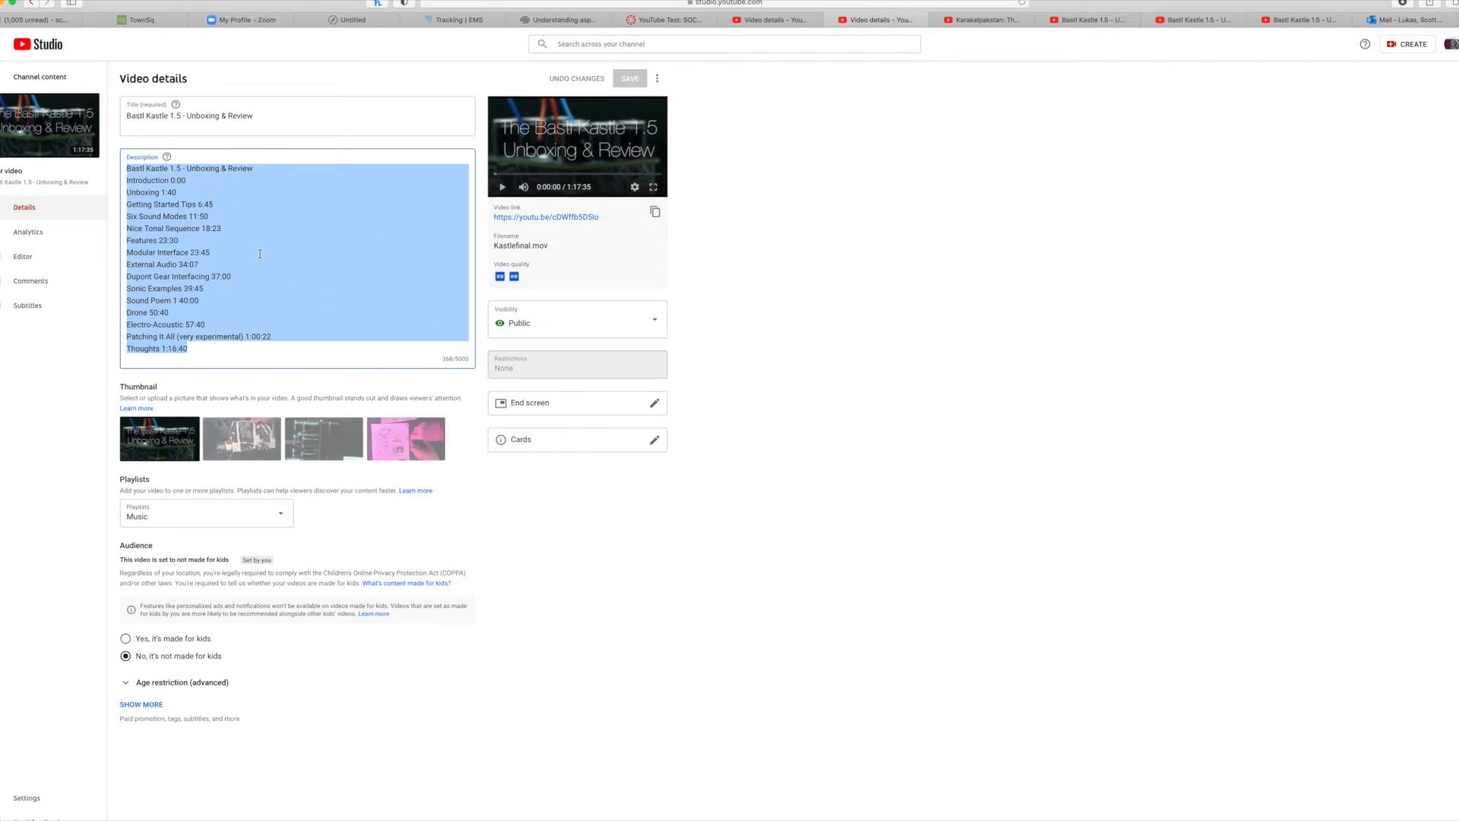
pyautogui.click(271, 211)
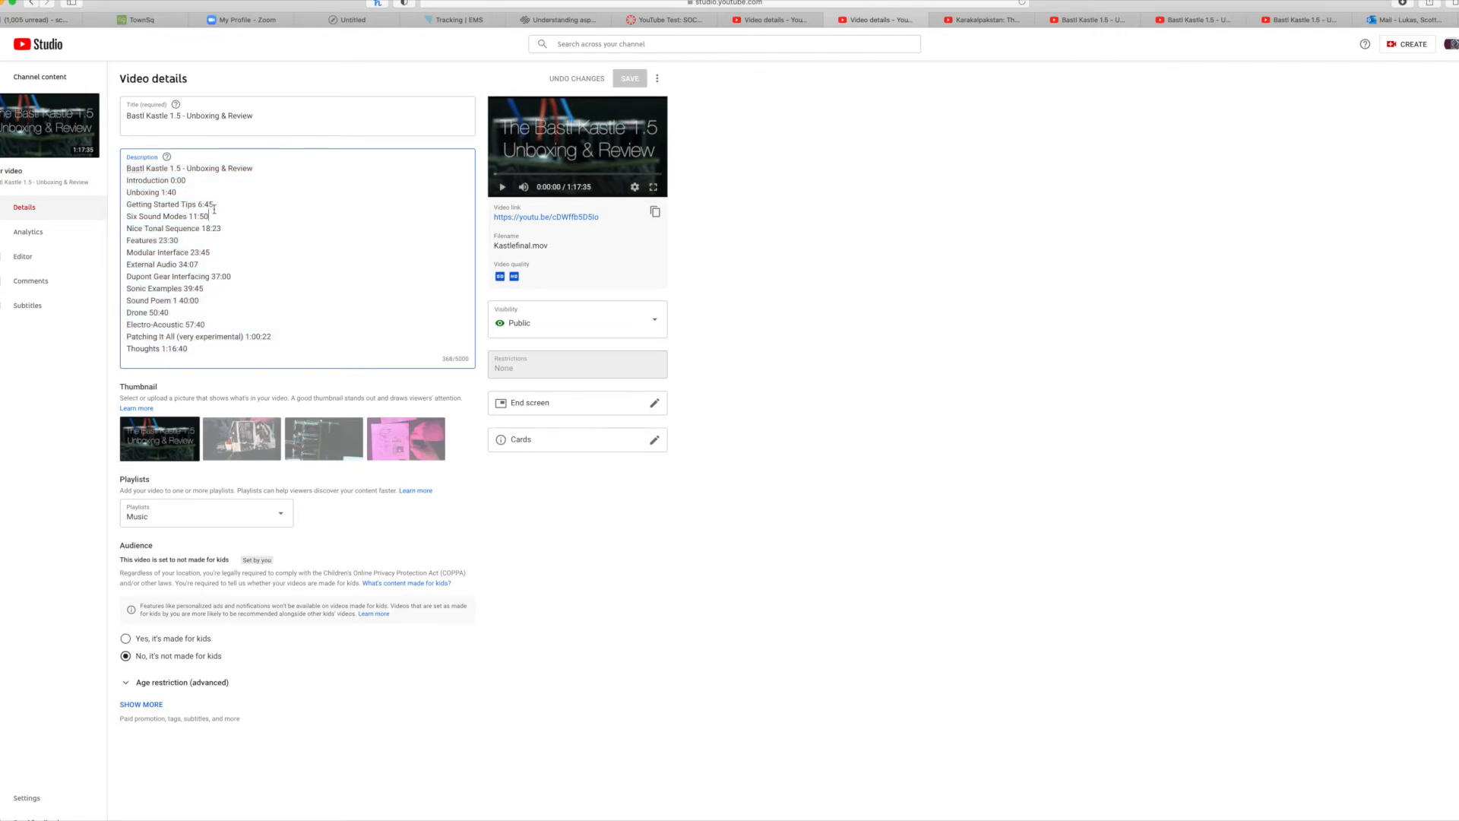
pyautogui.moveTo(218, 353); pyautogui.dragTo(133, 181)
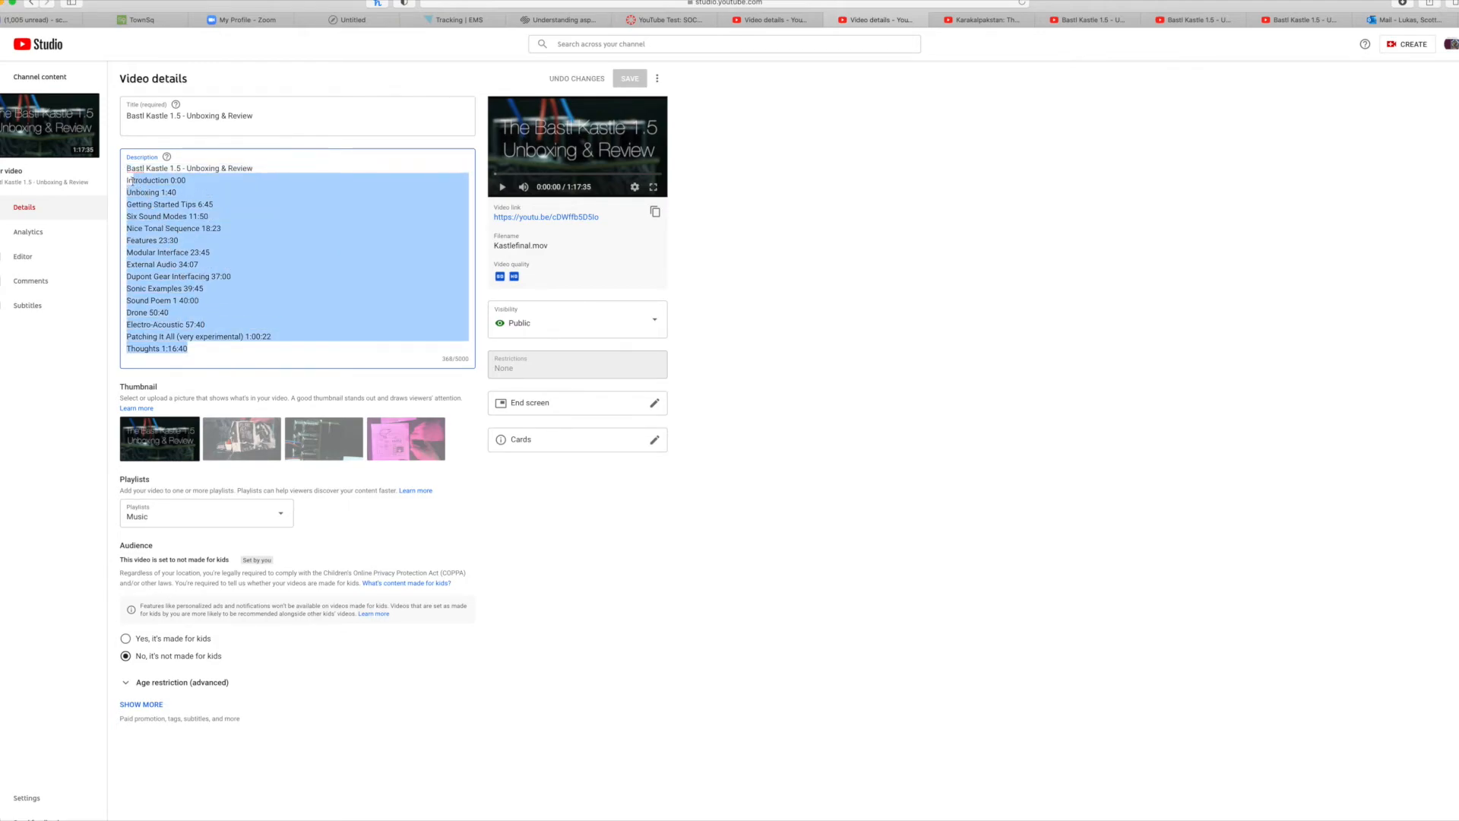
pyautogui.click(193, 181)
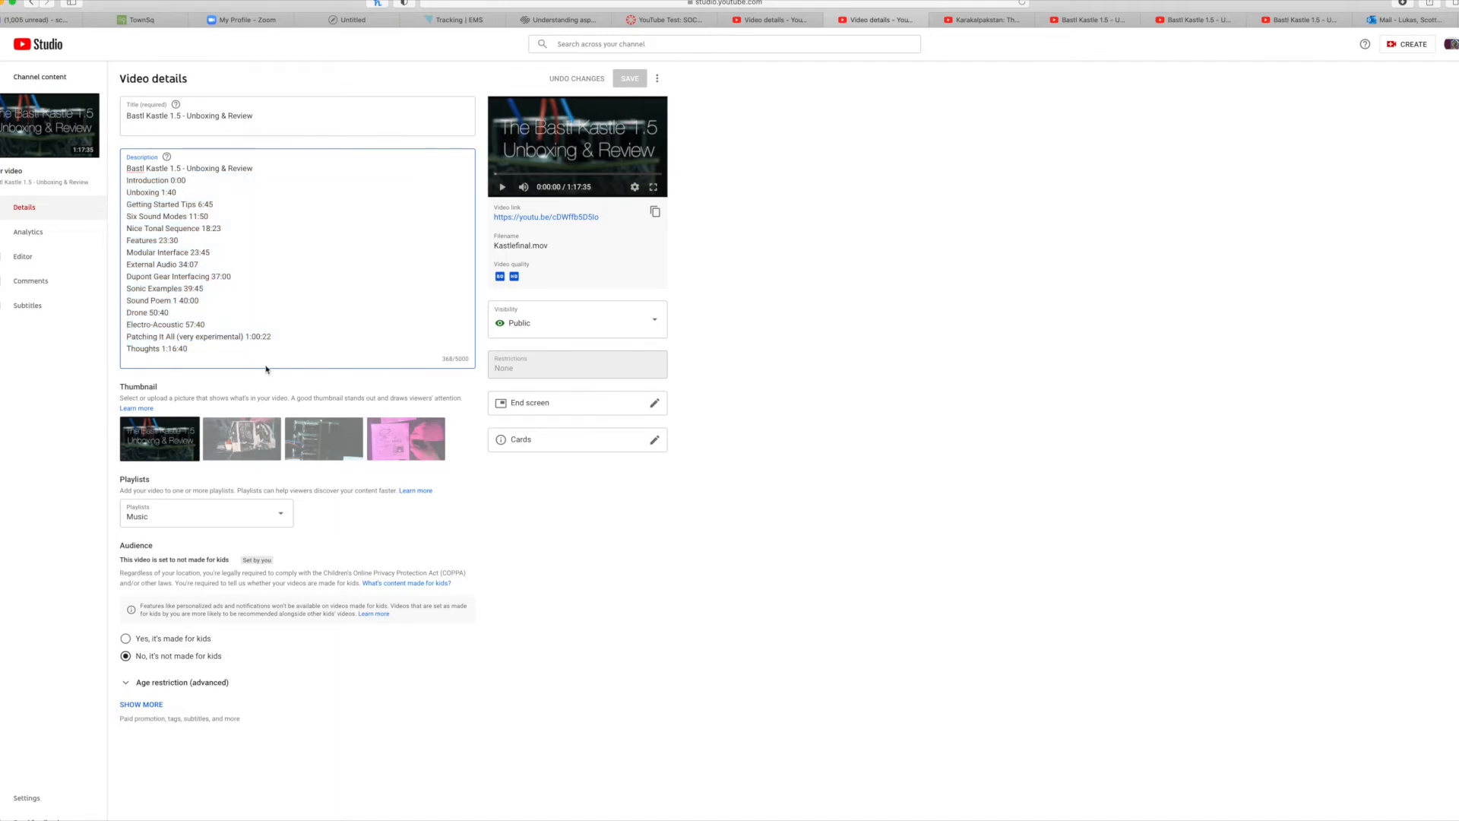
pyautogui.moveTo(203, 350); pyautogui.dragTo(126, 185)
pyautogui.click(245, 209)
# - Return to the Canvas page, replace the Studio video's description with HHHHHHHH, and save the details
pyautogui.click(658, 20)
pyautogui.tripleClick(337, 496)
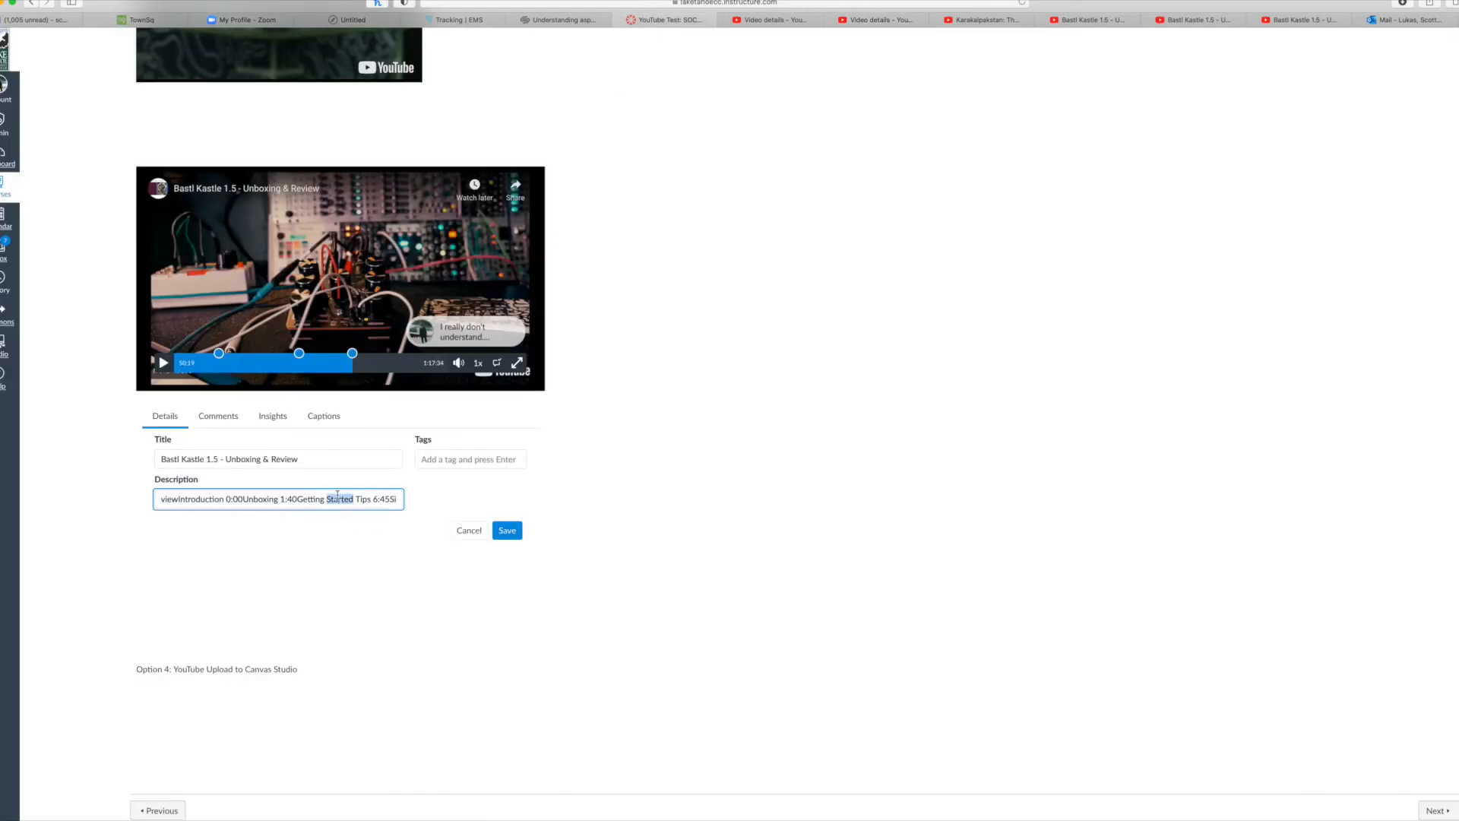
pyautogui.write('HHHHHHHH')
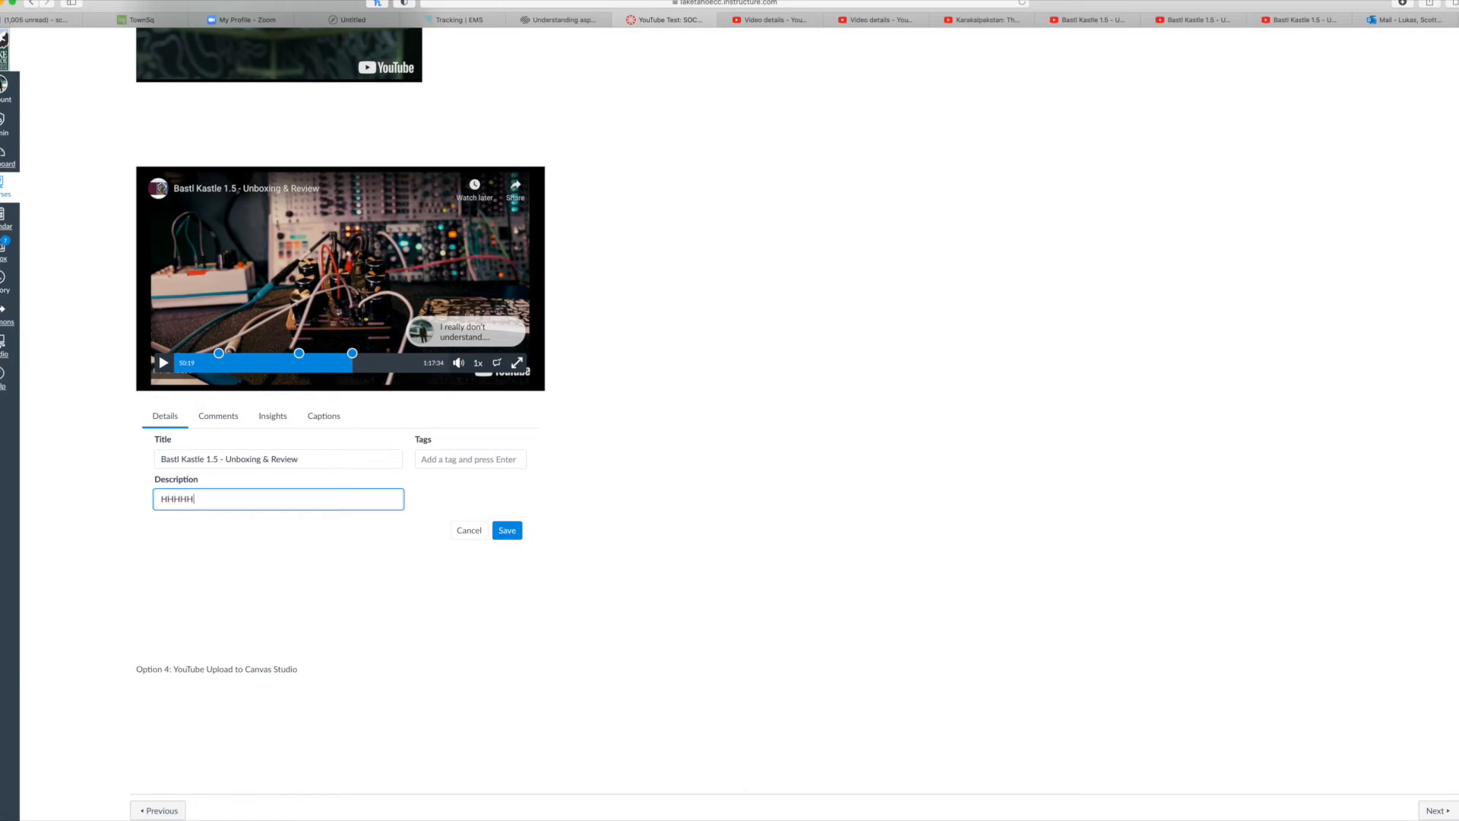
pyautogui.click(506, 531)
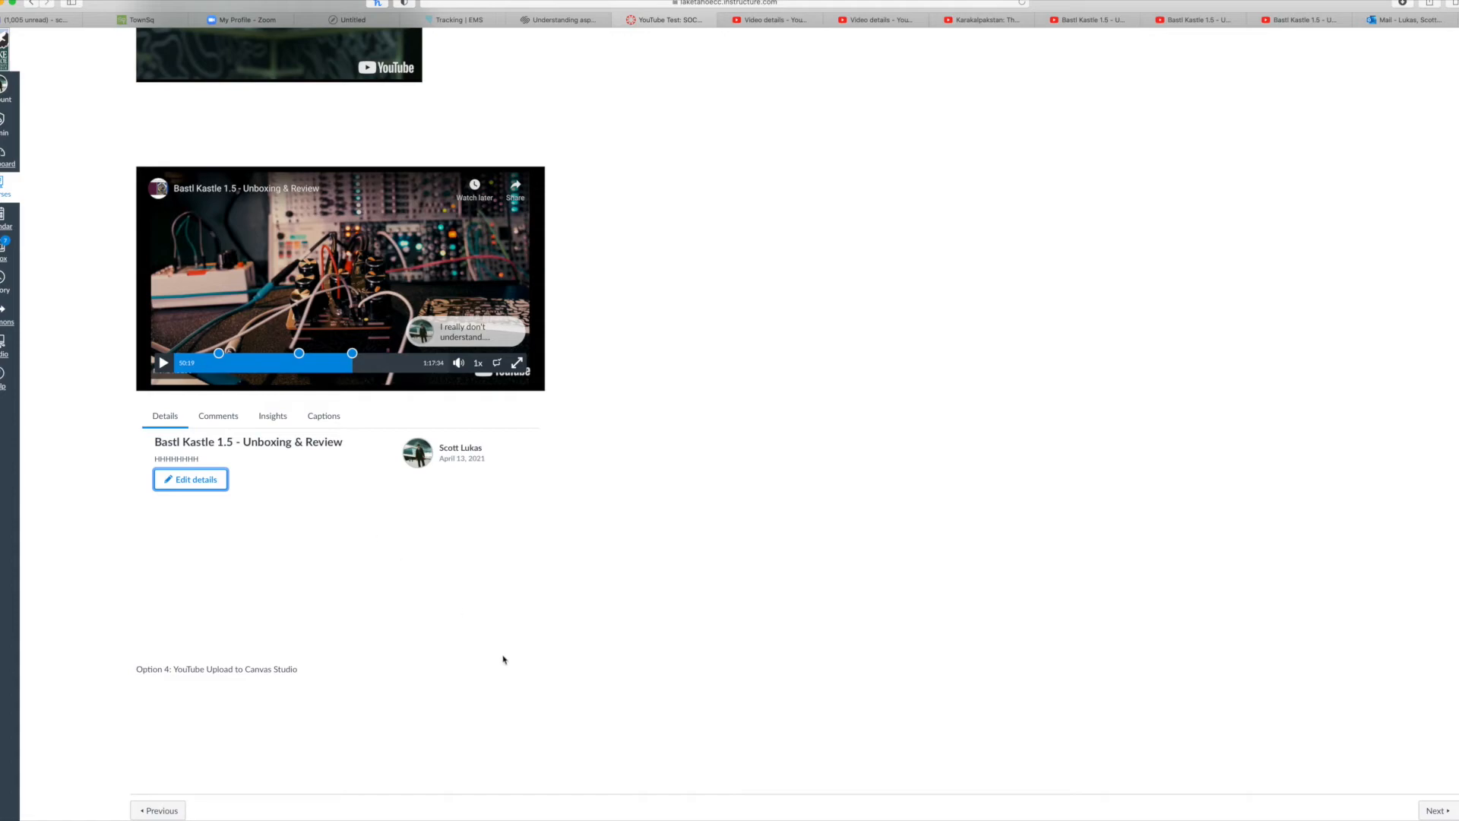
# - Add the tag Music to the Studio video's details, save them, and reopen the video's comments
pyautogui.click(192, 484)
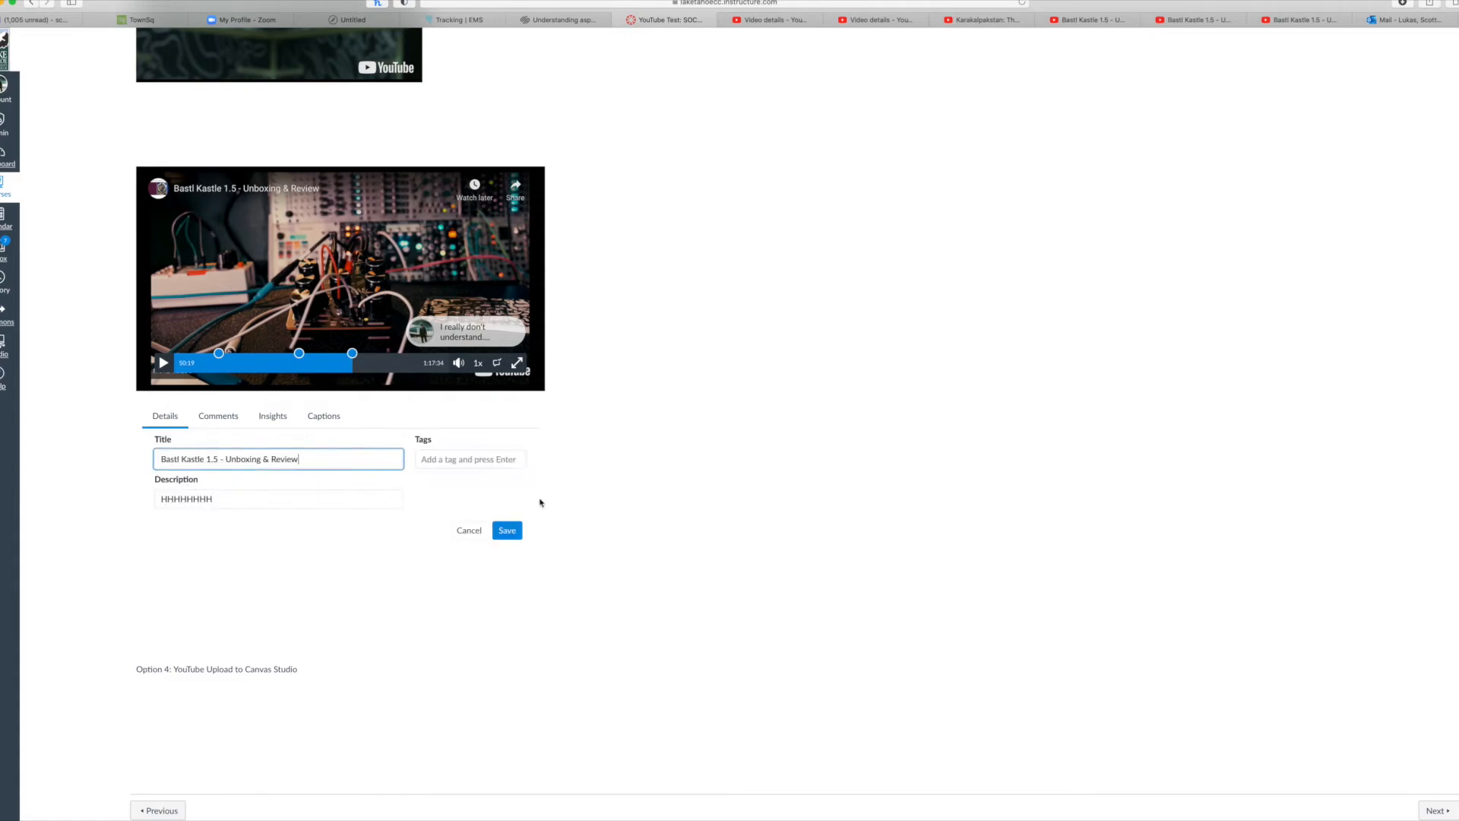
pyautogui.click(470, 459)
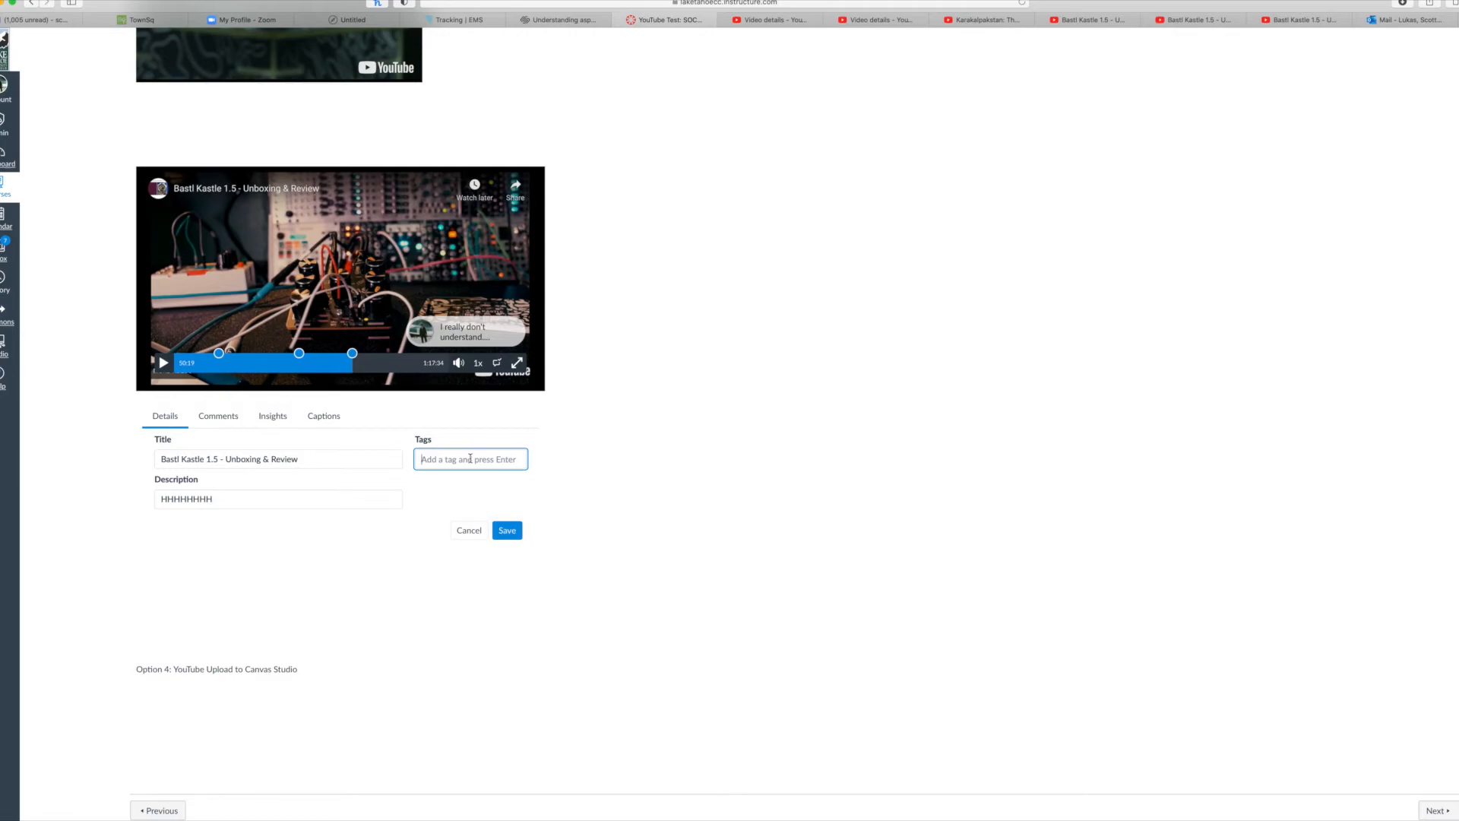
pyautogui.write('Music')
pyautogui.click(506, 530)
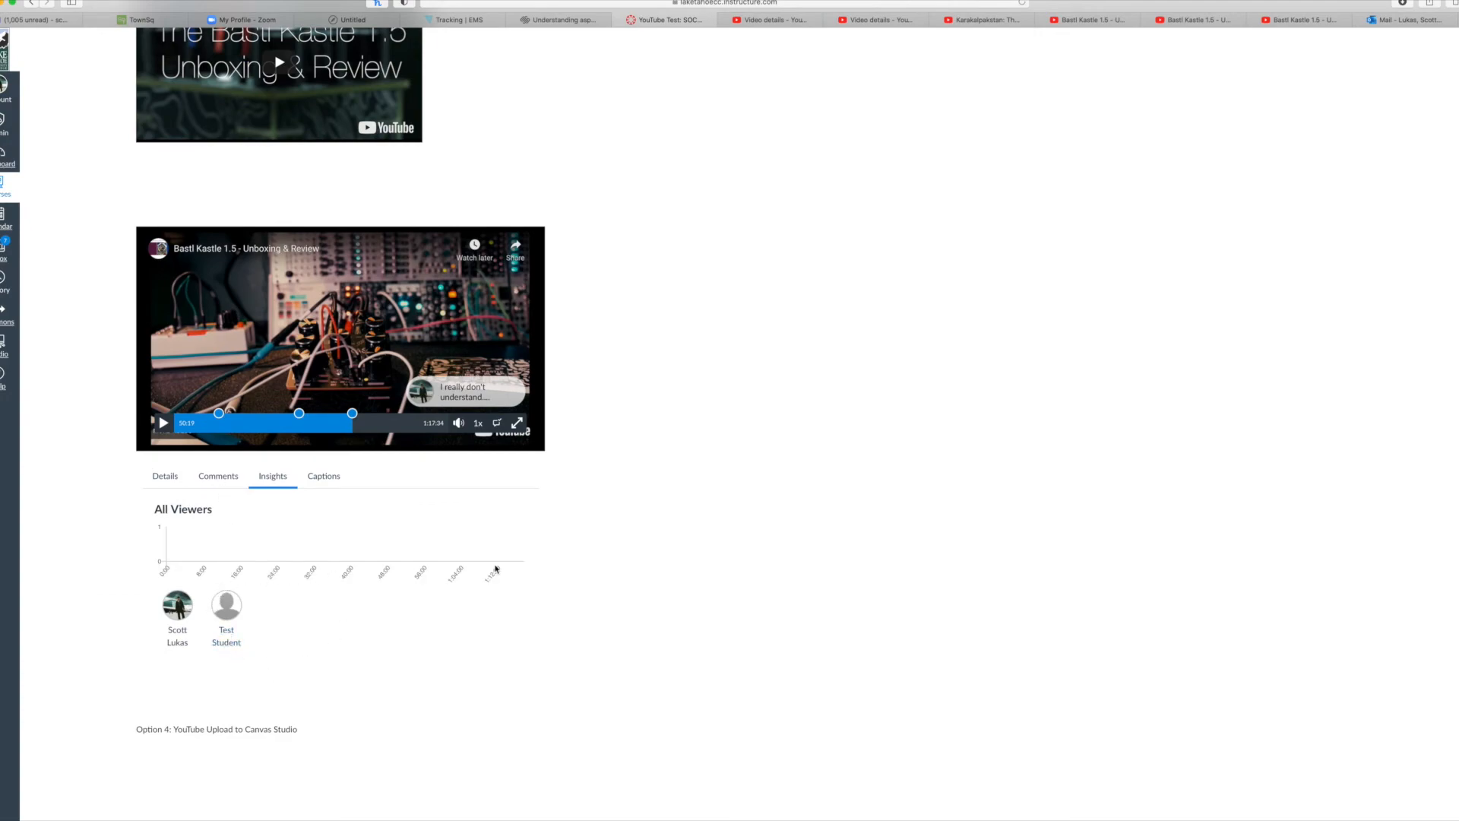
pyautogui.click(217, 475)
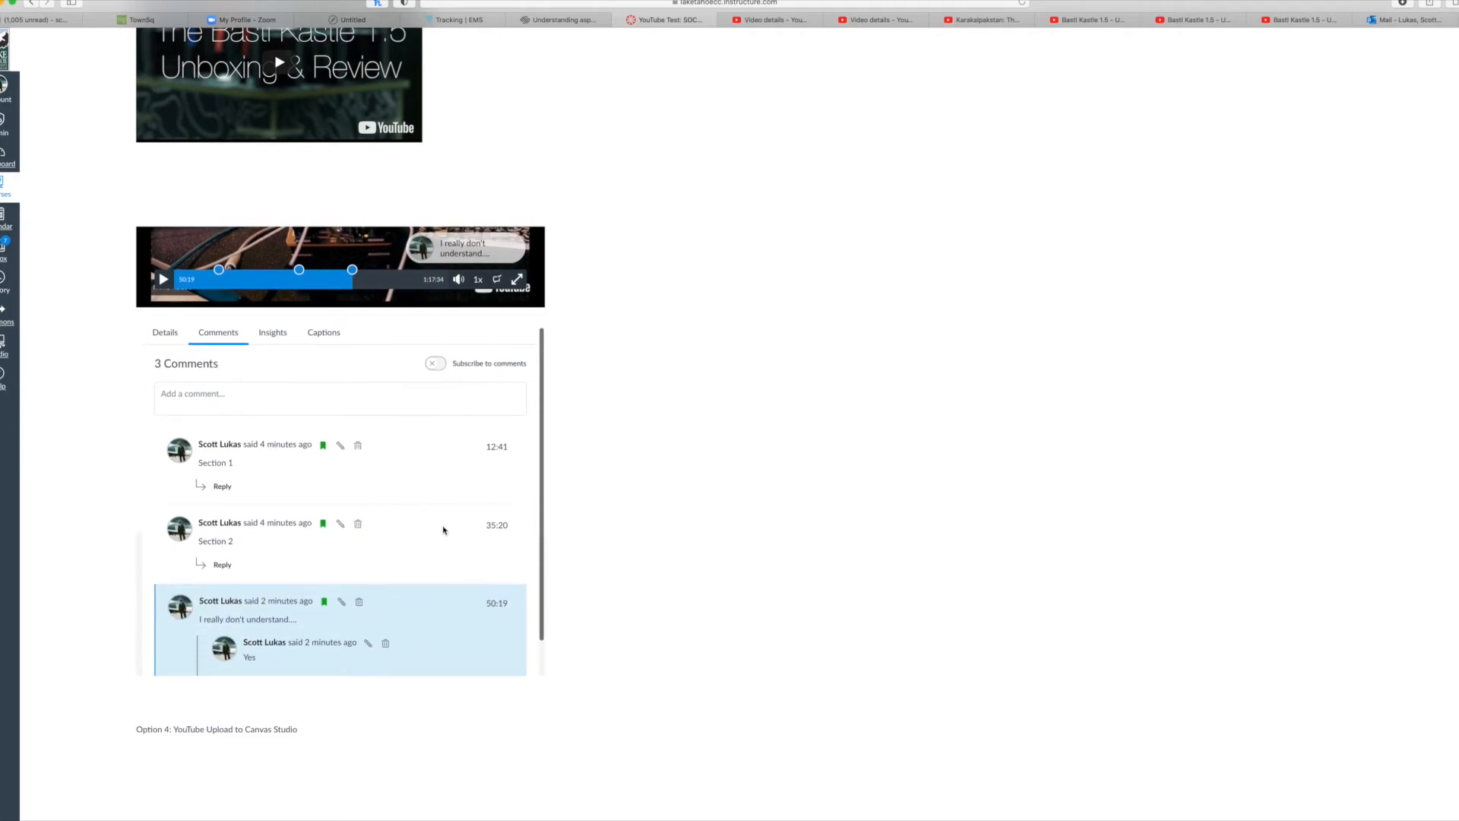
# - Jump the Studio video to the Section 2 comment at 35:20 and pause the playback
pyautogui.click(493, 526)
pyautogui.click(163, 423)
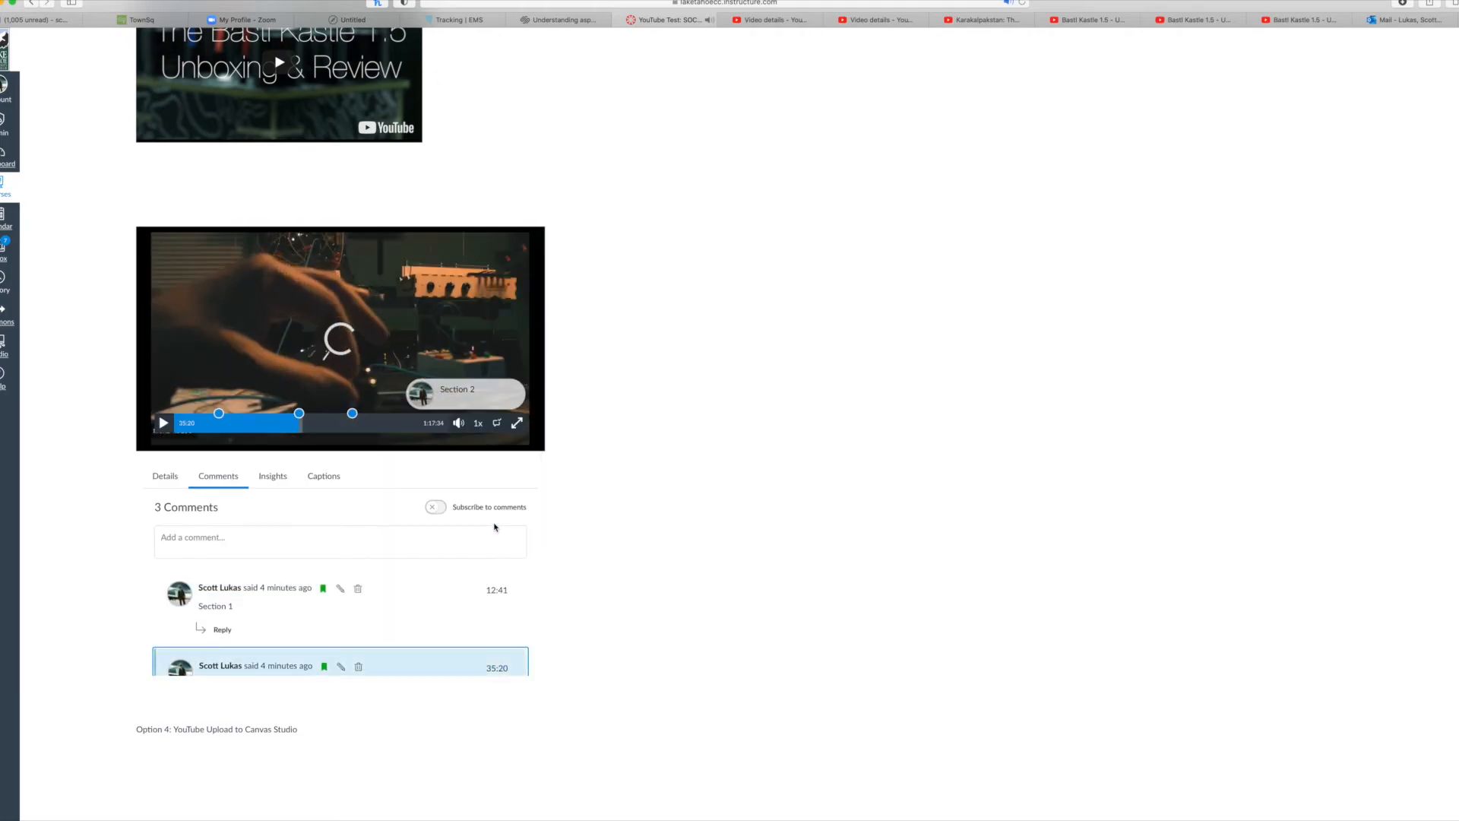
pyautogui.click(162, 423)
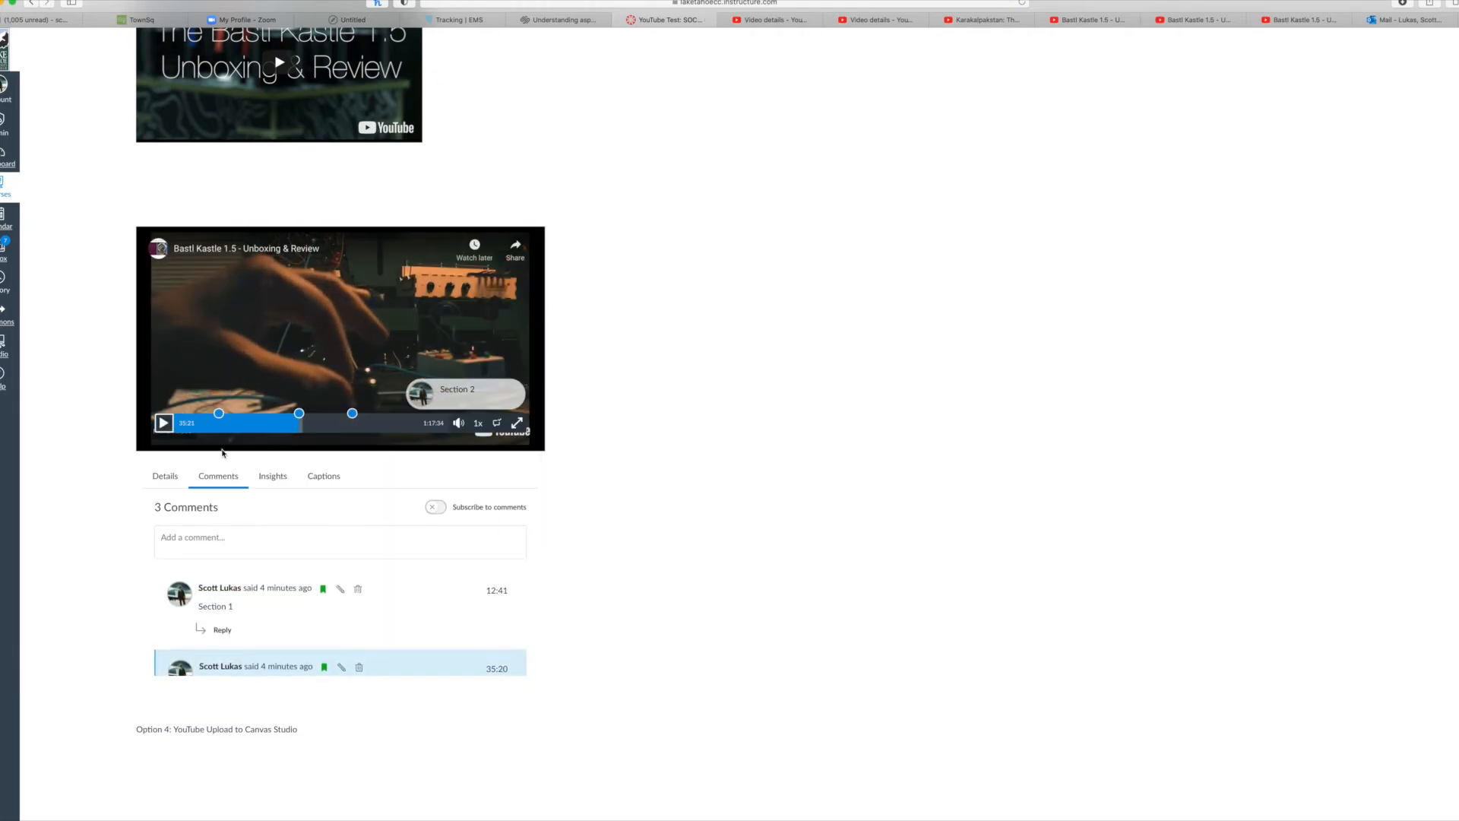
pyautogui.click(460, 398)
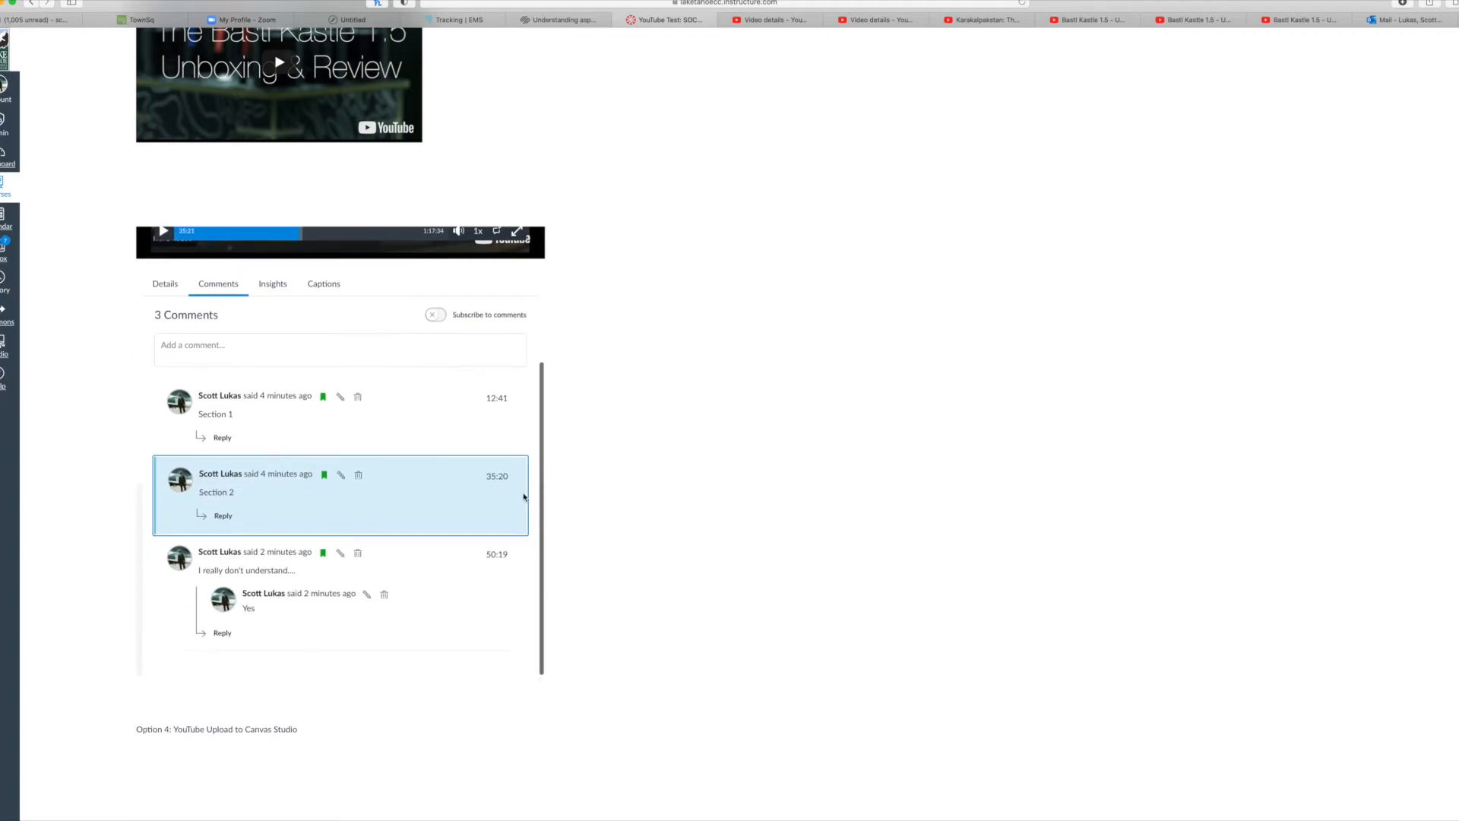
# - Examine the Studio video's comments alongside the HTML Code embeds above it on the page
pyautogui.scroll(10, 385, 599)
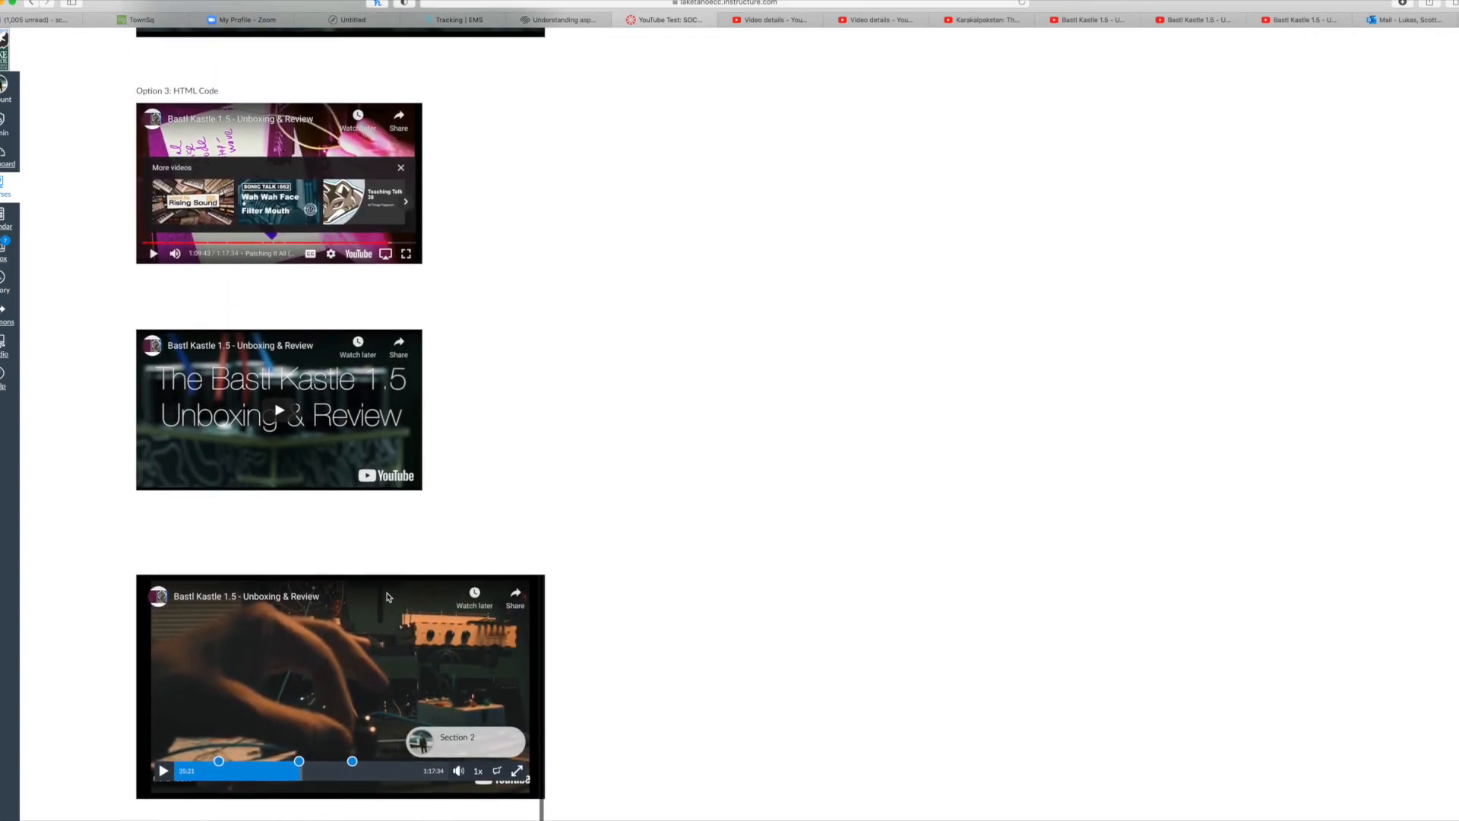
pyautogui.scroll(5, 386, 597)
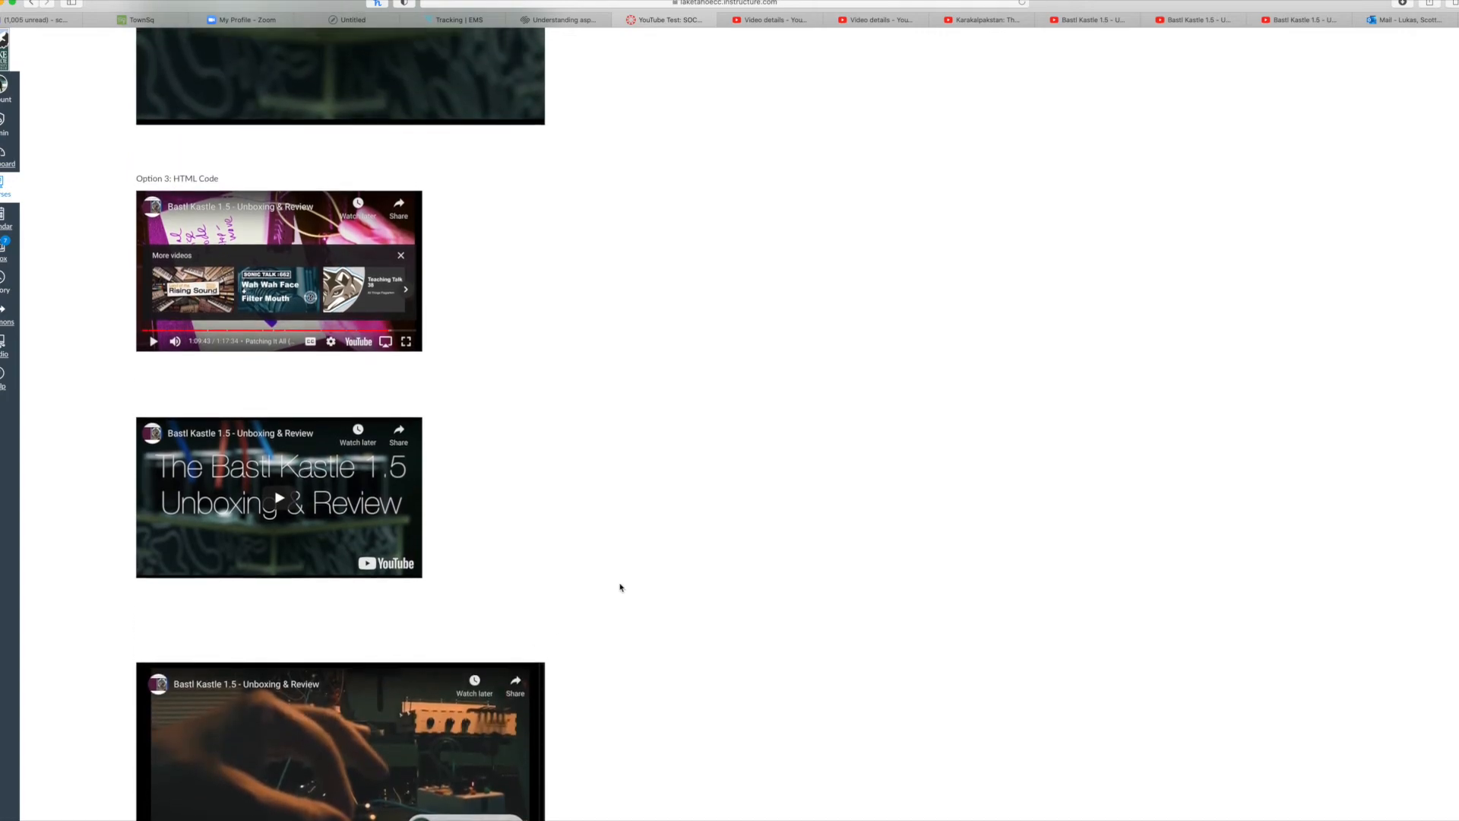
pyautogui.scroll(-3, 619, 586)
pyautogui.scroll(-5, 620, 587)
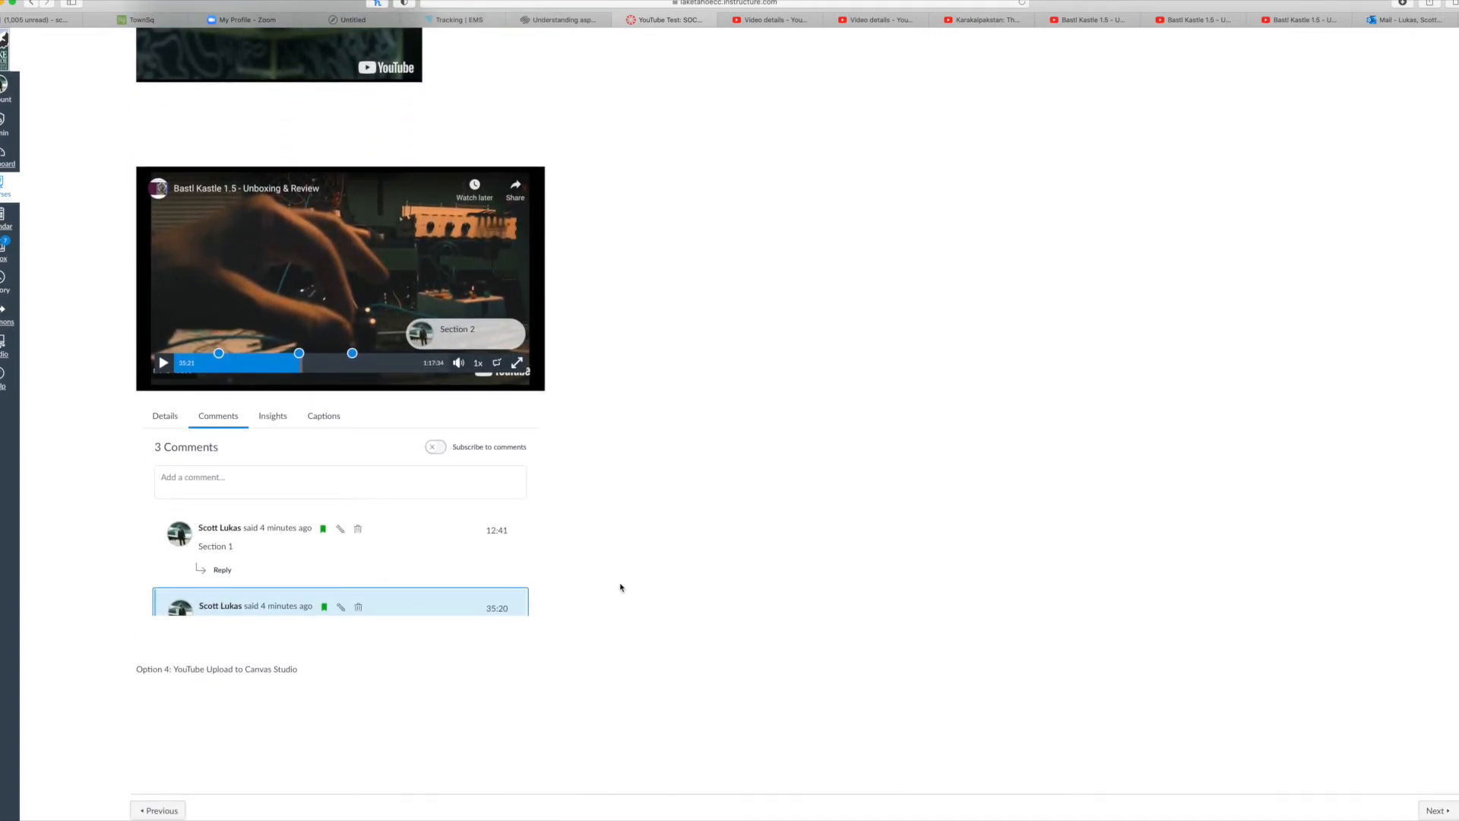
pyautogui.scroll(2, 564, 445)
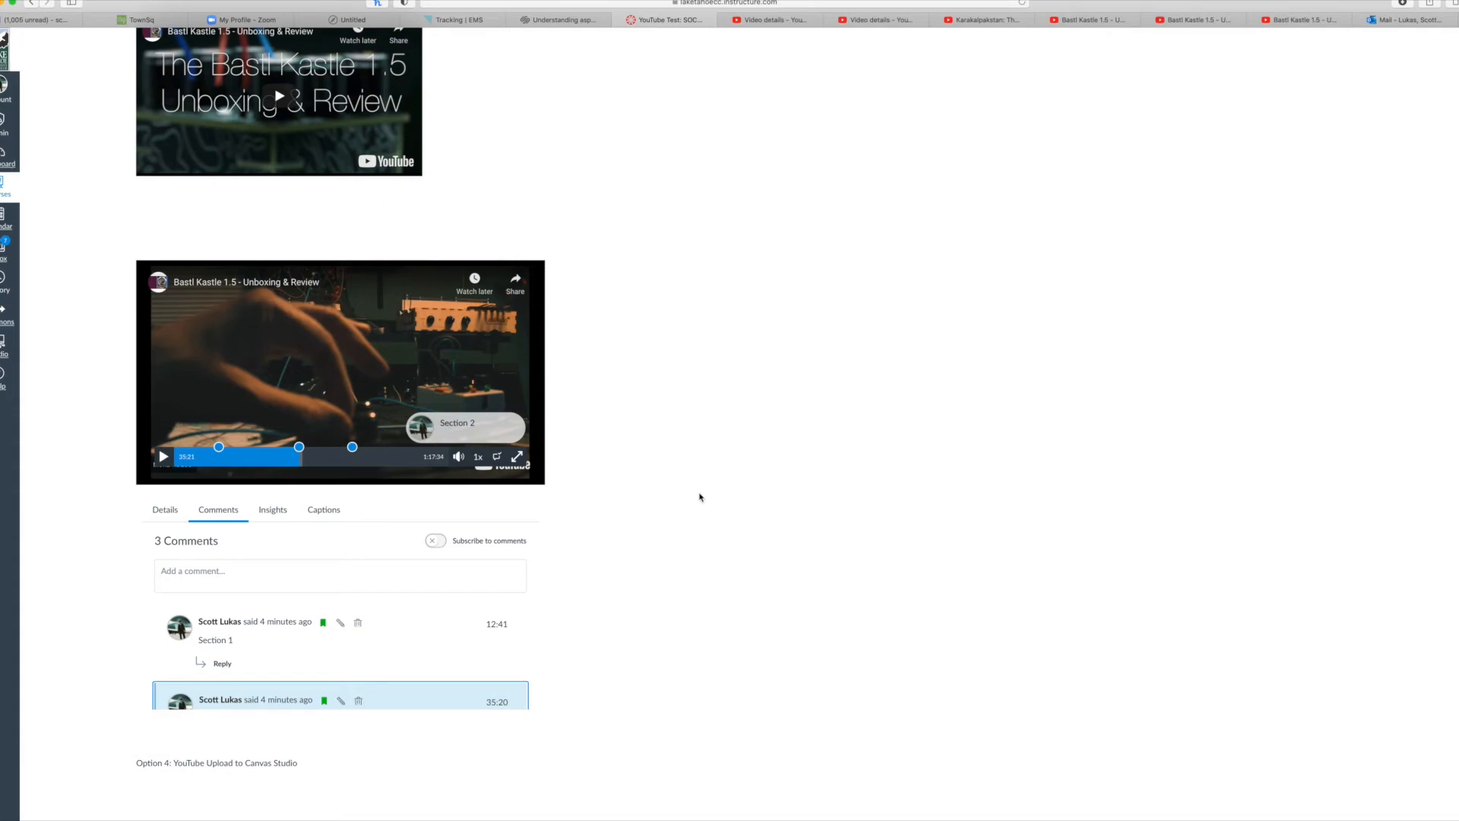
pyautogui.scroll(3, 766, 490)
pyautogui.scroll(-4, 765, 492)
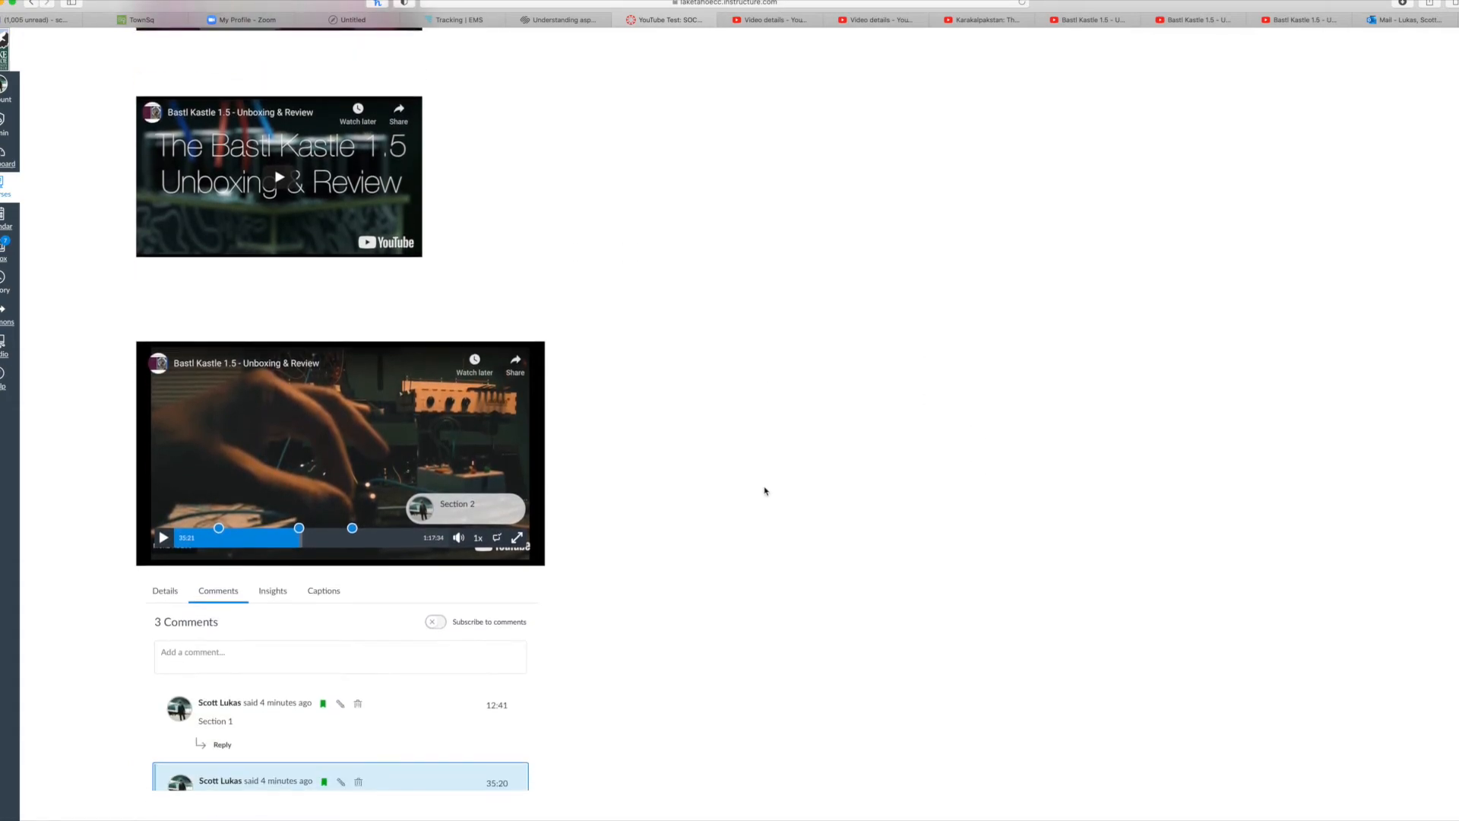
pyautogui.scroll(10, 512, 645)
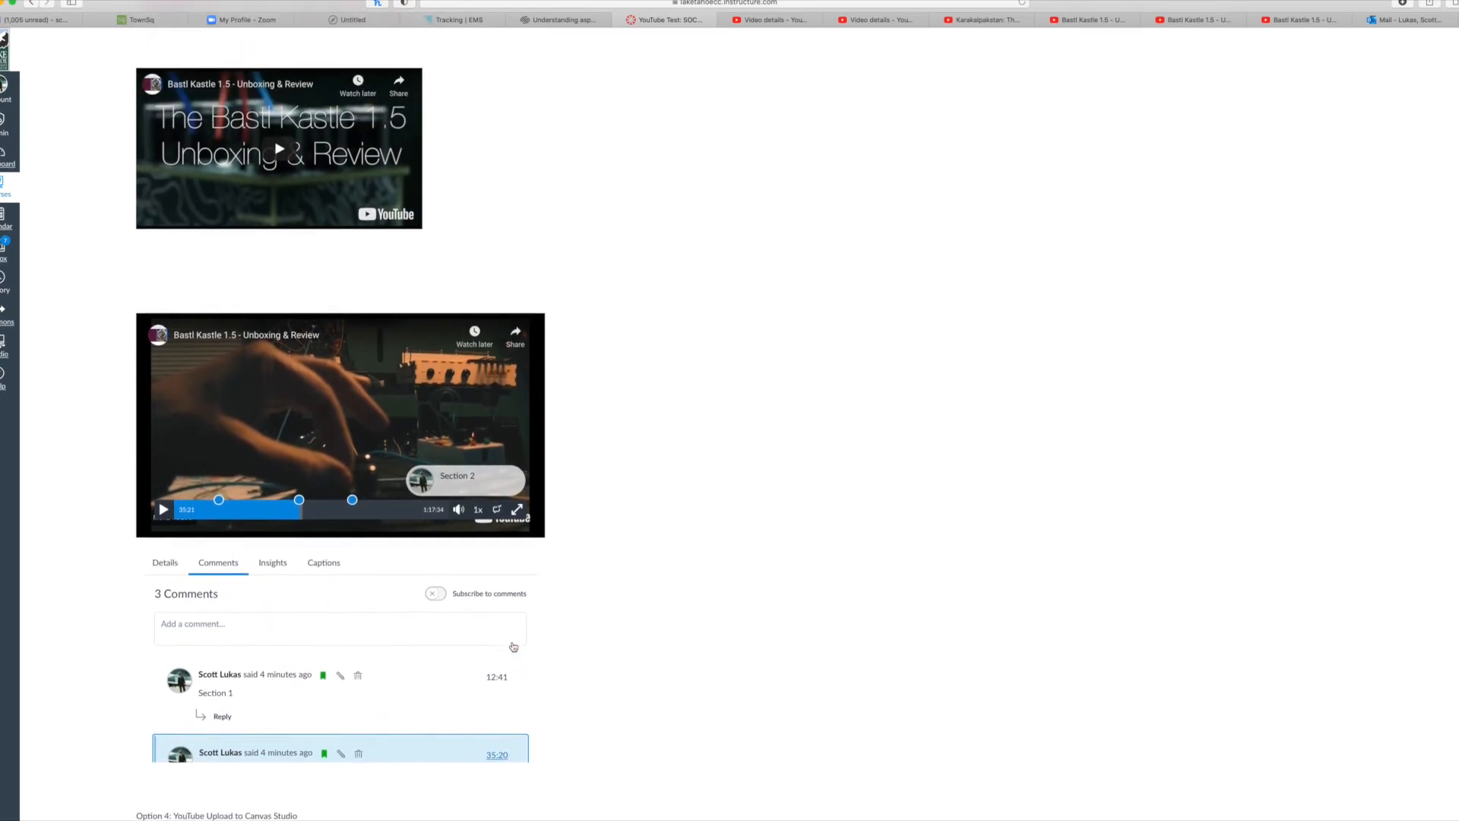
# - Return to the start of the YouTube Test page and review the Option 1 link and Option 2 YouTube Tool embeds
pyautogui.scroll(10, 514, 647)
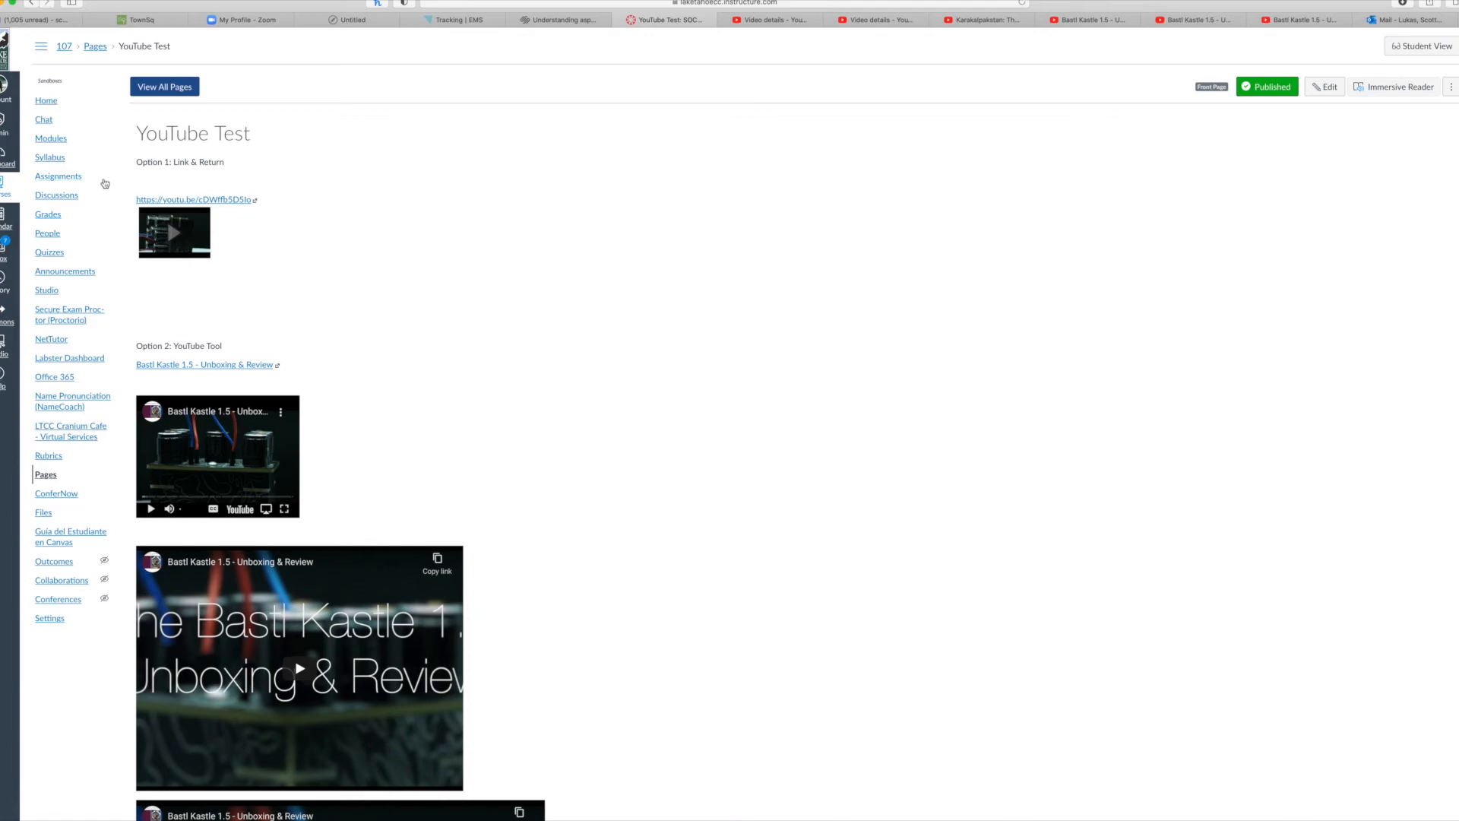
pyautogui.scroll(-1, 291, 269)
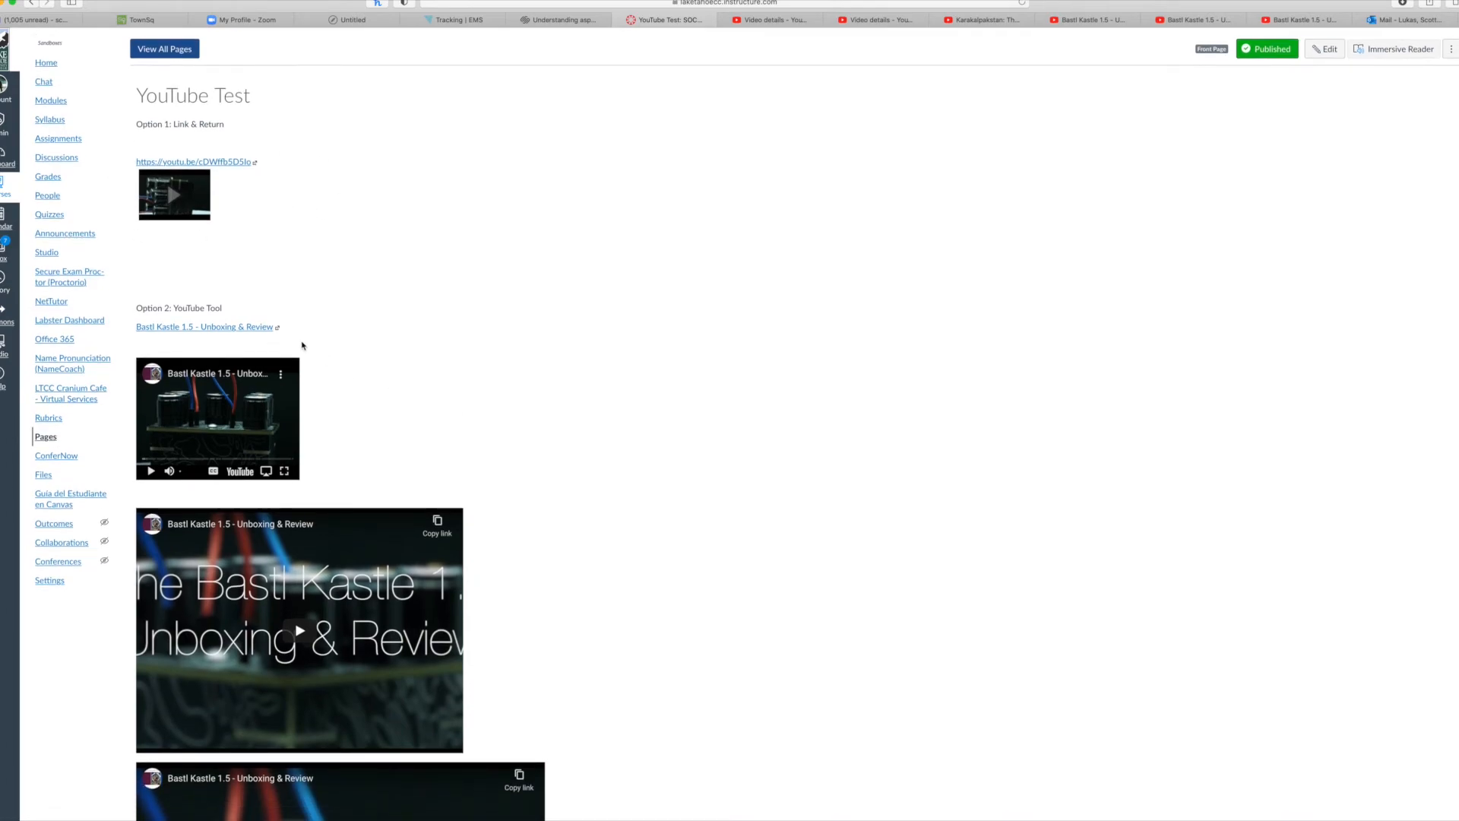
pyautogui.scroll(-6, 472, 361)
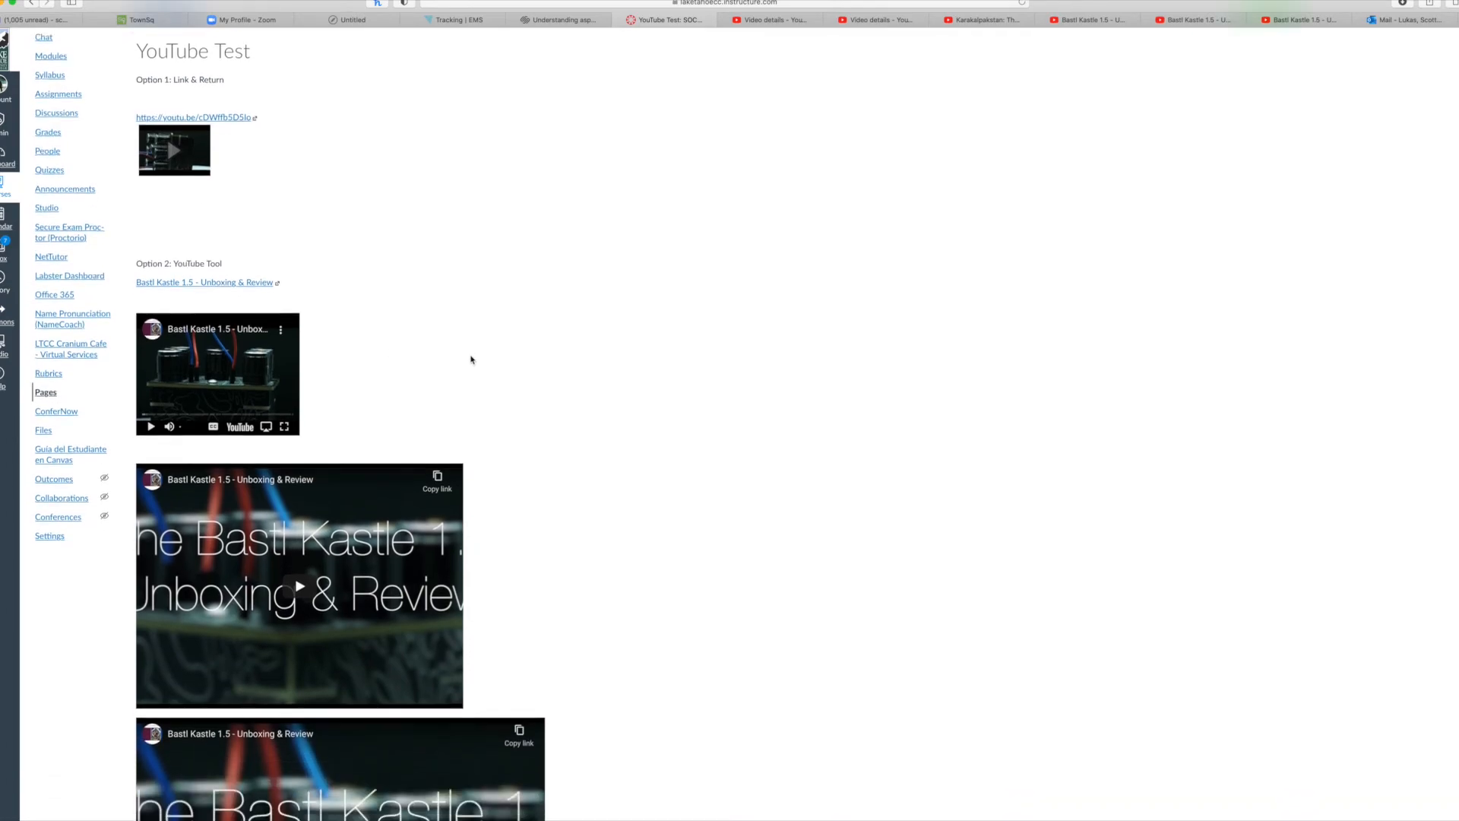
pyautogui.scroll(-7, 468, 511)
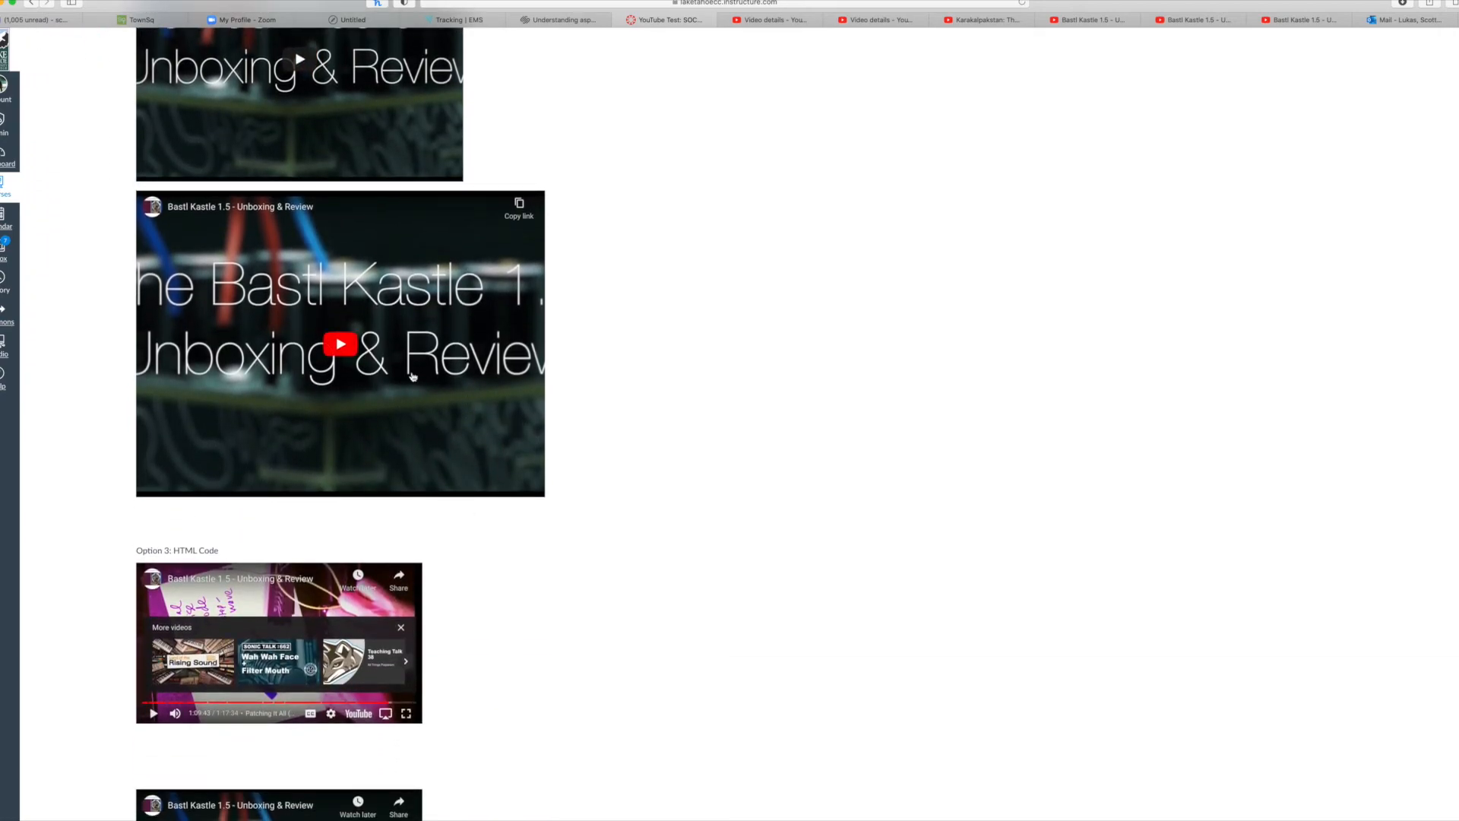
pyautogui.scroll(10, 503, 358)
pyautogui.scroll(4, 503, 358)
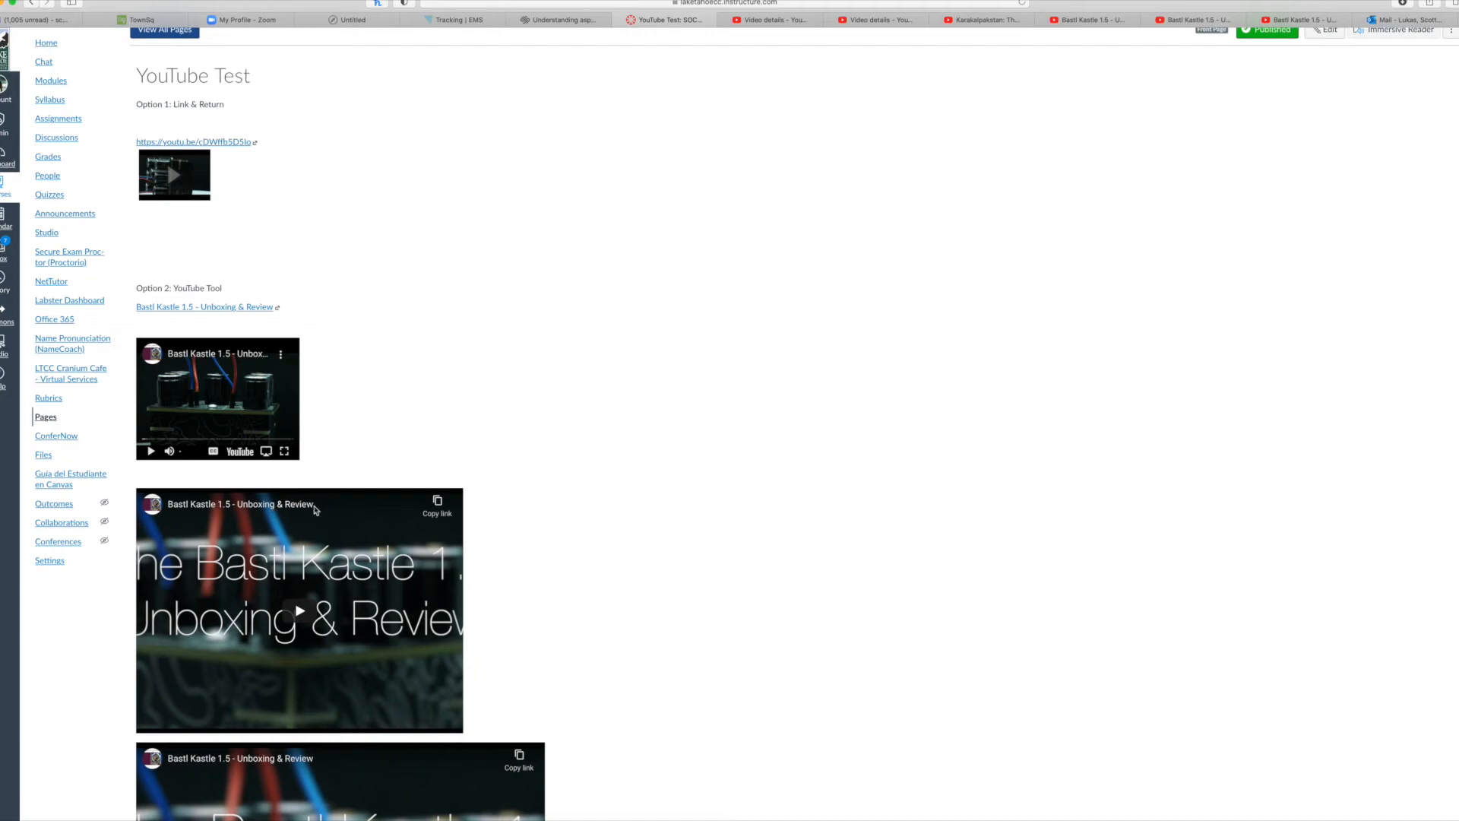
# - Highlight the Option 2: YouTube Tool heading and review the embeds from there down to the Studio video
pyautogui.scroll(-1, 294, 512)
pyautogui.moveTo(230, 280); pyautogui.dragTo(133, 281)
pyautogui.scroll(-5, 390, 351)
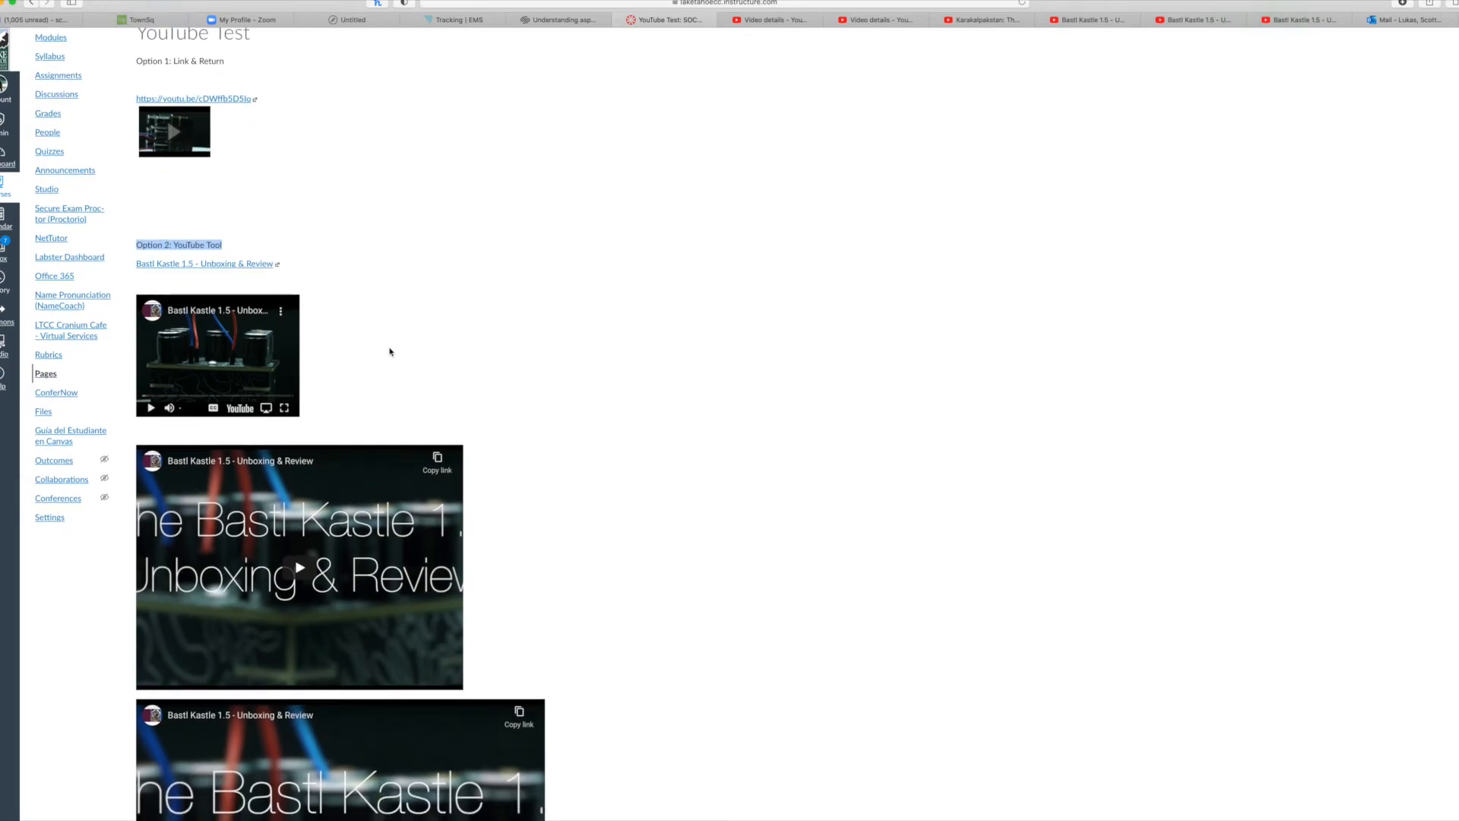
pyautogui.scroll(-1, 586, 522)
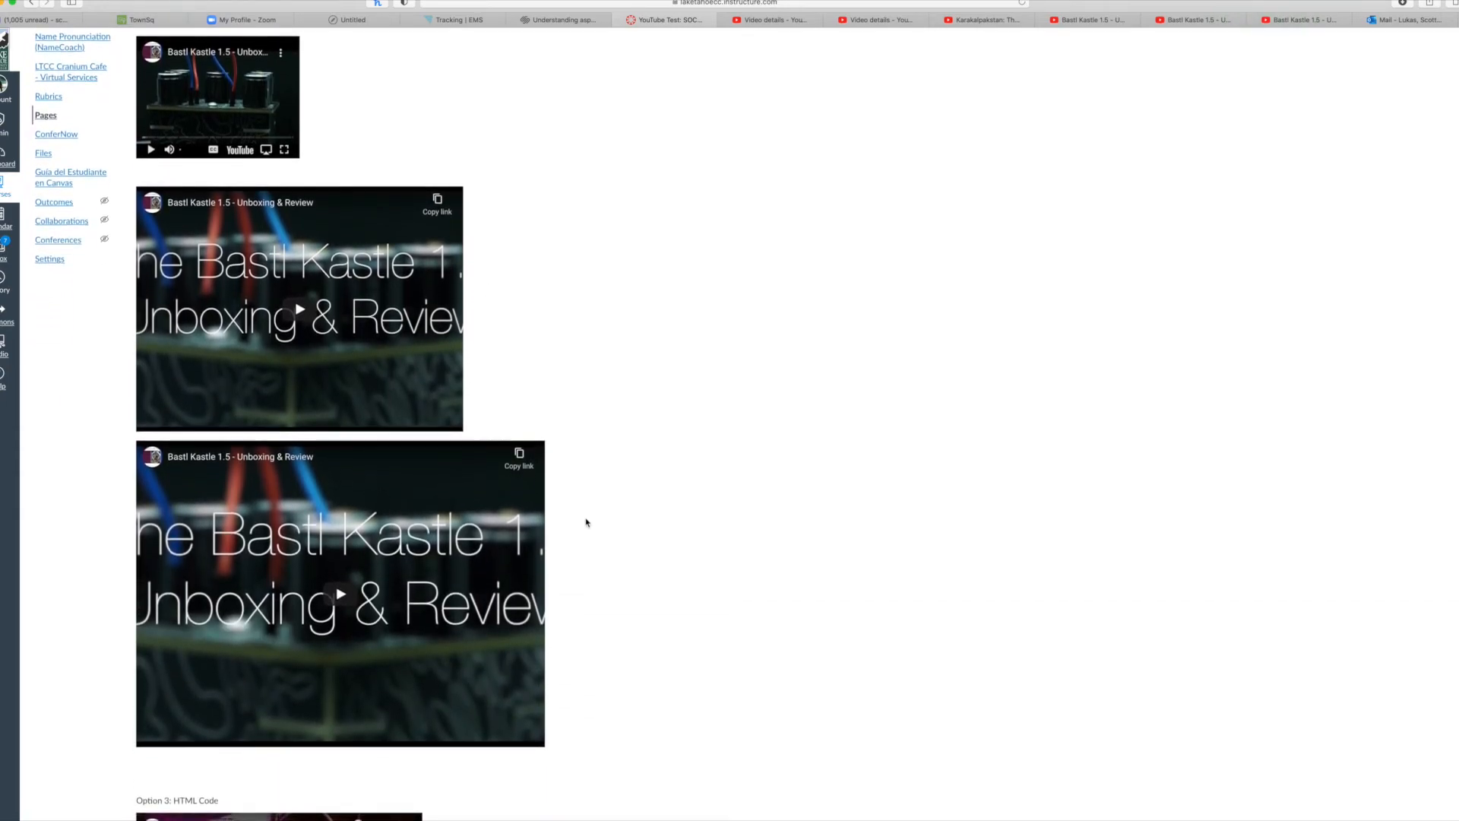
pyautogui.scroll(-7, 726, 514)
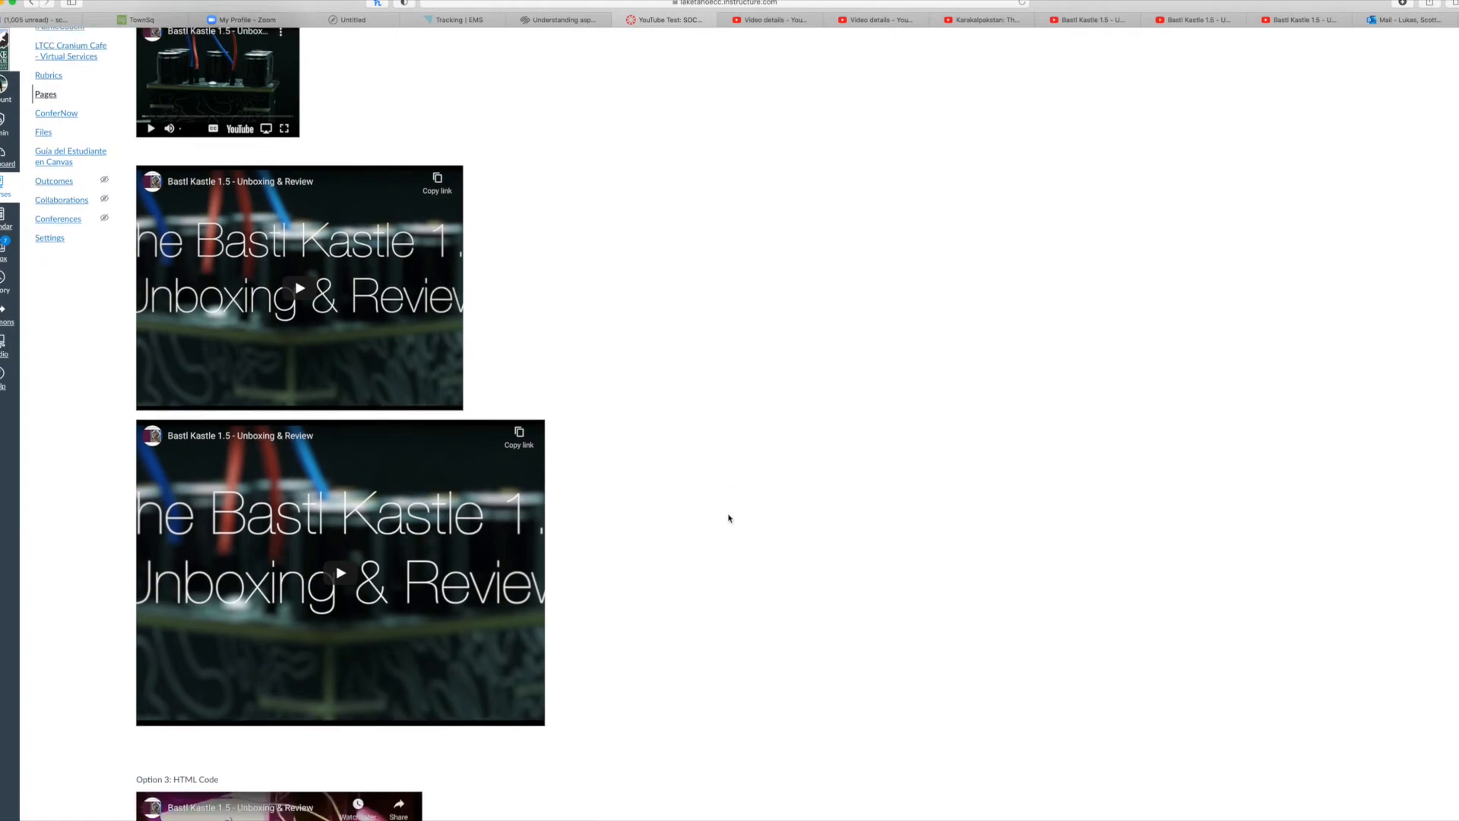
pyautogui.scroll(-5, 665, 435)
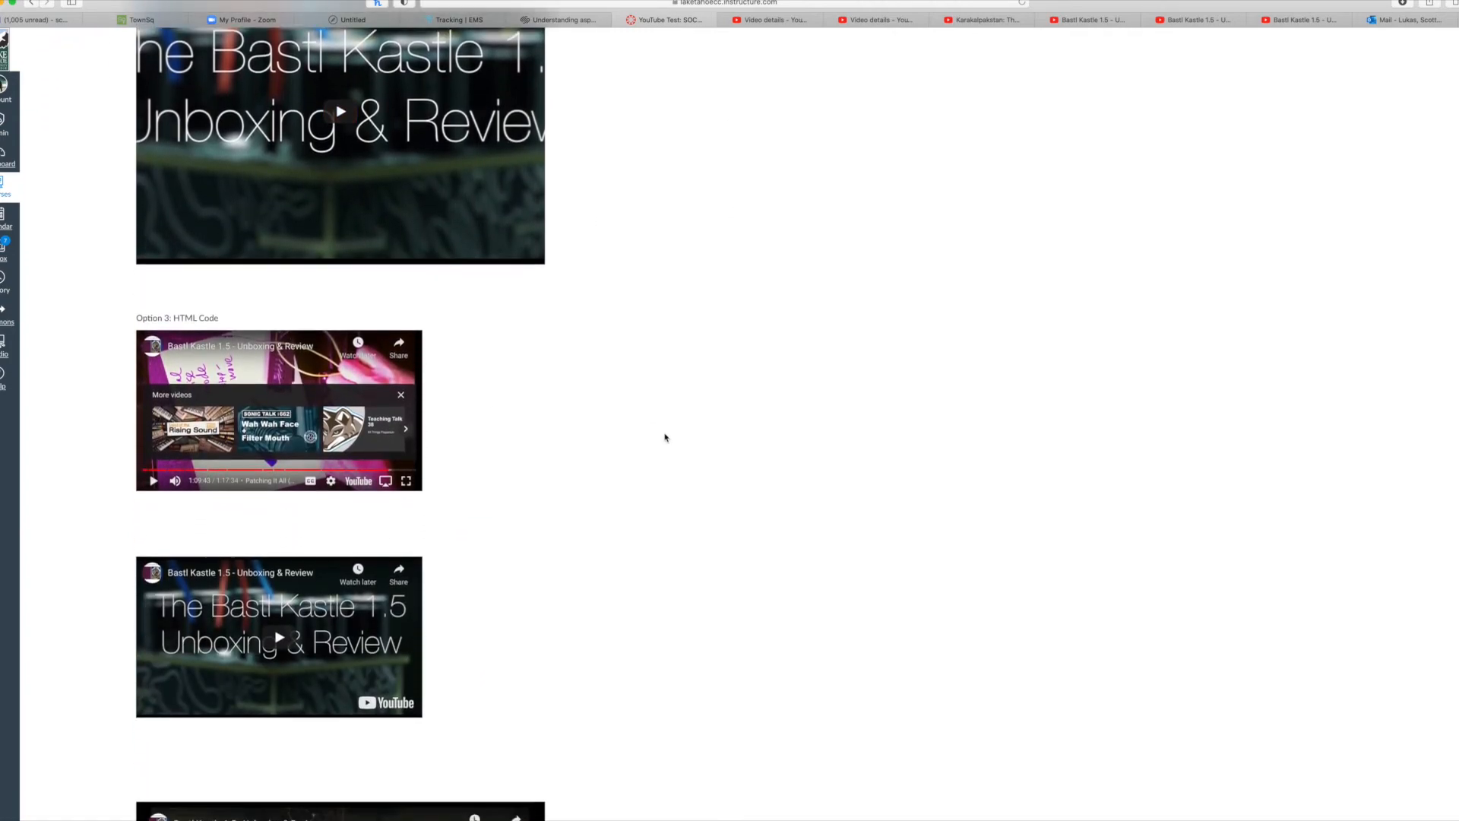
pyautogui.scroll(-5, 665, 437)
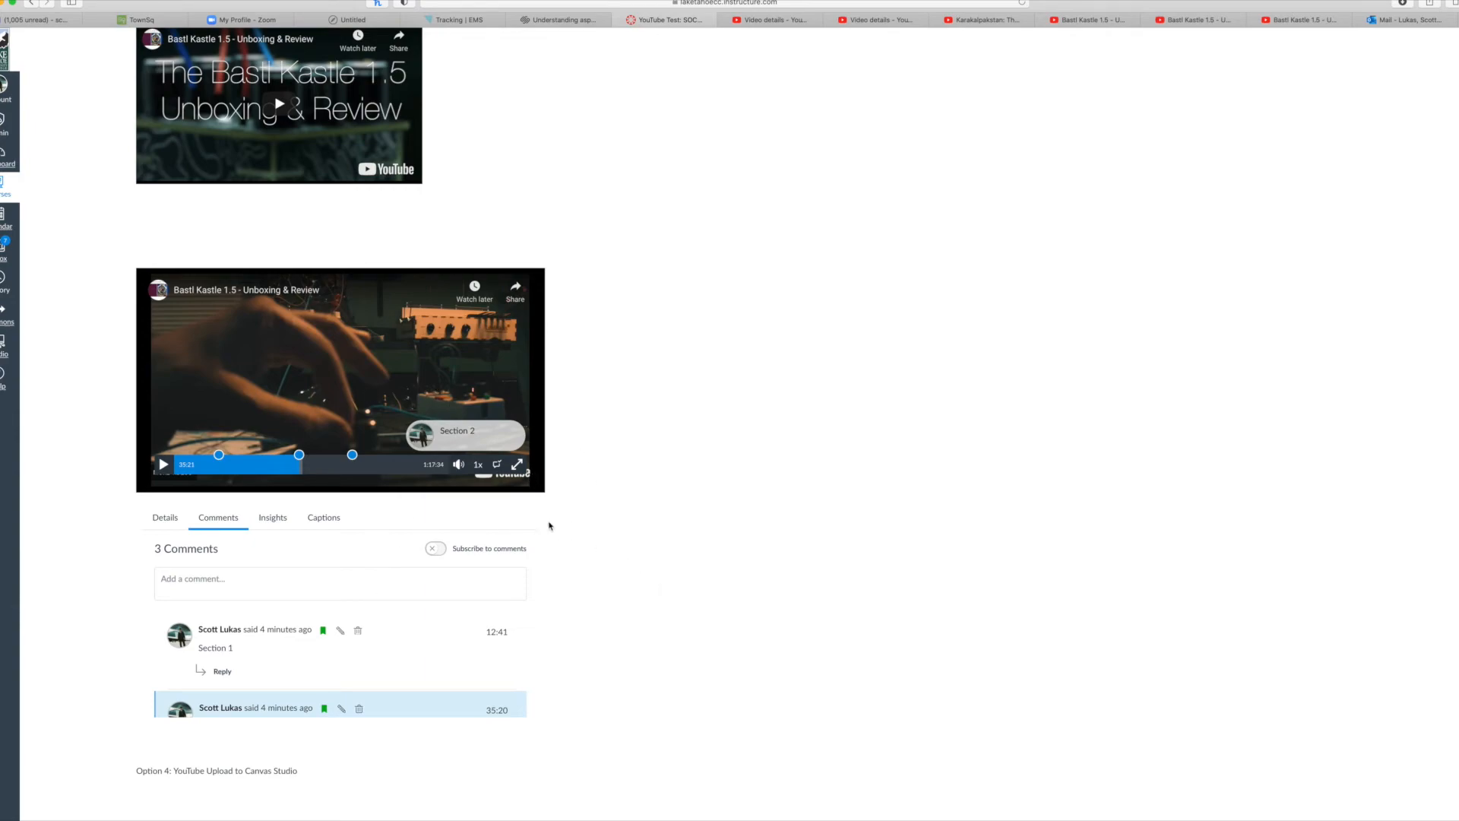
# - Play the second video under Option 3: HTML Code, compare it with the neighbouring embeds, and pause it
pyautogui.scroll(3, 550, 525)
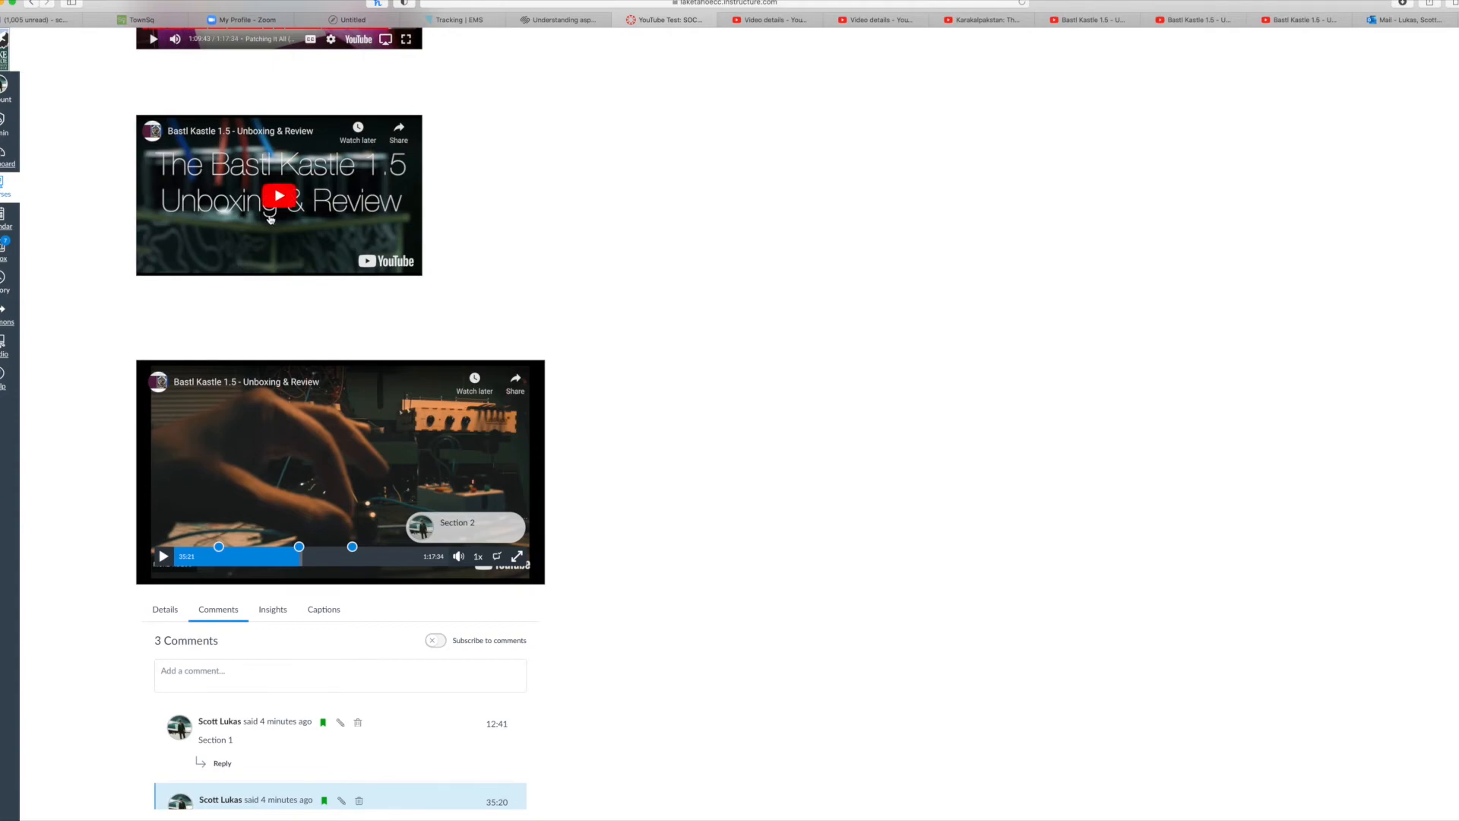
pyautogui.click(277, 198)
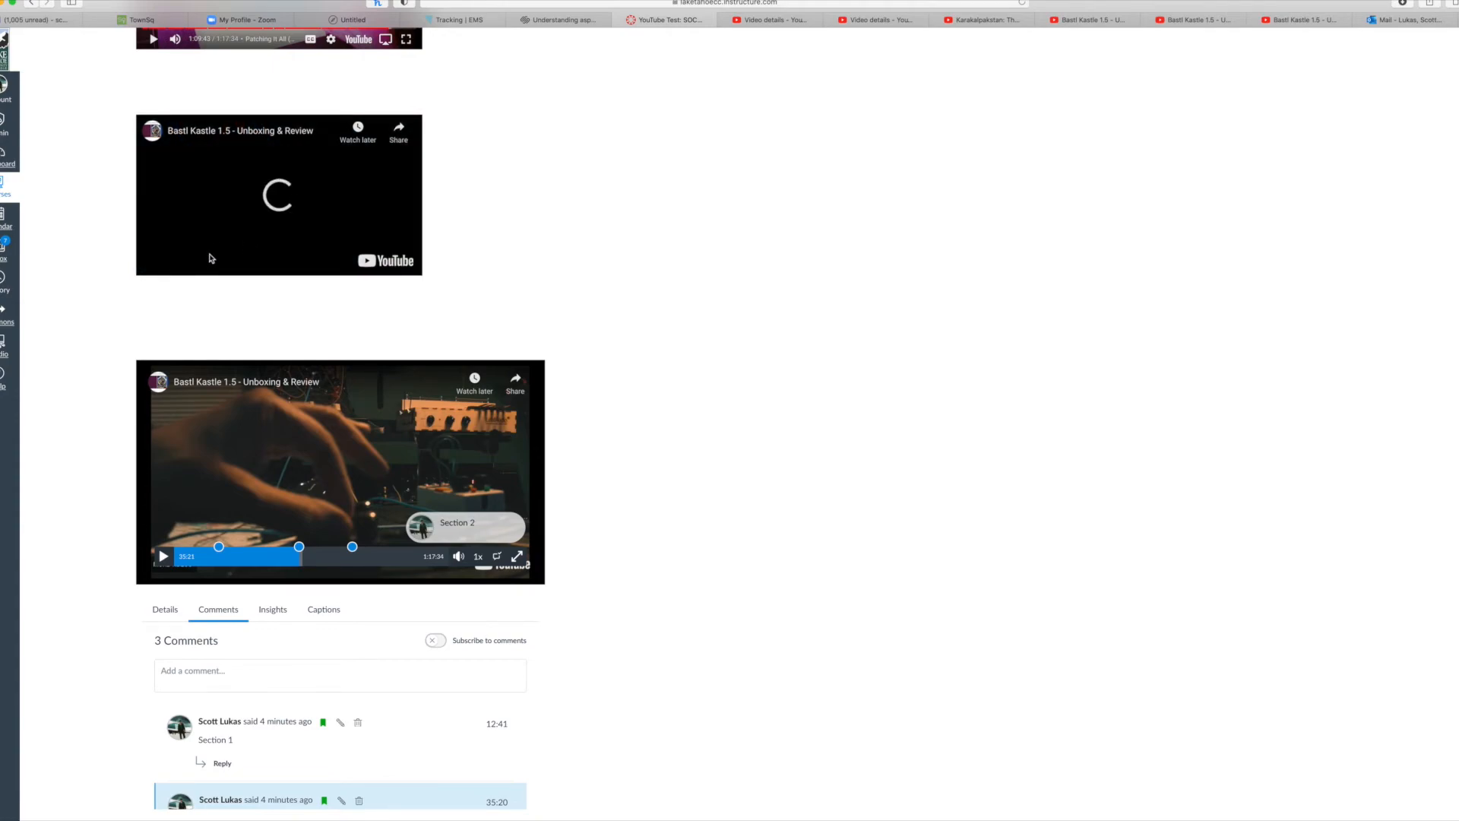
pyautogui.scroll(5, 250, 258)
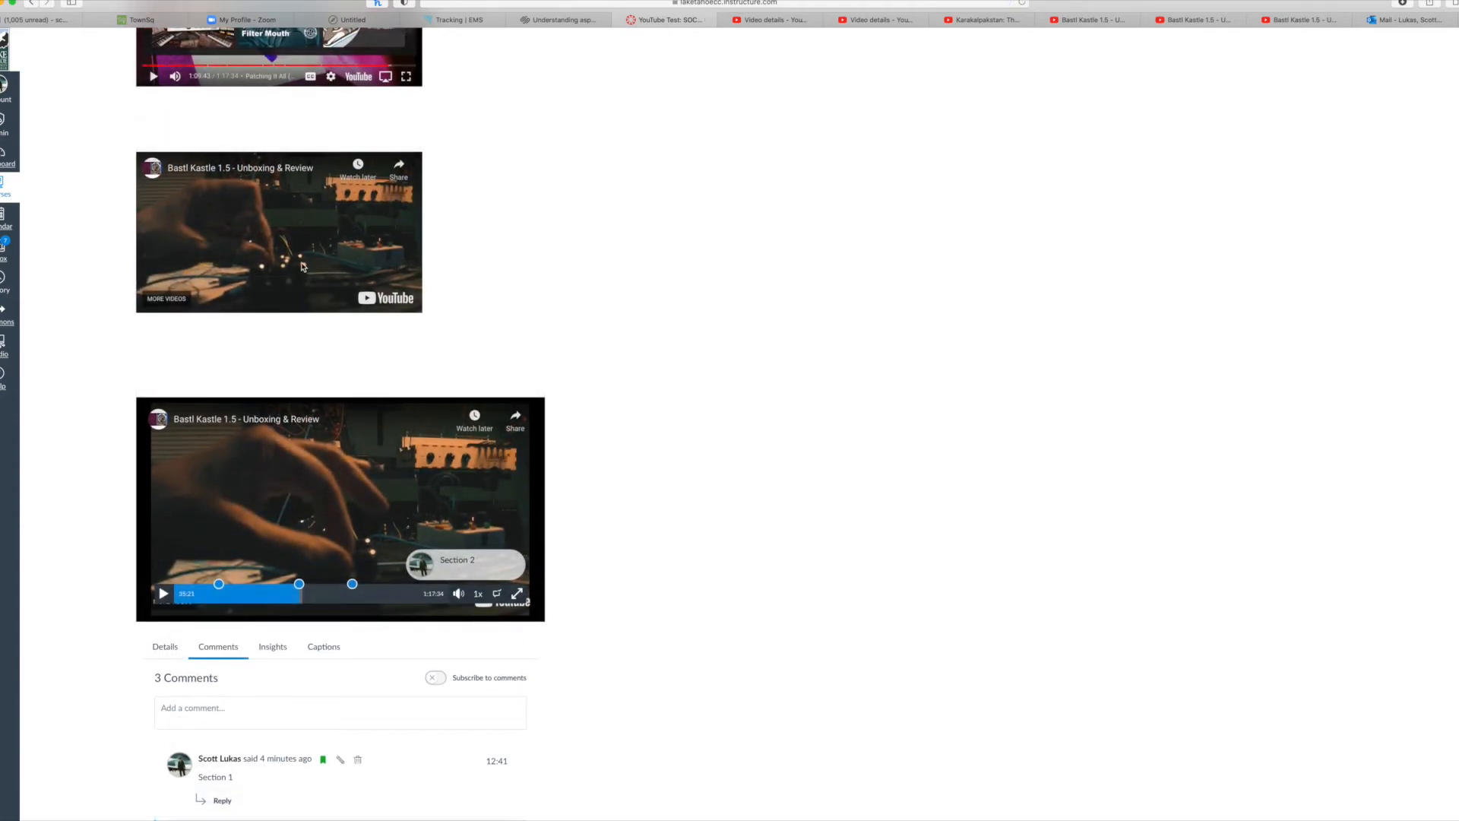
pyautogui.scroll(2, 302, 266)
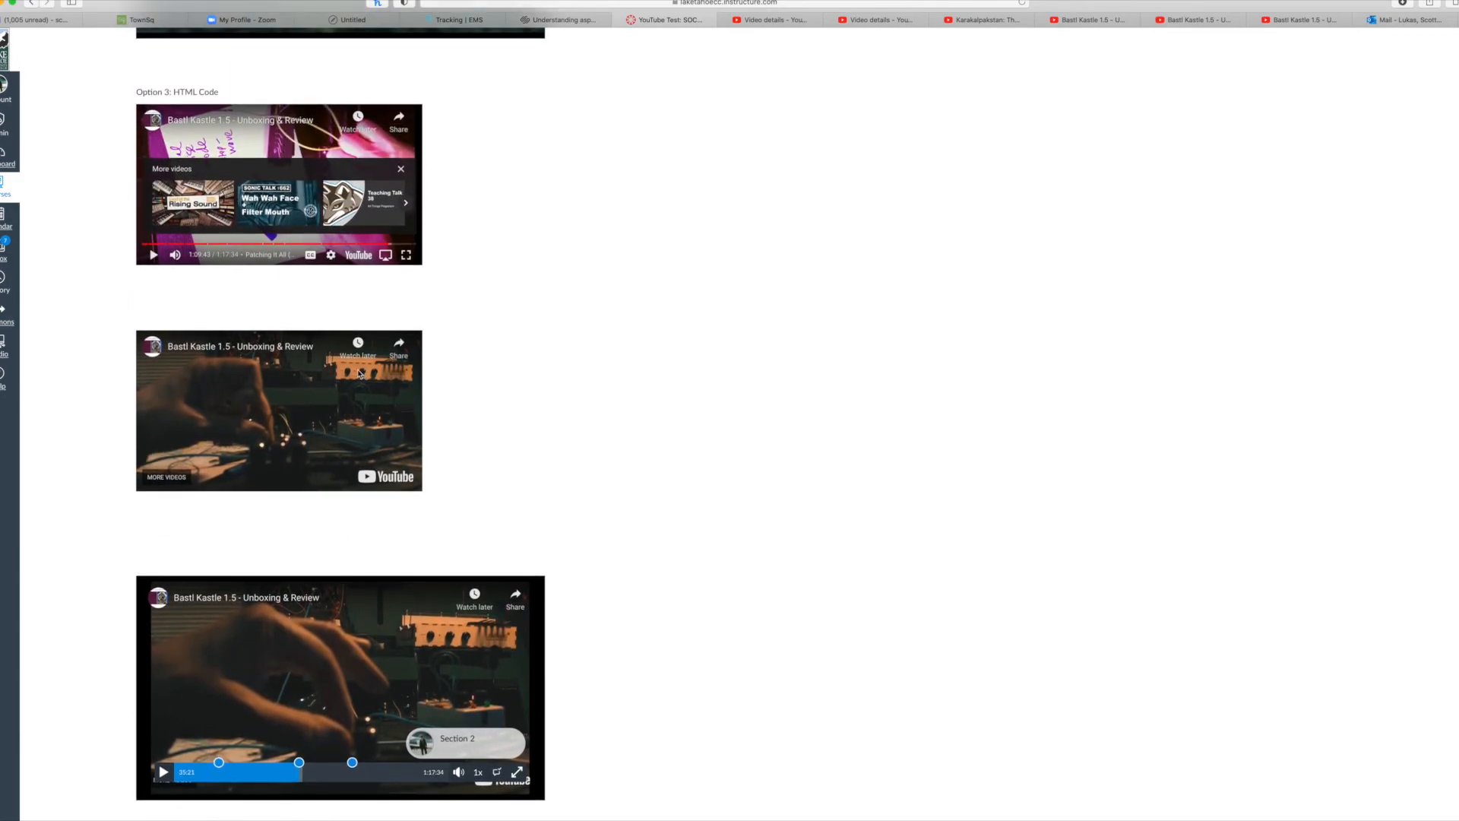
pyautogui.scroll(-1, 281, 385)
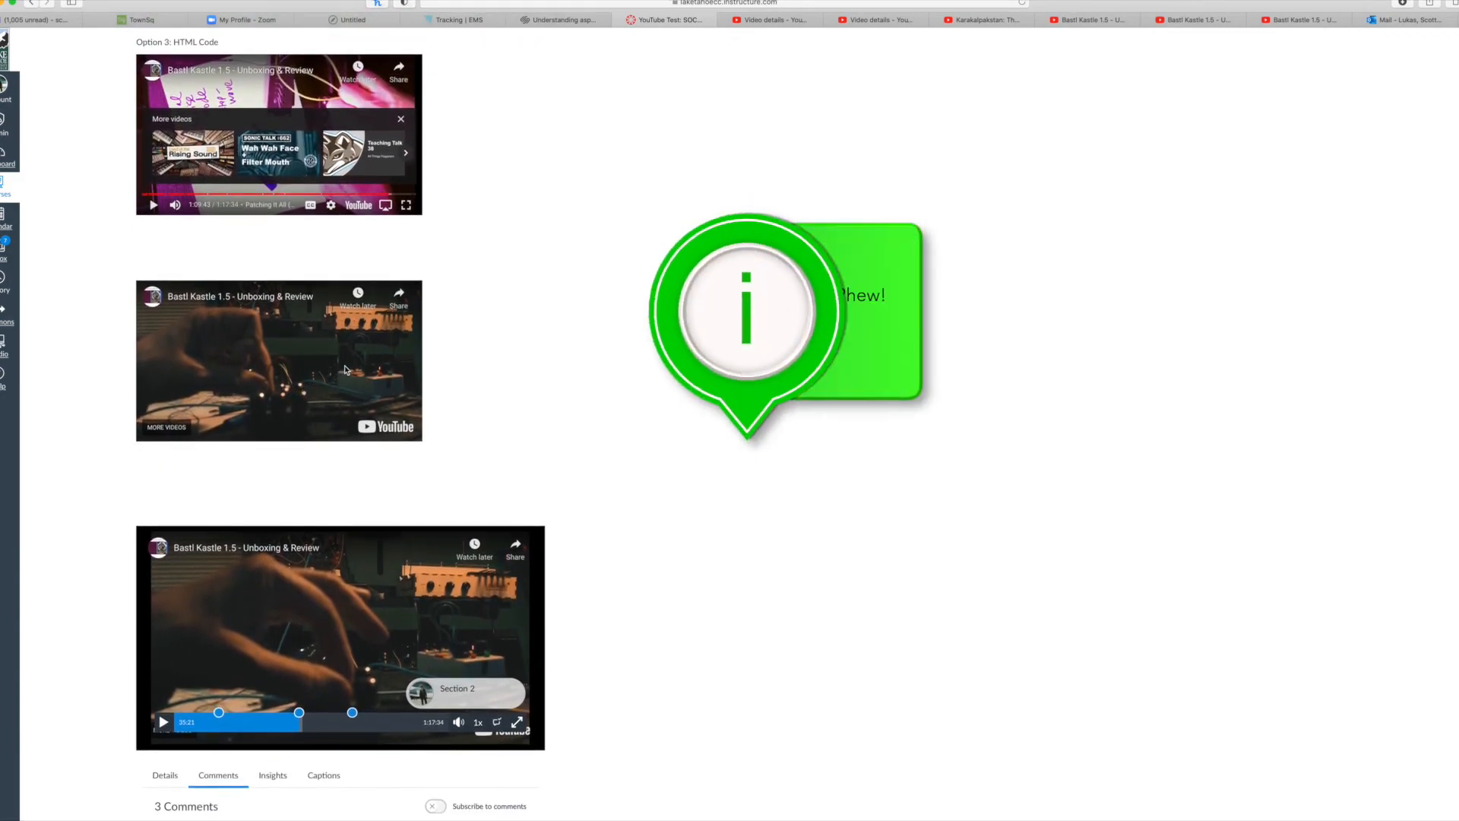
pyautogui.scroll(3, 401, 437)
pyautogui.scroll(-1, 399, 437)
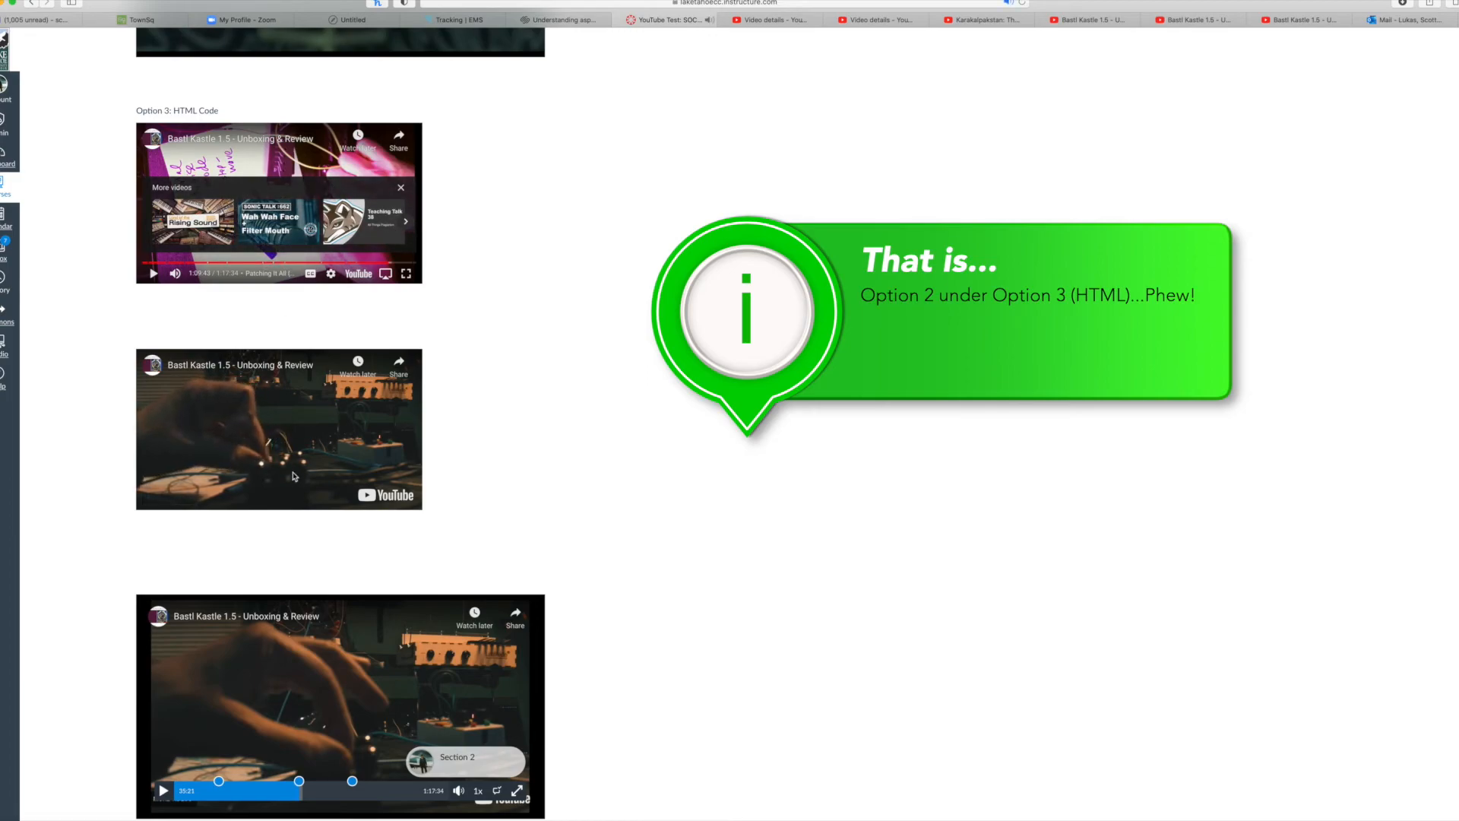
pyautogui.click(279, 439)
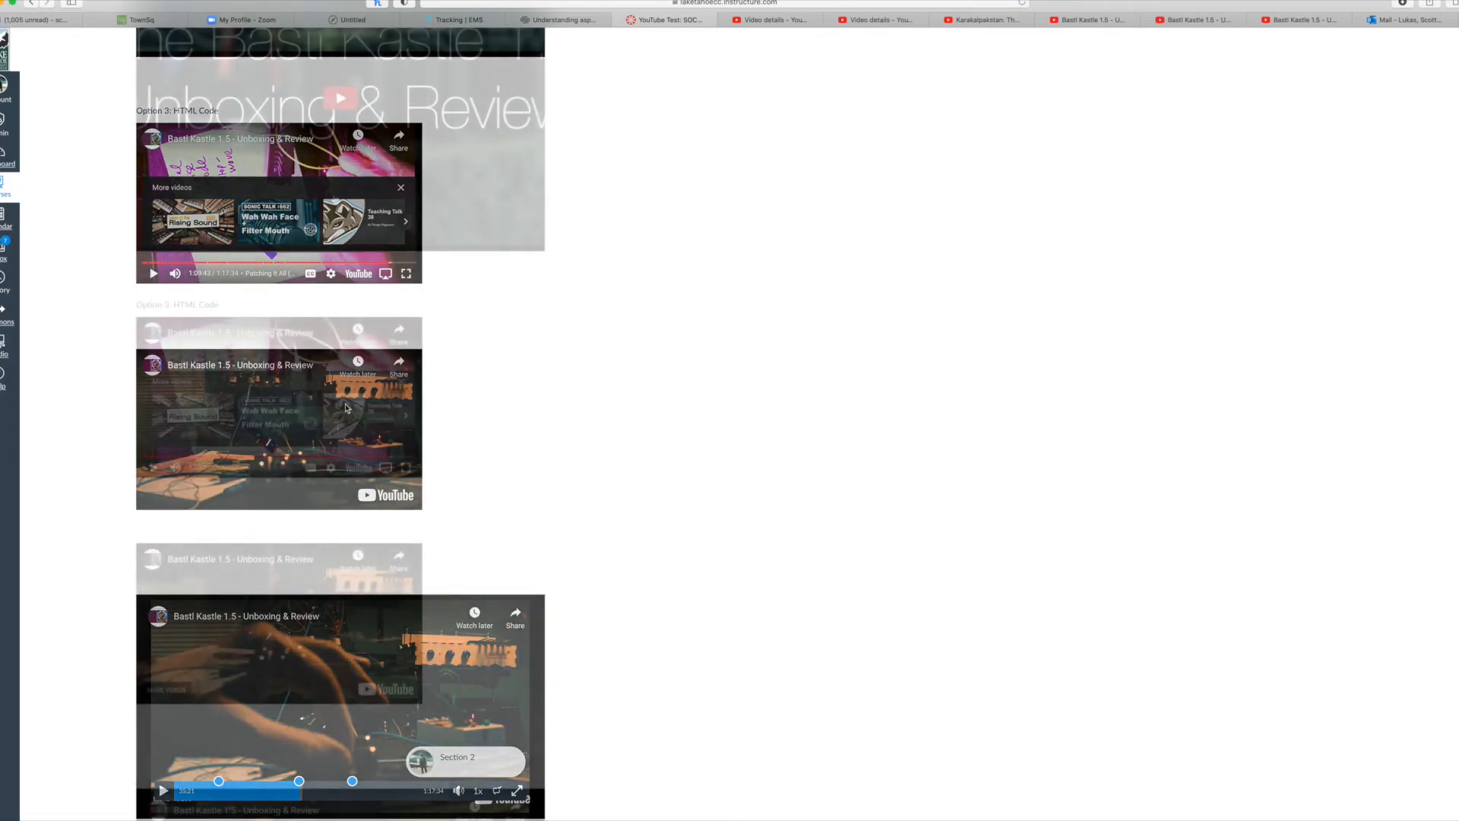
# - Compare the Canvas Studio embed's player and comment area with the plain HTML Code embeds
pyautogui.scroll(-3, 410, 384)
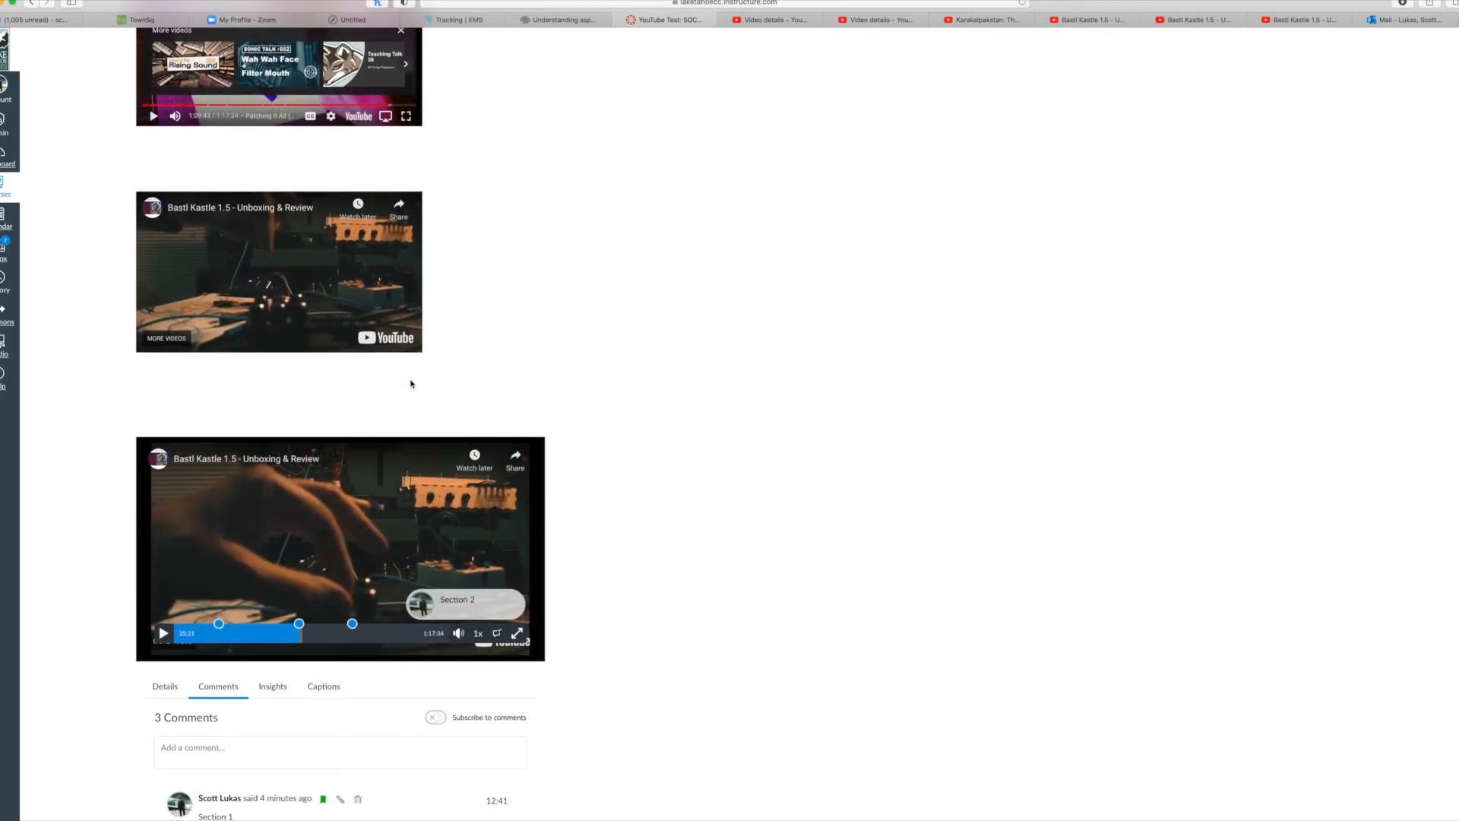
pyautogui.scroll(-5, 410, 384)
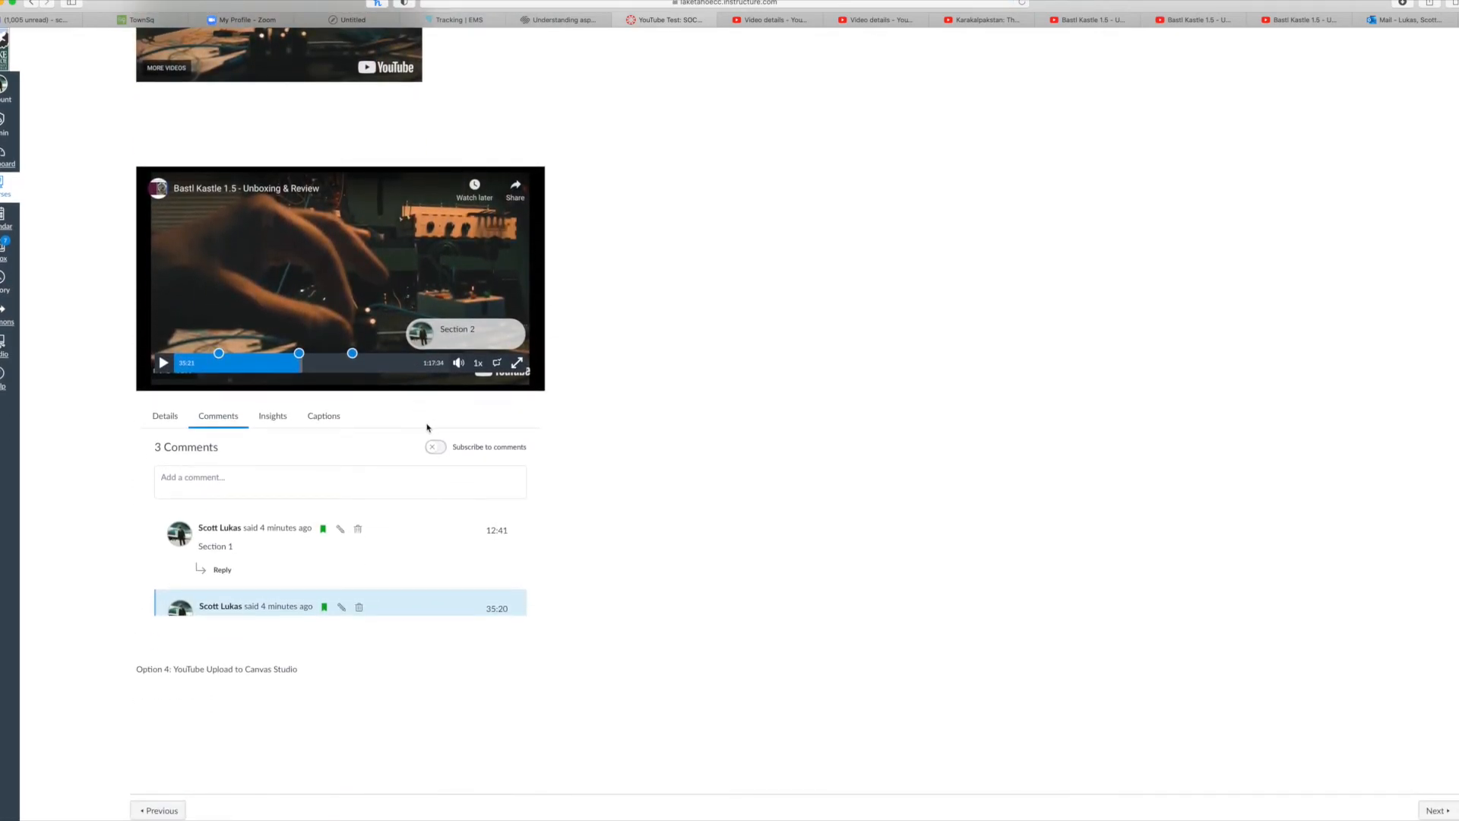
pyautogui.scroll(1, 368, 426)
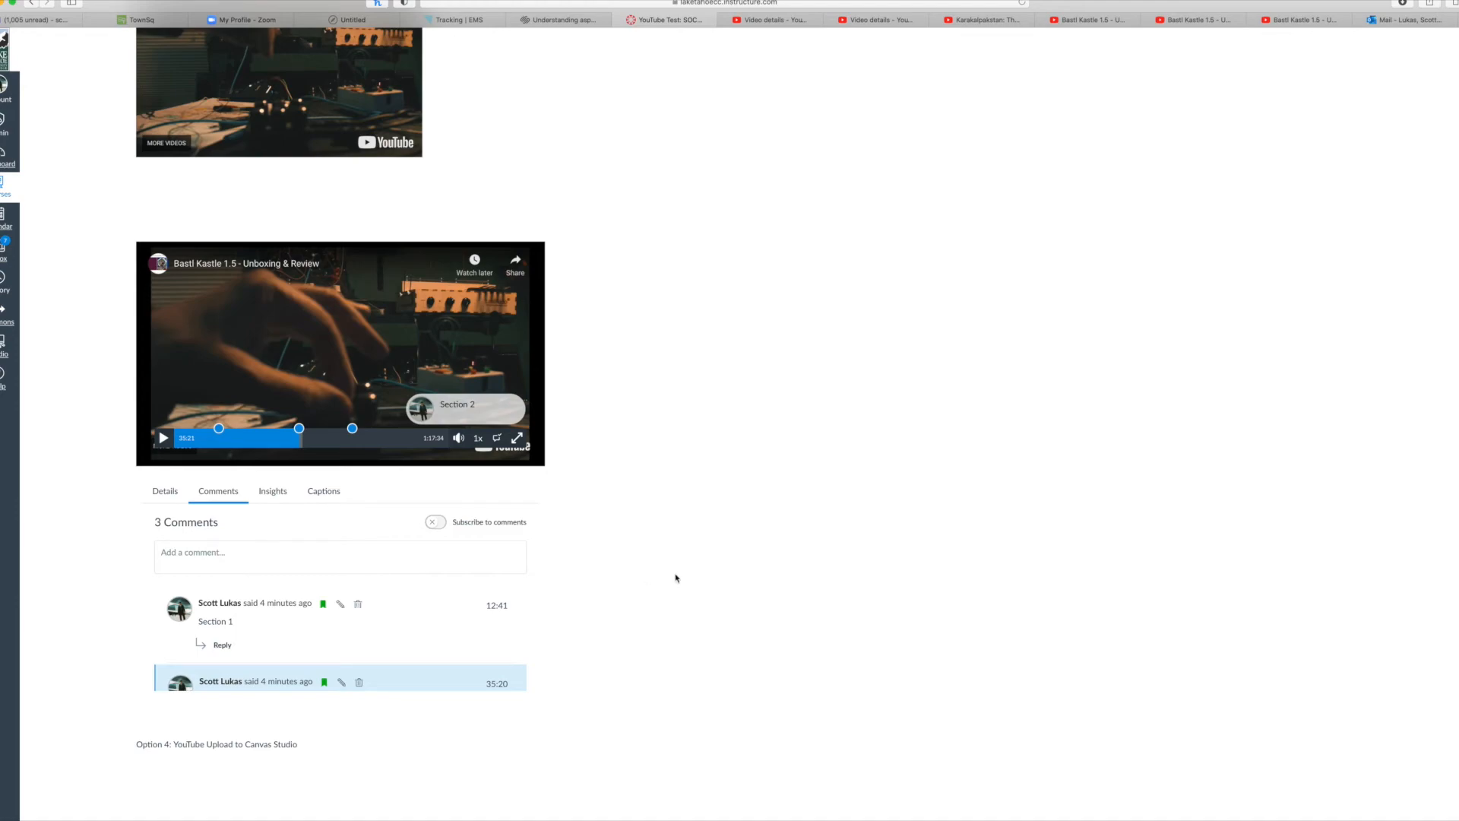
pyautogui.scroll(-2, 675, 578)
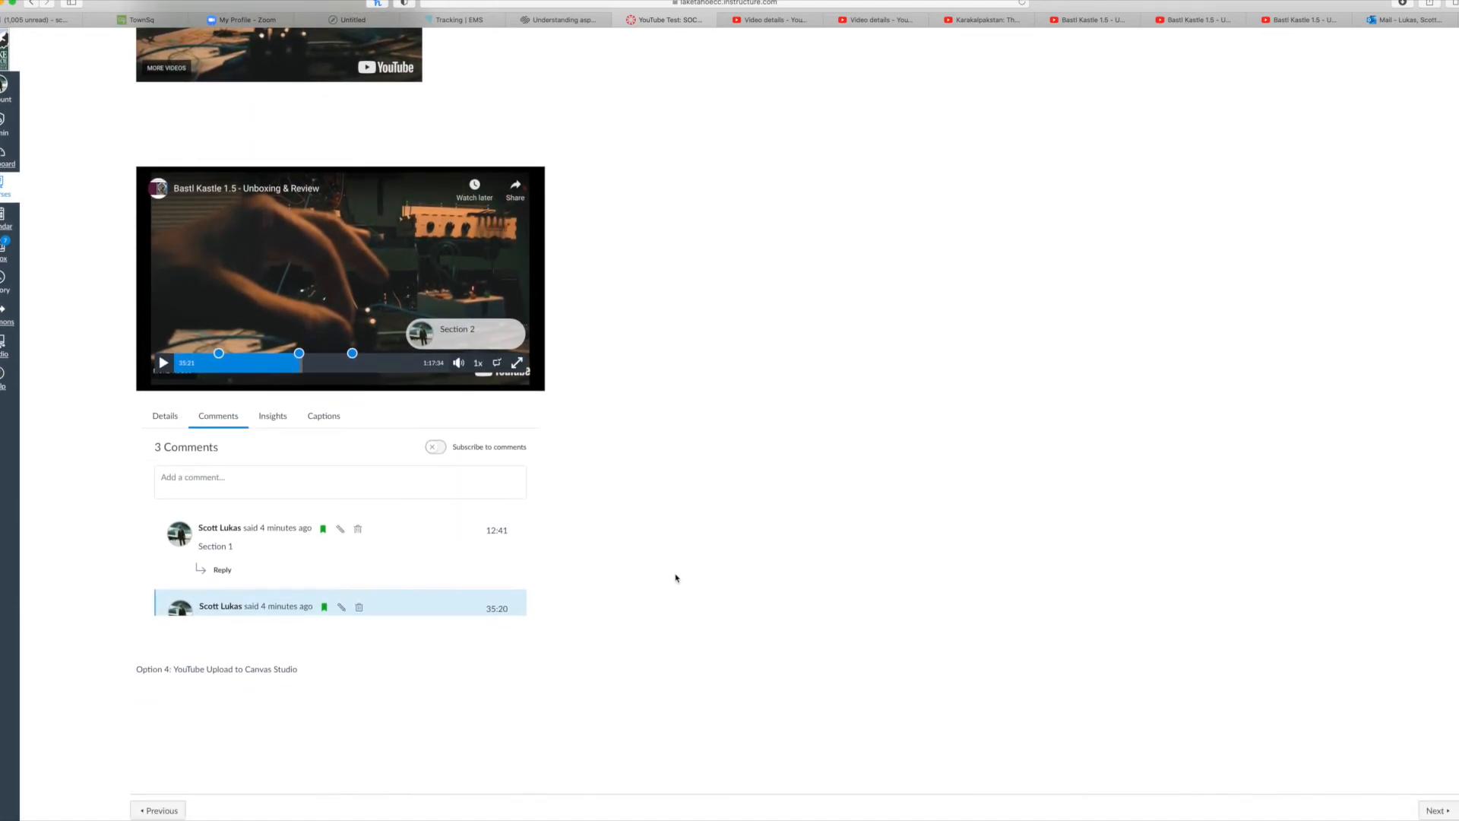
pyautogui.scroll(8, 676, 577)
pyautogui.scroll(-8, 676, 578)
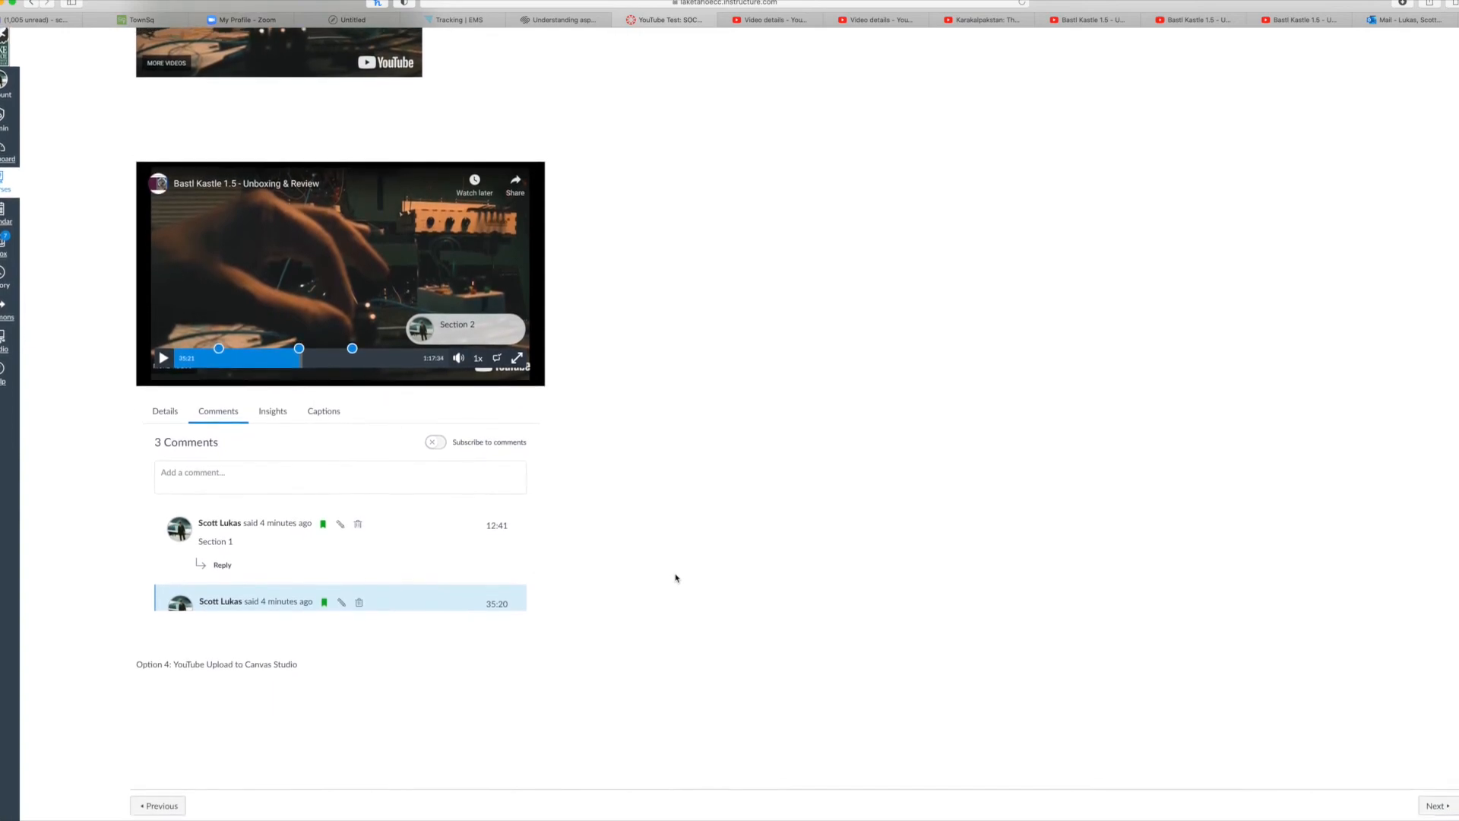
pyautogui.scroll(10, 675, 578)
pyautogui.scroll(-2, 675, 577)
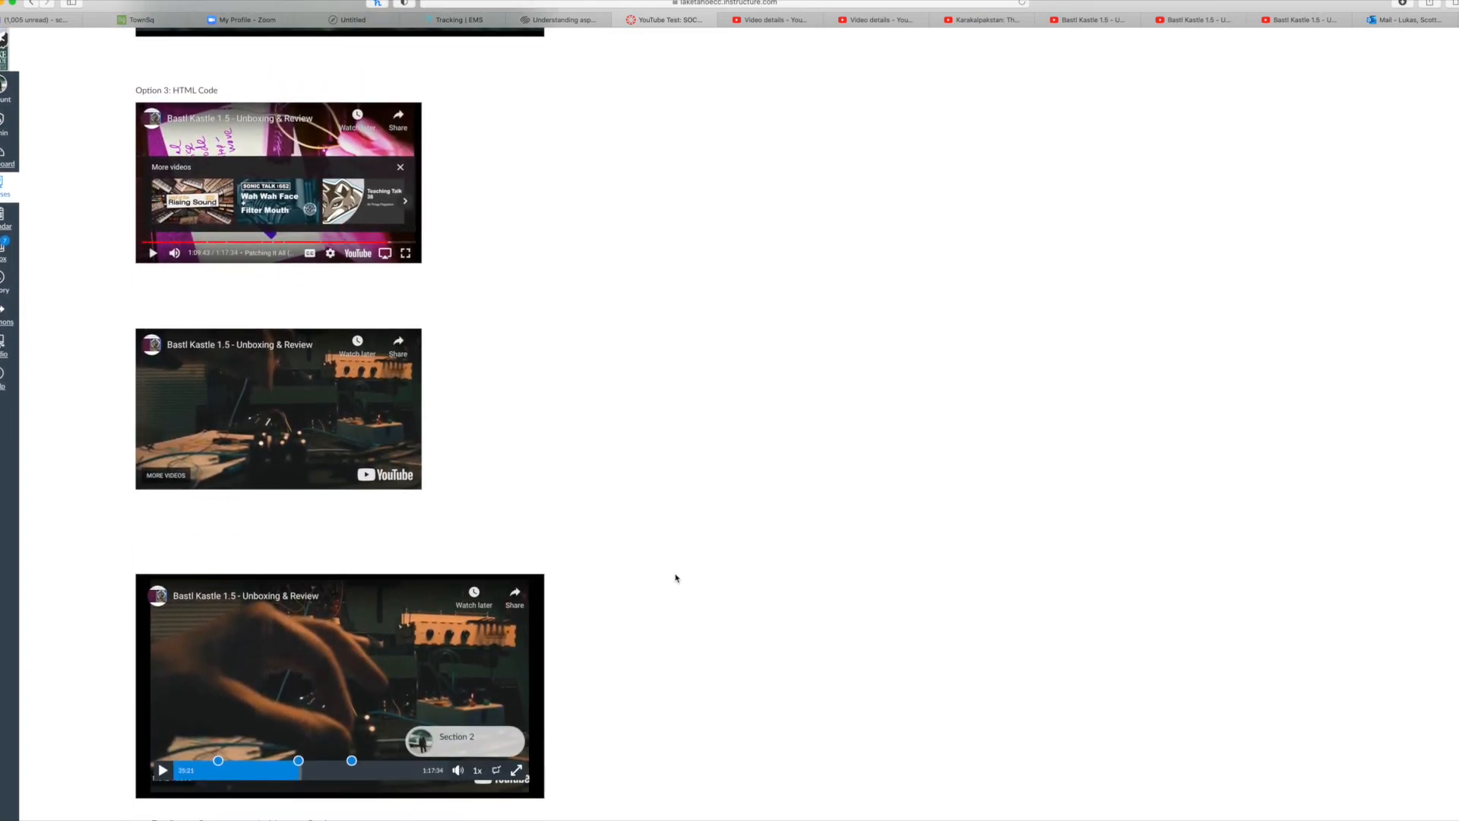
# - Highlight the Option 4: YouTube Upload to Canvas Studio heading at the end of the page
pyautogui.scroll(-8, 675, 577)
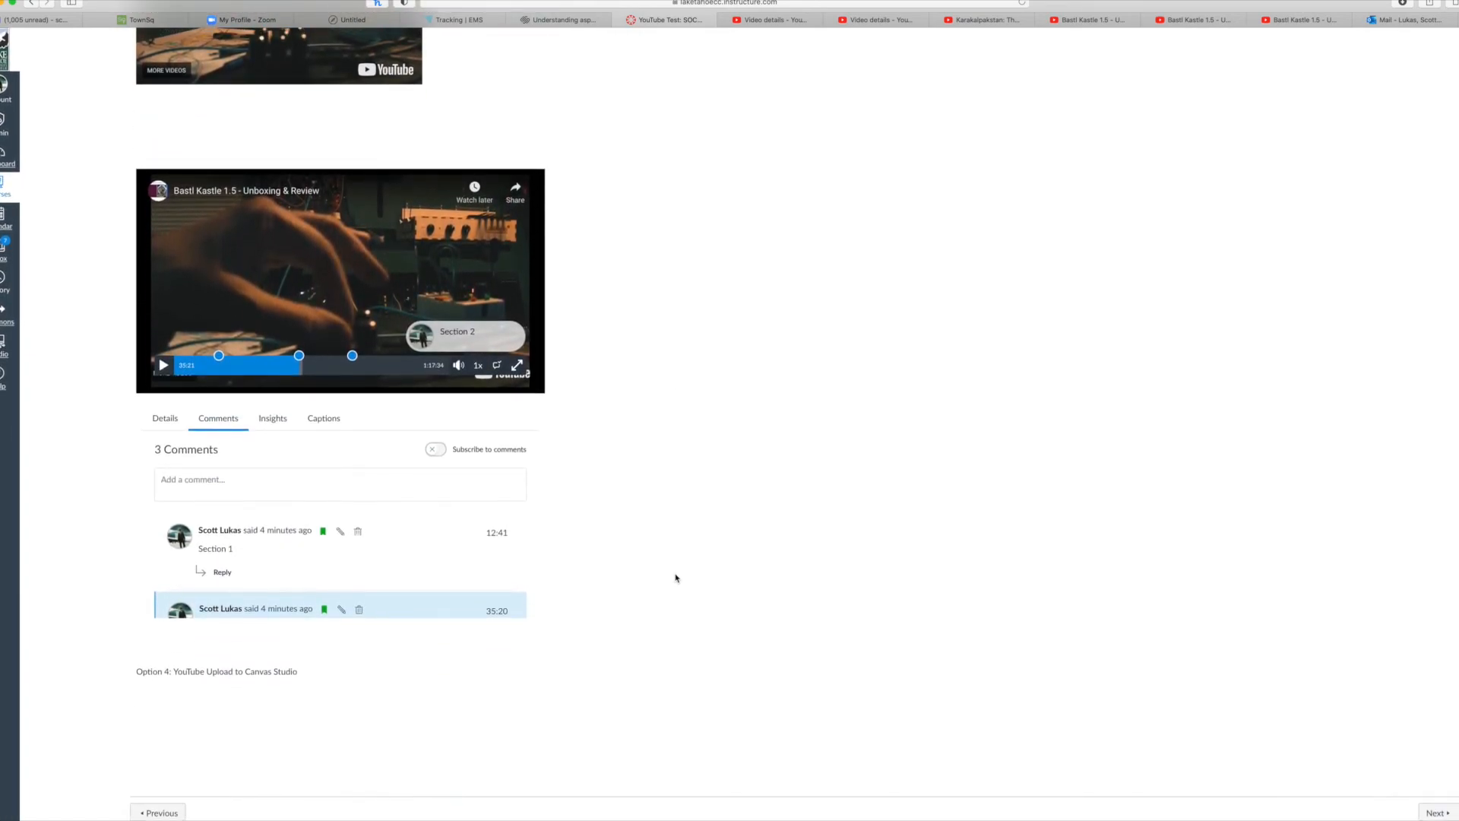
pyautogui.scroll(1, 675, 578)
pyautogui.scroll(-1, 675, 577)
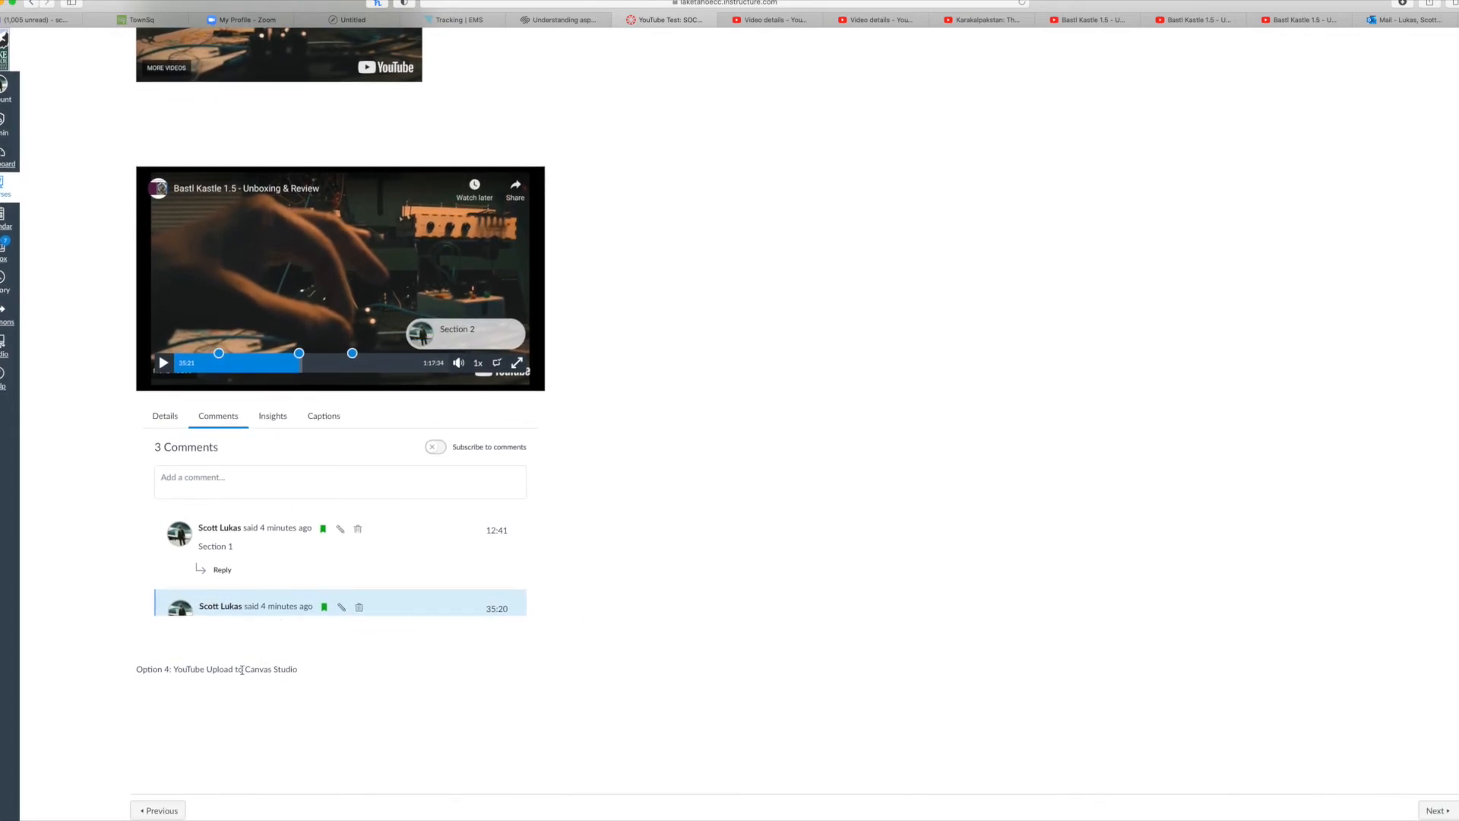
pyautogui.moveTo(139, 678); pyautogui.dragTo(583, 714)
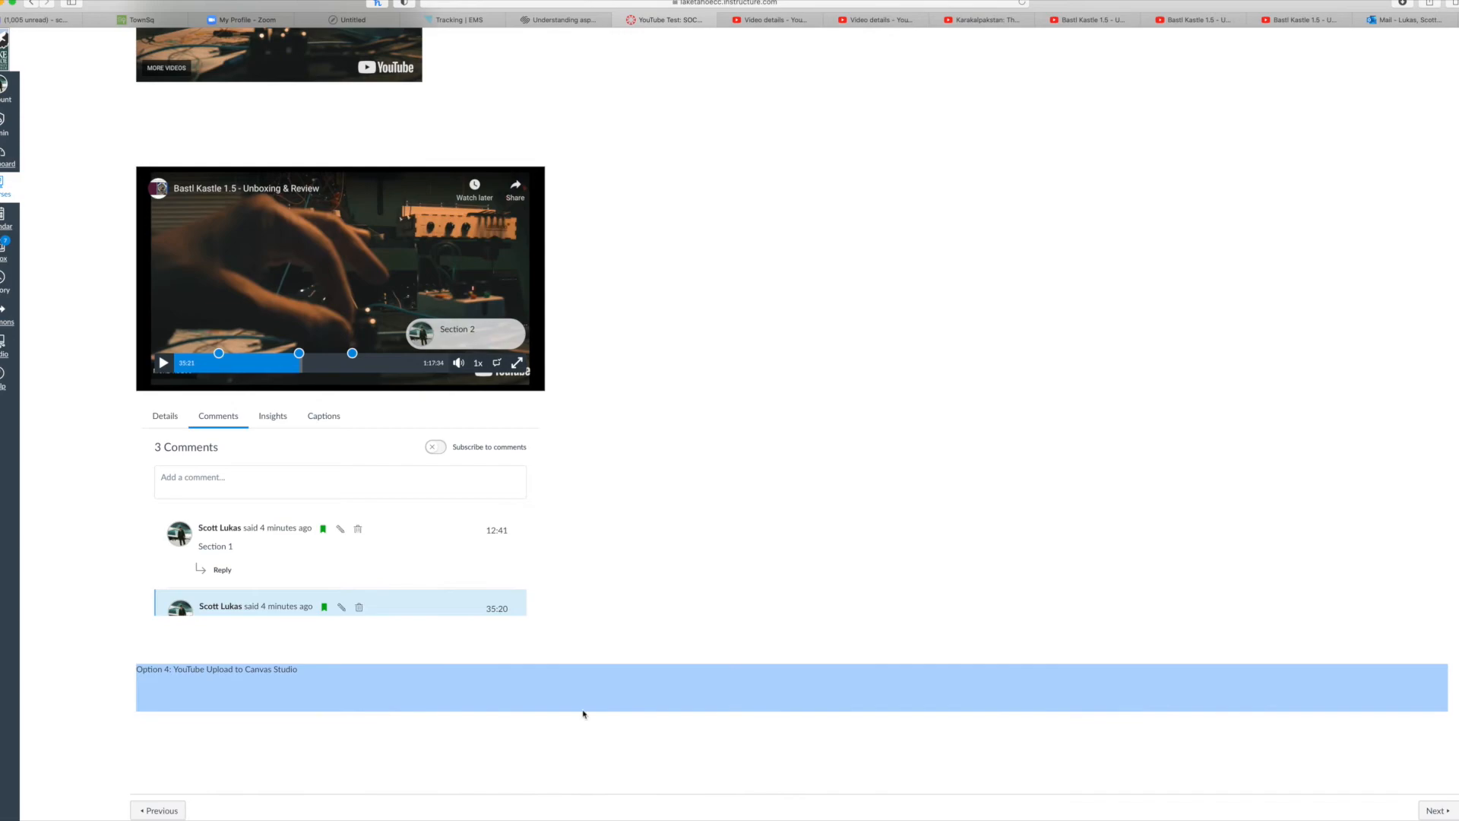
# - Review the YouTube Test page's embeds from Option 1 to Option 4, and switch to the PowerPoint slide comparing the four options
pyautogui.scroll(20, 1033, 554)
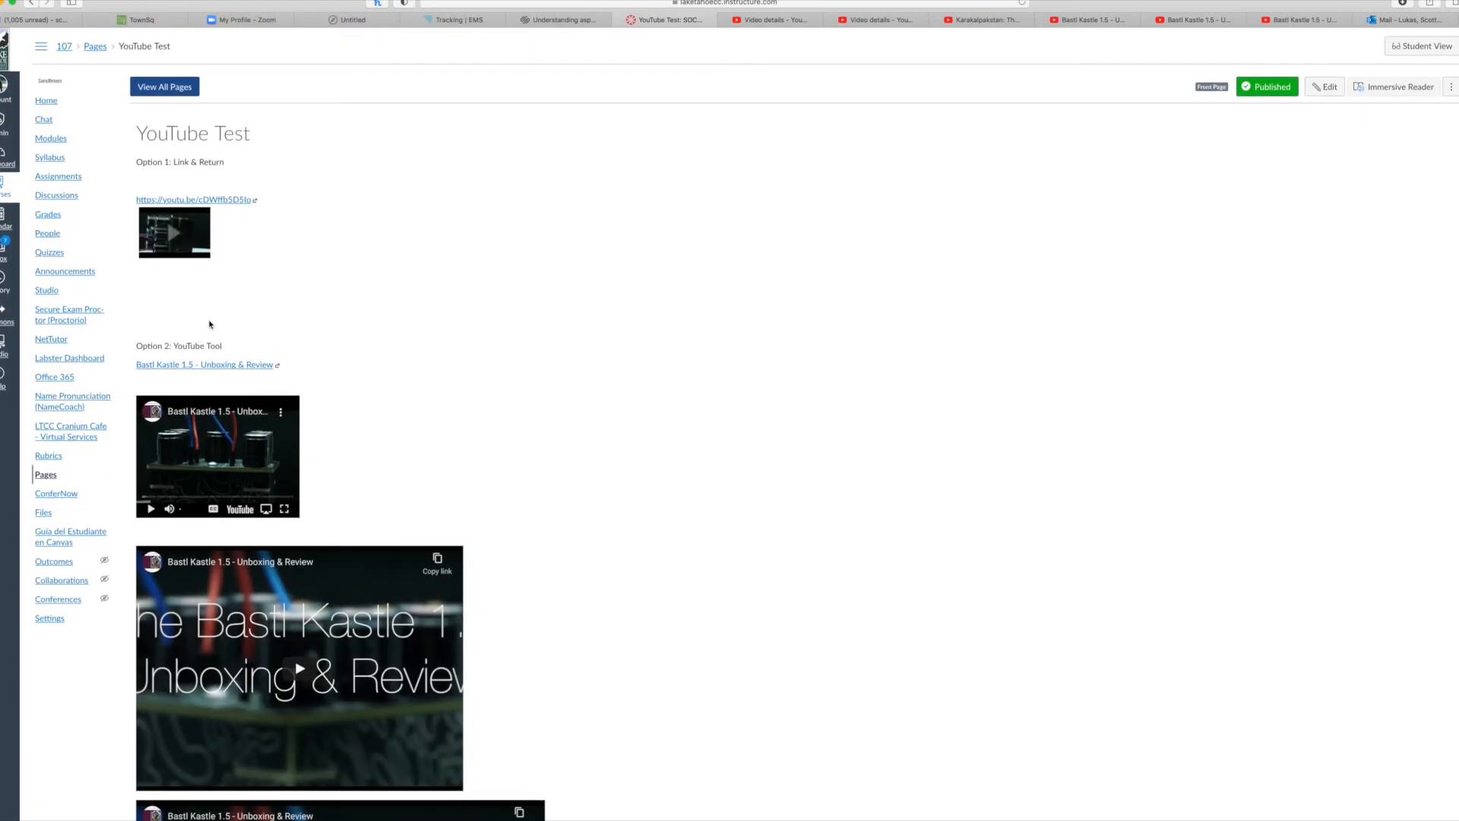
pyautogui.scroll(-5, 354, 341)
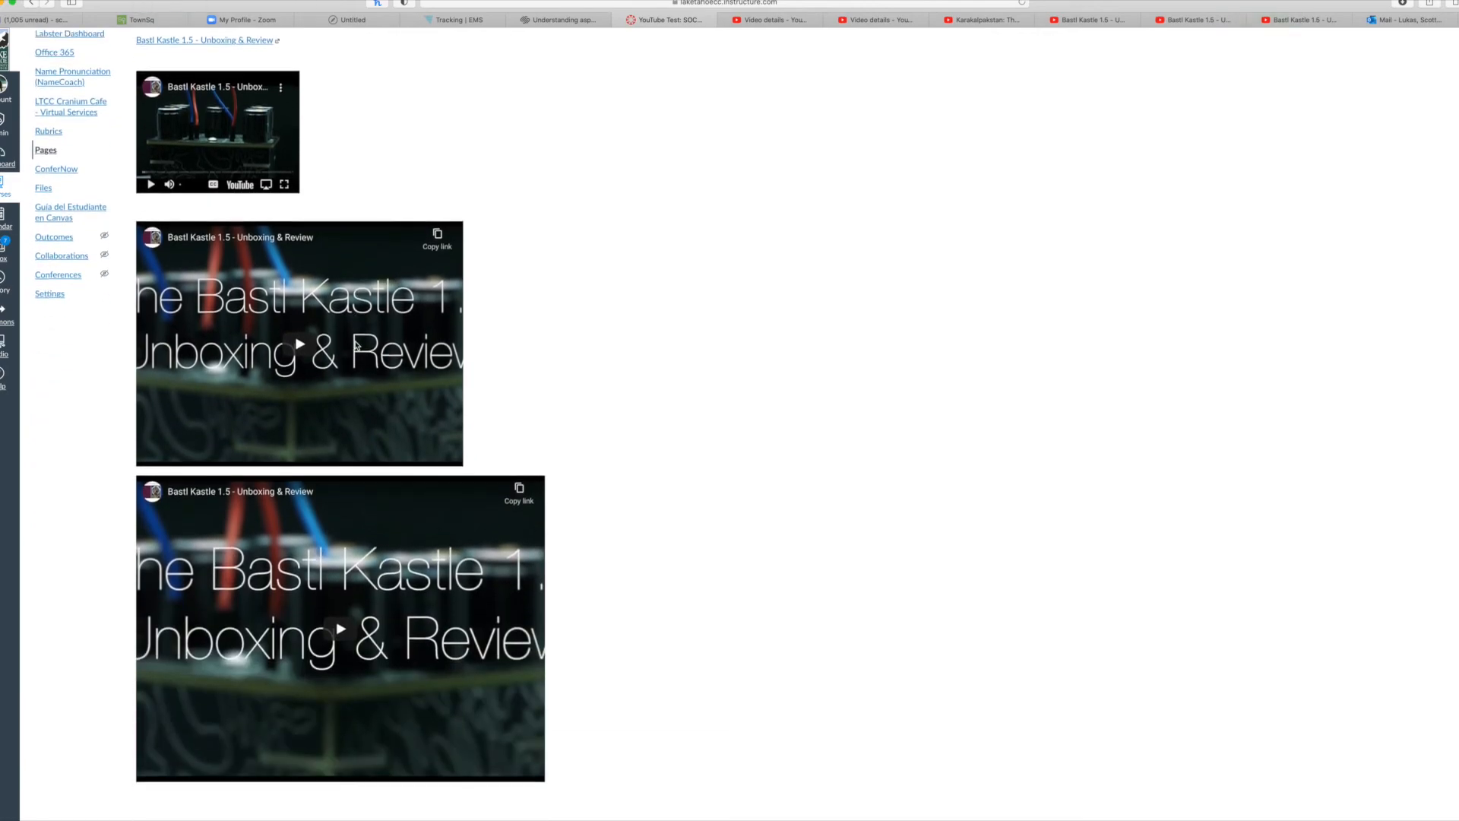
pyautogui.scroll(-3, 354, 343)
pyautogui.scroll(5, 365, 153)
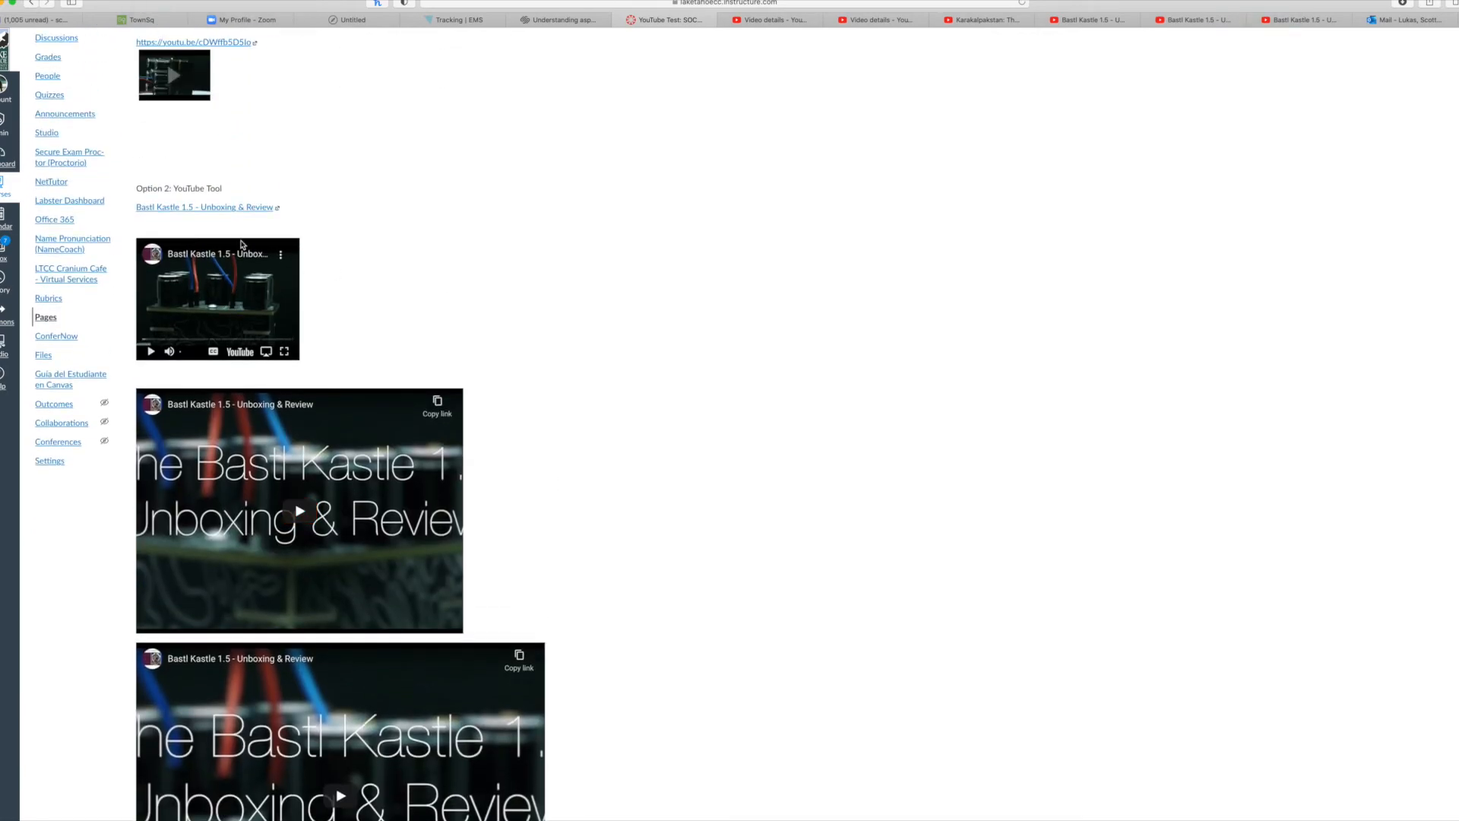
pyautogui.scroll(-10, 266, 286)
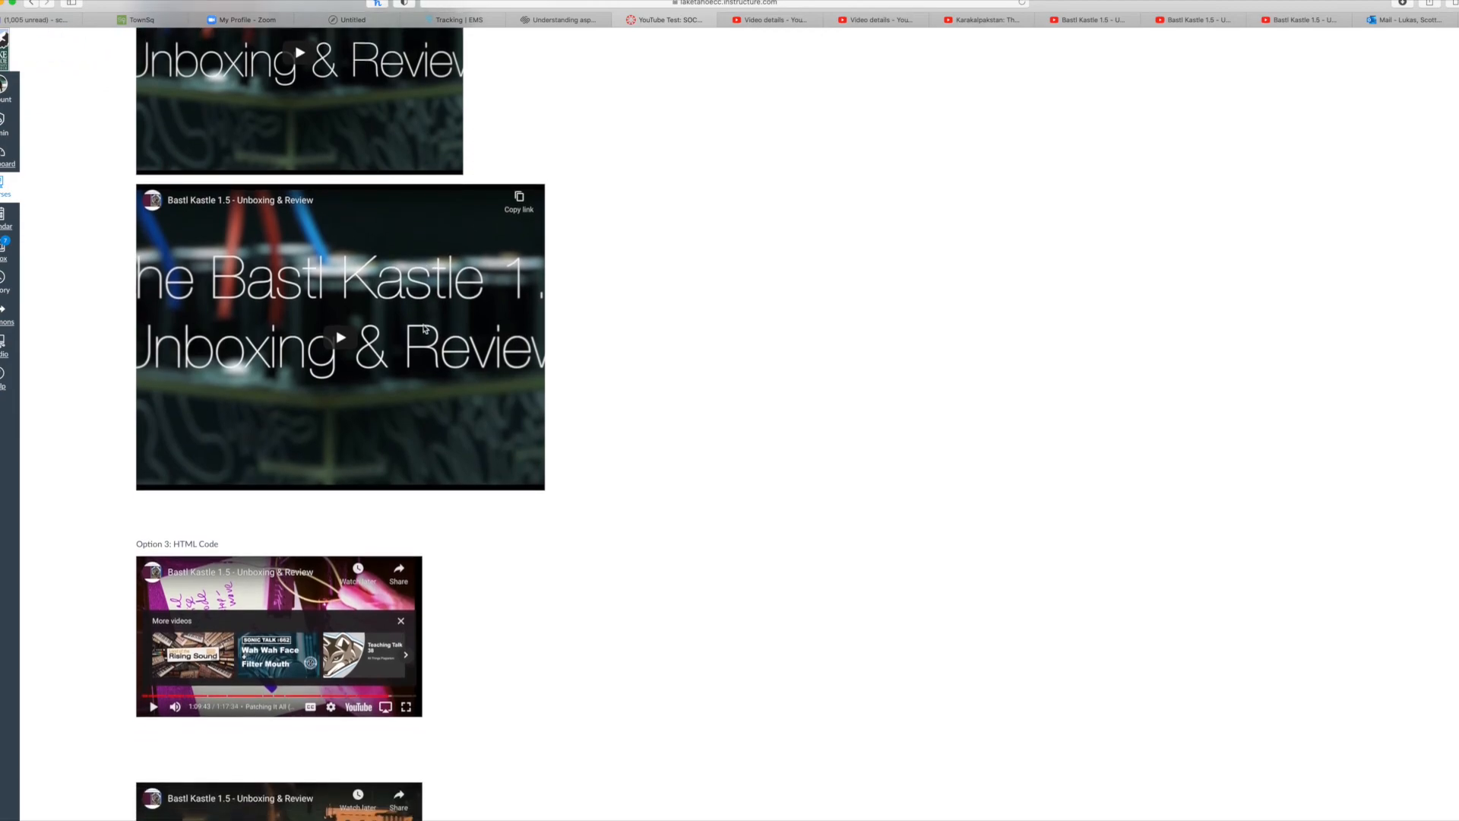
pyautogui.scroll(-2, 424, 328)
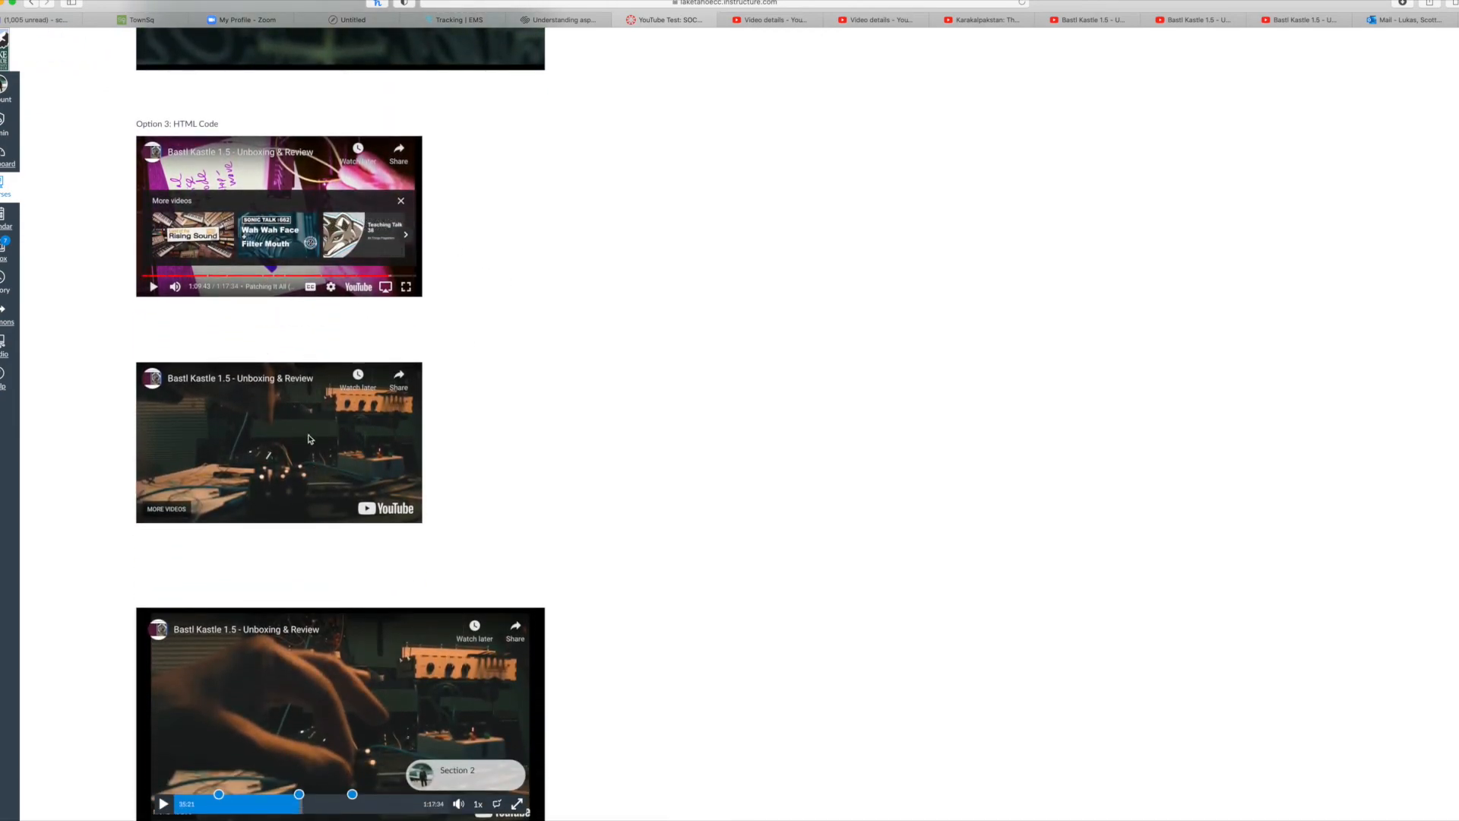
pyautogui.scroll(-3, 544, 479)
pyautogui.scroll(-2, 777, 532)
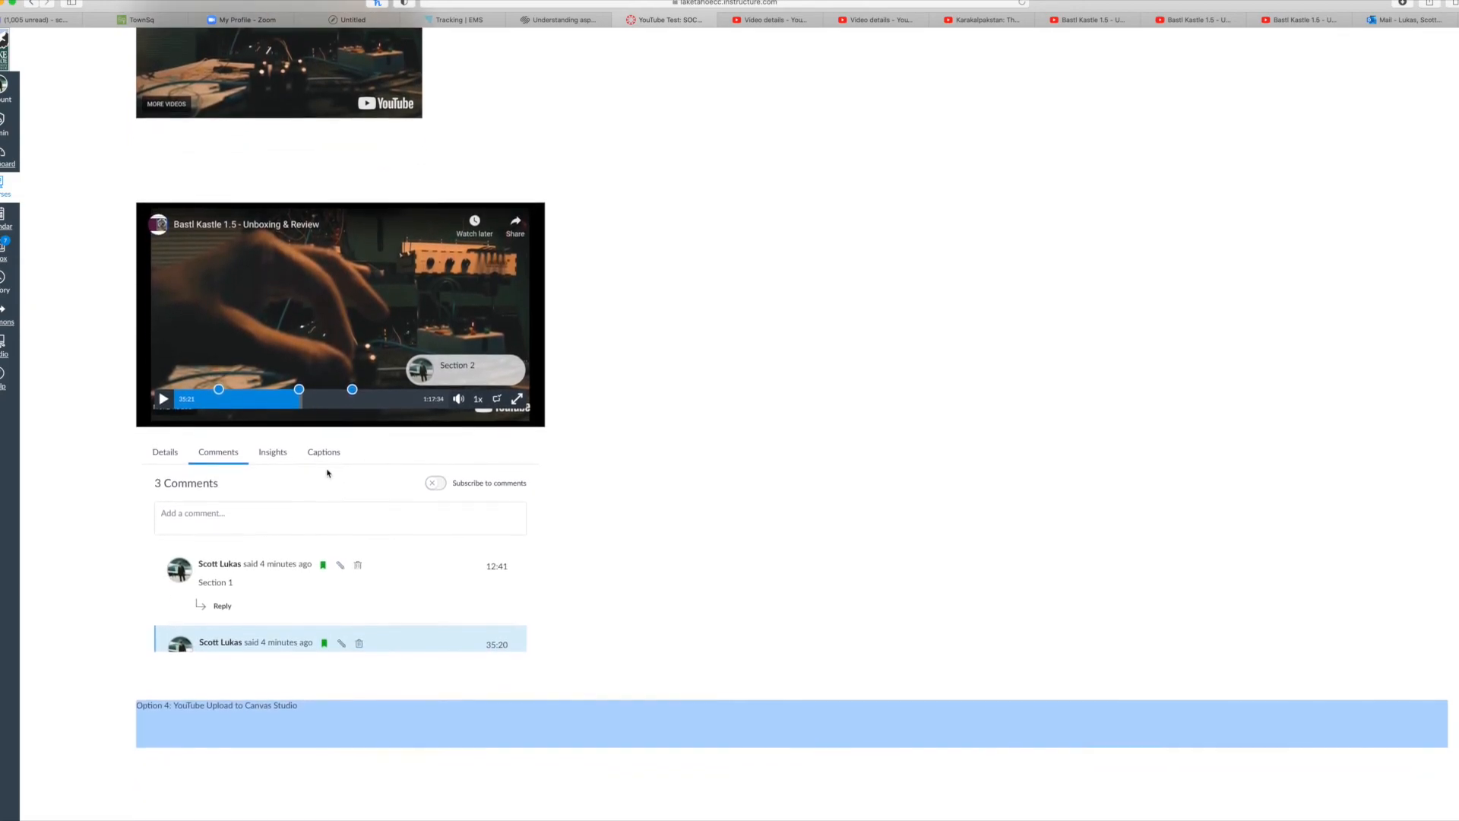
pyautogui.scroll(20, 466, 391)
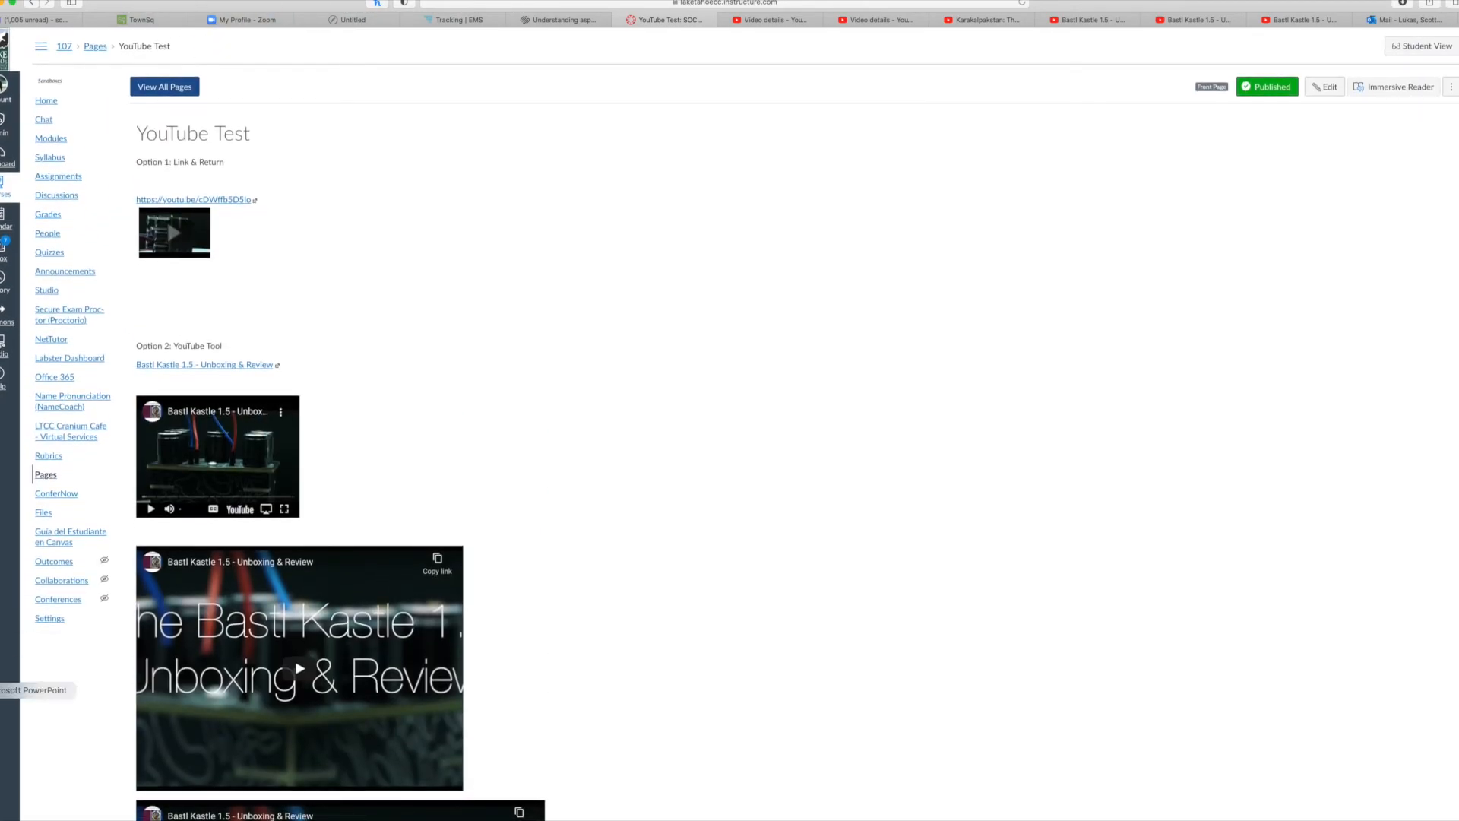
pyautogui.press('super+Tab')
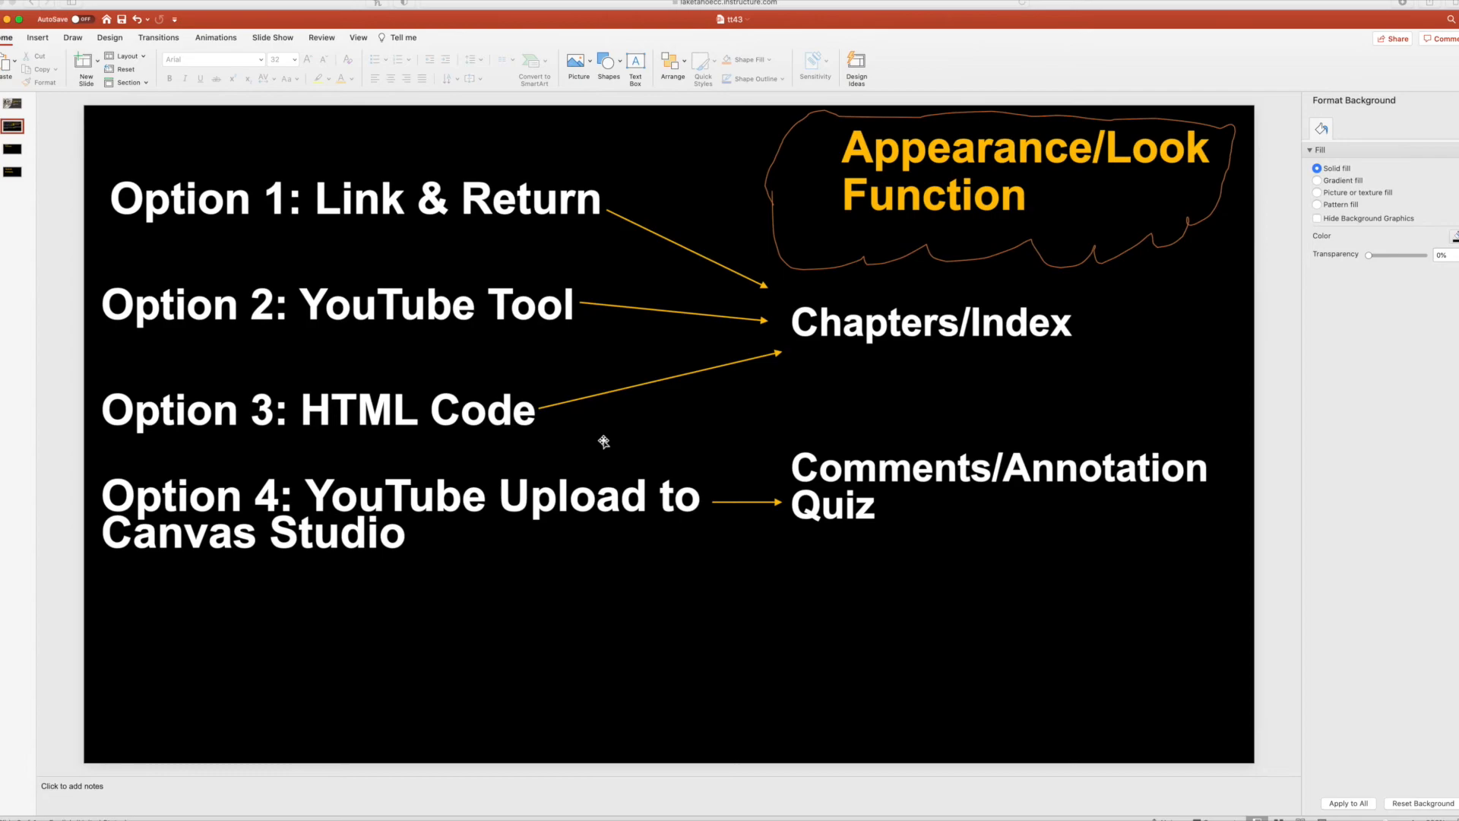
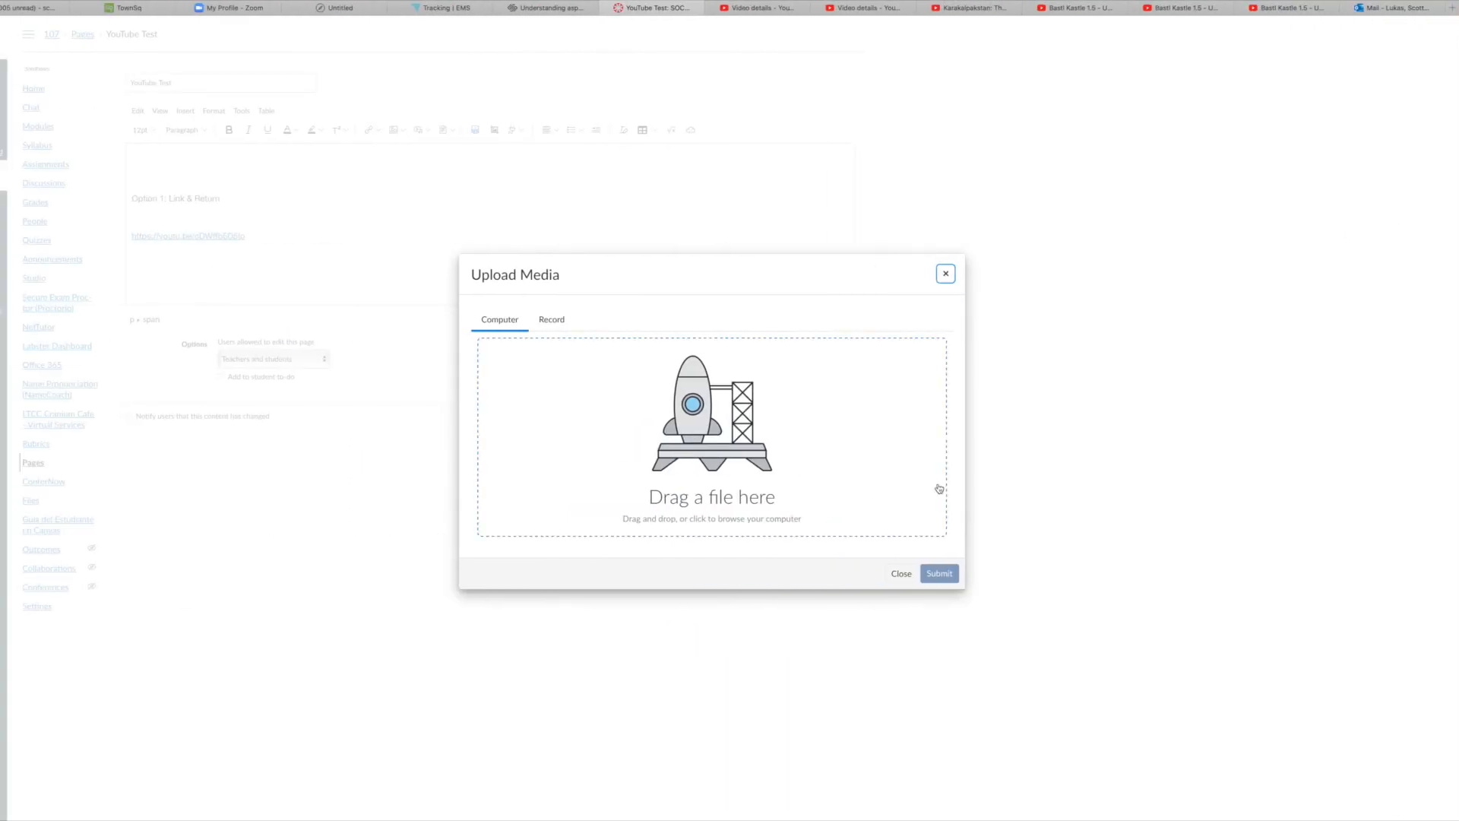
# - Dismiss the Upload Media dialog and examine the course's Files listing down to its storage usage
pyautogui.click(945, 273)
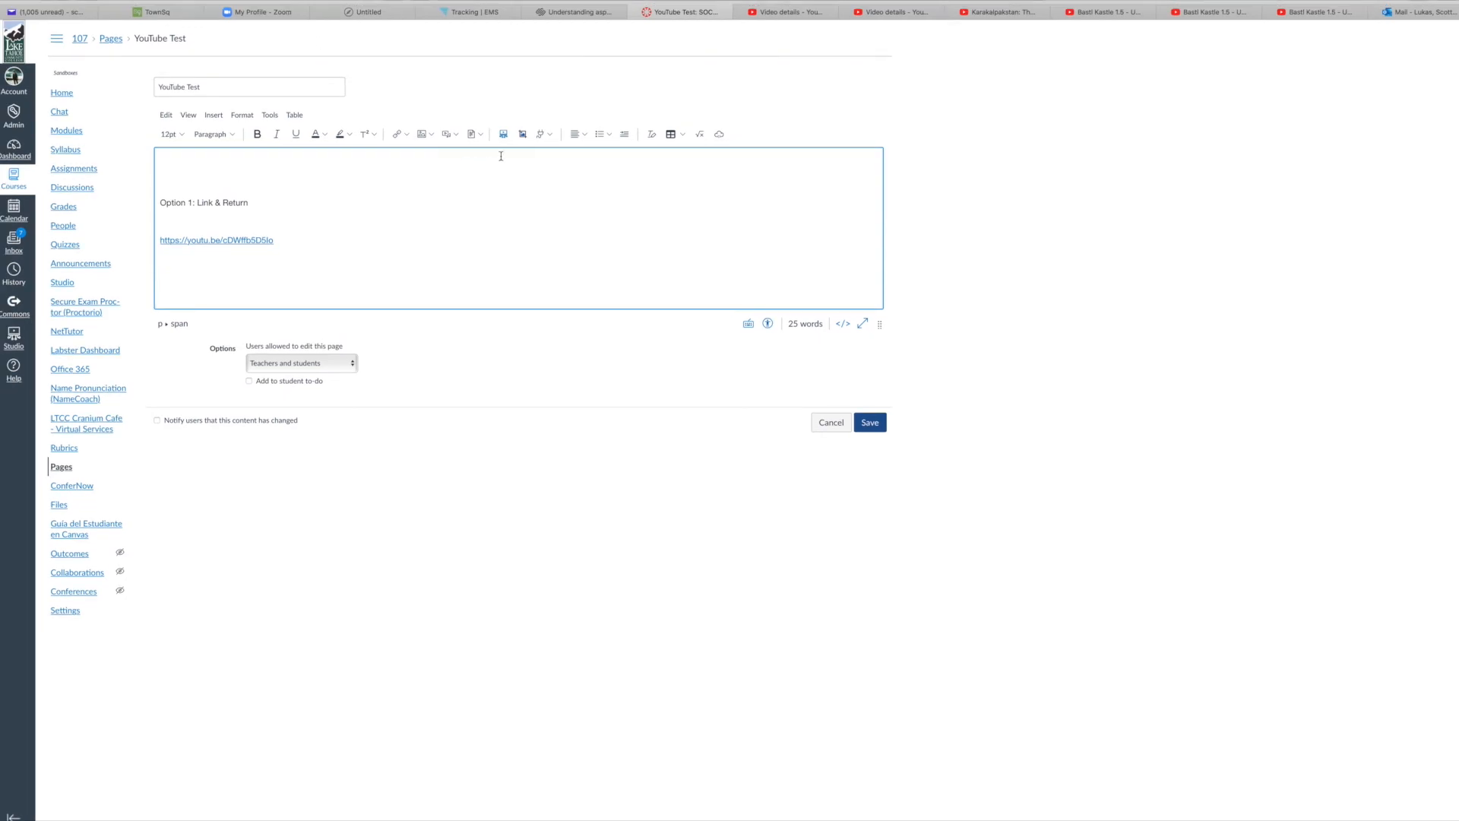
pyautogui.click(57, 505)
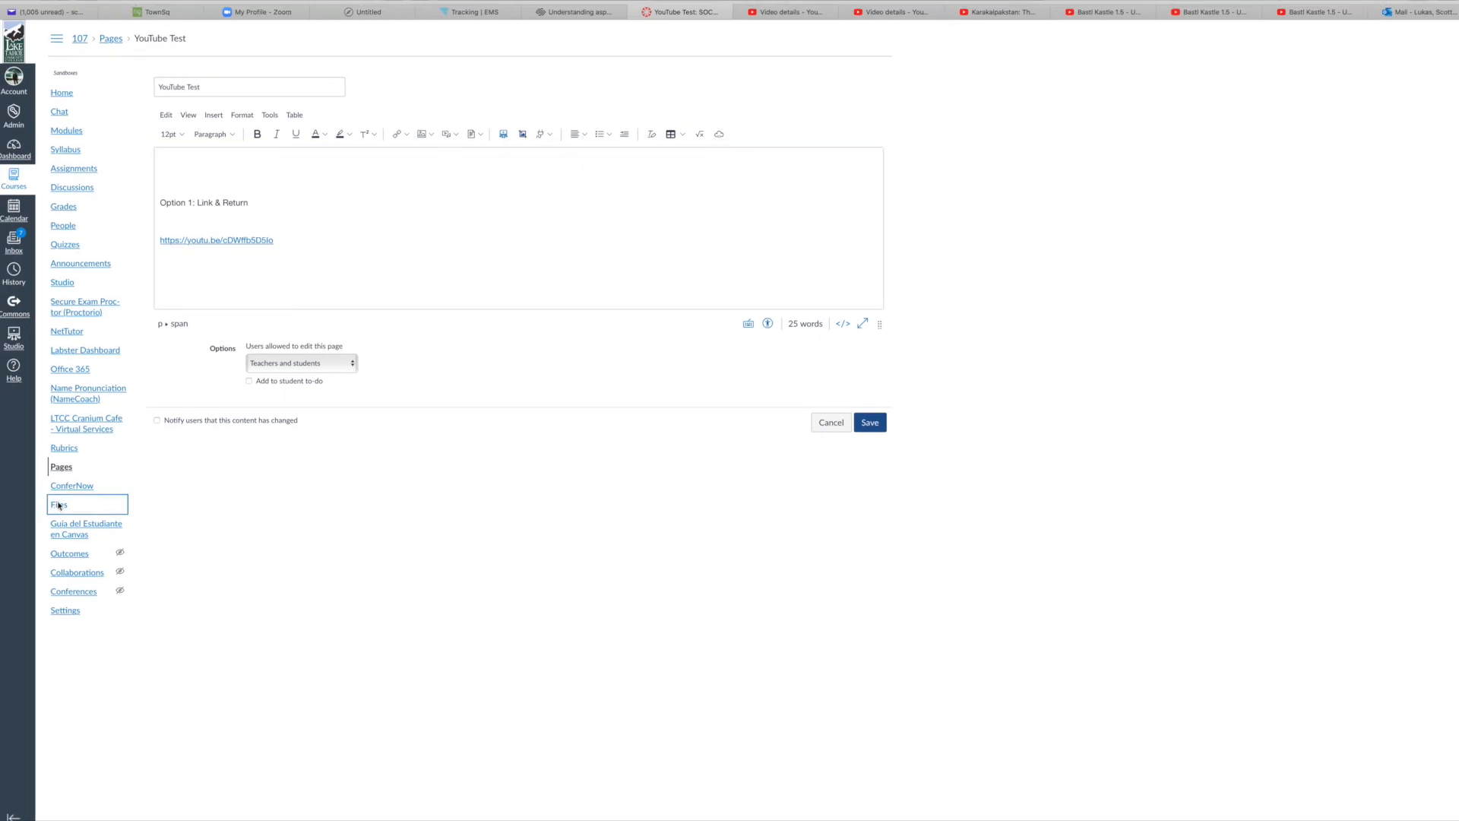
pyautogui.click(811, 244)
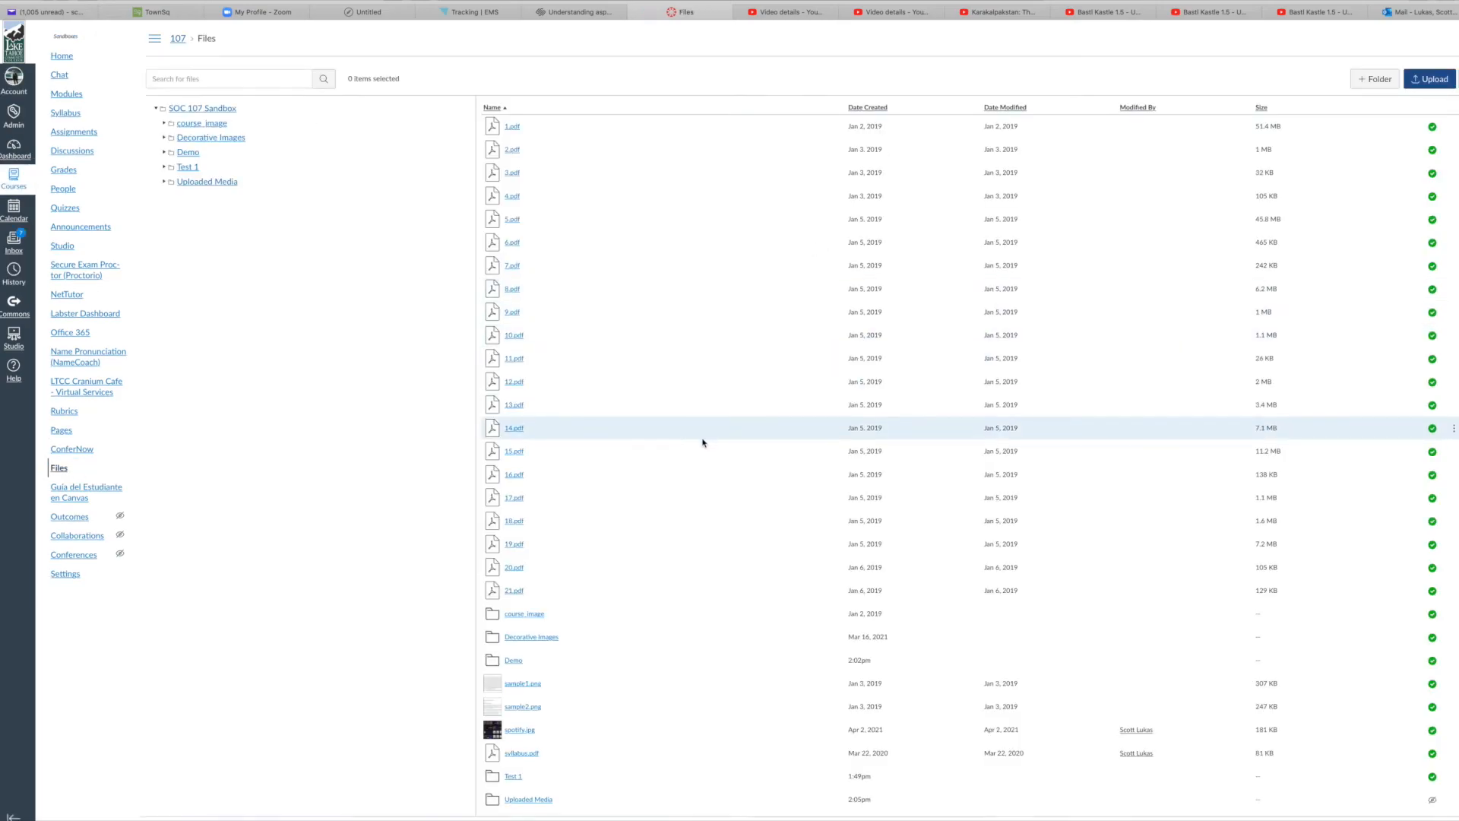
pyautogui.scroll(-1, 702, 442)
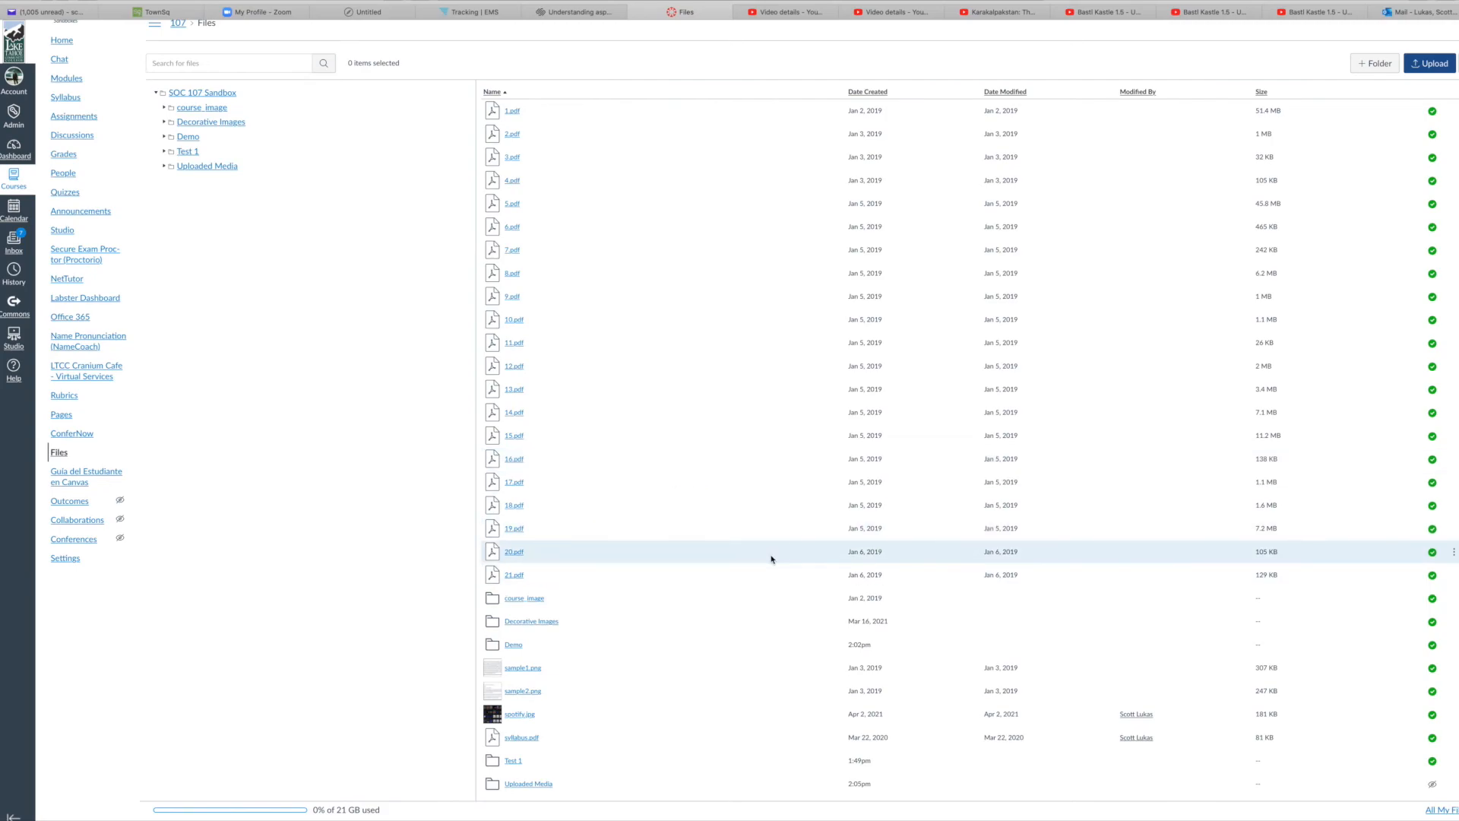
# - Open the course Settings and highlight the File Storage allowance in Course Details
pyautogui.click(60, 562)
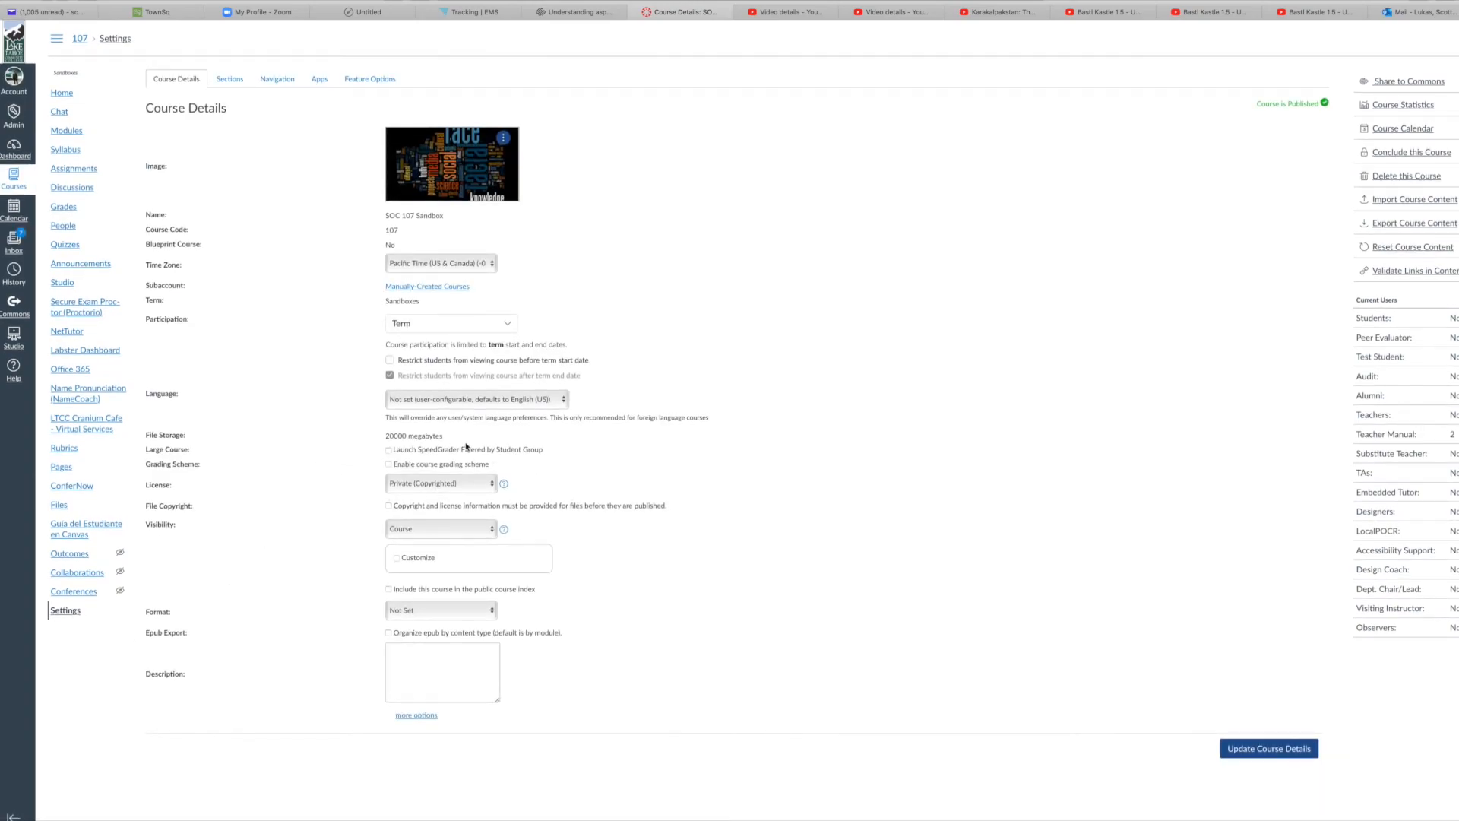
pyautogui.moveTo(450, 435); pyautogui.dragTo(384, 435)
pyautogui.click(591, 454)
pyautogui.moveTo(443, 436); pyautogui.dragTo(387, 436)
# - Open the course Home page and review its video embeds down to the Option 4 heading
pyautogui.click(63, 92)
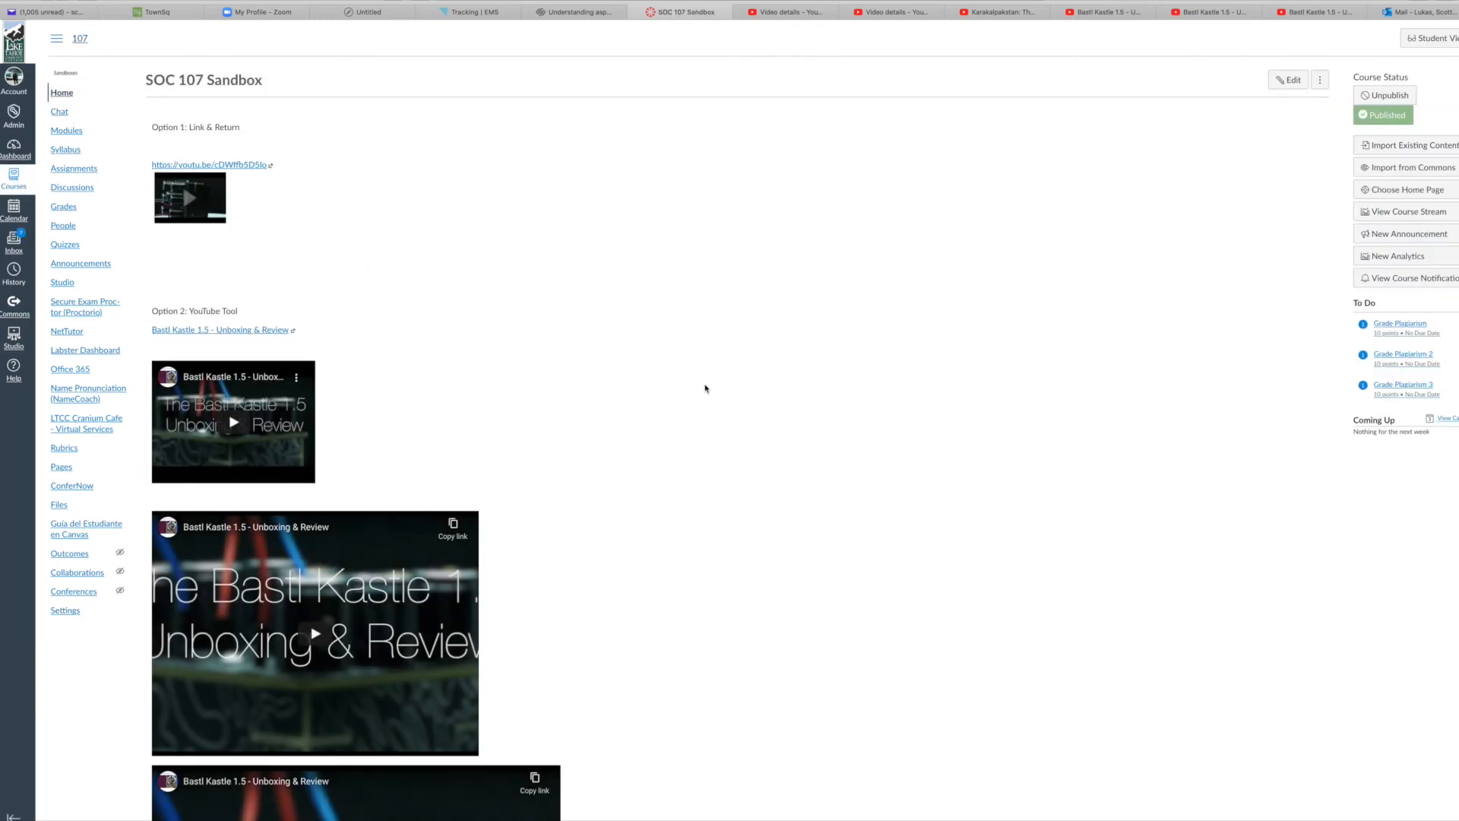
pyautogui.scroll(-12, 705, 388)
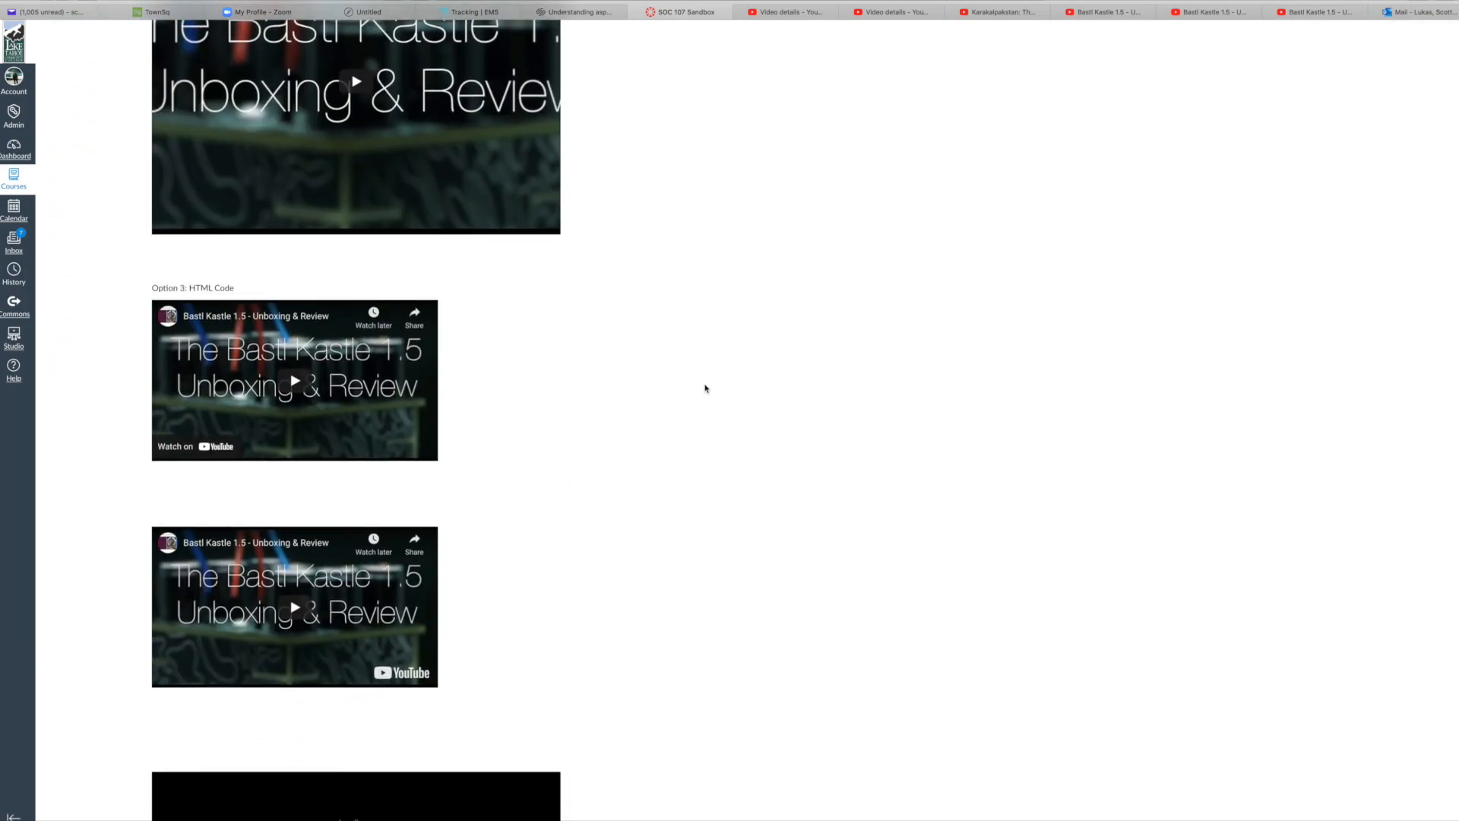
pyautogui.scroll(-5, 704, 389)
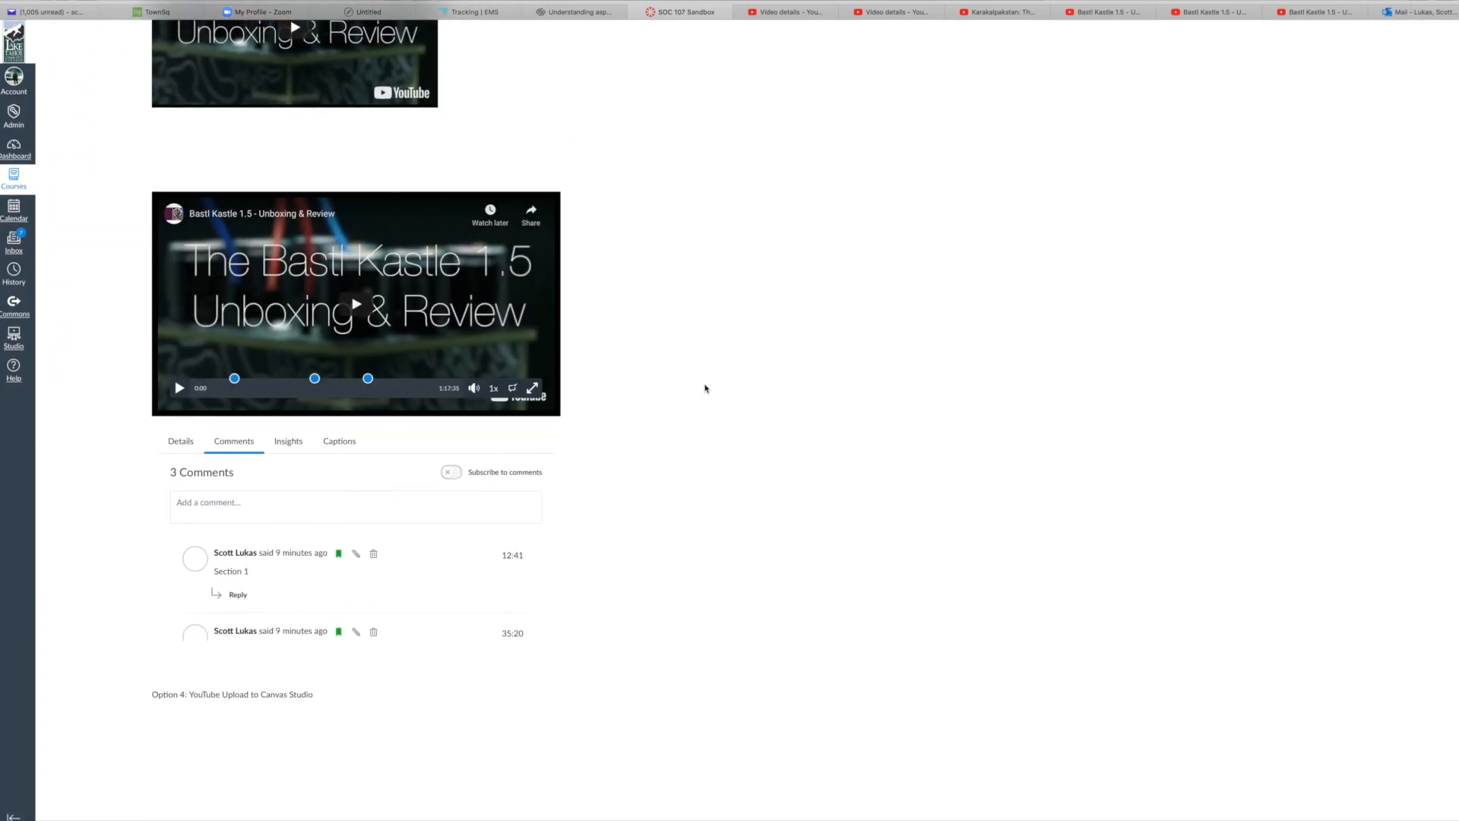
pyautogui.scroll(15, 704, 389)
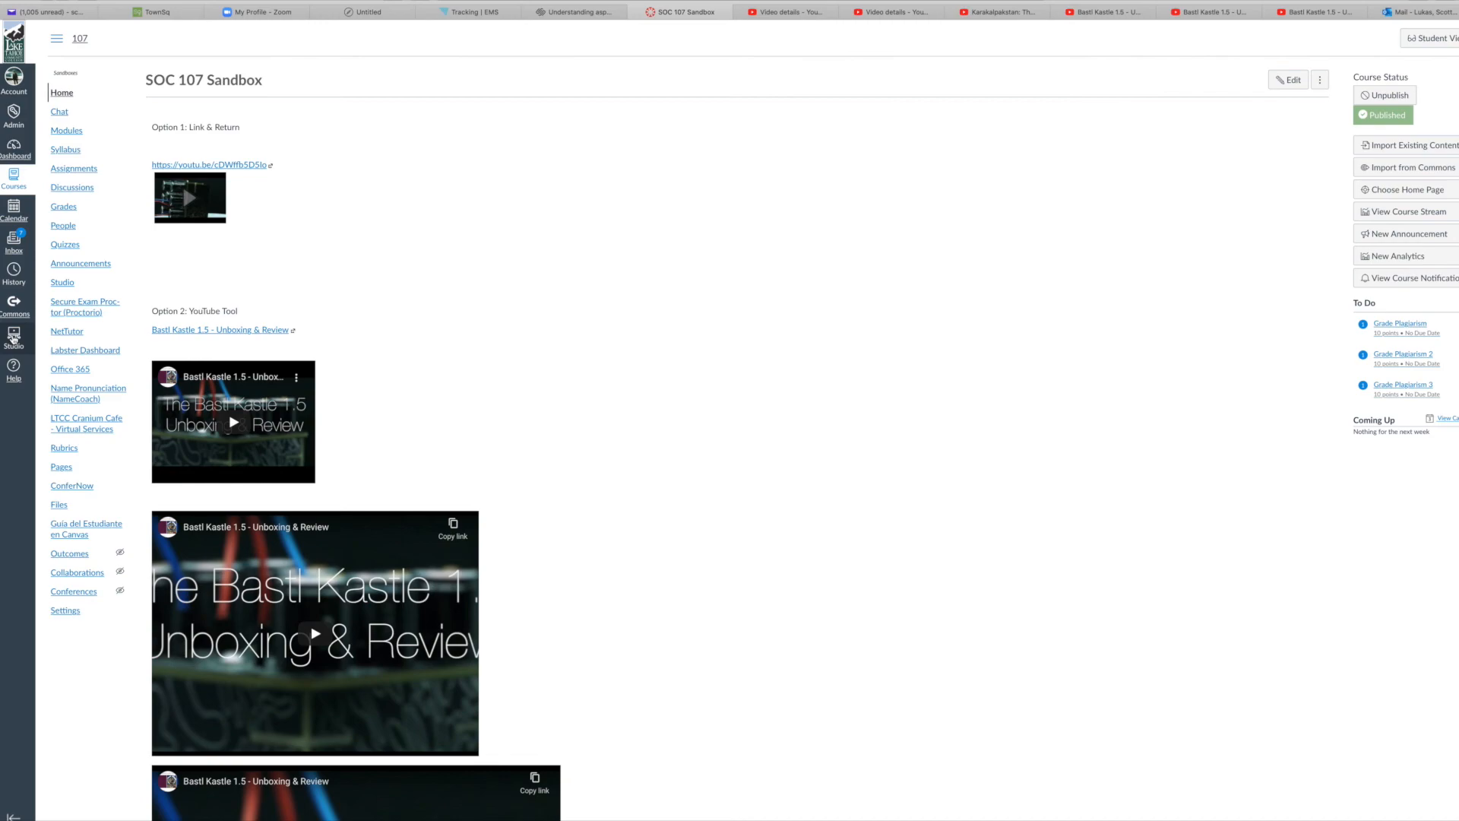
# - Look over the Karakalpakstan video's YouTube page and check its additional actions, such as opening the transcript
pyautogui.click(988, 12)
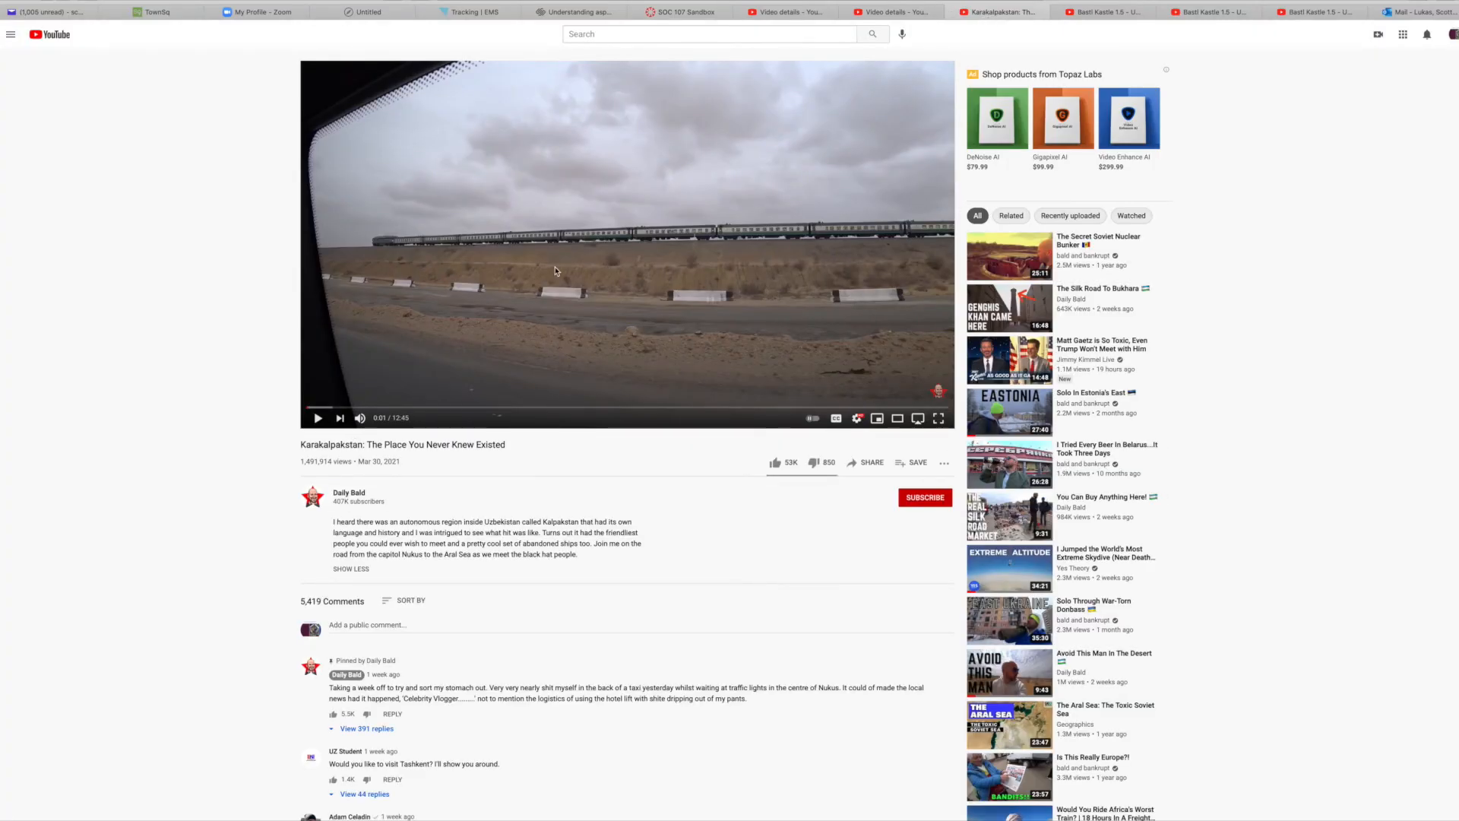
pyautogui.scroll(-3, 285, 508)
pyautogui.scroll(3, 285, 507)
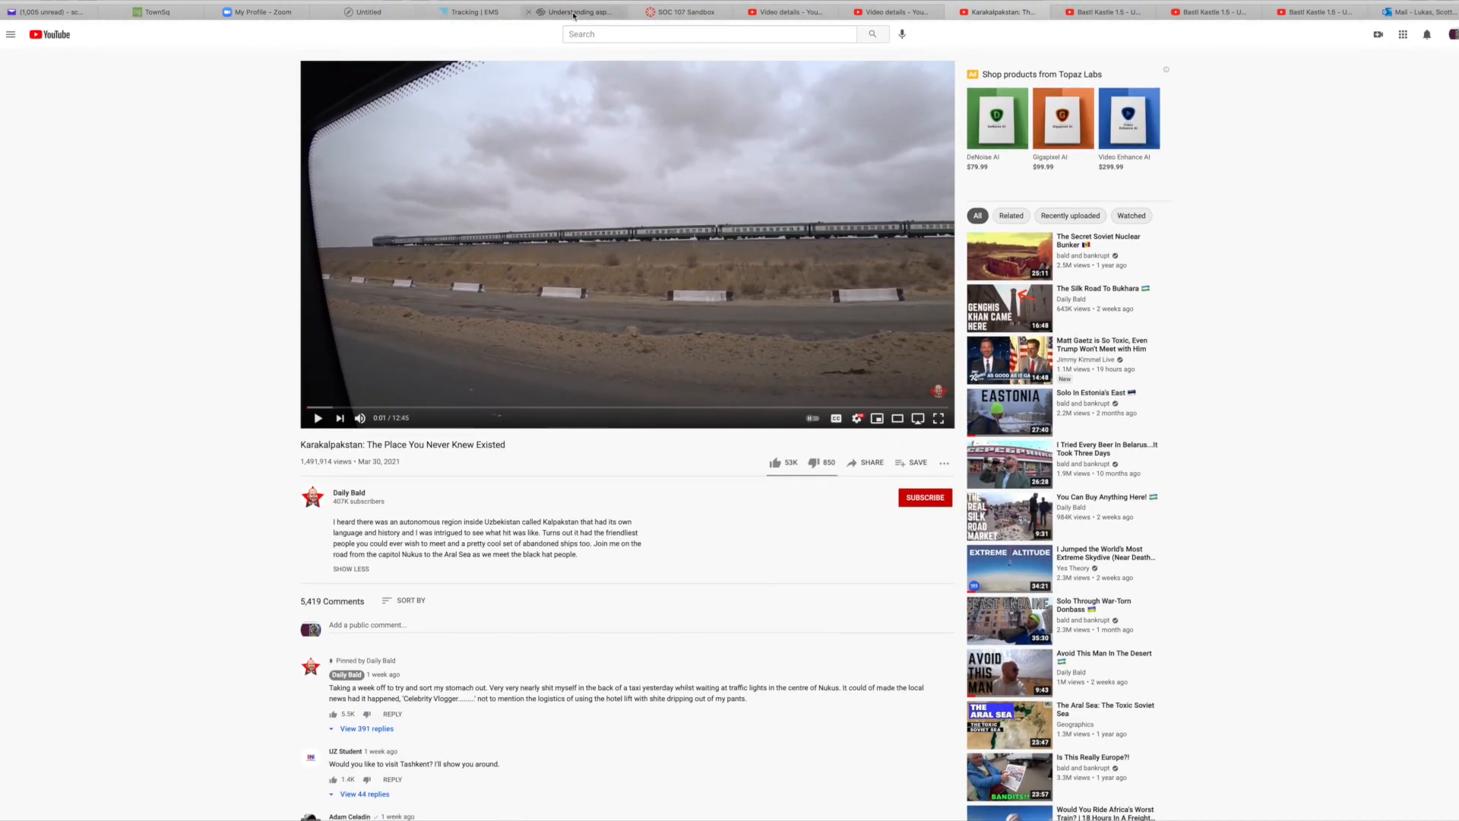
pyautogui.click(944, 462)
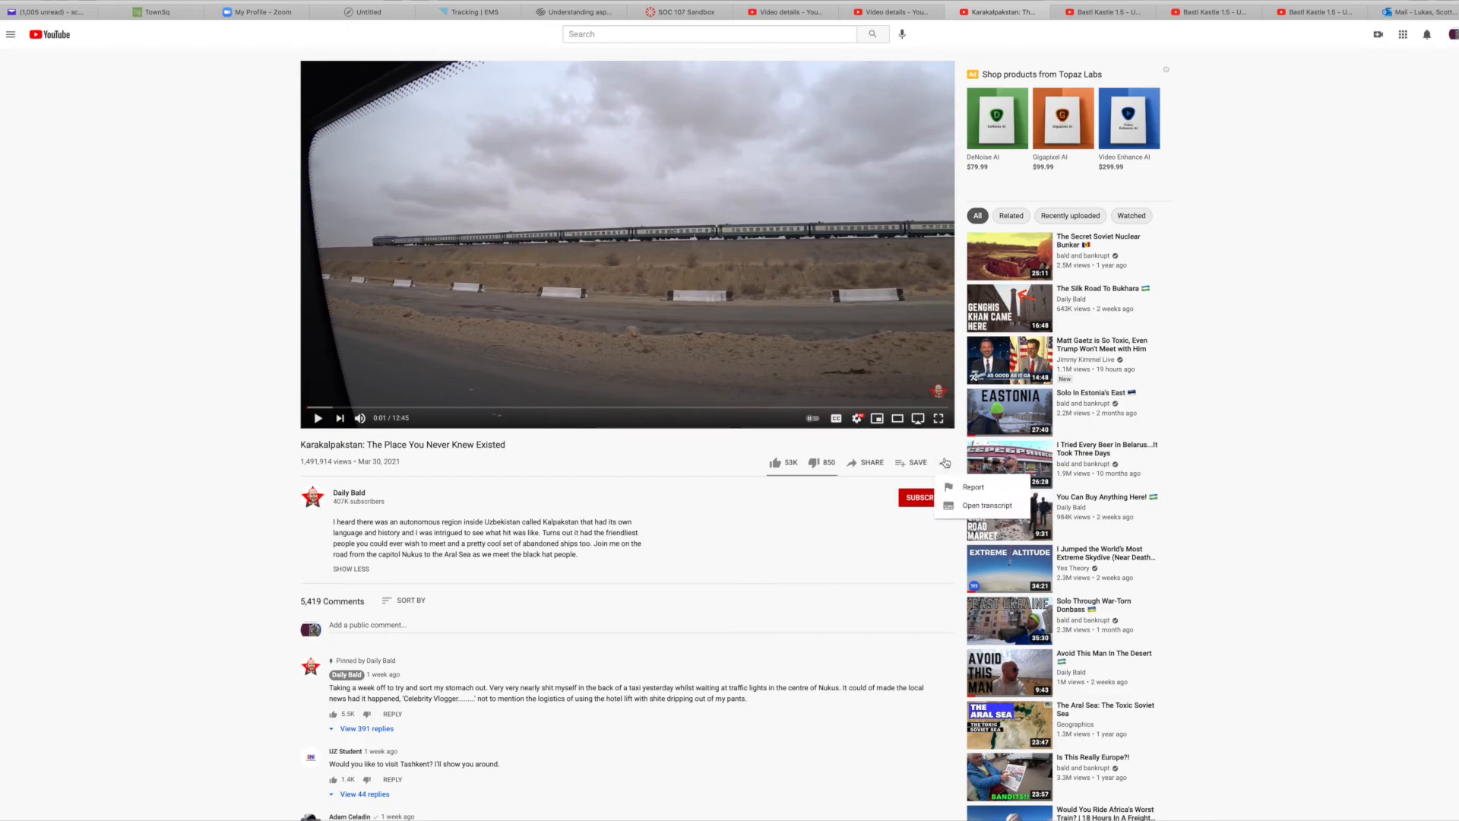
pyautogui.click(1330, 402)
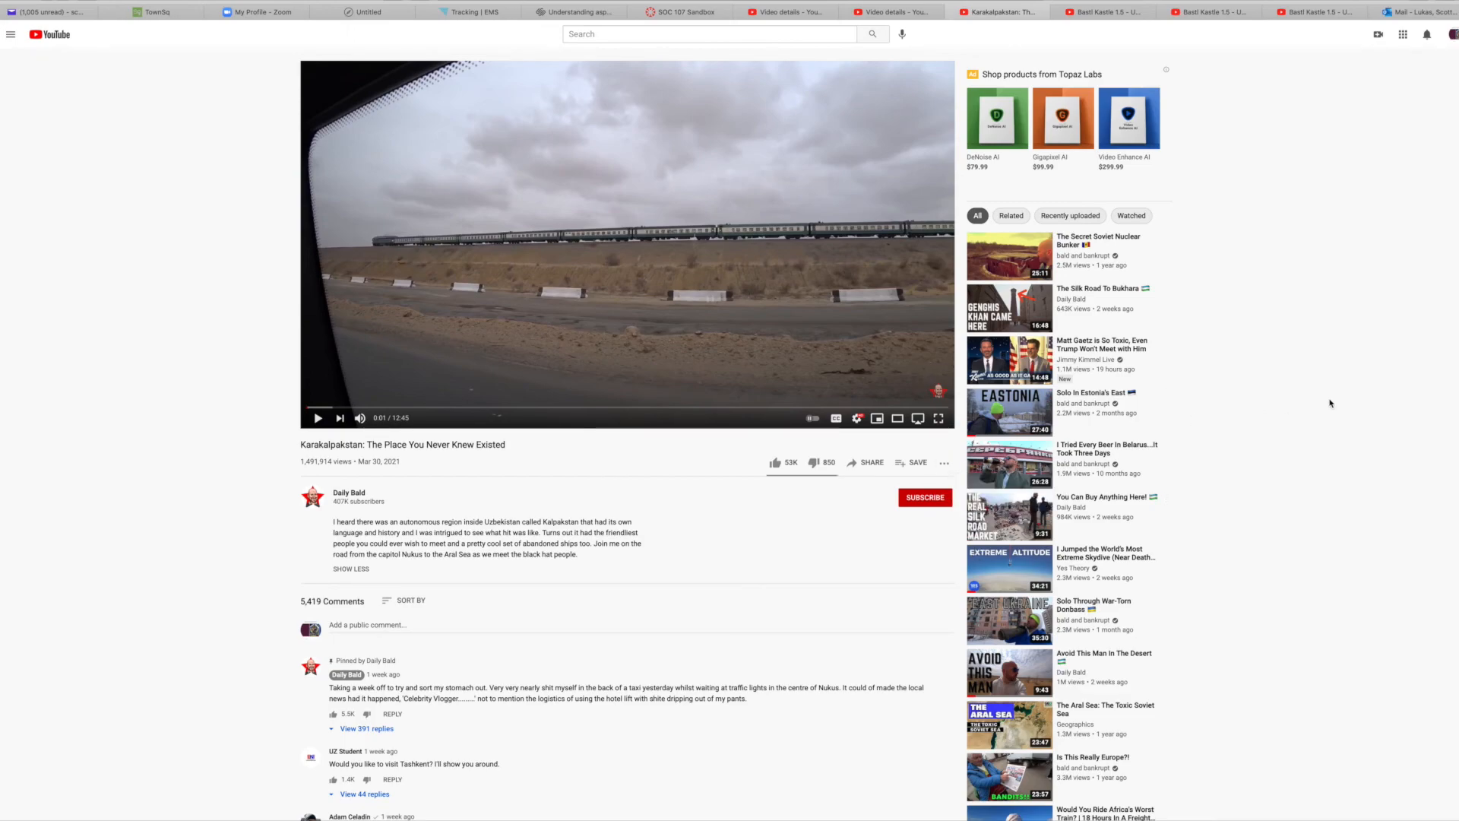
# - Return to Canvas to view the Studio media library, and leave it for the Dashboard
pyautogui.click(686, 12)
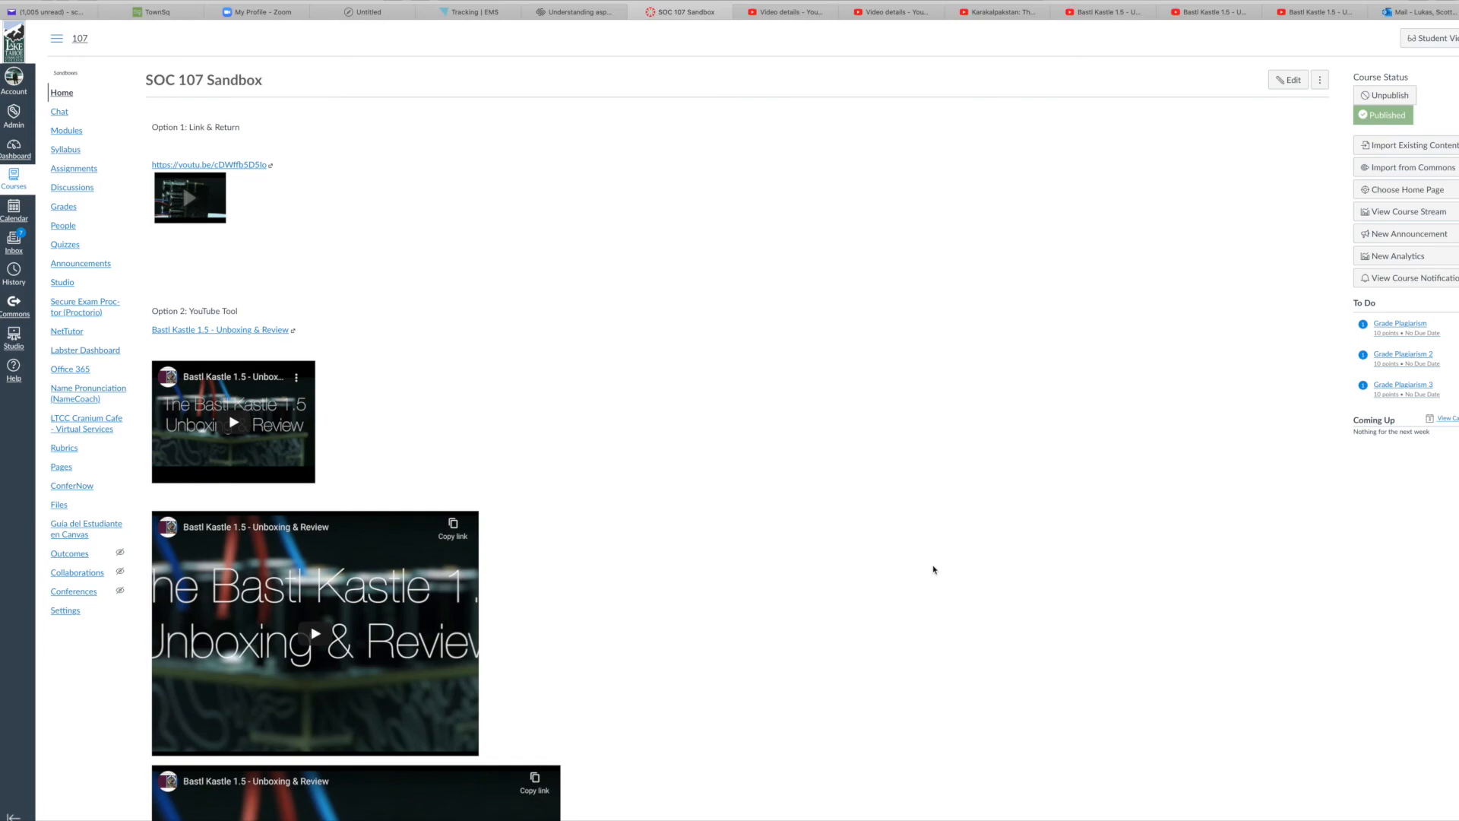
pyautogui.click(14, 338)
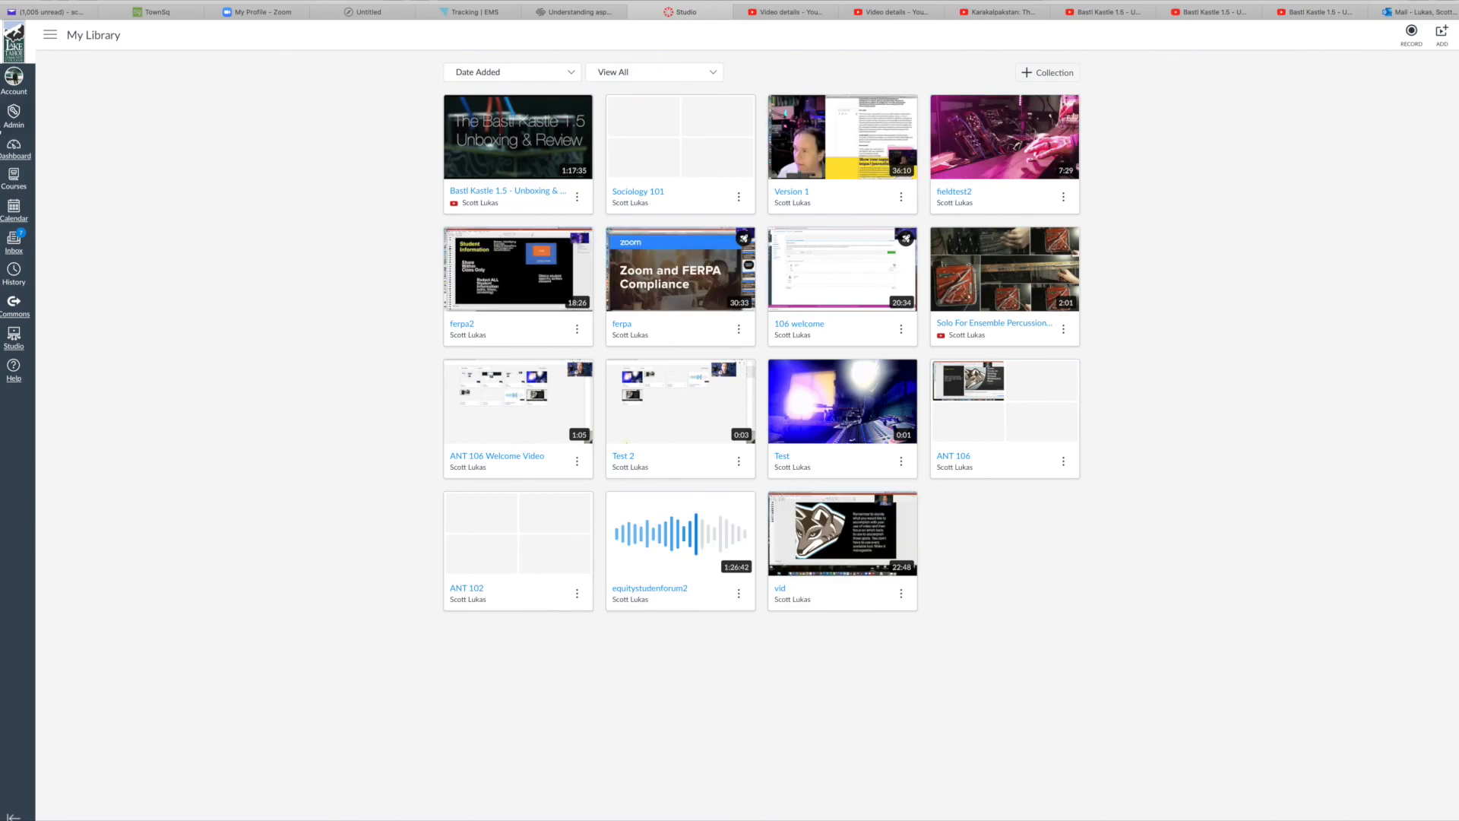
pyautogui.click(15, 146)
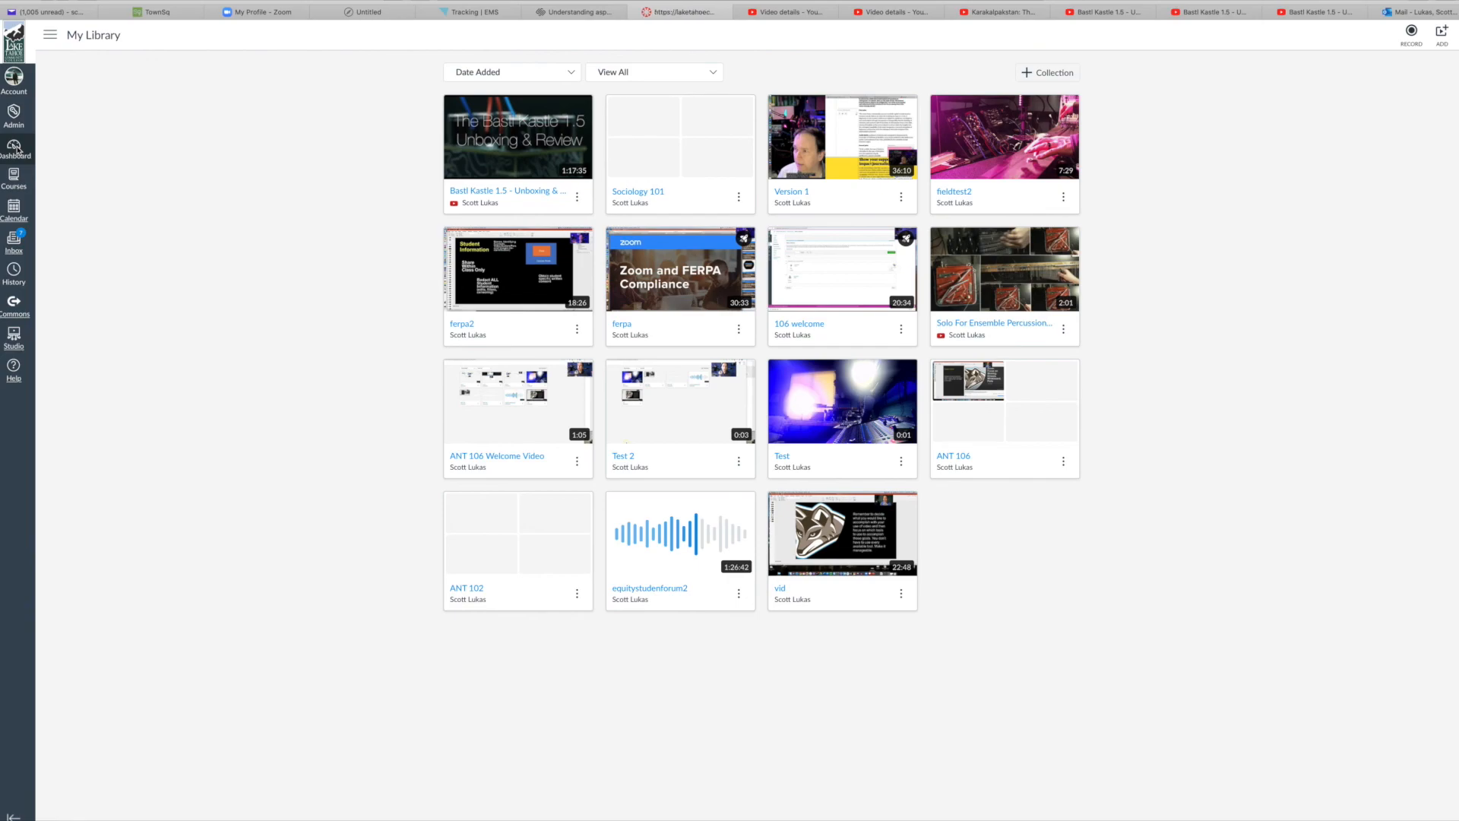